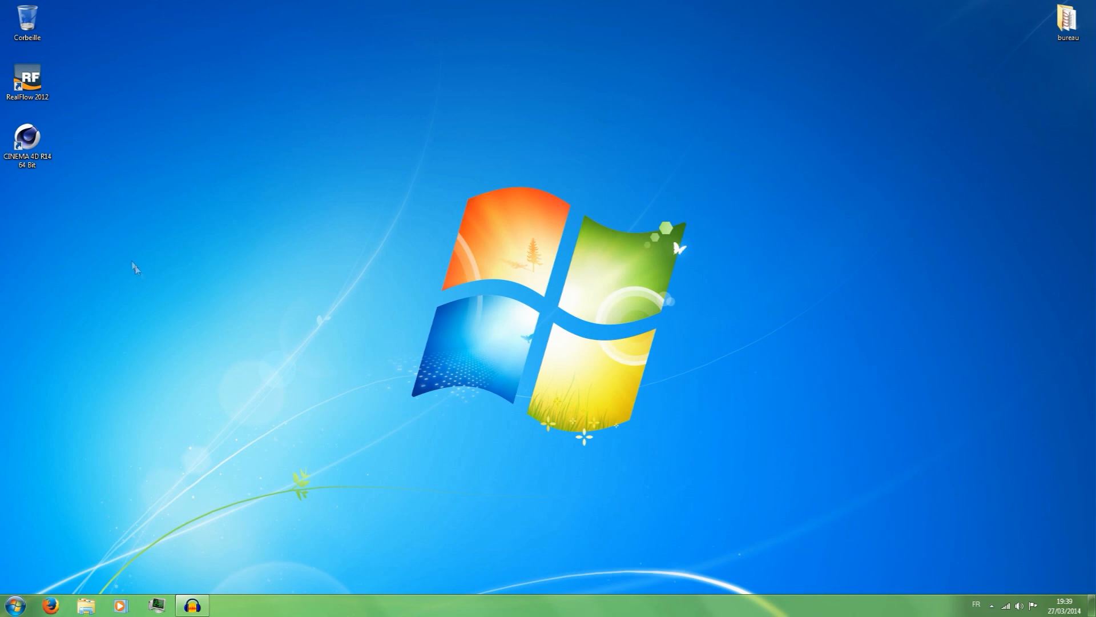
Launch RealFlow 2012 from the desktop.
{"action": "left_click_drag", "start_coordinate": [147, 108], "coordinate": [52, 91]}
{"action": "double_click", "coordinate": [10, 81]}
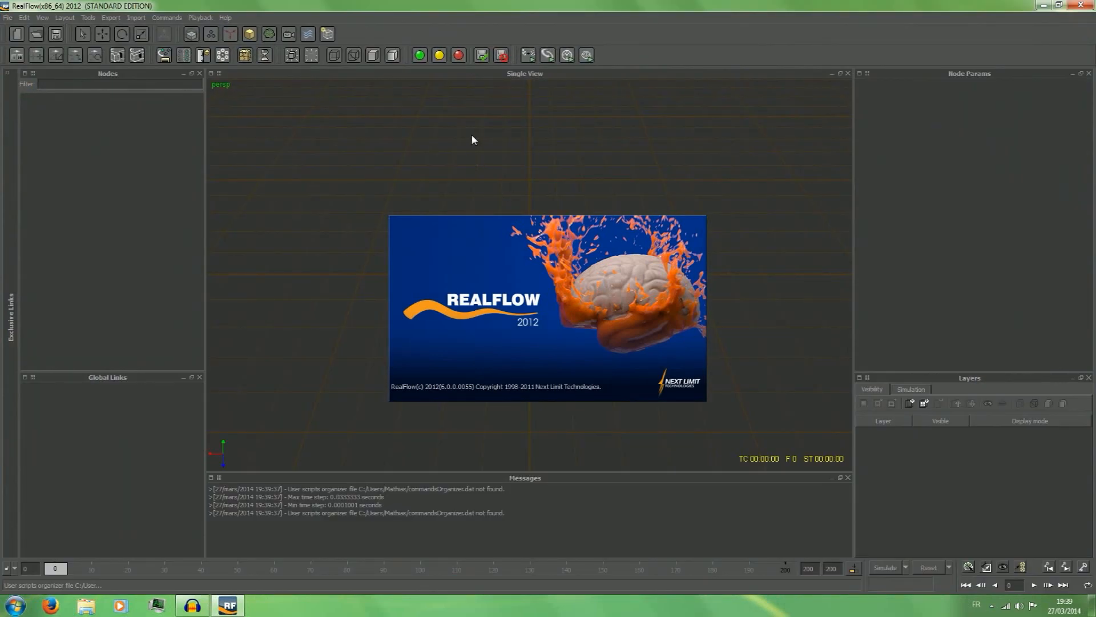
{"action": "left_click_drag", "start_coordinate": [468, 185], "coordinate": [528, 188]}
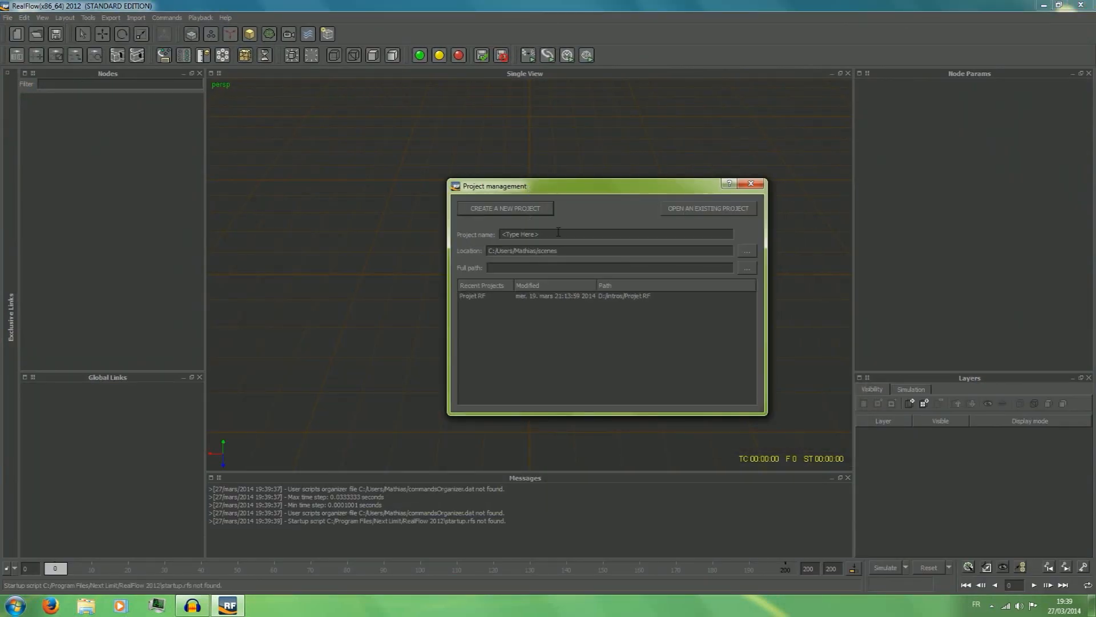
Enter tuto as the name of the new project in the project management dialog.
{"action": "left_click", "coordinate": [516, 213]}
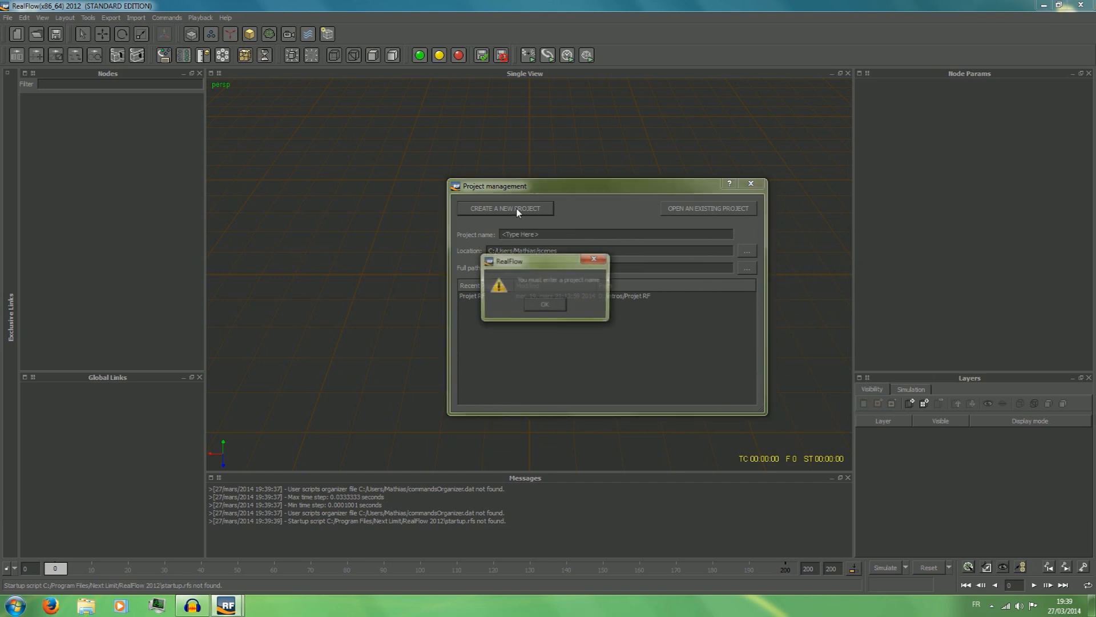
{"action": "left_click", "coordinate": [545, 307]}
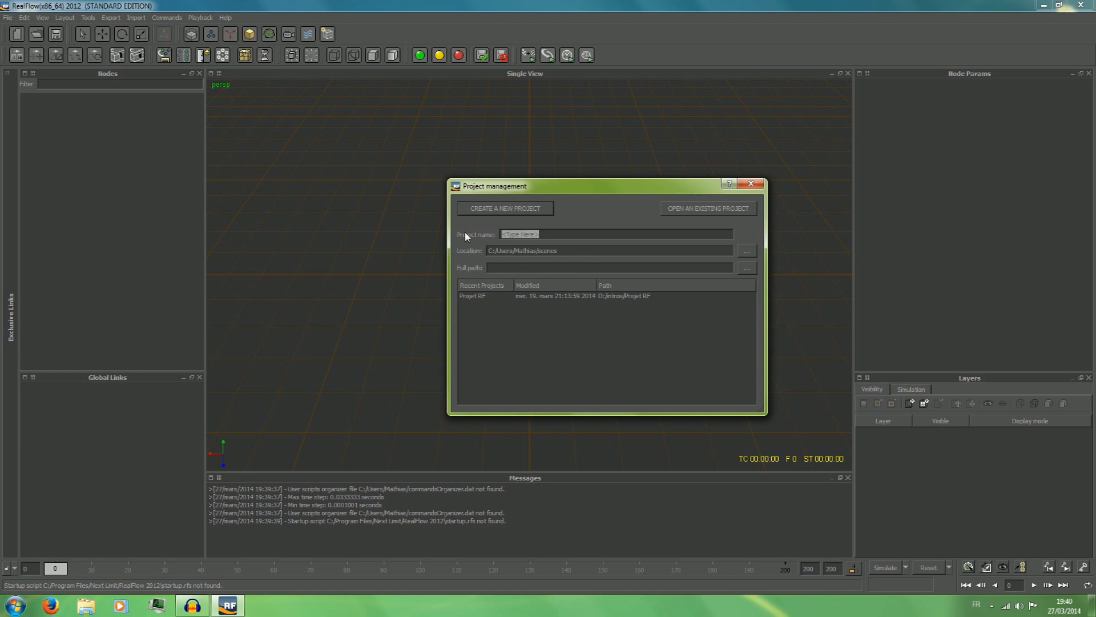
{"action": "type", "text": "tuto"}
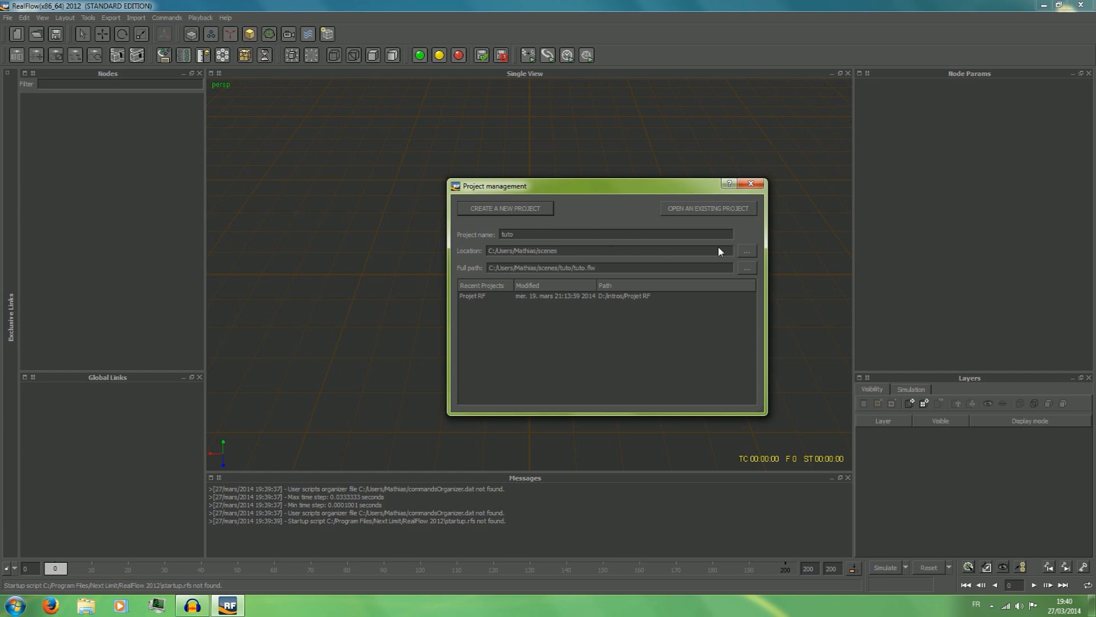
Set the project location to the desktop folder (Bureau) and create the new project there.
{"action": "left_click", "coordinate": [746, 251]}
{"action": "scroll", "coordinate": [495, 269], "scroll_direction": "up", "scroll_amount": 2}
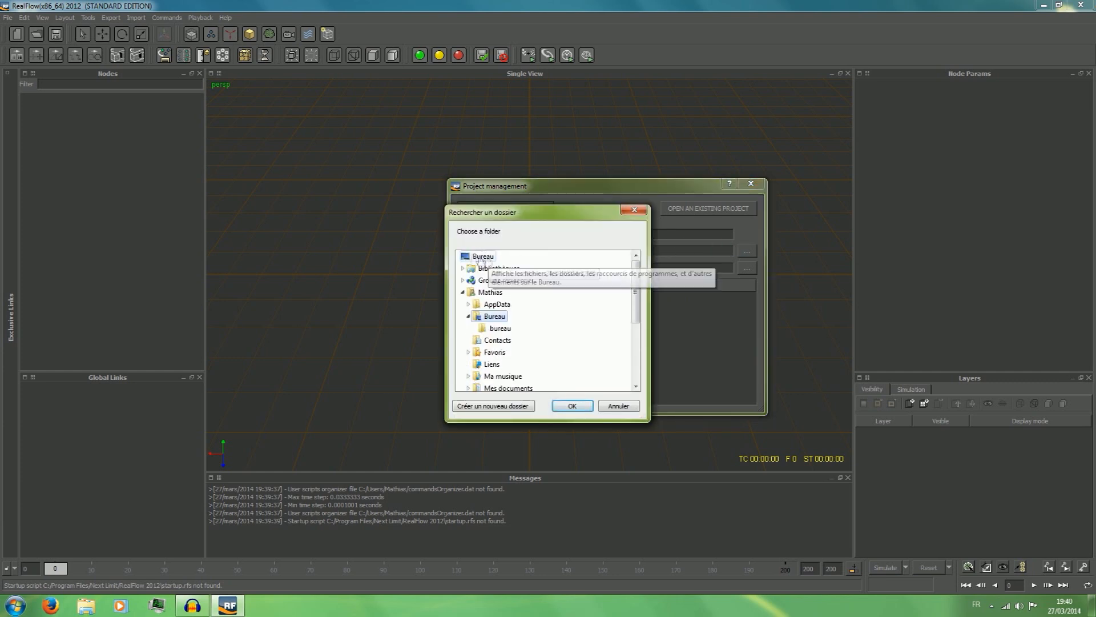
{"action": "left_click", "coordinate": [480, 257]}
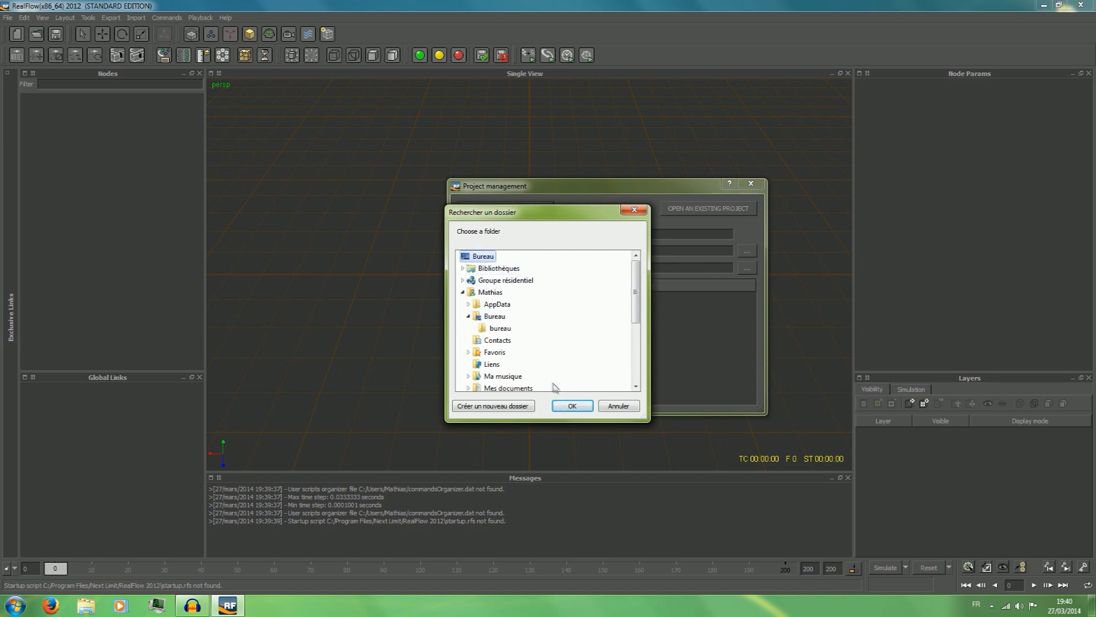
{"action": "left_click", "coordinate": [571, 406]}
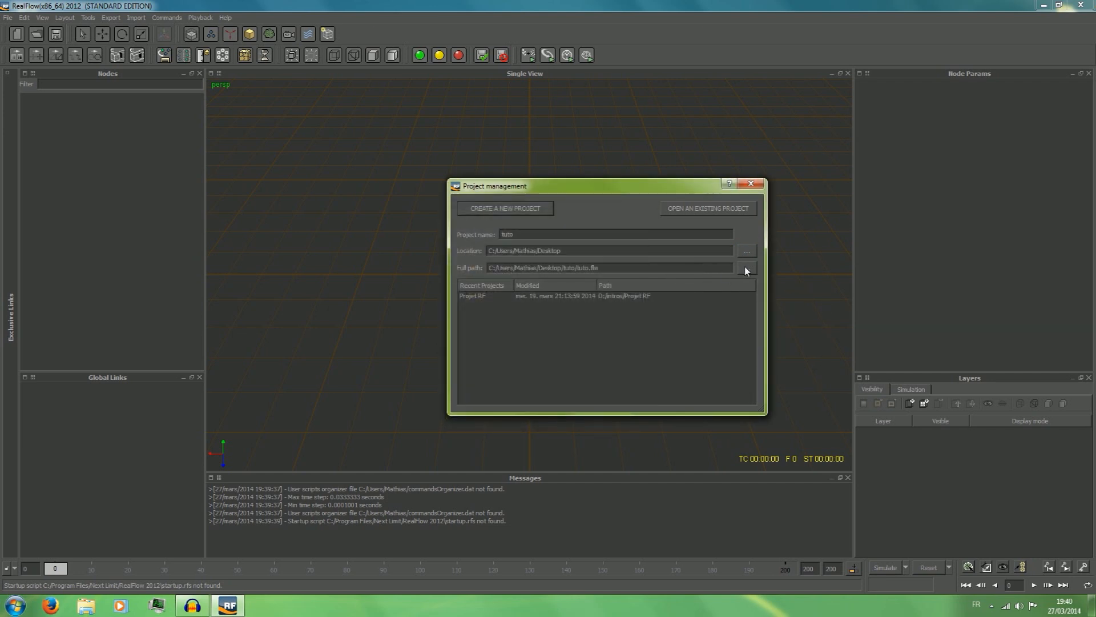
{"action": "left_click", "coordinate": [517, 338]}
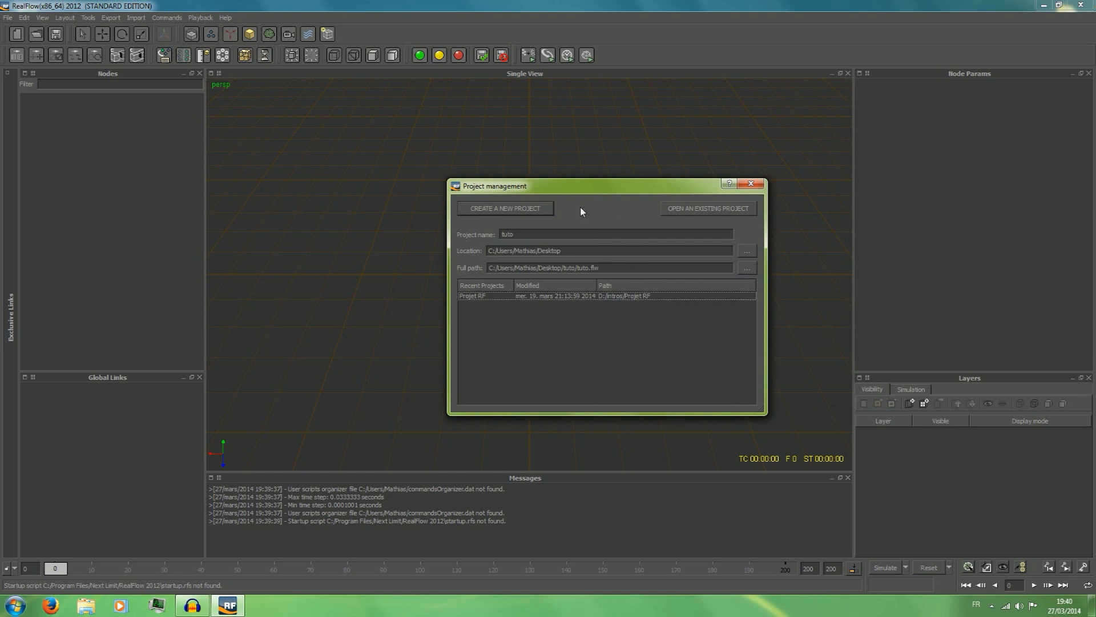
{"action": "left_click", "coordinate": [508, 210]}
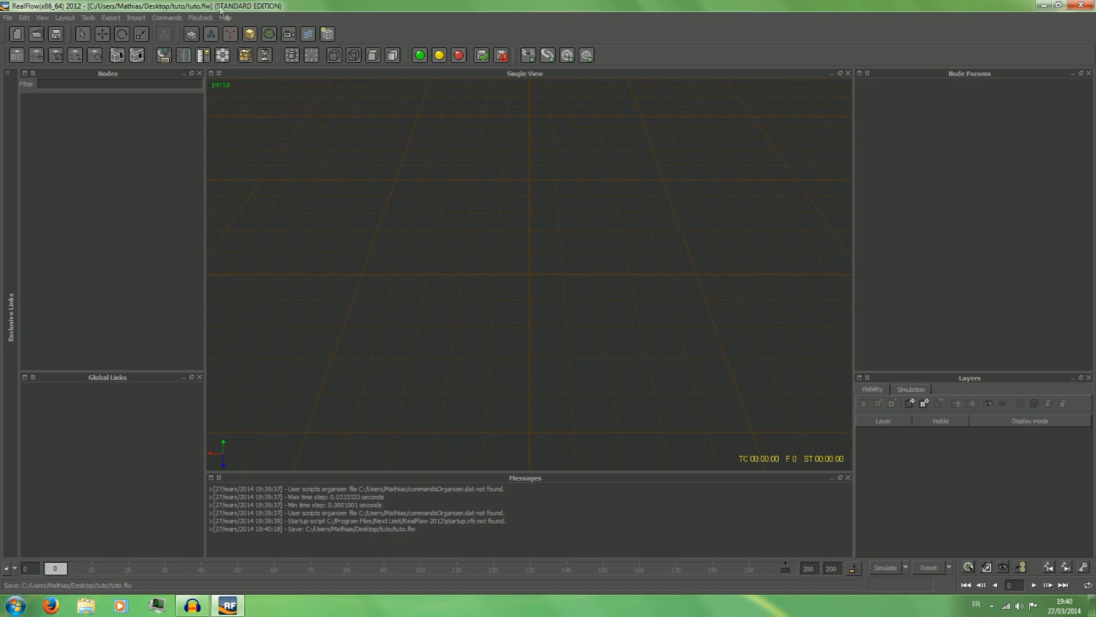
Show the Windows desktop and move the tuto project folder to the empty area near the bureau folder.
{"action": "key", "text": "super+d"}
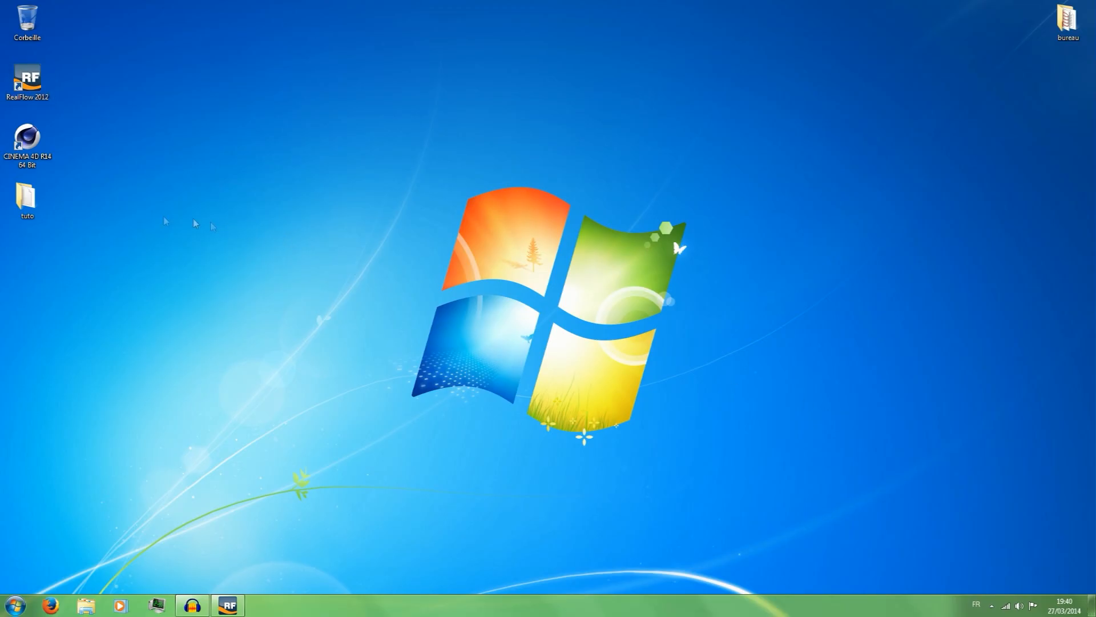
{"action": "left_click_drag", "start_coordinate": [3, 199], "coordinate": [798, 323]}
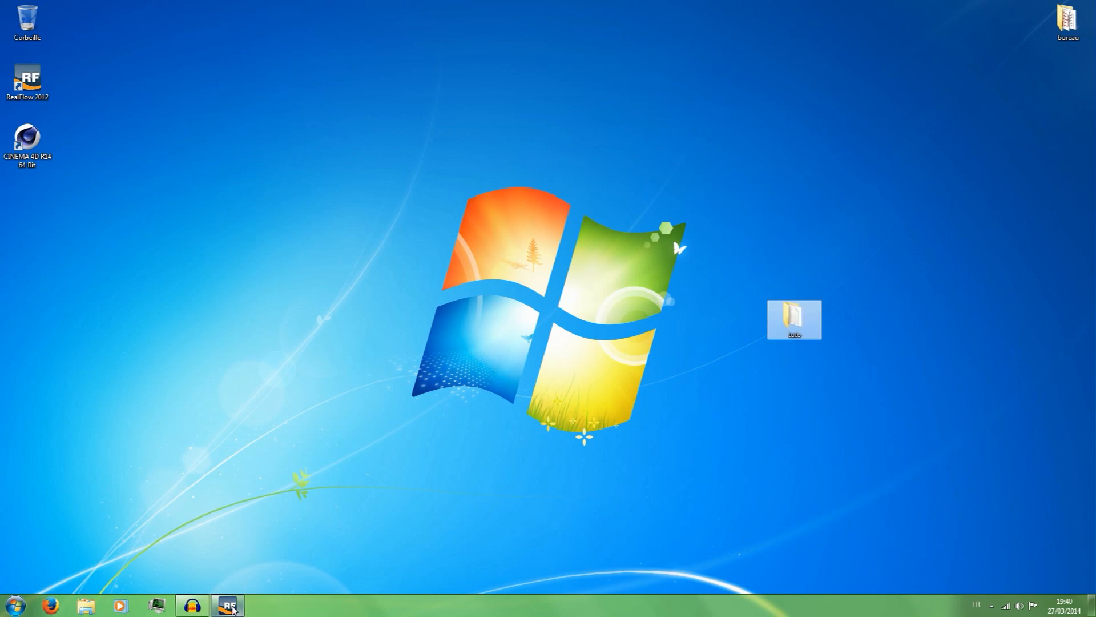
{"action": "mouse_move", "coordinate": [234, 610]}
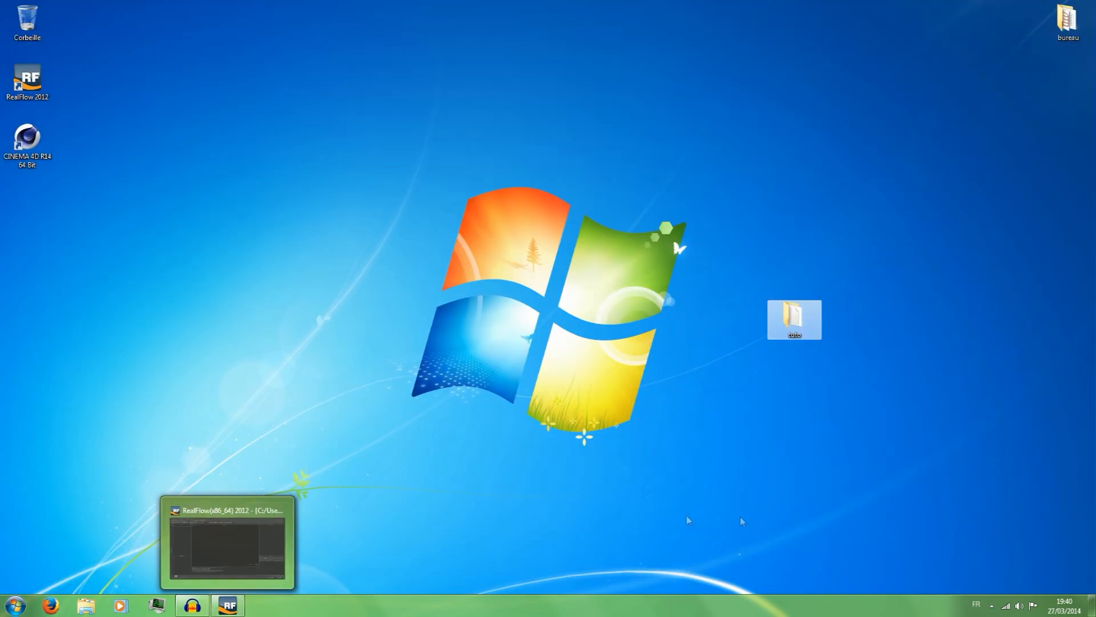
{"action": "left_click", "coordinate": [864, 387]}
{"action": "left_click_drag", "start_coordinate": [794, 319], "coordinate": [793, 81]}
{"action": "left_click", "coordinate": [844, 99]}
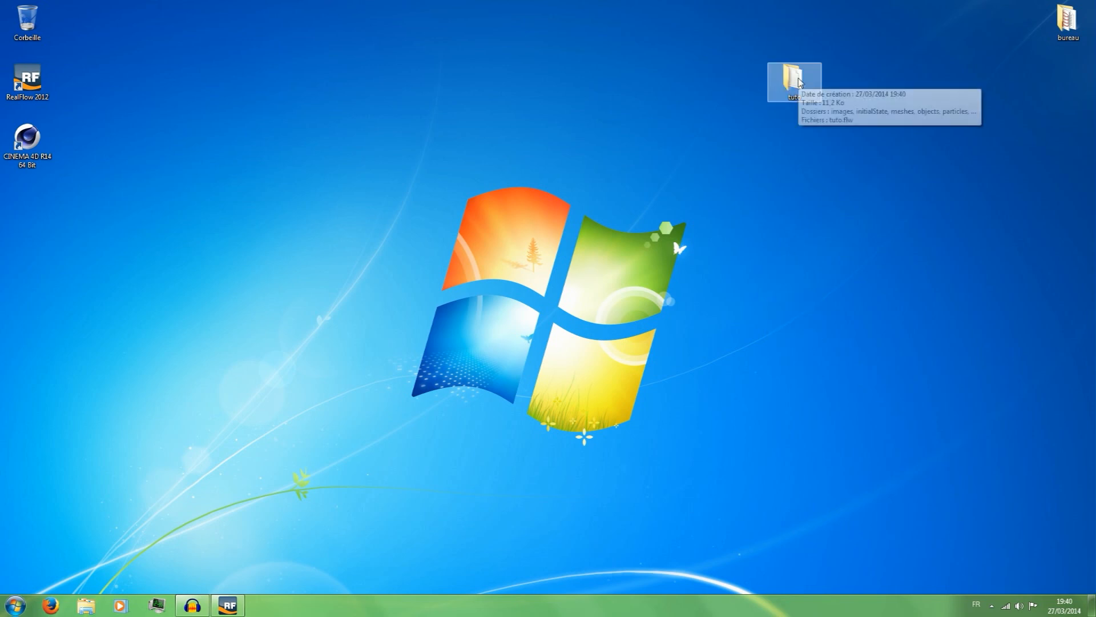
Open the tuto project folder and examine the contents of its images and initialState subfolders.
{"action": "double_click", "coordinate": [799, 81]}
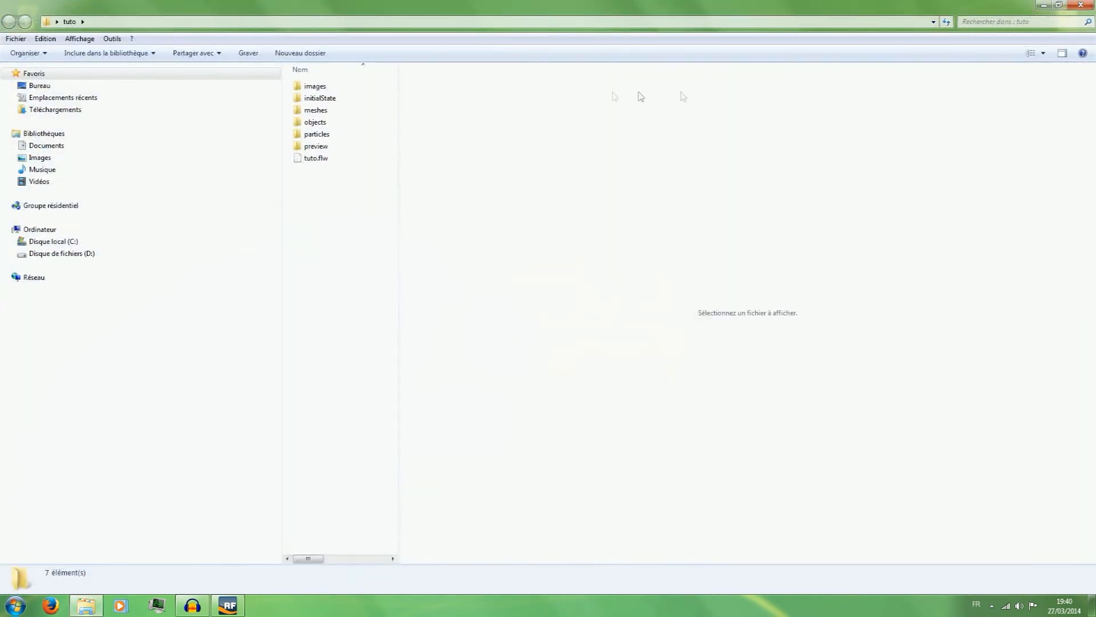
{"action": "left_click_drag", "start_coordinate": [326, 212], "coordinate": [319, 83]}
{"action": "left_click", "coordinate": [315, 249]}
{"action": "double_click", "coordinate": [311, 87]}
{"action": "left_click", "coordinate": [9, 22]}
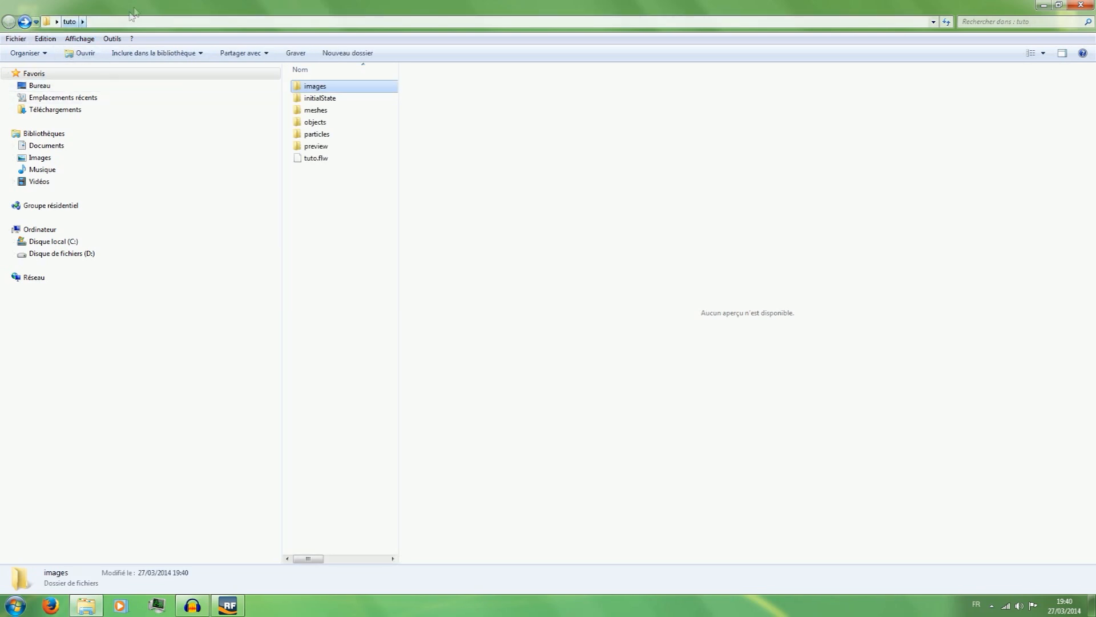
{"action": "double_click", "coordinate": [320, 98]}
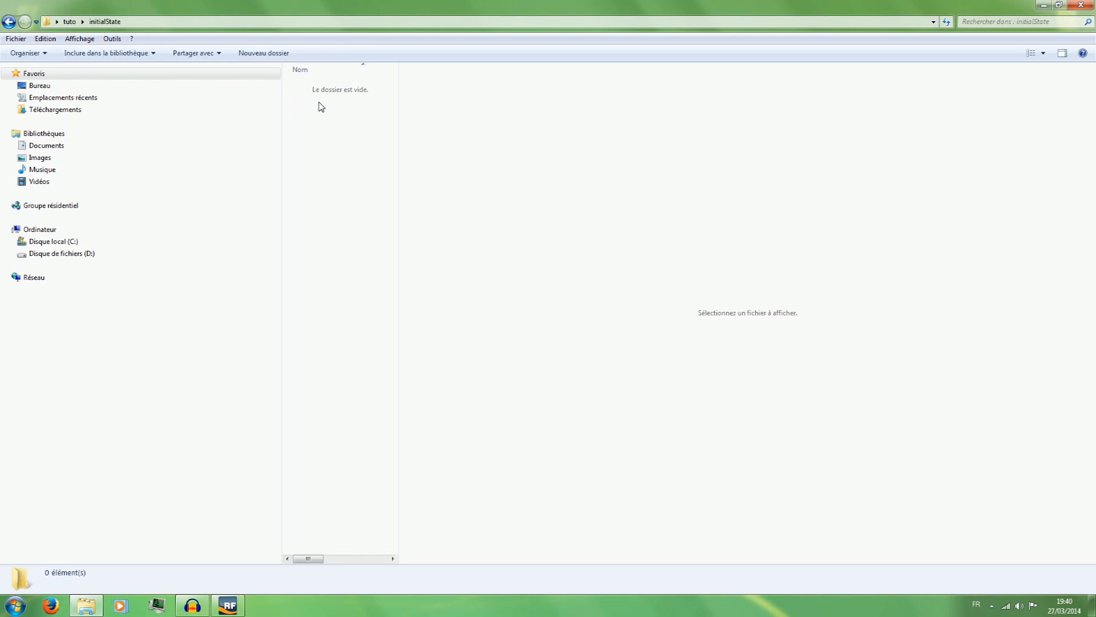
{"action": "left_click", "coordinate": [8, 22]}
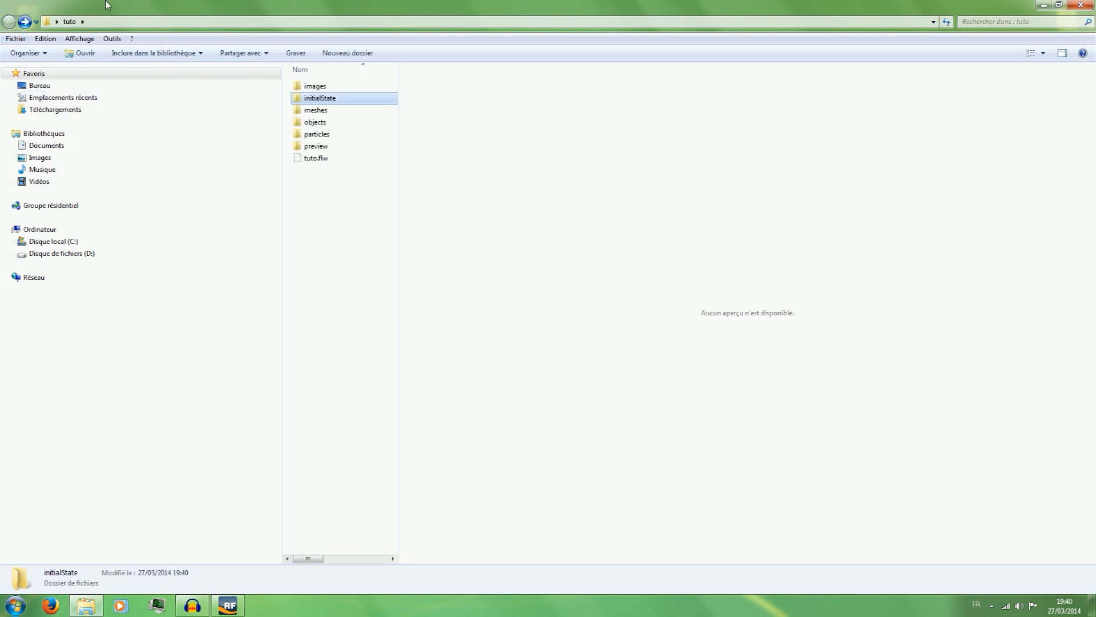
Examine the contents of the meshes subfolder, then close the folder window.
{"action": "double_click", "coordinate": [316, 110]}
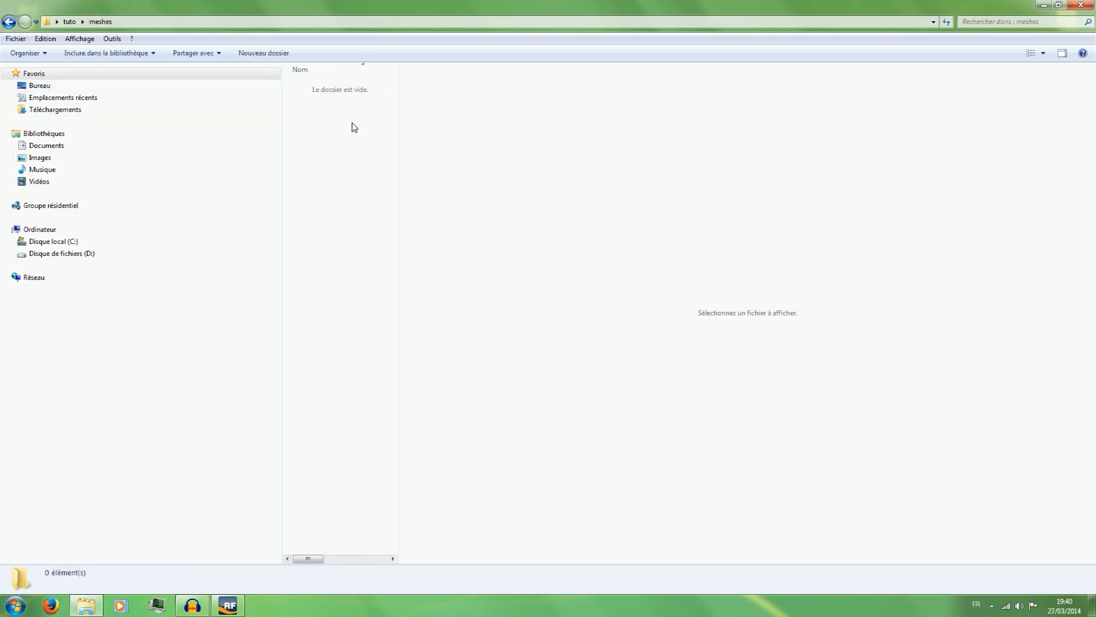
{"action": "left_click", "coordinate": [9, 22]}
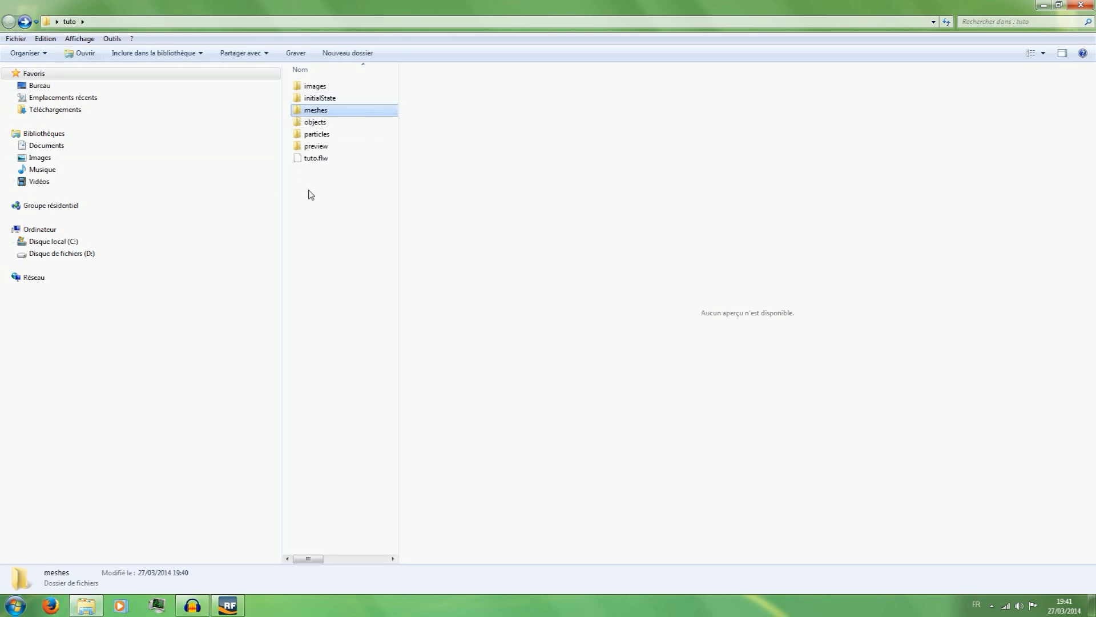
{"action": "left_click_drag", "start_coordinate": [310, 200], "coordinate": [337, 188]}
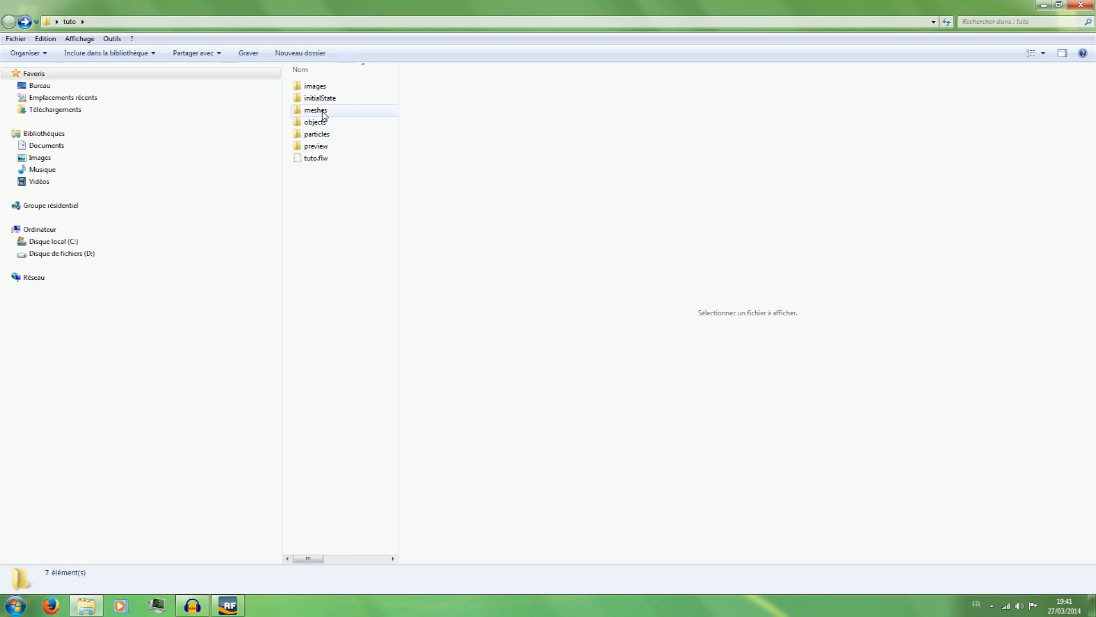
{"action": "double_click", "coordinate": [315, 109]}
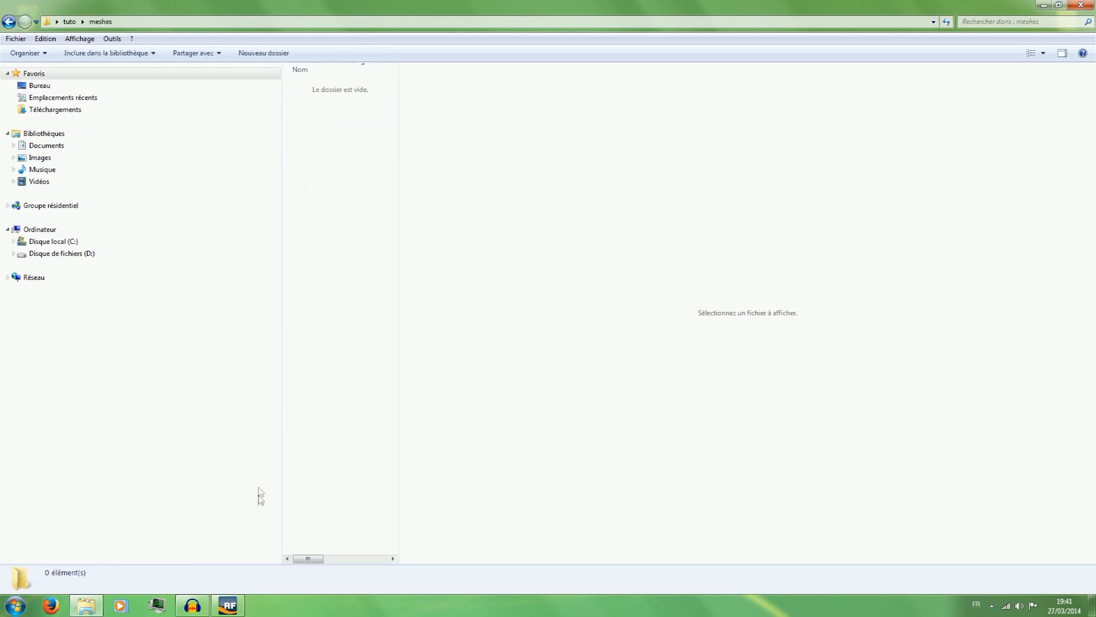
{"action": "left_click", "coordinate": [1043, 5]}
{"action": "left_click", "coordinate": [810, 89]}
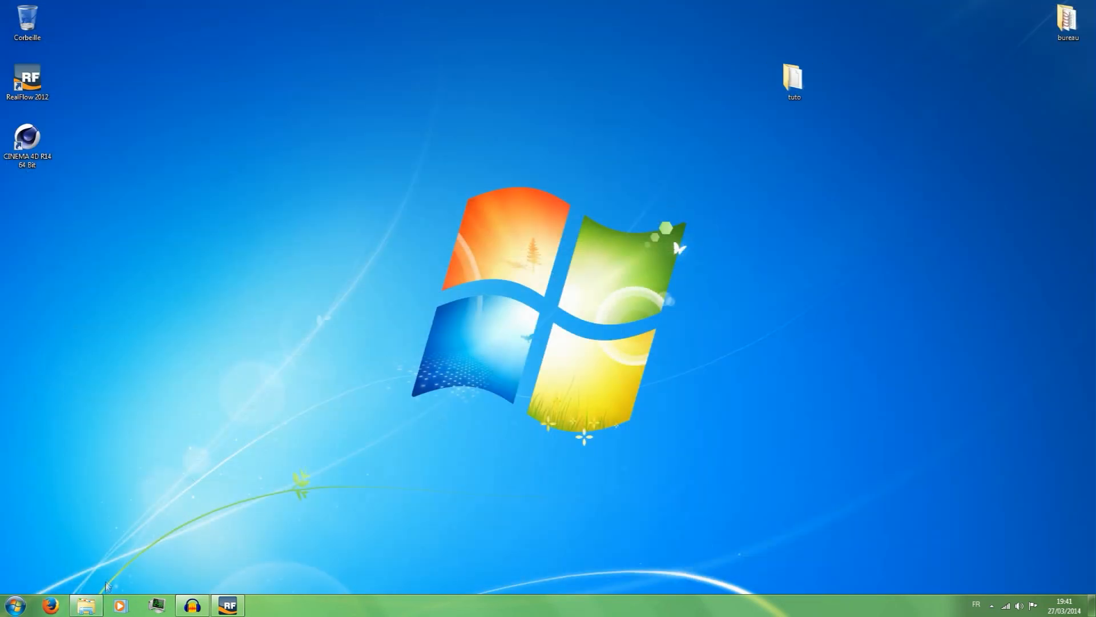
{"action": "left_click", "coordinate": [93, 605]}
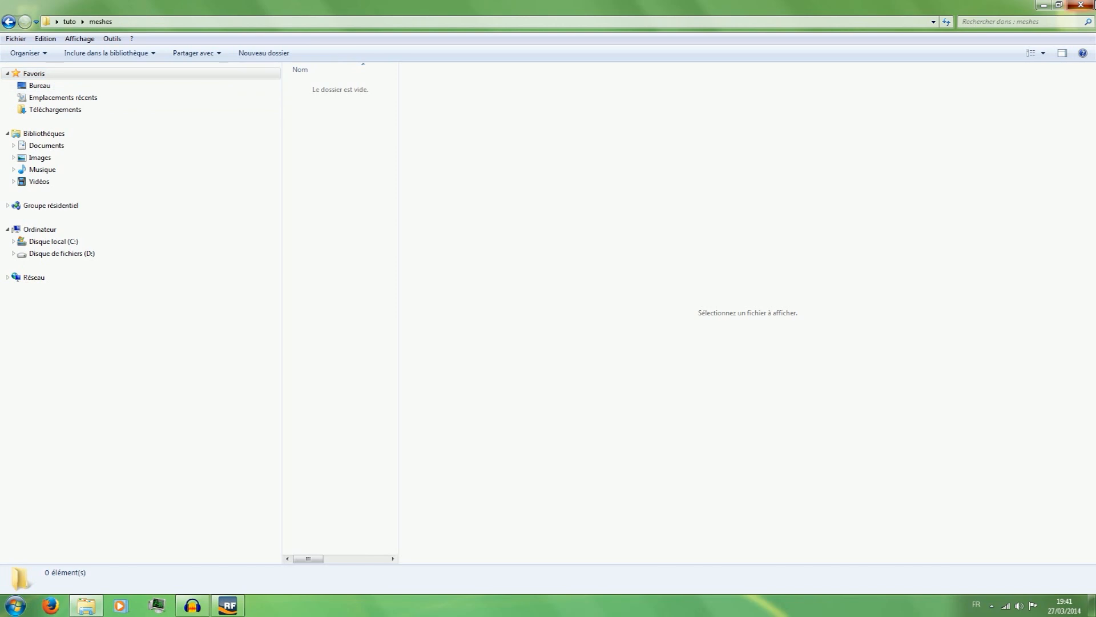
{"action": "left_click", "coordinate": [1083, 5]}
Reopen the tuto project folder and examine its objects and particles subfolders.
{"action": "double_click", "coordinate": [793, 80]}
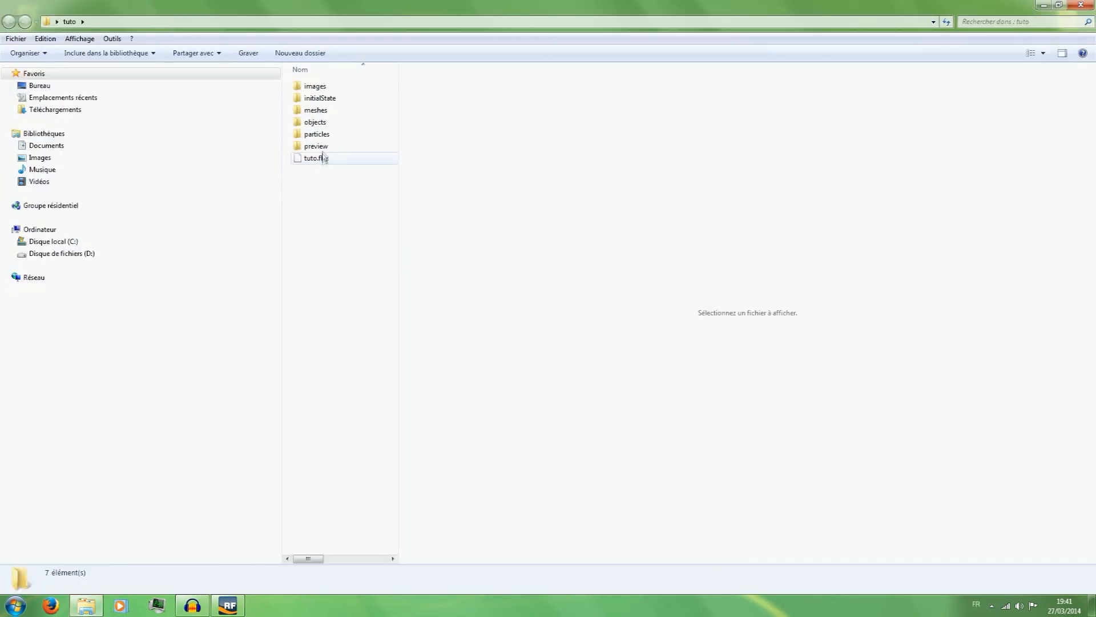
{"action": "double_click", "coordinate": [316, 122]}
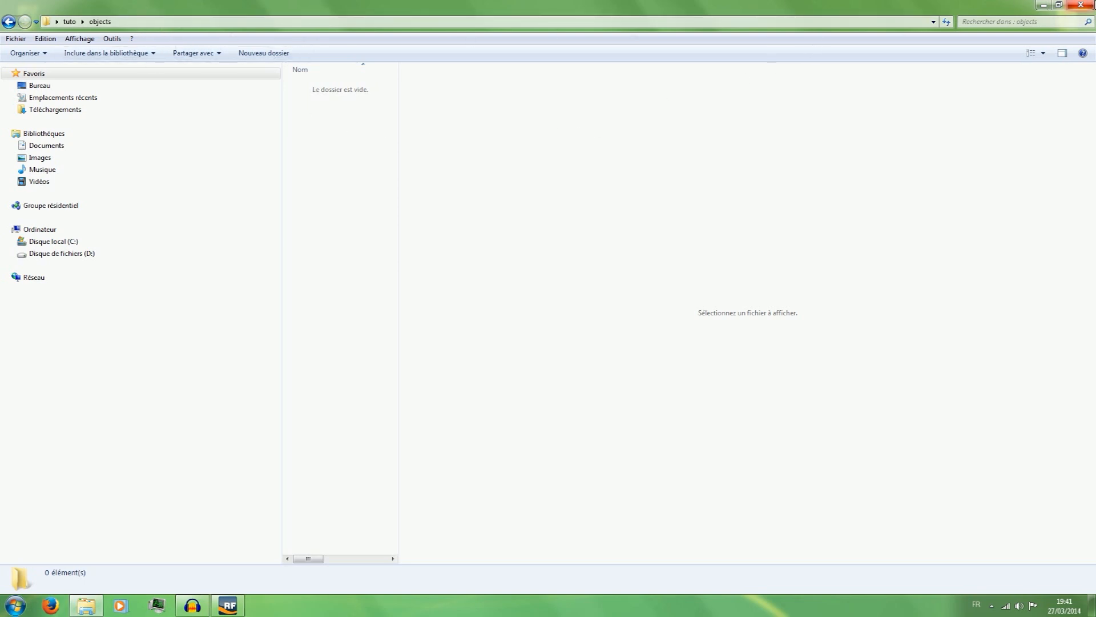
{"action": "left_click", "coordinate": [1081, 5]}
{"action": "double_click", "coordinate": [794, 80]}
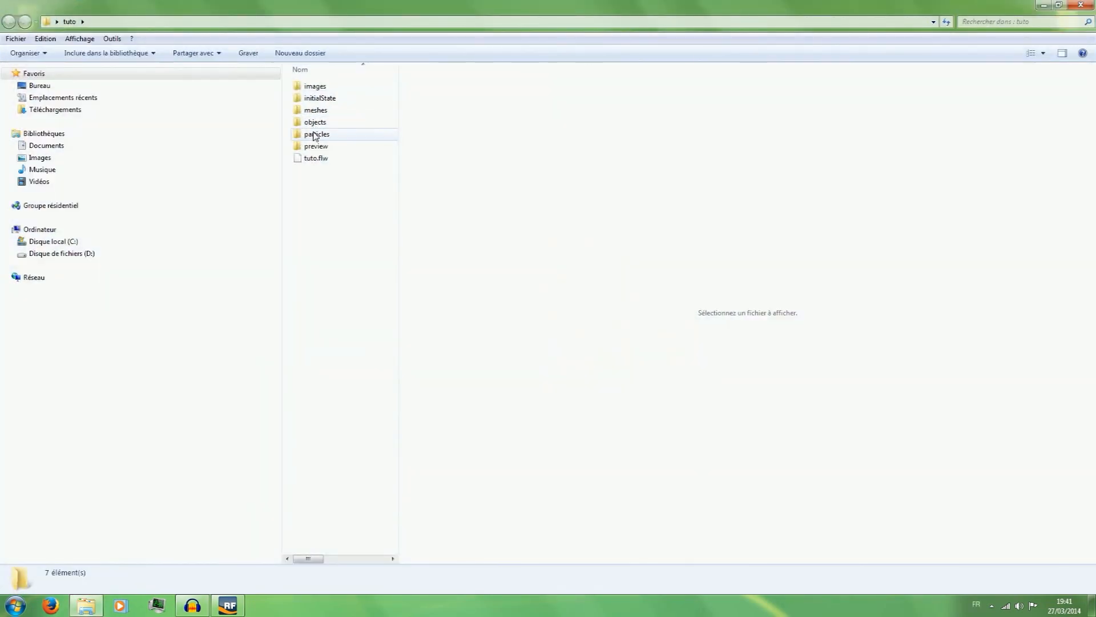
{"action": "double_click", "coordinate": [313, 135]}
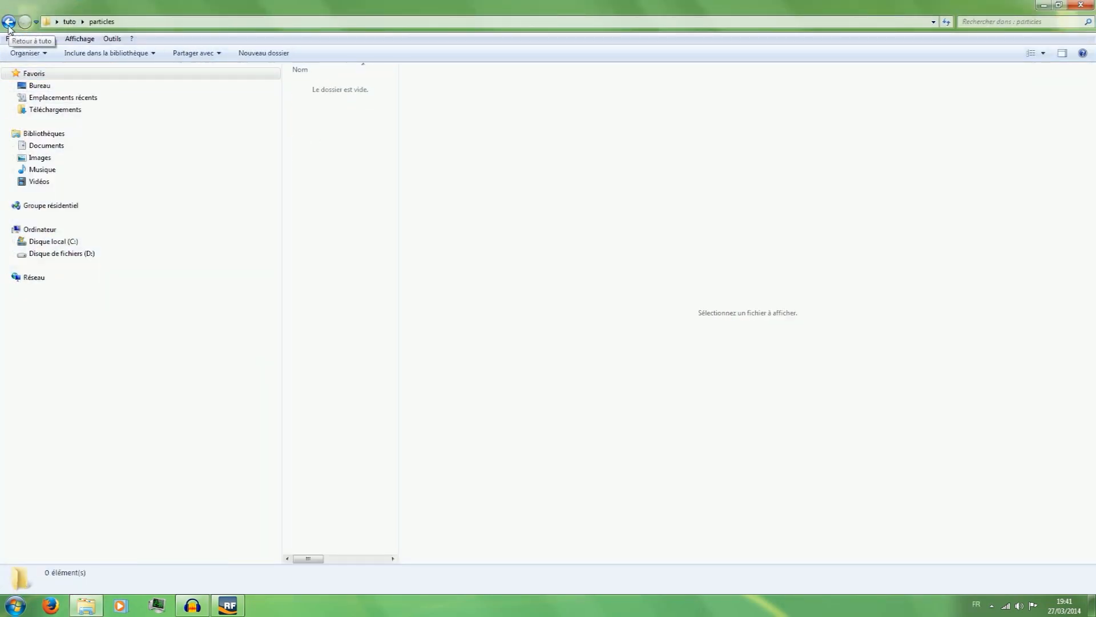
{"action": "left_click", "coordinate": [9, 23]}
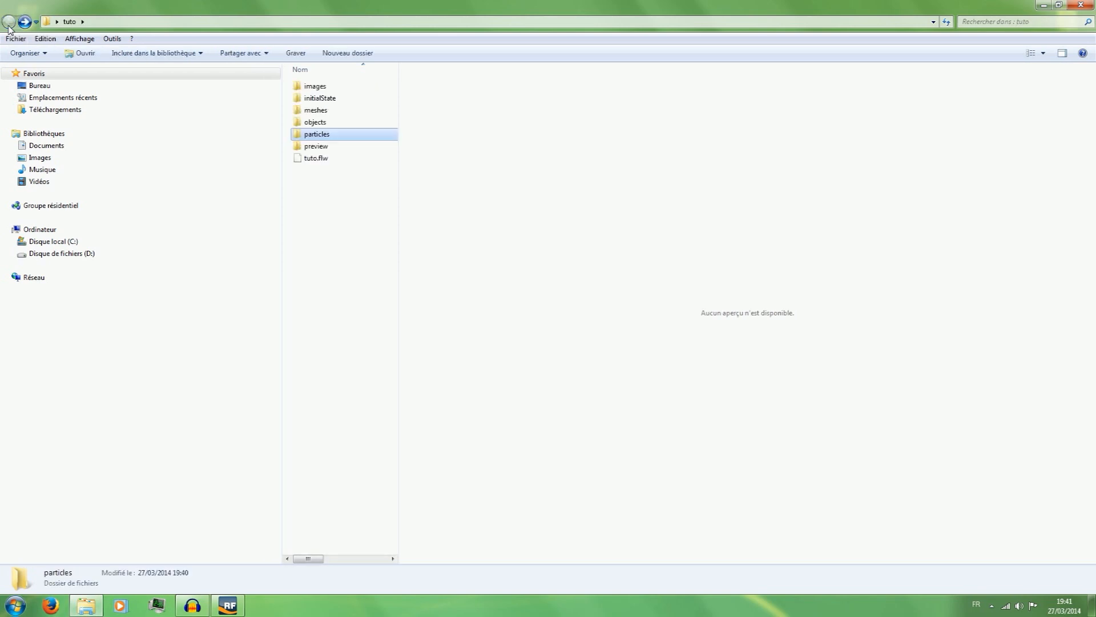
Examine the preview subfolder and the images folder inside it, then return to the tuto folder.
{"action": "left_click", "coordinate": [343, 184]}
{"action": "left_click", "coordinate": [318, 147]}
{"action": "double_click", "coordinate": [318, 146]}
{"action": "double_click", "coordinate": [318, 87]}
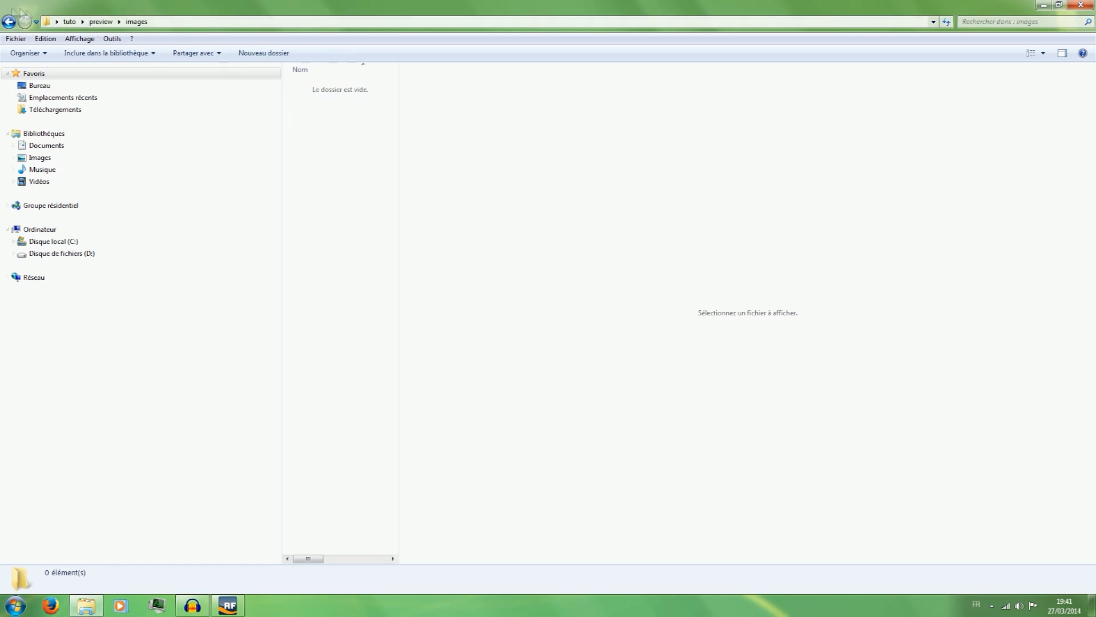
{"action": "left_click", "coordinate": [8, 22]}
{"action": "left_click", "coordinate": [9, 22]}
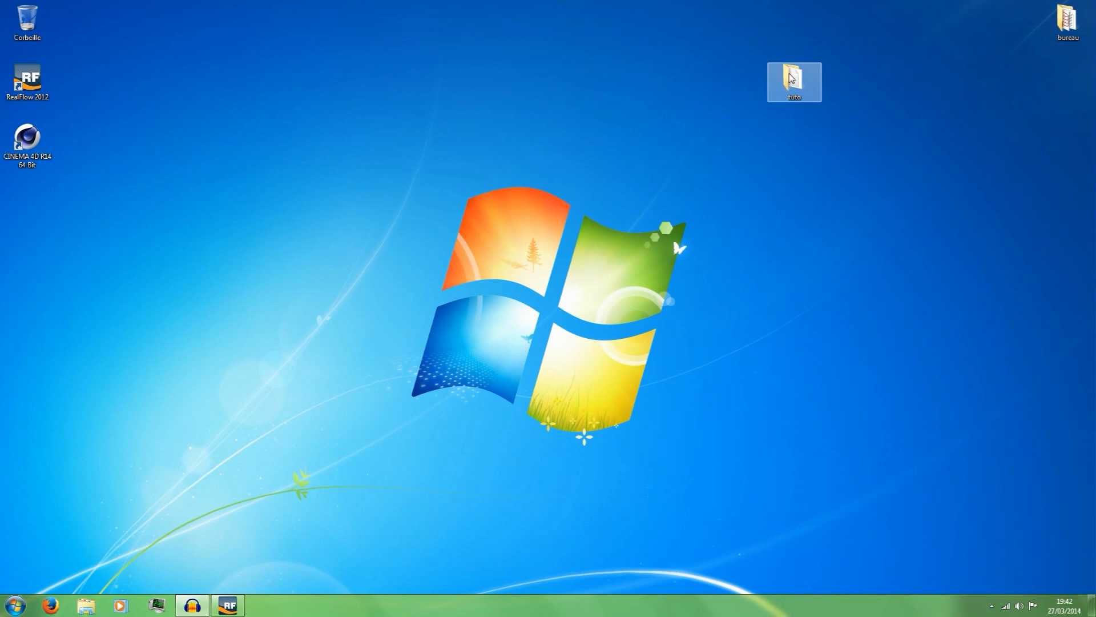
Close RealFlow and move the tuto folder back below the CINEMA 4D shortcut on the desktop.
{"action": "left_click", "coordinate": [228, 605]}
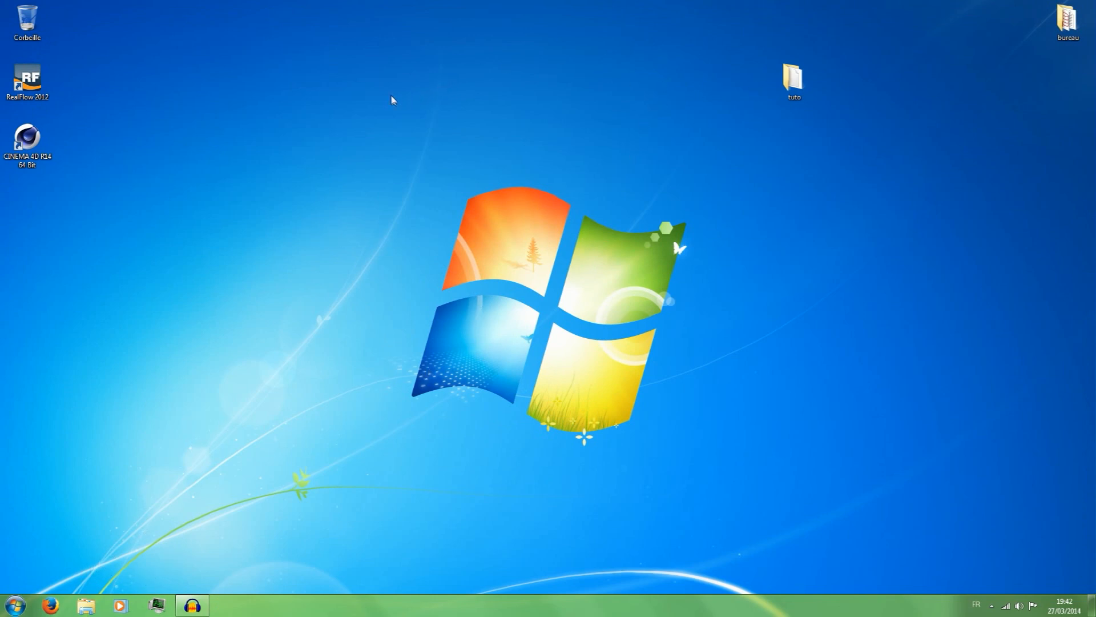
{"action": "left_click_drag", "start_coordinate": [794, 80], "coordinate": [35, 227]}
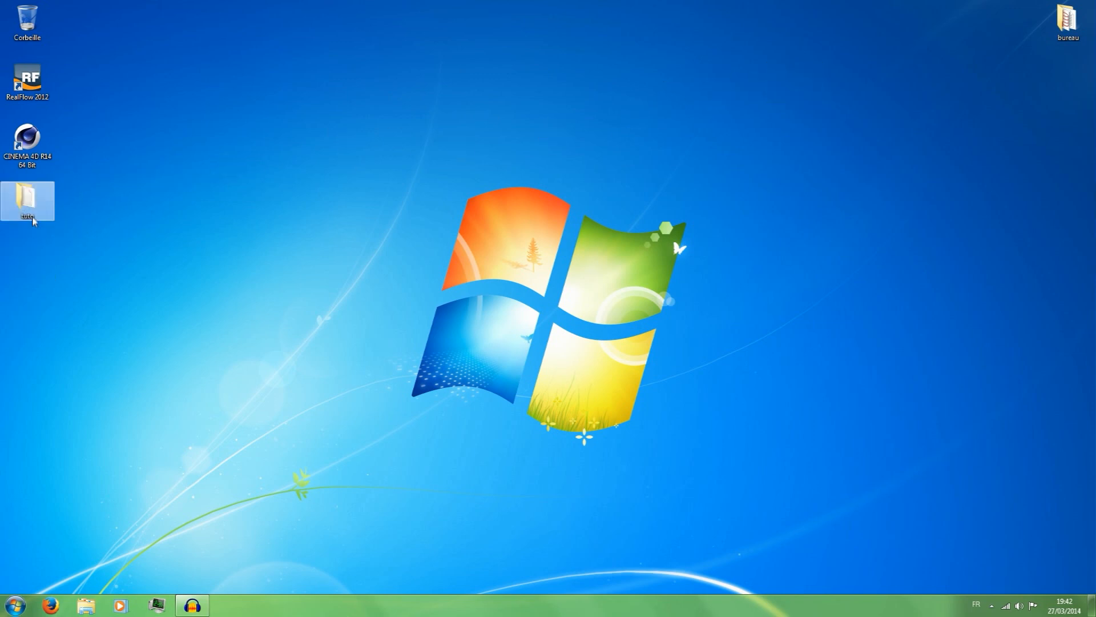
Open the tuto folder and locate the tuto.flw project file.
{"action": "double_click", "coordinate": [32, 218]}
{"action": "left_click", "coordinate": [325, 161]}
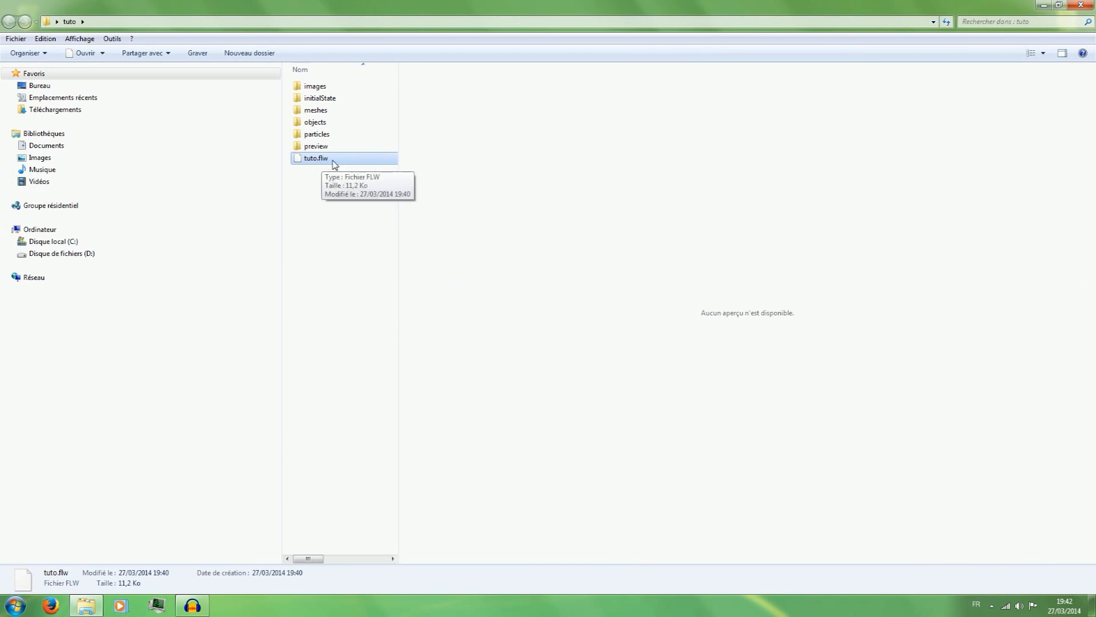
{"action": "left_click", "coordinate": [318, 212]}
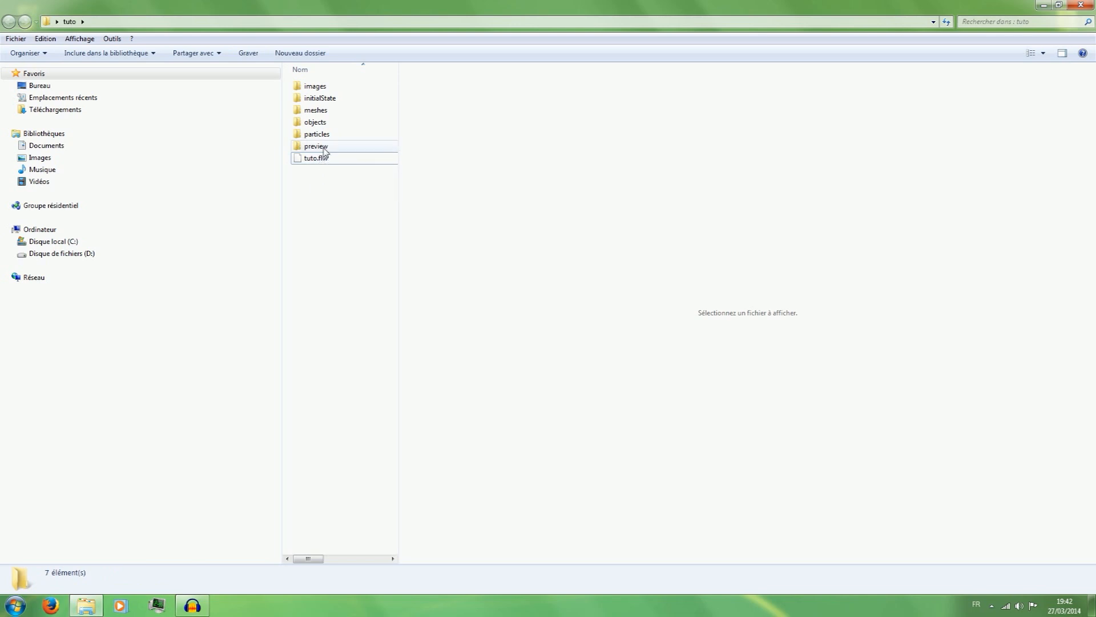
Open tuto.flw with RealFlow.exe as the default program for this file type, and close RealFlow once the project has loaded.
{"action": "left_click", "coordinate": [330, 161]}
{"action": "right_click", "coordinate": [329, 162]}
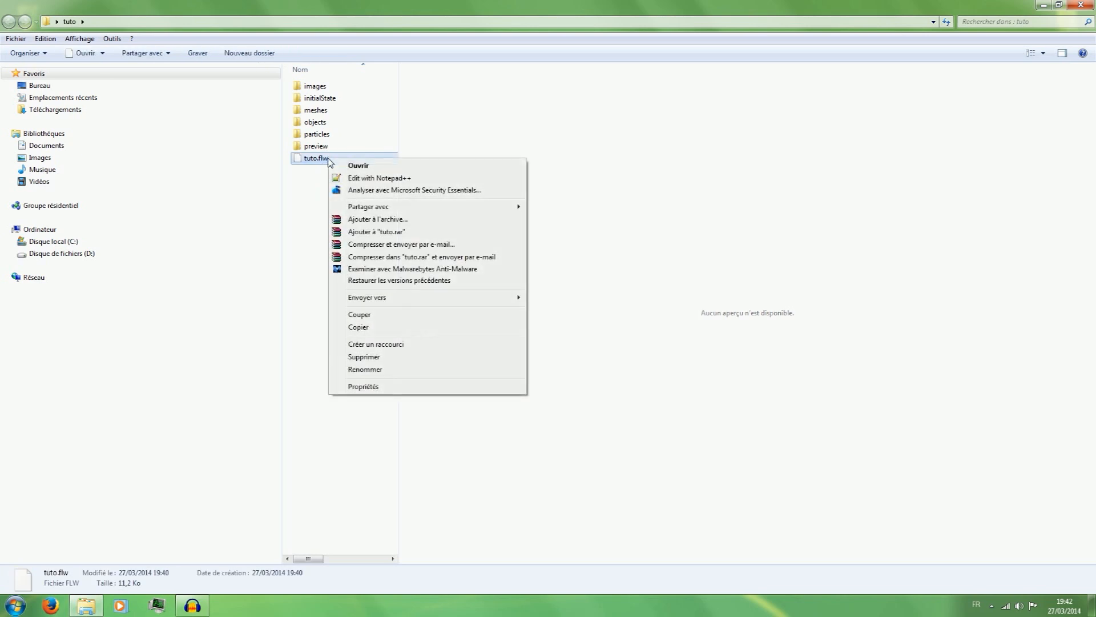
{"action": "left_click", "coordinate": [349, 166]}
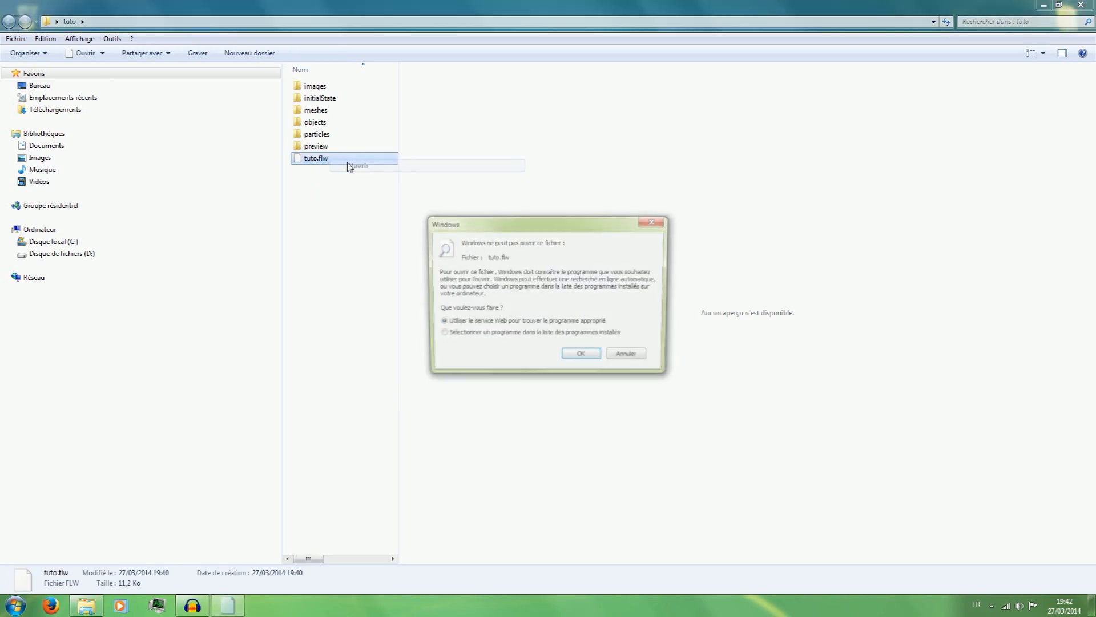
{"action": "left_click", "coordinate": [514, 335]}
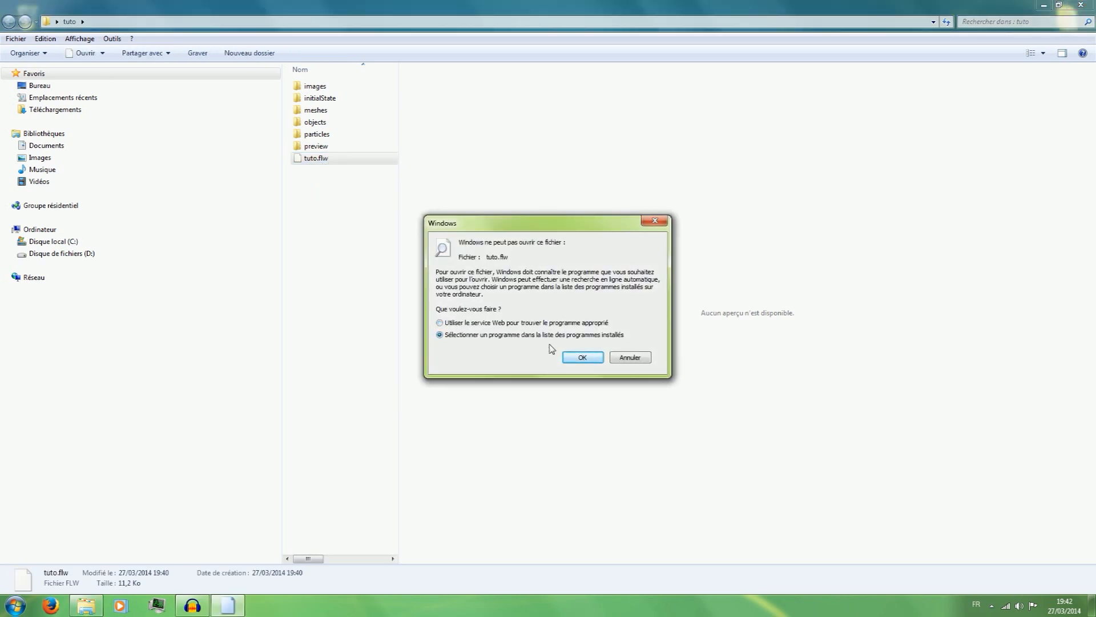
{"action": "left_click", "coordinate": [583, 357]}
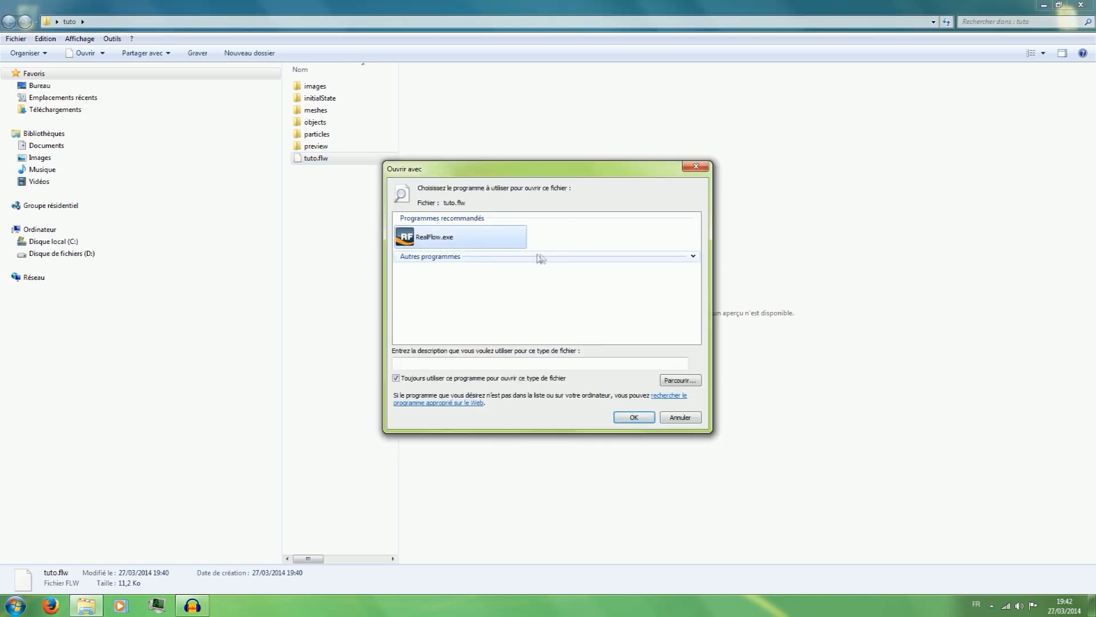
{"action": "double_click", "coordinate": [441, 236]}
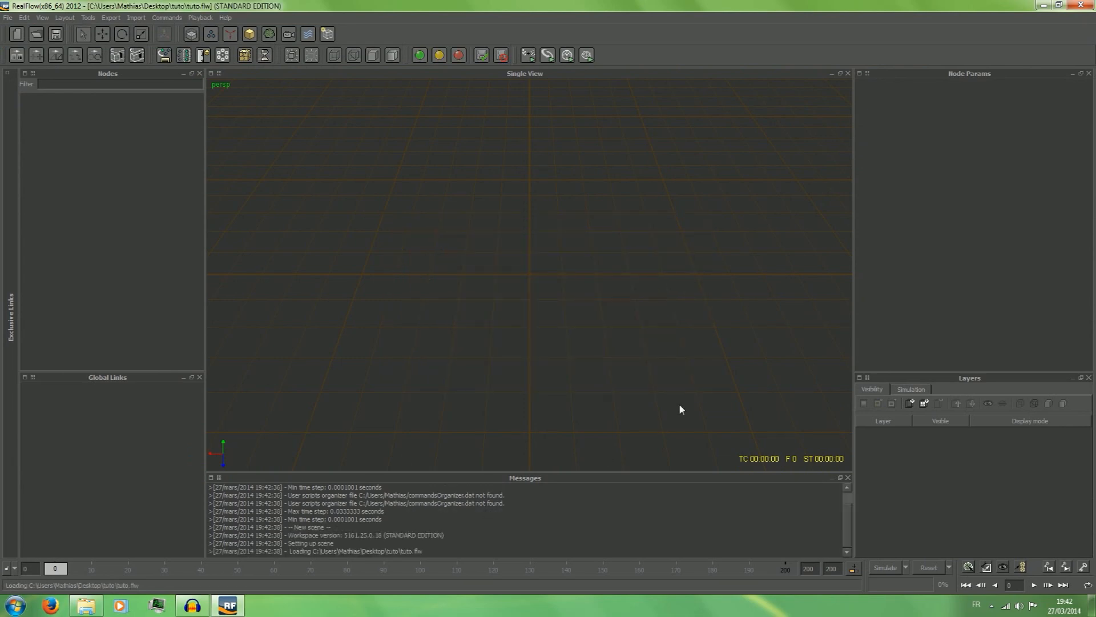
{"action": "mouse_move", "coordinate": [659, 5]}
{"action": "left_mouse_down"}
{"action": "mouse_move", "coordinate": [646, 107]}
{"action": "mouse_move", "coordinate": [646, 3]}
{"action": "left_mouse_up"}
{"action": "left_click", "coordinate": [1081, 5]}
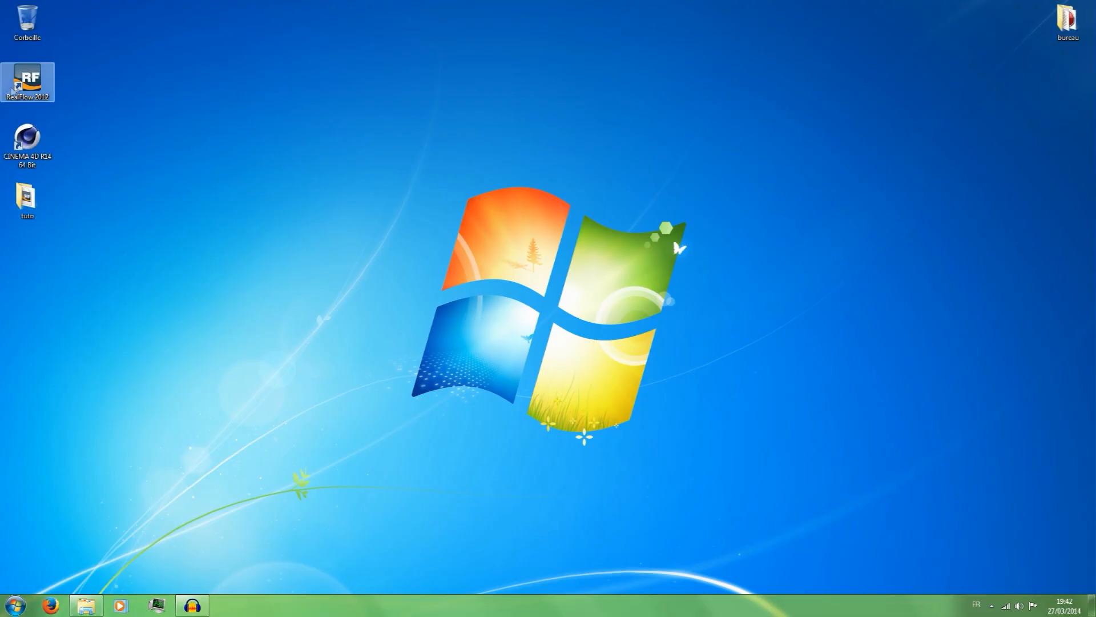
Restart RealFlow from the desktop, load the existing project tuto.flw from the desktop's tuto folder, and close the program.
{"action": "double_click", "coordinate": [12, 85]}
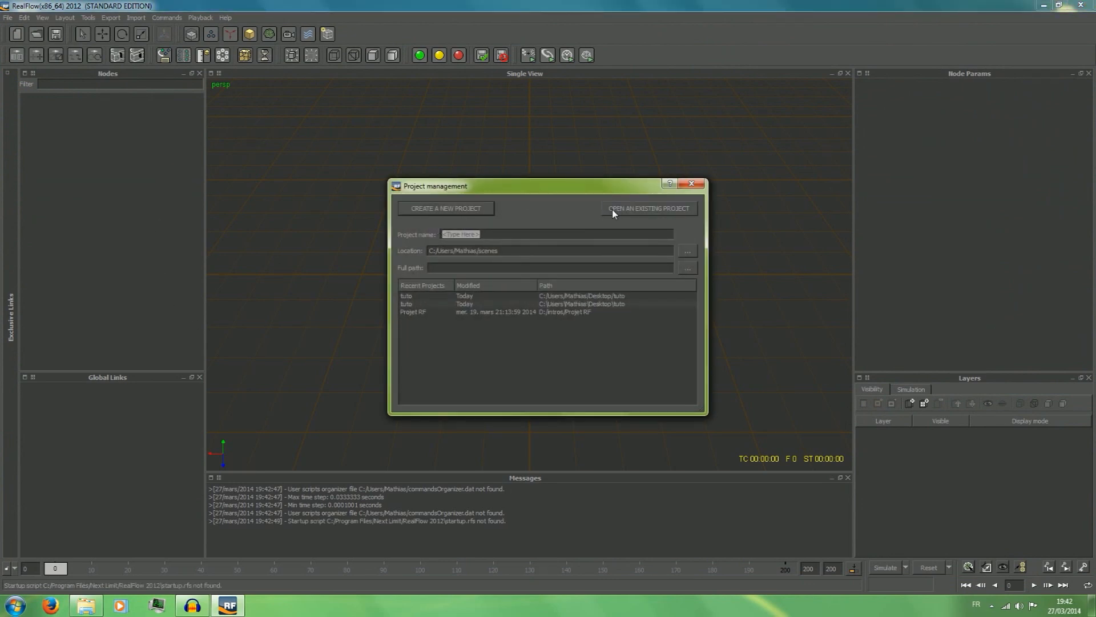
{"action": "left_click", "coordinate": [653, 209]}
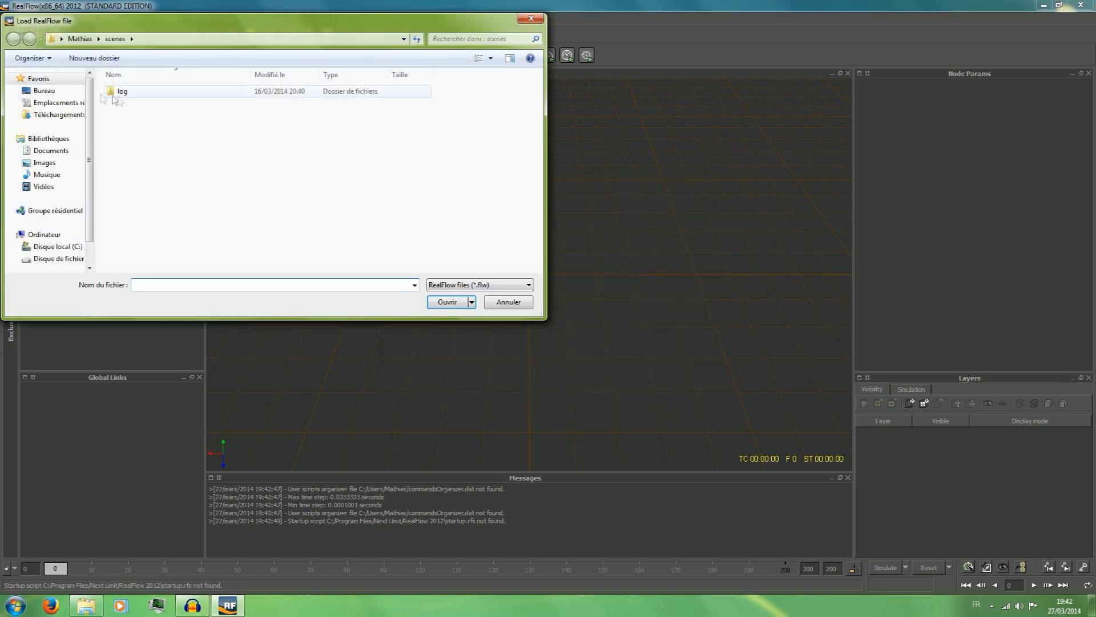
{"action": "left_click", "coordinate": [80, 91]}
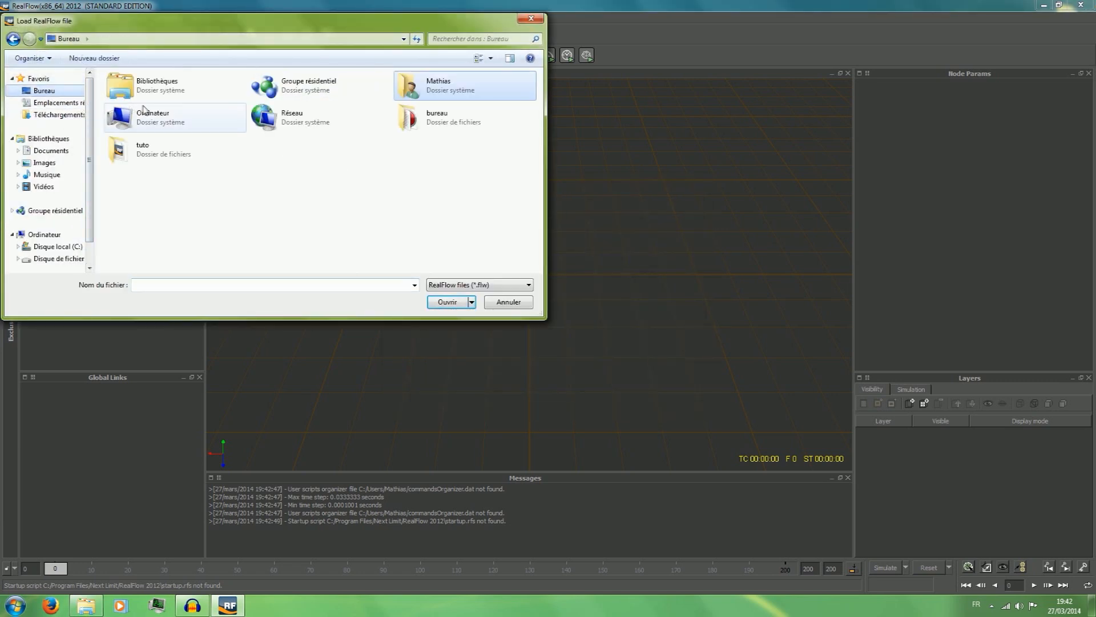
{"action": "double_click", "coordinate": [150, 151]}
{"action": "double_click", "coordinate": [129, 176]}
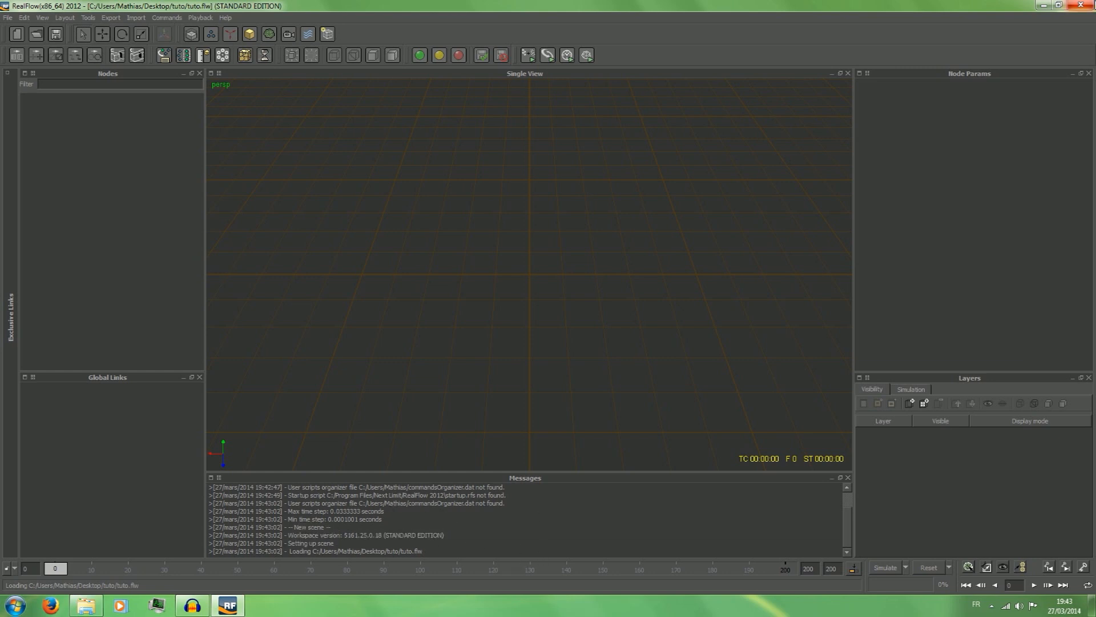
{"action": "left_click", "coordinate": [1081, 5]}
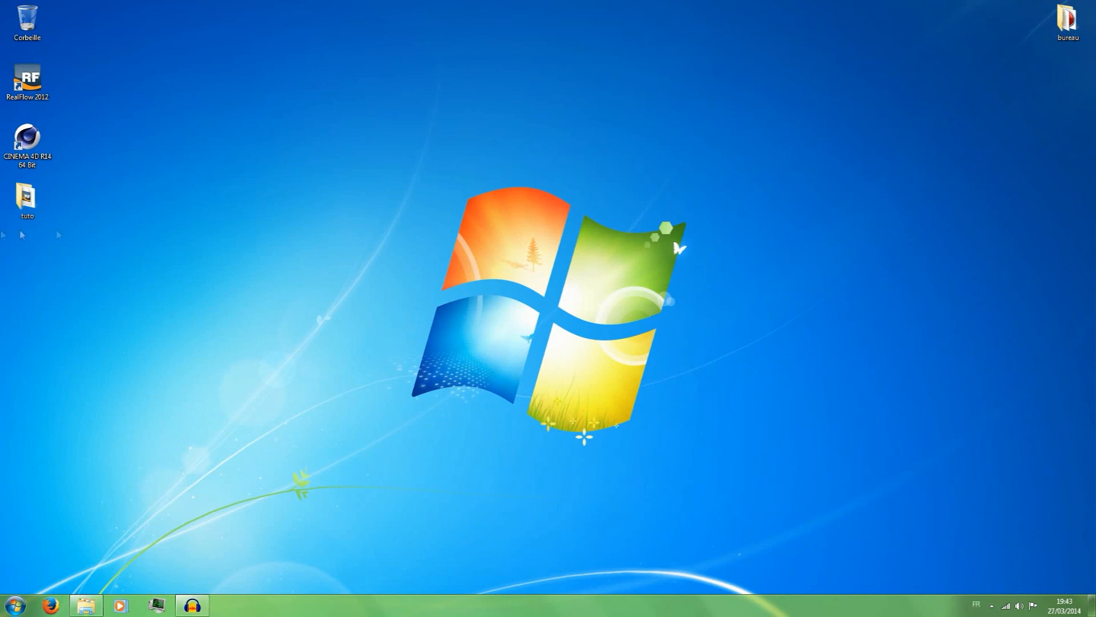
Reopen the tuto folder in a maximized window and inspect the tuto.flw project file.
{"action": "double_click", "coordinate": [25, 196]}
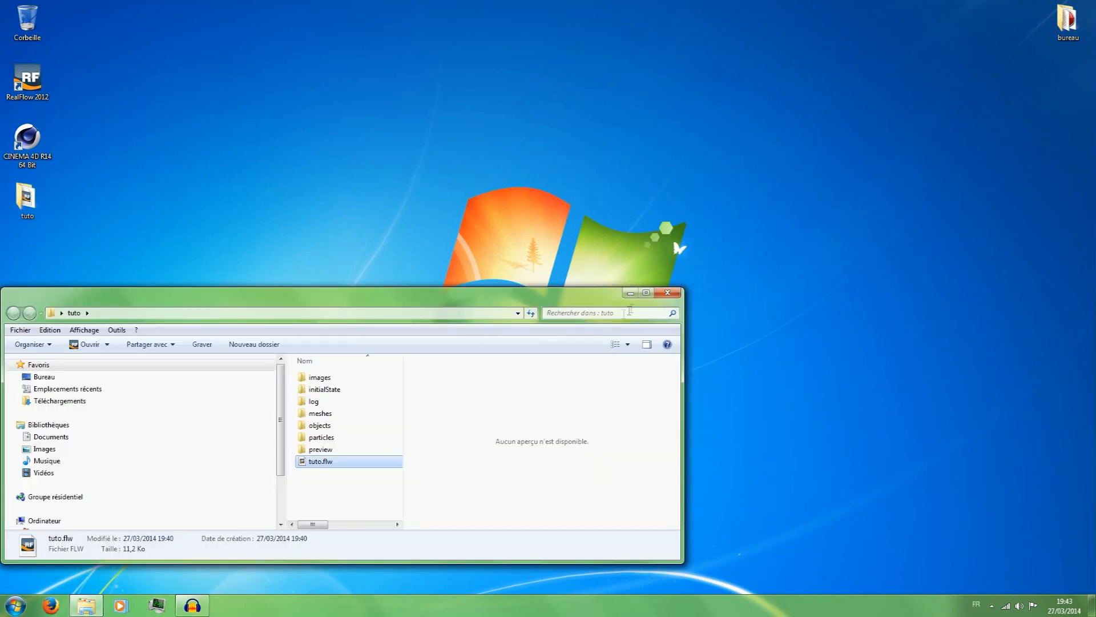
{"action": "left_click", "coordinate": [646, 293]}
{"action": "mouse_move", "coordinate": [384, 5]}
{"action": "left_mouse_down"}
{"action": "mouse_move", "coordinate": [379, 49]}
{"action": "mouse_move", "coordinate": [397, 6]}
{"action": "left_mouse_up"}
{"action": "left_click", "coordinate": [316, 235]}
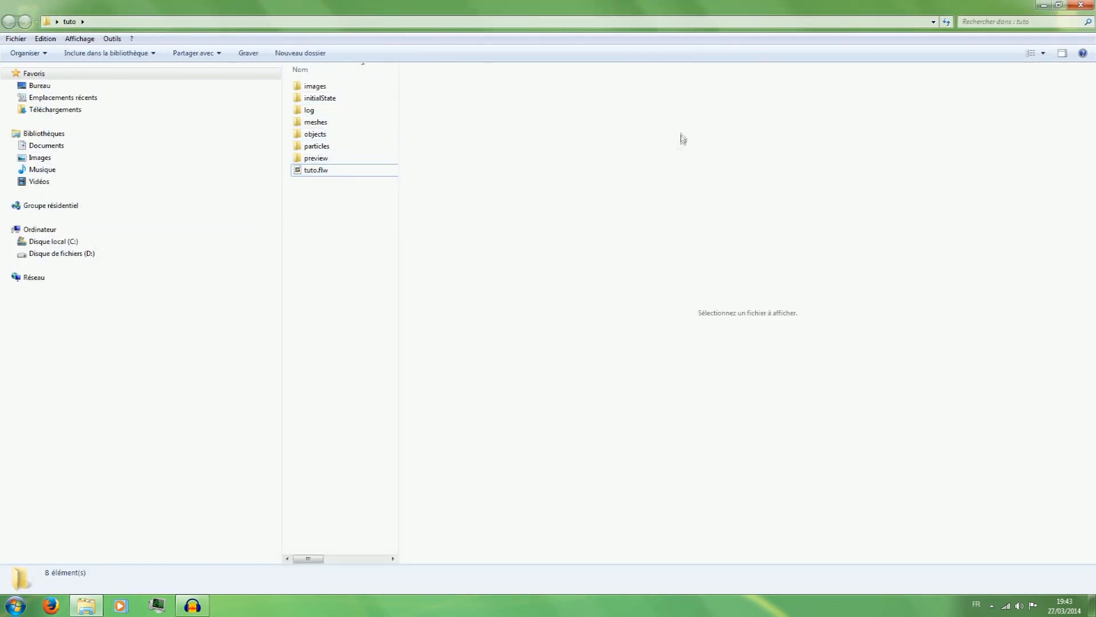
{"action": "left_click", "coordinate": [322, 172]}
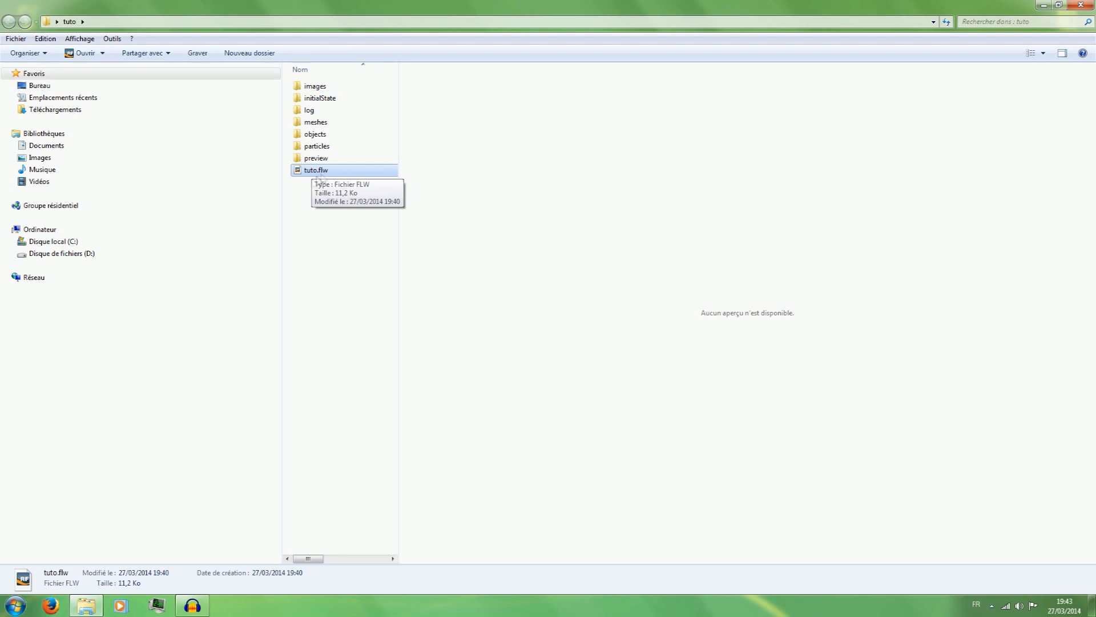
{"action": "left_click", "coordinate": [313, 186]}
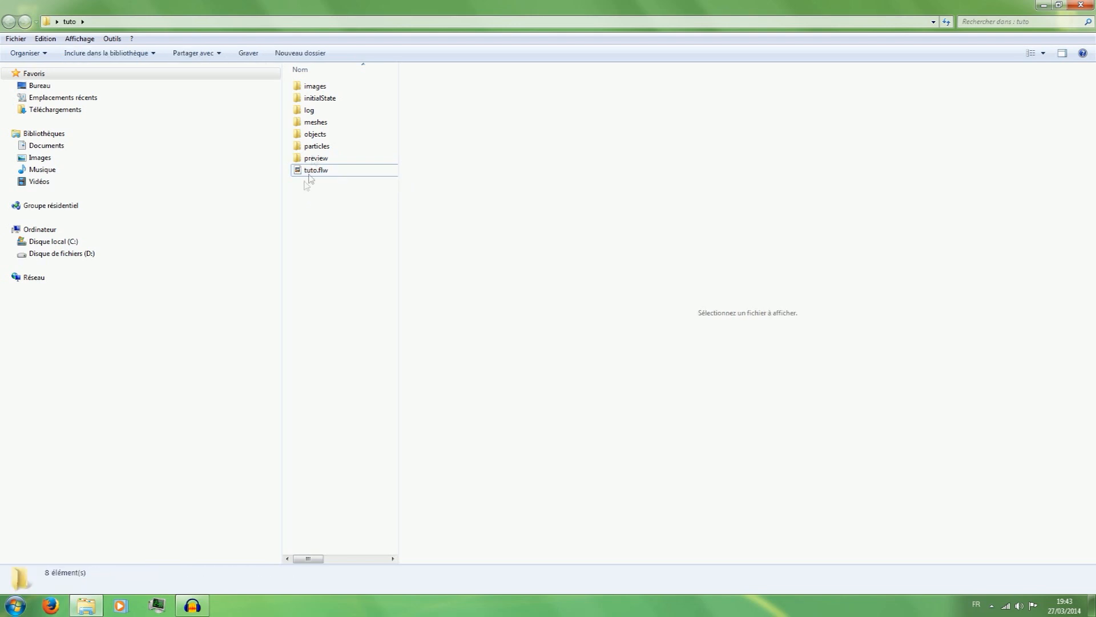
Examine the meshes and log subfolders, returning to the tuto folder after each.
{"action": "double_click", "coordinate": [318, 124]}
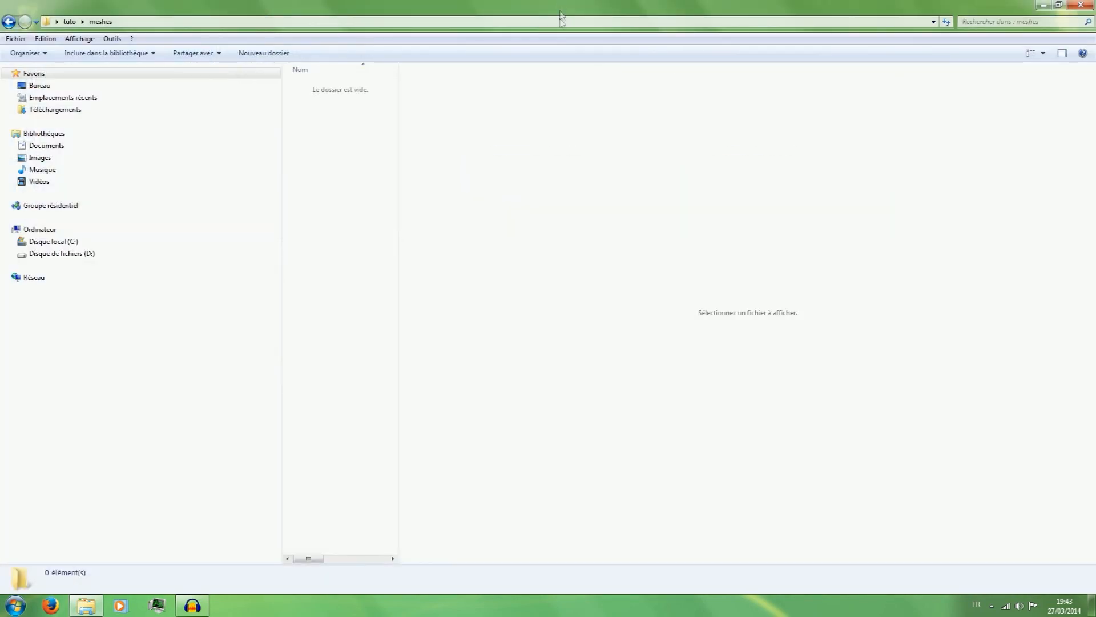
{"action": "left_click", "coordinate": [9, 21]}
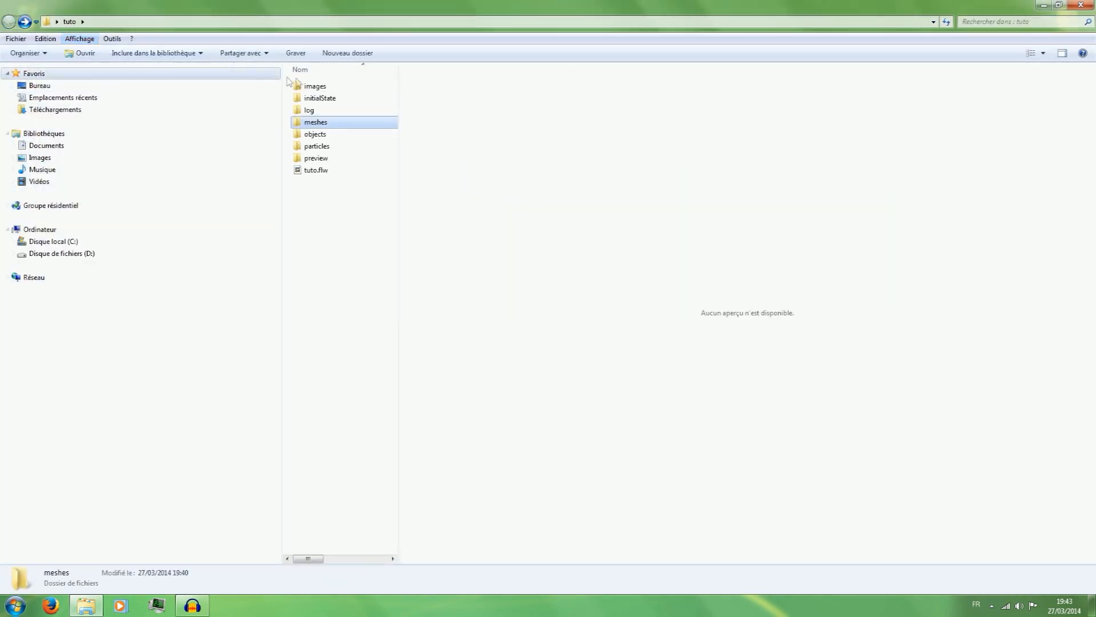
{"action": "double_click", "coordinate": [309, 109]}
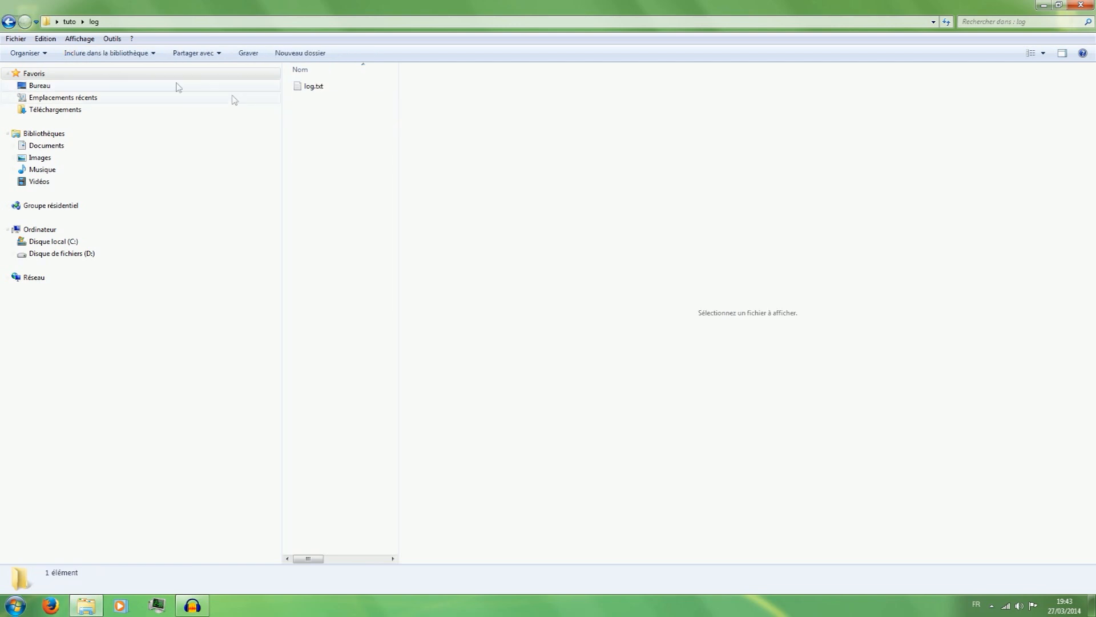
{"action": "left_click", "coordinate": [8, 22]}
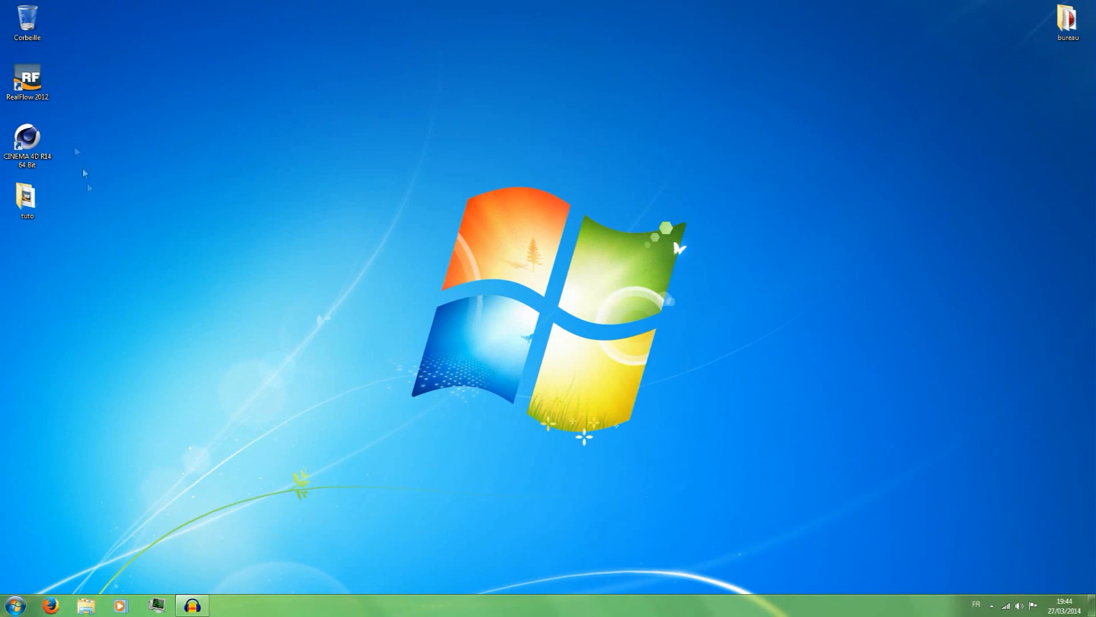
Reopen the tuto folder from the desktop and load tuto.flw in RealFlow.
{"action": "double_click", "coordinate": [25, 198]}
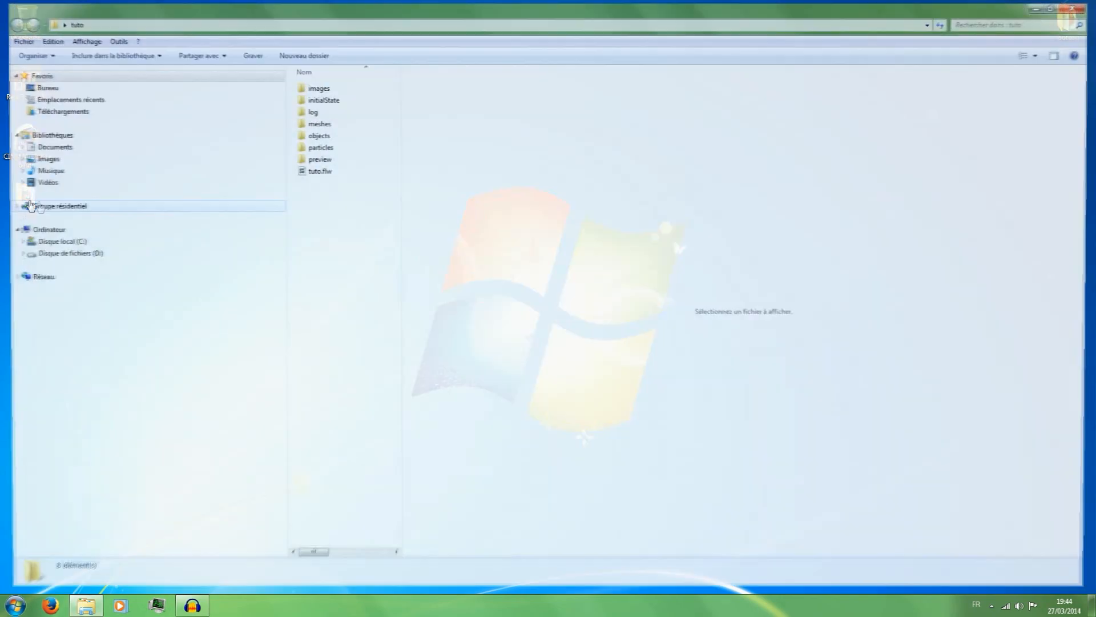
{"action": "double_click", "coordinate": [313, 170]}
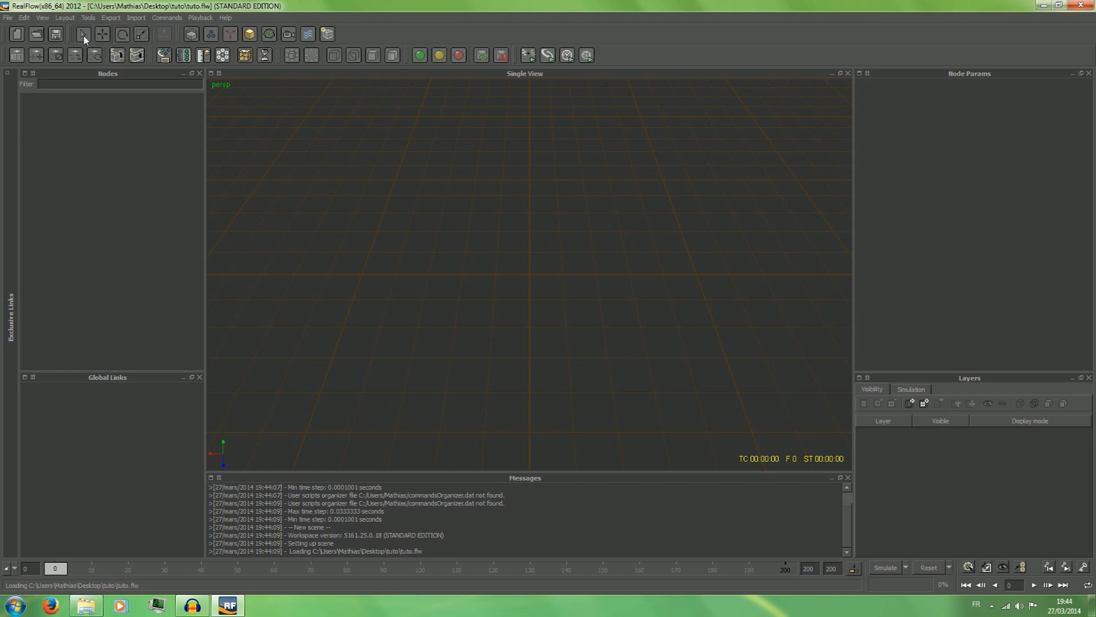
Examine the dialogs for creating, opening and saving a project, dismissing each one without making changes.
{"action": "left_click", "coordinate": [17, 34]}
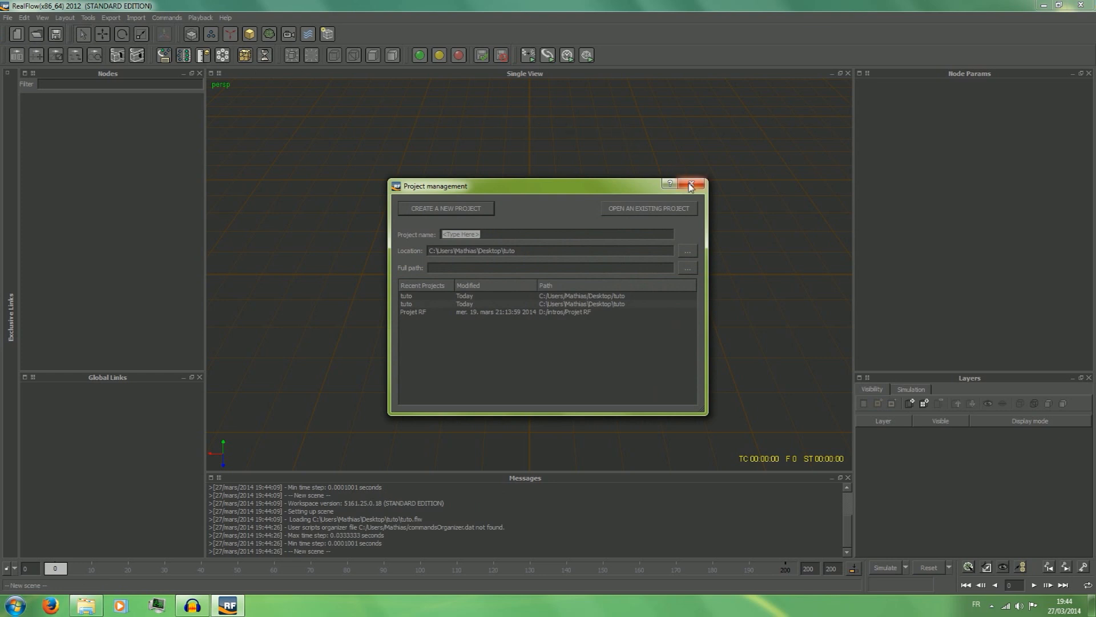
{"action": "left_click", "coordinate": [691, 186]}
{"action": "left_click", "coordinate": [38, 35]}
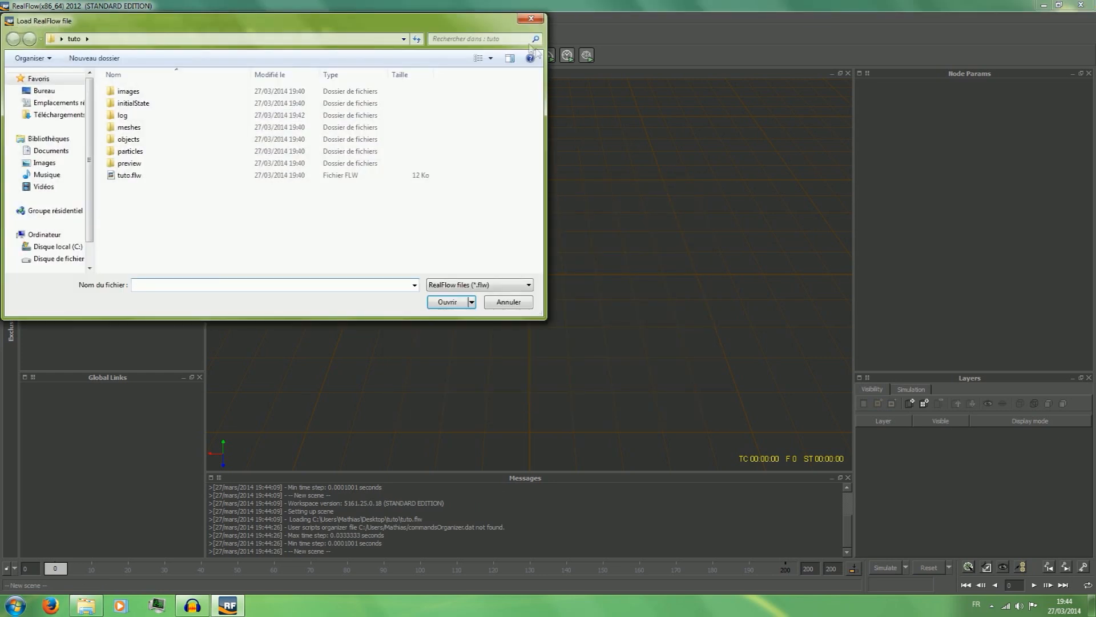
{"action": "left_click", "coordinate": [531, 18]}
{"action": "left_click", "coordinate": [50, 35]}
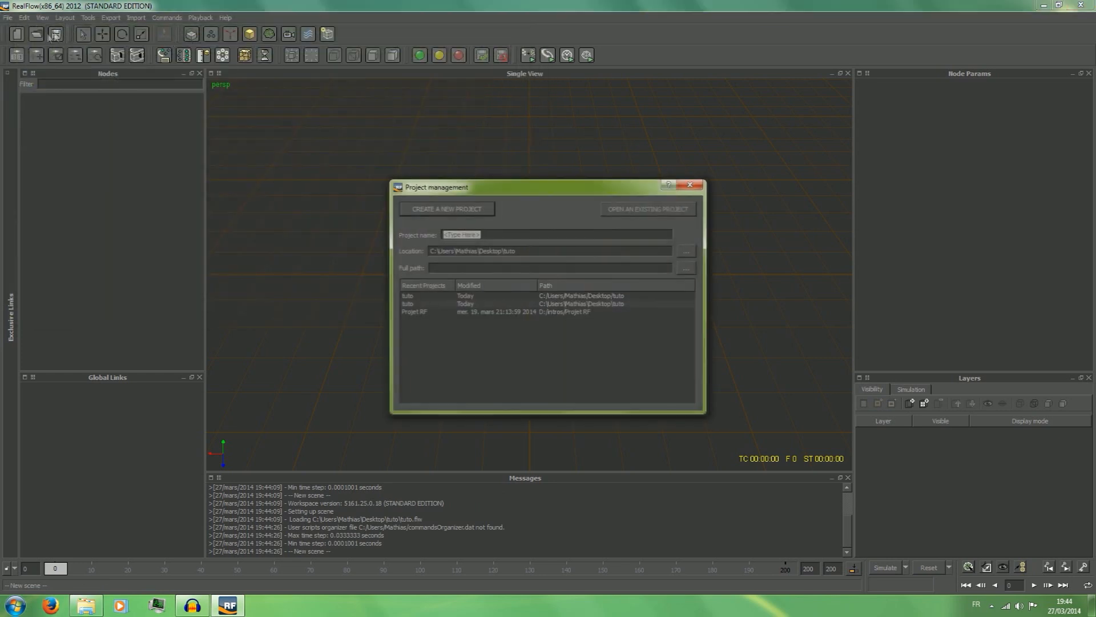
{"action": "left_click", "coordinate": [690, 185]}
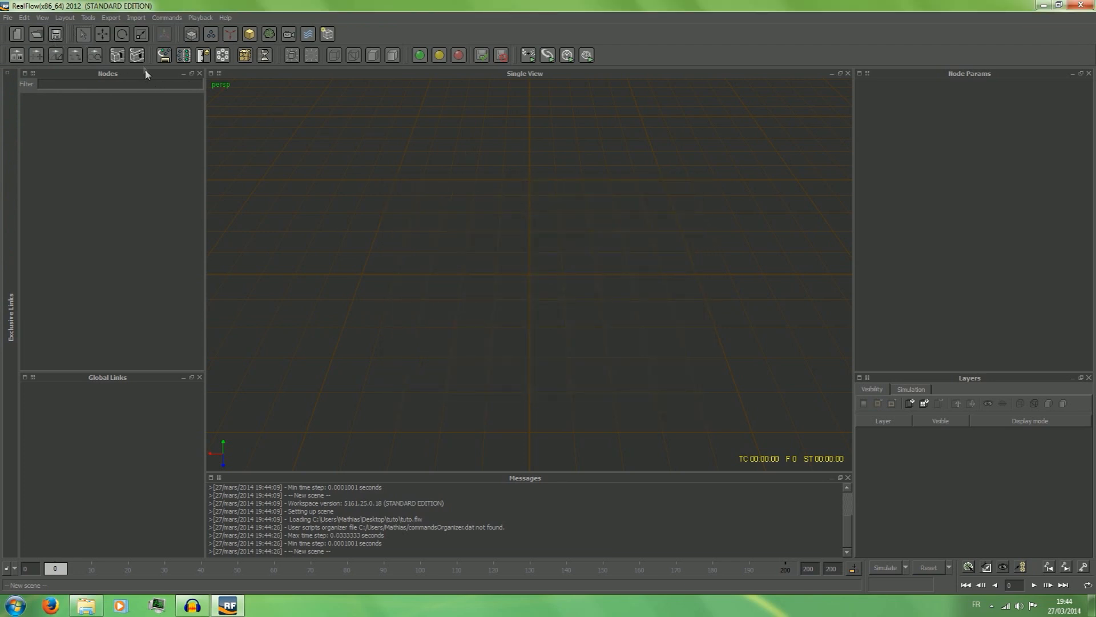
Examine the project file commands and the node types that can be added to the scene, including the RealWave types.
{"action": "left_click", "coordinate": [8, 17]}
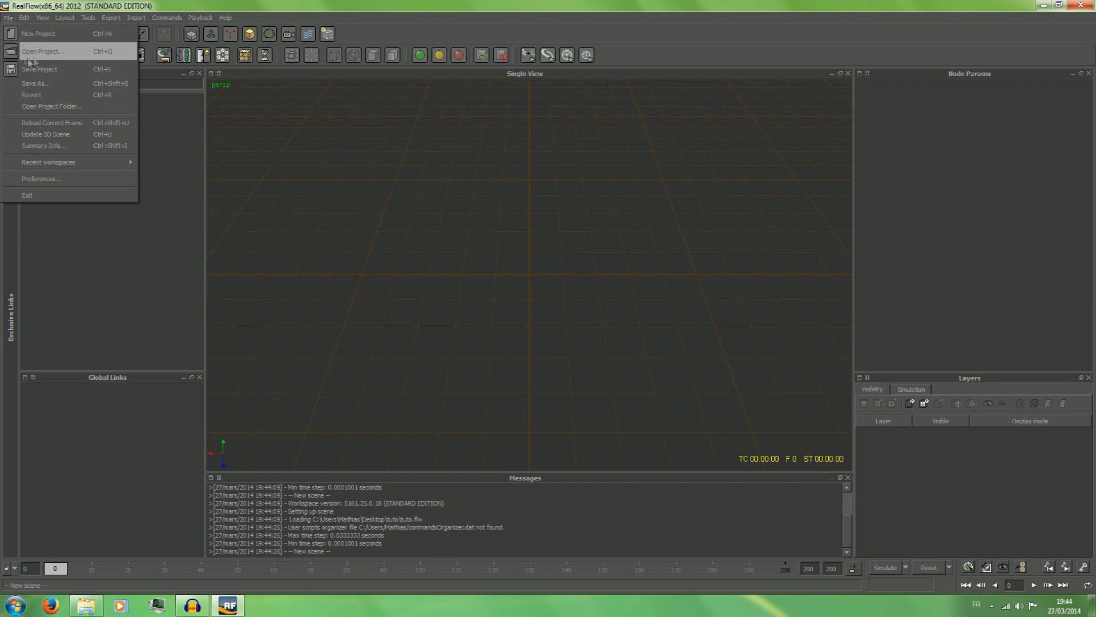
{"action": "left_click", "coordinate": [111, 6]}
{"action": "left_click", "coordinate": [24, 19]}
{"action": "mouse_move", "coordinate": [45, 20]}
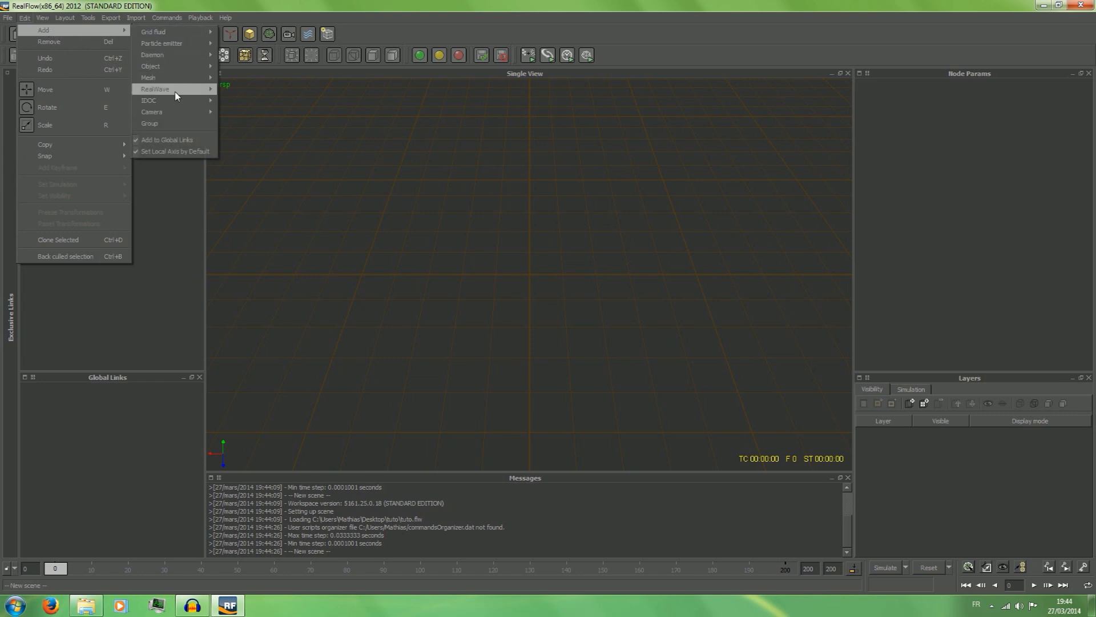
{"action": "mouse_move", "coordinate": [176, 96]}
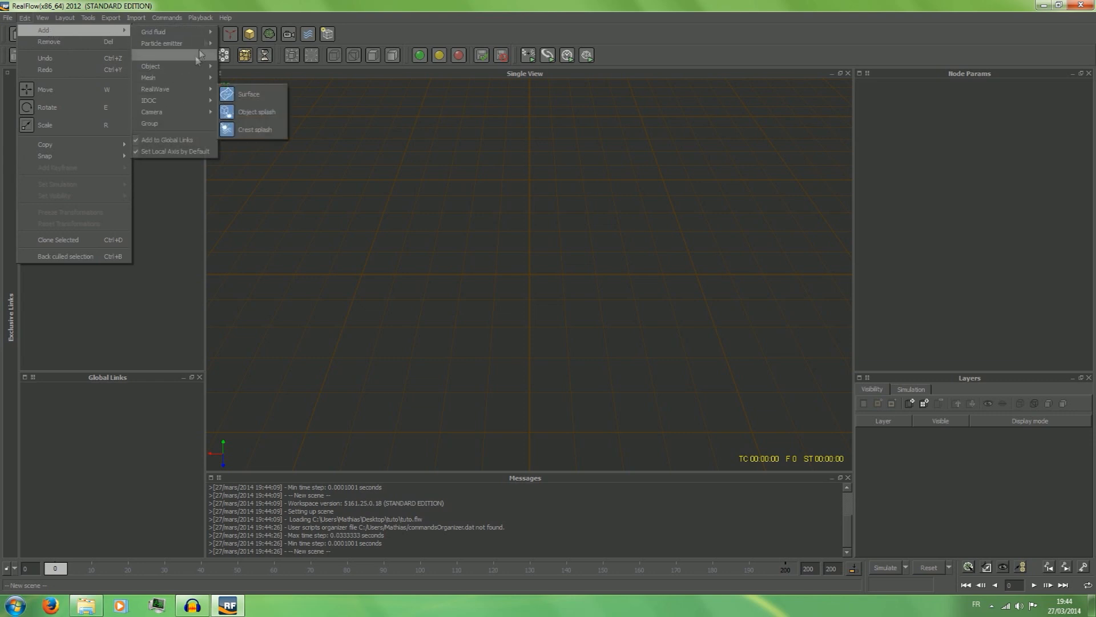
{"action": "left_click", "coordinate": [224, 3]}
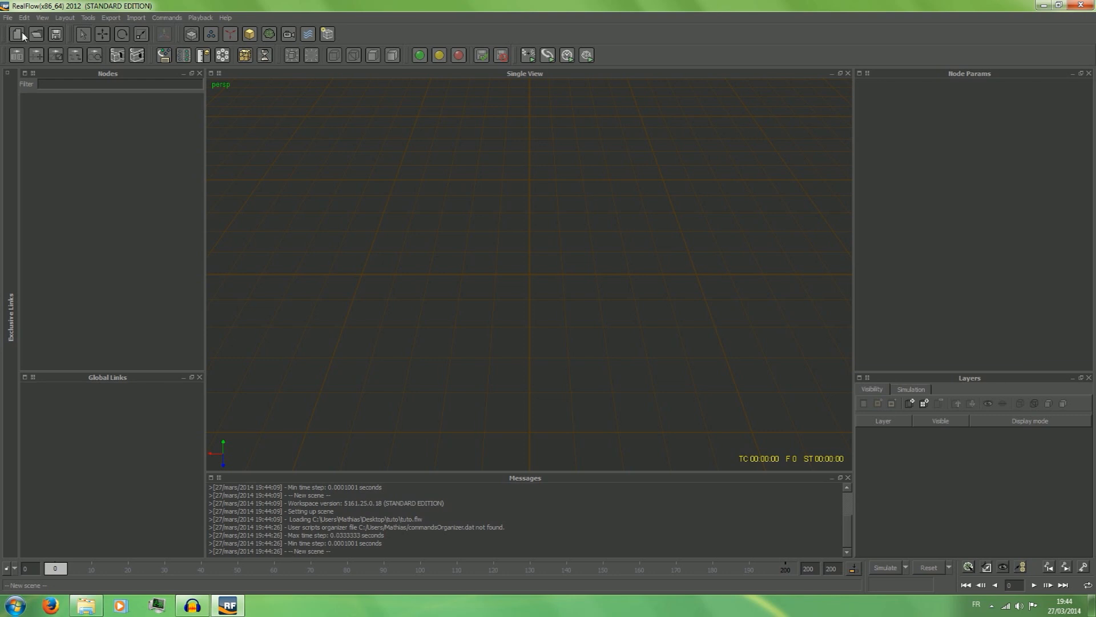
Examine the view, scene shading, layout, export and import commands, and call up the simulation reset but decline it.
{"action": "left_click", "coordinate": [42, 18]}
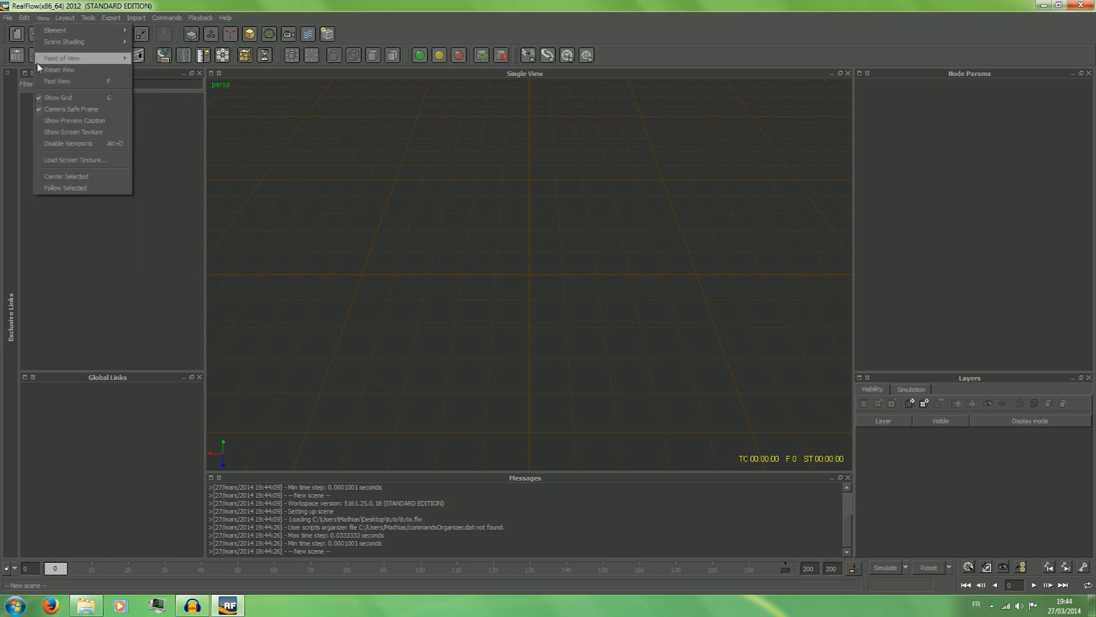
{"action": "mouse_move", "coordinate": [76, 42]}
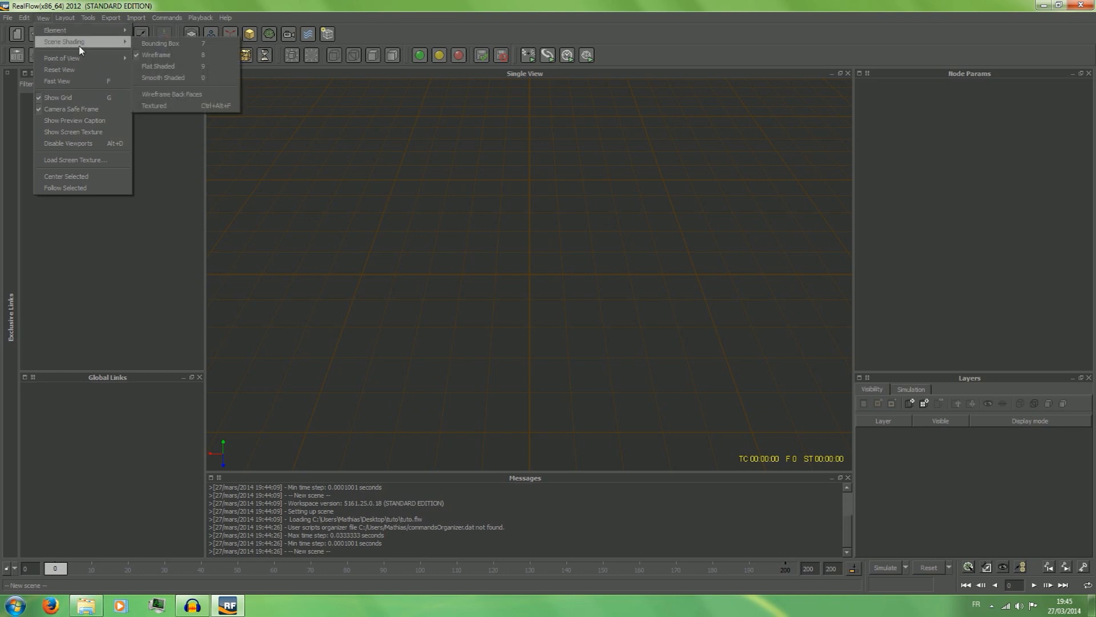
{"action": "left_click", "coordinate": [130, 4]}
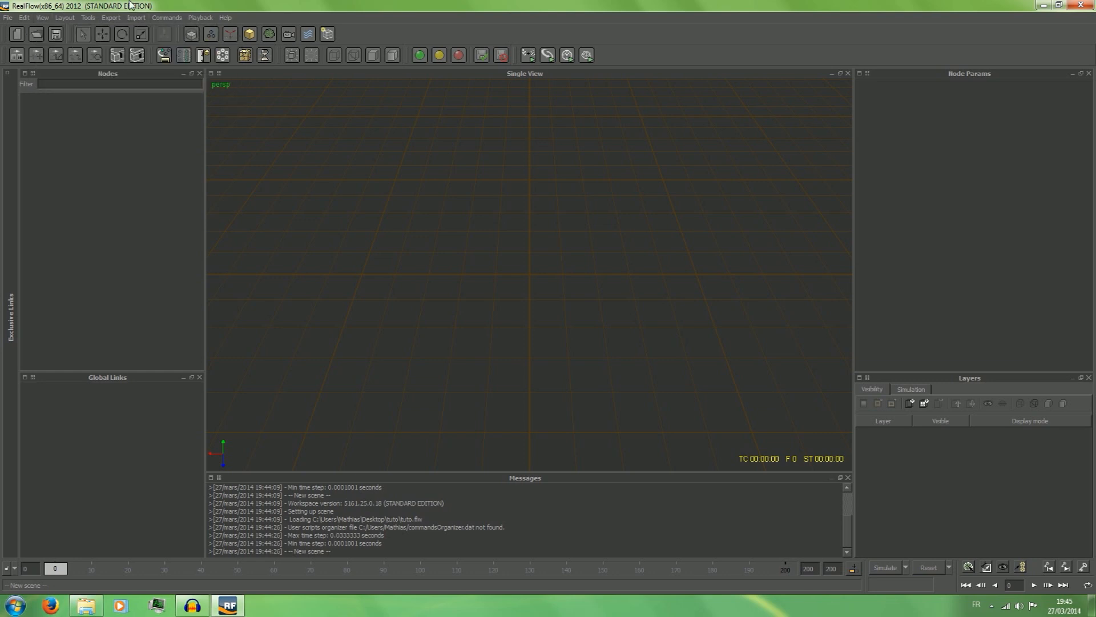
{"action": "left_click", "coordinate": [64, 18]}
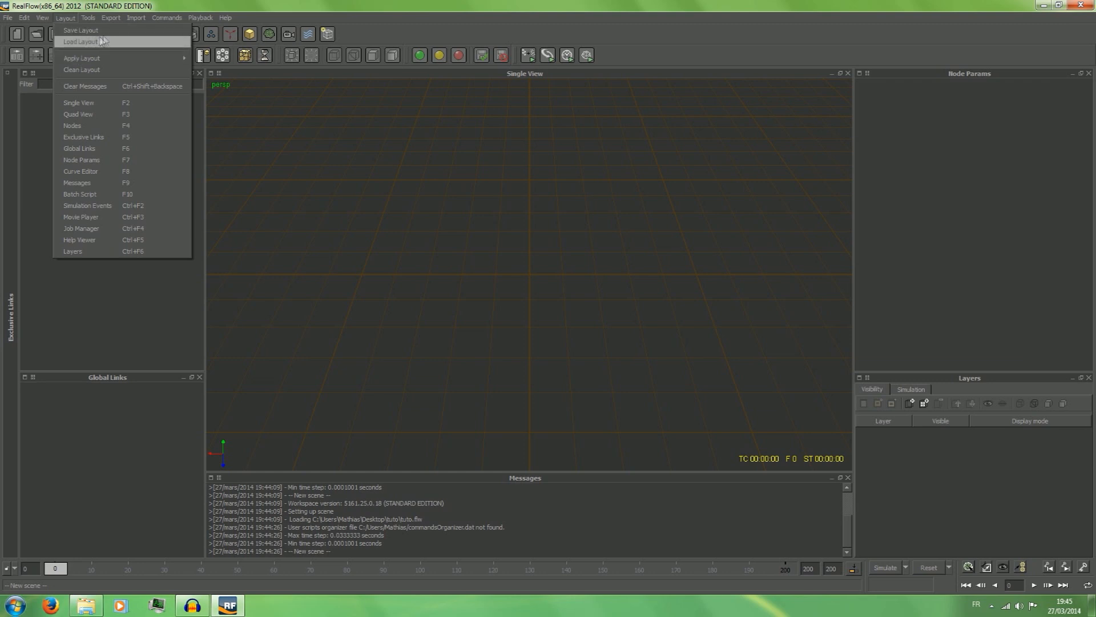
{"action": "left_click", "coordinate": [124, 3]}
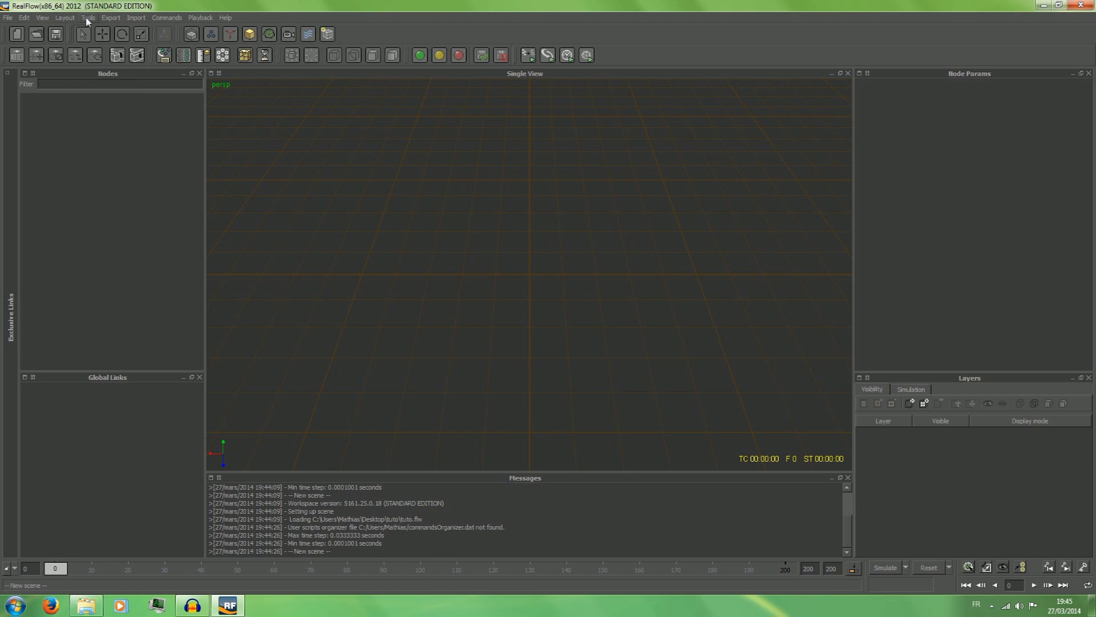
{"action": "left_click", "coordinate": [106, 19]}
{"action": "mouse_move", "coordinate": [135, 19]}
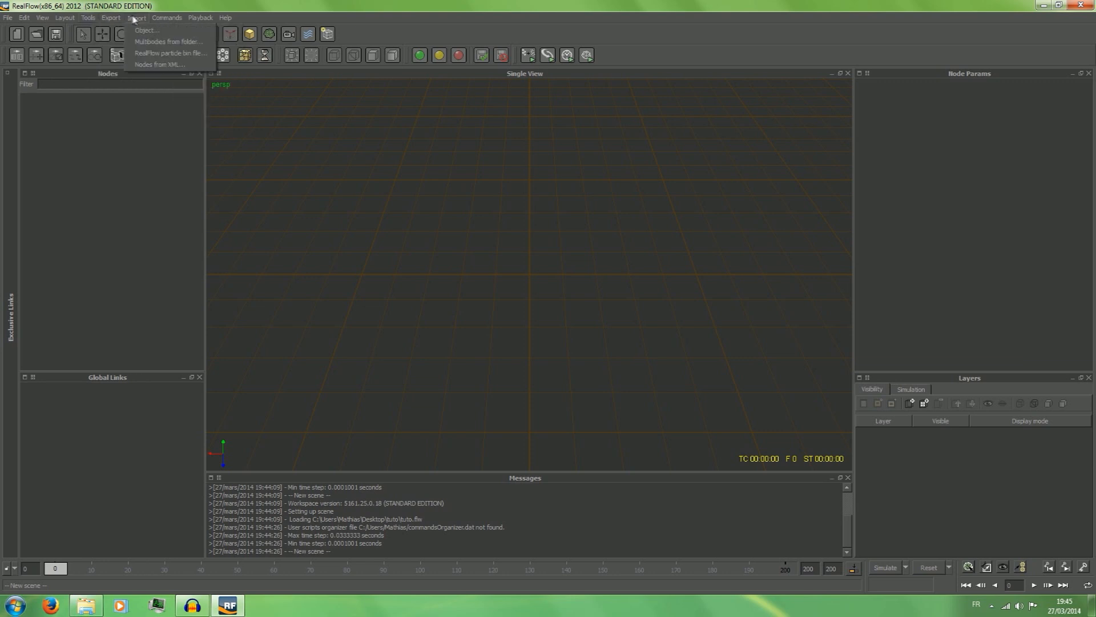
{"action": "left_click", "coordinate": [117, 3]}
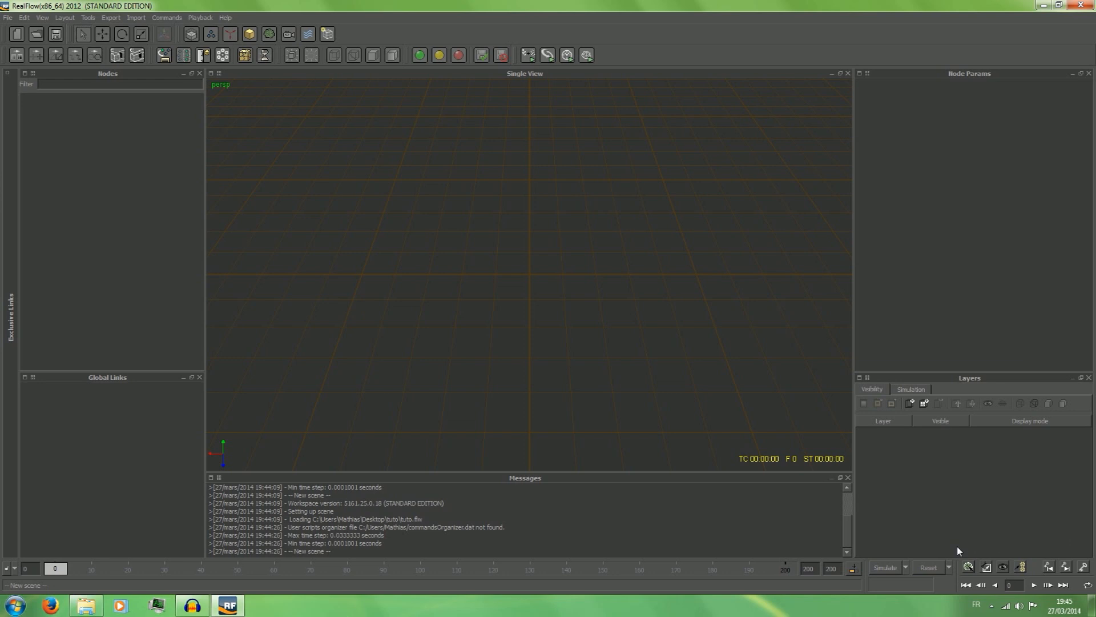
{"action": "left_click", "coordinate": [933, 568]}
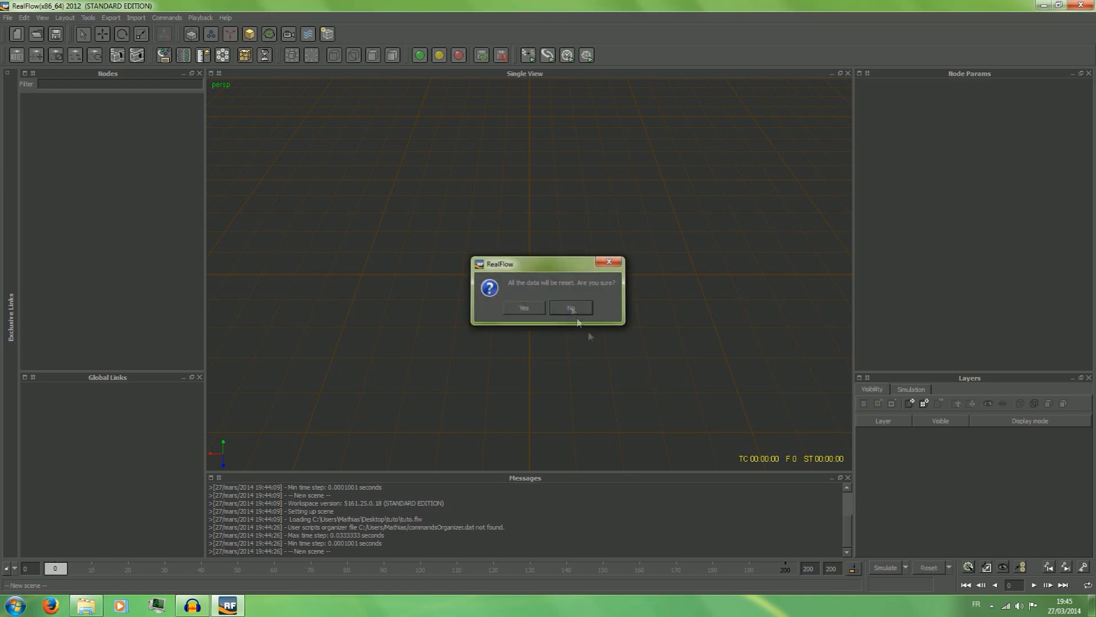
{"action": "left_click", "coordinate": [571, 308]}
Add a cube to the scene and move it along the X axis to about -1.22.
{"action": "left_click", "coordinate": [103, 36]}
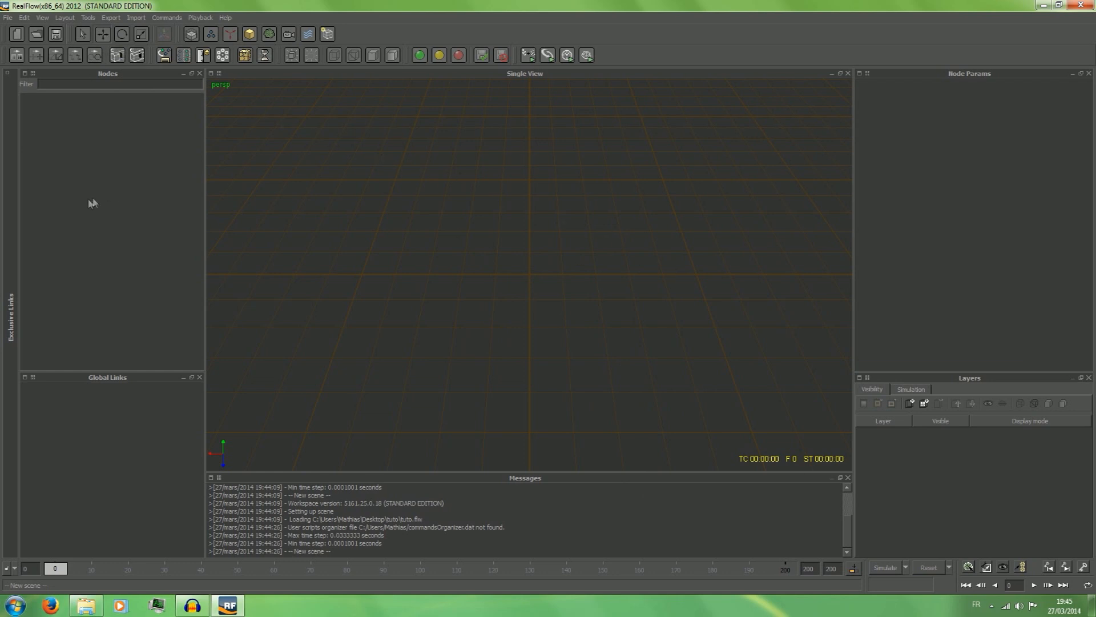
{"action": "left_click", "coordinate": [249, 35]}
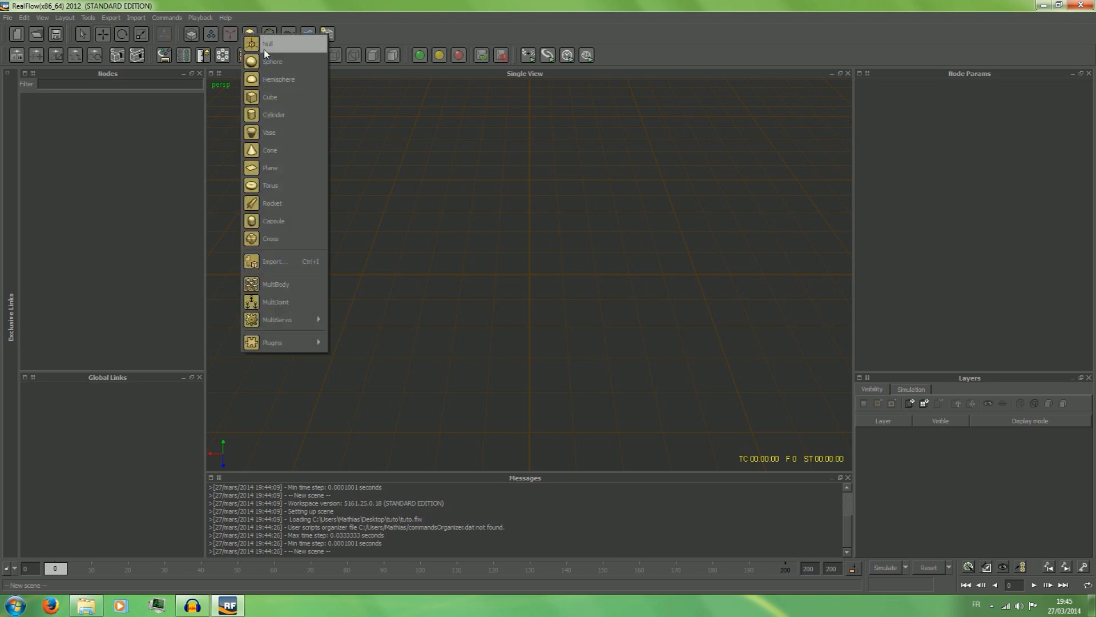
{"action": "left_click", "coordinate": [279, 97]}
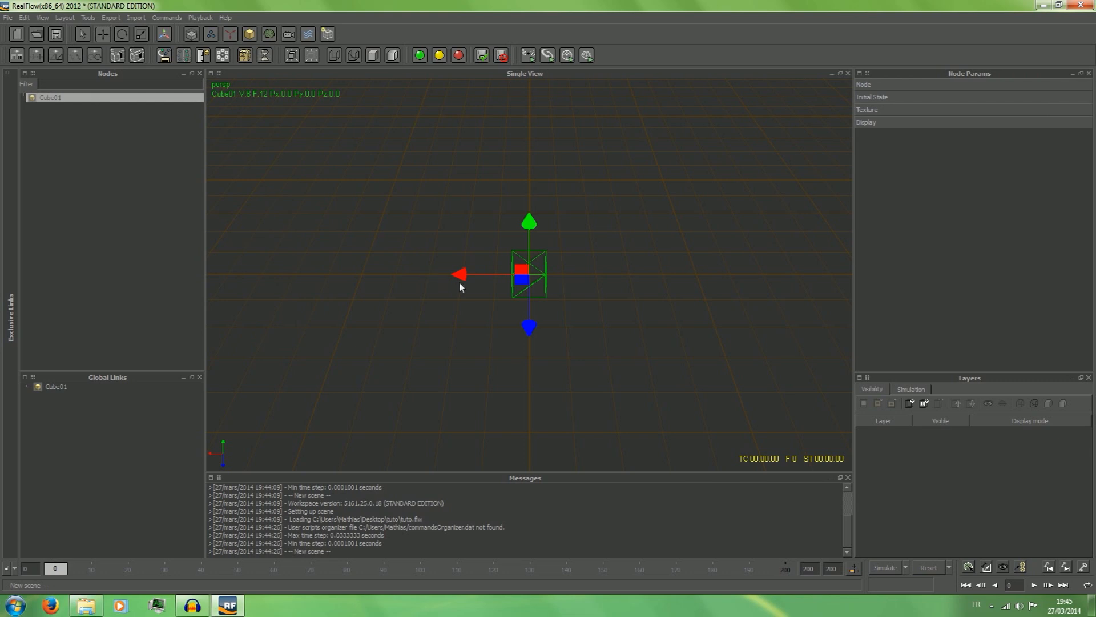
{"action": "left_click_drag", "start_coordinate": [485, 271], "coordinate": [512, 264]}
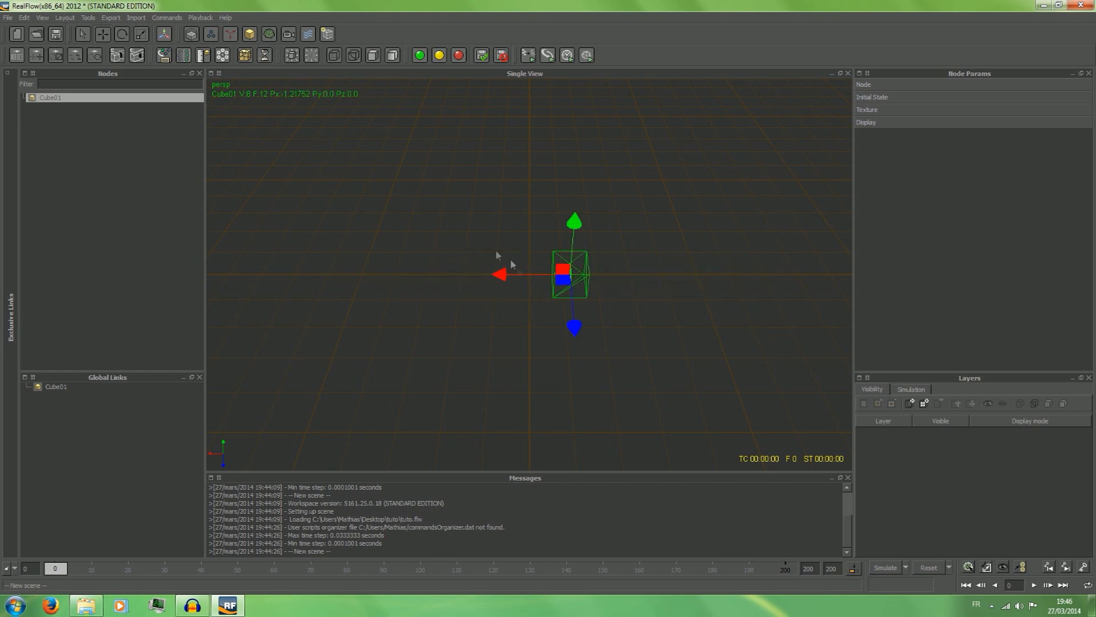
Rotate the cube freehand about several axes, ending at about -3.7 in X and -12.2 in Z.
{"action": "left_click", "coordinate": [118, 35]}
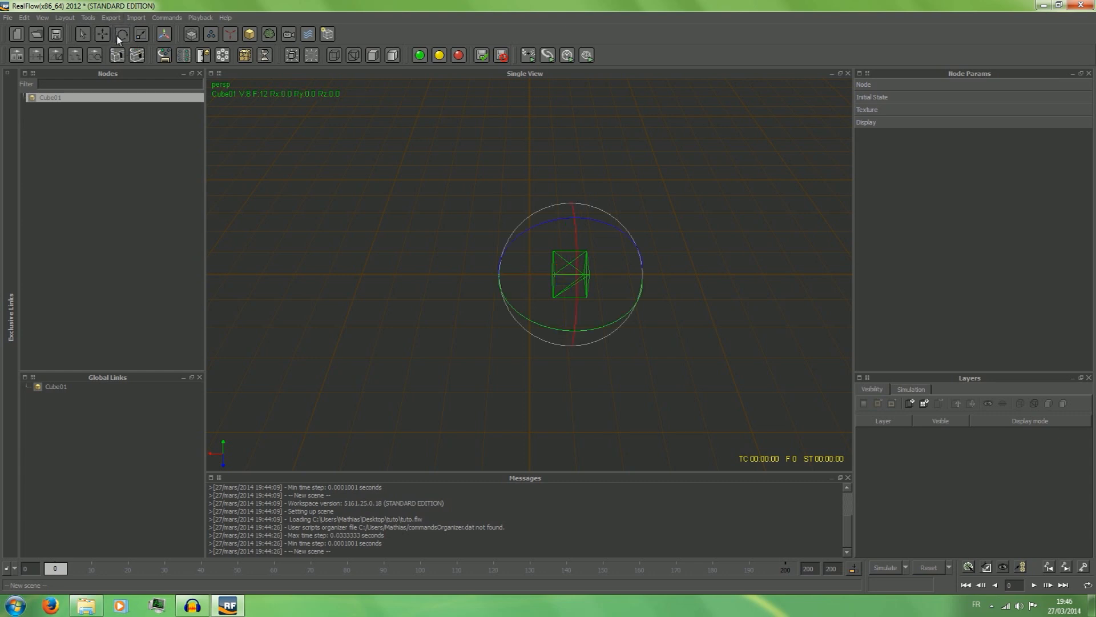
{"action": "left_click_drag", "start_coordinate": [608, 222], "coordinate": [609, 336]}
{"action": "left_click_drag", "start_coordinate": [621, 303], "coordinate": [516, 235]}
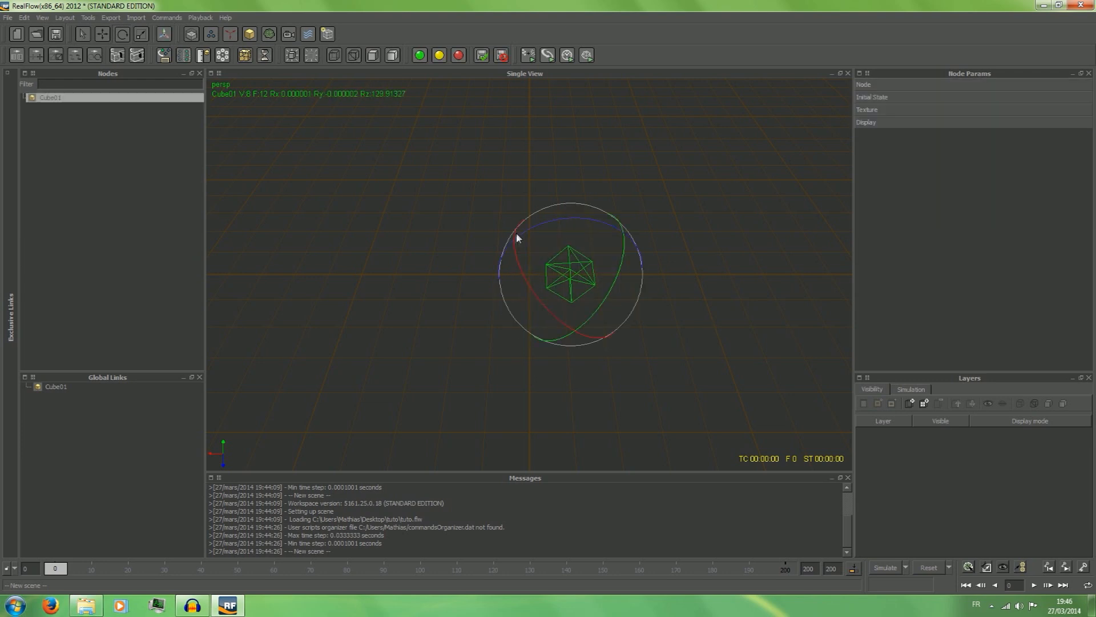
{"action": "left_click_drag", "start_coordinate": [572, 330], "coordinate": [552, 289]}
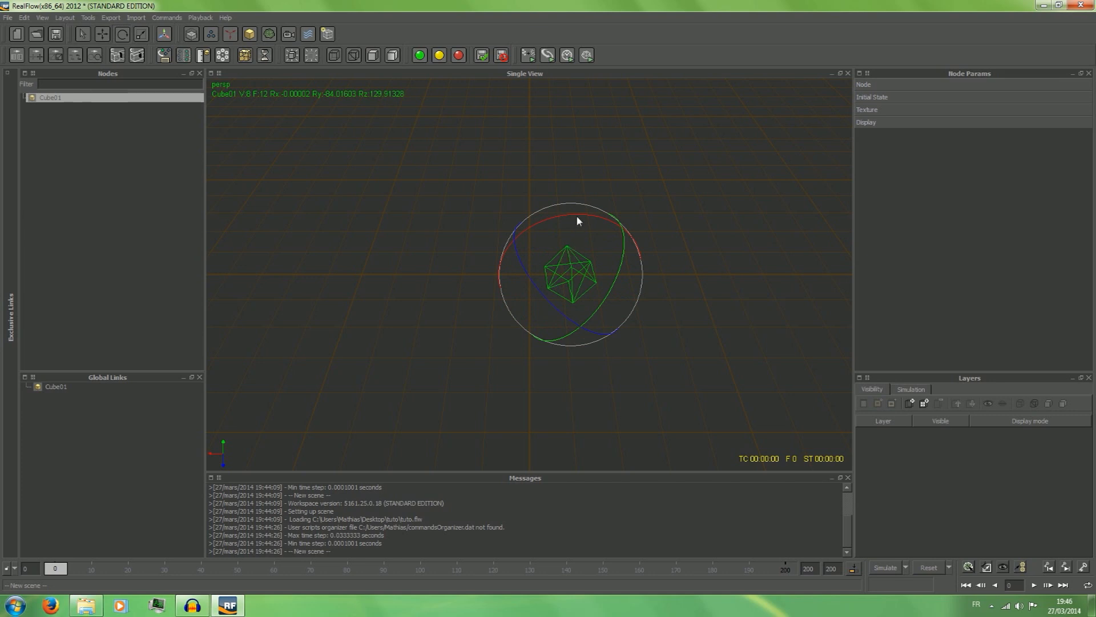
{"action": "left_click_drag", "start_coordinate": [577, 217], "coordinate": [489, 368]}
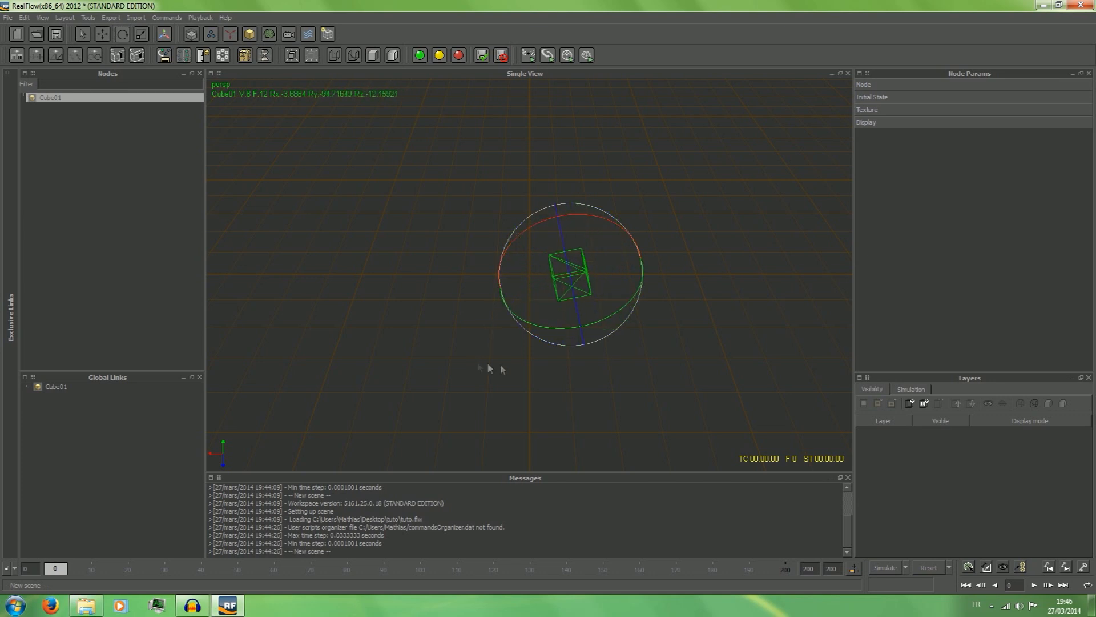
Expand the cube's Node parameters and examine its position and rotation values on each axis without changing them.
{"action": "left_click", "coordinate": [877, 86]}
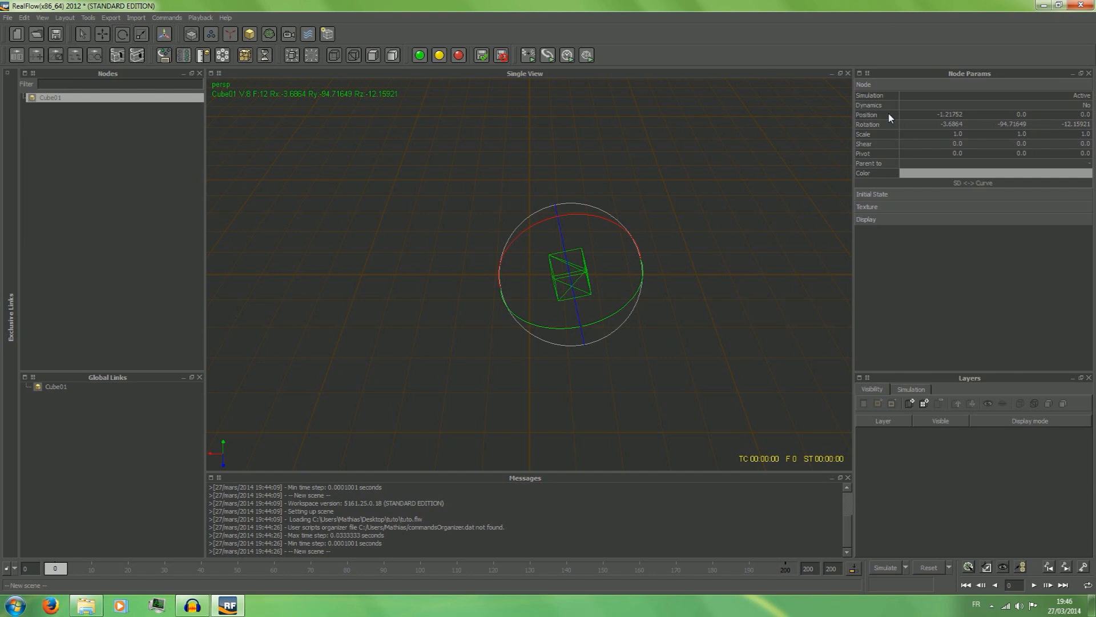
{"action": "double_click", "coordinate": [955, 114]}
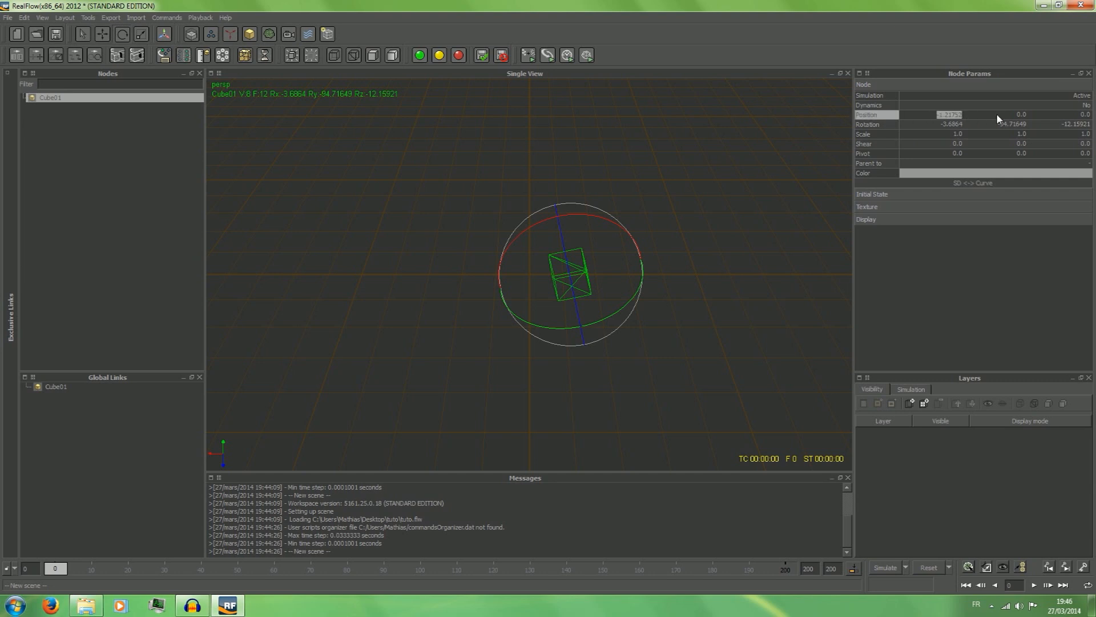
{"action": "left_click", "coordinate": [1026, 116]}
{"action": "left_click", "coordinate": [1088, 115]}
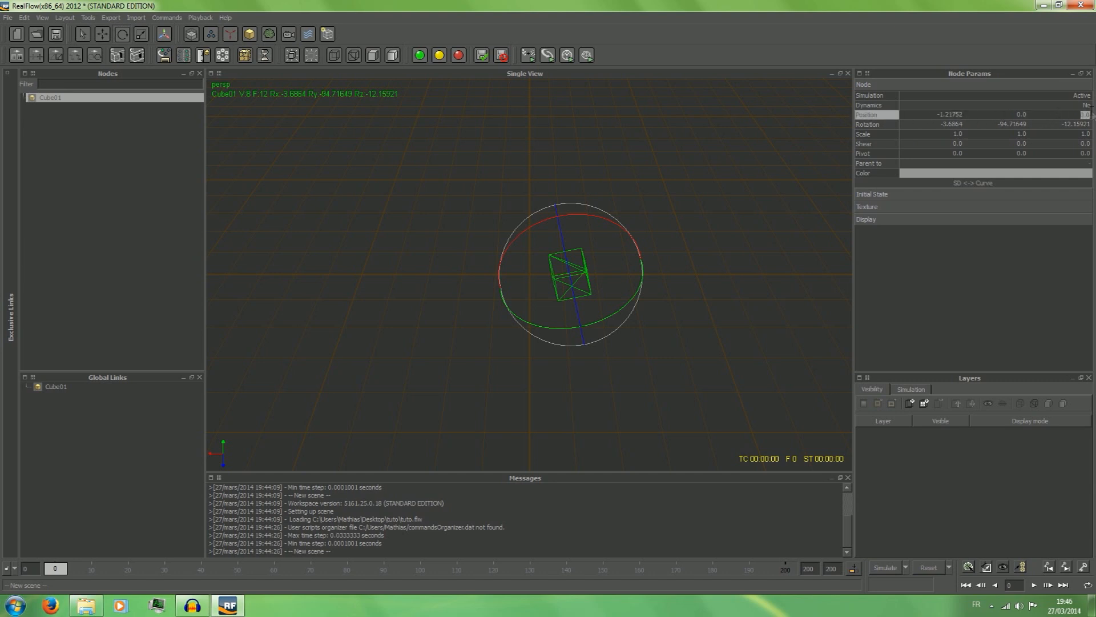
{"action": "left_click", "coordinate": [1008, 125]}
{"action": "left_click", "coordinate": [1087, 125]}
{"action": "left_click", "coordinate": [1032, 122]}
{"action": "left_click", "coordinate": [951, 124]}
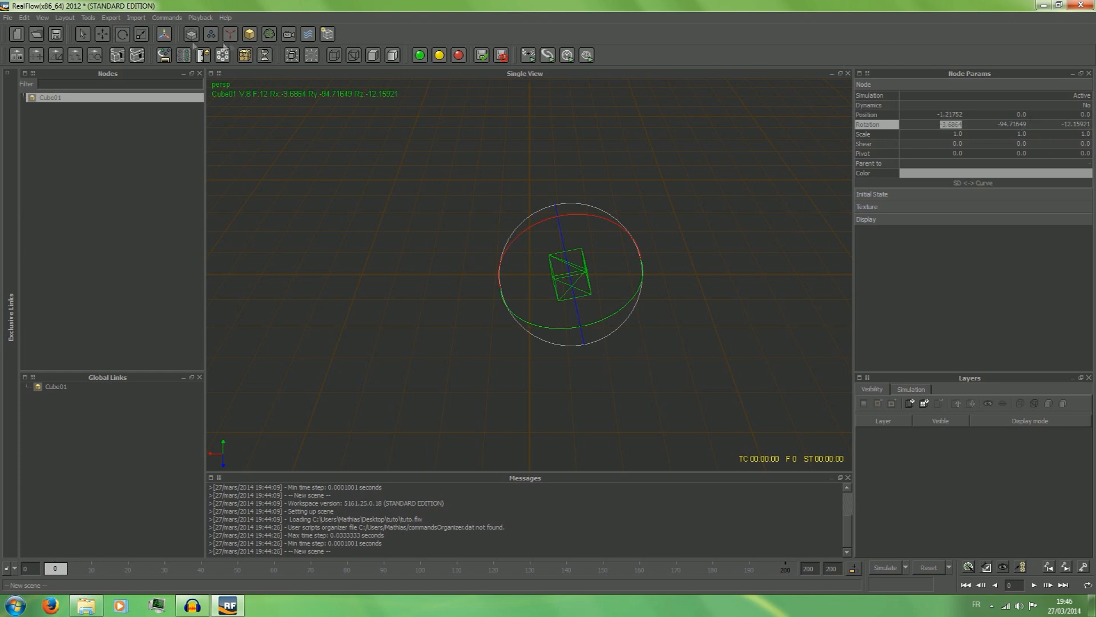
Scale the cube freehand on all three axes to about 2.68 in X, 4.69 in Y and 7.10 in Z.
{"action": "left_click", "coordinate": [141, 36]}
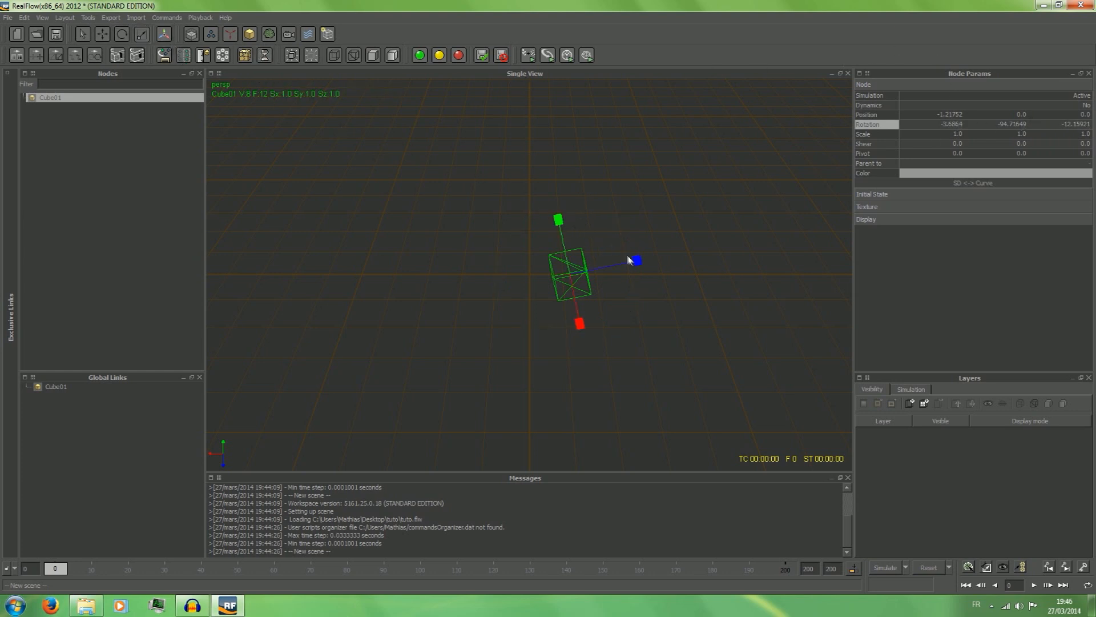
{"action": "left_click_drag", "start_coordinate": [636, 259], "coordinate": [704, 262]}
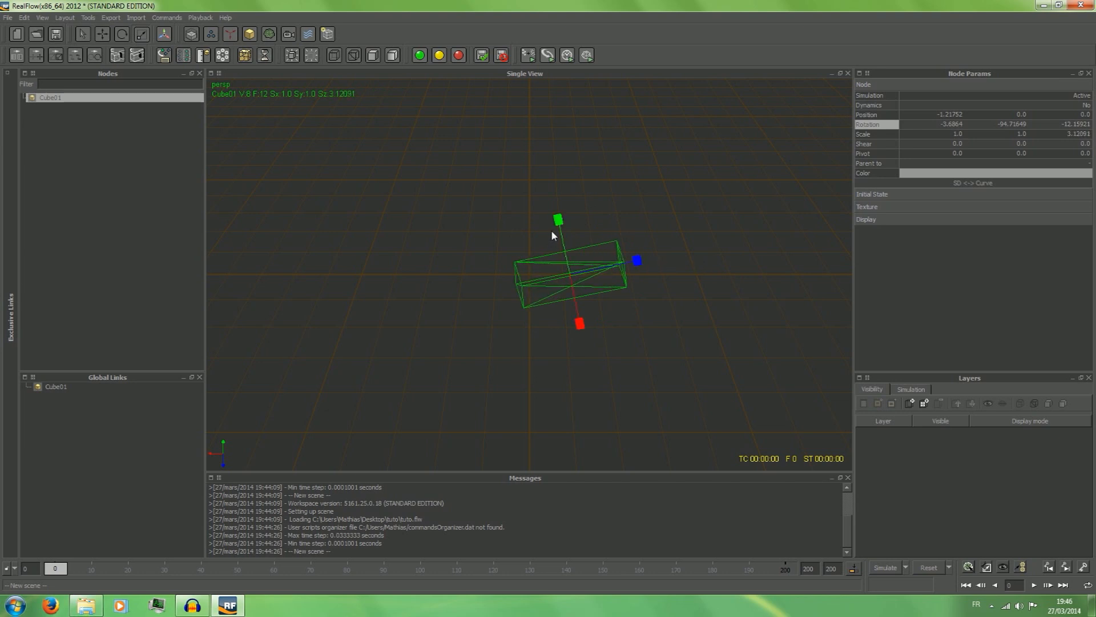
{"action": "left_click_drag", "start_coordinate": [557, 219], "coordinate": [456, 140]}
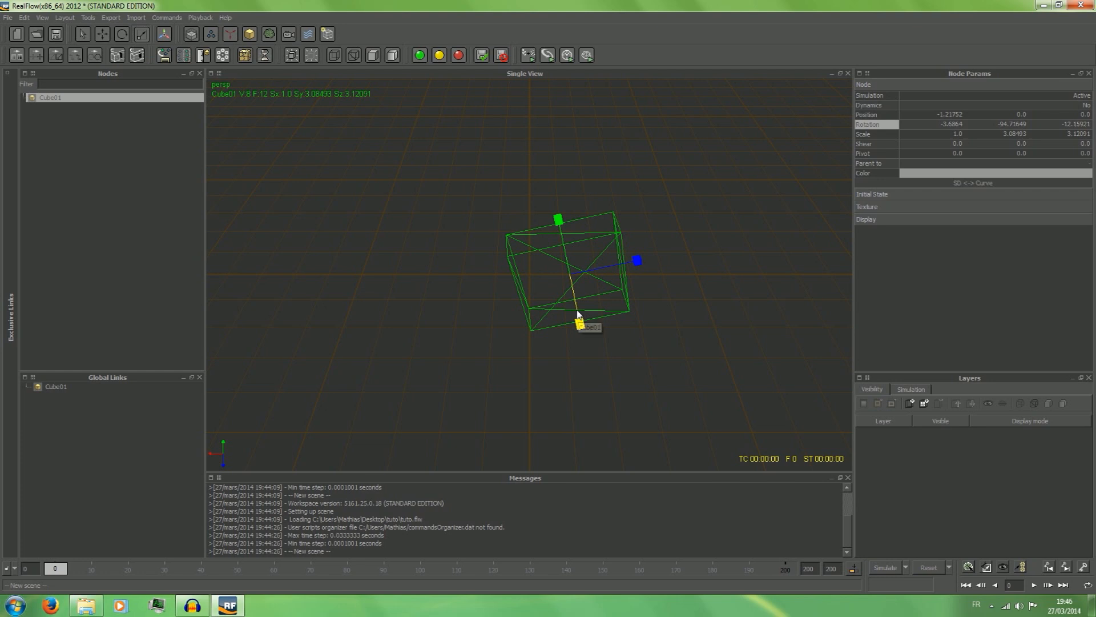
{"action": "left_click_drag", "start_coordinate": [637, 262], "coordinate": [821, 230]}
{"action": "left_click_drag", "start_coordinate": [557, 226], "coordinate": [556, 175]}
{"action": "left_click_drag", "start_coordinate": [575, 320], "coordinate": [612, 439]}
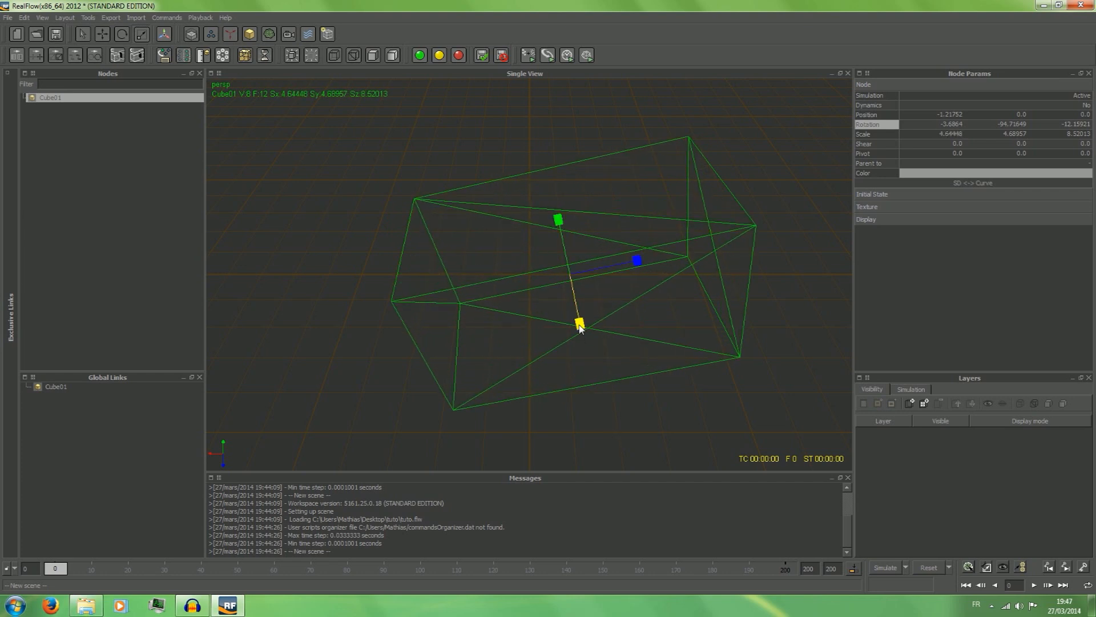
{"action": "left_click_drag", "start_coordinate": [580, 323], "coordinate": [581, 386]}
{"action": "left_click_drag", "start_coordinate": [583, 328], "coordinate": [579, 241]}
{"action": "left_click_drag", "start_coordinate": [630, 267], "coordinate": [589, 295]}
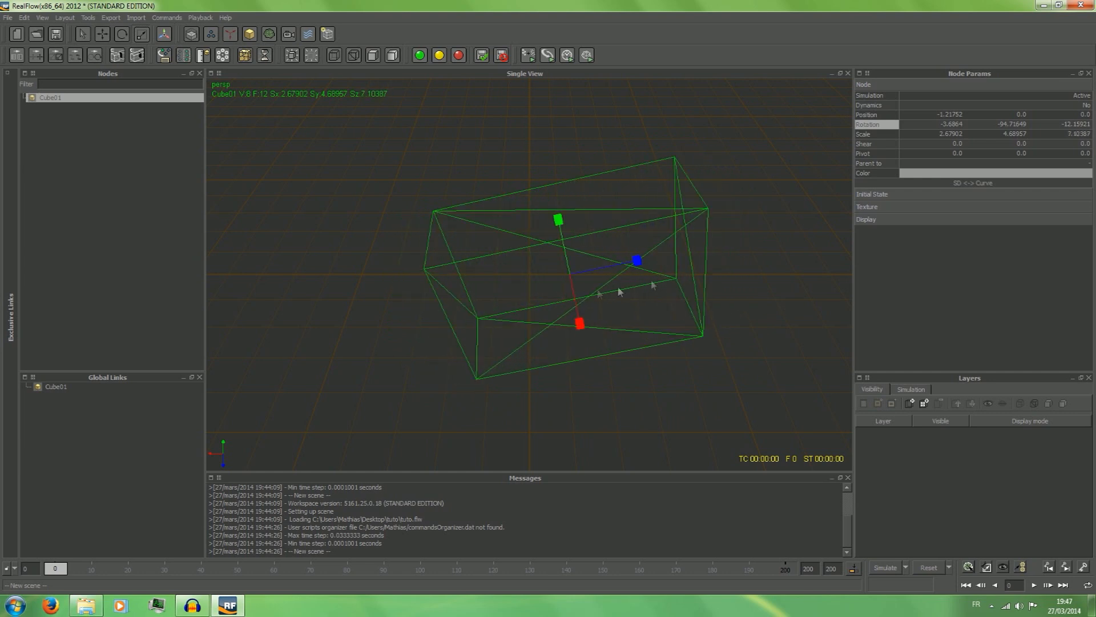
Examine the cube's Position, Rotation and Scale parameters in turn.
{"action": "left_click", "coordinate": [917, 114]}
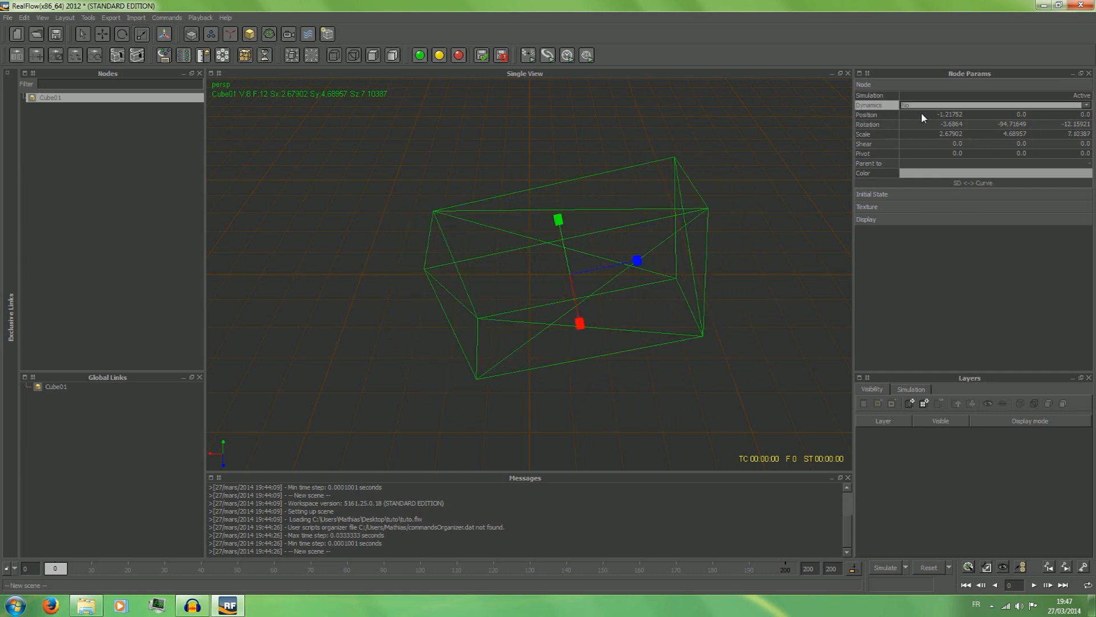
{"action": "left_click", "coordinate": [921, 113]}
{"action": "left_click", "coordinate": [865, 113]}
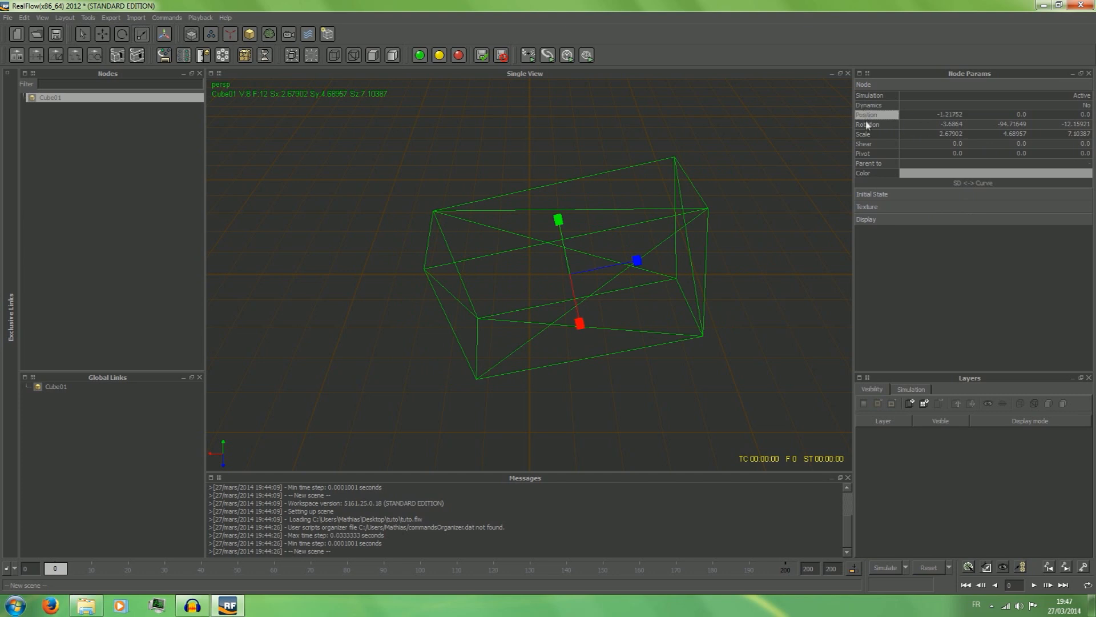
{"action": "left_click", "coordinate": [866, 127]}
{"action": "left_click", "coordinate": [867, 136]}
Toggle the scale handles repeatedly between the cube's local axes and the global axes, ending on the local axes.
{"action": "left_click", "coordinate": [164, 35]}
{"action": "left_click", "coordinate": [165, 35]}
{"action": "left_click", "coordinate": [165, 34]}
{"action": "left_click", "coordinate": [165, 34]}
{"action": "left_click", "coordinate": [165, 35]}
{"action": "left_click", "coordinate": [165, 35]}
{"action": "left_click", "coordinate": [165, 35]}
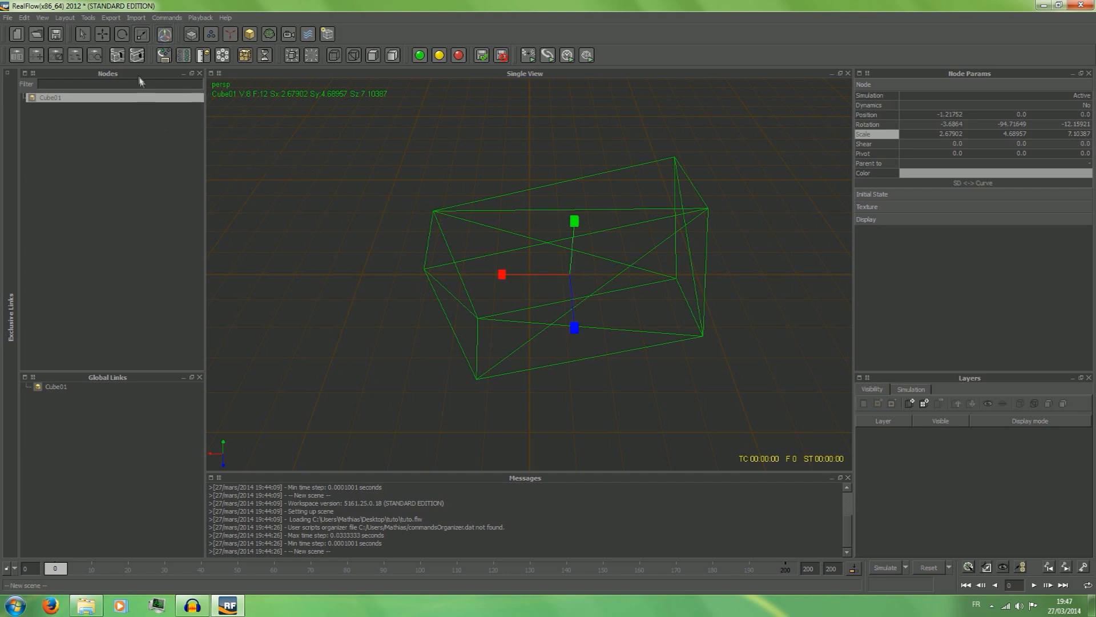
{"action": "left_click", "coordinate": [164, 35]}
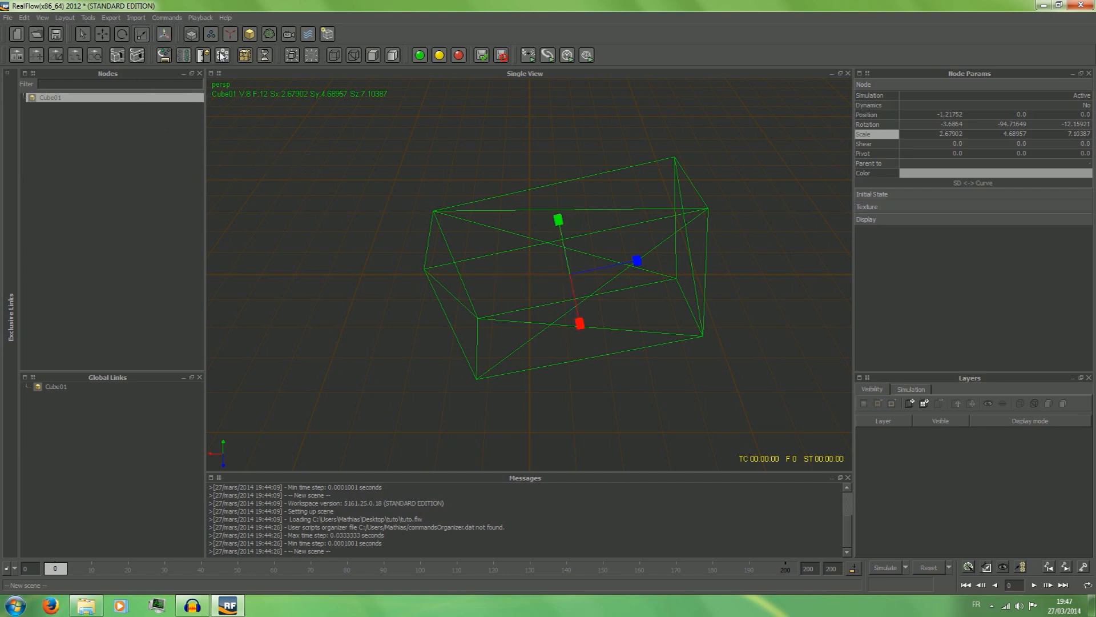
Leave the scale tool for the selection tool and add a grid fluid Domain to the scene.
{"action": "left_click", "coordinate": [86, 38]}
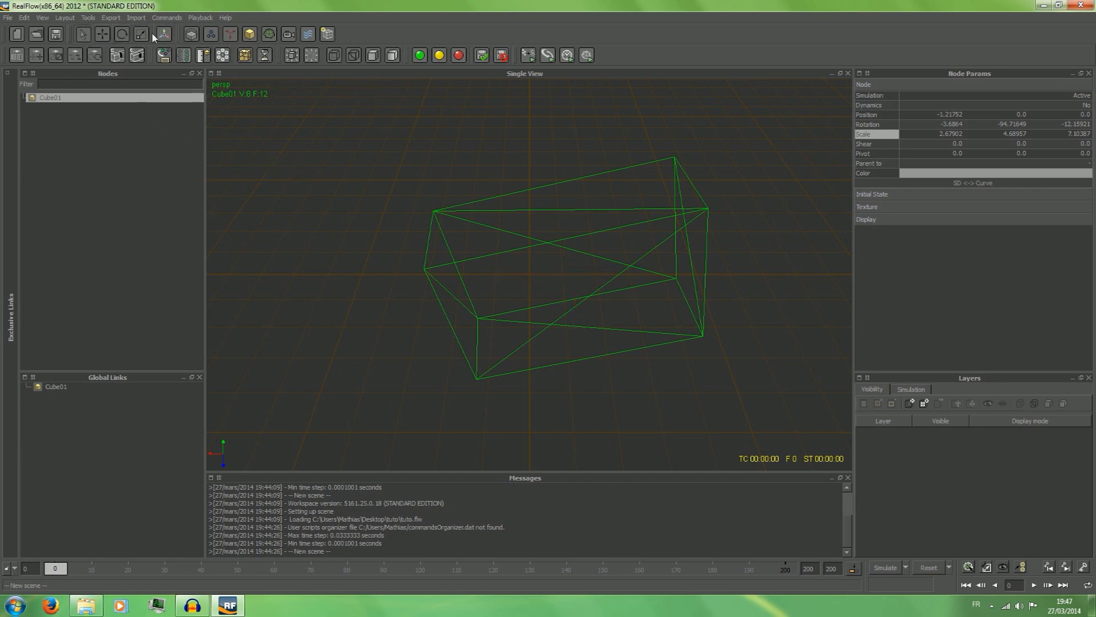
{"action": "left_click", "coordinate": [191, 35]}
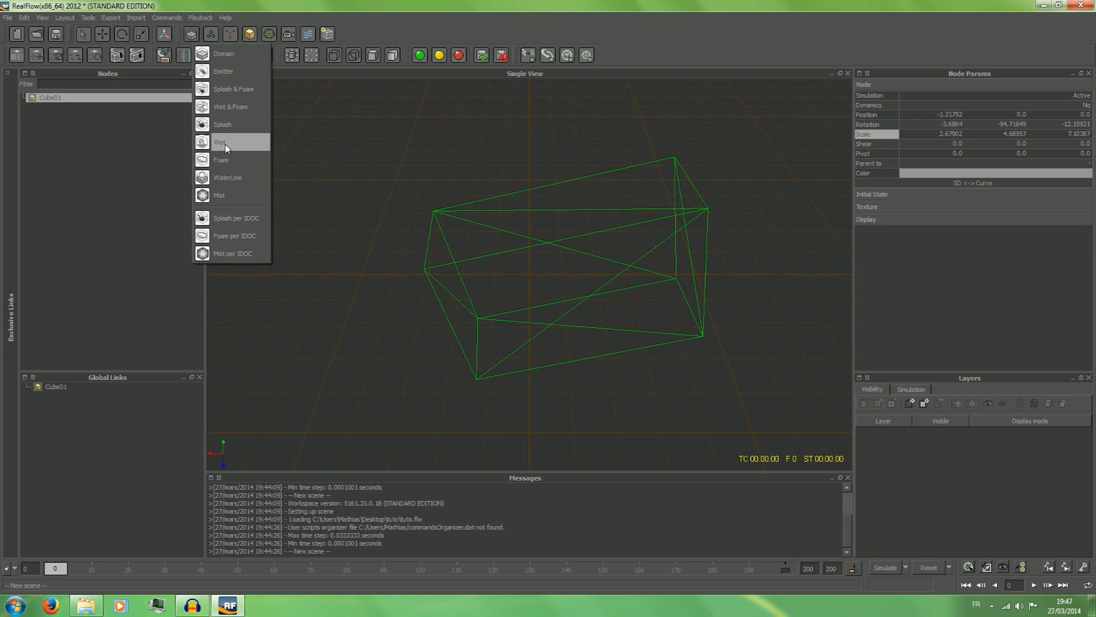
{"action": "left_click", "coordinate": [225, 54]}
{"action": "scroll", "coordinate": [509, 211], "scroll_direction": "down", "scroll_amount": 5}
{"action": "scroll", "coordinate": [512, 227], "scroll_direction": "up", "scroll_amount": 3}
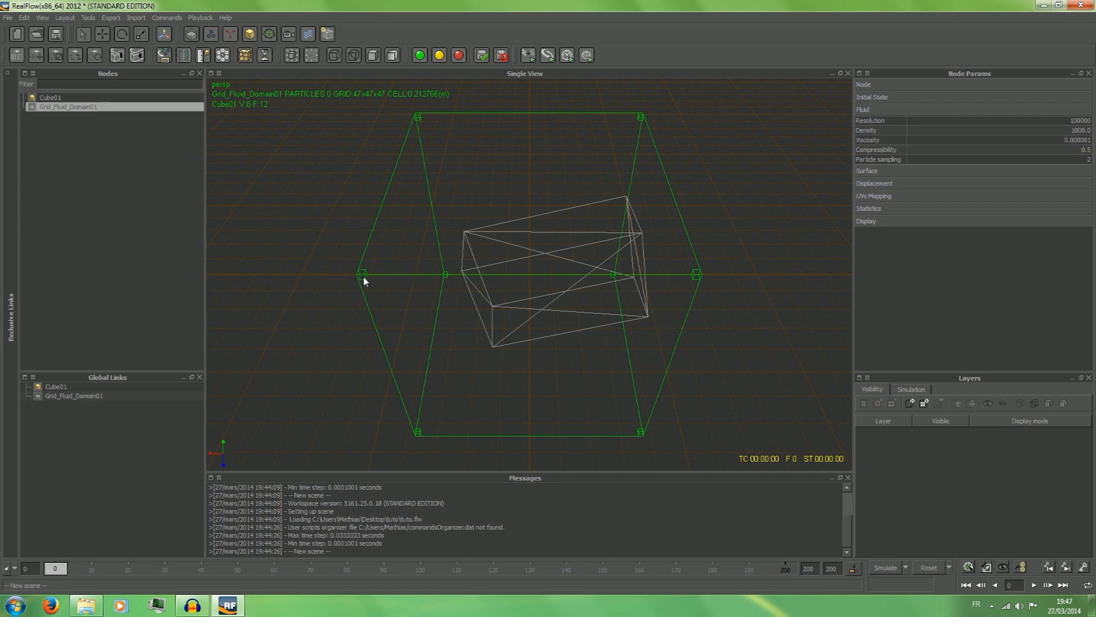
Select the grid fluid domain and the cube alternately among the scene's nodes to compare their parameters, and clear the selection.
{"action": "left_click", "coordinate": [324, 296]}
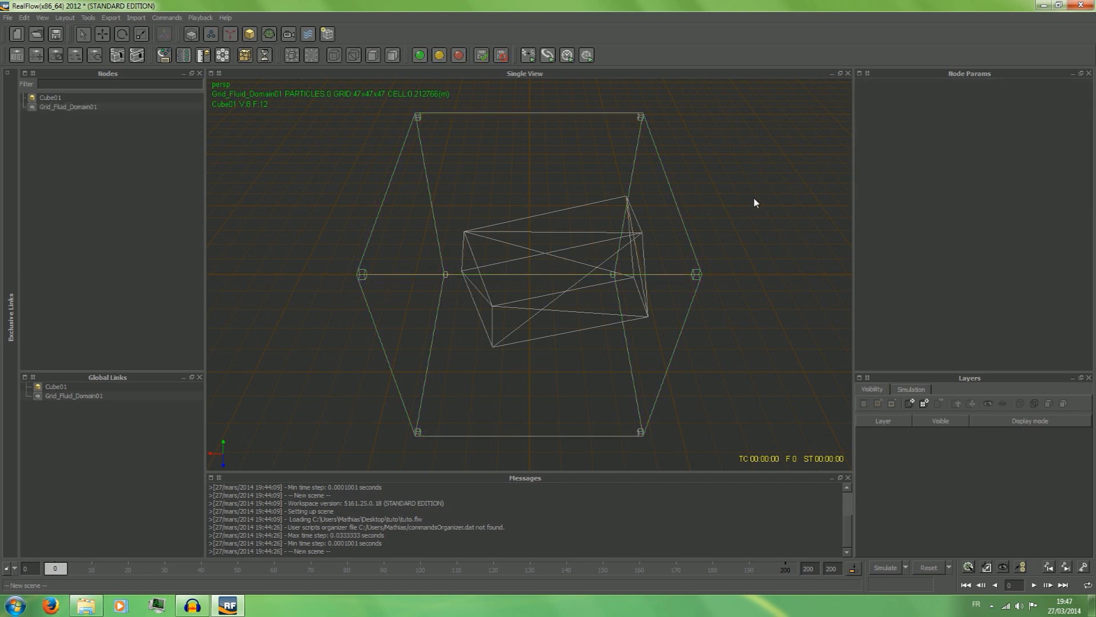
{"action": "left_click_drag", "start_coordinate": [700, 90], "coordinate": [317, 300]}
{"action": "left_click", "coordinate": [292, 170]}
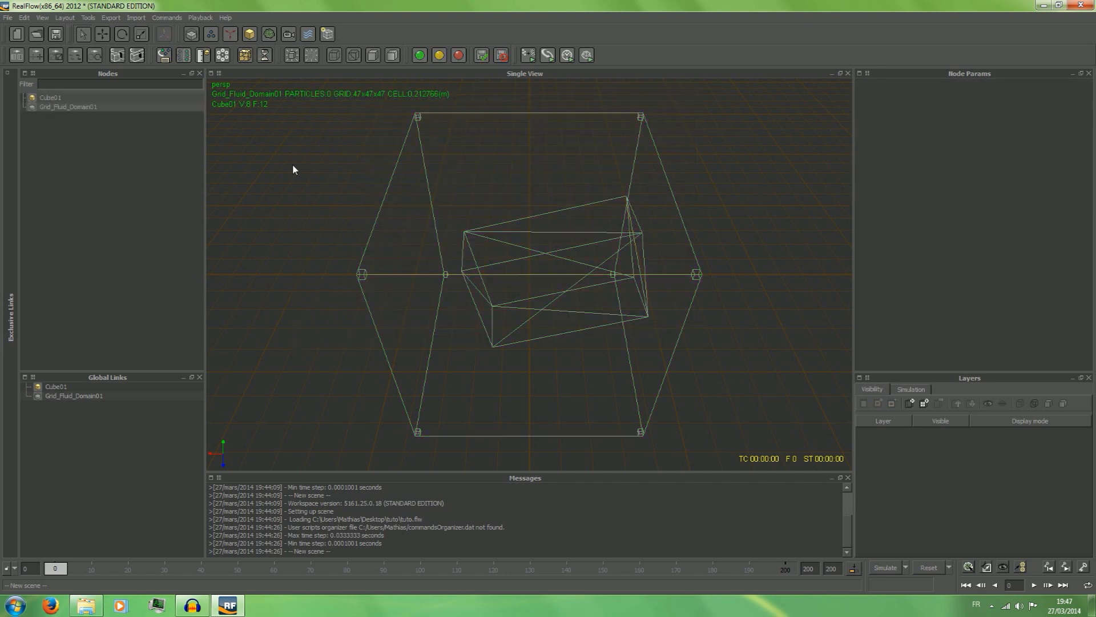
{"action": "left_click", "coordinate": [55, 108]}
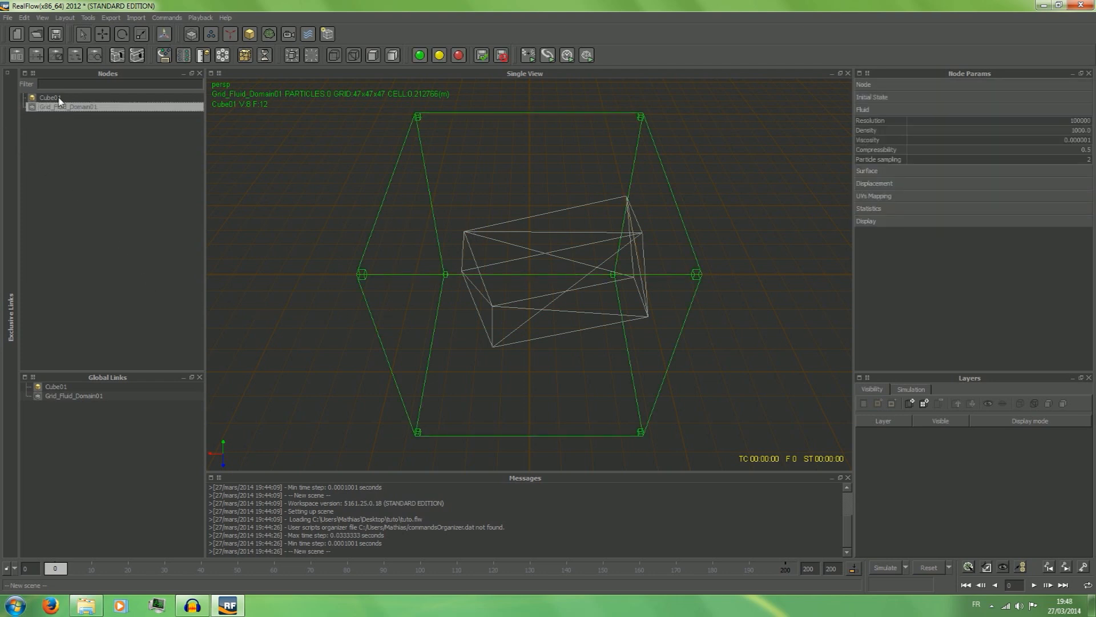
{"action": "right_click", "coordinate": [50, 112]}
{"action": "left_click", "coordinate": [38, 114]}
{"action": "left_click", "coordinate": [39, 132]}
{"action": "left_click", "coordinate": [51, 99]}
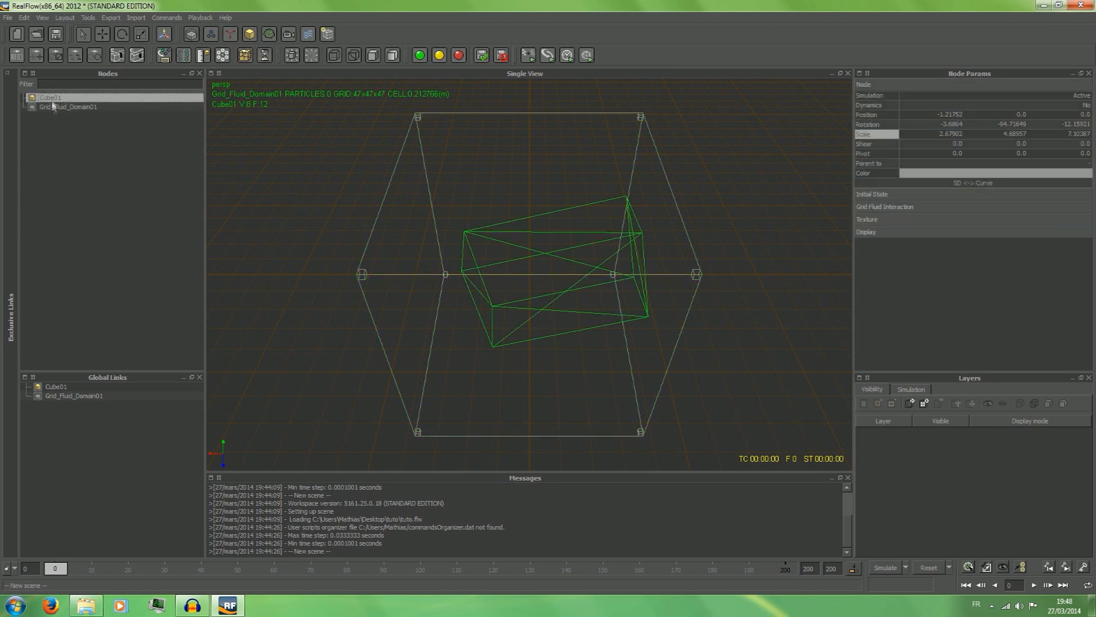
{"action": "left_click", "coordinate": [57, 107]}
{"action": "left_click", "coordinate": [63, 98]}
{"action": "left_click", "coordinate": [70, 125]}
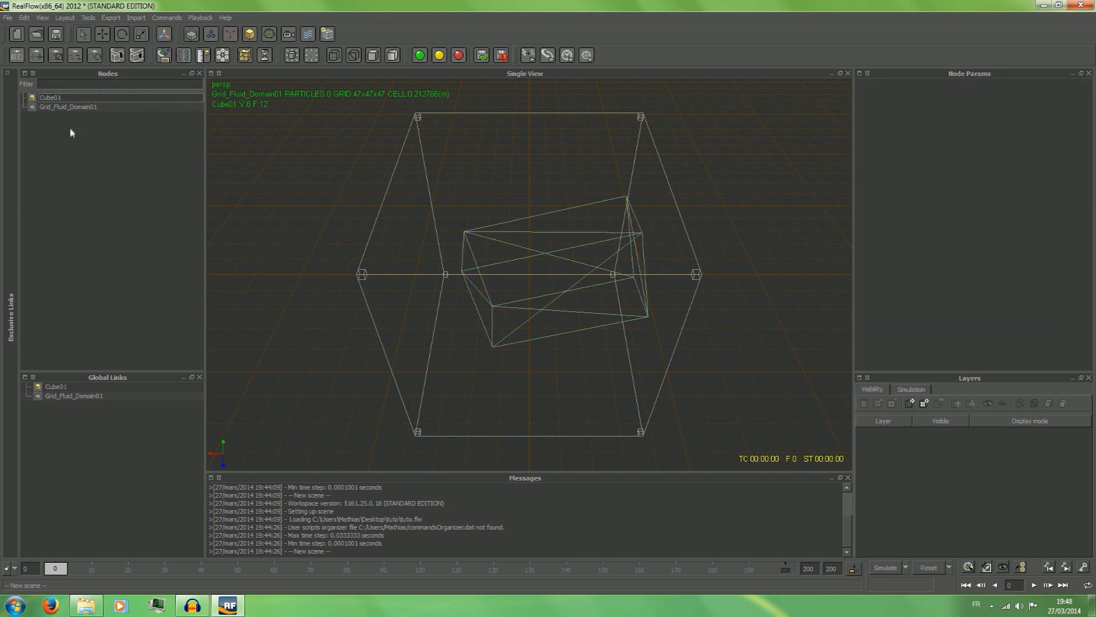
Remove the transformed cube and the grid fluid domain from the scene's nodes.
{"action": "left_click", "coordinate": [64, 108]}
{"action": "left_click", "coordinate": [66, 98]}
{"action": "left_click", "coordinate": [64, 108]}
{"action": "left_click", "coordinate": [67, 98]}
{"action": "right_click", "coordinate": [69, 98]}
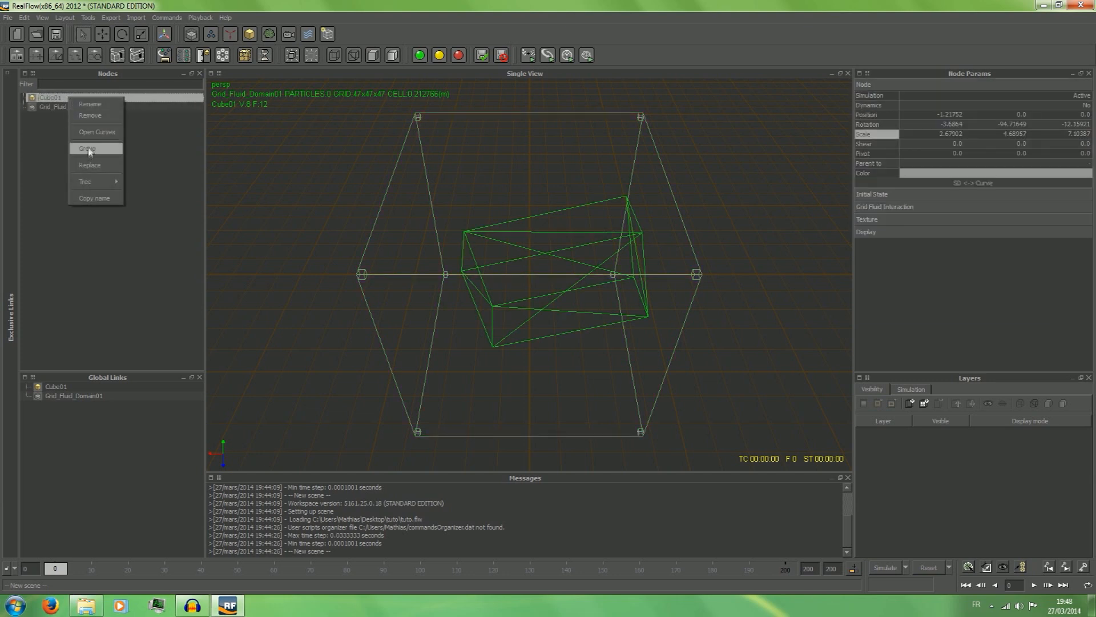
{"action": "left_click", "coordinate": [87, 115]}
{"action": "right_click", "coordinate": [74, 103]}
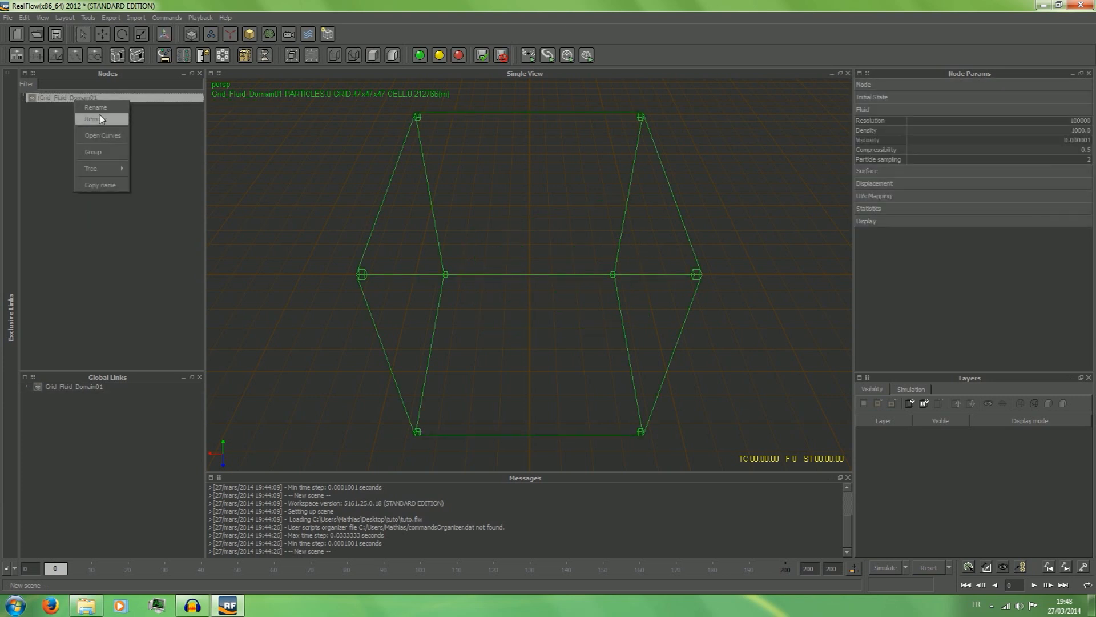
{"action": "left_click", "coordinate": [126, 119]}
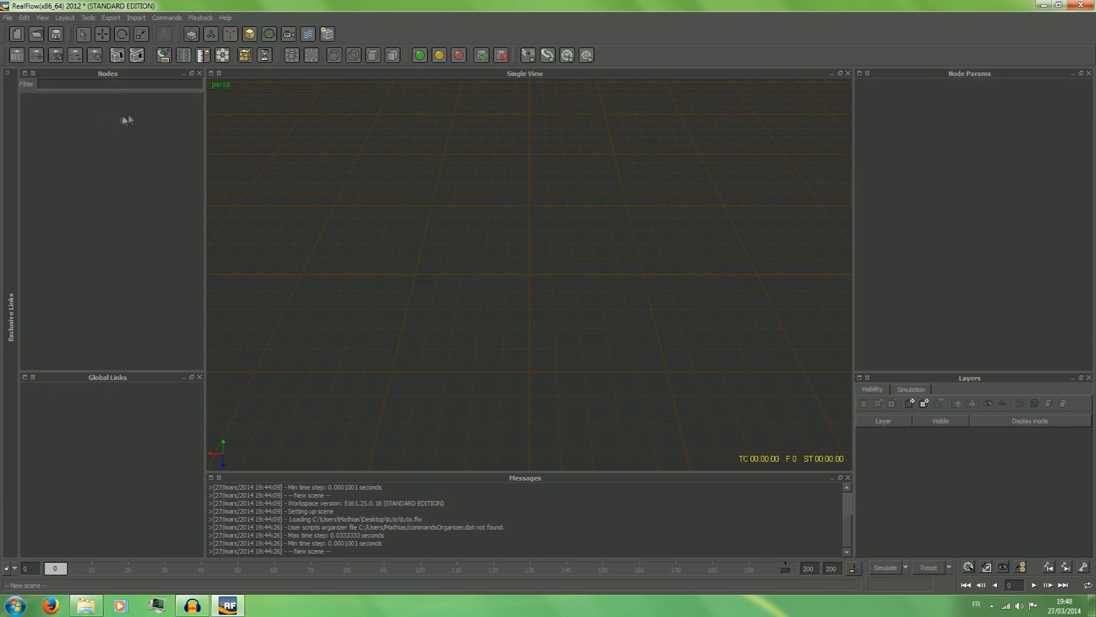
Add a new Cube object to the empty scene.
{"action": "left_click", "coordinate": [250, 34]}
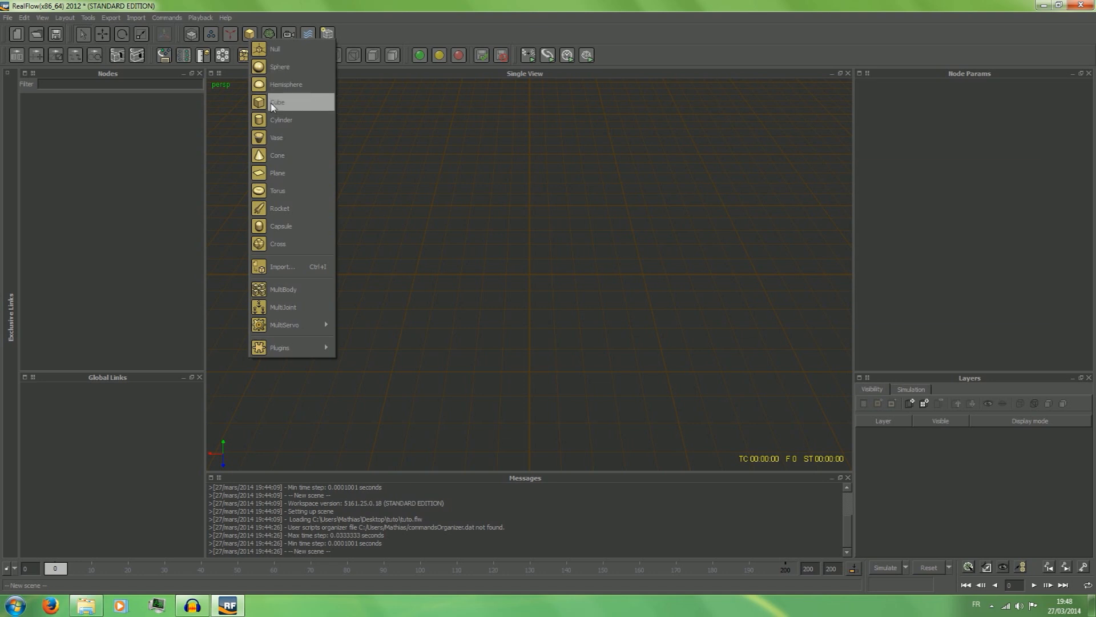
{"action": "left_click", "coordinate": [274, 103]}
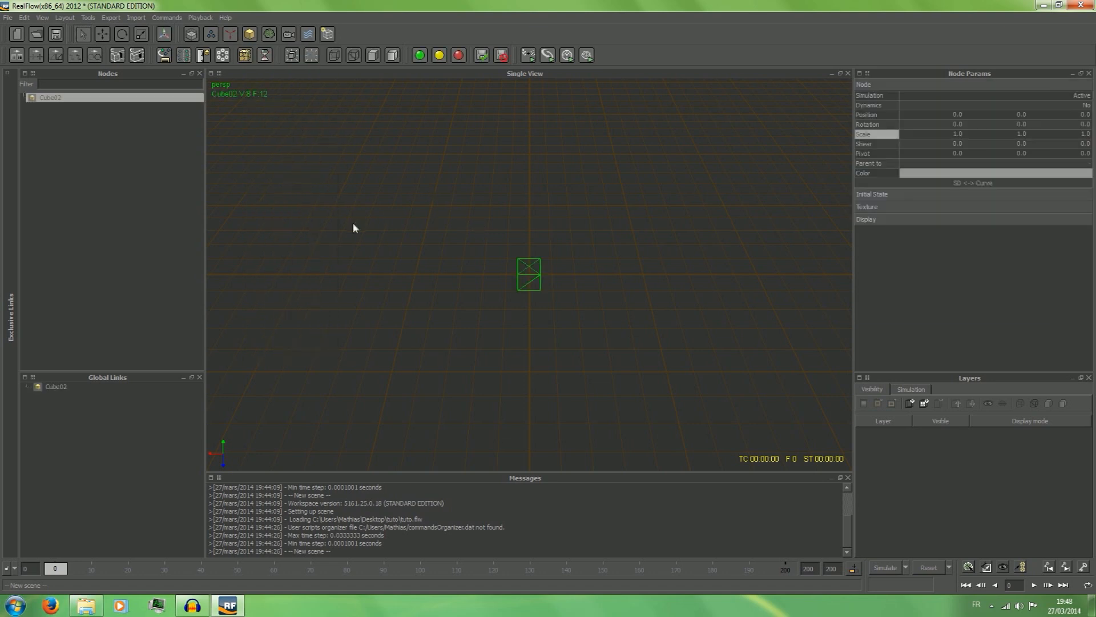
{"action": "scroll", "coordinate": [604, 288], "scroll_direction": "up", "scroll_amount": 5}
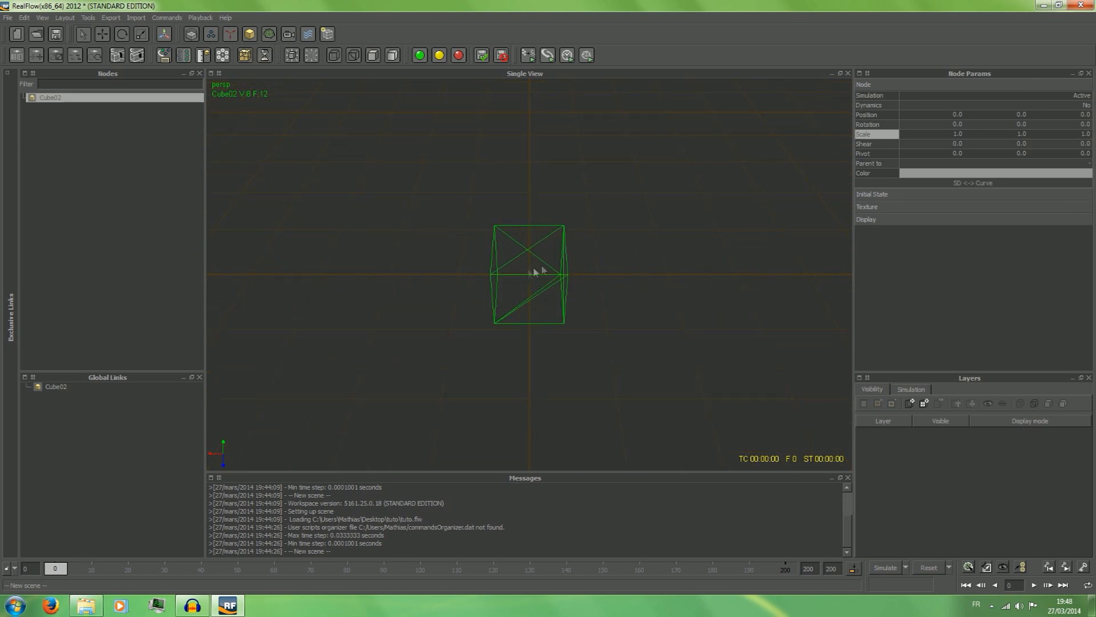
Add a Circle particle fluid emitter to the scene and clear the selection.
{"action": "left_click", "coordinate": [209, 35]}
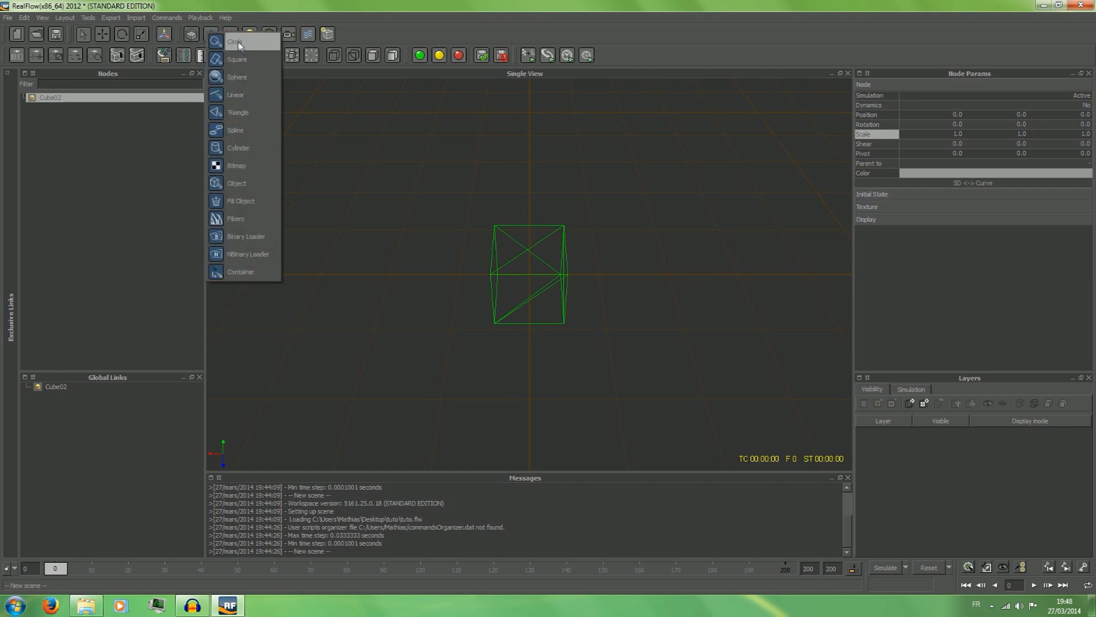
{"action": "left_click", "coordinate": [211, 37]}
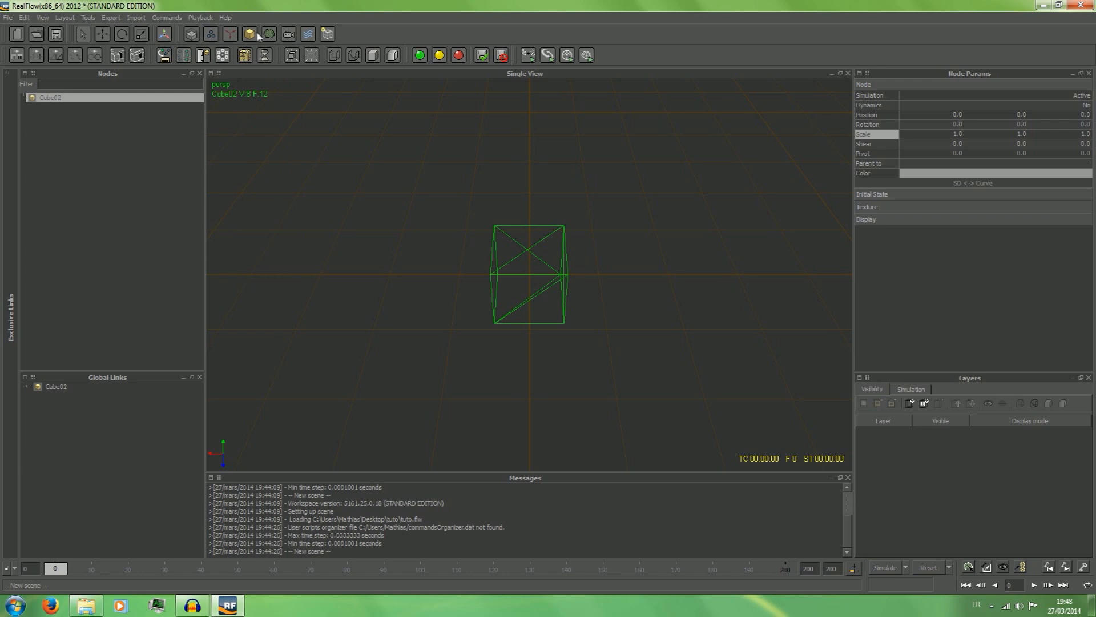
{"action": "left_click", "coordinate": [231, 34]}
{"action": "left_click", "coordinate": [211, 34]}
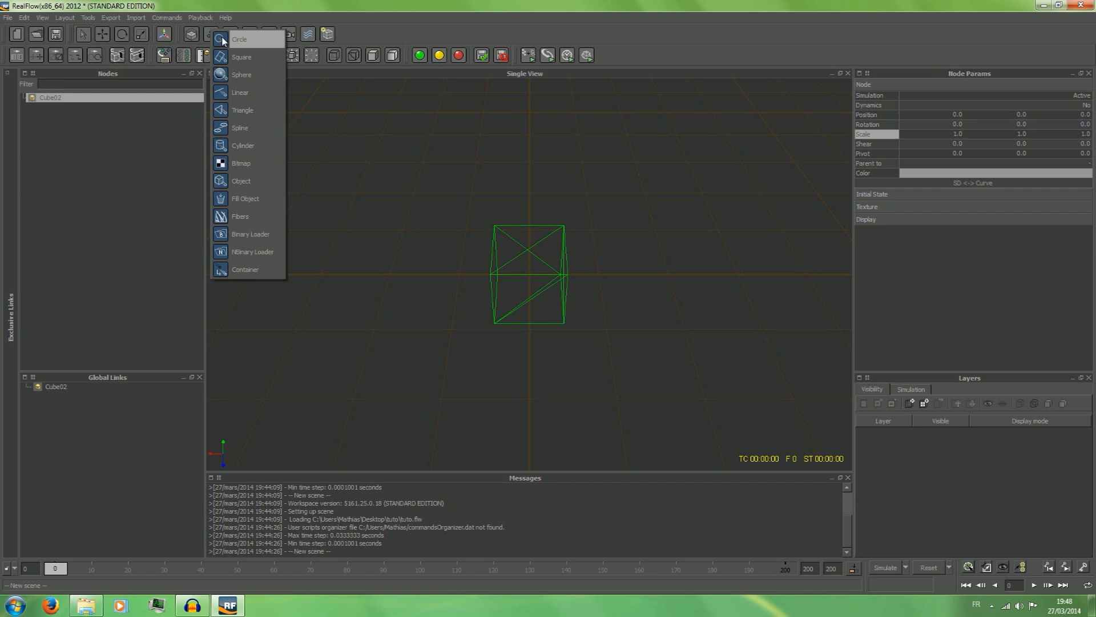
{"action": "left_click", "coordinate": [224, 40]}
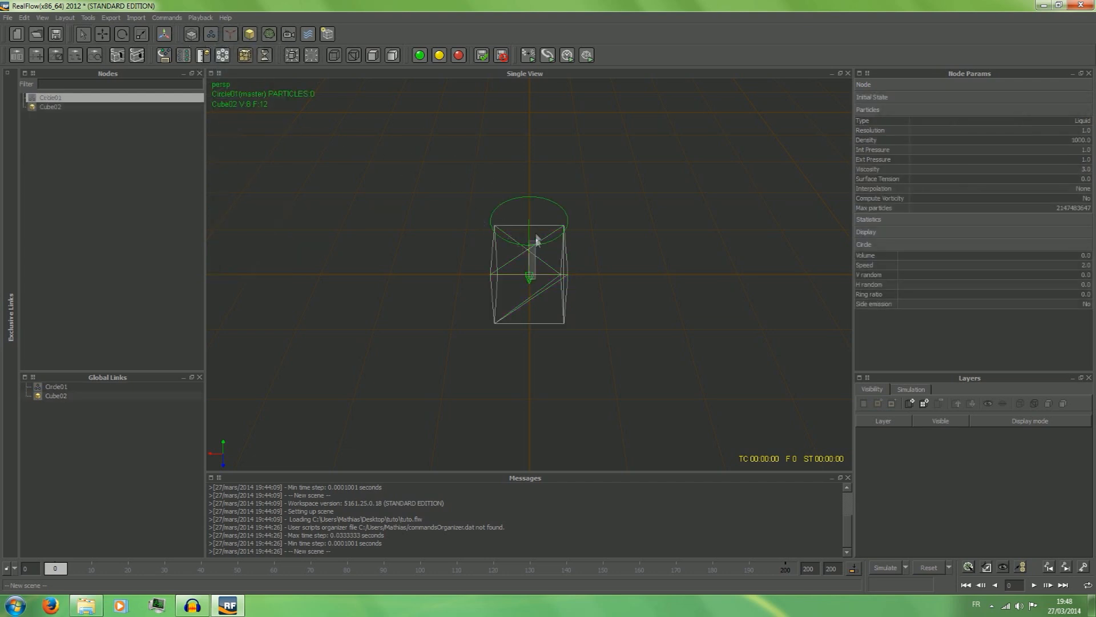
{"action": "left_click", "coordinate": [528, 277], "text": "shift"}
{"action": "left_click", "coordinate": [641, 267]}
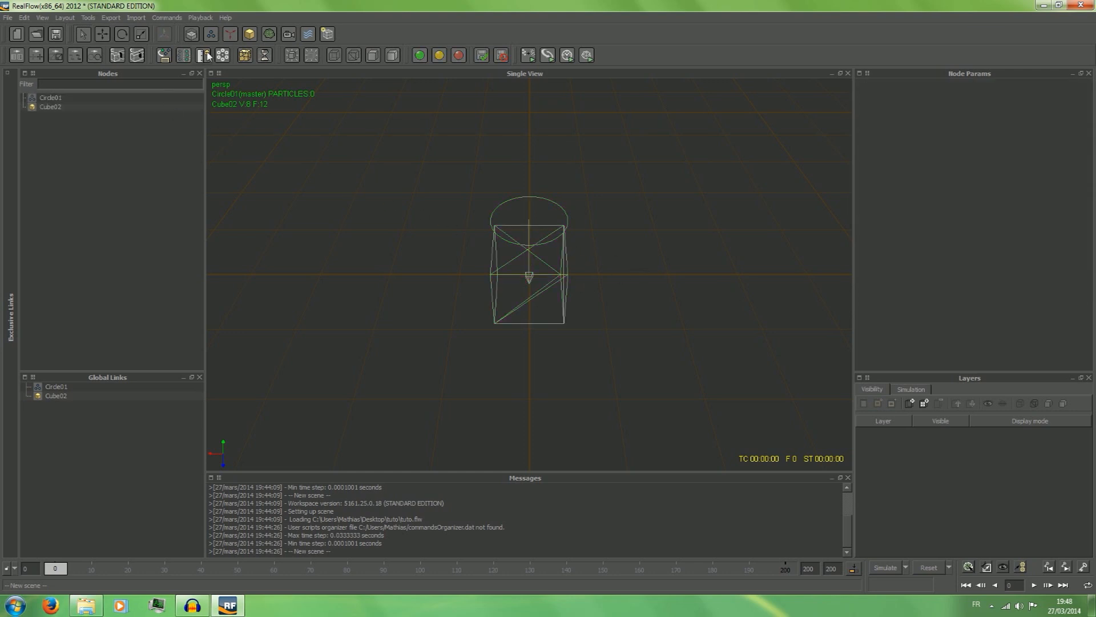
Remove the circle emitter from the scene's nodes.
{"action": "left_click", "coordinate": [51, 97]}
{"action": "right_click", "coordinate": [53, 98]}
{"action": "left_click", "coordinate": [80, 117]}
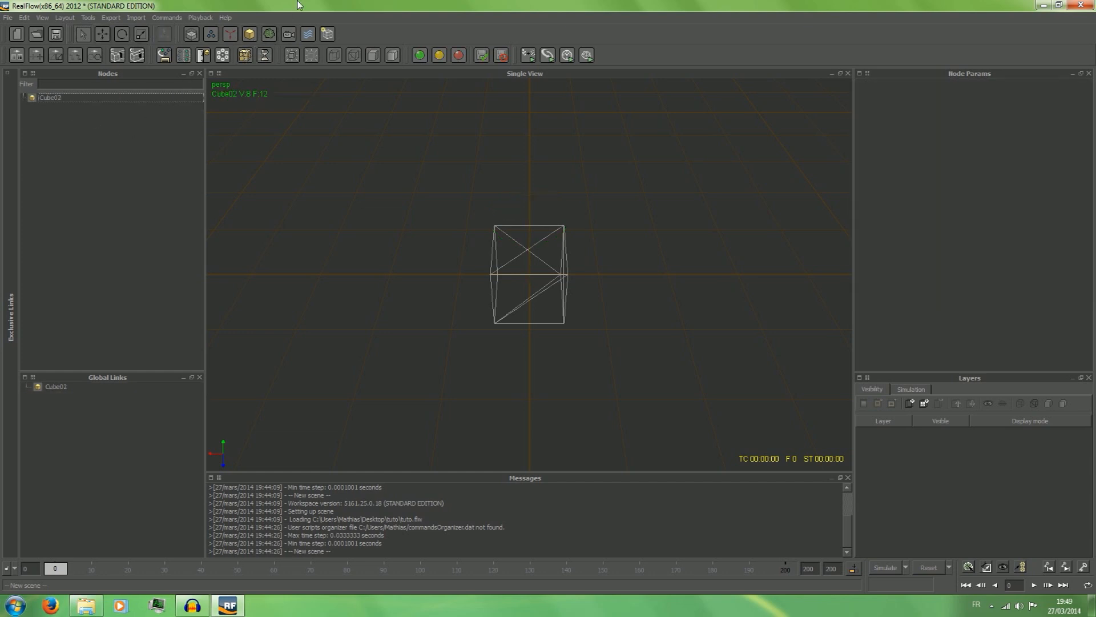
Add a Camera to the scene and remove it again.
{"action": "left_click", "coordinate": [269, 34]}
{"action": "left_click", "coordinate": [334, 4]}
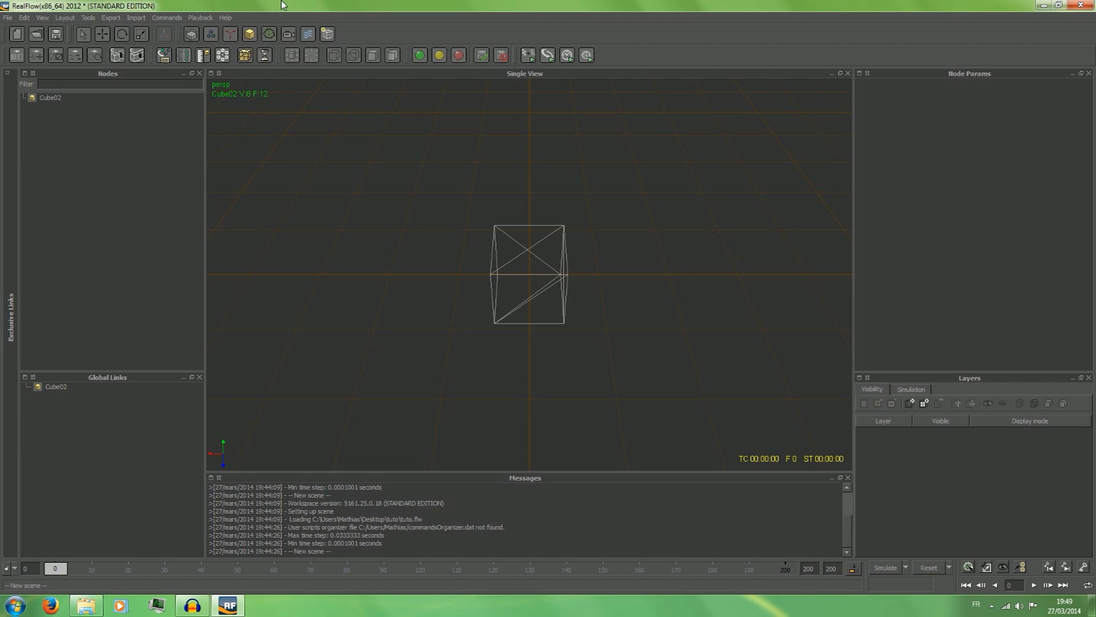
{"action": "left_click", "coordinate": [289, 35]}
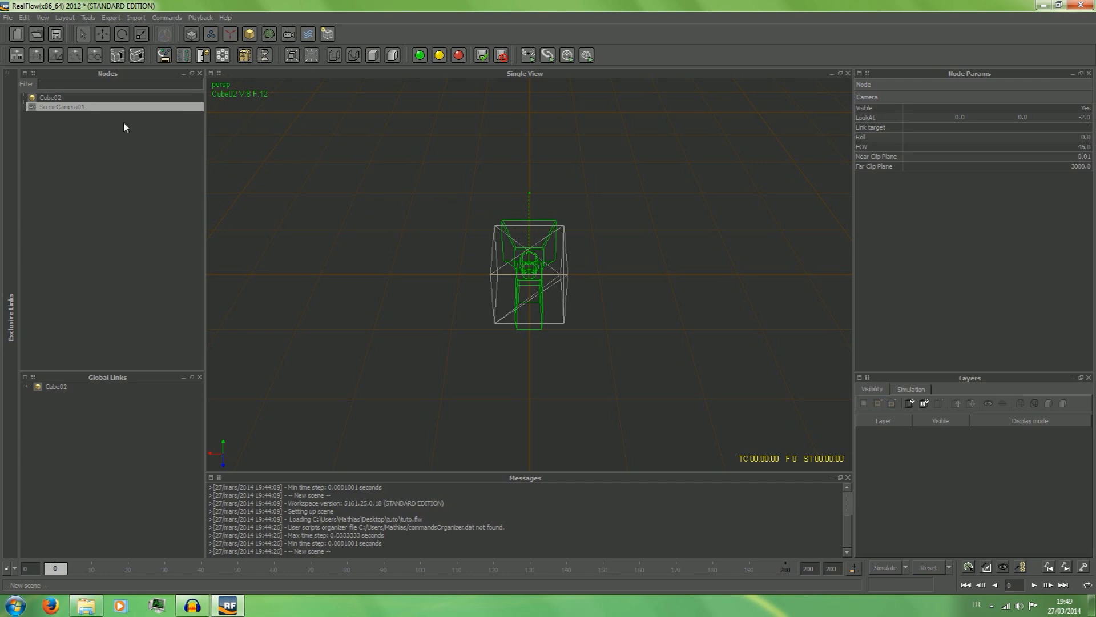
{"action": "right_click", "coordinate": [61, 107]}
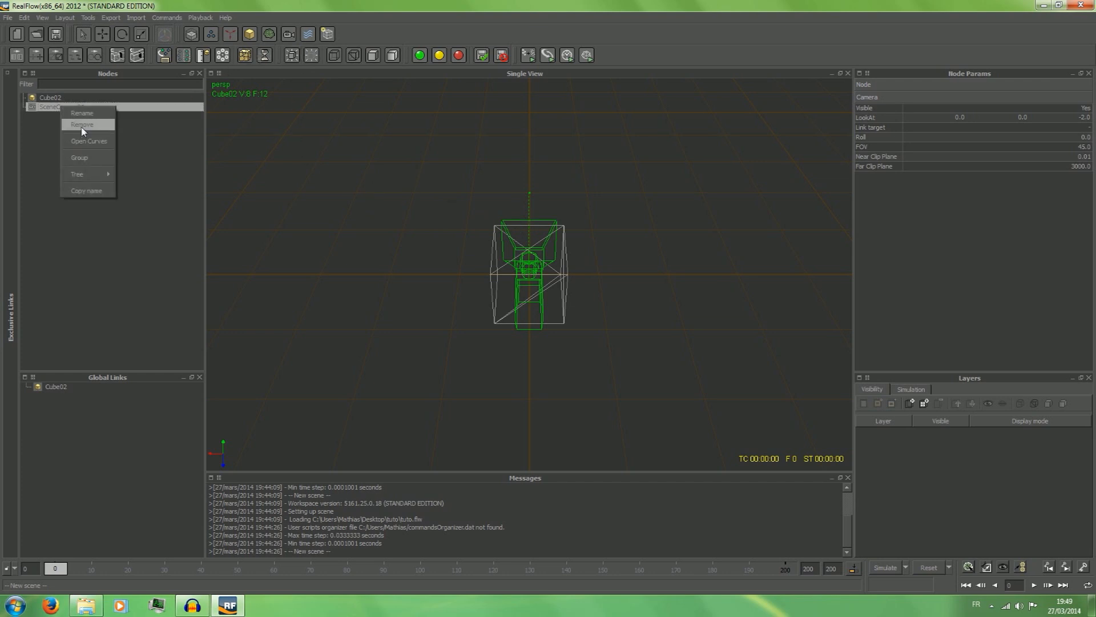
{"action": "left_click", "coordinate": [82, 124]}
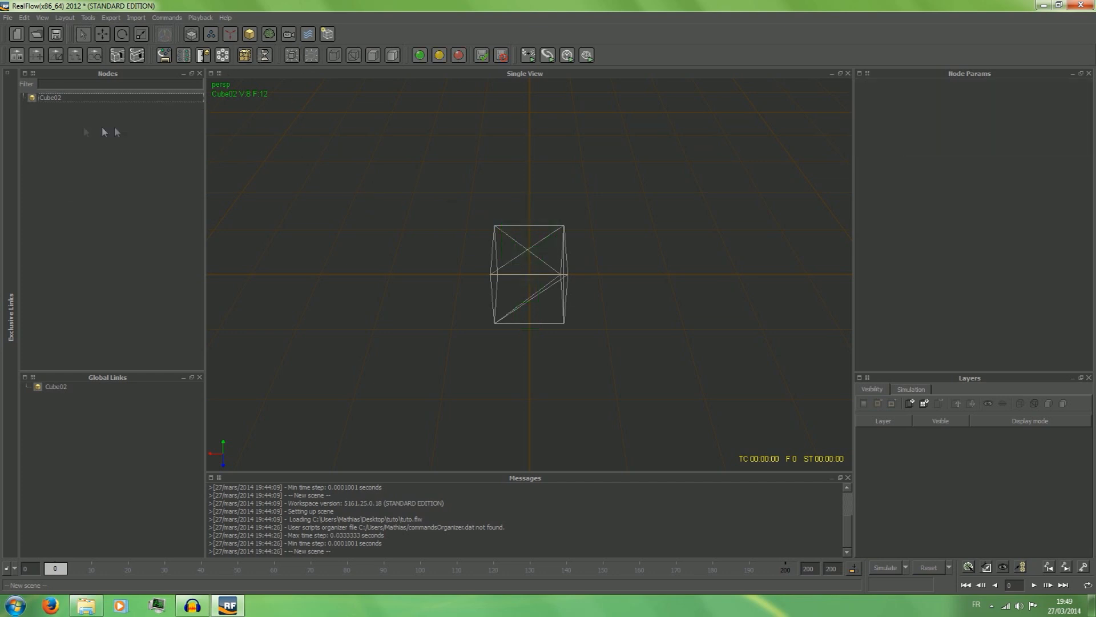
{"action": "left_click", "coordinate": [307, 35]}
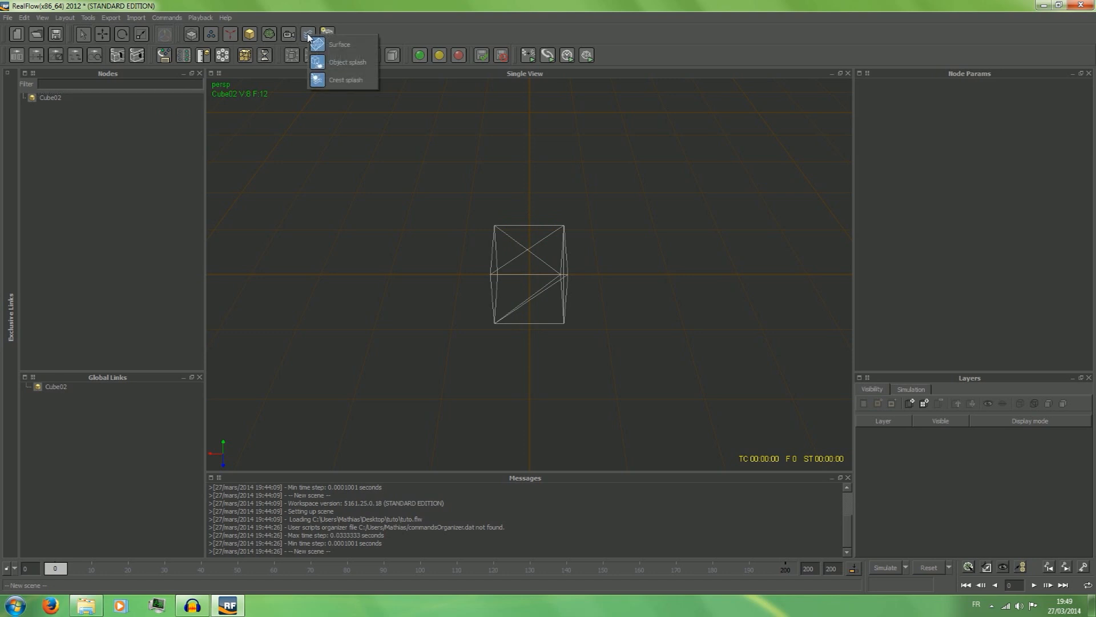
{"action": "left_click", "coordinate": [320, 2]}
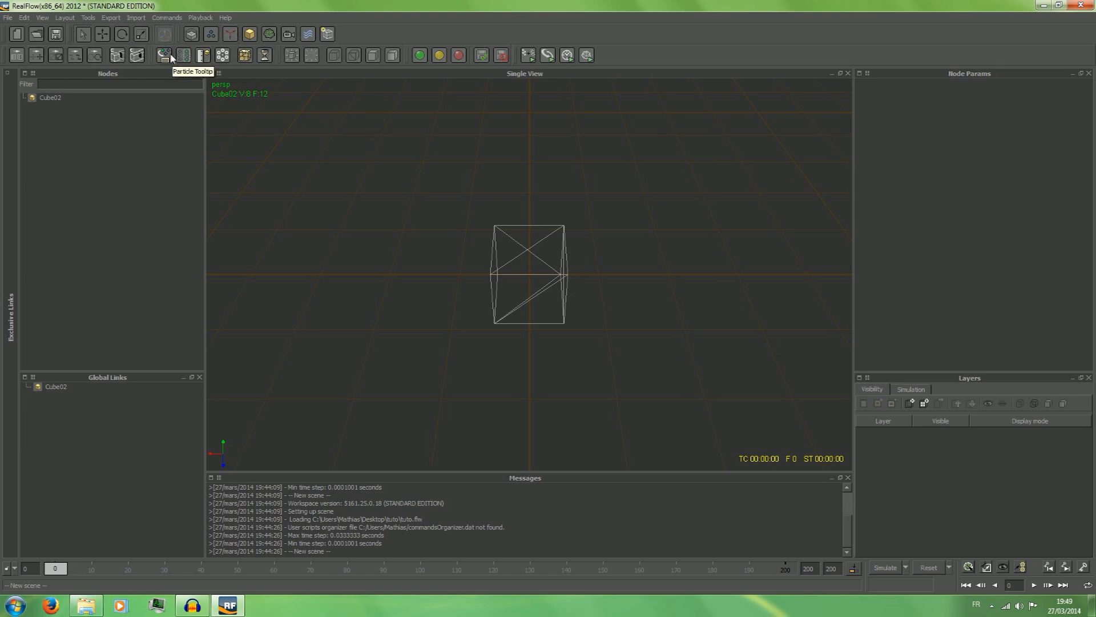
Measure the cube's surface and volume with the Measure Utility, comparing the Metric and American unit systems.
{"action": "left_click", "coordinate": [204, 57]}
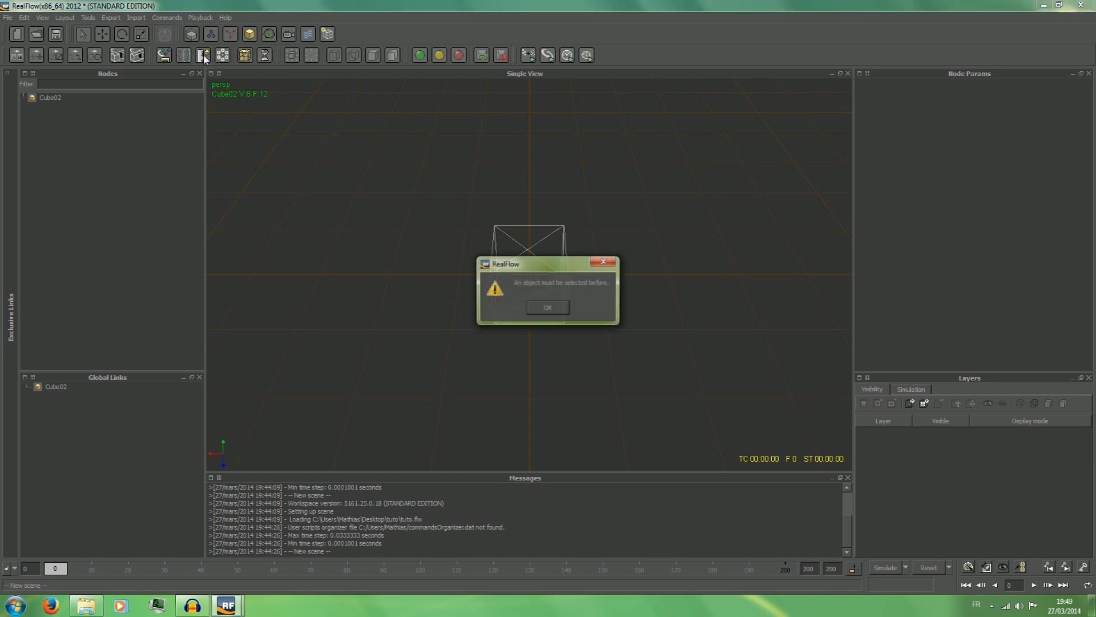
{"action": "left_click", "coordinate": [554, 304]}
{"action": "left_click", "coordinate": [80, 99]}
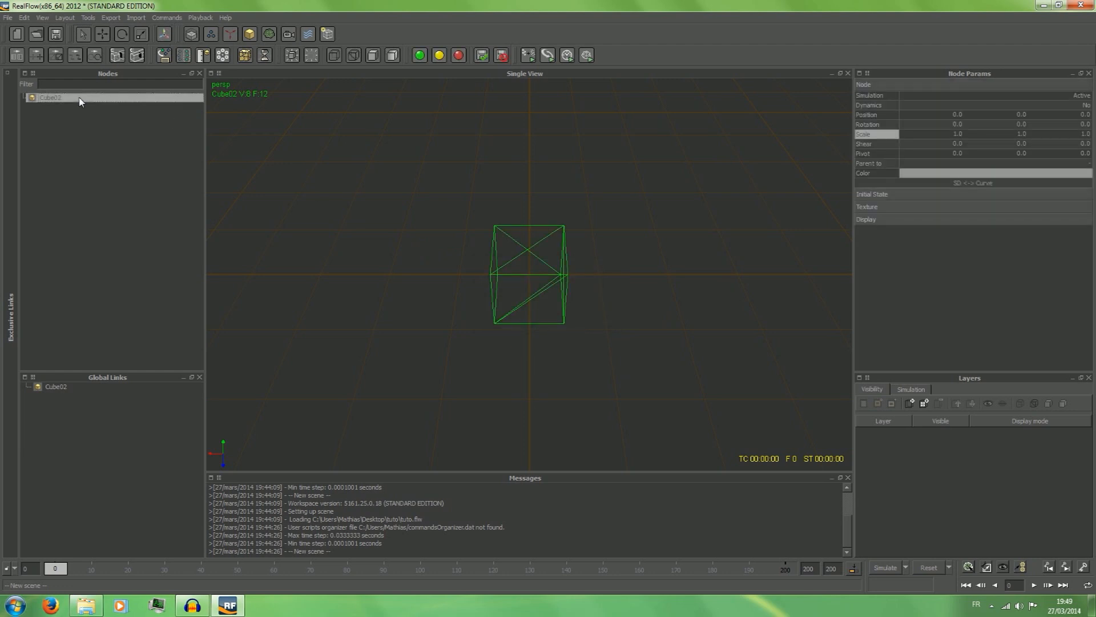
{"action": "left_click", "coordinate": [204, 57]}
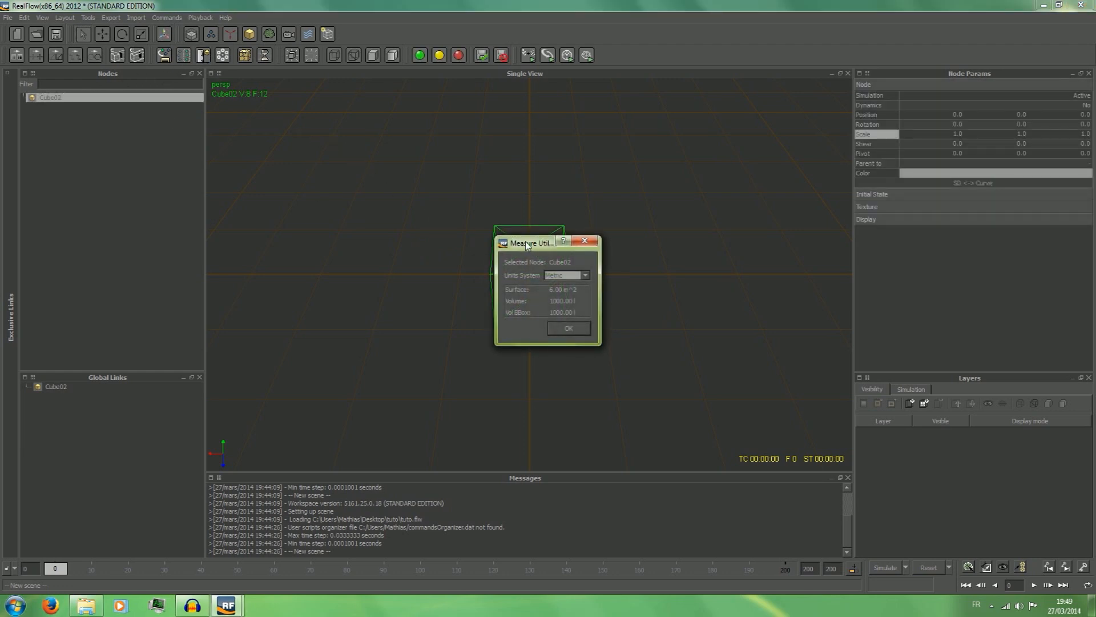
{"action": "left_click_drag", "start_coordinate": [528, 244], "coordinate": [295, 135]}
{"action": "scroll", "coordinate": [338, 168], "scroll_direction": "down", "scroll_amount": 1}
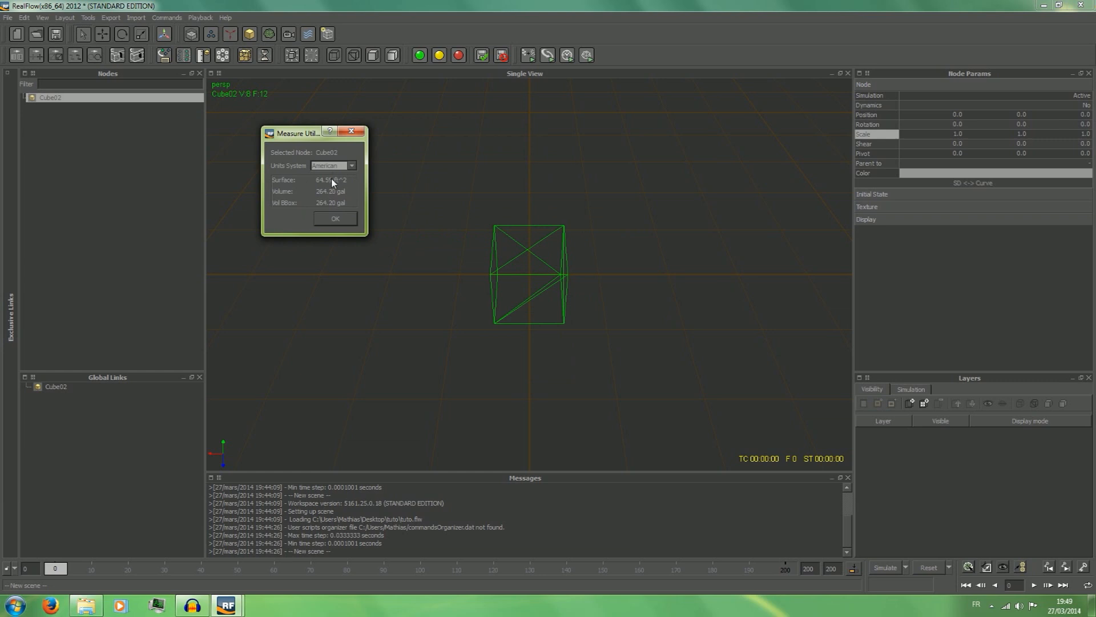
{"action": "scroll", "coordinate": [335, 167], "scroll_direction": "up", "scroll_amount": 1}
{"action": "left_click", "coordinate": [343, 166]}
{"action": "left_click", "coordinate": [343, 176]}
{"action": "left_click", "coordinate": [335, 216]}
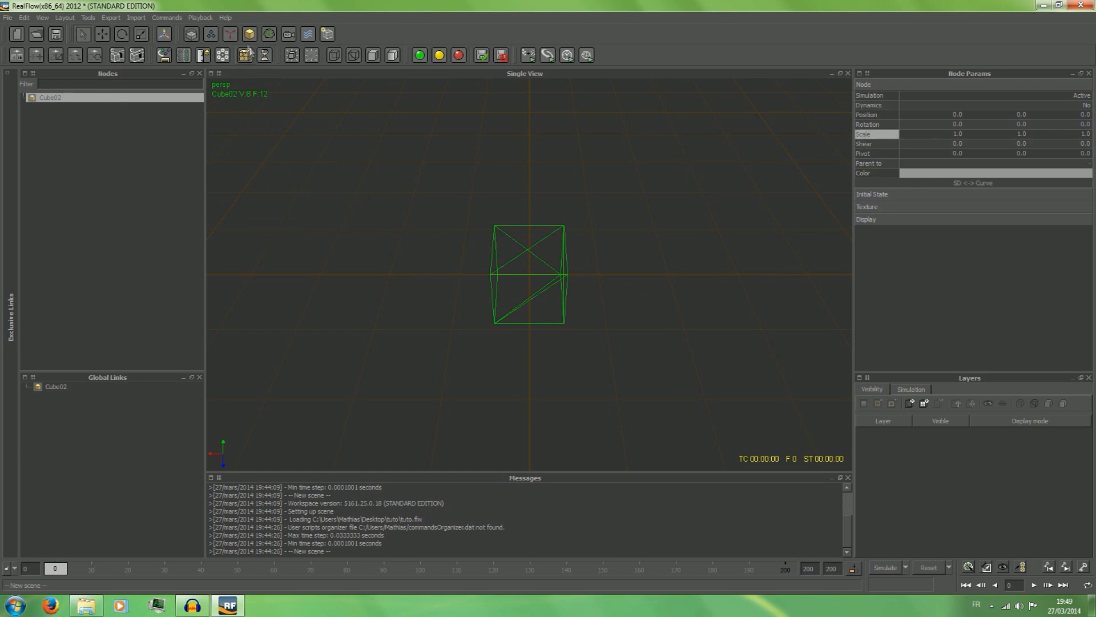
Measure the cube once more in American units and close the Measure Utility.
{"action": "left_click", "coordinate": [203, 55]}
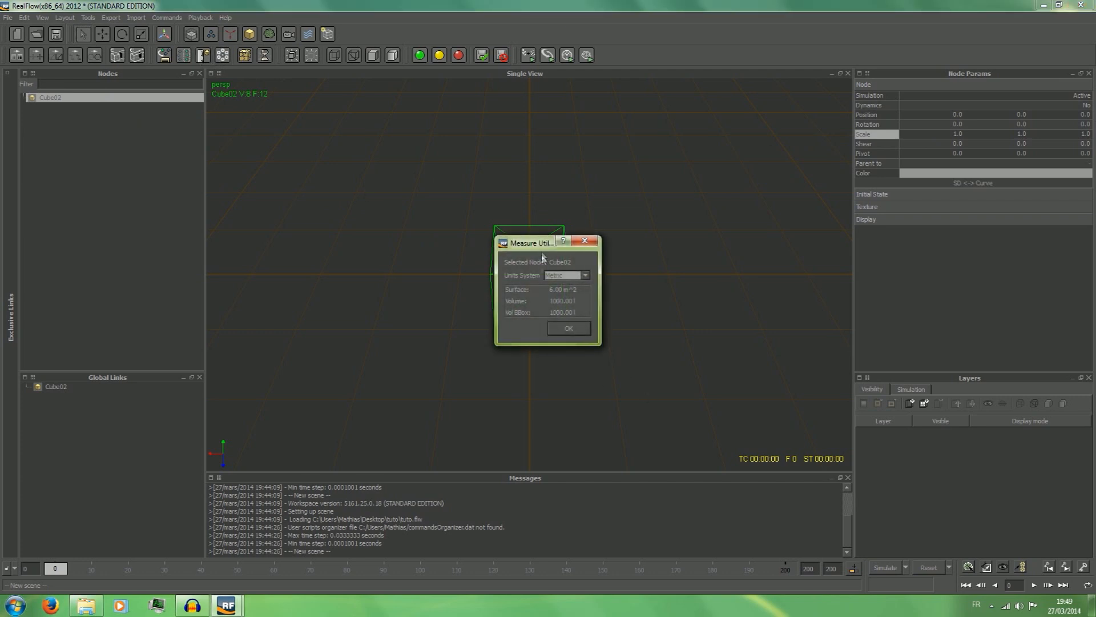
{"action": "left_click", "coordinate": [547, 237]}
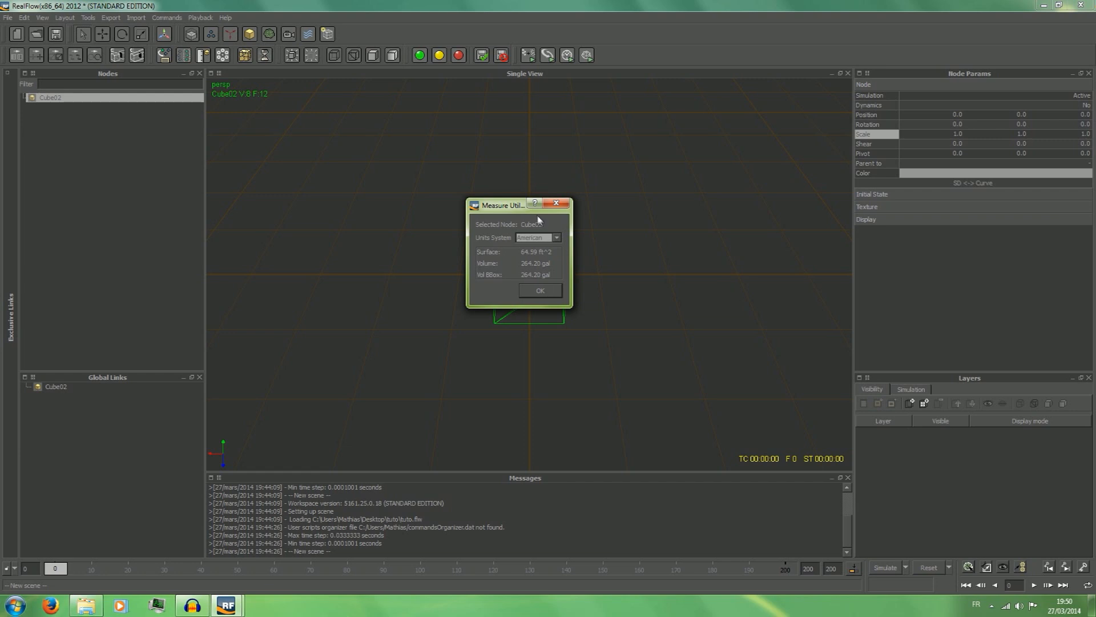
{"action": "left_click_drag", "start_coordinate": [522, 205], "coordinate": [514, 168]}
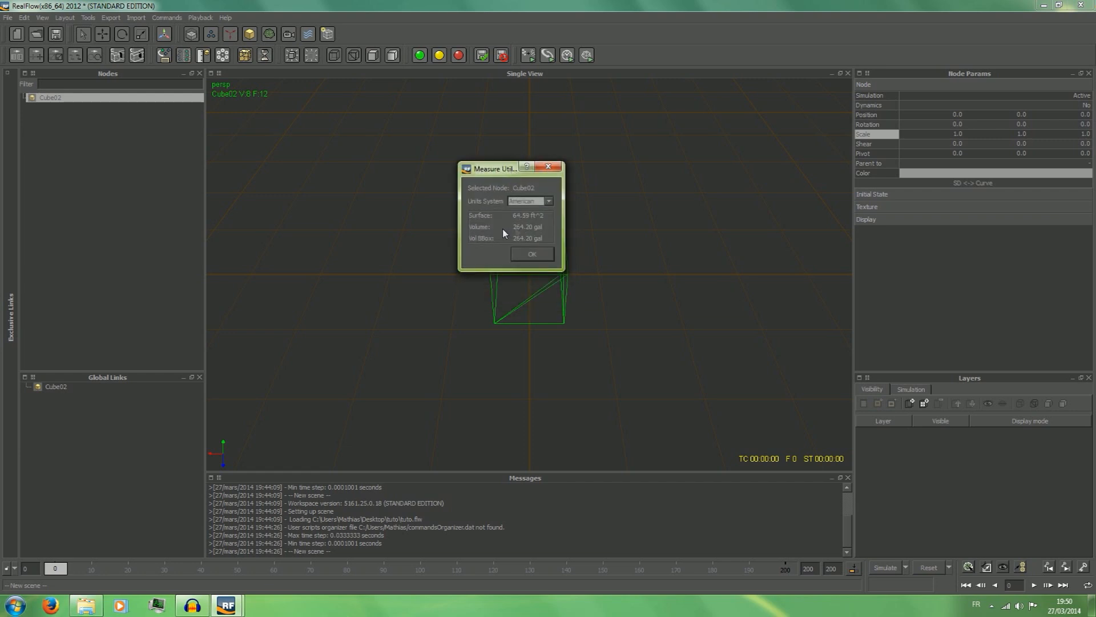
{"action": "left_click", "coordinate": [548, 166]}
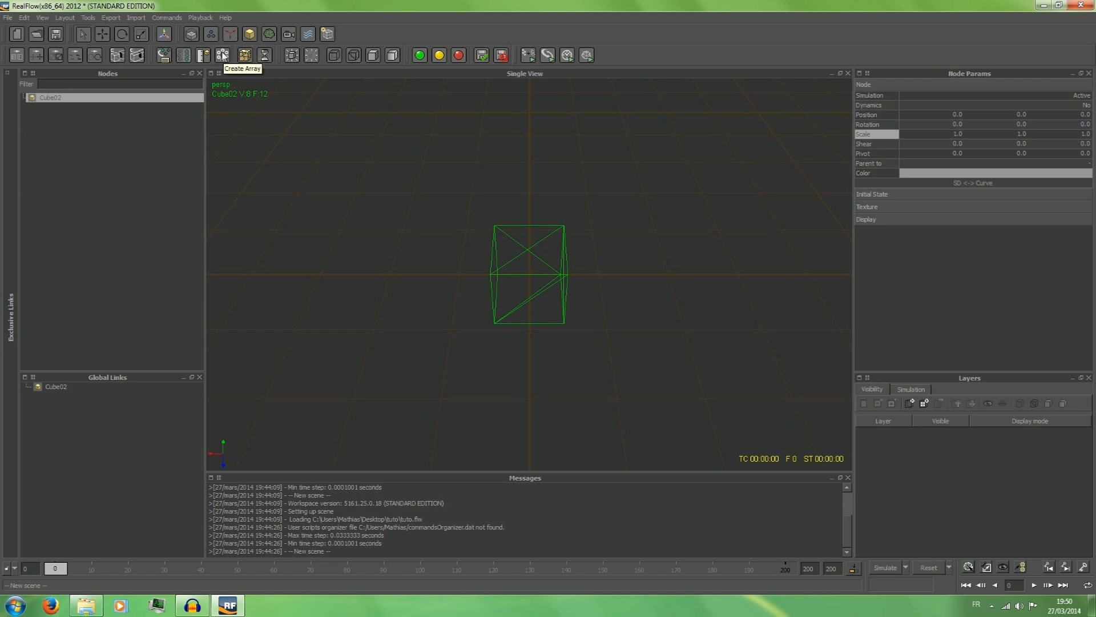
Try 23478 as the rough number of pieces for a Voronoi fracture of the cube, and close the Fracture Tool without applying it.
{"action": "left_click", "coordinate": [245, 55]}
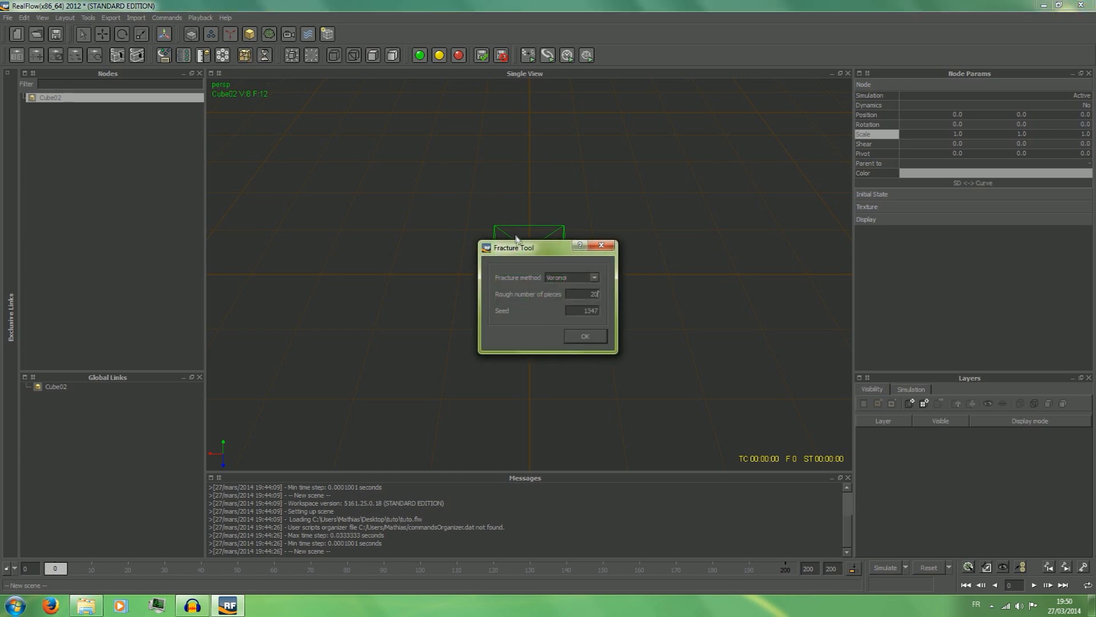
{"action": "left_click_drag", "start_coordinate": [523, 251], "coordinate": [378, 127]}
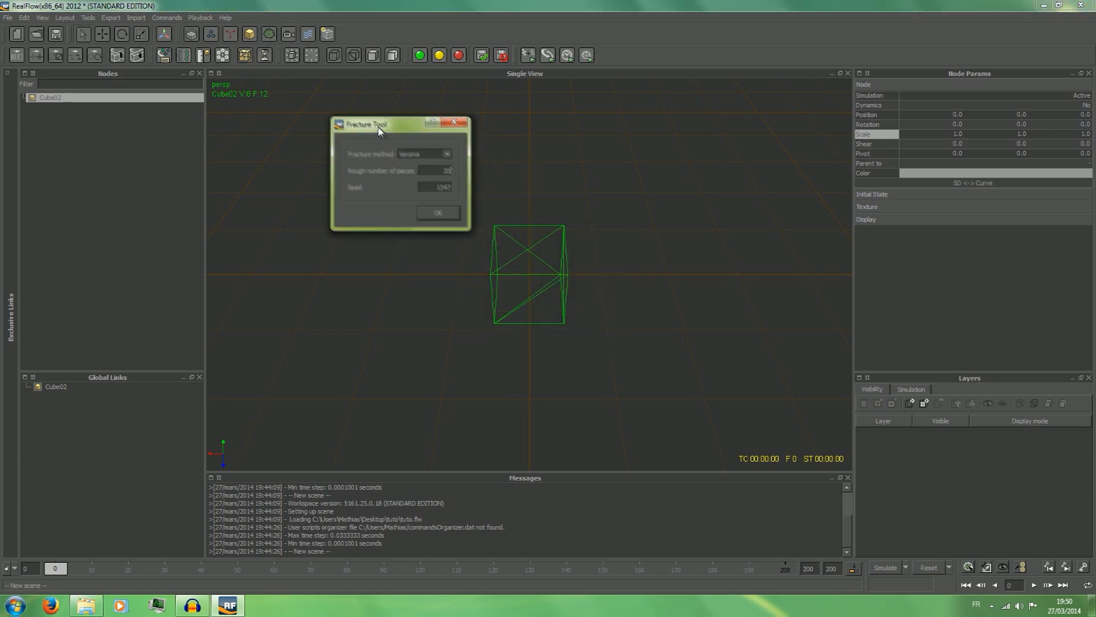
{"action": "left_click", "coordinate": [424, 154]}
{"action": "left_click_drag", "start_coordinate": [432, 169], "coordinate": [535, 184]}
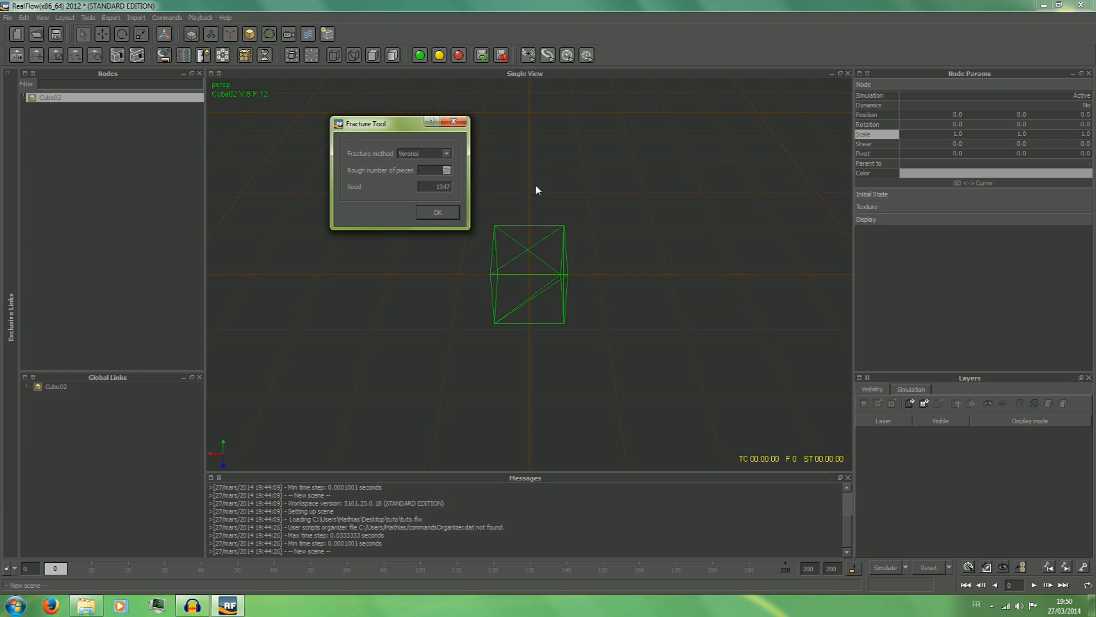
{"action": "type", "text": "23478"}
{"action": "double_click", "coordinate": [423, 185]}
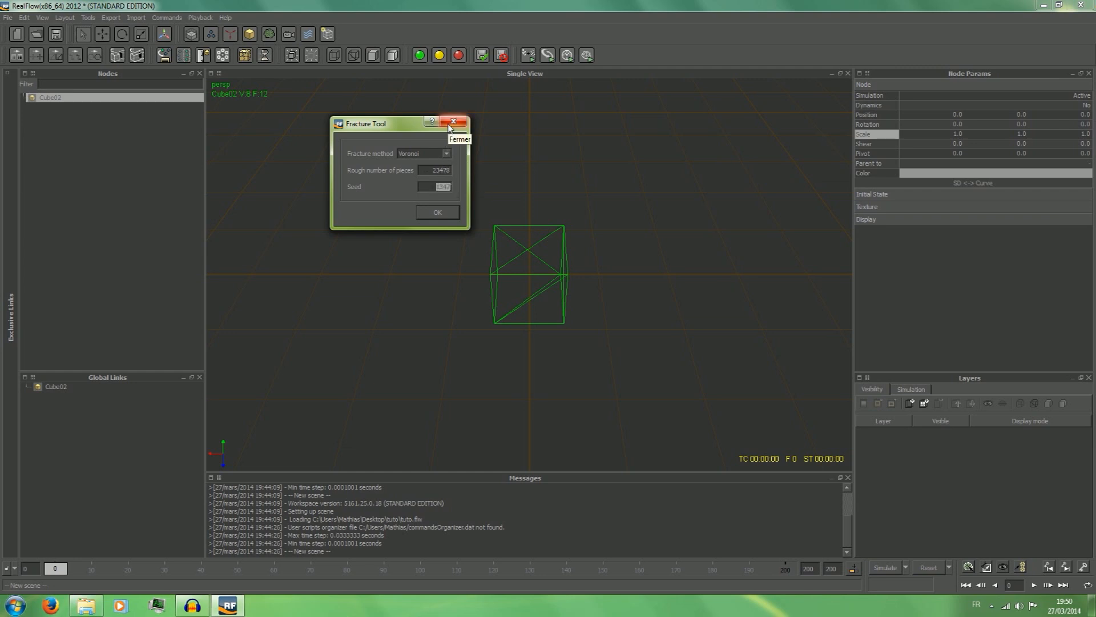
{"action": "left_click", "coordinate": [452, 122]}
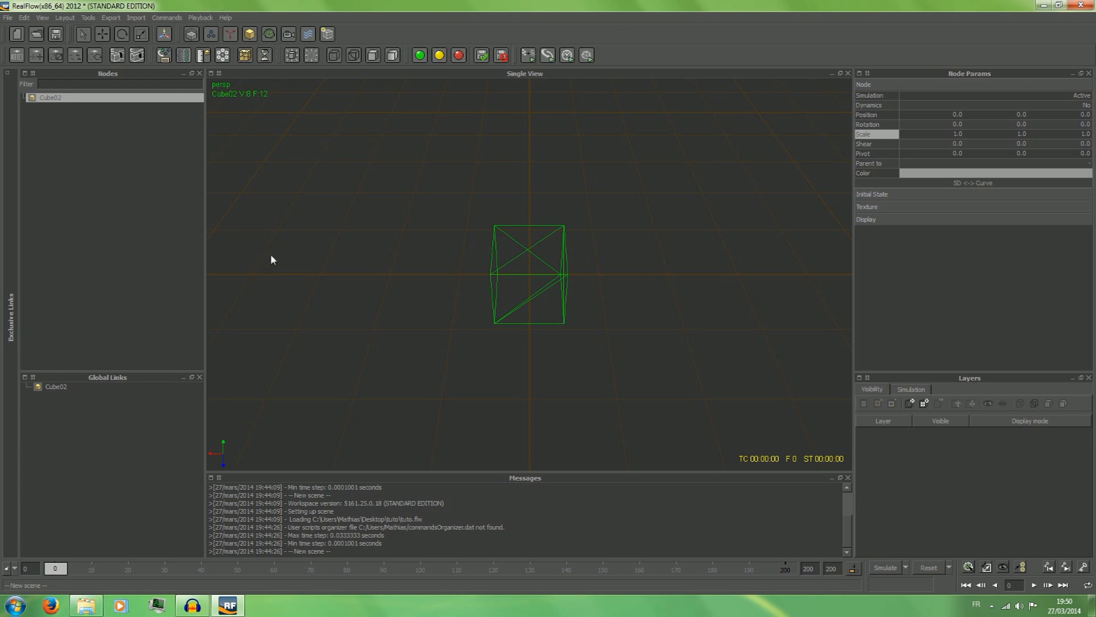
Deselect the cube, then orbit and pan the perspective view to see it from a lower angle.
{"action": "right_click", "coordinate": [62, 98]}
{"action": "left_click", "coordinate": [161, 200]}
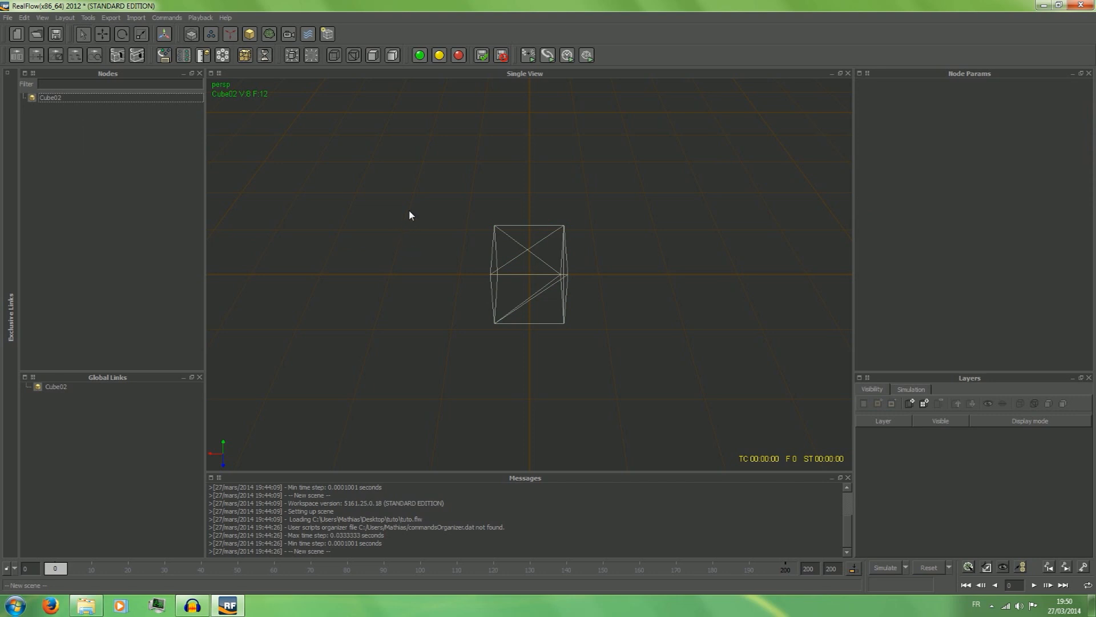
{"action": "left_click_drag", "start_coordinate": [409, 210], "coordinate": [409, 210], "text": "alt"}
{"action": "left_click_drag", "start_coordinate": [679, 238], "coordinate": [324, 198], "text": "alt"}
{"action": "right_click_drag", "start_coordinate": [382, 184], "coordinate": [339, 314], "text": "alt"}
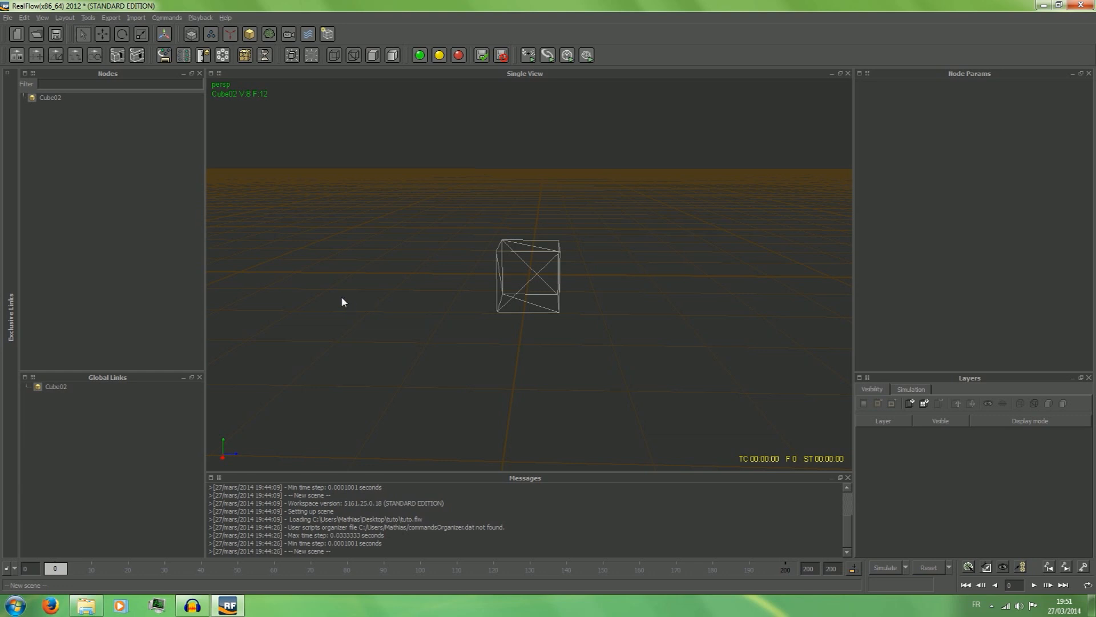
{"action": "left_click_drag", "start_coordinate": [342, 301], "coordinate": [366, 291], "text": "alt"}
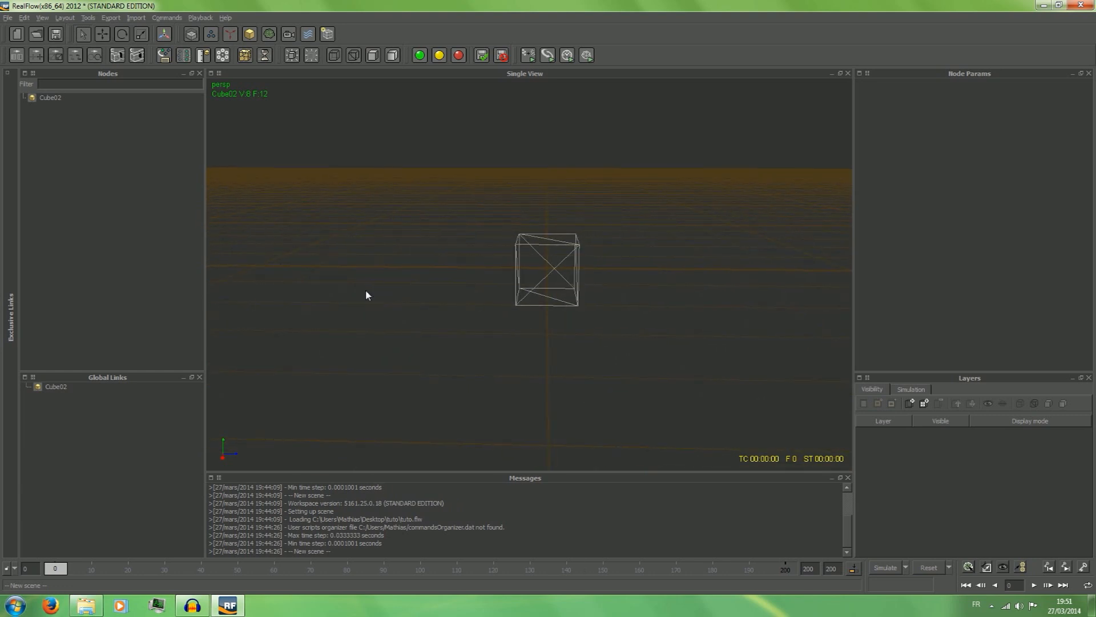
Orbit, pan and zoom the perspective view to examine the cube from different angles and distances.
{"action": "left_click_drag", "start_coordinate": [366, 292], "coordinate": [183, 315], "text": "alt"}
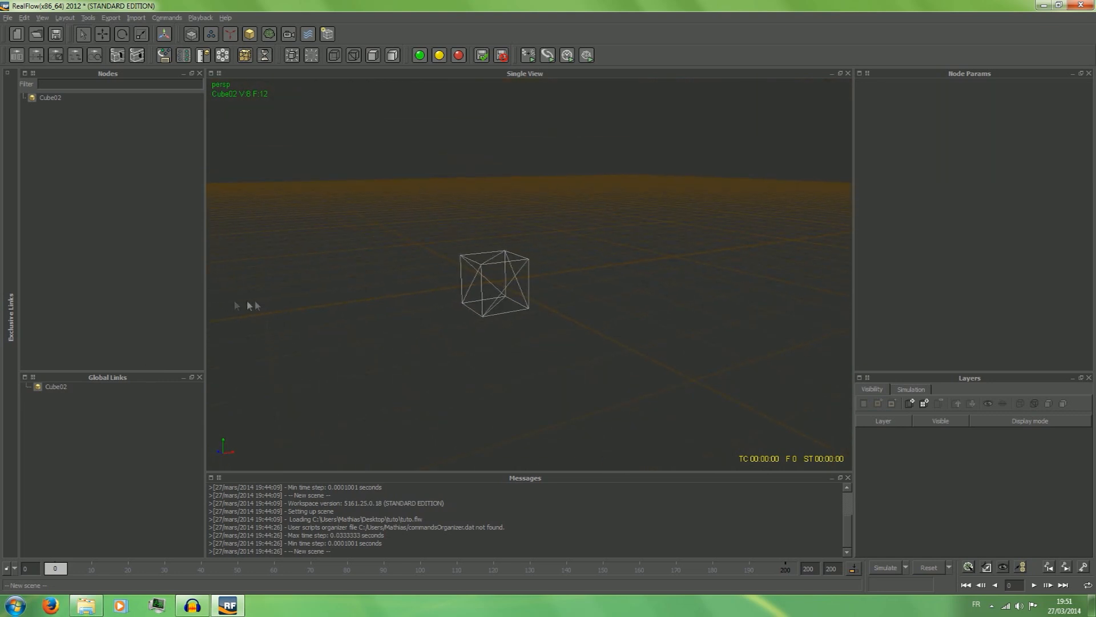
{"action": "left_click_drag", "start_coordinate": [575, 359], "coordinate": [81, 333], "text": "alt"}
{"action": "left_click_drag", "start_coordinate": [434, 306], "coordinate": [542, 324], "text": "alt"}
{"action": "scroll", "coordinate": [538, 319], "scroll_direction": "down", "scroll_amount": 3}
{"action": "scroll", "coordinate": [538, 319], "scroll_direction": "up", "scroll_amount": 5}
{"action": "scroll", "coordinate": [536, 319], "scroll_direction": "down", "scroll_amount": 8}
{"action": "scroll", "coordinate": [536, 320], "scroll_direction": "up", "scroll_amount": 5}
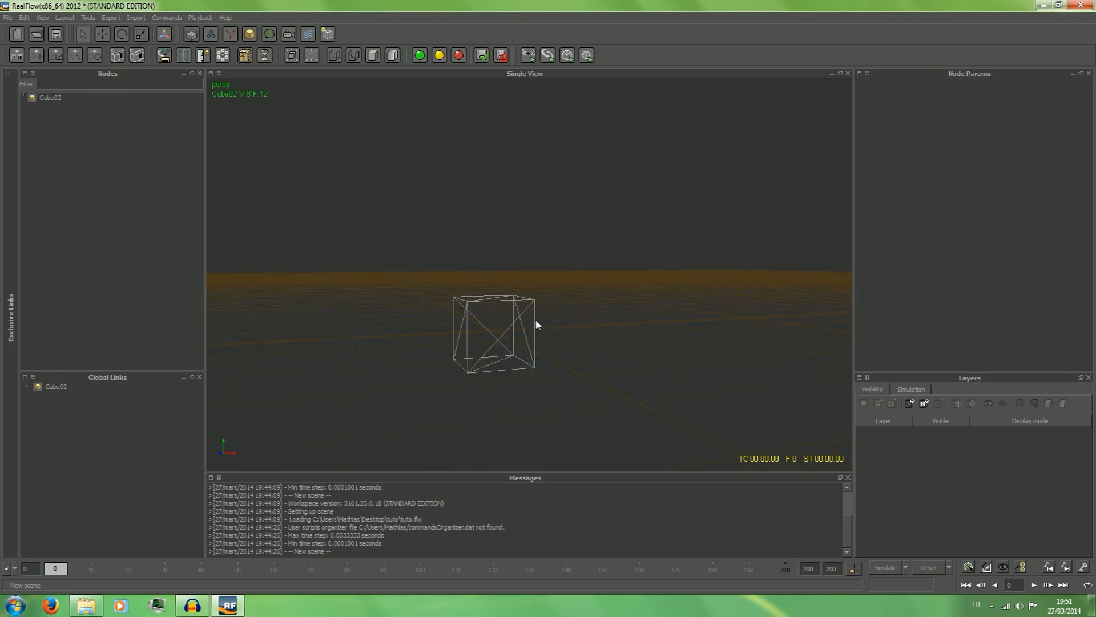
{"action": "scroll", "coordinate": [536, 323], "scroll_direction": "up", "scroll_amount": 5}
{"action": "scroll", "coordinate": [536, 322], "scroll_direction": "down", "scroll_amount": 3}
{"action": "scroll", "coordinate": [535, 321], "scroll_direction": "down", "scroll_amount": 6}
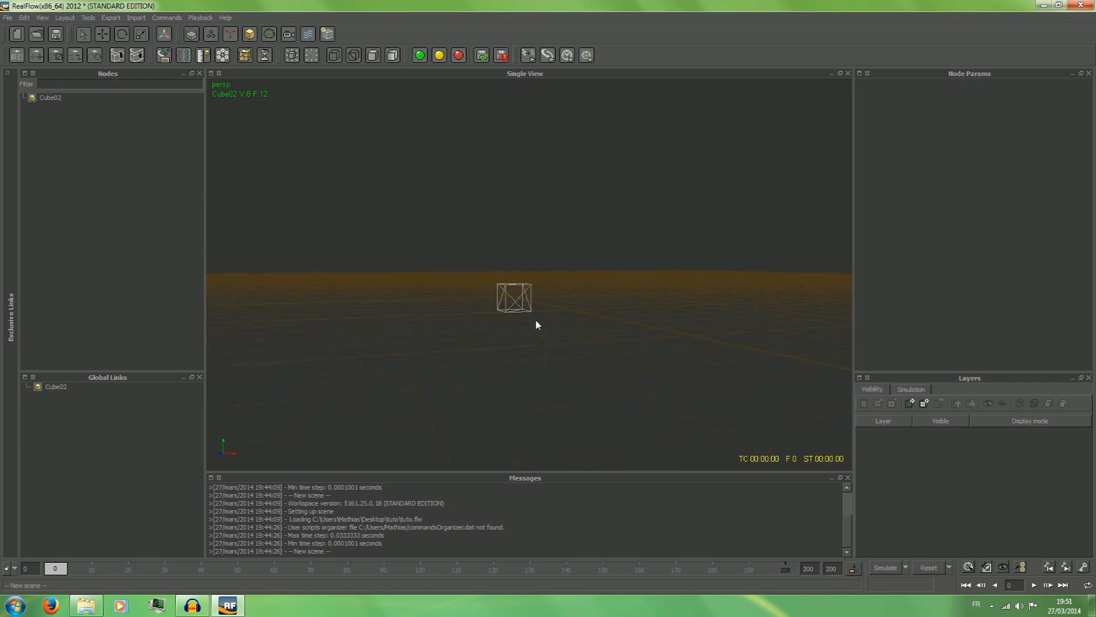
{"action": "scroll", "coordinate": [535, 320], "scroll_direction": "up", "scroll_amount": 4}
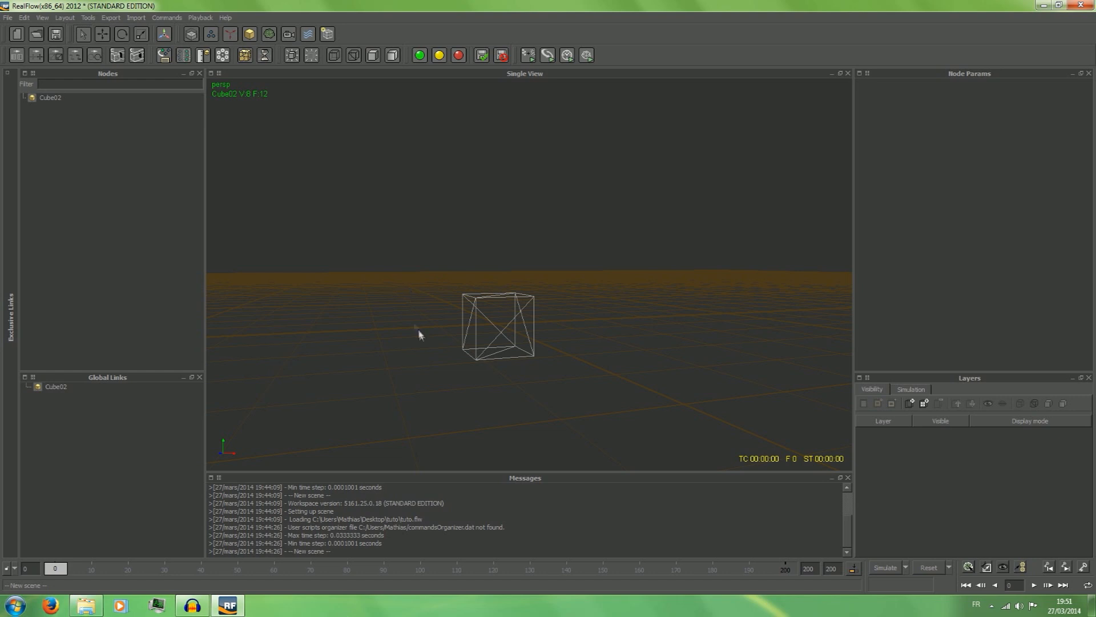
Delete the cube from the scene and close RealFlow.
{"action": "left_click", "coordinate": [67, 97]}
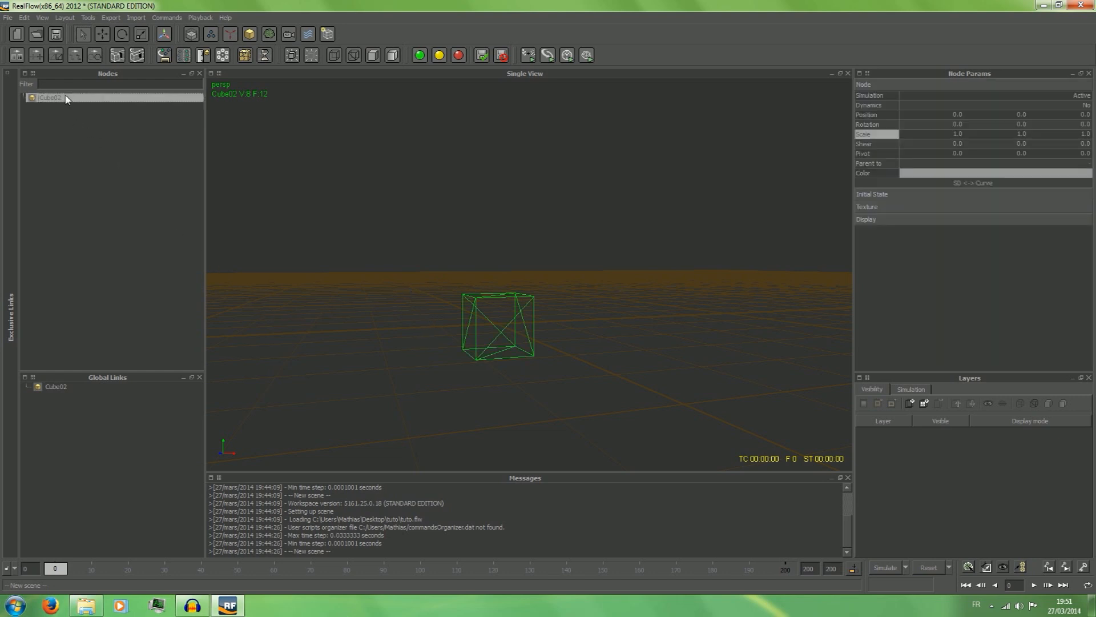
{"action": "right_click", "coordinate": [66, 98]}
{"action": "left_click", "coordinate": [85, 113]}
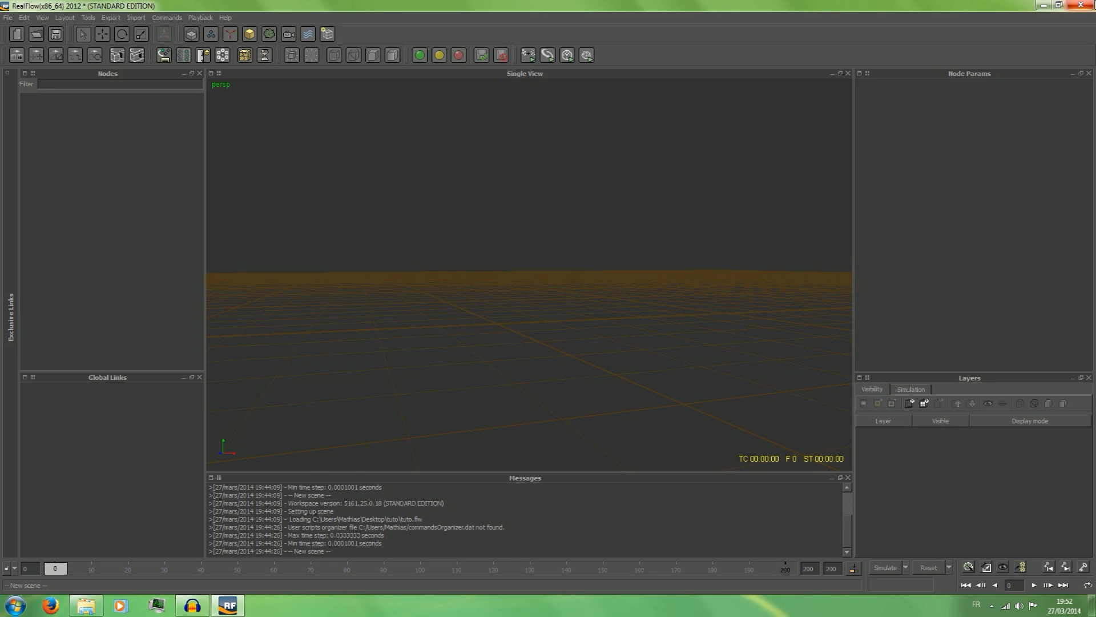
{"action": "left_click", "coordinate": [1081, 5]}
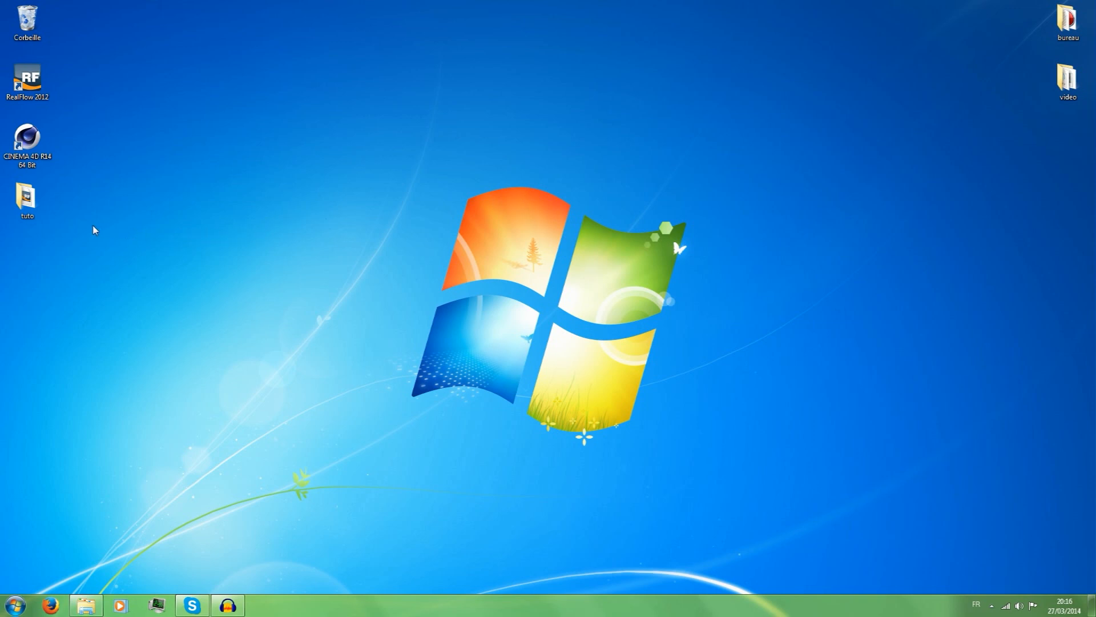
Check the contents of the tuto project folder on the desktop, close it, and launch CINEMA 4D R14 64 Bit.
{"action": "double_click", "coordinate": [34, 197]}
{"action": "left_click", "coordinate": [916, 40]}
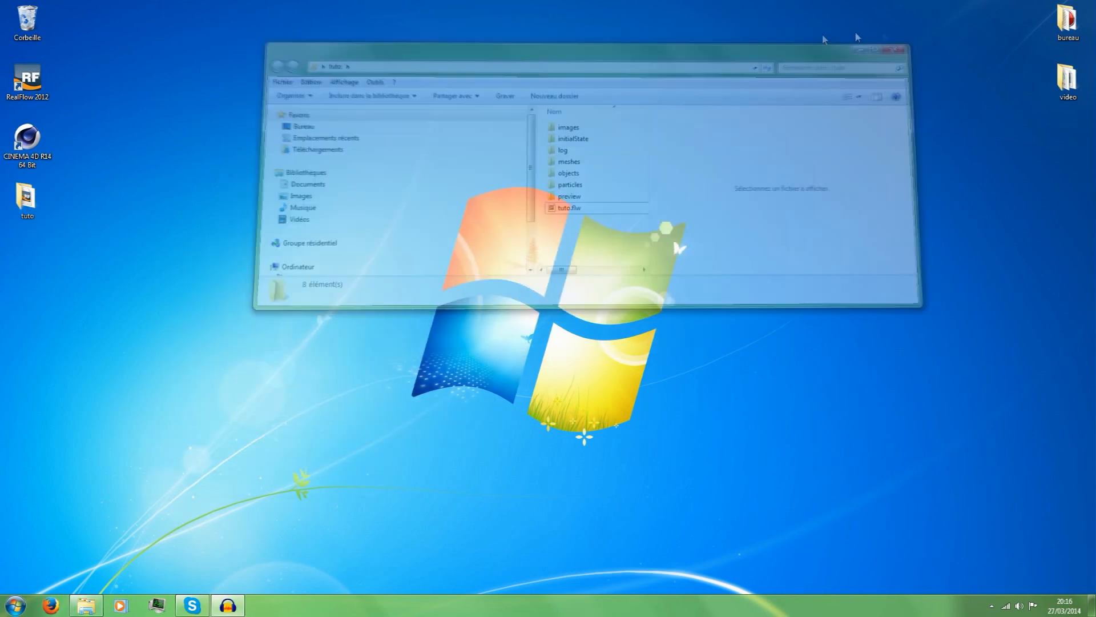
{"action": "left_click", "coordinate": [173, 183]}
{"action": "double_click", "coordinate": [24, 137]}
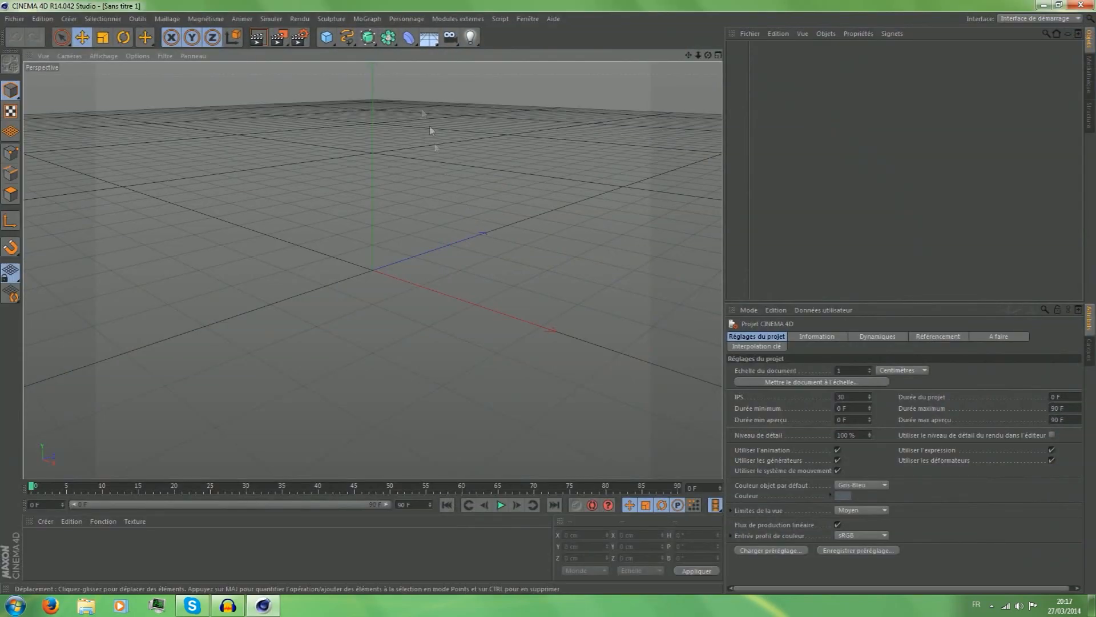
{"action": "double_click", "coordinate": [402, 9]}
{"action": "mouse_move", "coordinate": [398, 9]}
{"action": "left_mouse_down"}
{"action": "mouse_move", "coordinate": [406, 47]}
{"action": "mouse_move", "coordinate": [408, 0]}
{"action": "left_mouse_up"}
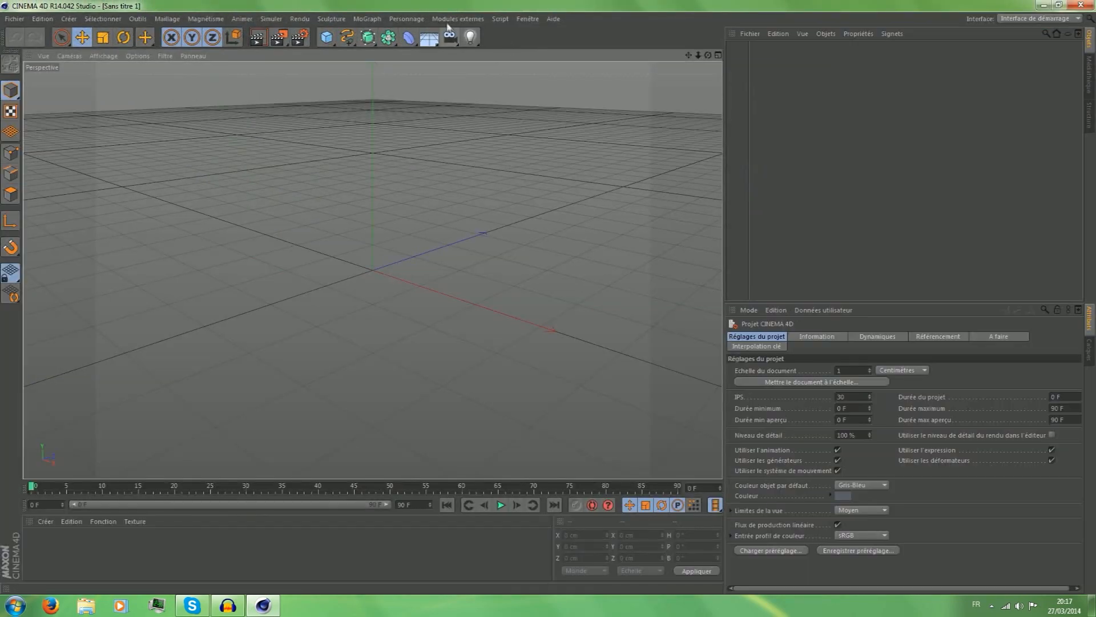
Add a MoGraph MoTexte object and set its text to TUTO.
{"action": "left_click", "coordinate": [367, 18]}
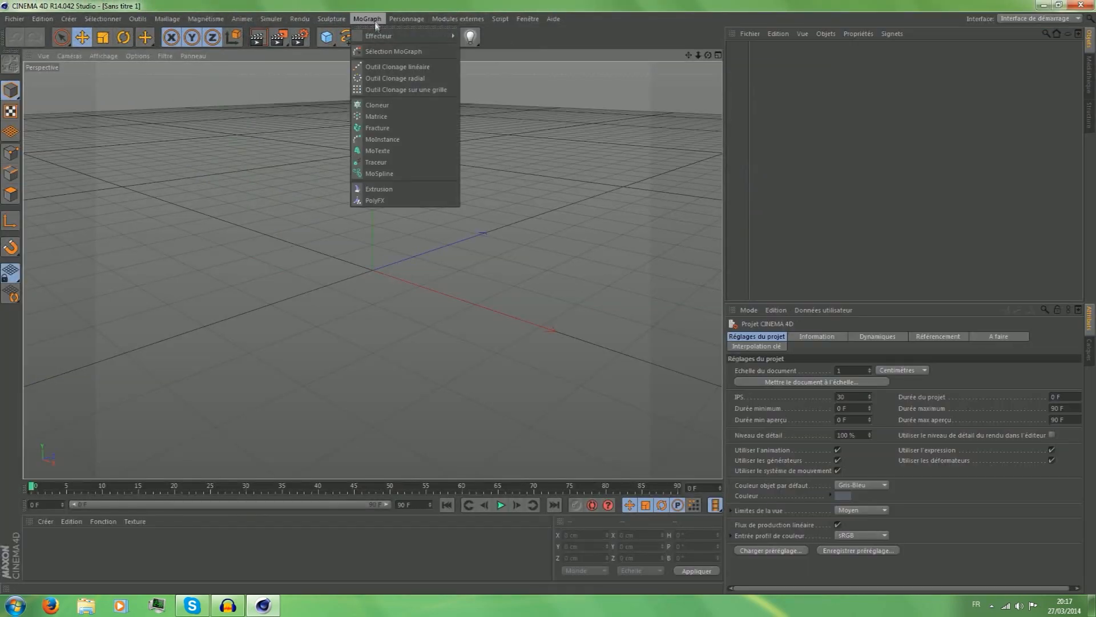
{"action": "left_click", "coordinate": [381, 153]}
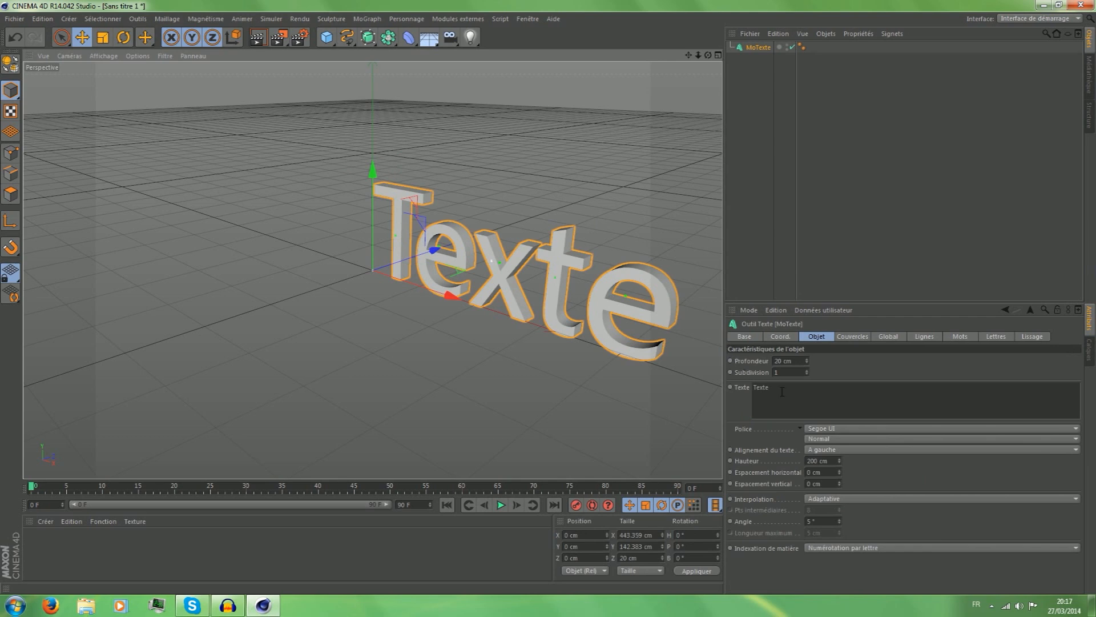
{"action": "double_click", "coordinate": [782, 392]}
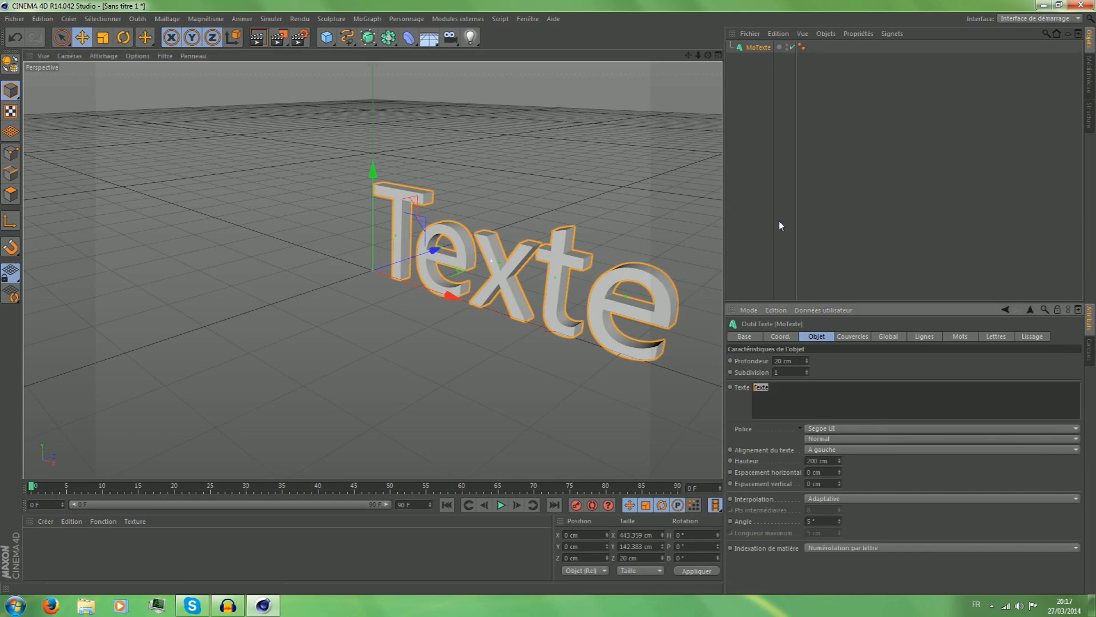
{"action": "type", "text": "TUTO"}
{"action": "left_click_drag", "start_coordinate": [826, 394], "coordinate": [610, 331]}
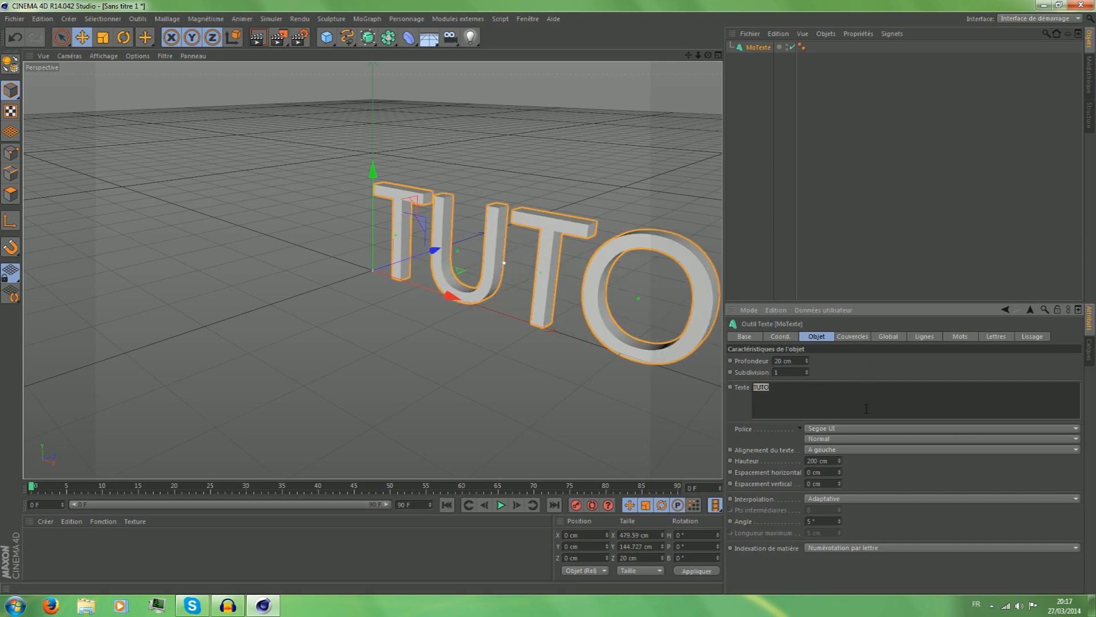
Set the font of the TUTO text to Agency FB.
{"action": "left_click", "coordinate": [828, 428]}
{"action": "scroll", "coordinate": [857, 252], "scroll_direction": "up", "scroll_amount": 10}
{"action": "scroll", "coordinate": [854, 253], "scroll_direction": "up", "scroll_amount": 20}
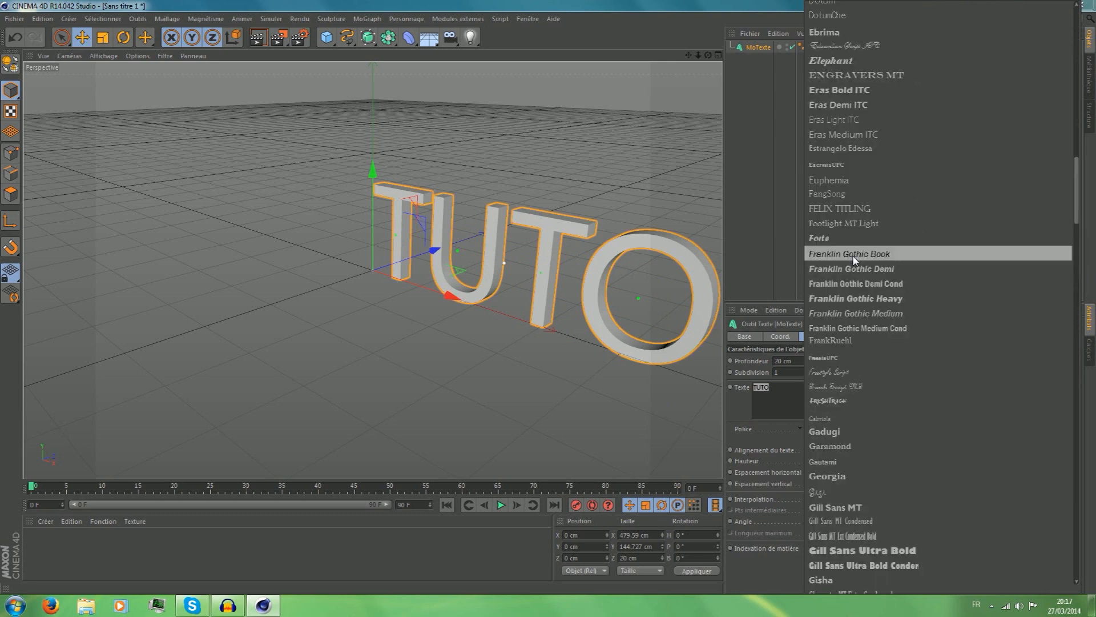
{"action": "left_click", "coordinate": [855, 260]}
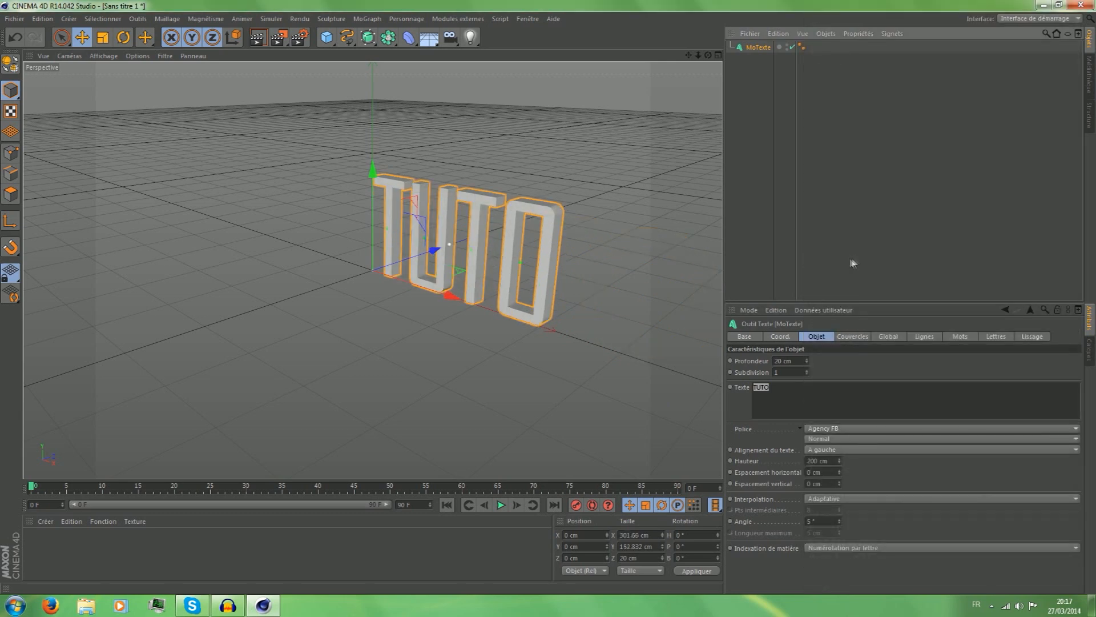
Set the height of the TUTO text to 210 cm and deselect it.
{"action": "left_click_drag", "start_coordinate": [708, 54], "coordinate": [707, 59]}
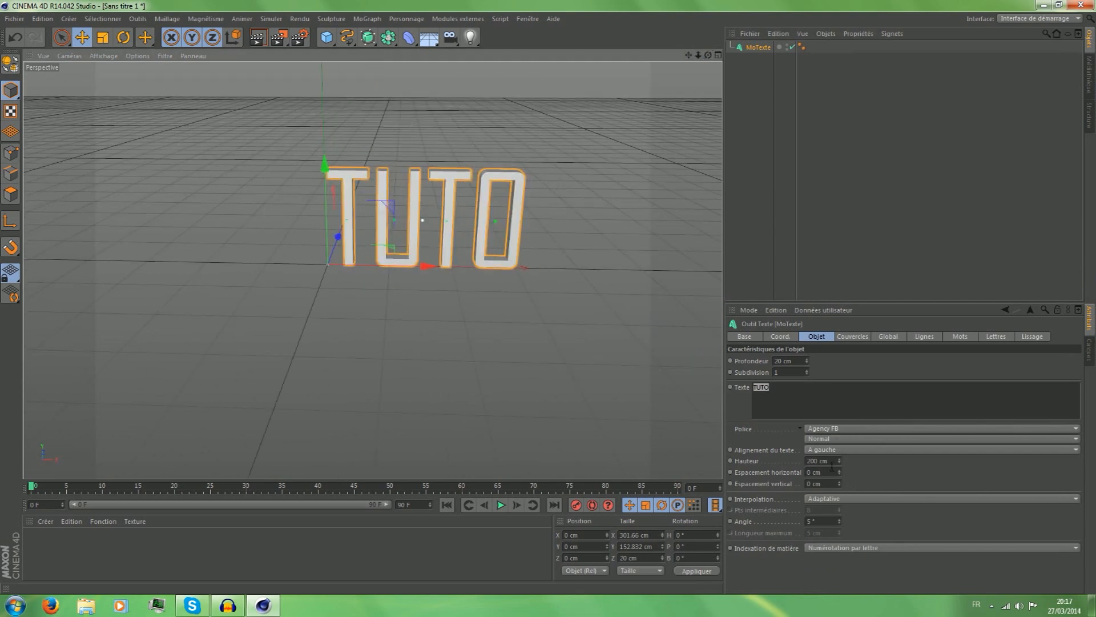
{"action": "left_click", "coordinate": [828, 462]}
{"action": "scroll", "coordinate": [829, 463], "scroll_direction": "up", "scroll_amount": 10}
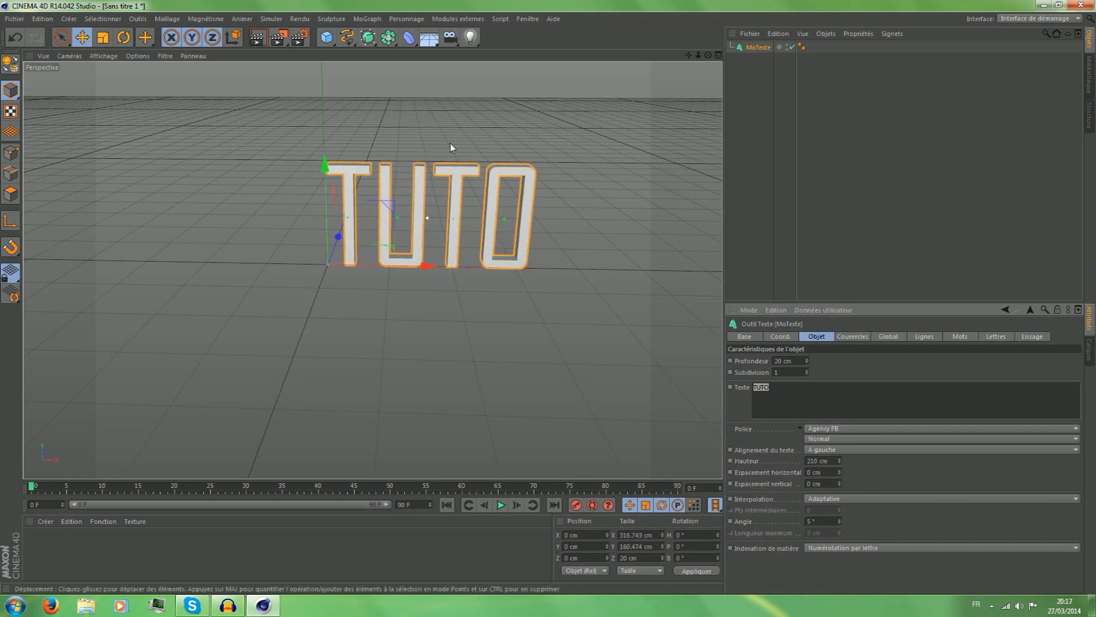
{"action": "left_click", "coordinate": [487, 121]}
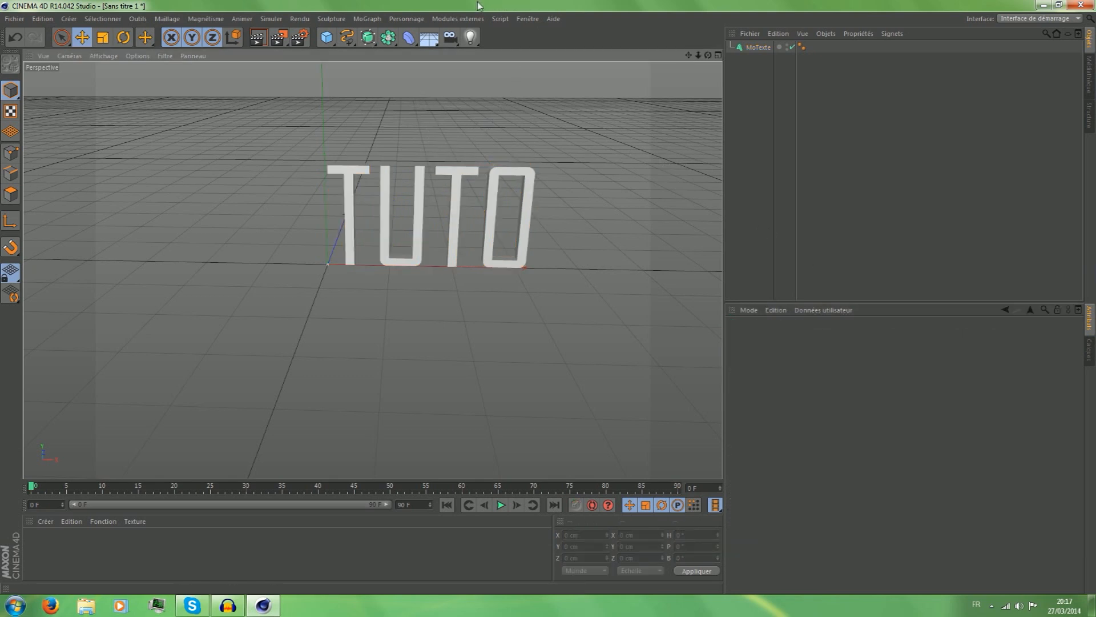
{"action": "left_click", "coordinate": [351, 221]}
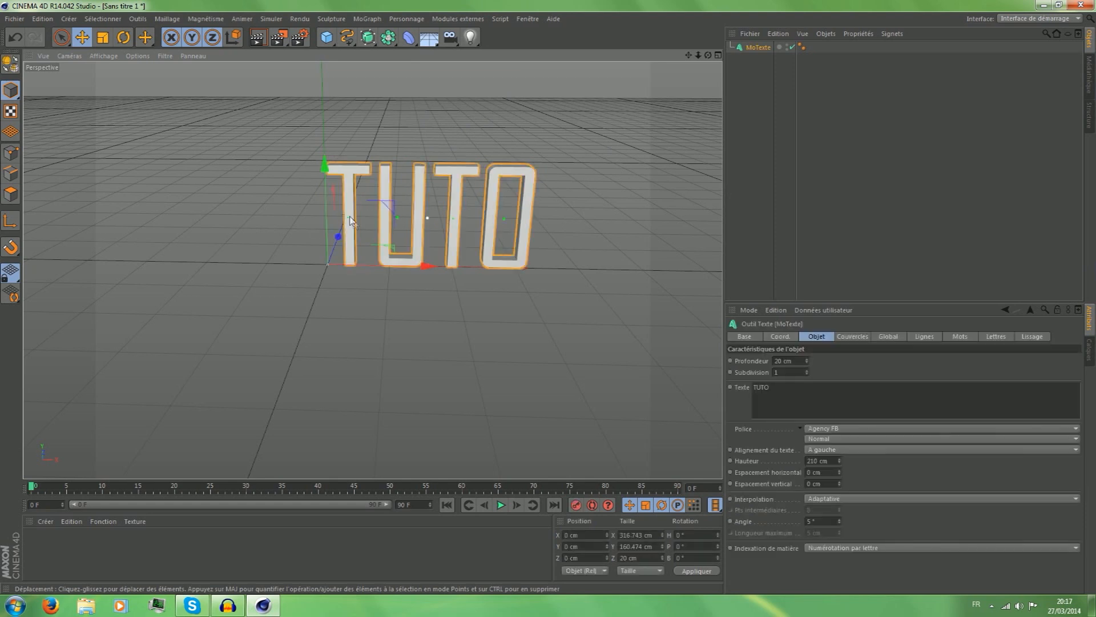
{"action": "left_click", "coordinate": [766, 191]}
{"action": "left_click", "coordinate": [534, 181]}
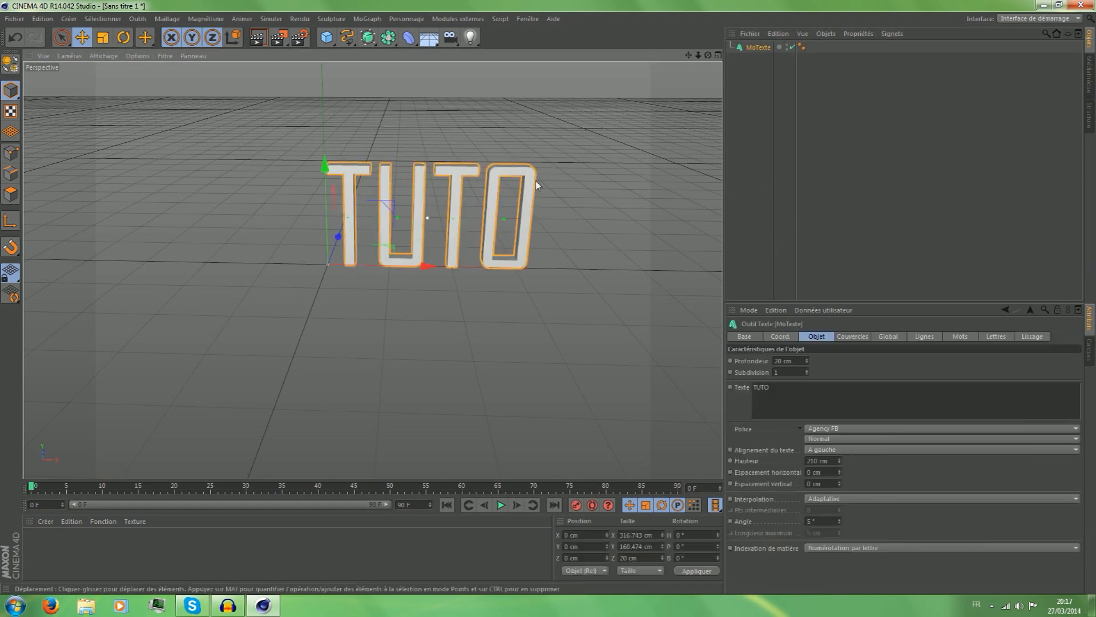
{"action": "left_click", "coordinate": [595, 242]}
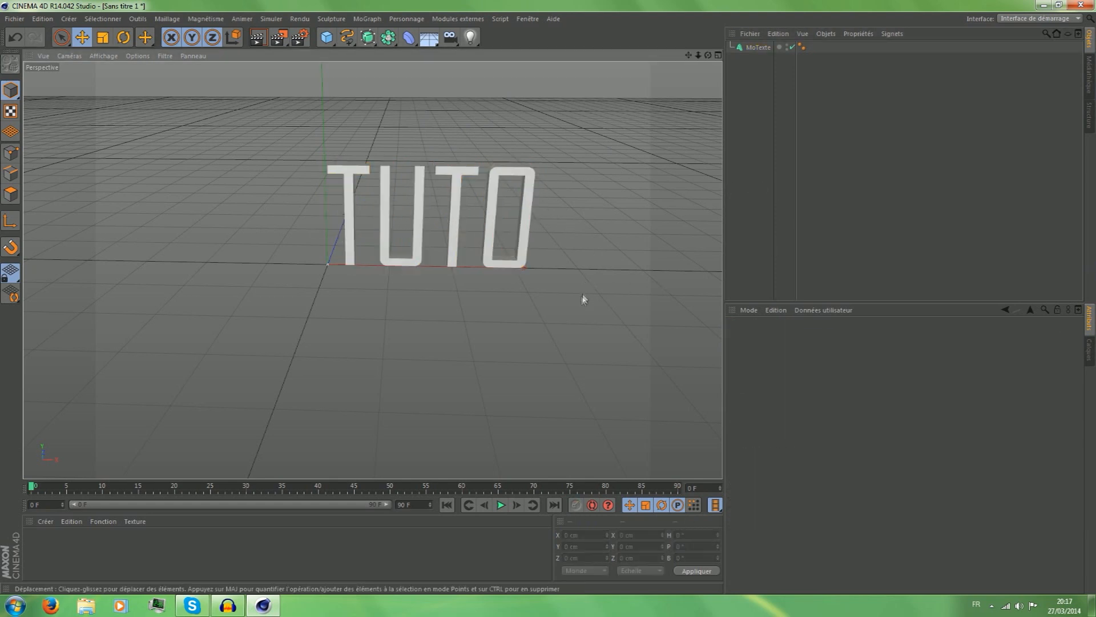
{"action": "left_click", "coordinate": [363, 174]}
{"action": "left_click", "coordinate": [408, 106]}
{"action": "left_click", "coordinate": [326, 37]}
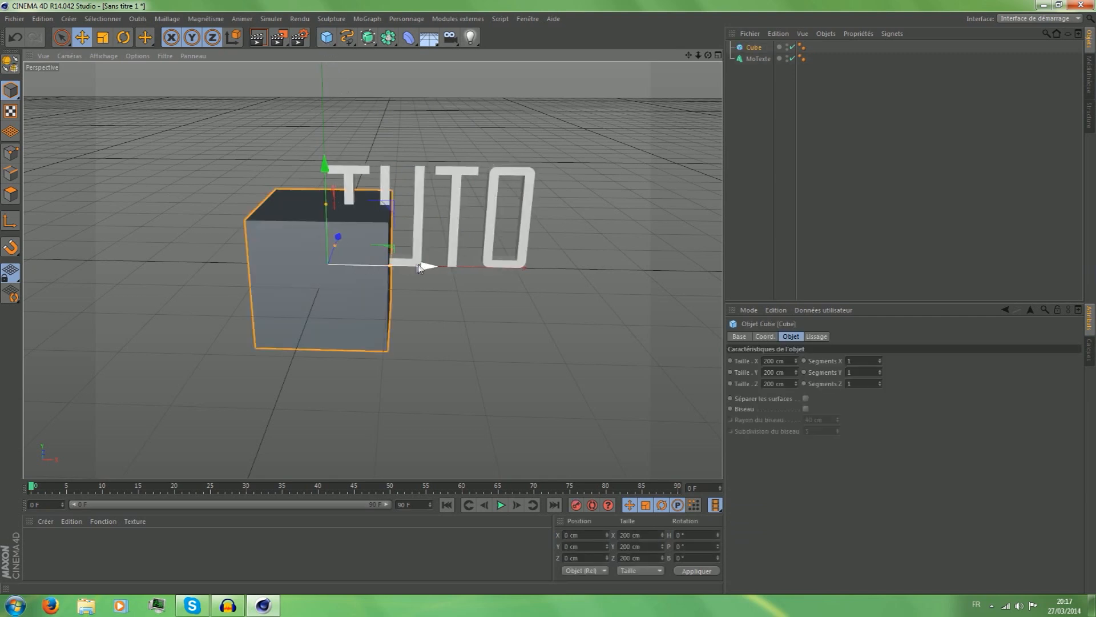
{"action": "left_click_drag", "start_coordinate": [427, 266], "coordinate": [356, 265]}
{"action": "key", "text": "Delete"}
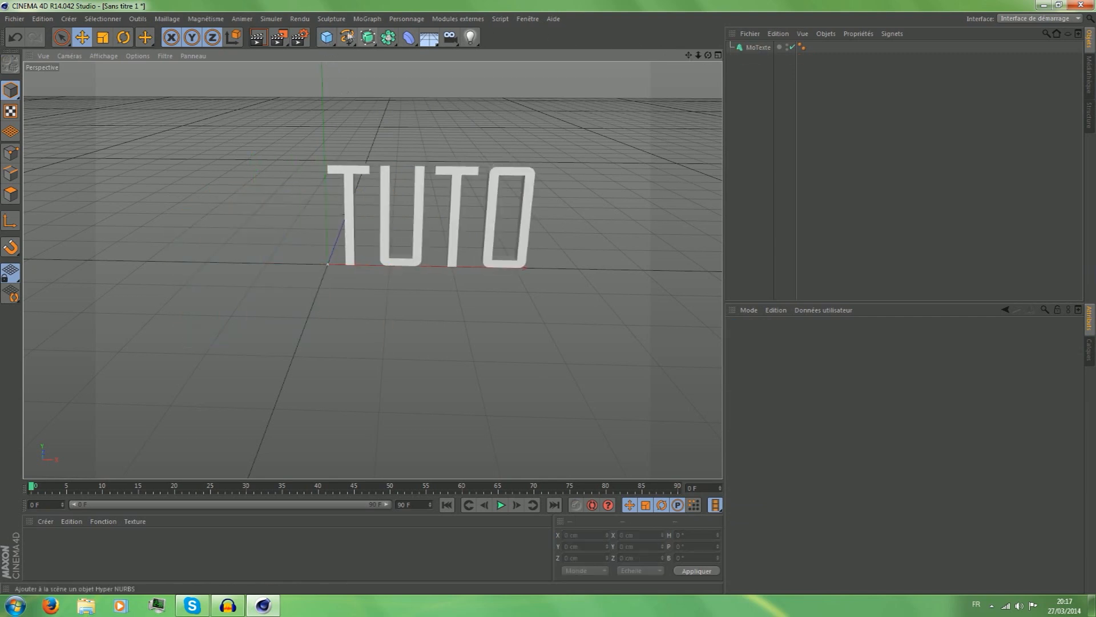
Add a pyramid and move it up and beside the text's first letter, to about X -126 cm and Y 142 cm.
{"action": "left_click", "coordinate": [326, 37]}
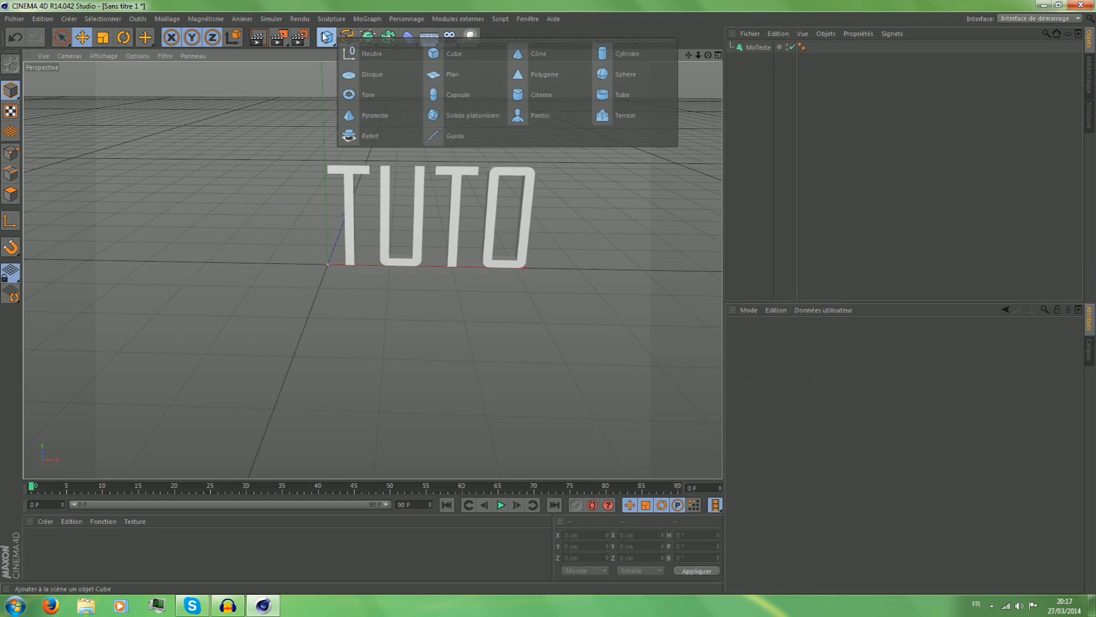
{"action": "left_click", "coordinate": [391, 114]}
{"action": "left_click_drag", "start_coordinate": [324, 165], "coordinate": [324, 72]}
{"action": "left_click_drag", "start_coordinate": [419, 189], "coordinate": [335, 189]}
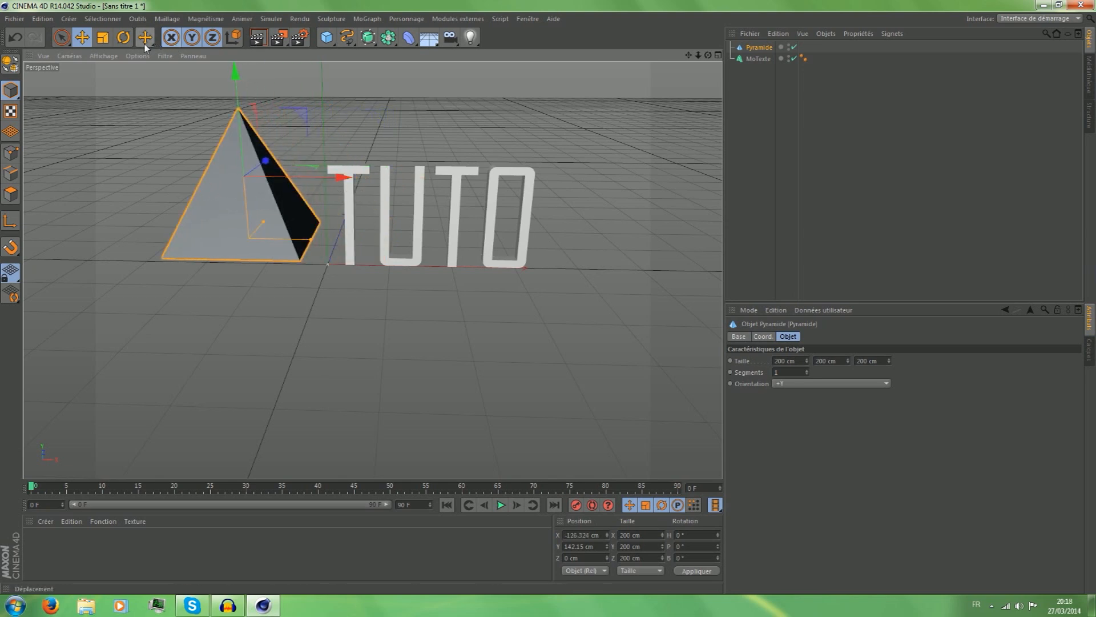
Scale the pyramid uniformly to about 134 cm and lower it to about Y 98.5 cm.
{"action": "left_click", "coordinate": [101, 37]}
{"action": "left_click_drag", "start_coordinate": [316, 117], "coordinate": [239, 231]}
{"action": "left_click", "coordinate": [82, 37]}
{"action": "left_click_drag", "start_coordinate": [235, 92], "coordinate": [234, 120]}
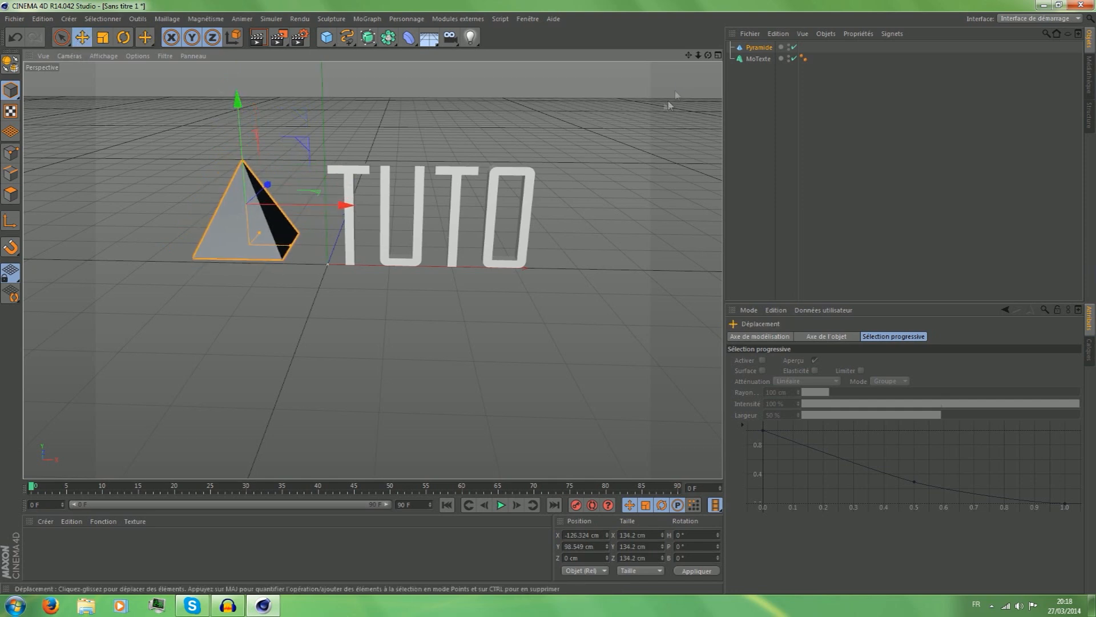
{"action": "left_click", "coordinate": [45, 58]}
{"action": "left_click", "coordinate": [47, 59]}
Align the pyramid with the text's baseline in the front view at about X -82 cm and Y 73 cm, then restore the full perspective view.
{"action": "left_click", "coordinate": [718, 55]}
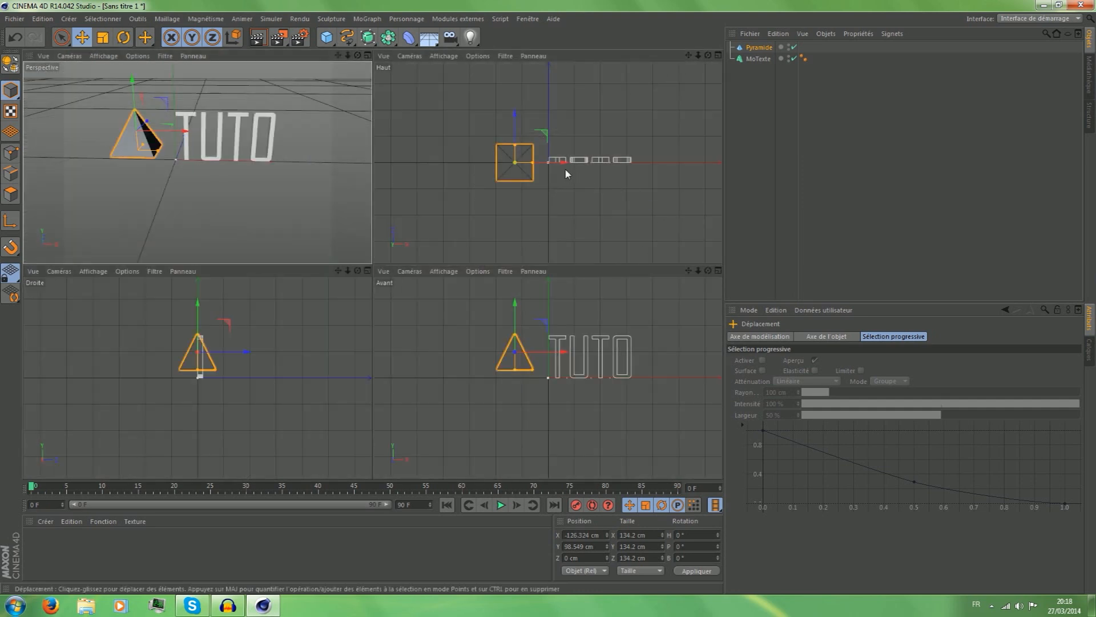
{"action": "scroll", "coordinate": [568, 392], "scroll_direction": "up", "scroll_amount": 3}
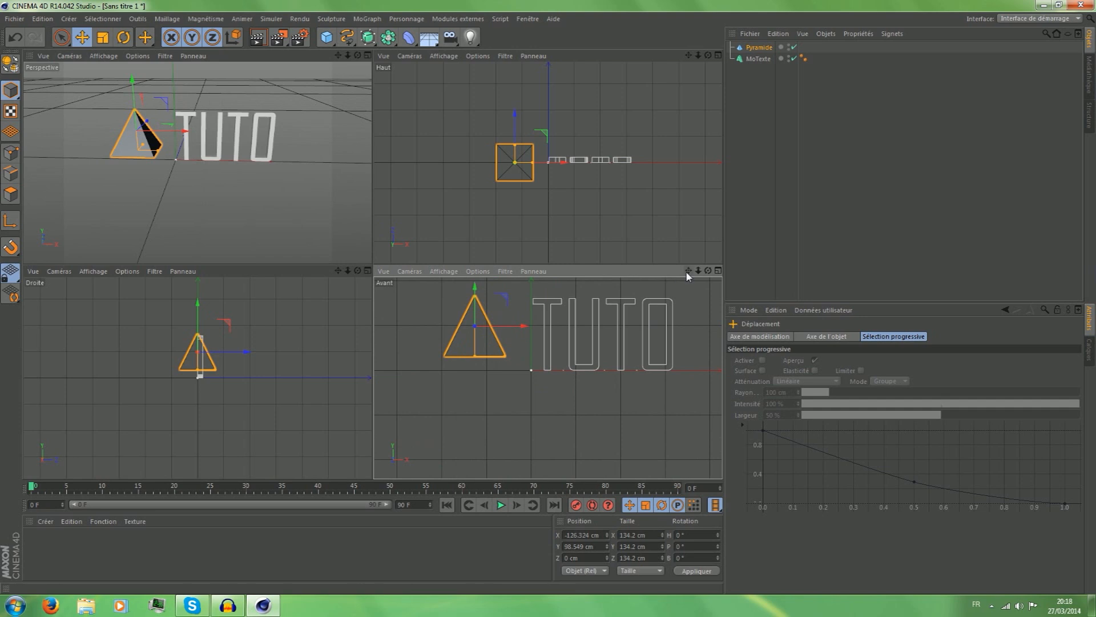
{"action": "left_click_drag", "start_coordinate": [476, 295], "coordinate": [475, 307]}
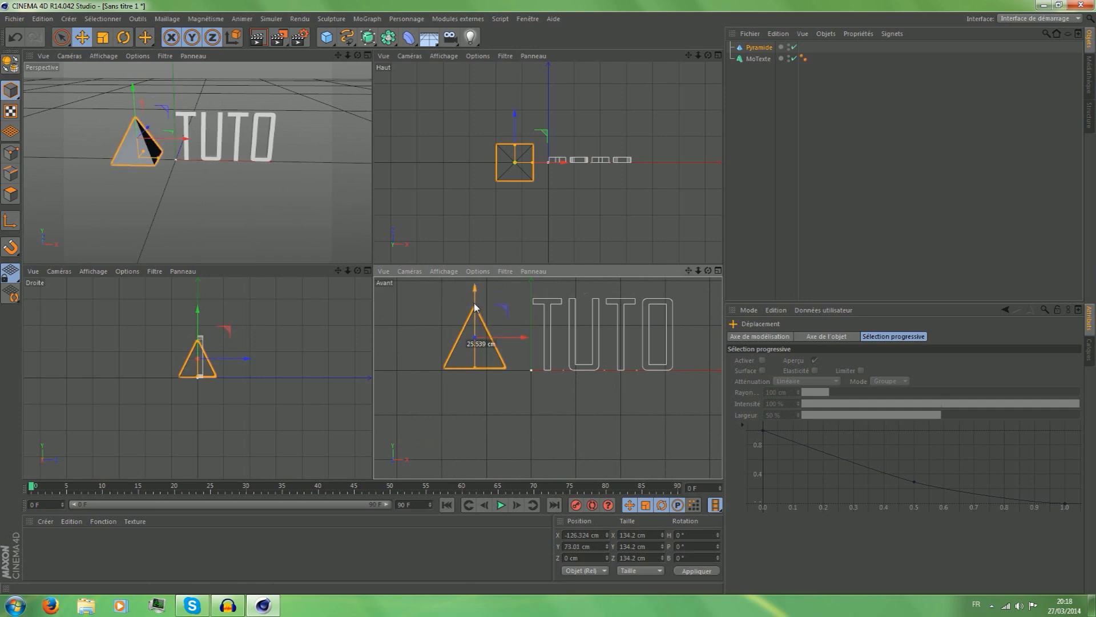
{"action": "left_click_drag", "start_coordinate": [507, 339], "coordinate": [527, 340]}
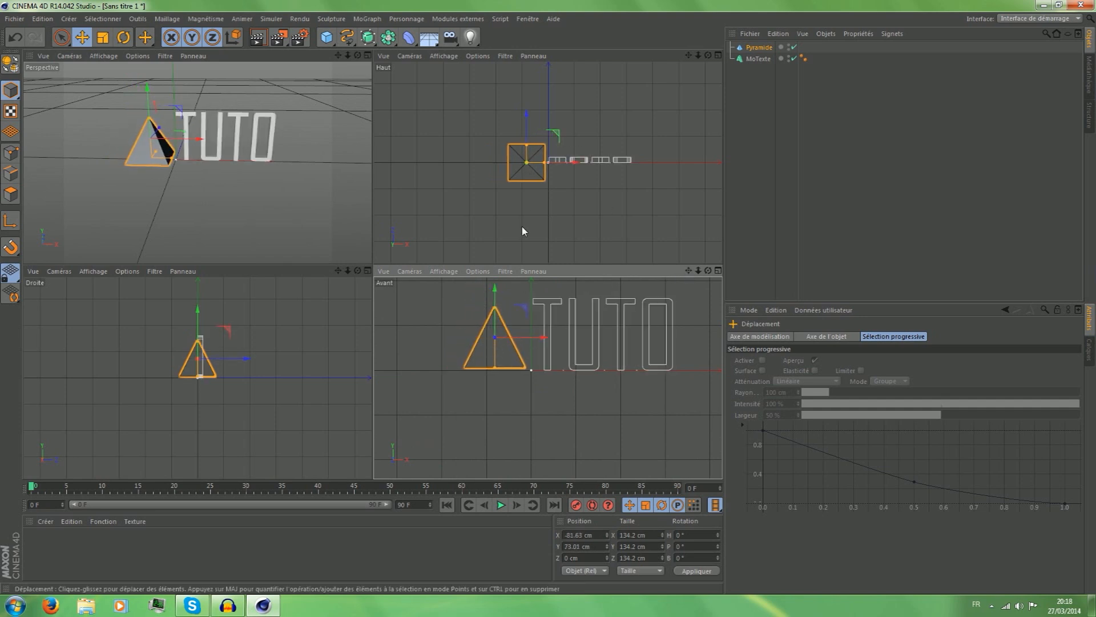
{"action": "left_click", "coordinate": [368, 55]}
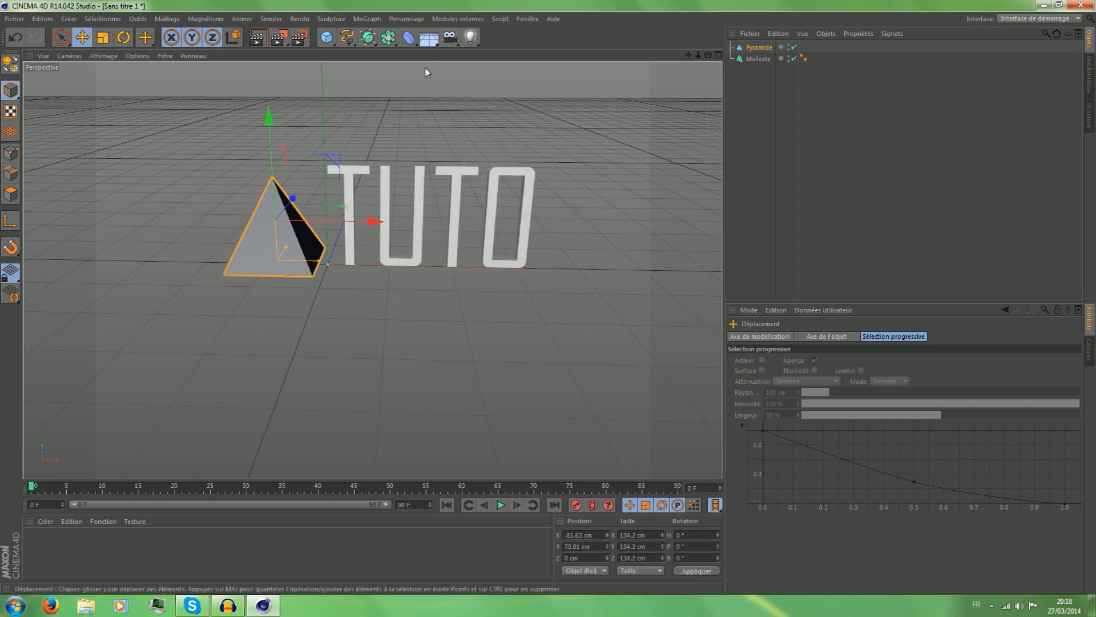
Open the RealFlow SD exporter for the scene and position its window over the viewport.
{"action": "left_click", "coordinate": [442, 21]}
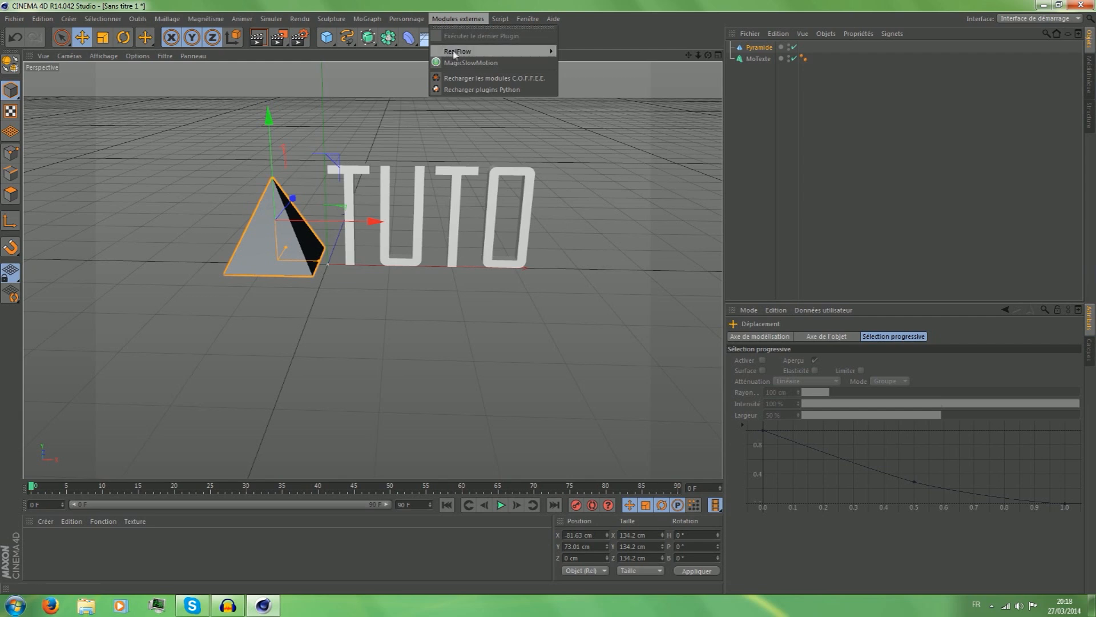
{"action": "mouse_move", "coordinate": [477, 52]}
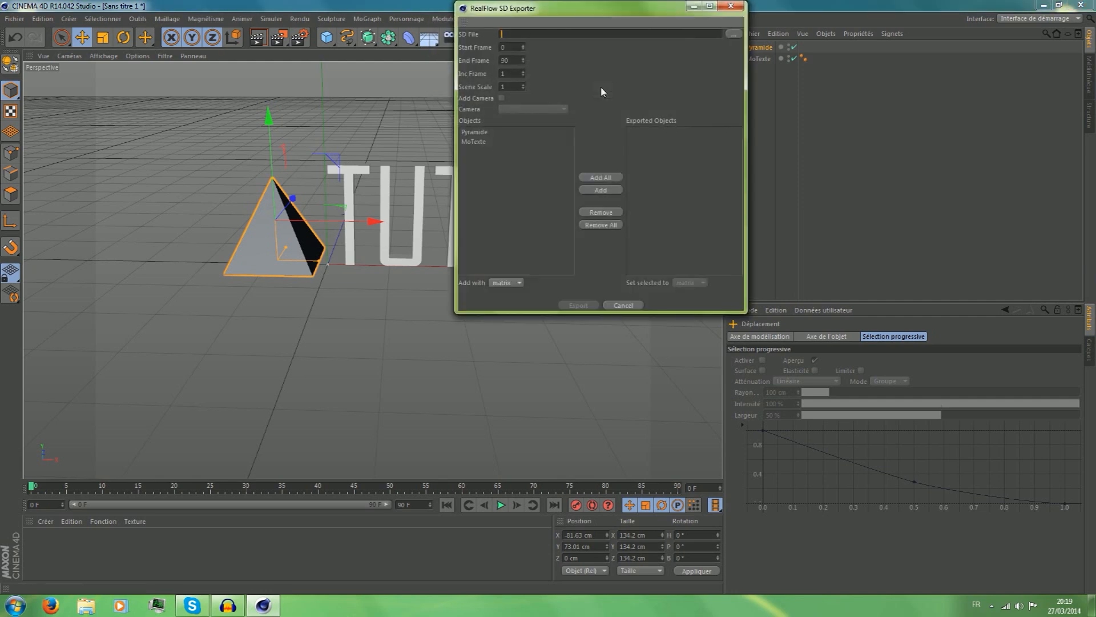
{"action": "double_click", "coordinate": [528, 7]}
{"action": "left_click_drag", "start_coordinate": [493, 6], "coordinate": [546, 32]}
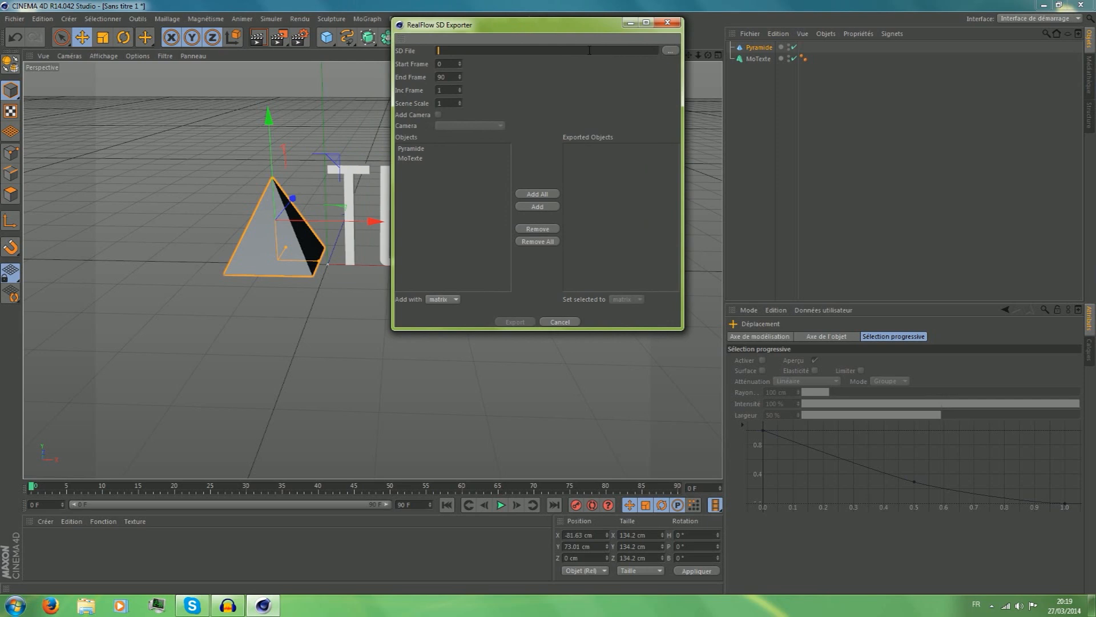
Set the SD output file to "exporter c4d" in the tuto folder on the desktop.
{"action": "left_click", "coordinate": [671, 51]}
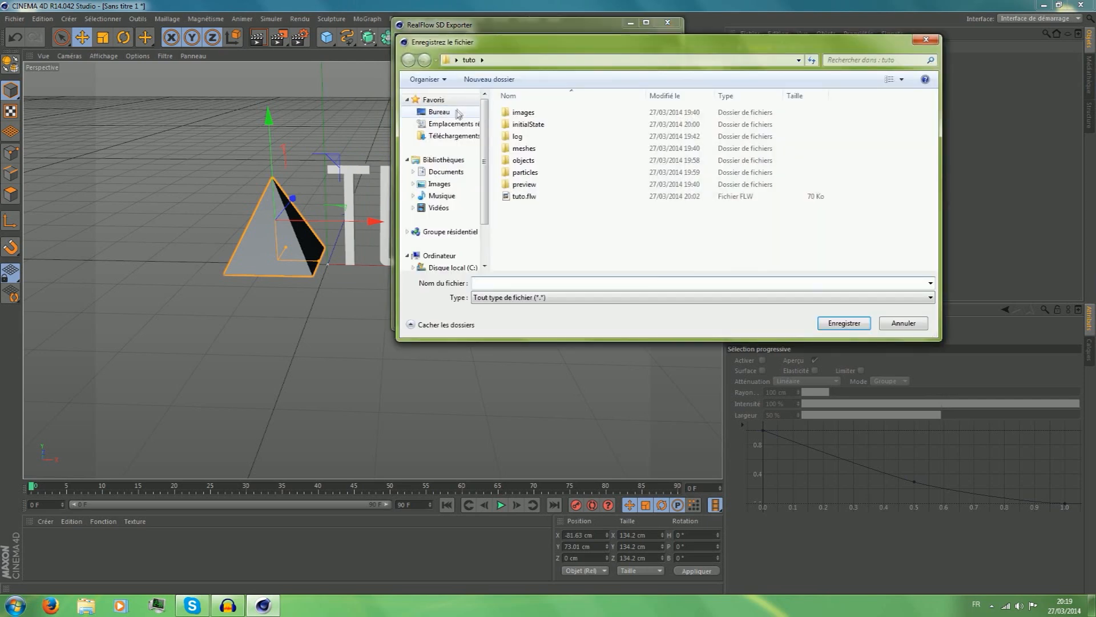
{"action": "left_click", "coordinate": [451, 112]}
{"action": "left_click", "coordinate": [453, 102]}
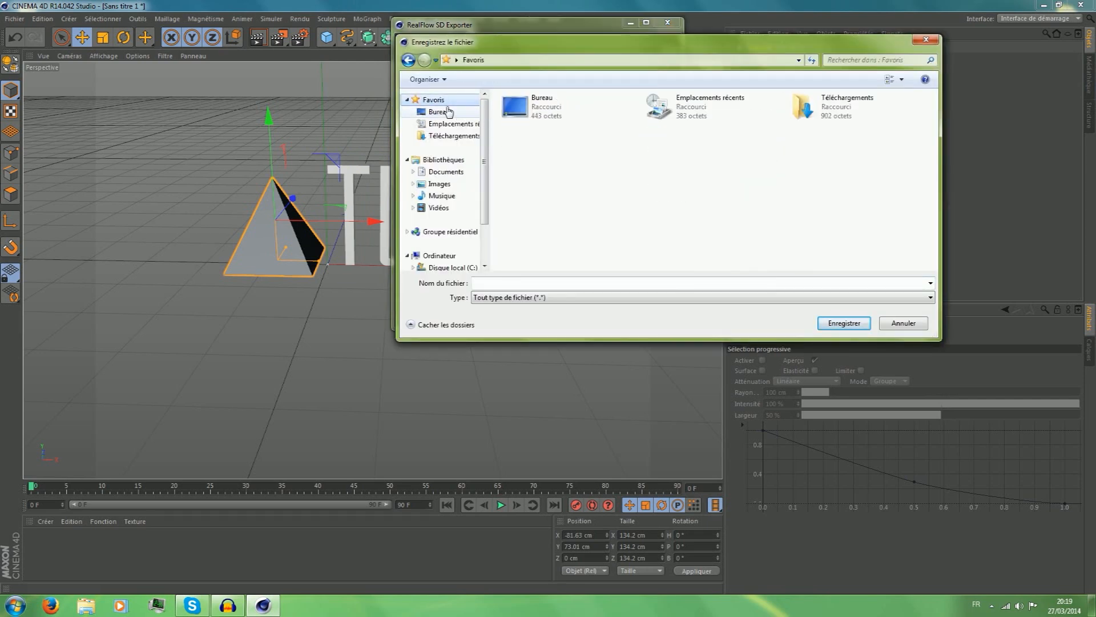
{"action": "left_click", "coordinate": [449, 112]}
{"action": "left_click", "coordinate": [451, 123]}
{"action": "left_click", "coordinate": [452, 112]}
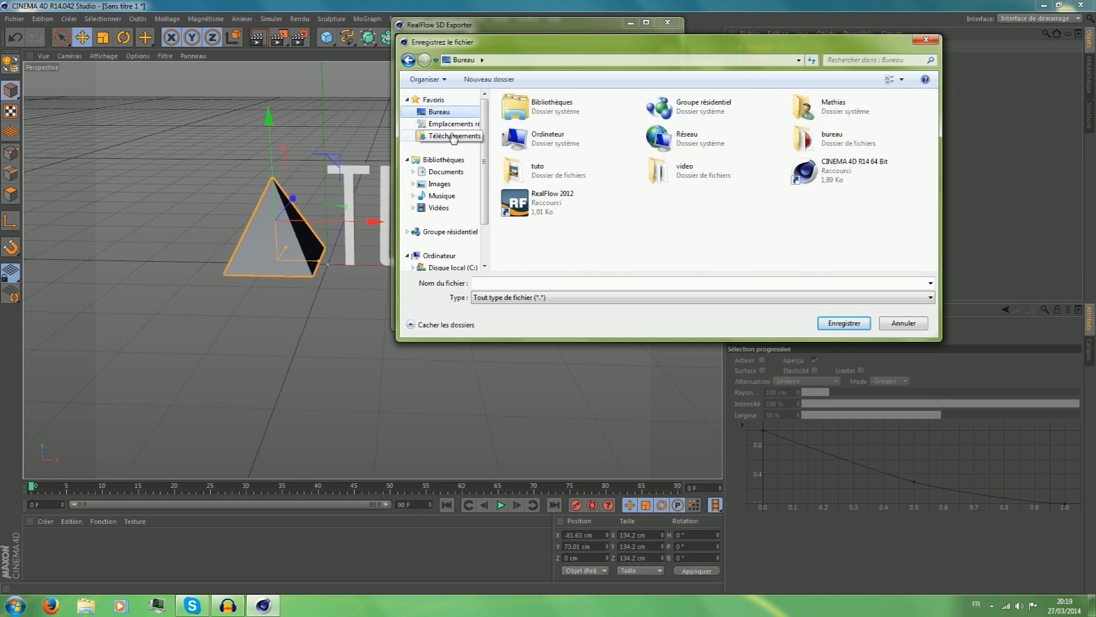
{"action": "left_click", "coordinate": [454, 135]}
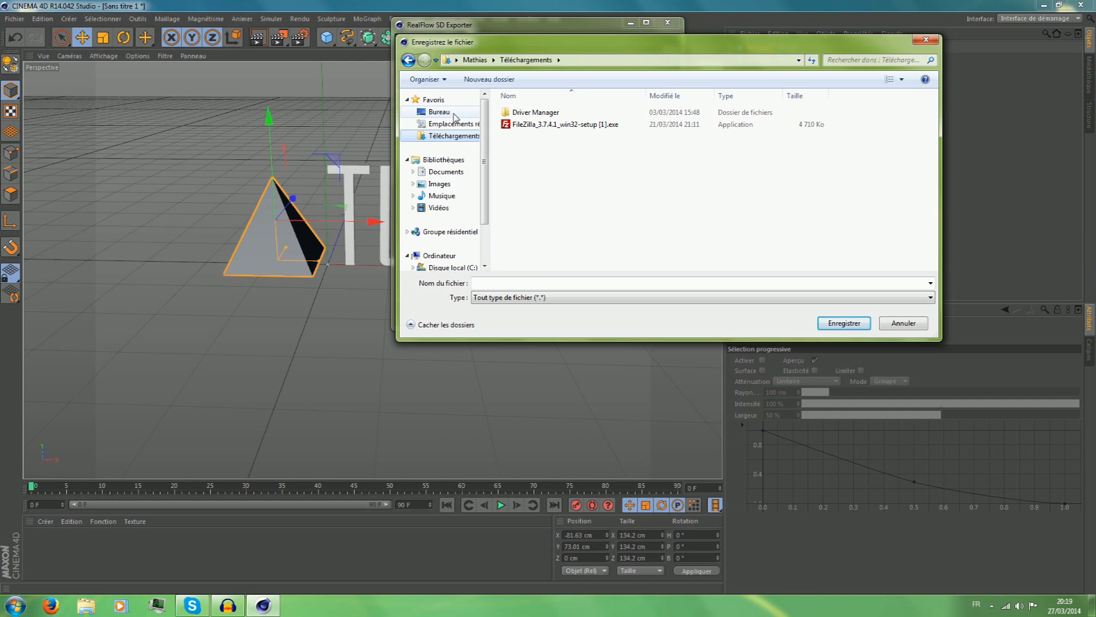
{"action": "left_click", "coordinate": [453, 113]}
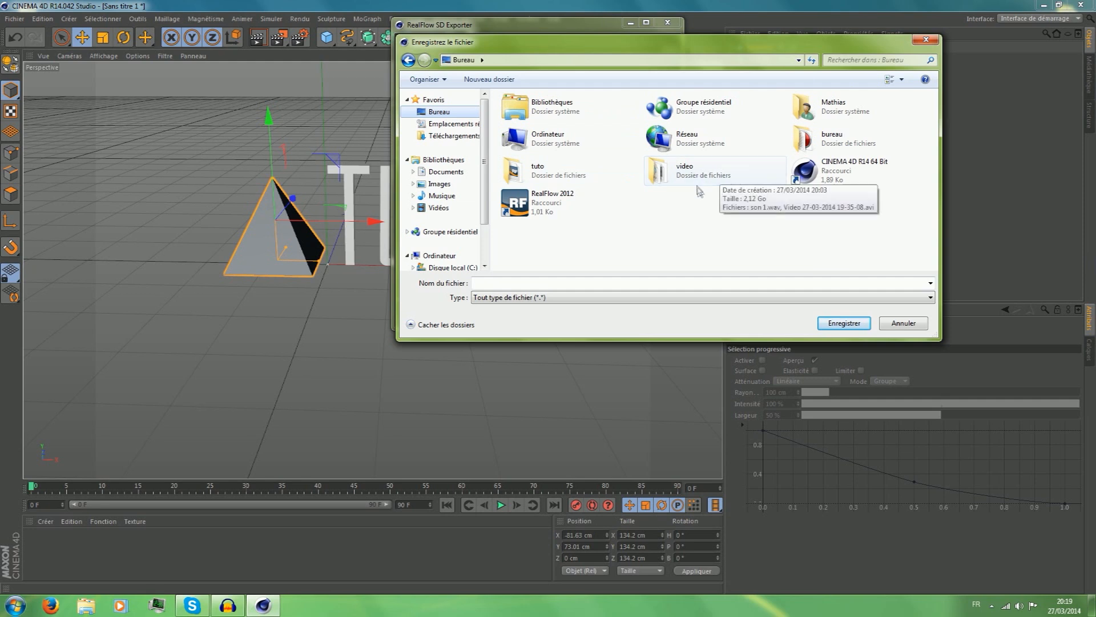
{"action": "double_click", "coordinate": [568, 174]}
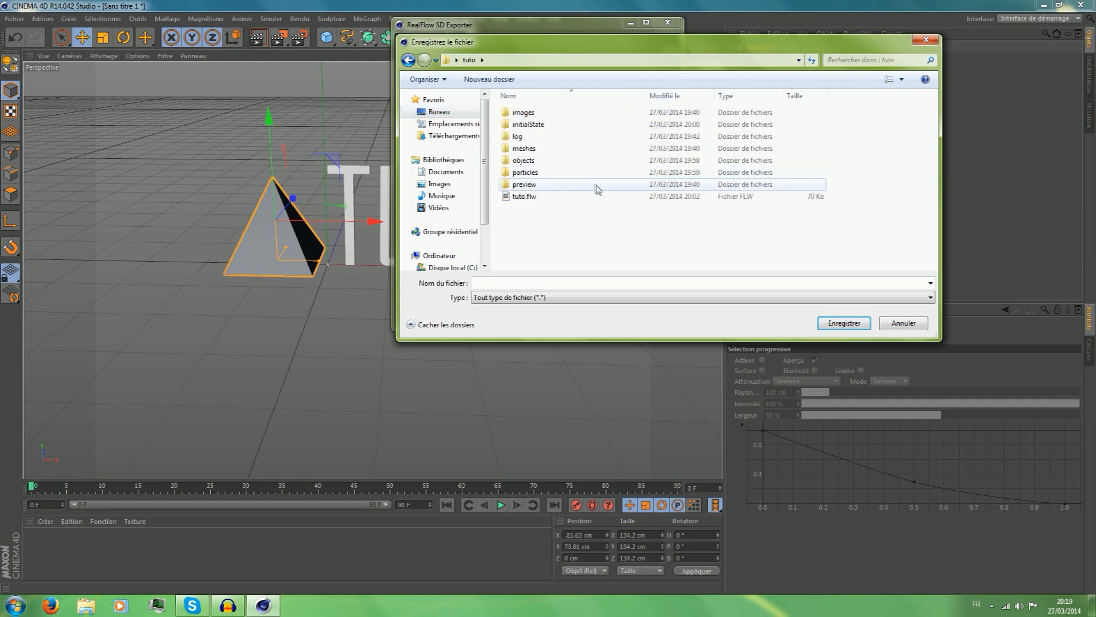
{"action": "left_click", "coordinate": [569, 280]}
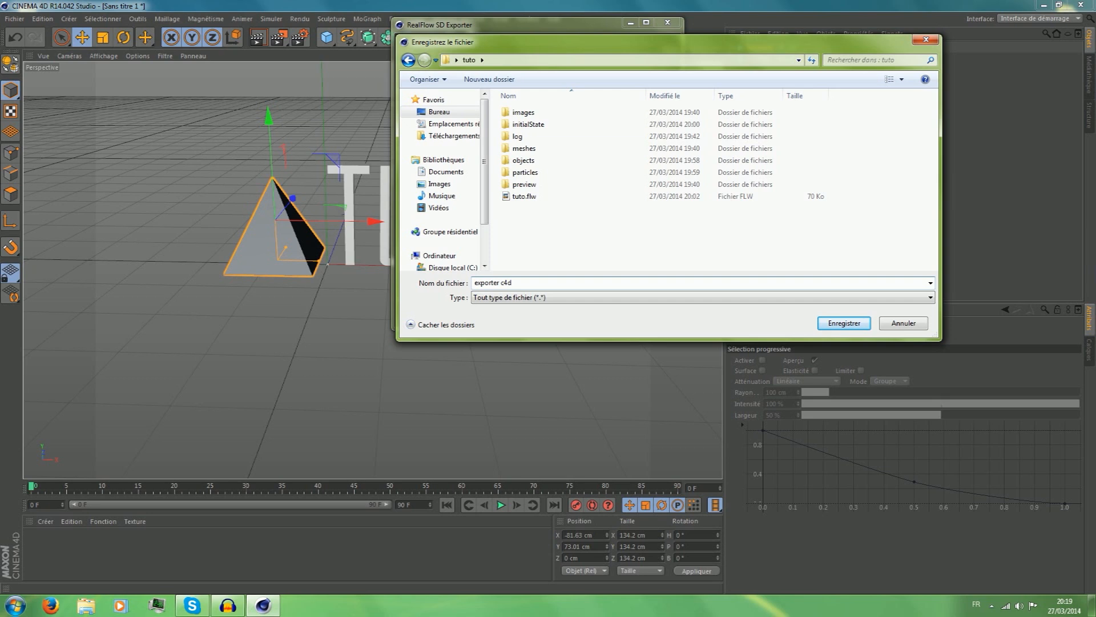
{"action": "left_click", "coordinate": [848, 329]}
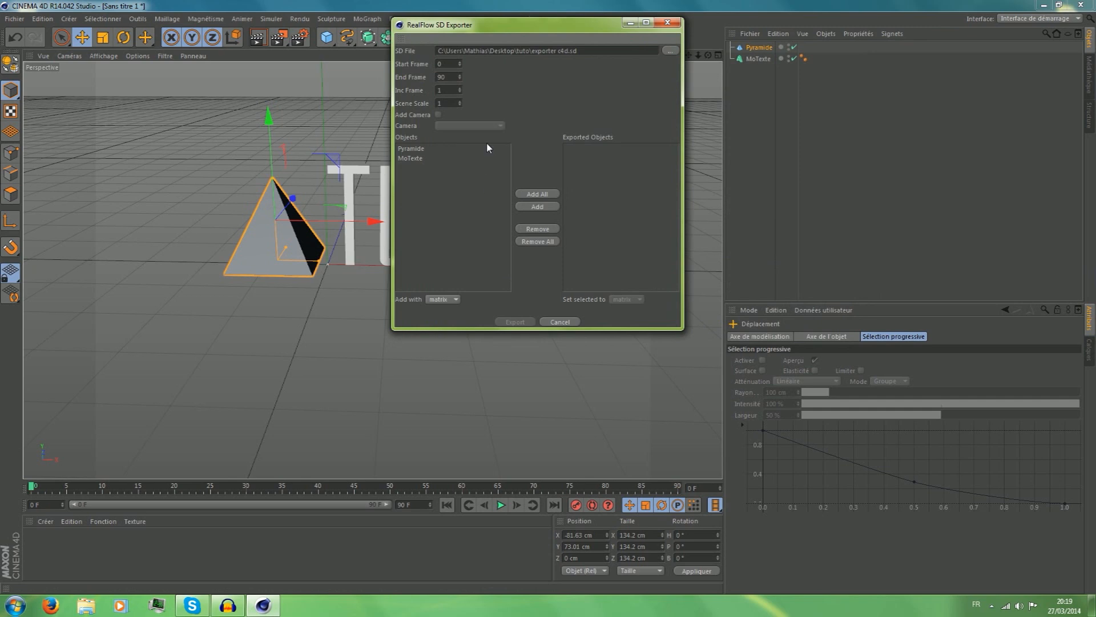
Minimize the exporter and keyframe the pyramid from its start position at frame 0 to about X 413 cm, past the text, at frame 40.
{"action": "left_click_drag", "start_coordinate": [520, 35], "coordinate": [538, 109]}
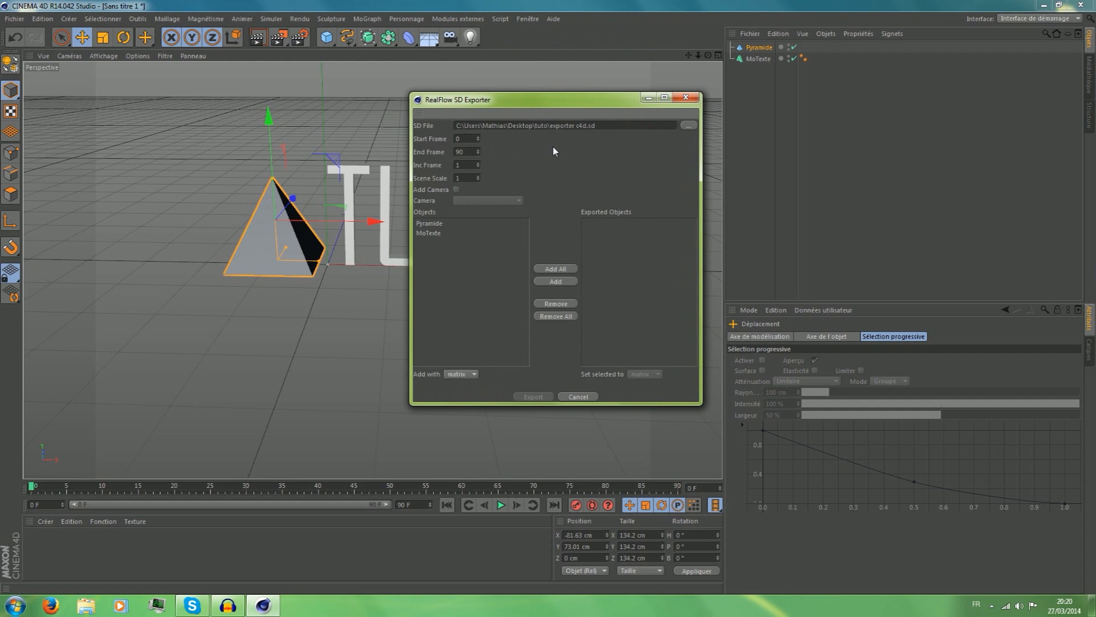
{"action": "left_click", "coordinate": [649, 97]}
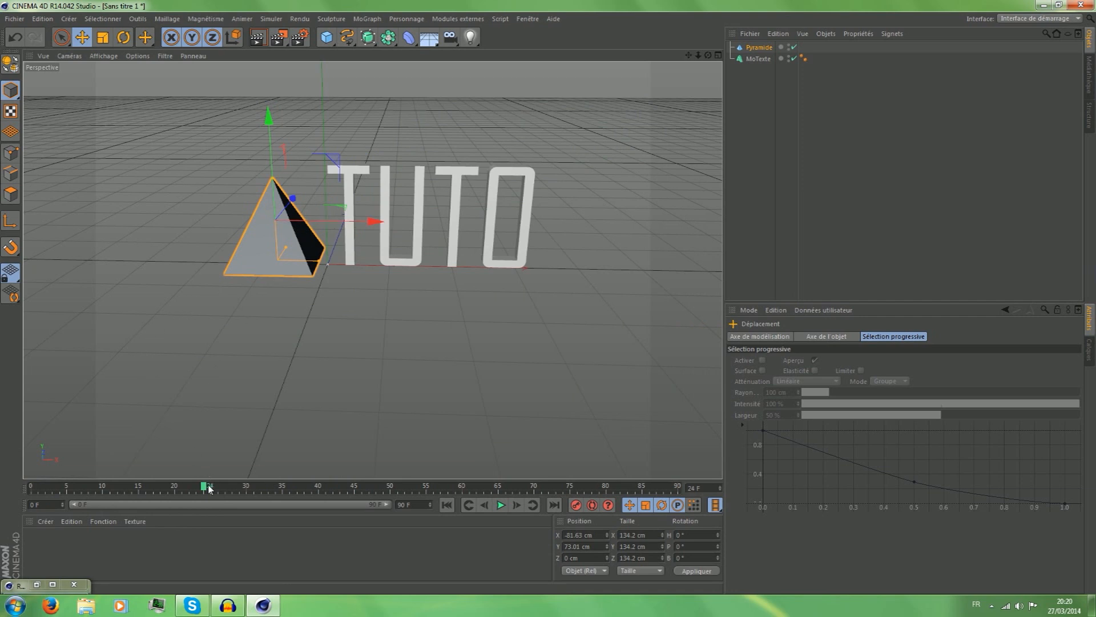
{"action": "left_click_drag", "start_coordinate": [207, 489], "coordinate": [31, 490]}
{"action": "left_click_drag", "start_coordinate": [31, 486], "coordinate": [318, 486]}
{"action": "left_click_drag", "start_coordinate": [275, 219], "coordinate": [591, 222]}
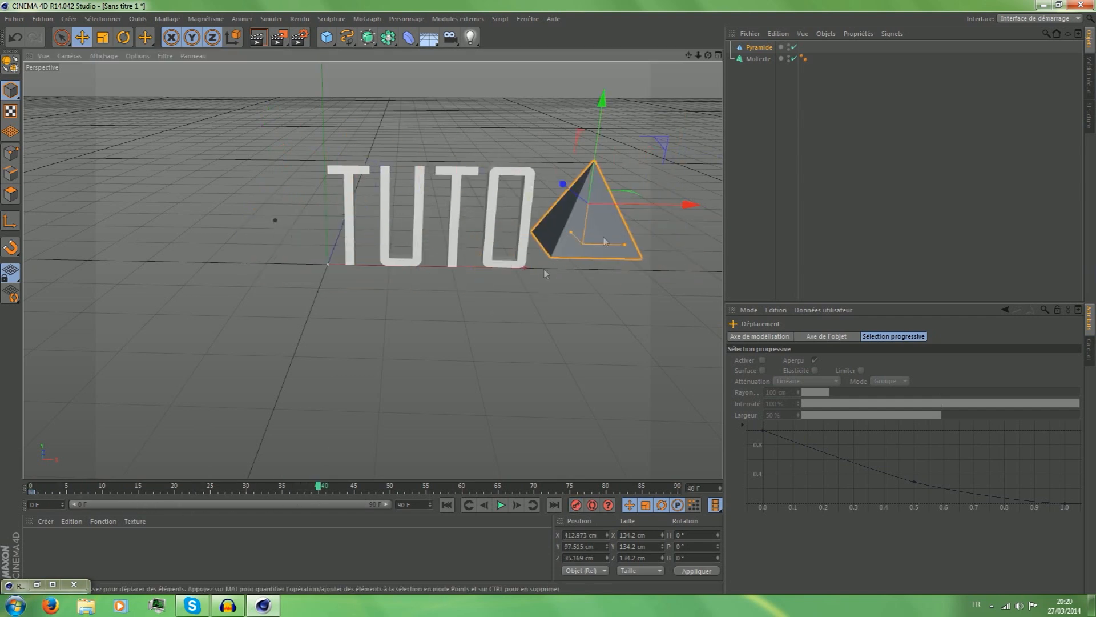
{"action": "left_click", "coordinate": [576, 505]}
{"action": "left_click_drag", "start_coordinate": [318, 486], "coordinate": [31, 487]}
Play back the pyramid's animation, return to frame 0 and undo the keyframed movement.
{"action": "left_click", "coordinate": [501, 505]}
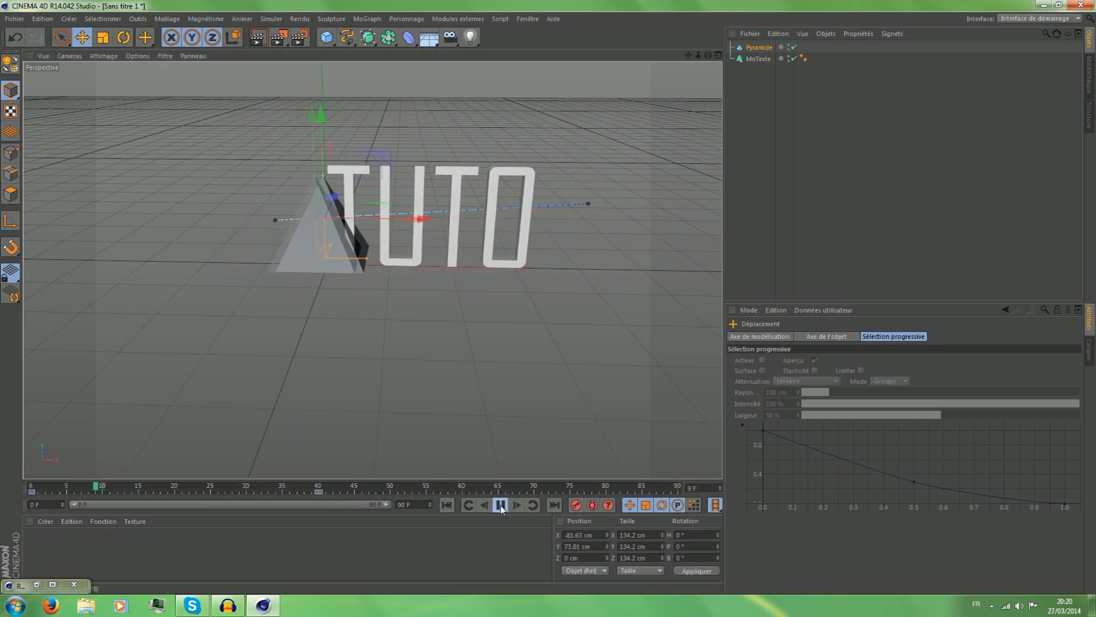
{"action": "left_click", "coordinate": [501, 505]}
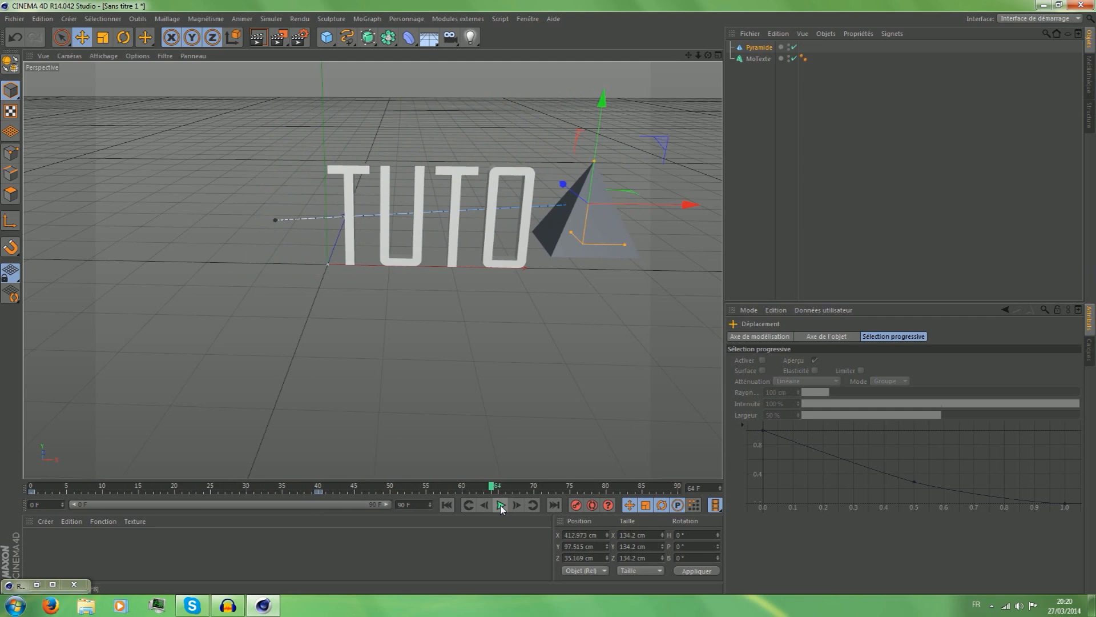
{"action": "left_click_drag", "start_coordinate": [492, 488], "coordinate": [27, 486]}
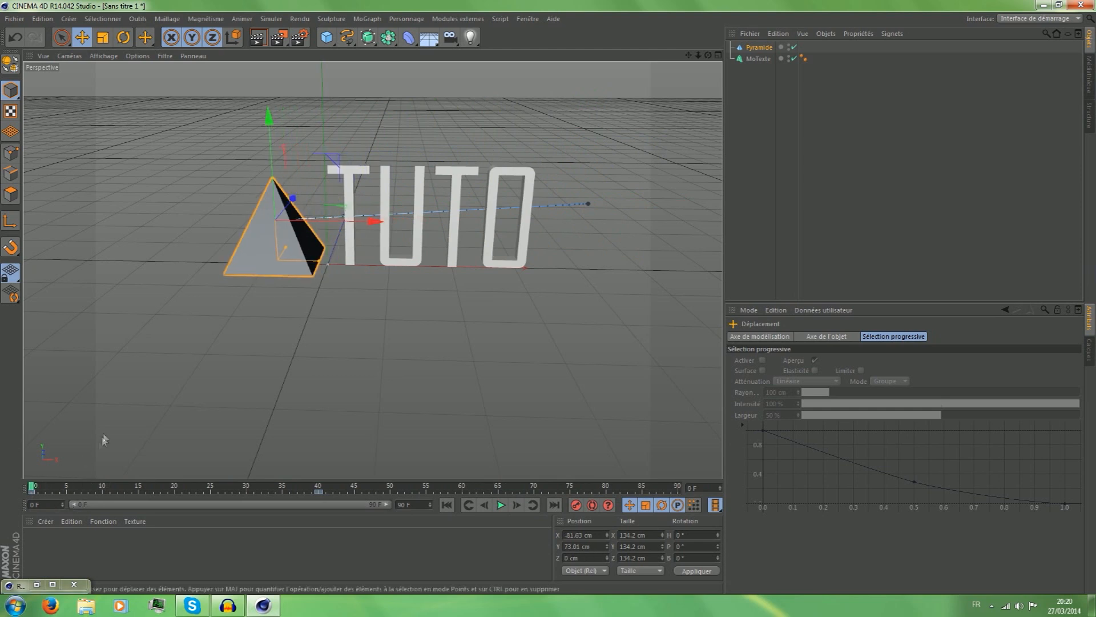
{"action": "key", "text": "ctrl+z"}
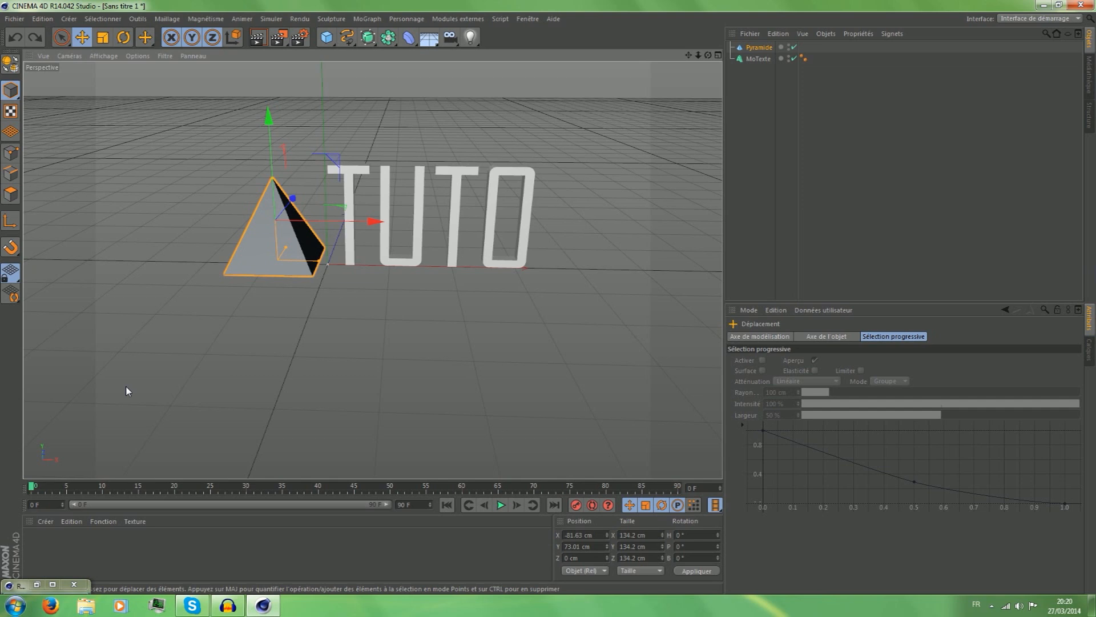
Restore the minimized SD exporter, add all objects to the export list and clear the list again.
{"action": "left_click", "coordinate": [52, 584]}
{"action": "left_click_drag", "start_coordinate": [508, 5], "coordinate": [517, 118]}
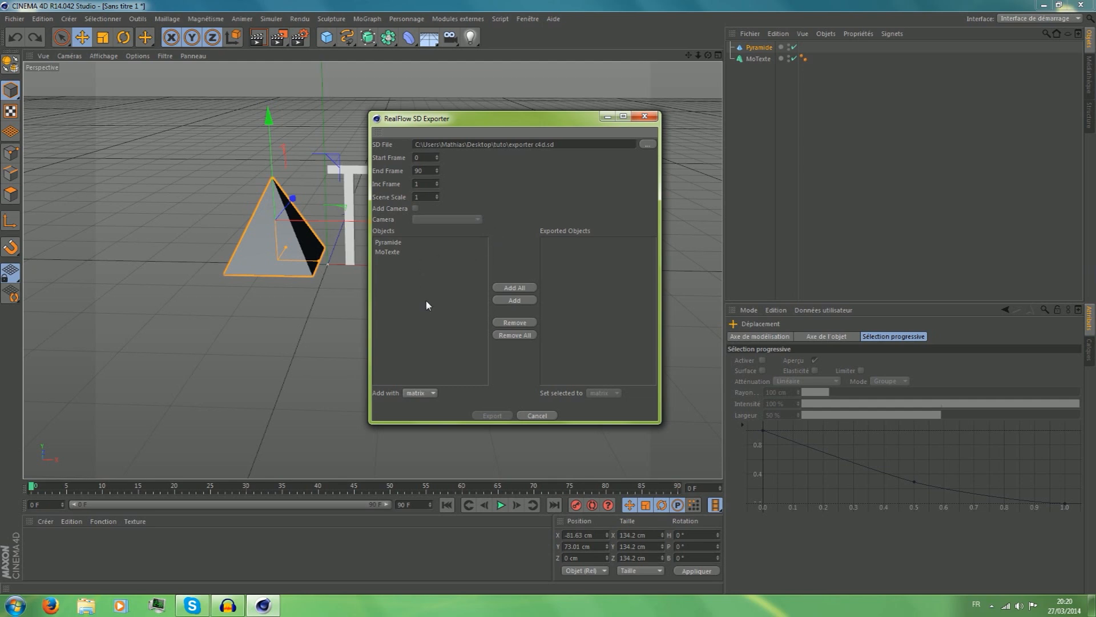
{"action": "left_click", "coordinate": [512, 288]}
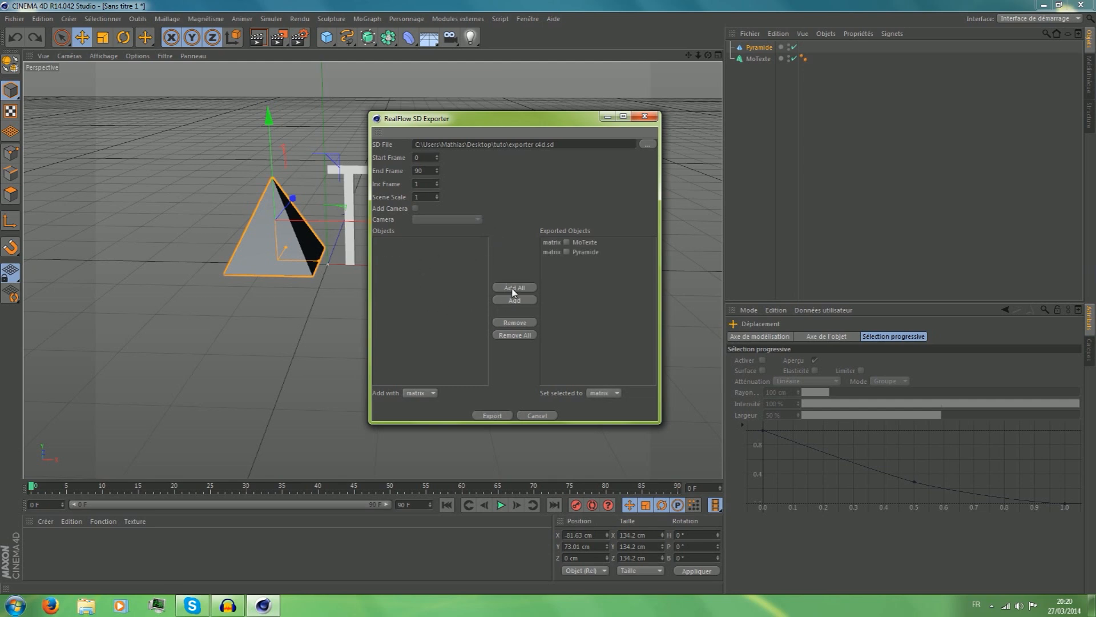
{"action": "left_click", "coordinate": [516, 336]}
Add MoTexte and Pyramide individually to the exported objects and export the SD file.
{"action": "left_click", "coordinate": [405, 252]}
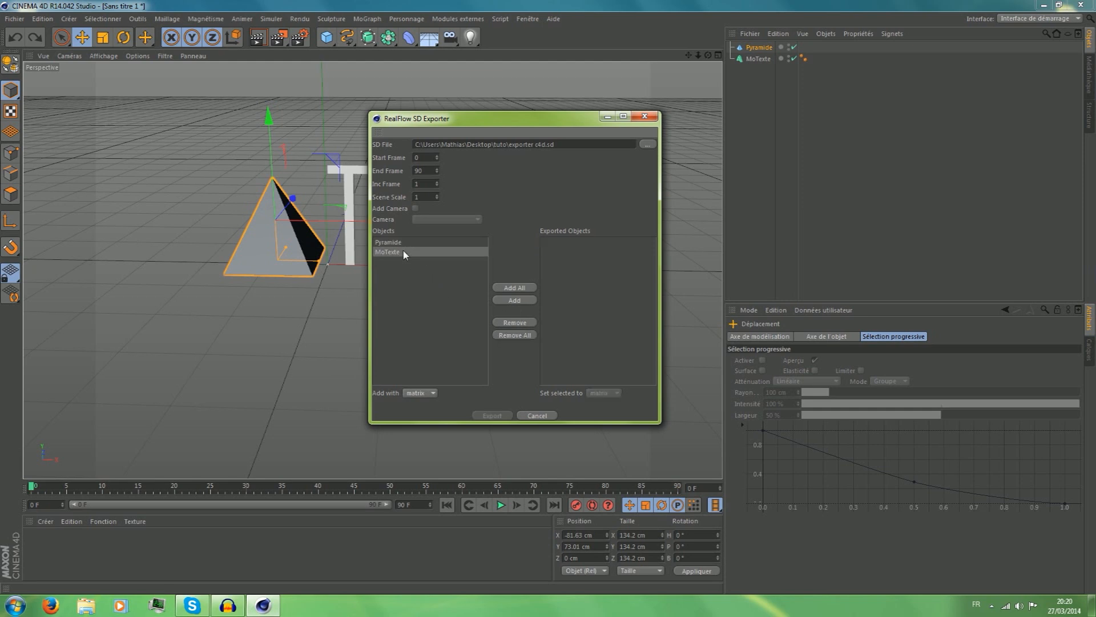
{"action": "left_click", "coordinate": [517, 303]}
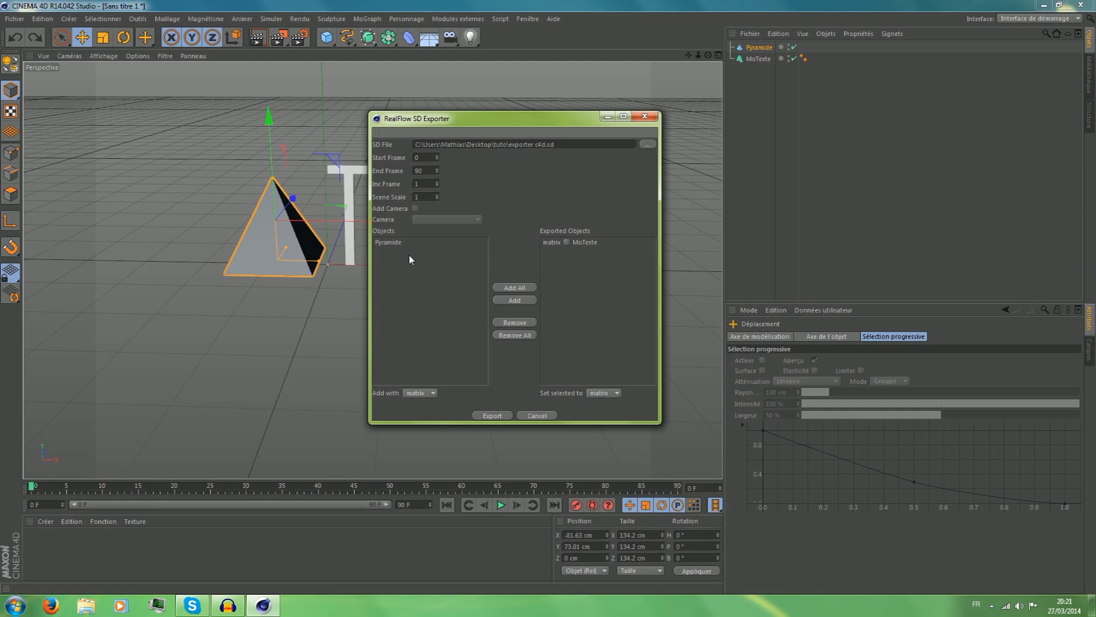
{"action": "left_click", "coordinate": [662, 90]}
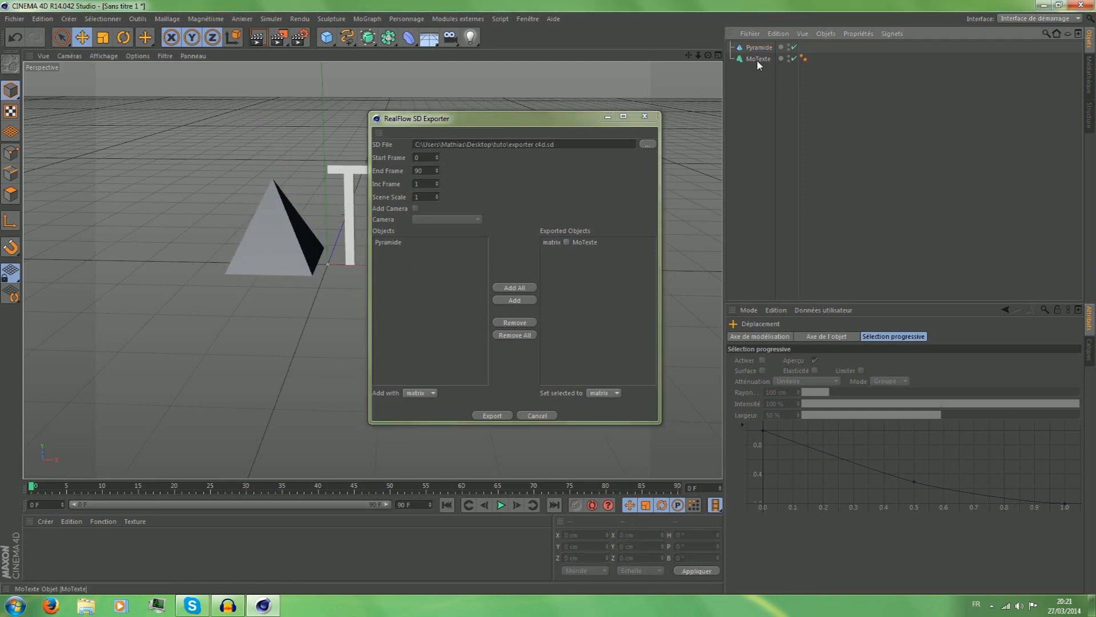
{"action": "left_click", "coordinate": [574, 260]}
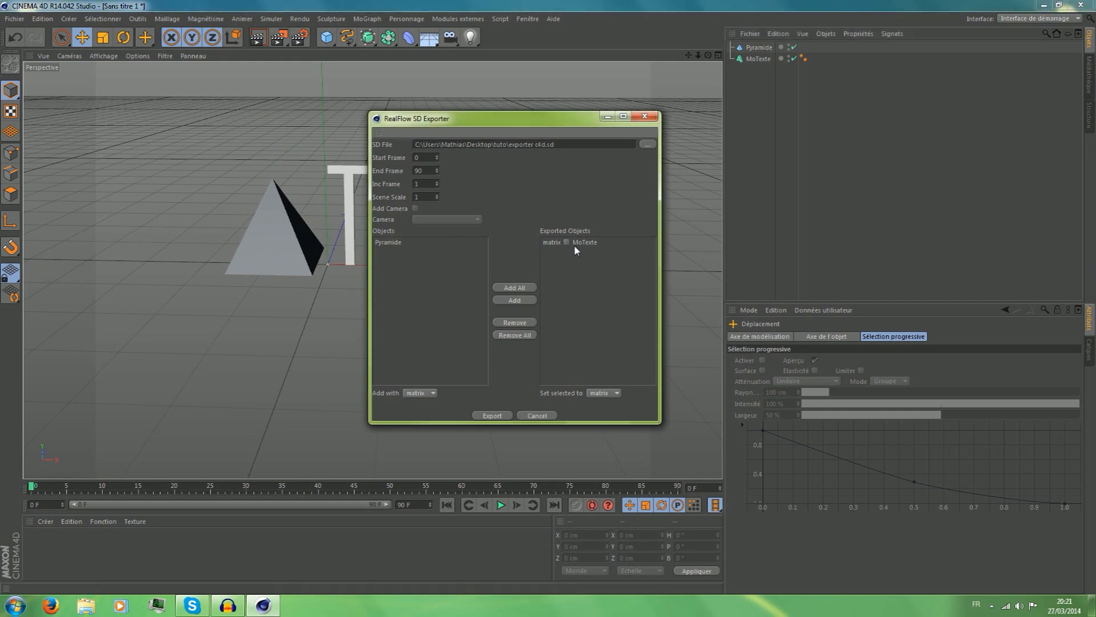
{"action": "left_click", "coordinate": [413, 242]}
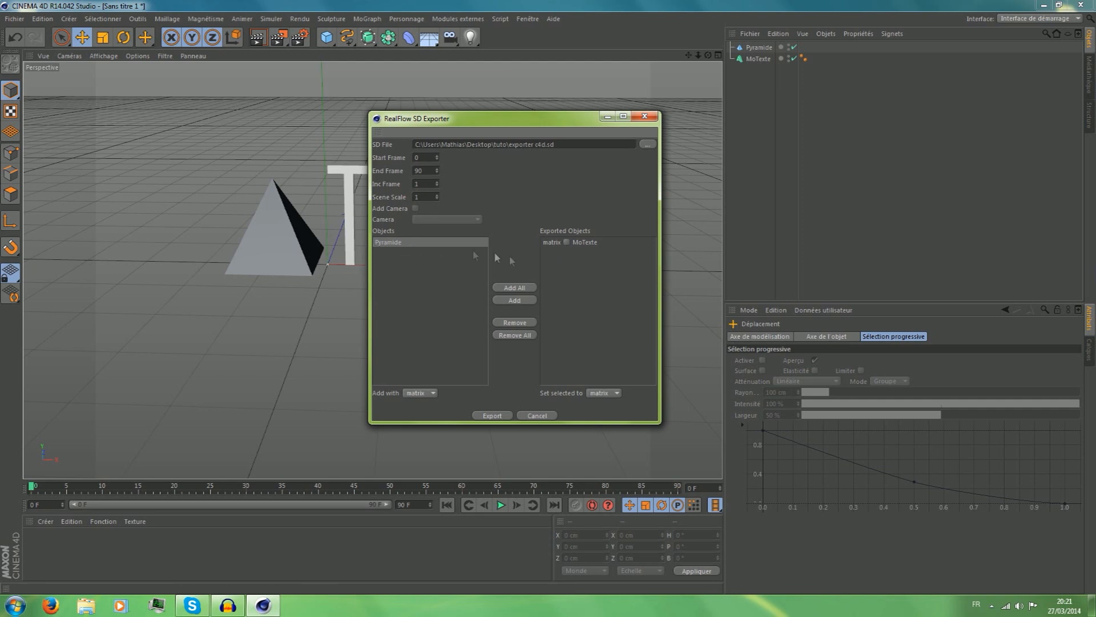
{"action": "left_click", "coordinate": [520, 303]}
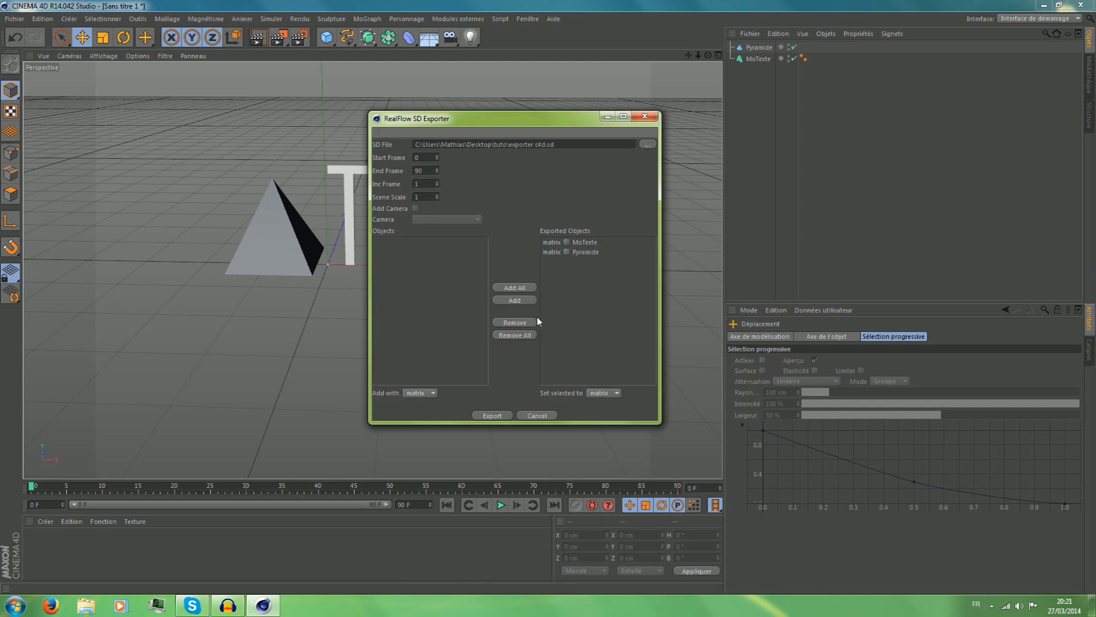
{"action": "left_click", "coordinate": [503, 415]}
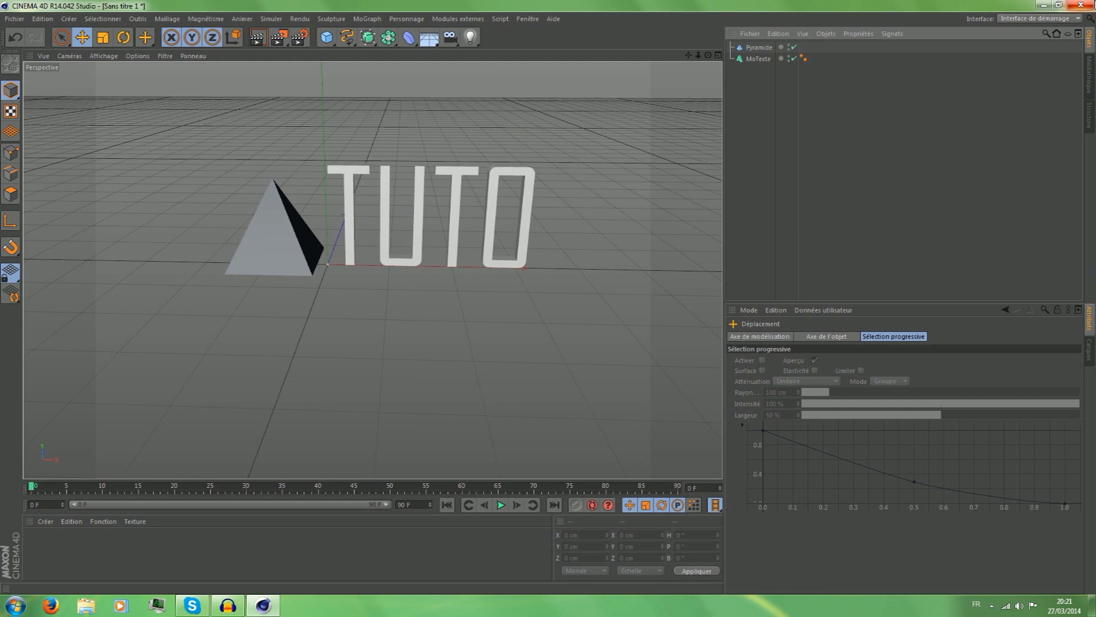
Quit CINEMA 4D without saving the project and open tuto.flw from the desktop's tuto folder in RealFlow.
{"action": "left_click", "coordinate": [1081, 5]}
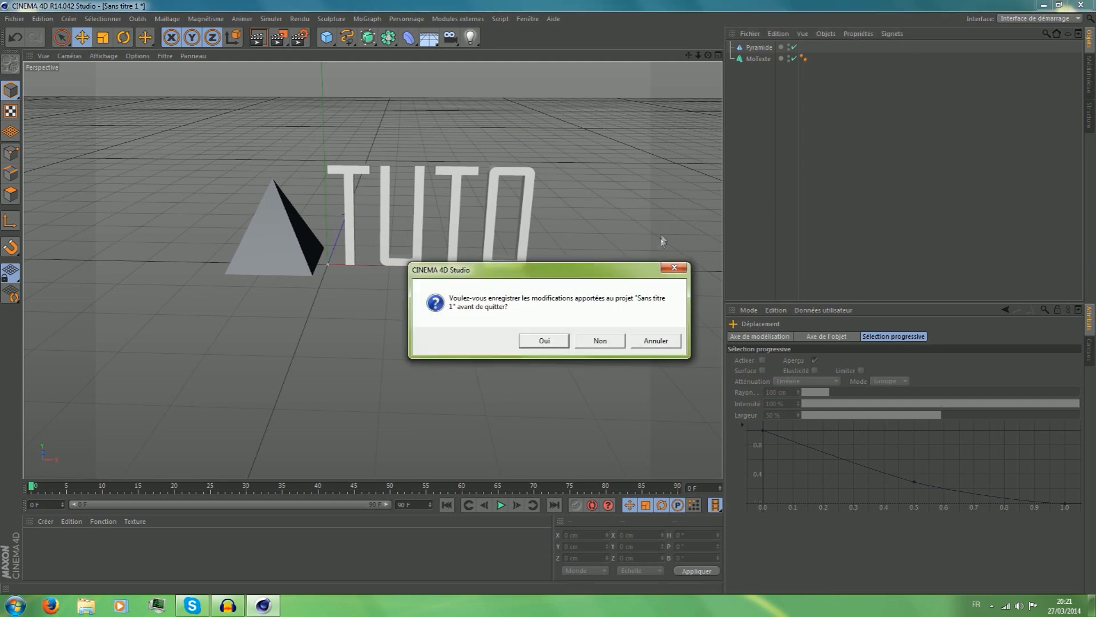
{"action": "left_click", "coordinate": [601, 340]}
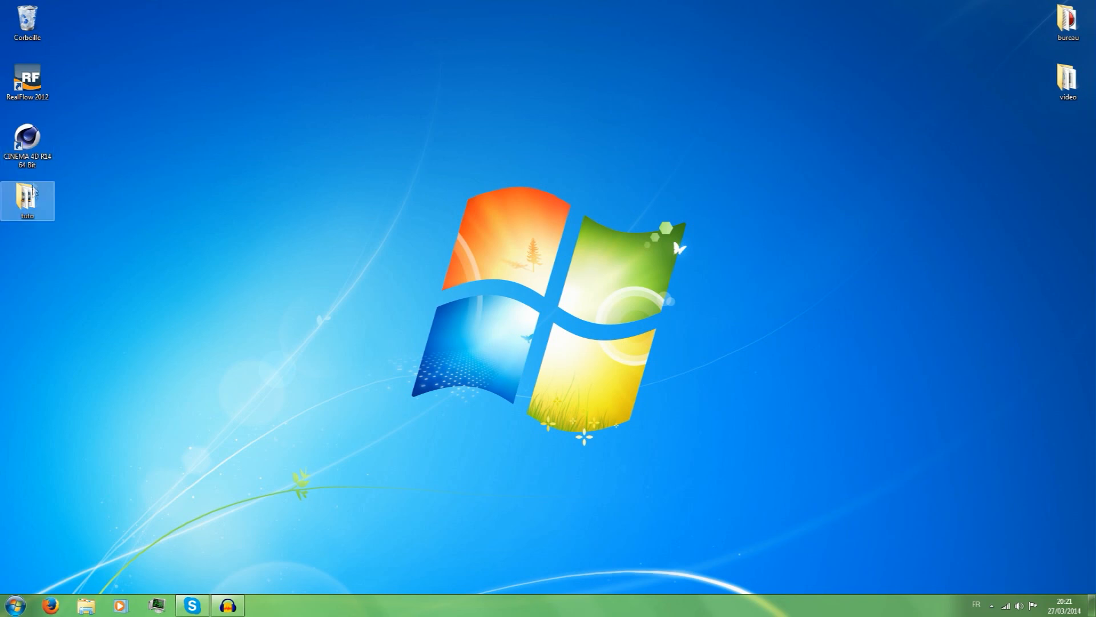
{"action": "double_click", "coordinate": [30, 198]}
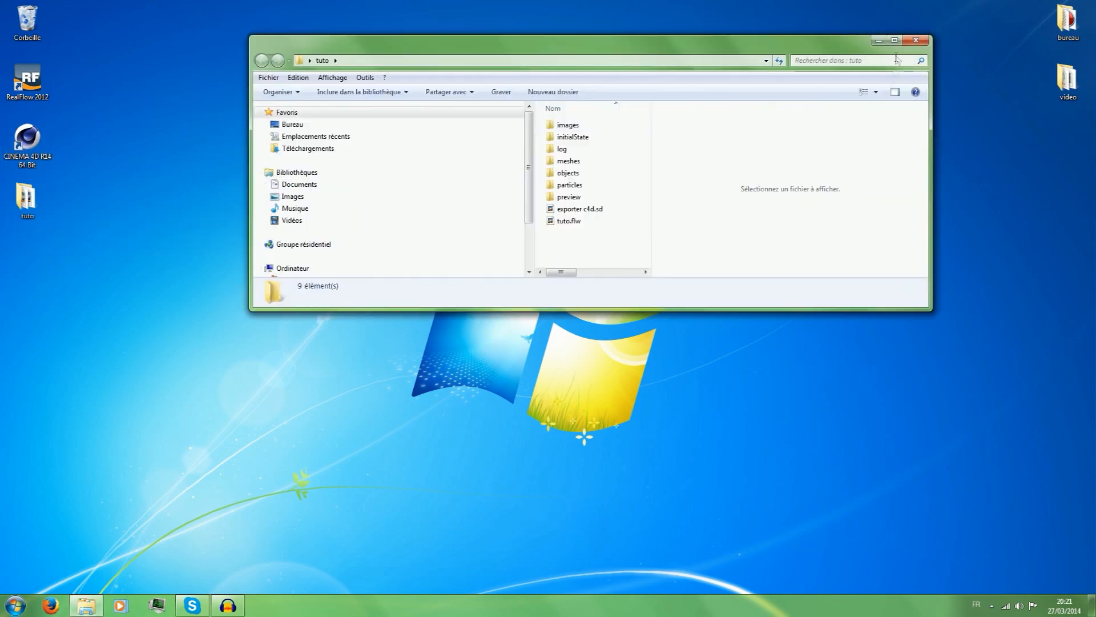
{"action": "left_click", "coordinate": [899, 39]}
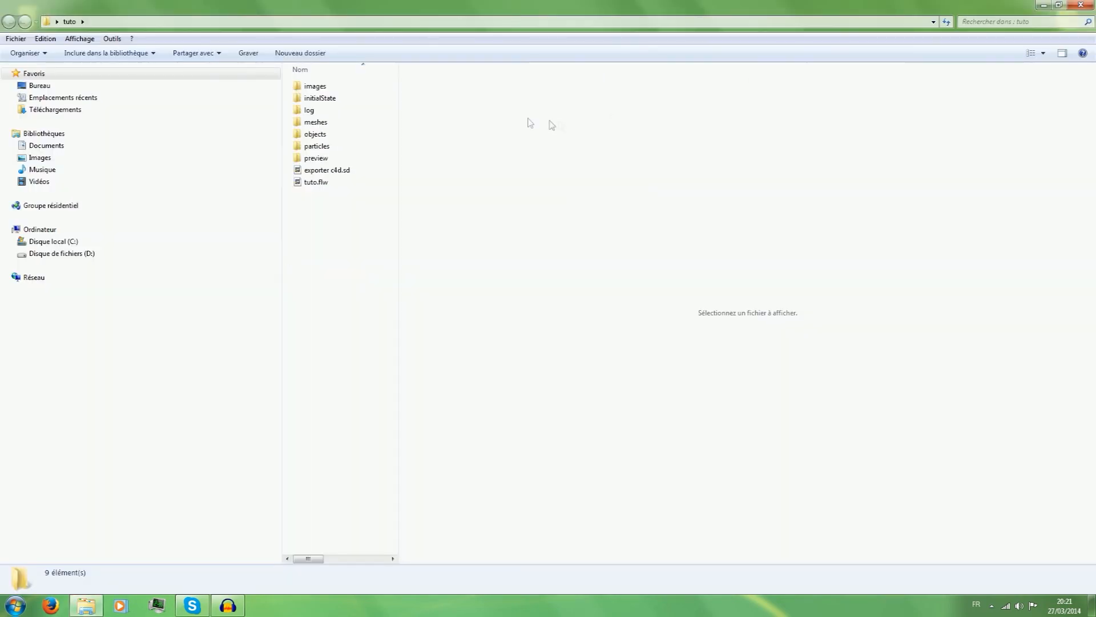
{"action": "double_click", "coordinate": [313, 183]}
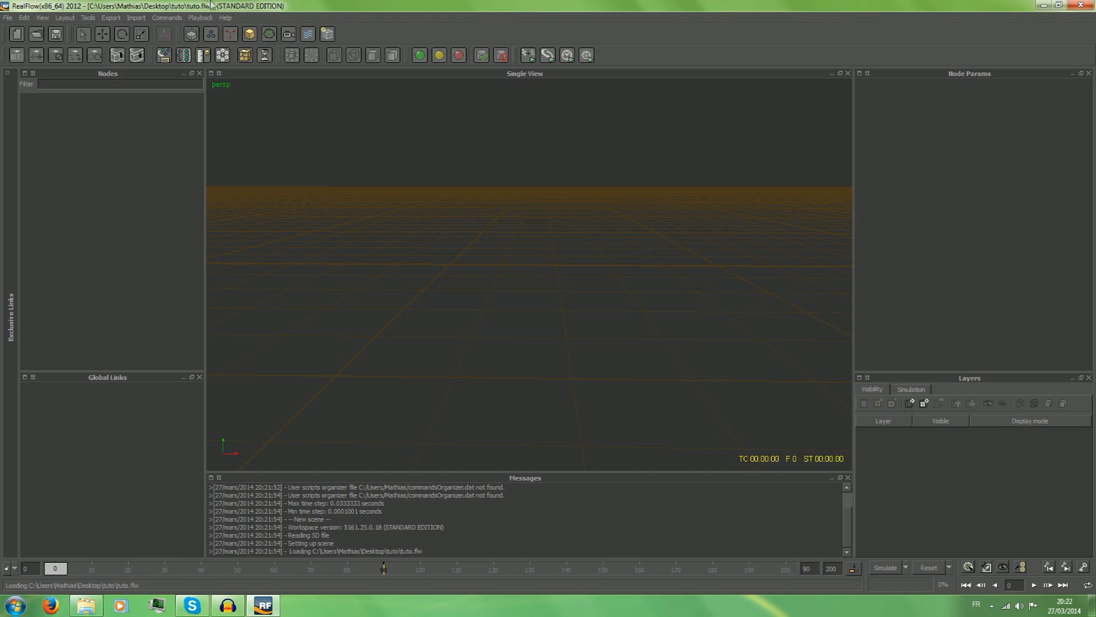
Import the exporter c4d.sd object file from the desktop's tuto folder into the scene and deselect the imported objects.
{"action": "left_click", "coordinate": [117, 21]}
{"action": "mouse_move", "coordinate": [132, 20]}
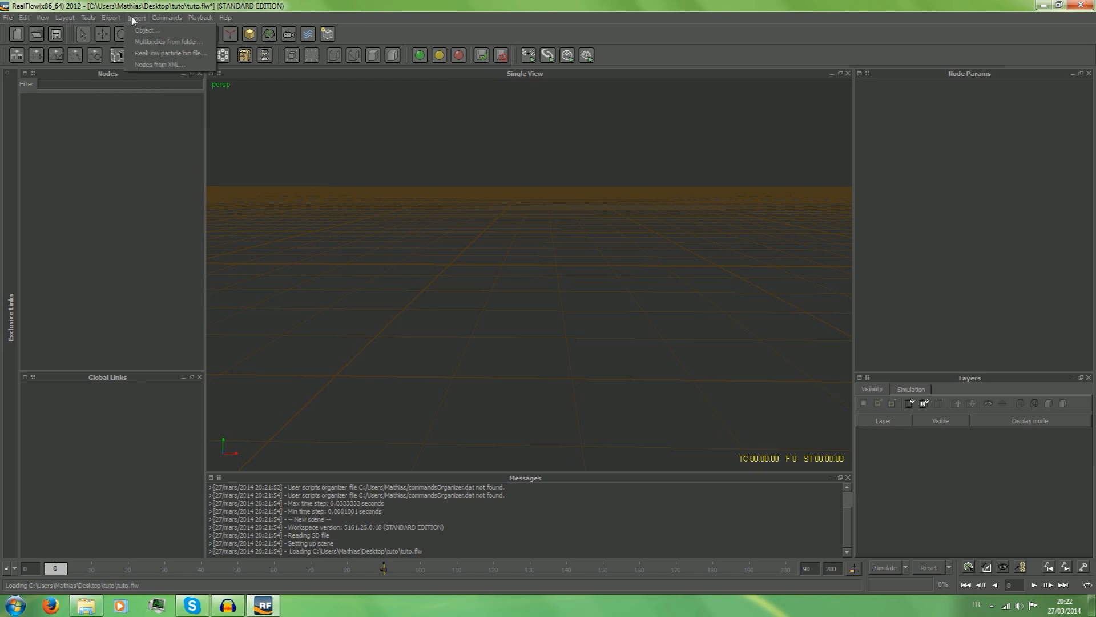
{"action": "left_click", "coordinate": [144, 30]}
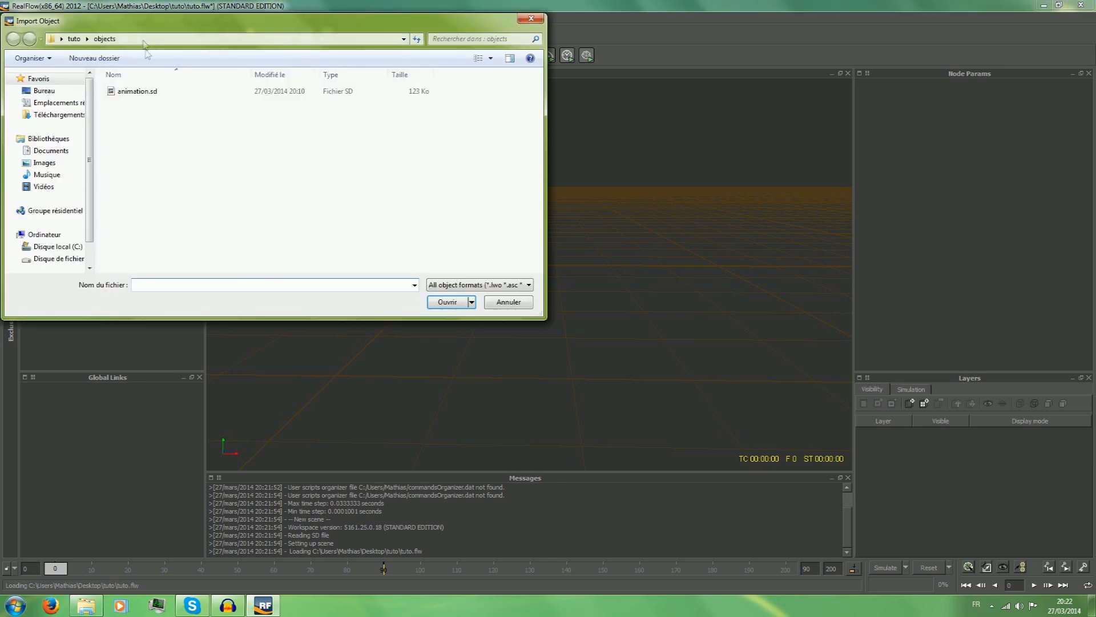
{"action": "left_click", "coordinate": [44, 90]}
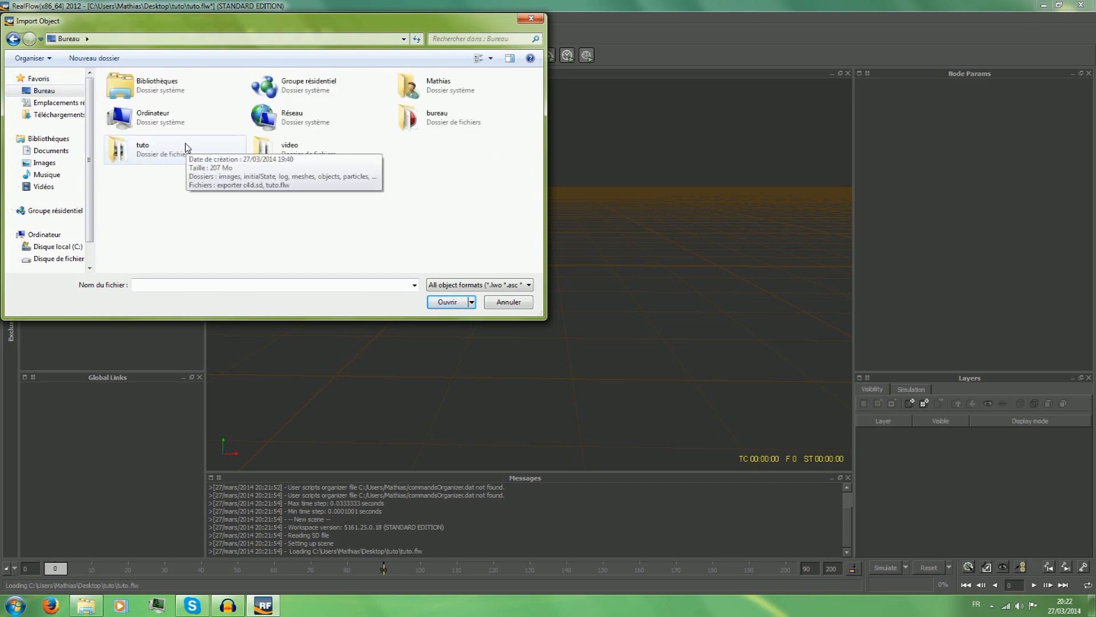
{"action": "double_click", "coordinate": [185, 147]}
{"action": "double_click", "coordinate": [169, 181]}
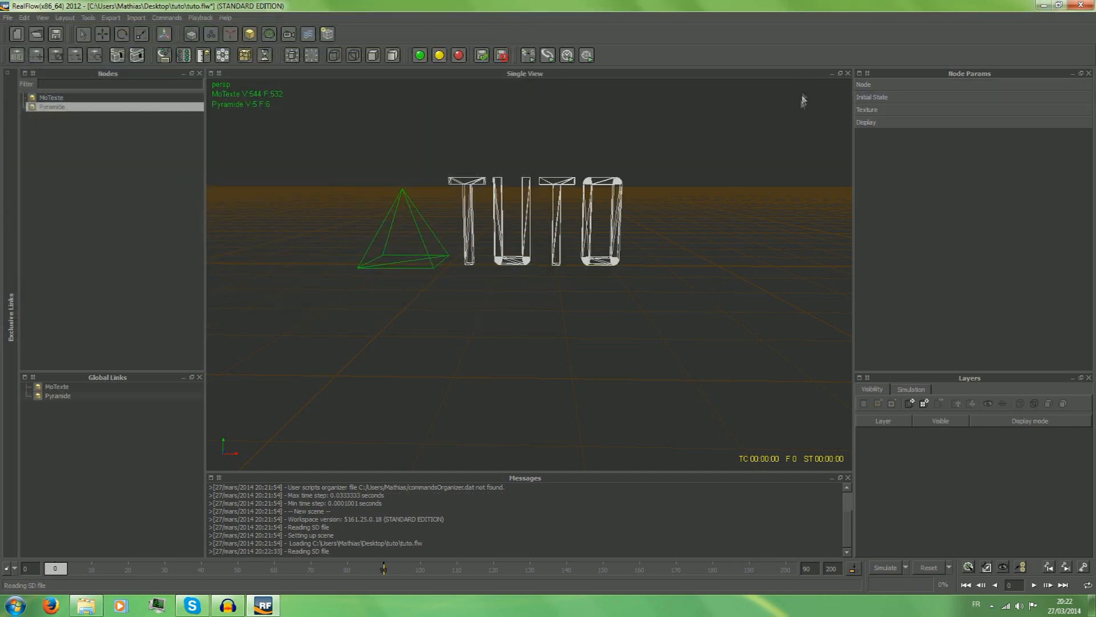
{"action": "left_click_drag", "start_coordinate": [753, 174], "coordinate": [252, 165], "text": "alt"}
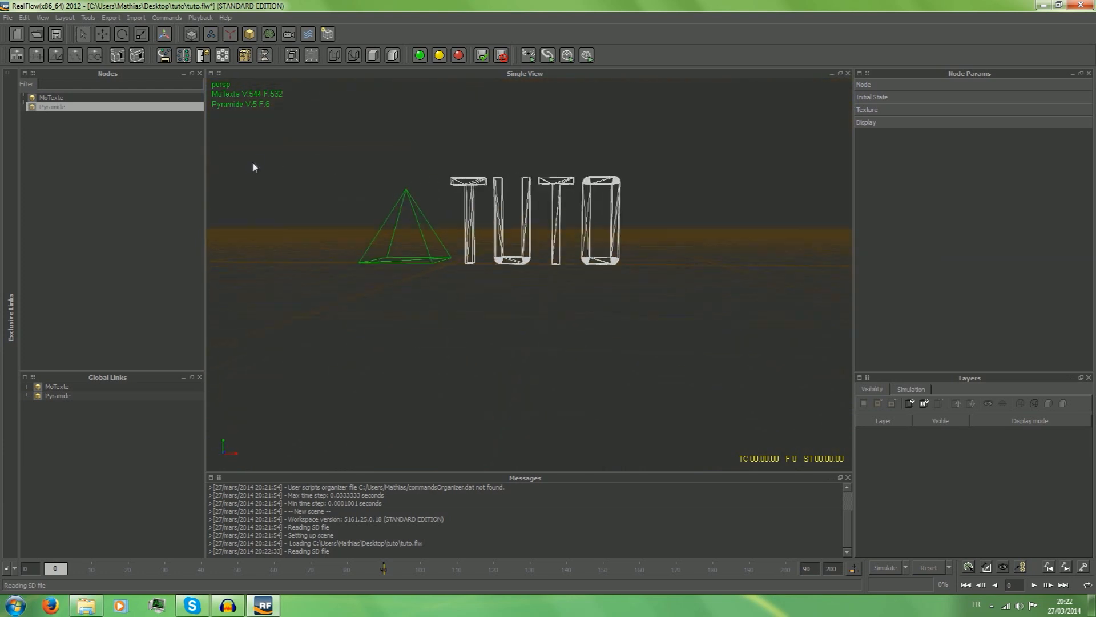
{"action": "left_click_drag", "start_coordinate": [684, 141], "coordinate": [453, 166], "text": "alt"}
{"action": "left_click_drag", "start_coordinate": [602, 158], "coordinate": [497, 147], "text": "alt"}
{"action": "left_click", "coordinate": [558, 149]}
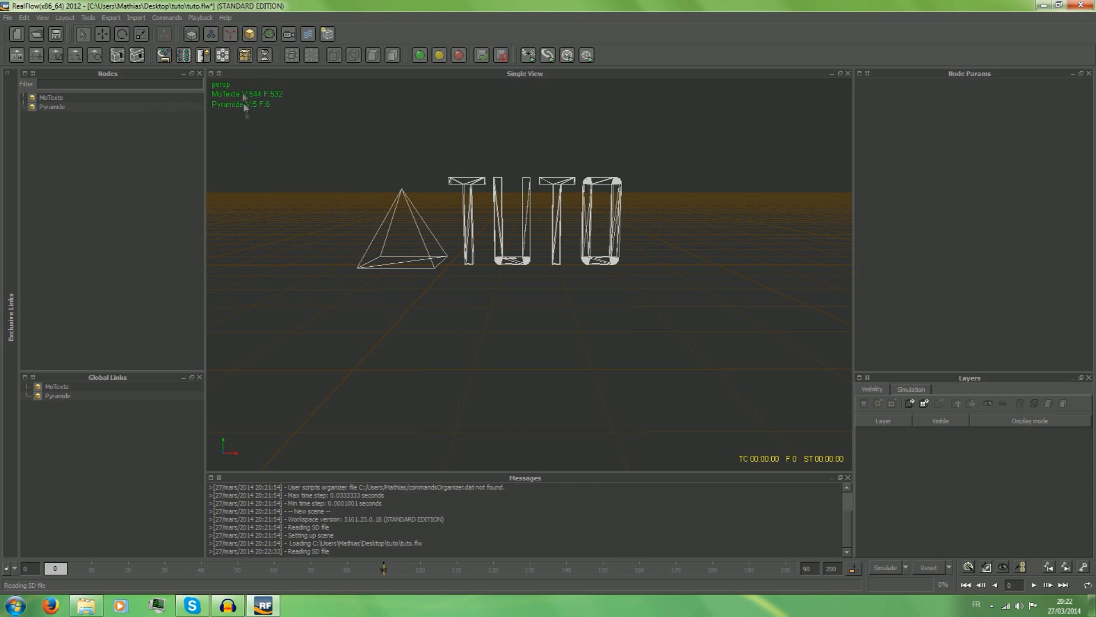
Add a plane to the scene and scale it up to about 8.9 in X and 15.5 in Z.
{"action": "left_click", "coordinate": [250, 35]}
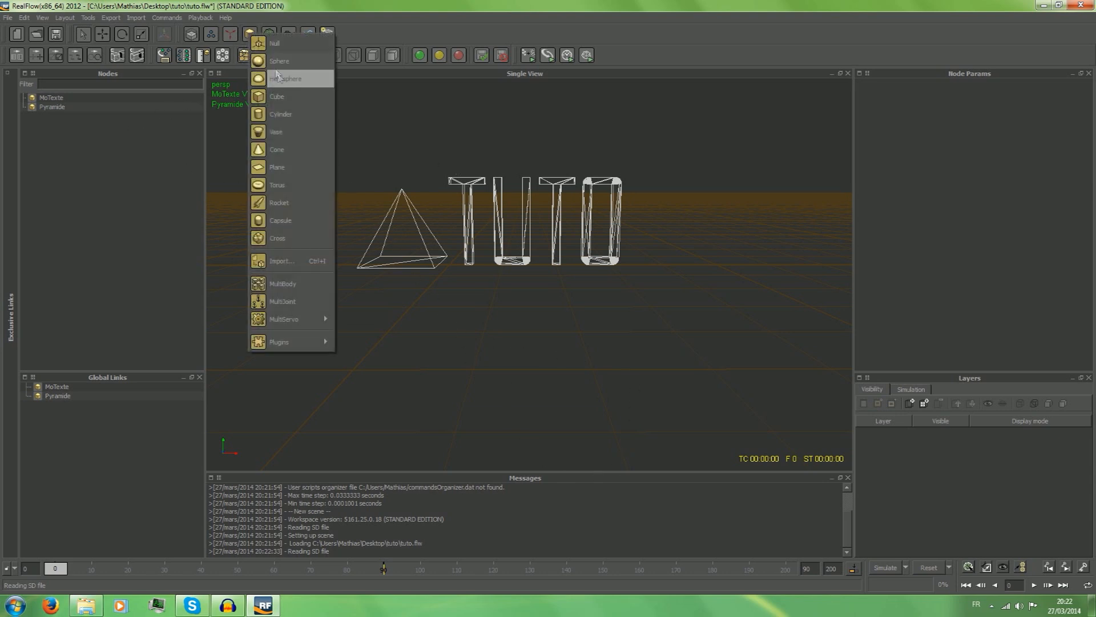
{"action": "left_click", "coordinate": [294, 171]}
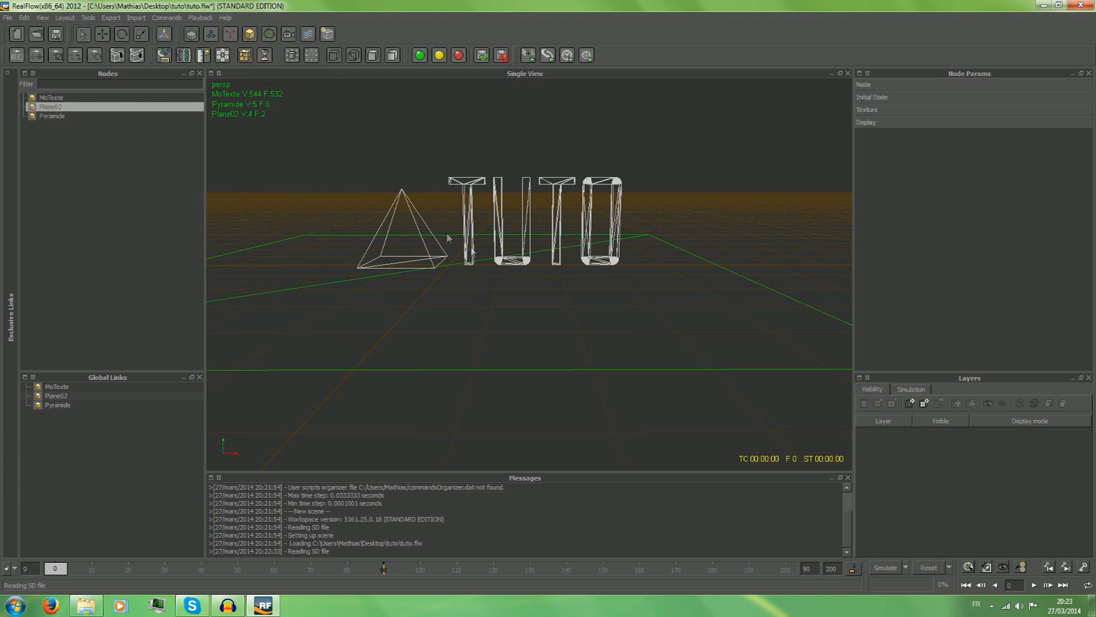
{"action": "left_click", "coordinate": [125, 35]}
{"action": "left_click", "coordinate": [140, 35]}
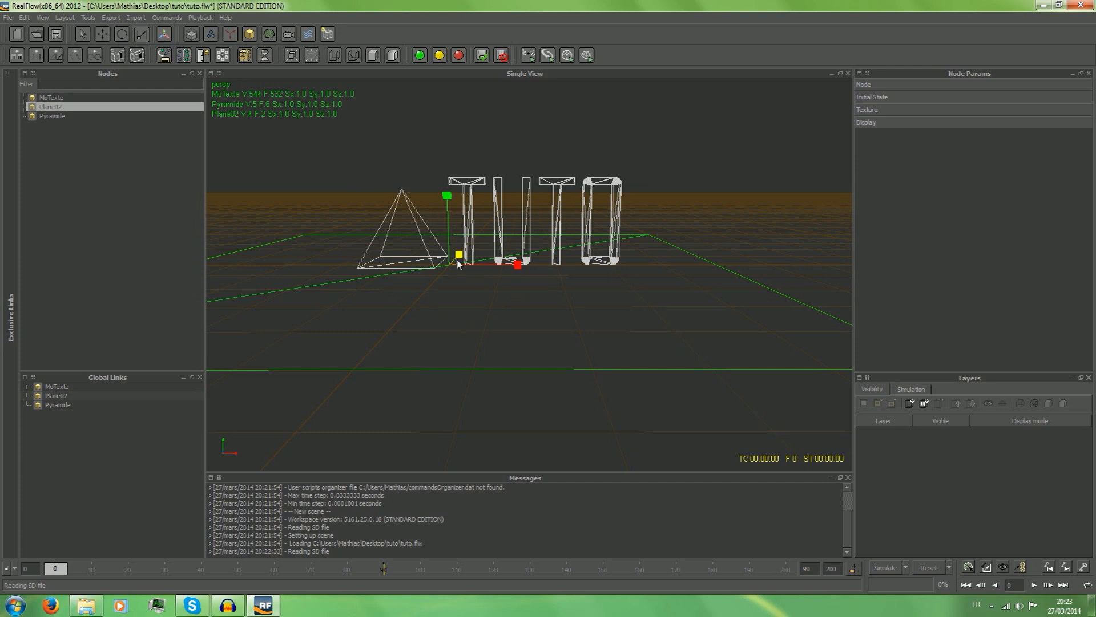
{"action": "left_click_drag", "start_coordinate": [459, 254], "coordinate": [486, 216]}
{"action": "left_click_drag", "start_coordinate": [517, 264], "coordinate": [763, 294]}
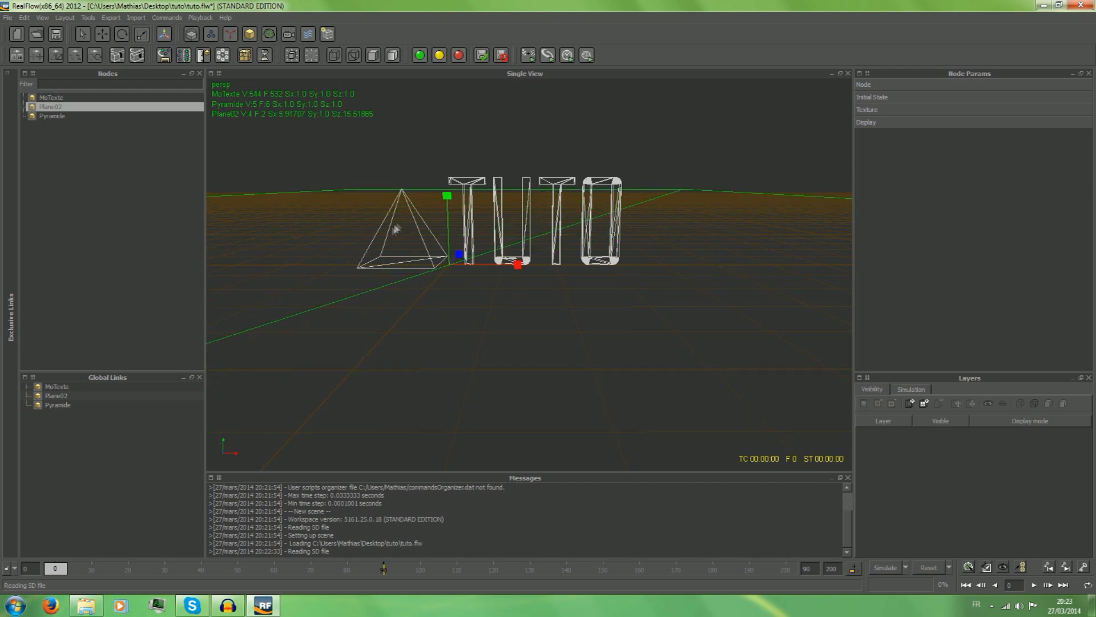
Move the plane slightly down to about -0.08 in Y, just below the text and pyramid, and deselect it.
{"action": "left_click", "coordinate": [101, 34]}
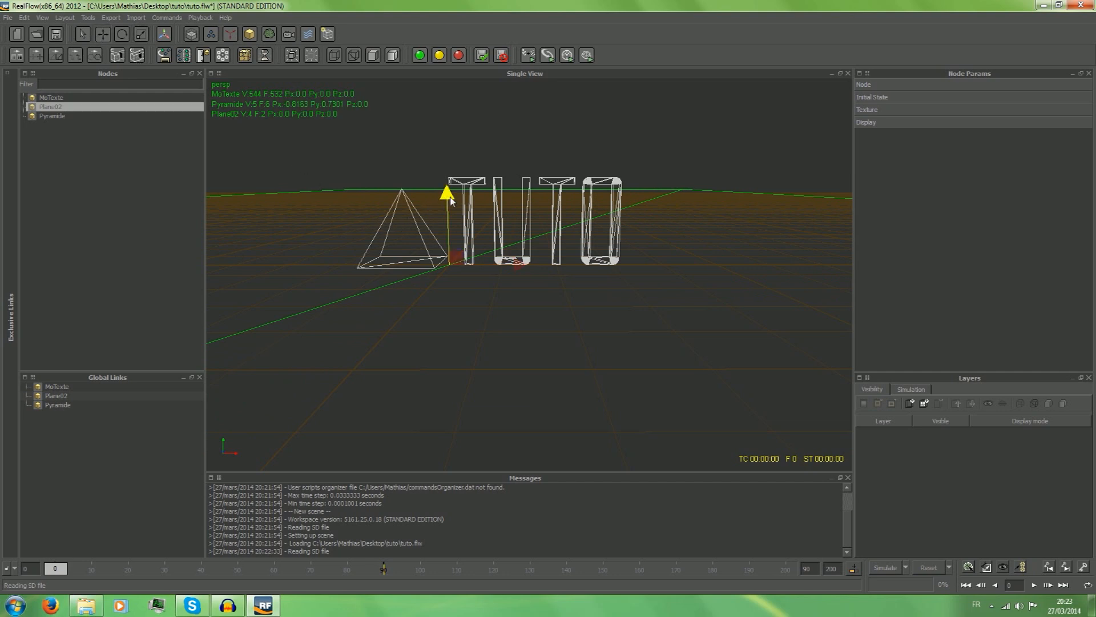
{"action": "left_click_drag", "start_coordinate": [451, 204], "coordinate": [359, 274]}
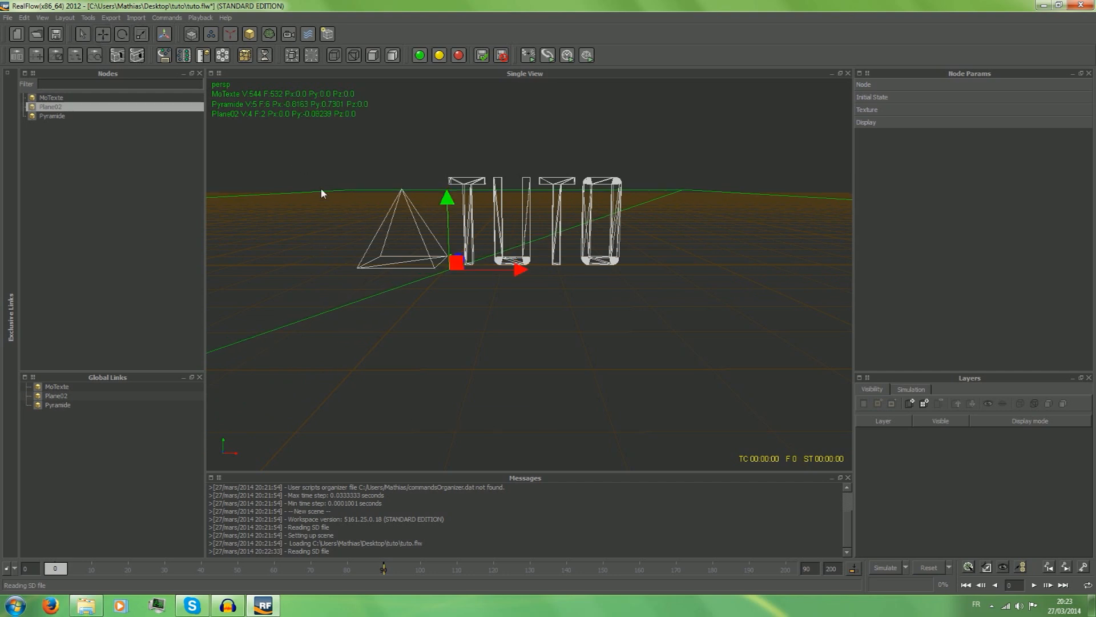
{"action": "left_click", "coordinate": [426, 127]}
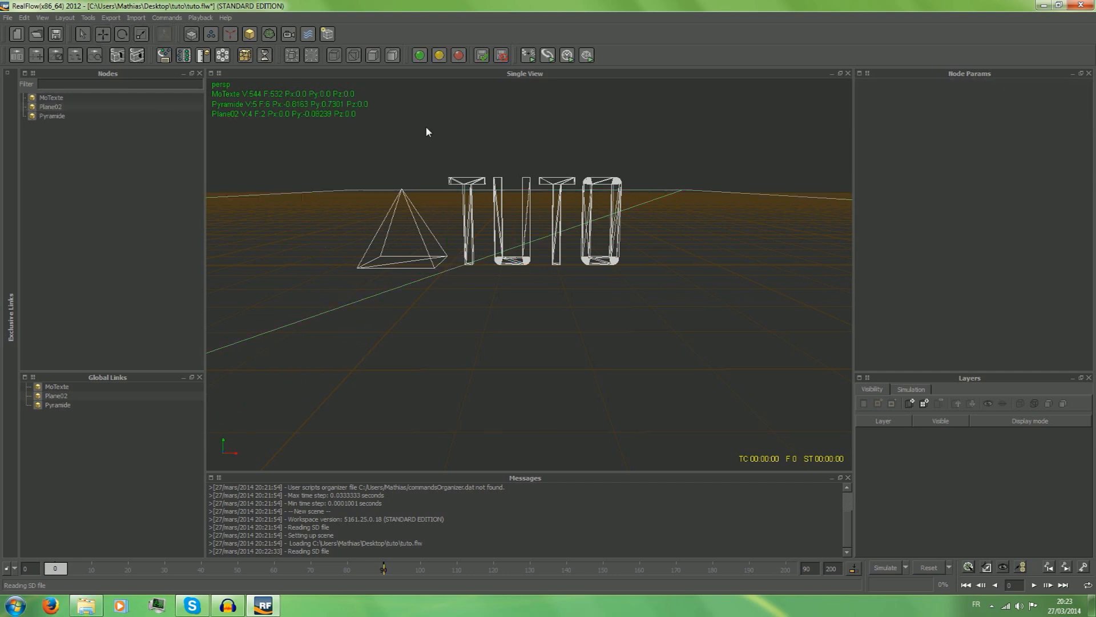
Start adding a particle emitter to the scene.
{"action": "left_click", "coordinate": [211, 34]}
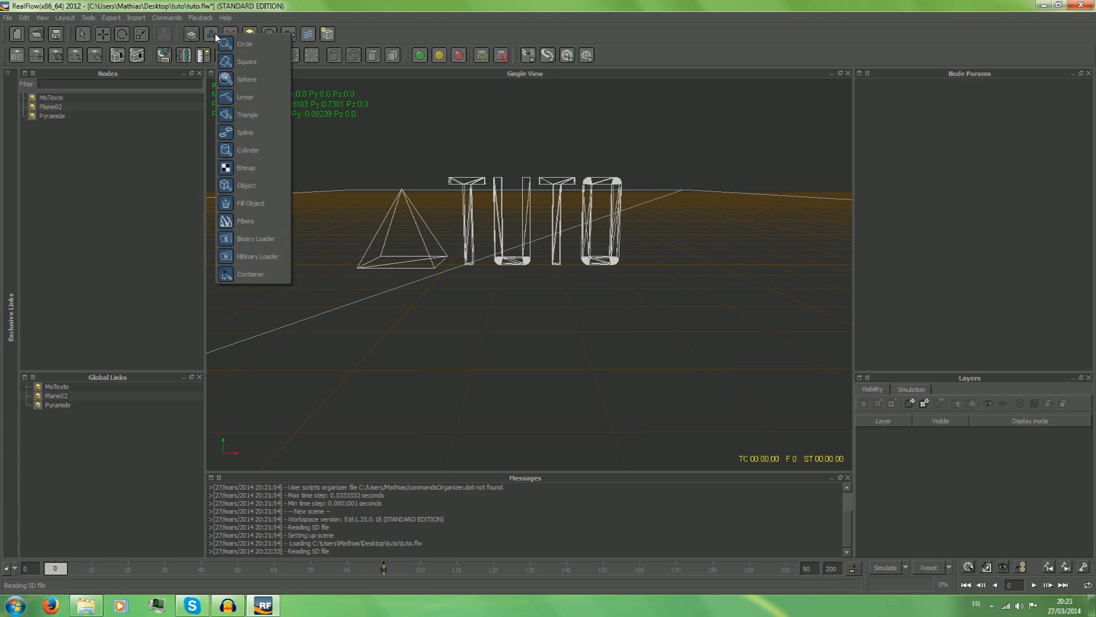
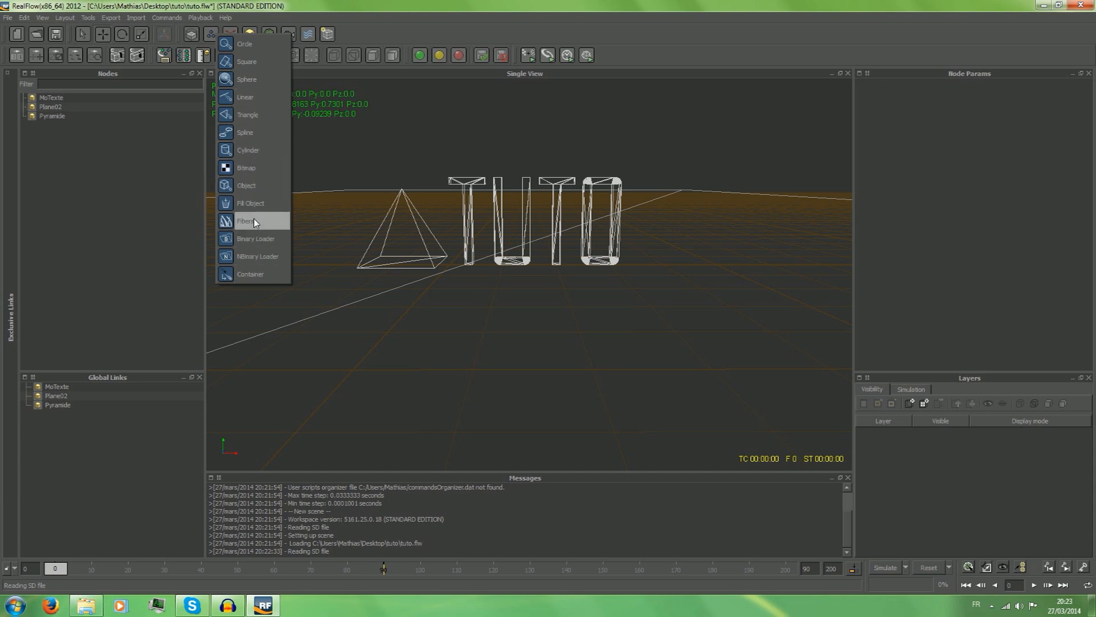
Add a circle emitter to the scene and move it above the pyramid, to about -1.46 in X and 3.17 in Y.
{"action": "left_click", "coordinate": [229, 44]}
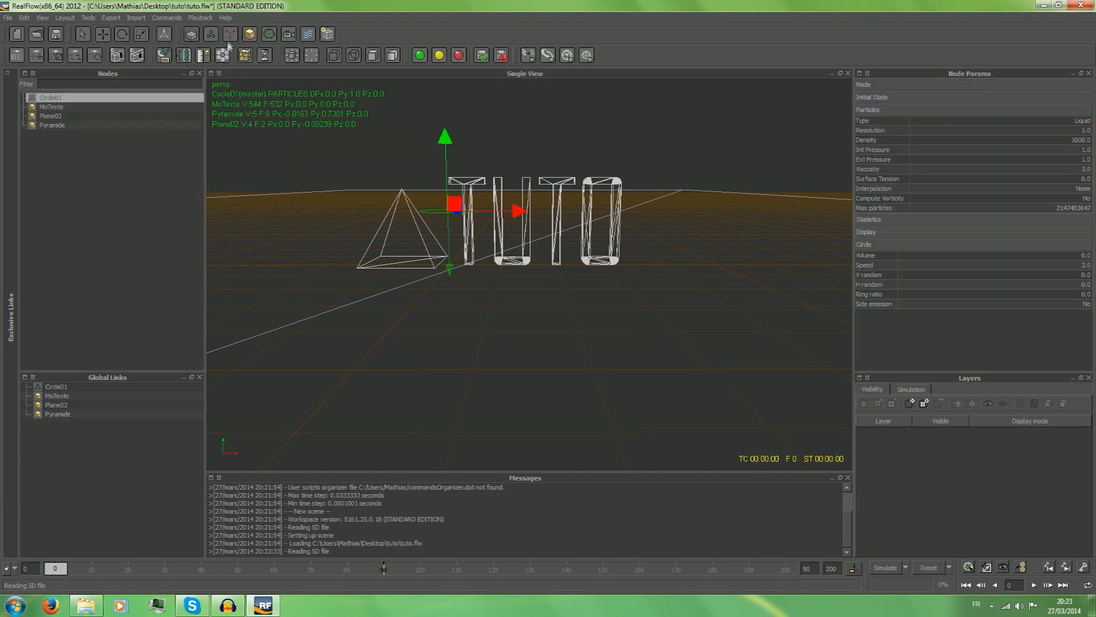
{"action": "left_click_drag", "start_coordinate": [445, 166], "coordinate": [445, 101]}
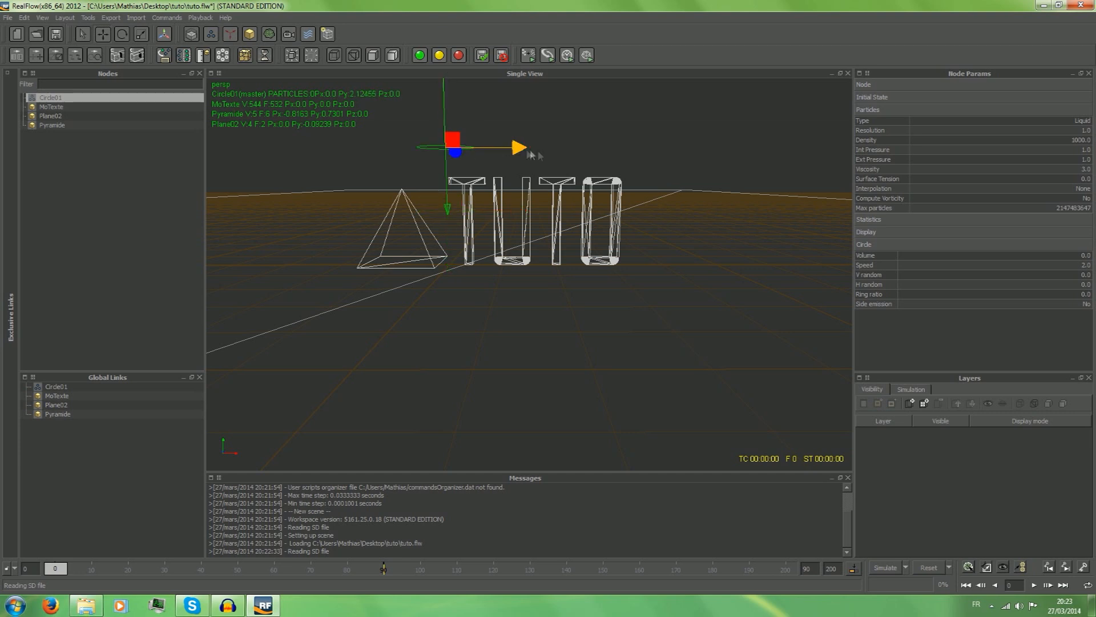
{"action": "left_click_drag", "start_coordinate": [510, 152], "coordinate": [427, 152]}
{"action": "left_click_drag", "start_coordinate": [363, 118], "coordinate": [360, 59]}
Rotate the circle emitter about 33 degrees around Z so its emission direction slants down toward the text.
{"action": "left_click", "coordinate": [124, 36]}
{"action": "left_click_drag", "start_coordinate": [390, 158], "coordinate": [420, 163]}
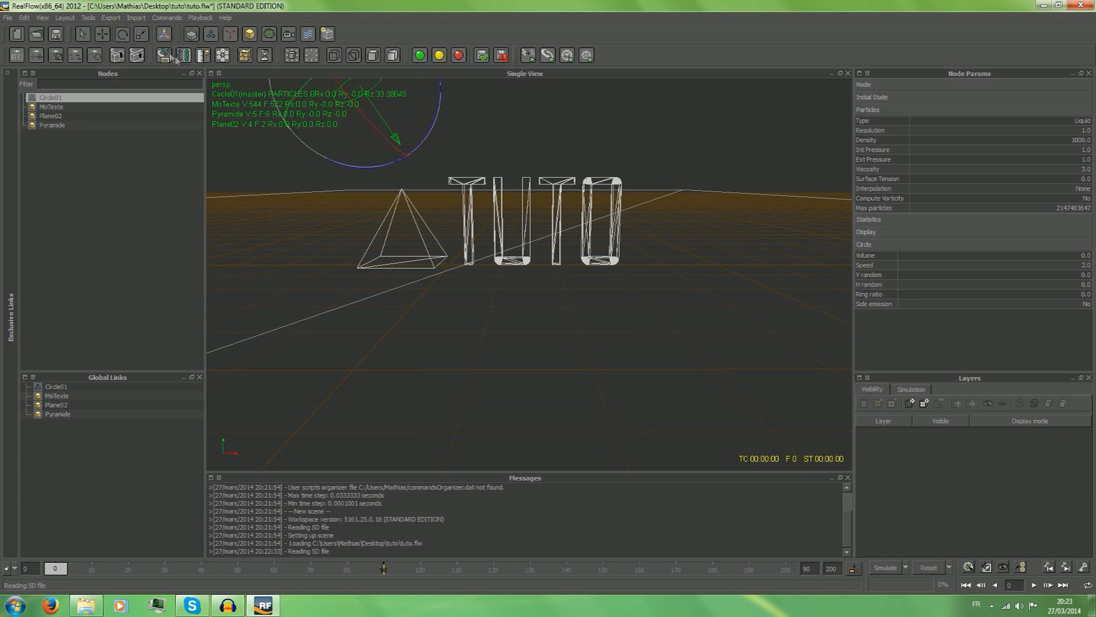
Try moving the emitter about 4.7 along Z and undo the move.
{"action": "left_click", "coordinate": [102, 34]}
{"action": "left_click_drag", "start_coordinate": [381, 98], "coordinate": [417, 134]}
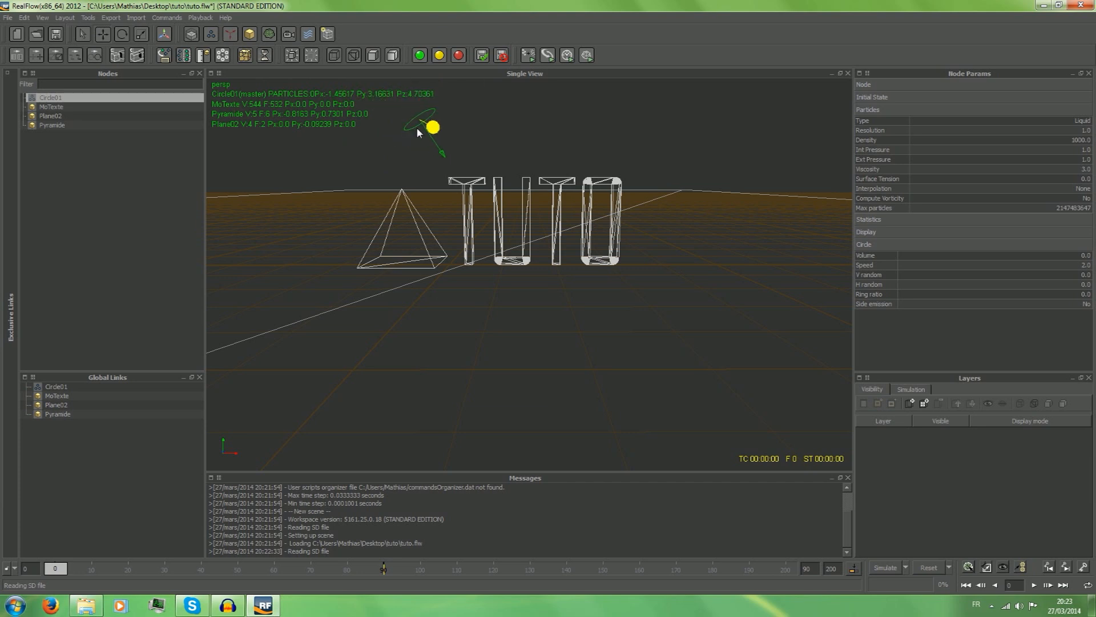
{"action": "key", "text": "ctrl+z"}
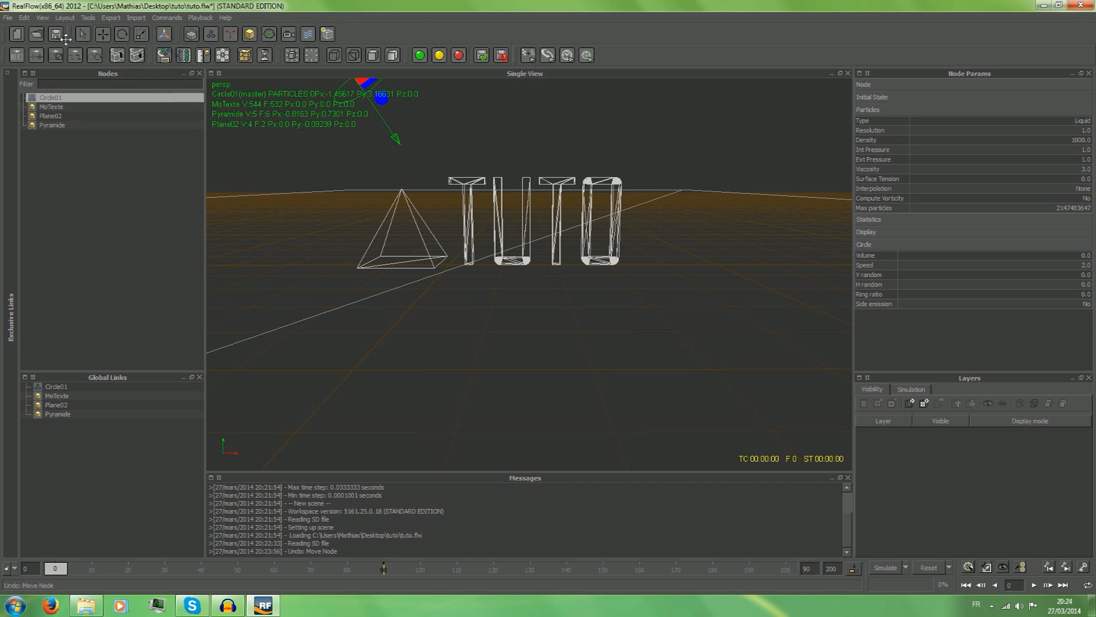
Move the emitter beside the pyramid, on the side away from the text, to about -2.3 in X and 1.38 in Y.
{"action": "scroll", "coordinate": [354, 89], "scroll_direction": "down", "scroll_amount": 4}
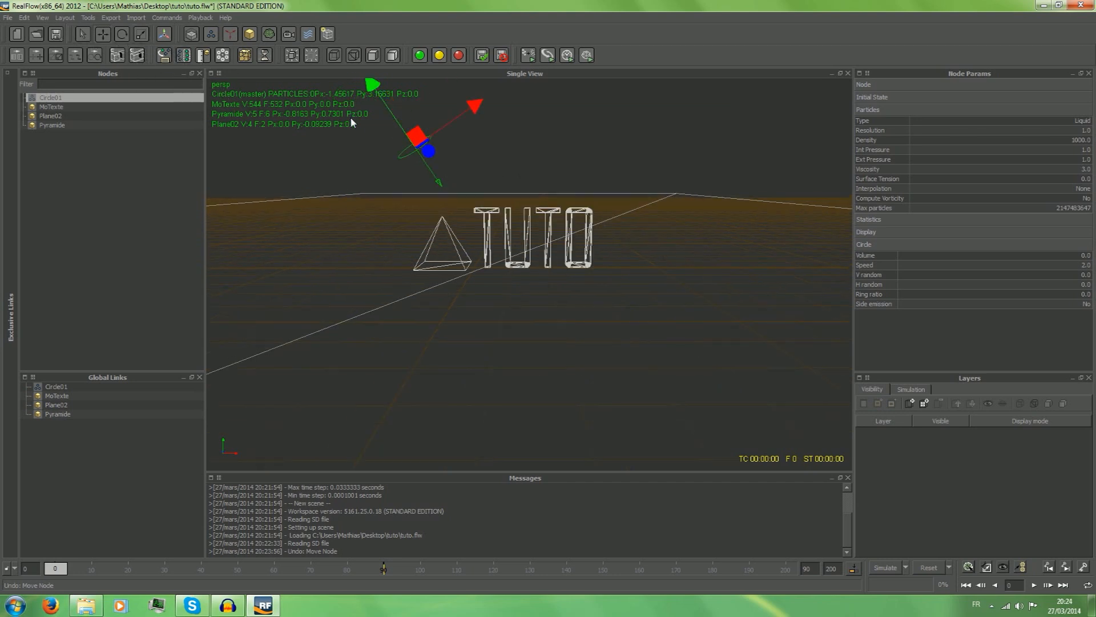
{"action": "left_click_drag", "start_coordinate": [377, 97], "coordinate": [401, 131]}
{"action": "scroll", "coordinate": [471, 182], "scroll_direction": "up", "scroll_amount": 3}
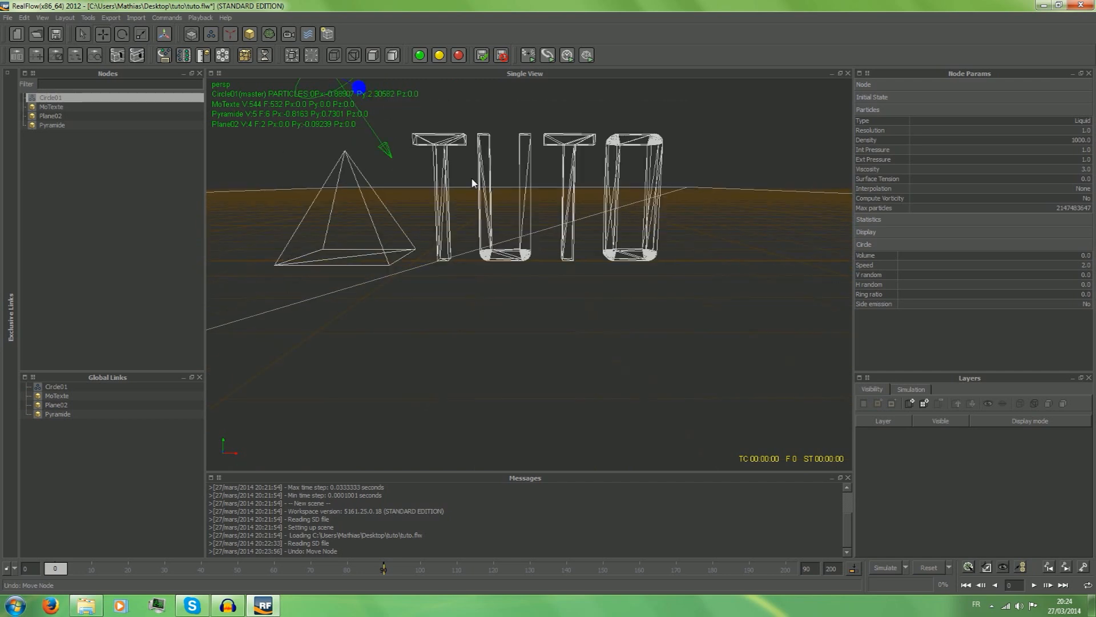
{"action": "scroll", "coordinate": [471, 181], "scroll_direction": "down", "scroll_amount": 1}
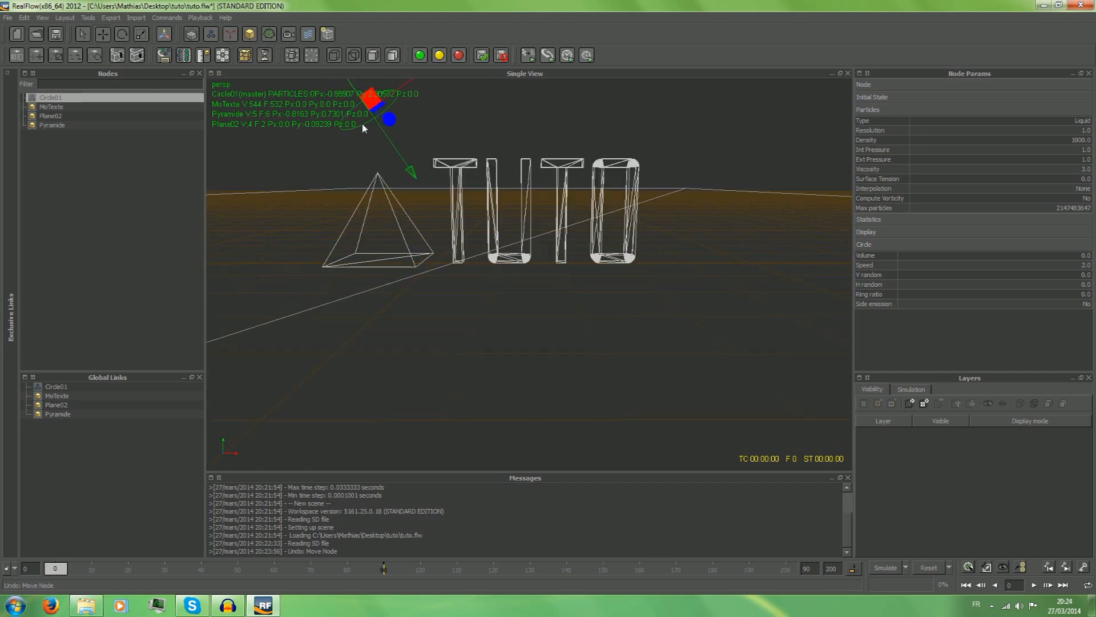
{"action": "left_click_drag", "start_coordinate": [399, 90], "coordinate": [311, 162]}
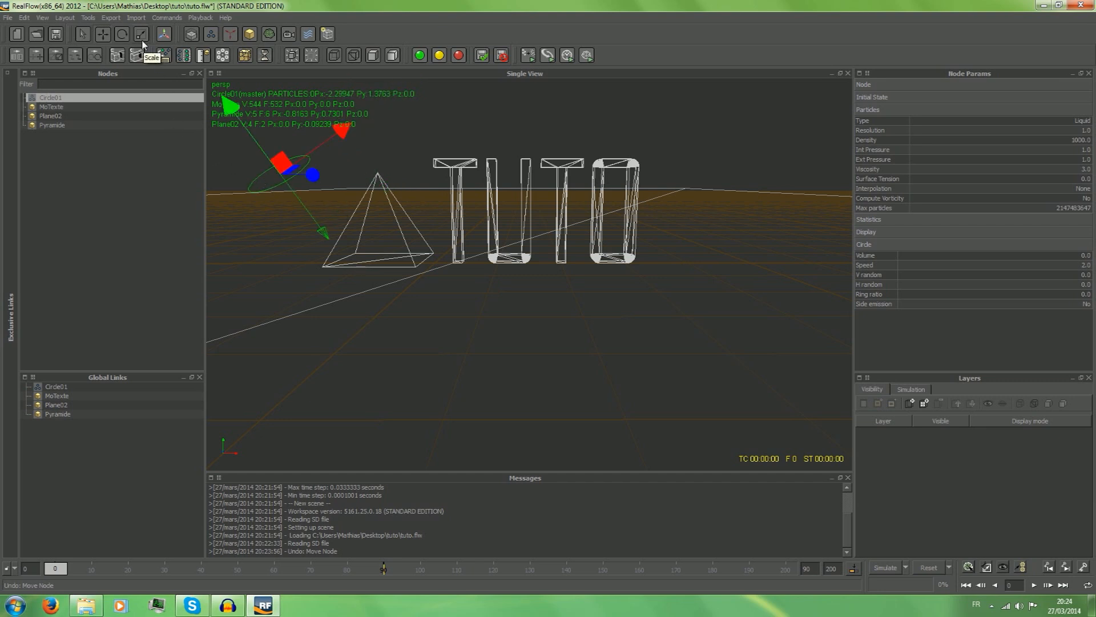
Run the particle simulation to check the full-size emitter's flow, stop it and reset the scene.
{"action": "left_click", "coordinate": [884, 567]}
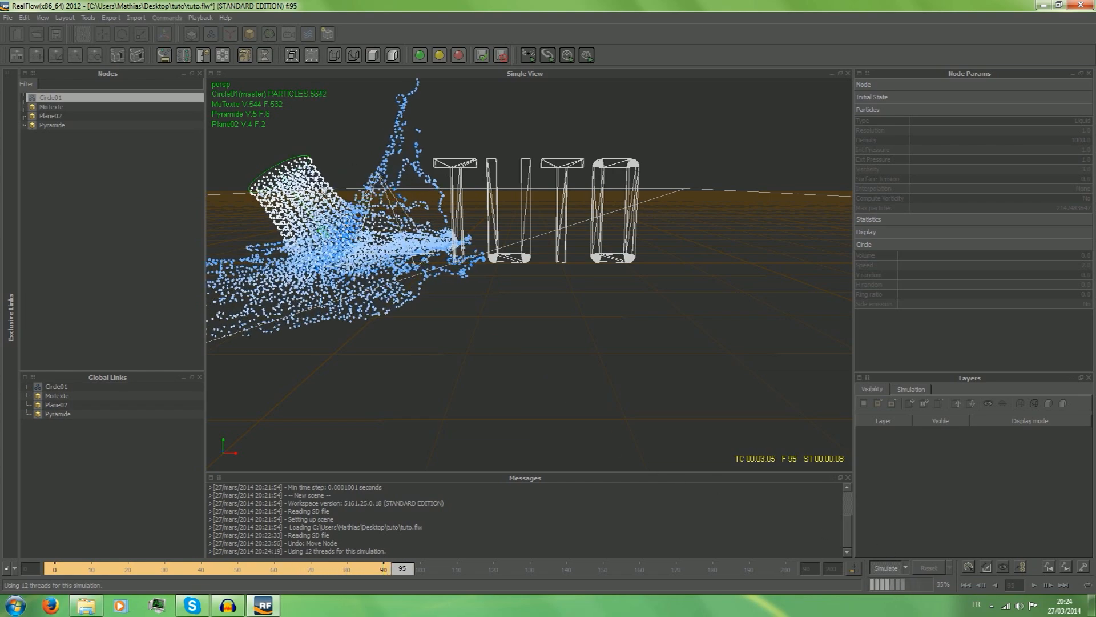
{"action": "left_click", "coordinate": [885, 566]}
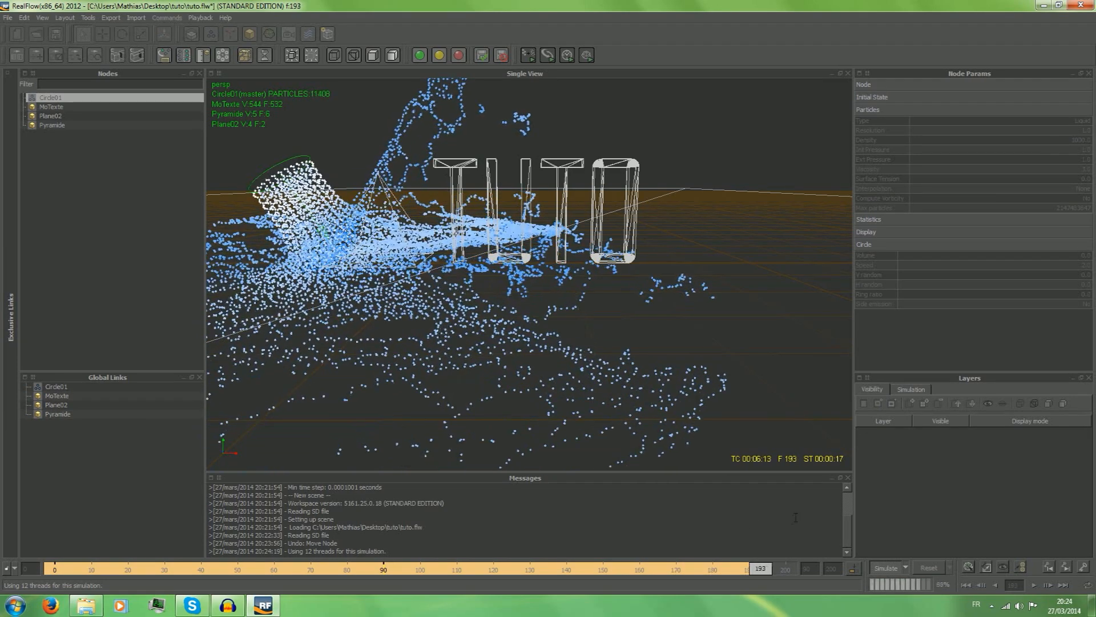
{"action": "left_click", "coordinate": [934, 564]}
{"action": "left_click", "coordinate": [523, 314]}
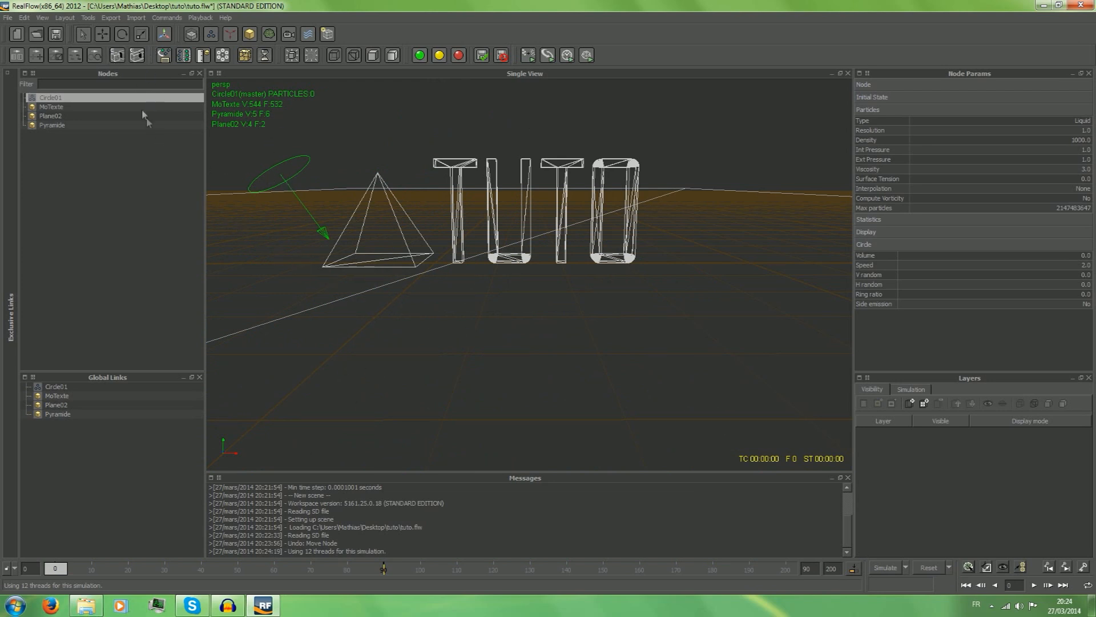
Try a narrower emitter scaled down in X in a short test simulation, reset the scene and undo the scaling.
{"action": "left_click", "coordinate": [141, 34]}
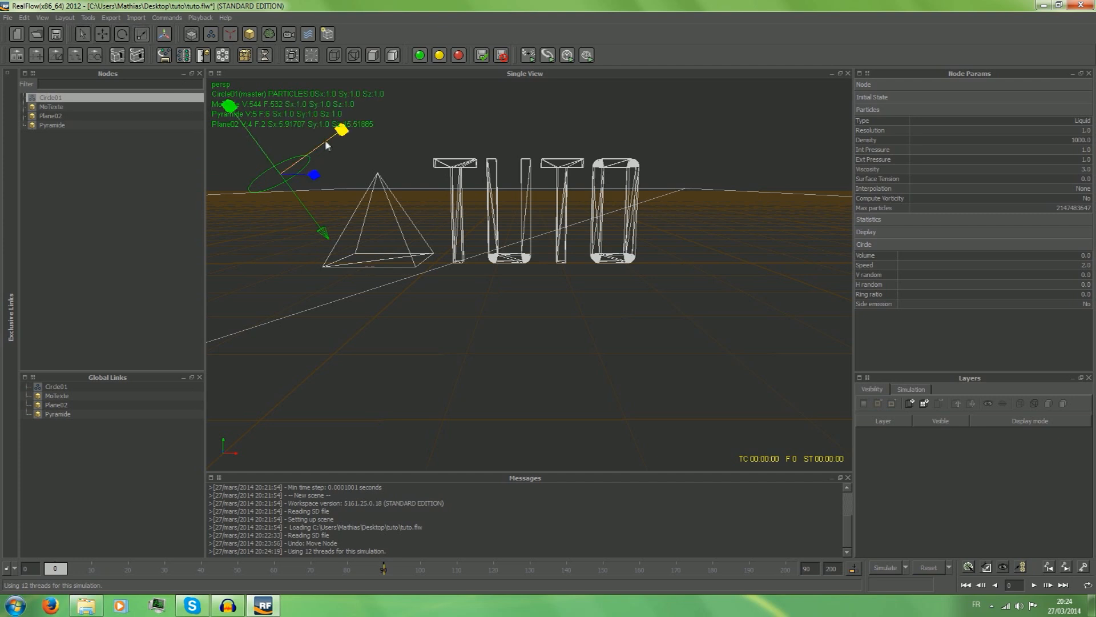
{"action": "left_click_drag", "start_coordinate": [317, 150], "coordinate": [290, 191]}
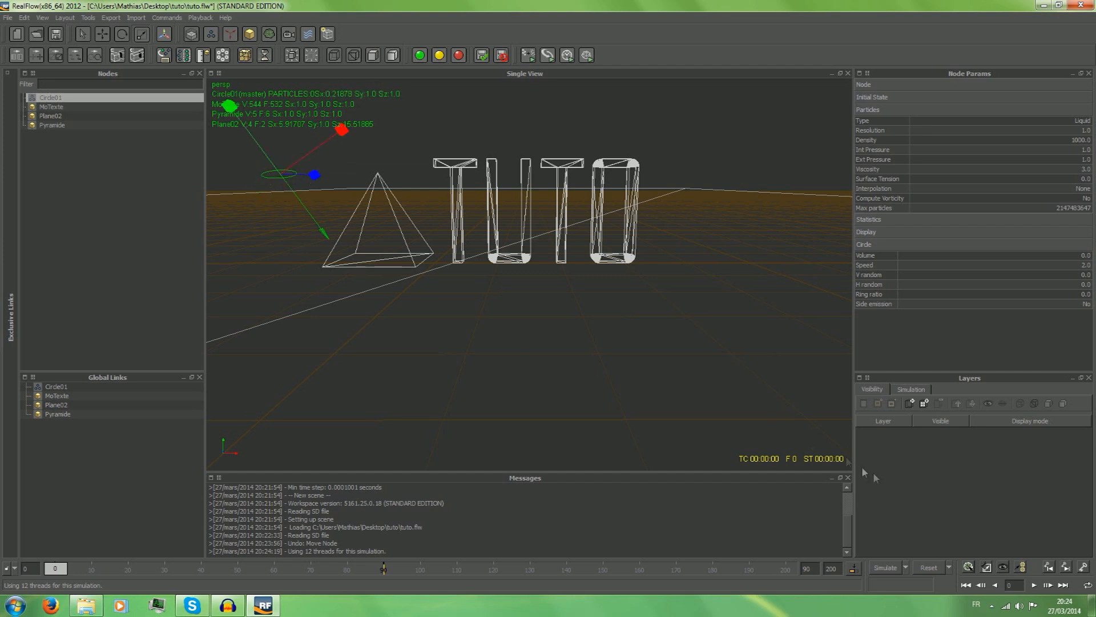
{"action": "left_click", "coordinate": [885, 569]}
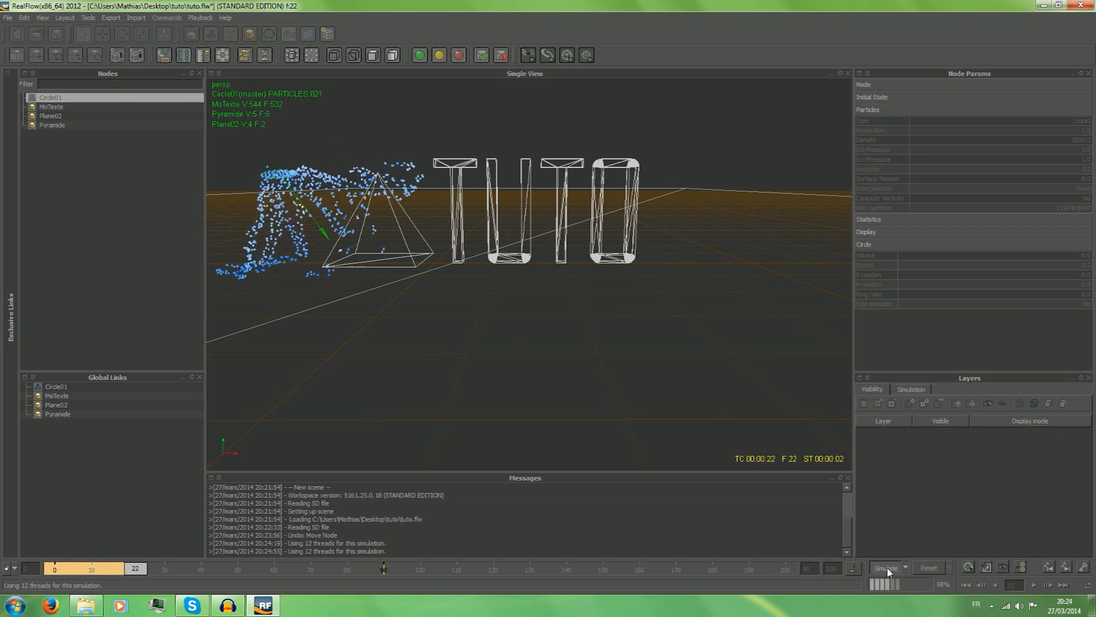
{"action": "left_click", "coordinate": [886, 568]}
{"action": "left_click", "coordinate": [929, 568]}
{"action": "left_click", "coordinate": [525, 306]}
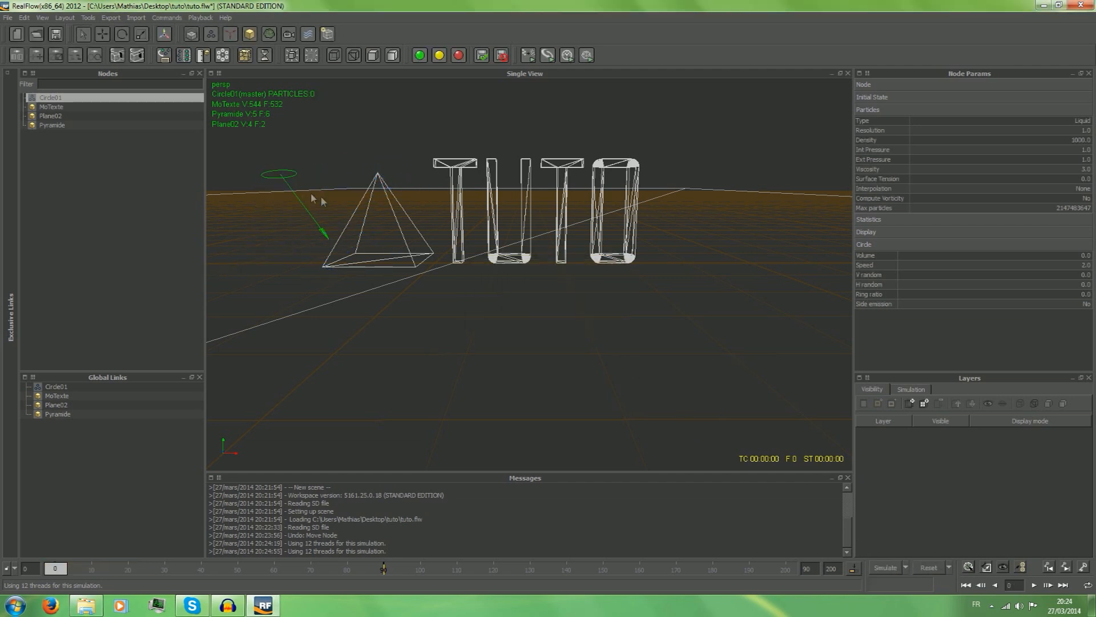
{"action": "key", "text": "ctrl+z"}
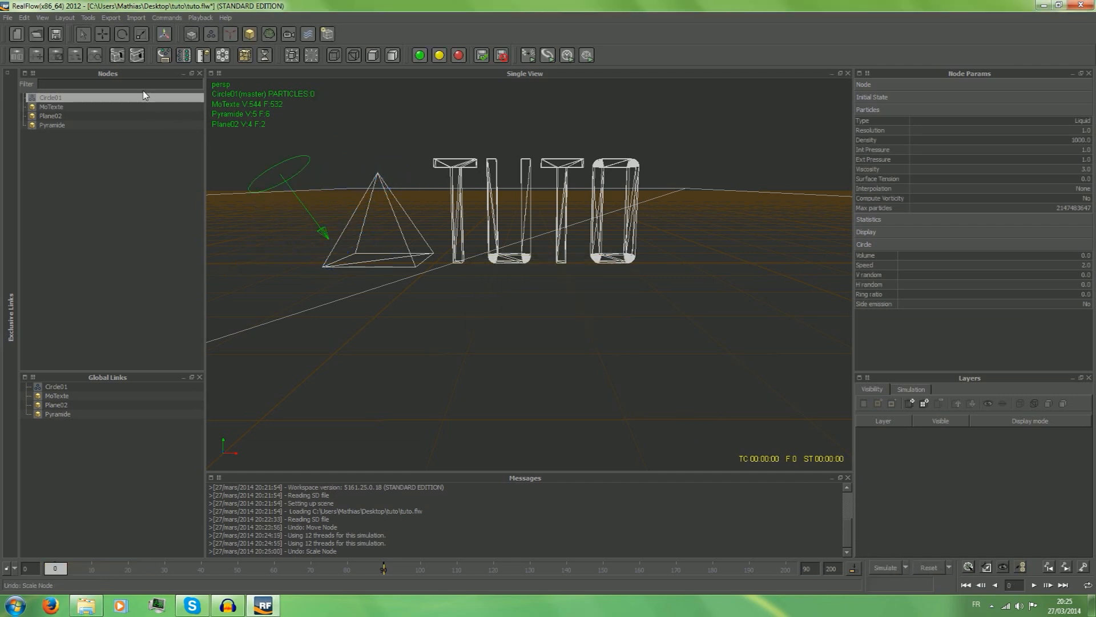
Scale the circle emitter down to about 0.36 in X and reduce it in Z as well.
{"action": "left_click", "coordinate": [140, 36]}
{"action": "left_click_drag", "start_coordinate": [339, 132], "coordinate": [314, 176]}
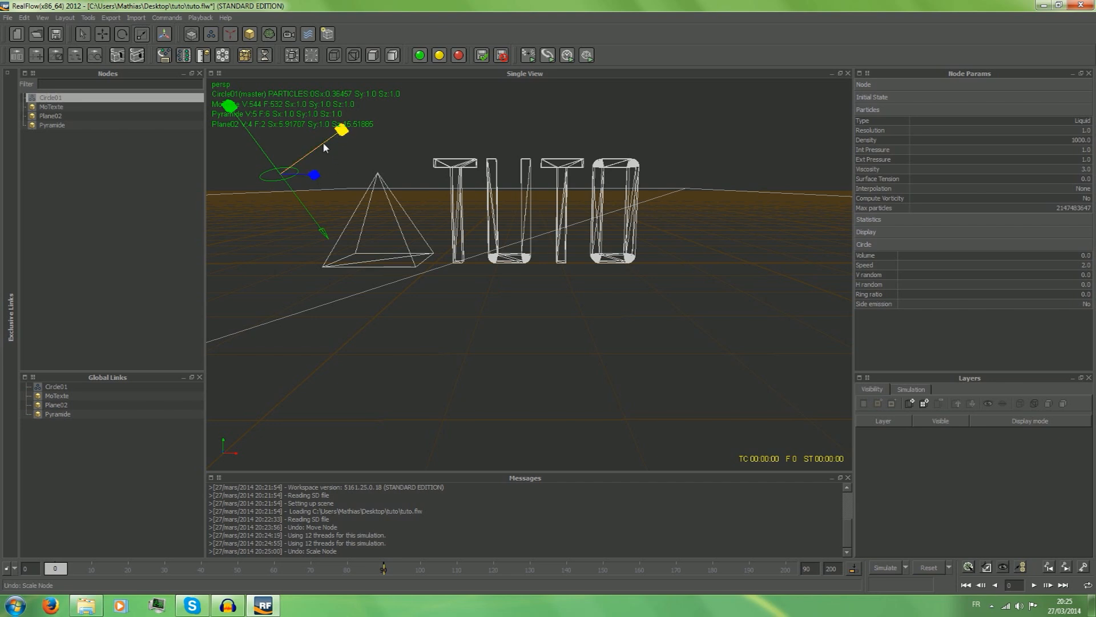
{"action": "mouse_move", "coordinate": [321, 173]}
{"action": "left_mouse_down"}
{"action": "mouse_move", "coordinate": [304, 175]}
{"action": "mouse_move", "coordinate": [313, 150]}
{"action": "mouse_move", "coordinate": [308, 174]}
{"action": "left_mouse_up"}
Simulate the particle stream from the scaled-down emitter, stop the run and reset the scene.
{"action": "left_click", "coordinate": [886, 568]}
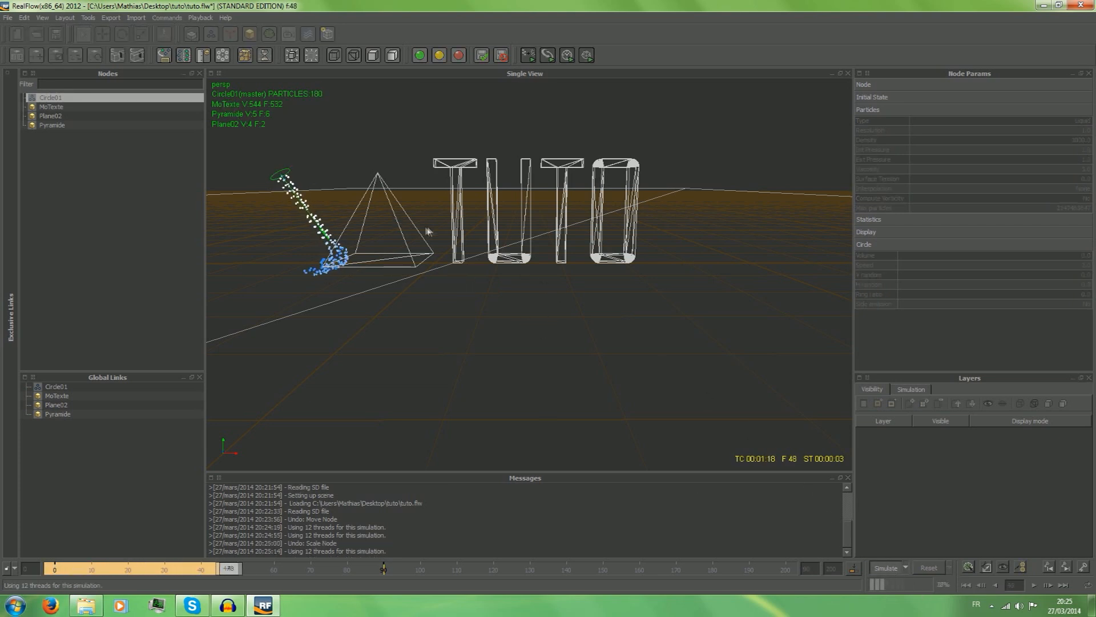
{"action": "left_click", "coordinate": [885, 568]}
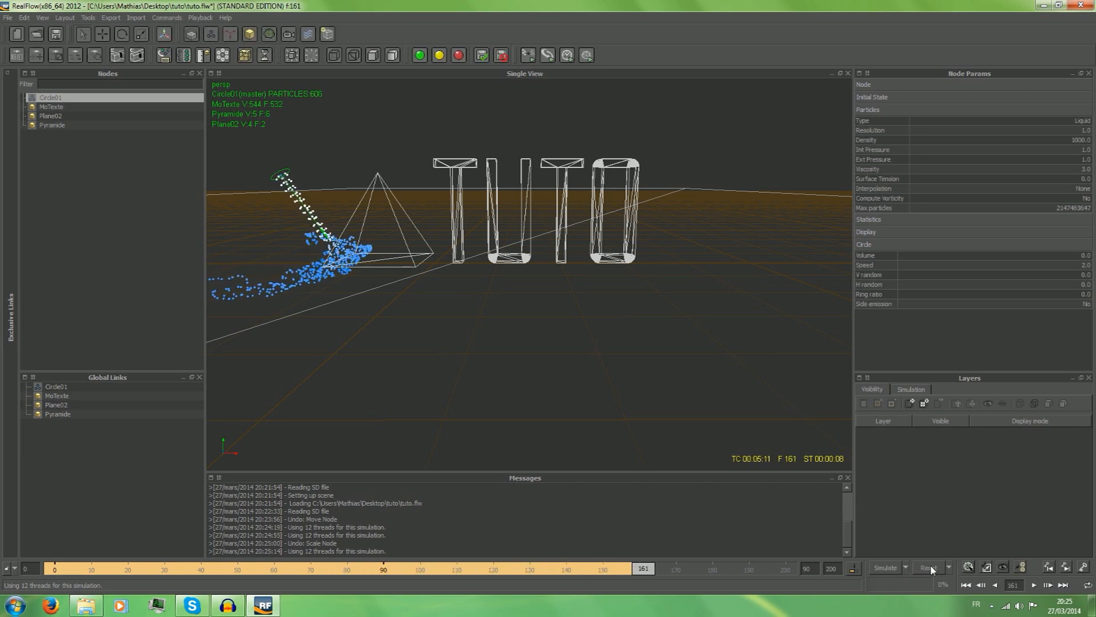
{"action": "left_click", "coordinate": [929, 567]}
{"action": "left_click", "coordinate": [519, 313]}
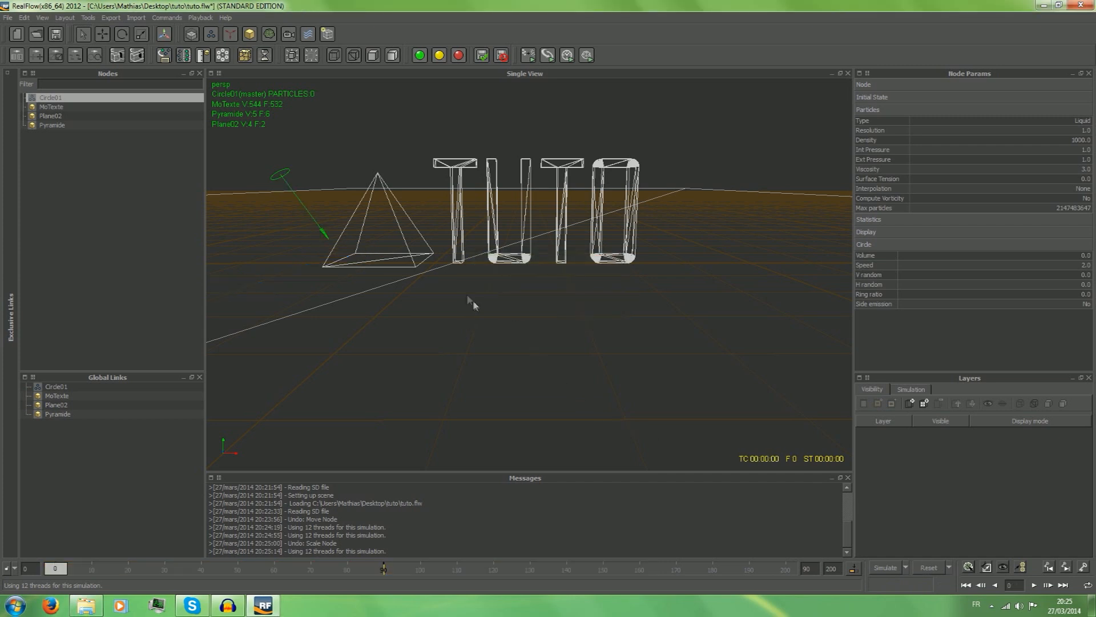
Move the emitter higher above the pyramid, to about -0.95 in X and 2.36 in Y, and deselect it.
{"action": "left_click", "coordinate": [103, 34]}
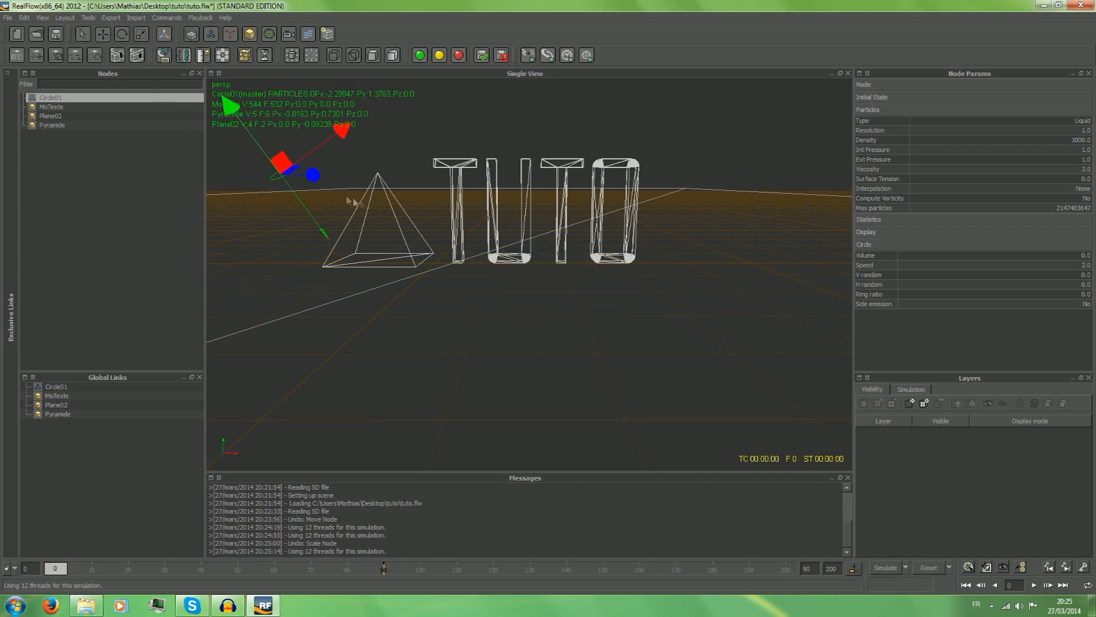
{"action": "left_click_drag", "start_coordinate": [249, 123], "coordinate": [233, 96]}
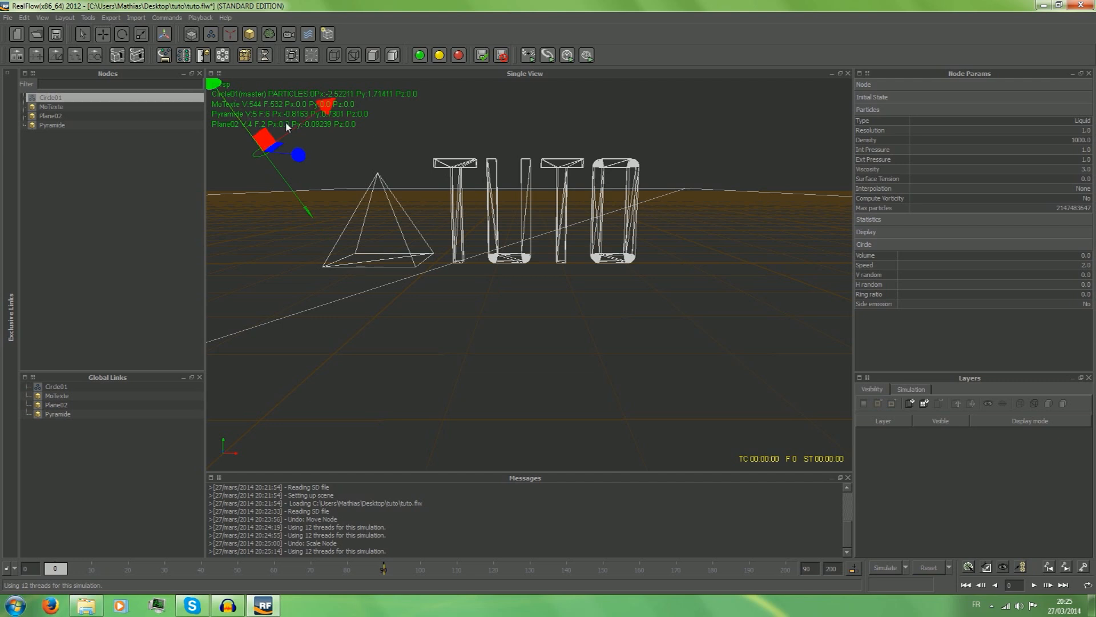
{"action": "left_click_drag", "start_coordinate": [291, 127], "coordinate": [489, 255]}
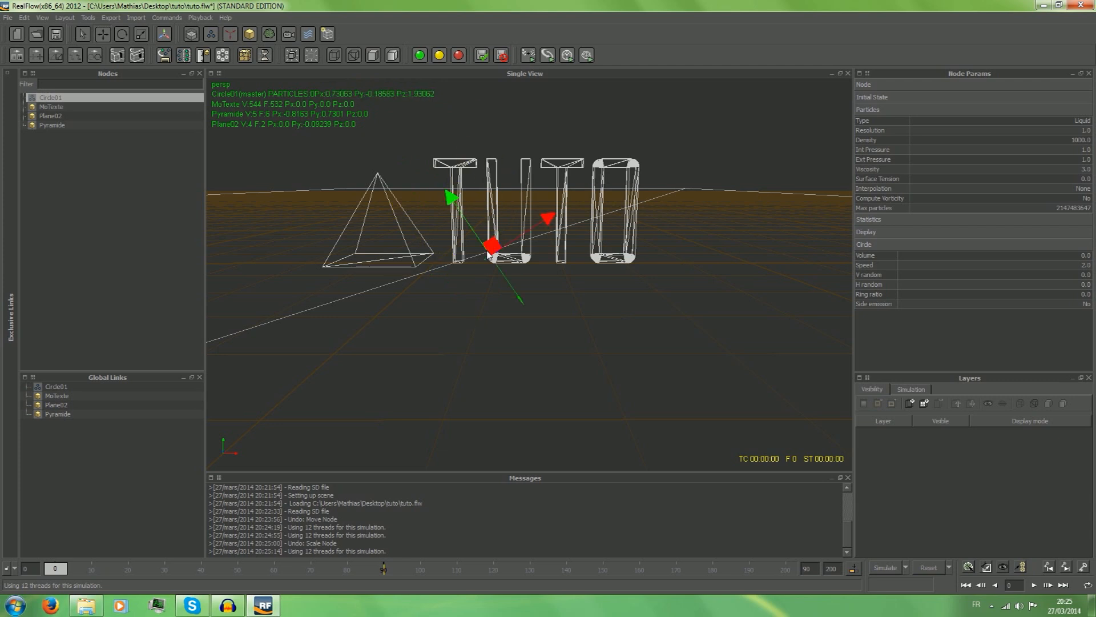
{"action": "key", "text": "ctrl+z"}
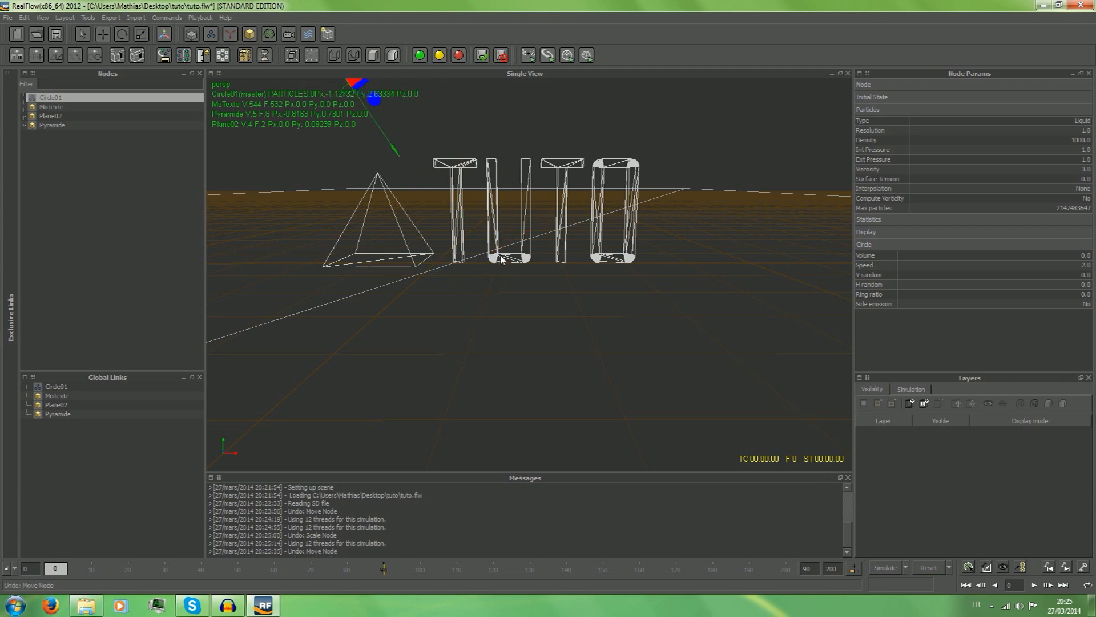
{"action": "scroll", "coordinate": [502, 251], "scroll_direction": "down", "scroll_amount": 1}
{"action": "left_click_drag", "start_coordinate": [362, 93], "coordinate": [404, 133]}
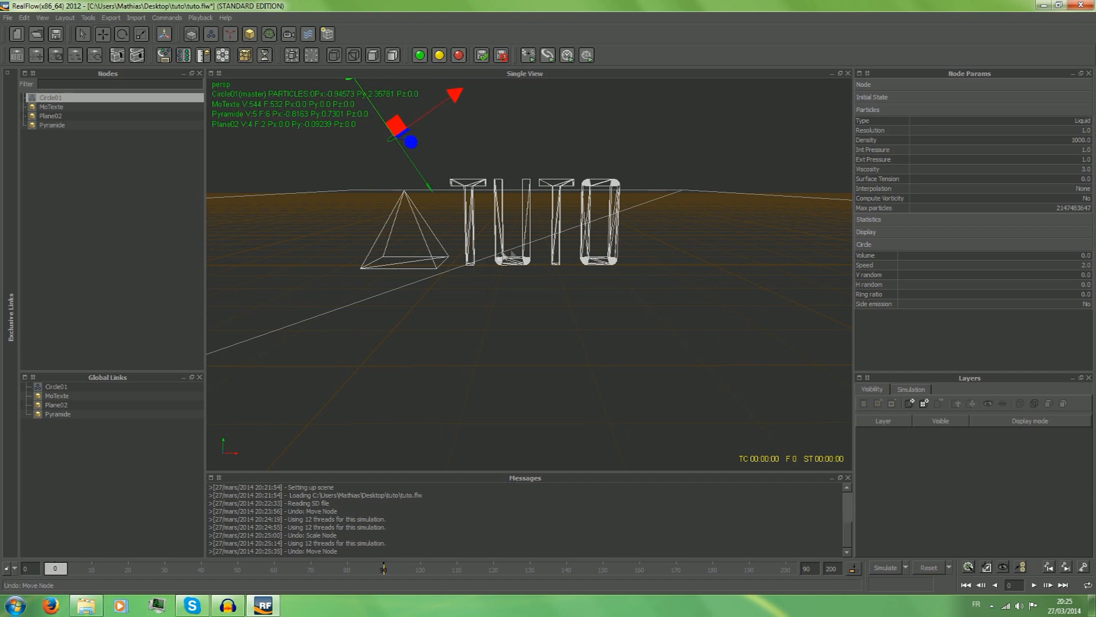
{"action": "left_click_drag", "start_coordinate": [690, 139], "coordinate": [692, 221], "text": "alt"}
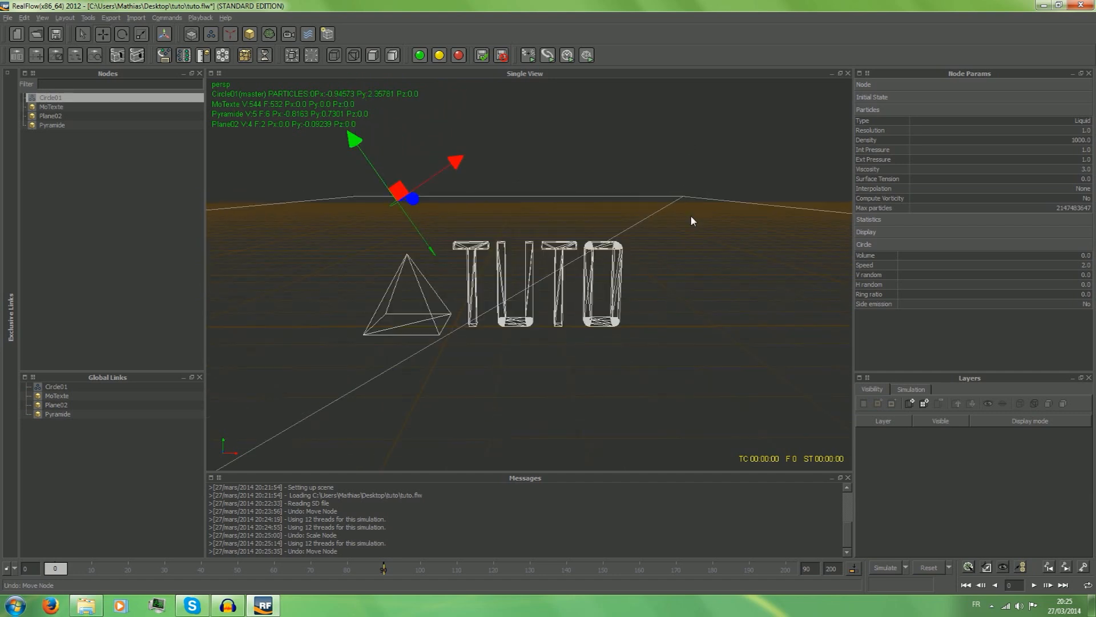
{"action": "left_click", "coordinate": [752, 180]}
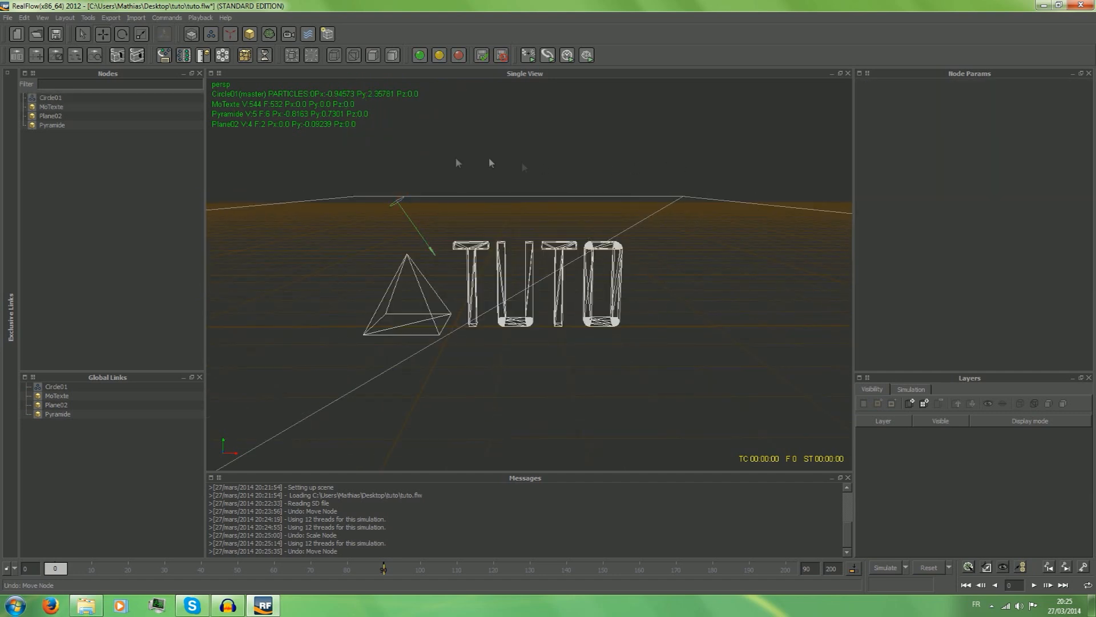
Select the scene nodes in turn, and move the circle emitter back along its axis to about -1.13 in X and 2.64 in Y.
{"action": "left_click", "coordinate": [59, 98]}
{"action": "left_click", "coordinate": [60, 107]}
{"action": "left_click", "coordinate": [61, 125]}
{"action": "left_click", "coordinate": [64, 115]}
{"action": "left_click", "coordinate": [63, 106]}
{"action": "left_click", "coordinate": [63, 99]}
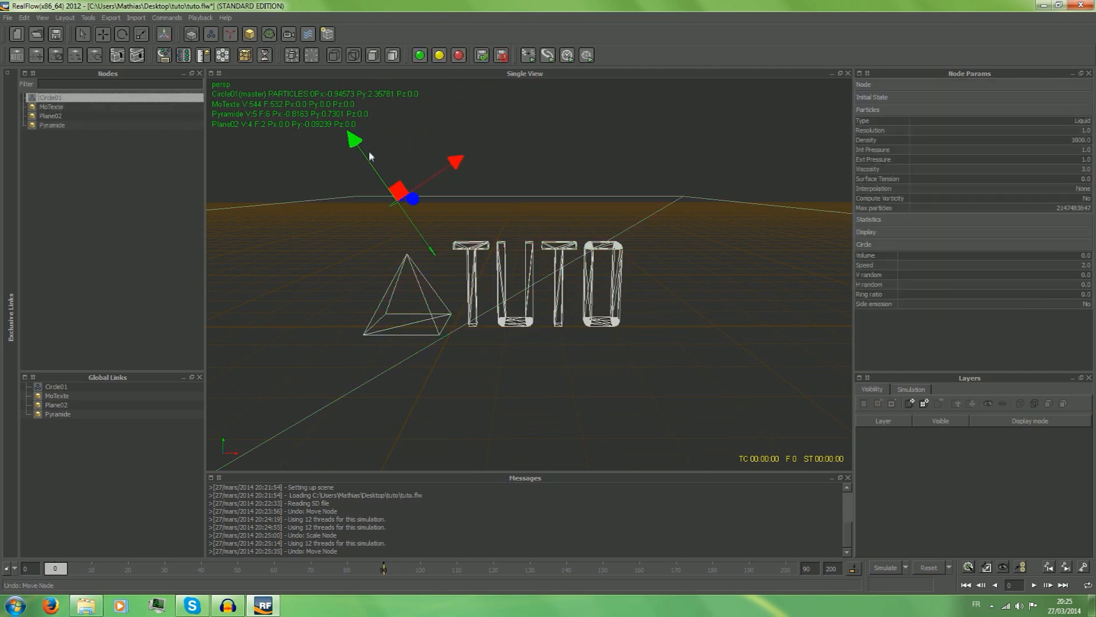
{"action": "left_click_drag", "start_coordinate": [365, 158], "coordinate": [352, 140]}
Move the circle emitter farther back along its axis to about -1.62 in X and 3.37 in Y, and start the simulation.
{"action": "left_click", "coordinate": [70, 108]}
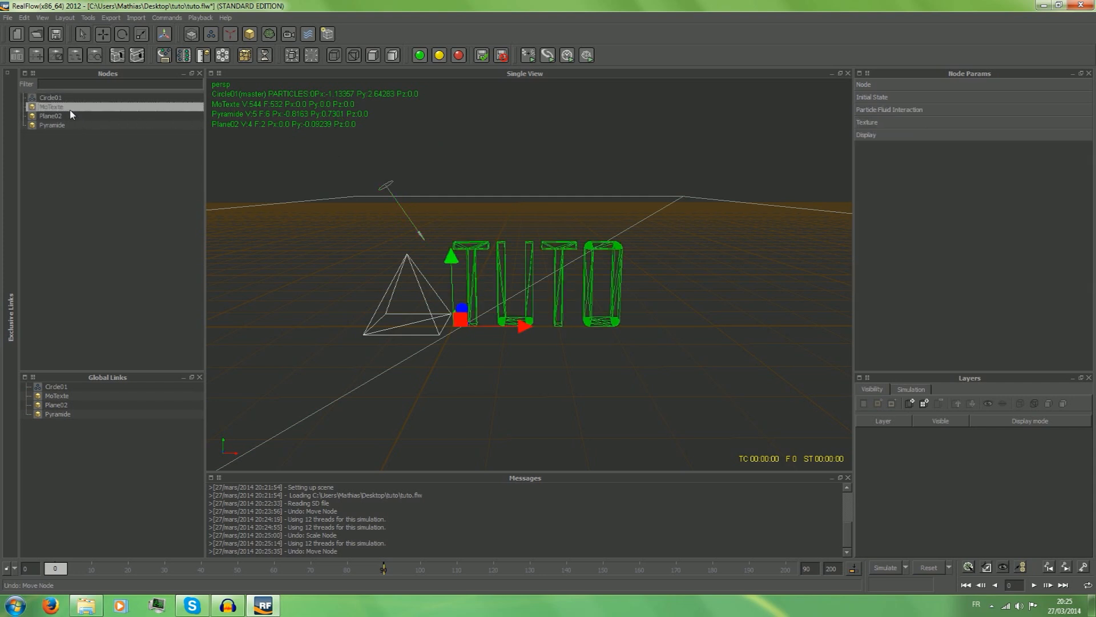
{"action": "left_click", "coordinate": [45, 116]}
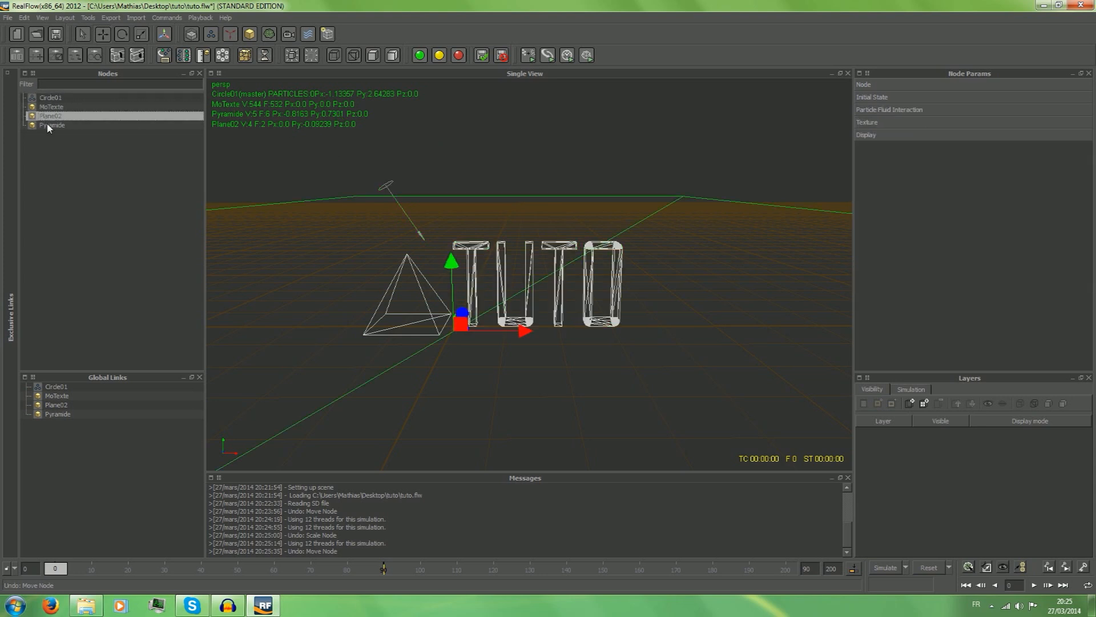
{"action": "left_click", "coordinate": [49, 126]}
{"action": "left_click", "coordinate": [190, 228]}
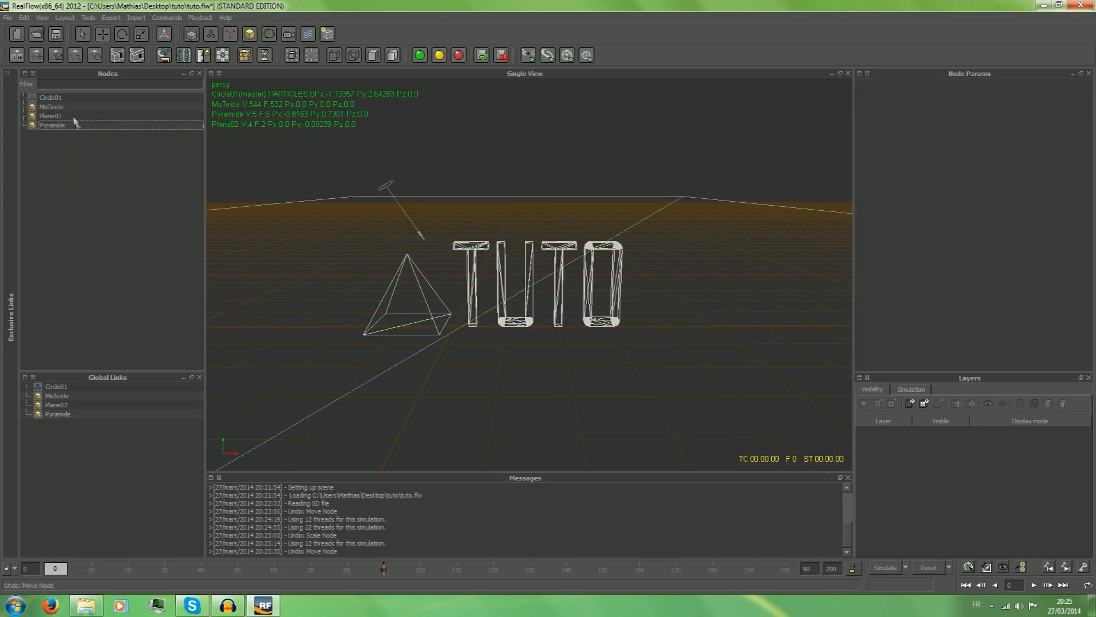
{"action": "left_click", "coordinate": [73, 117]}
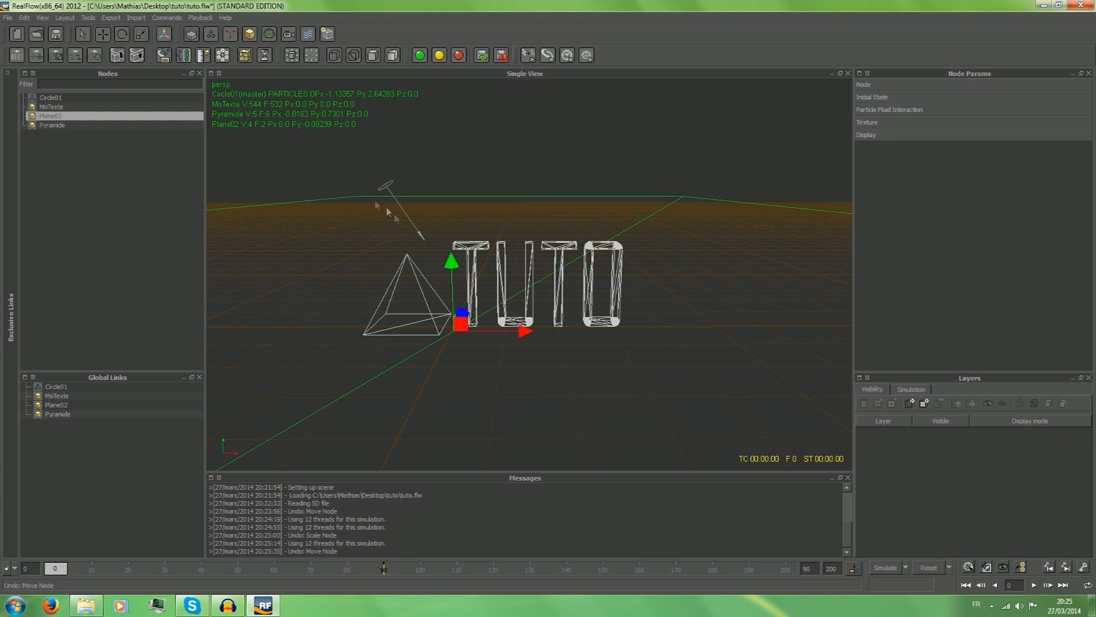
{"action": "left_click", "coordinate": [50, 98]}
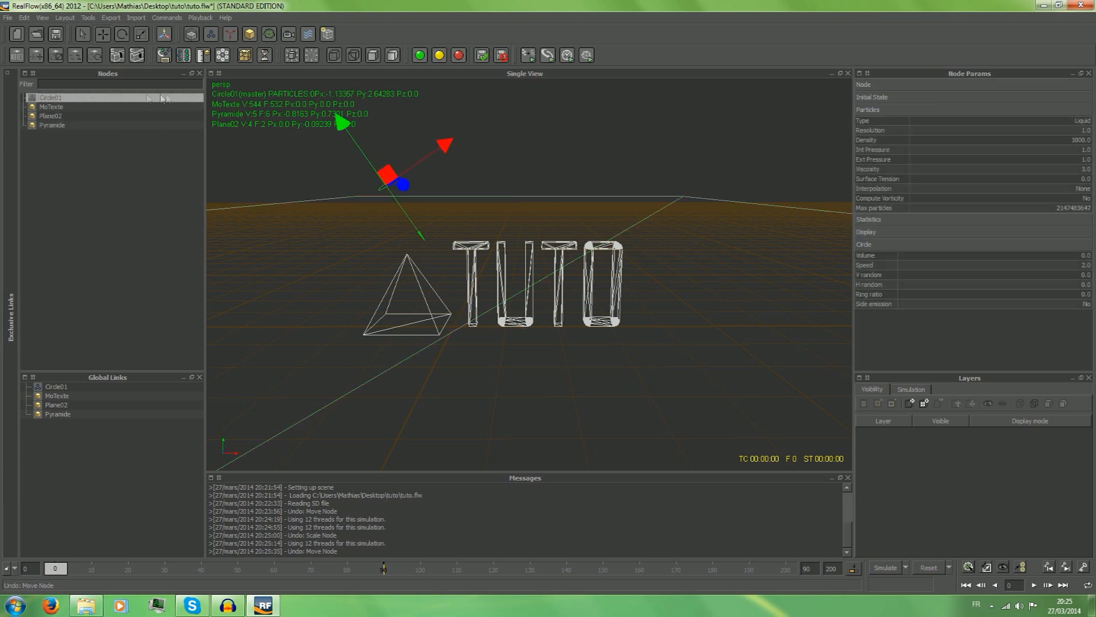
{"action": "left_click_drag", "start_coordinate": [351, 135], "coordinate": [320, 92]}
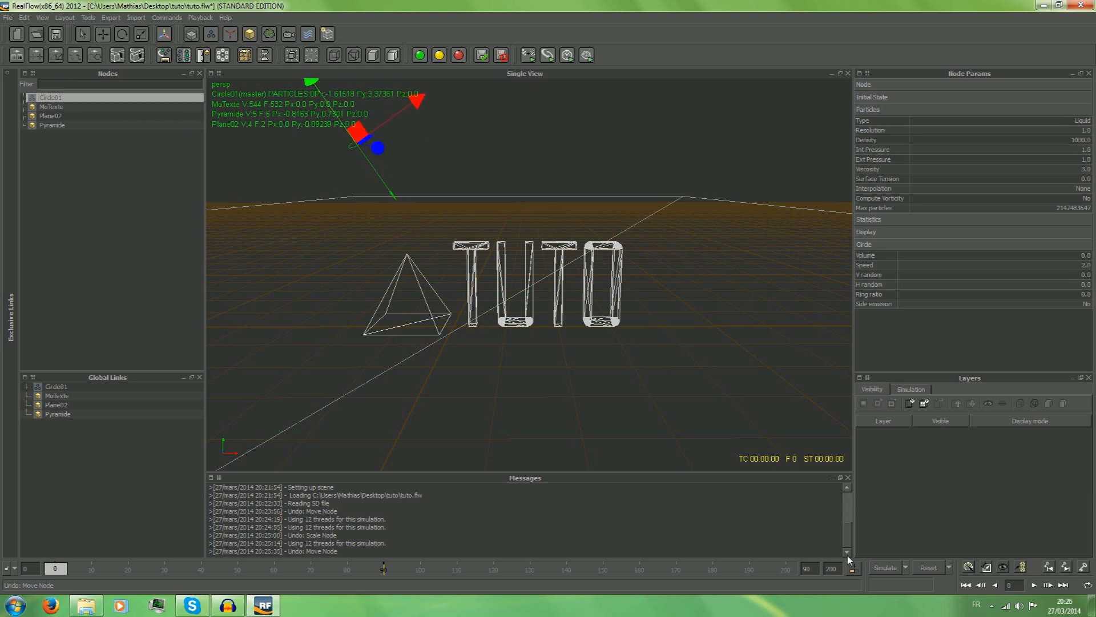
{"action": "left_click", "coordinate": [879, 565]}
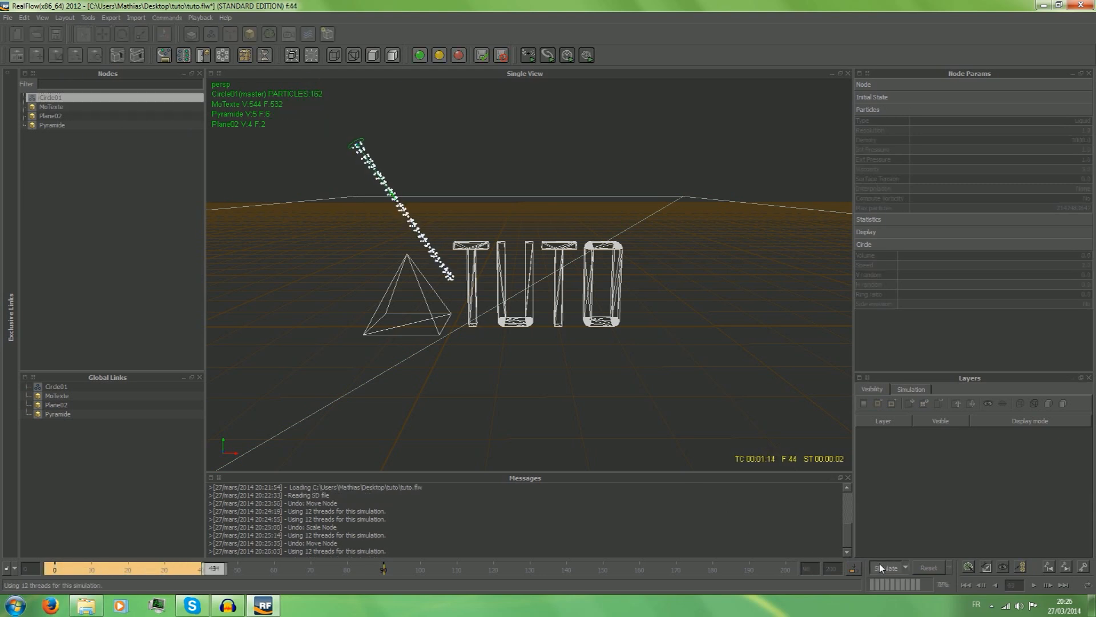
Stop the running particle simulation and reset all of its data.
{"action": "left_click", "coordinate": [880, 564]}
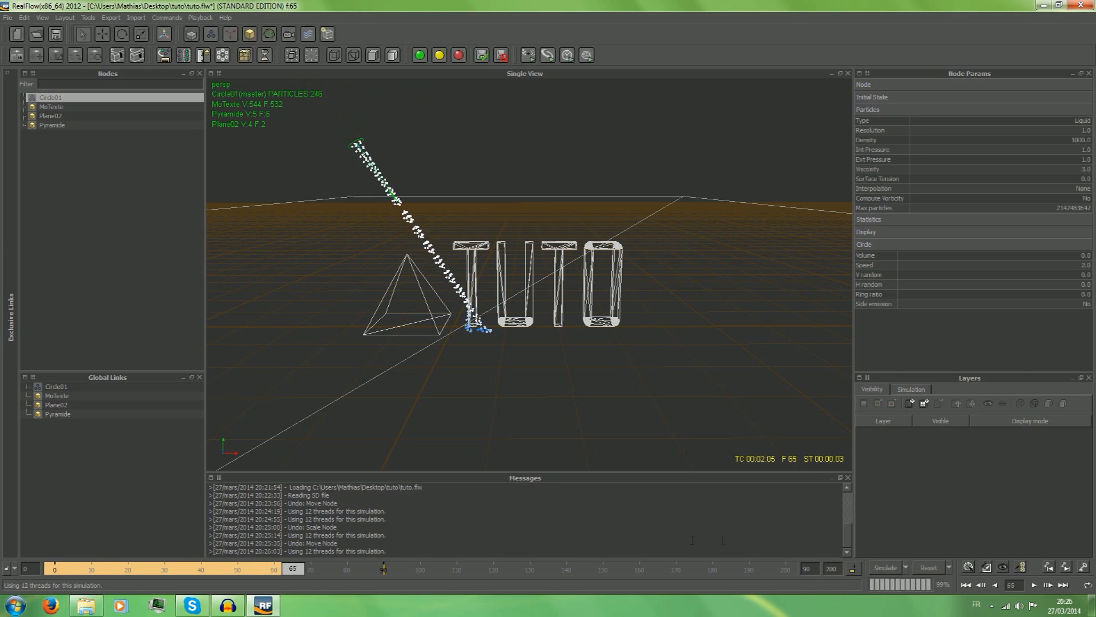
{"action": "left_click", "coordinate": [925, 568]}
{"action": "left_click", "coordinate": [526, 307]}
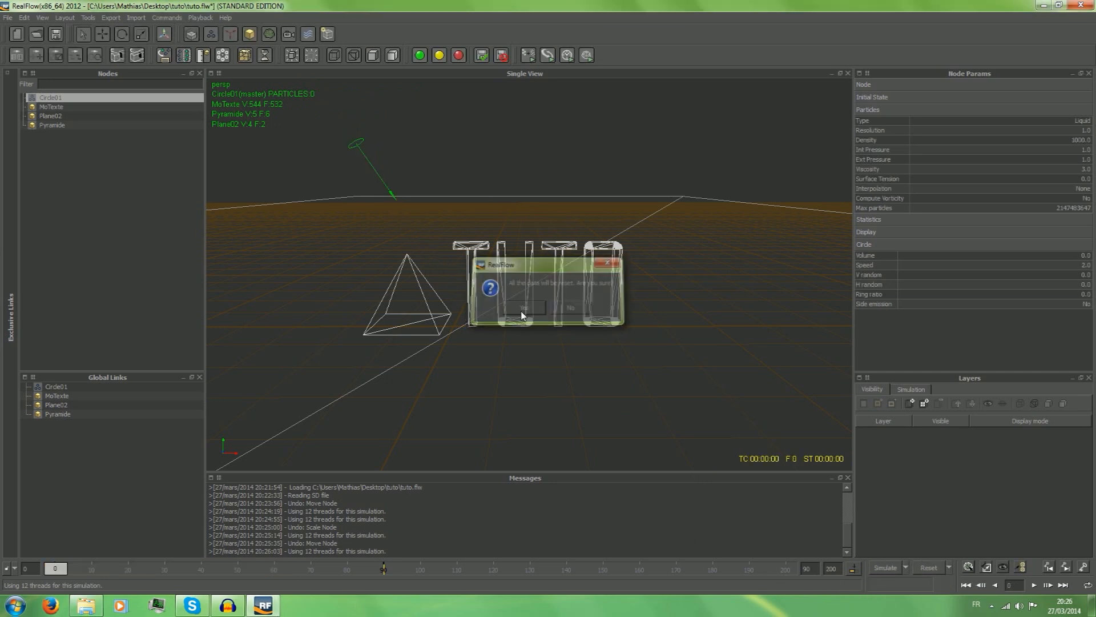
Add a Gravity daemon to the scene and clear the node selection.
{"action": "left_click", "coordinate": [234, 34]}
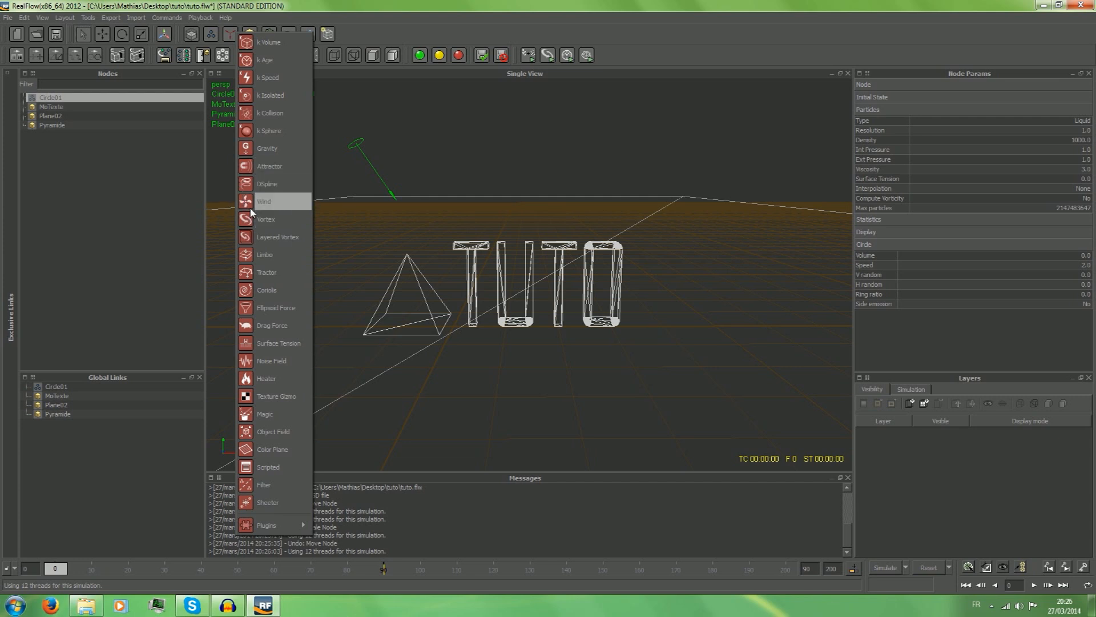
{"action": "left_click", "coordinate": [261, 150]}
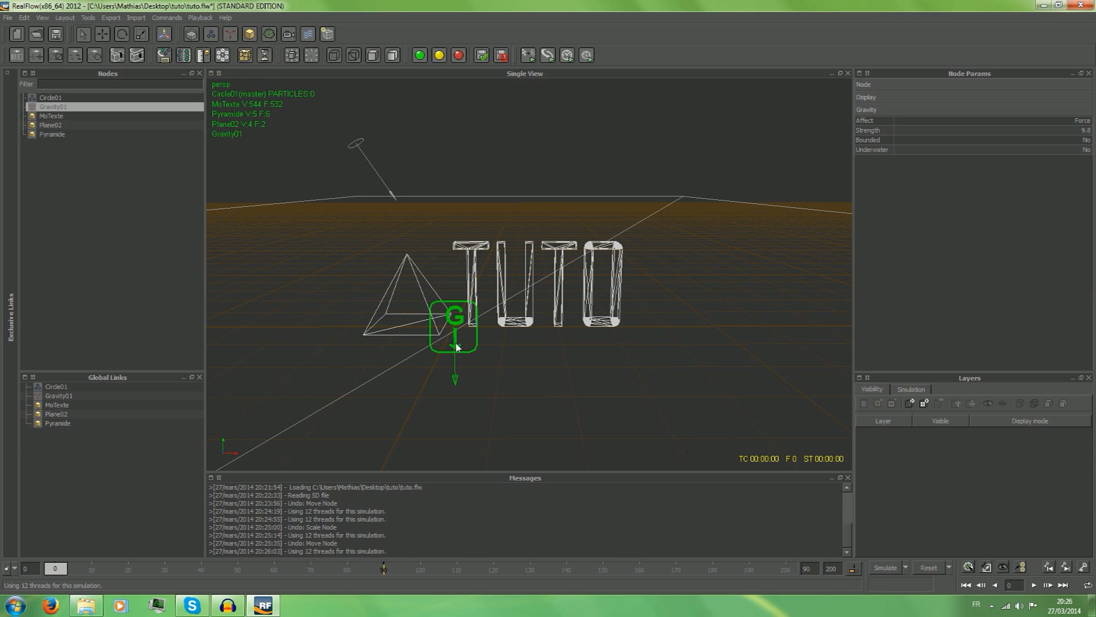
{"action": "left_click_drag", "start_coordinate": [456, 344], "coordinate": [453, 291]}
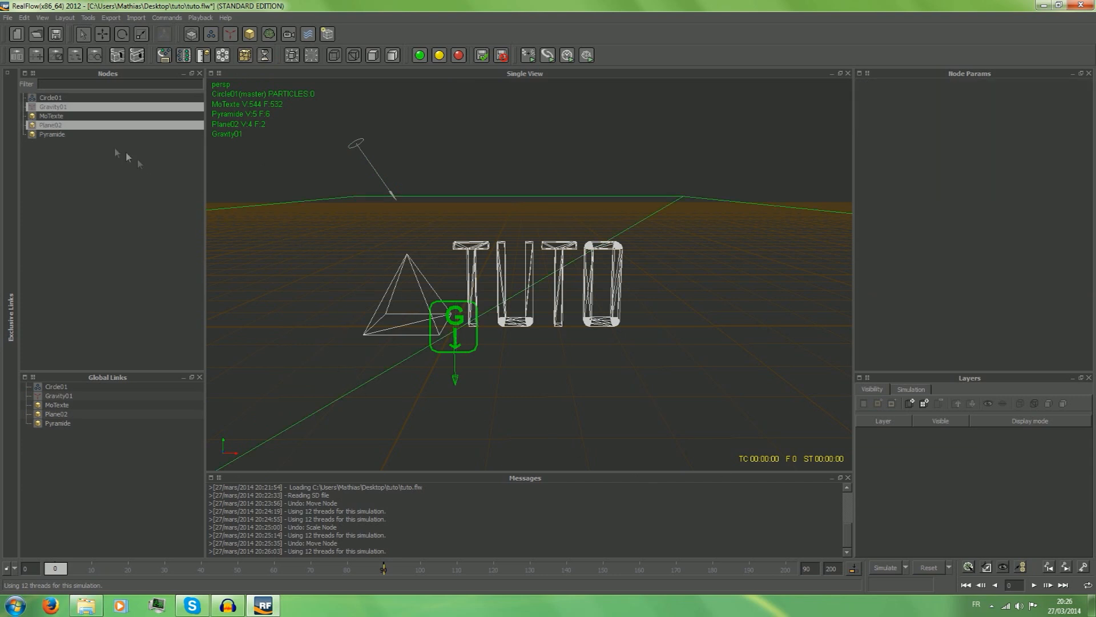
{"action": "left_click", "coordinate": [73, 163]}
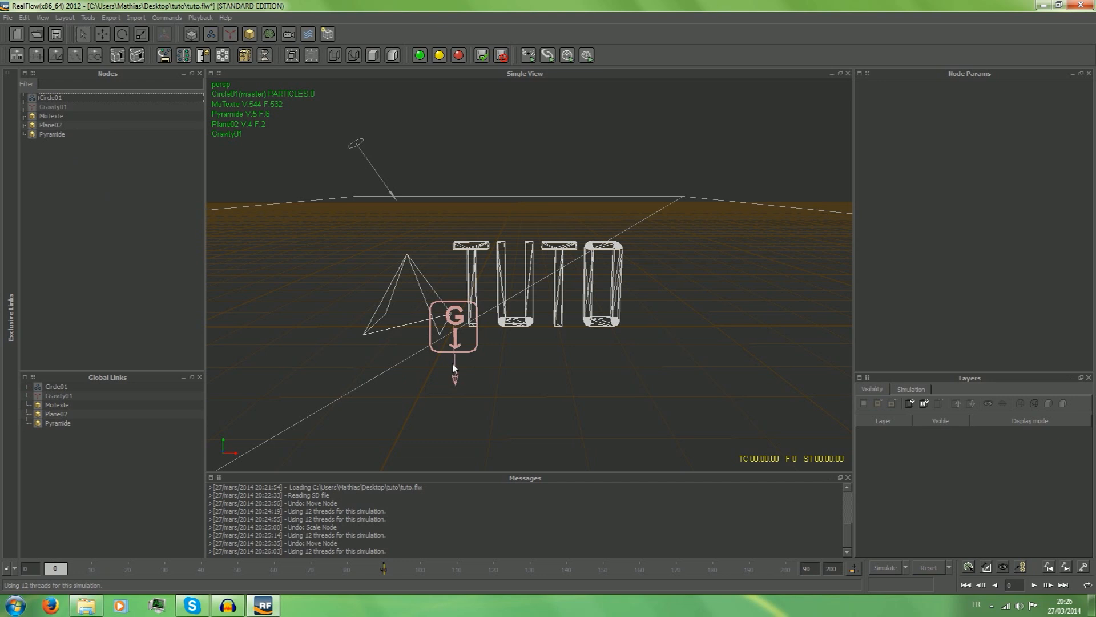
Move the Gravity daemon away from the objects to about -6.03 in X and 1.25 in Y, and simulate the circle emitter.
{"action": "left_click", "coordinate": [57, 105]}
{"action": "left_click", "coordinate": [102, 33]}
{"action": "left_click_drag", "start_coordinate": [522, 321], "coordinate": [323, 324]}
{"action": "left_click_drag", "start_coordinate": [255, 243], "coordinate": [254, 181]}
{"action": "left_click_drag", "start_coordinate": [337, 258], "coordinate": [211, 262]}
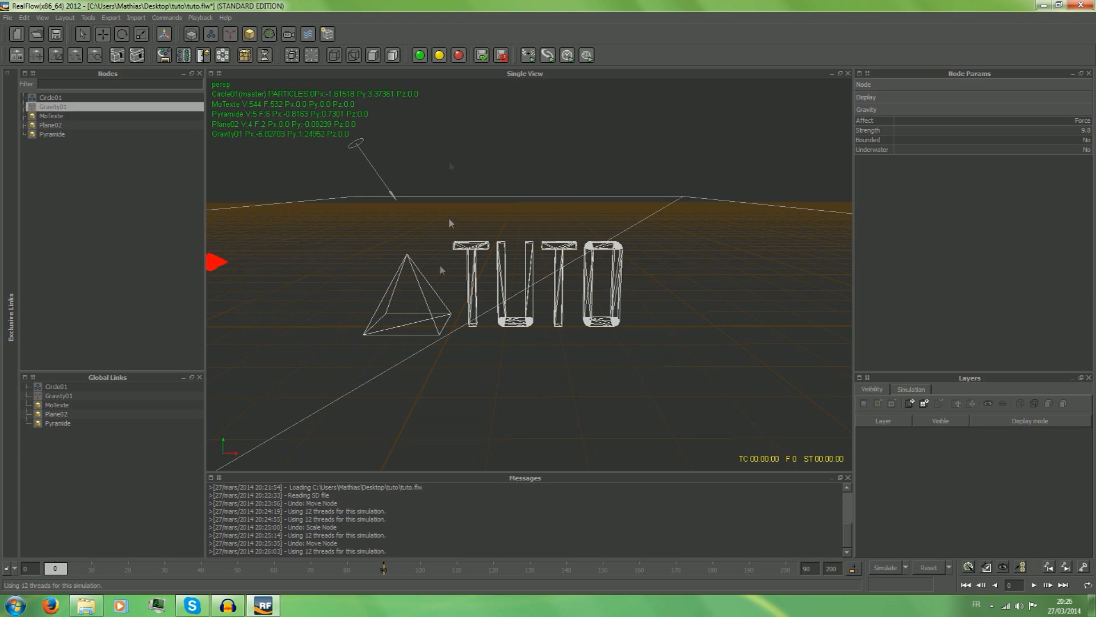
{"action": "left_click", "coordinate": [354, 143]}
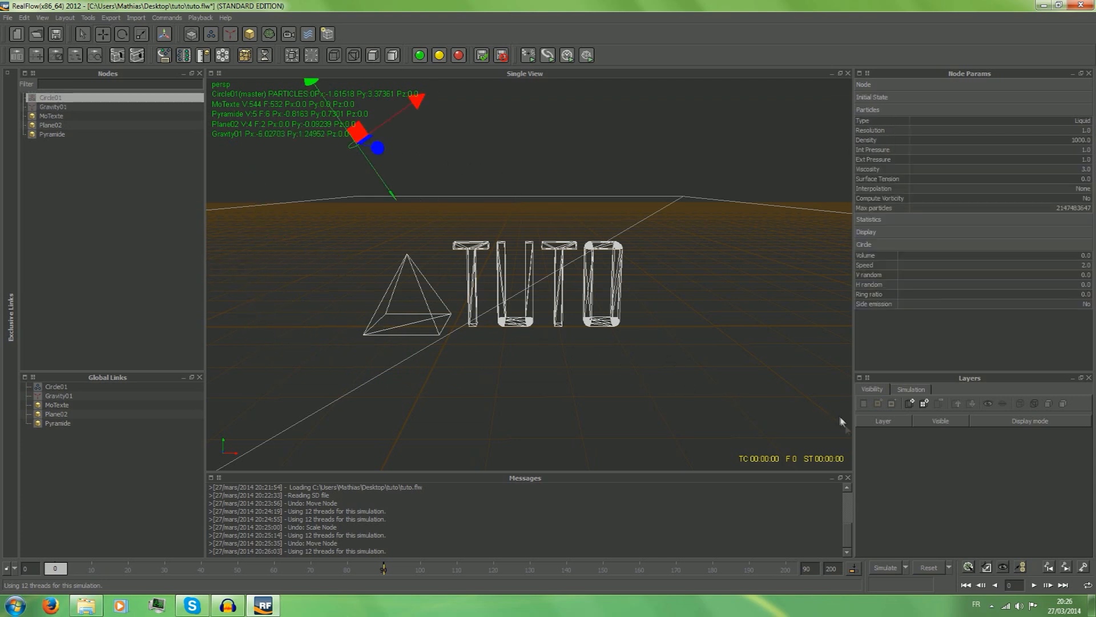
{"action": "left_click", "coordinate": [887, 567]}
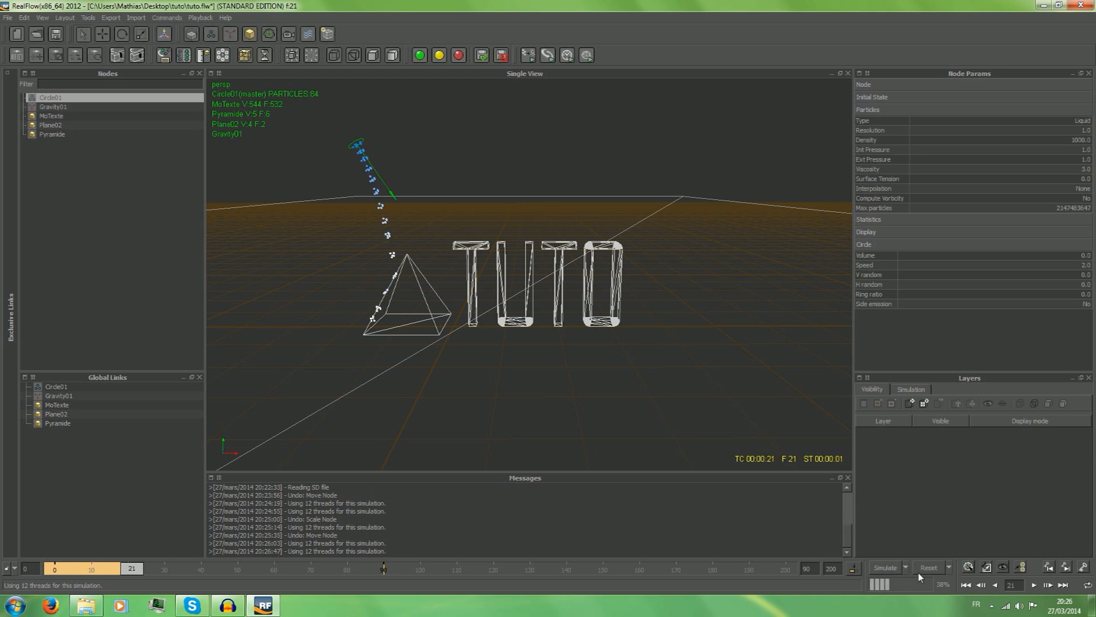
Scale the circle emitter up to about 0.81 in X and 1.26 in Z, and continue the simulation briefly.
{"action": "left_click", "coordinate": [141, 34]}
{"action": "left_click_drag", "start_coordinate": [416, 101], "coordinate": [422, 105]}
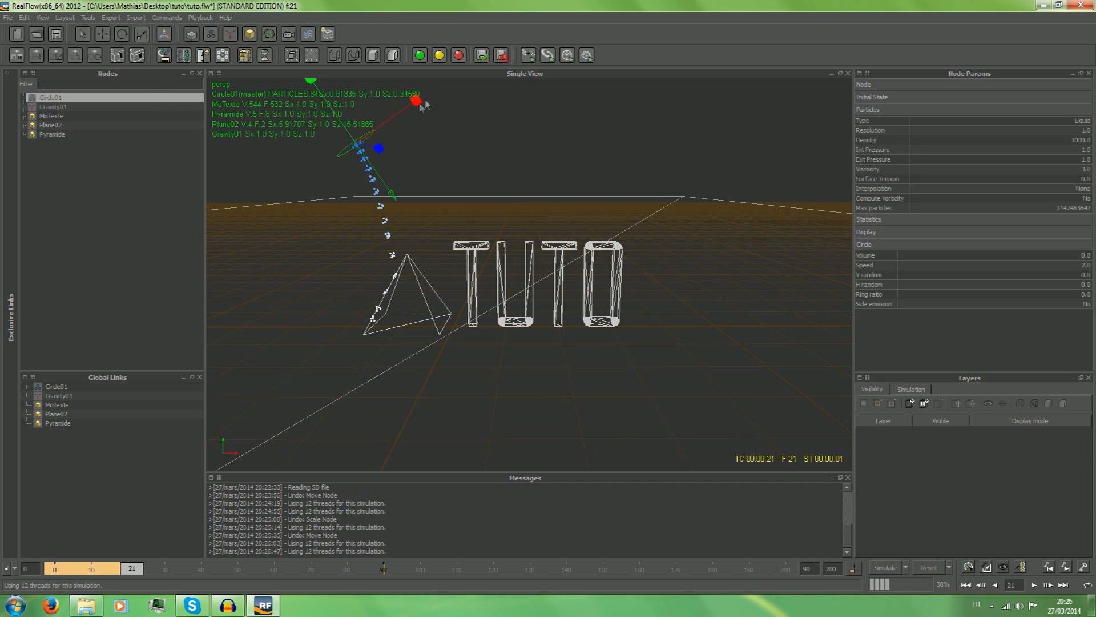
{"action": "left_click_drag", "start_coordinate": [378, 148], "coordinate": [396, 147]}
{"action": "left_click", "coordinate": [886, 568]}
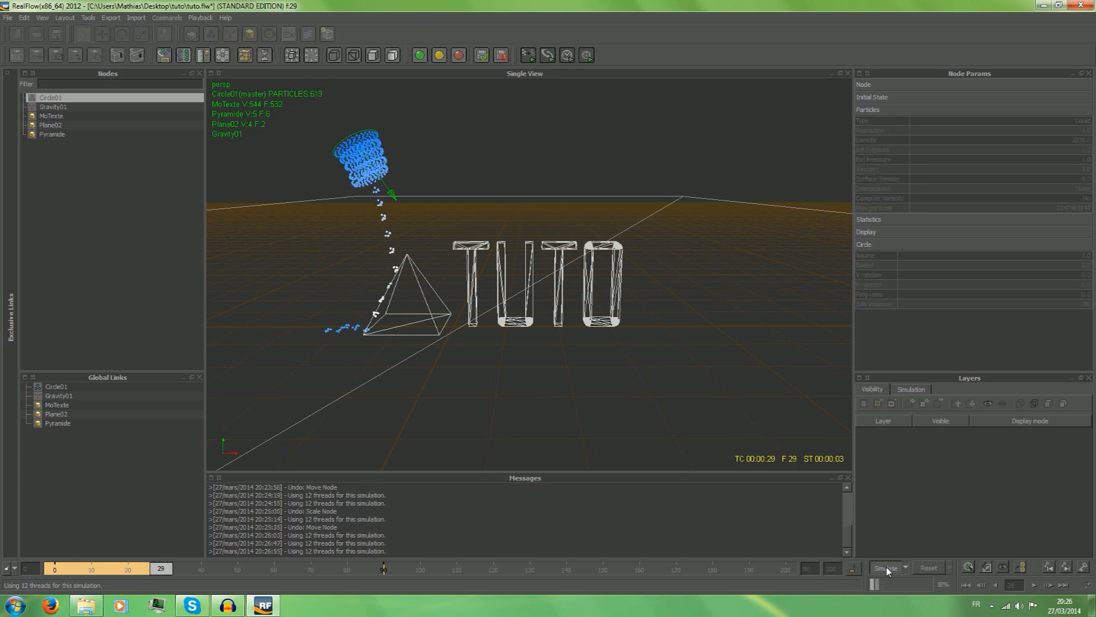
{"action": "left_click", "coordinate": [886, 566]}
Rotate the circle emitter to about 77.9° around Z so that it points toward the text.
{"action": "left_click", "coordinate": [103, 33]}
{"action": "left_click", "coordinate": [122, 34]}
{"action": "left_click_drag", "start_coordinate": [415, 199], "coordinate": [440, 151]}
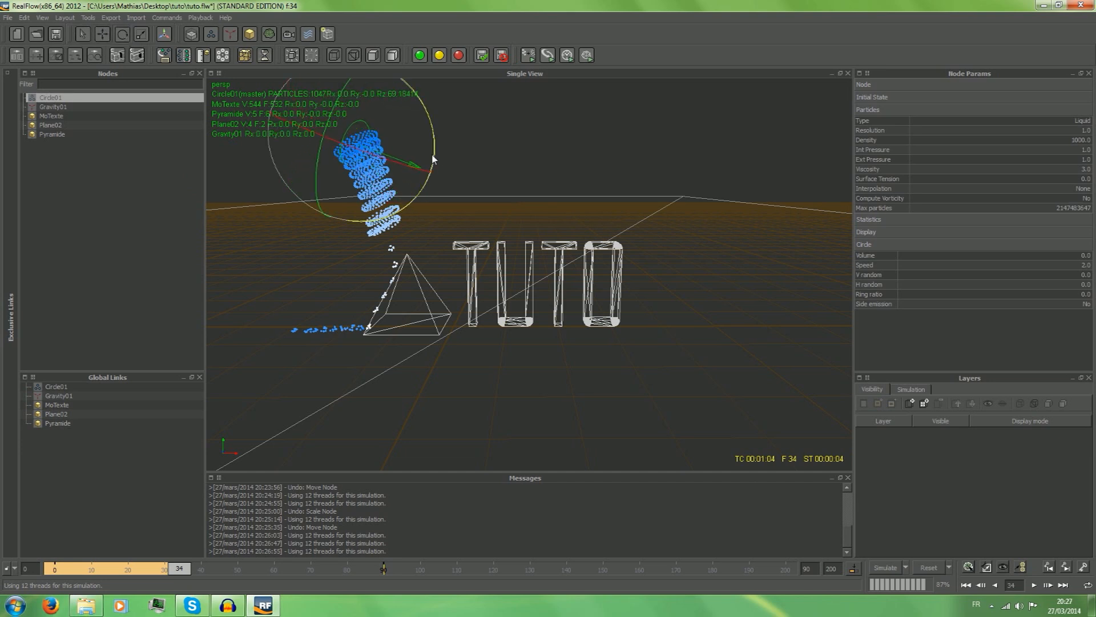
{"action": "left_click", "coordinate": [102, 34]}
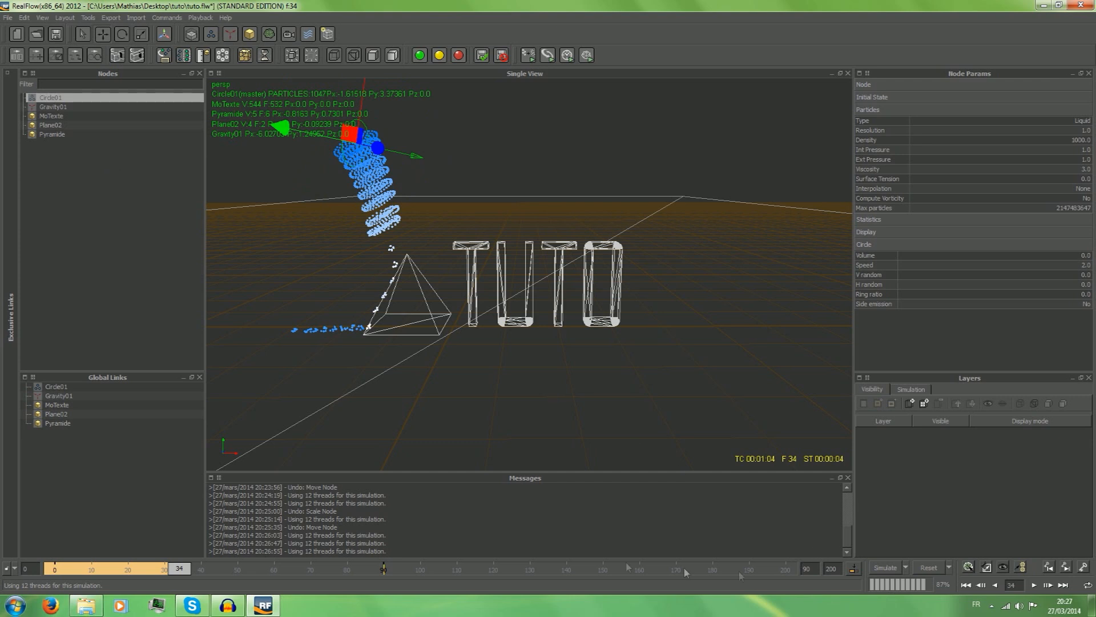
Reset the scene, simulate the rotated emitter under gravity, stop the run and reset again.
{"action": "left_click", "coordinate": [929, 567]}
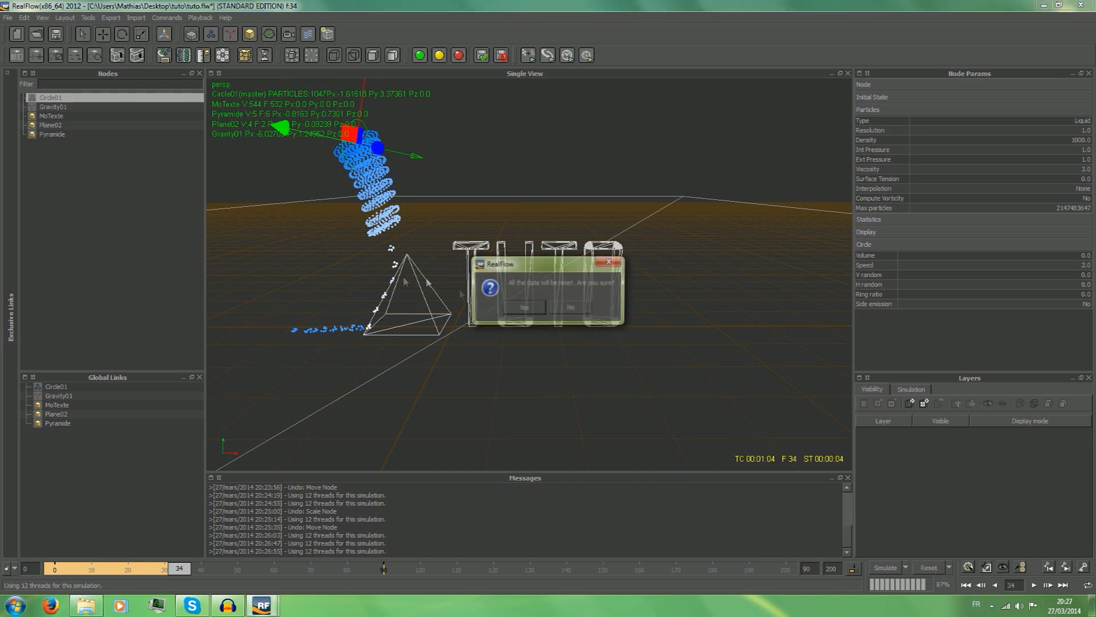
{"action": "left_click", "coordinate": [522, 308]}
{"action": "left_click", "coordinate": [875, 568]}
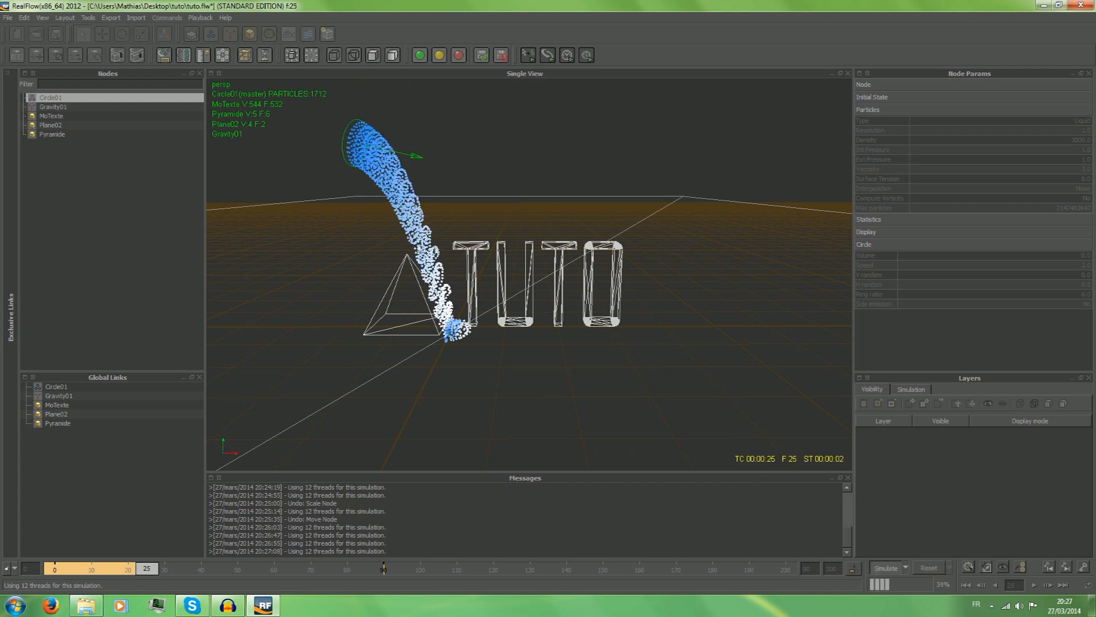
{"action": "left_click", "coordinate": [904, 569]}
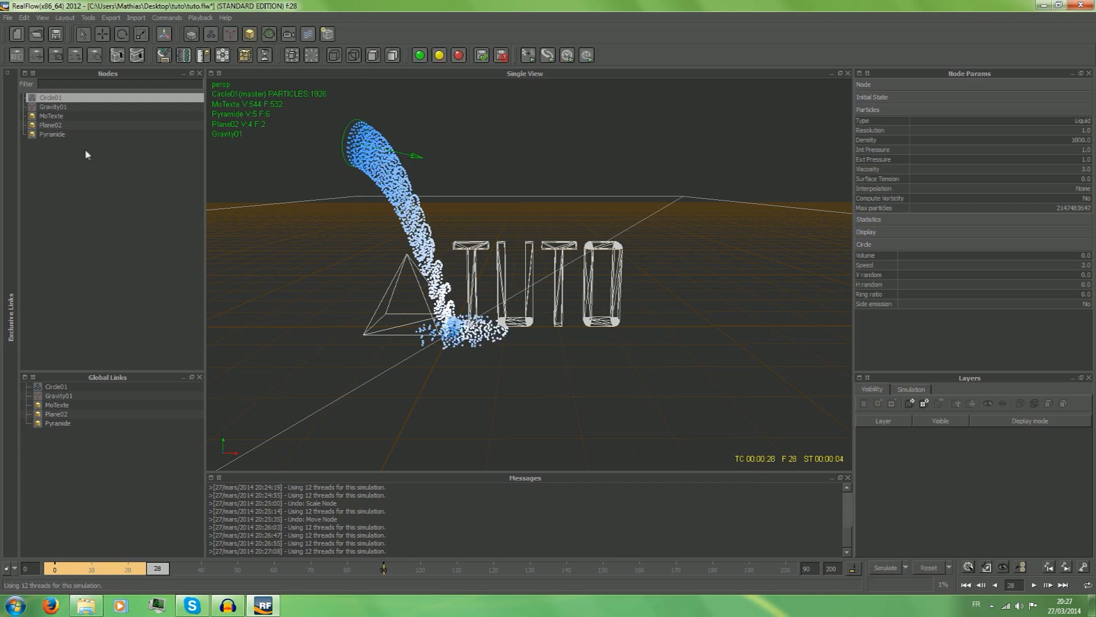
{"action": "left_click", "coordinate": [929, 568]}
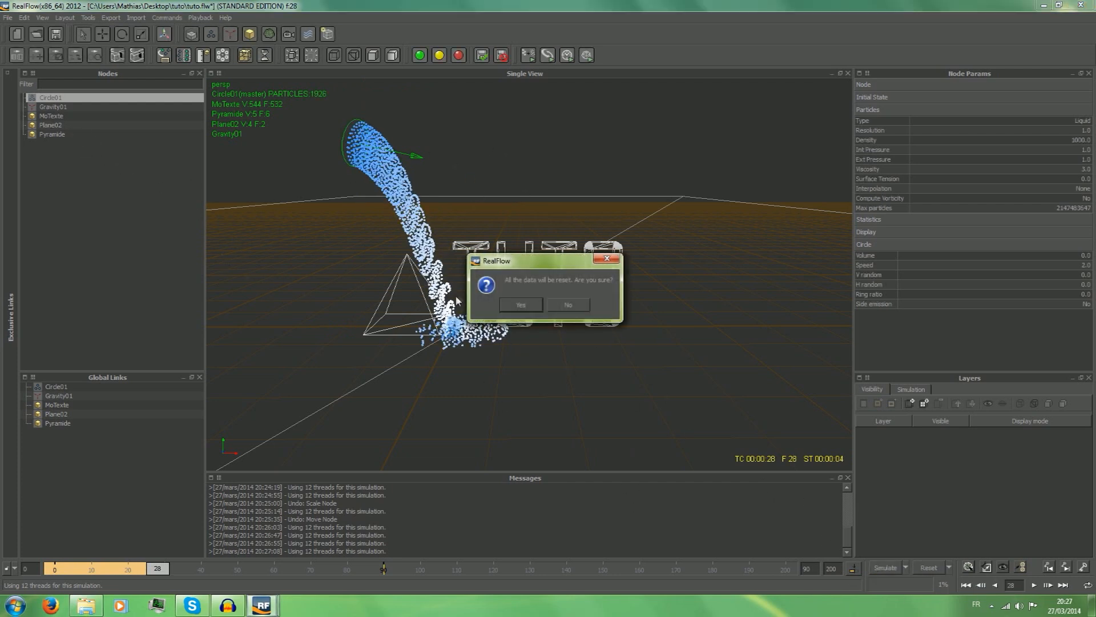
{"action": "left_click", "coordinate": [521, 306]}
Remove the Gravity daemon and simulate the emitter without it, stopping the run.
{"action": "right_click", "coordinate": [69, 107]}
{"action": "left_click", "coordinate": [118, 135]}
{"action": "left_click", "coordinate": [888, 568]}
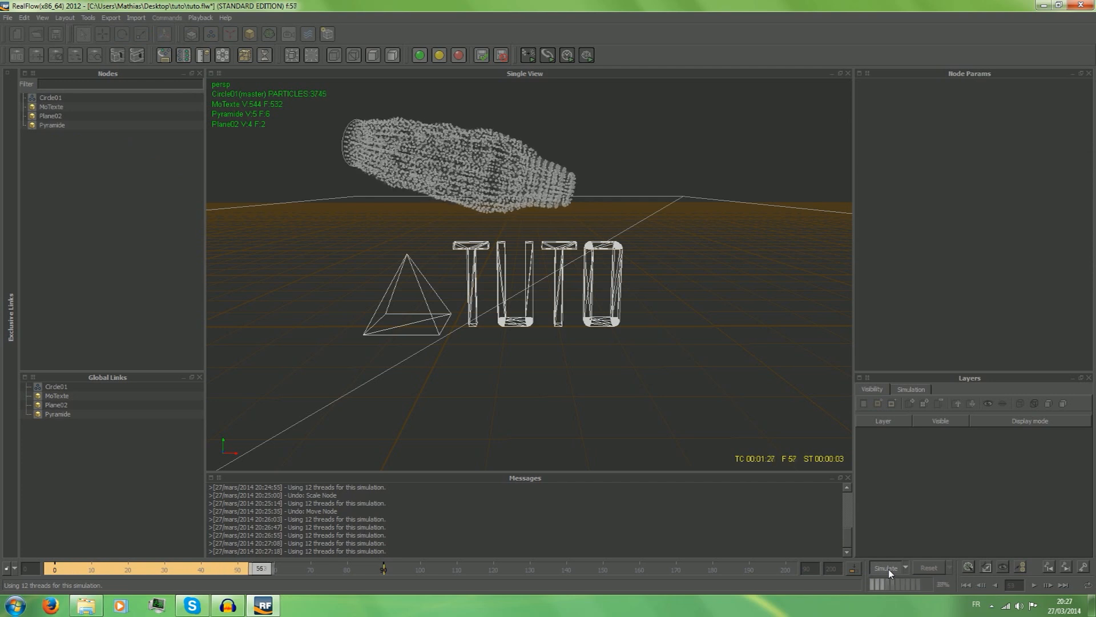
{"action": "left_click", "coordinate": [889, 569]}
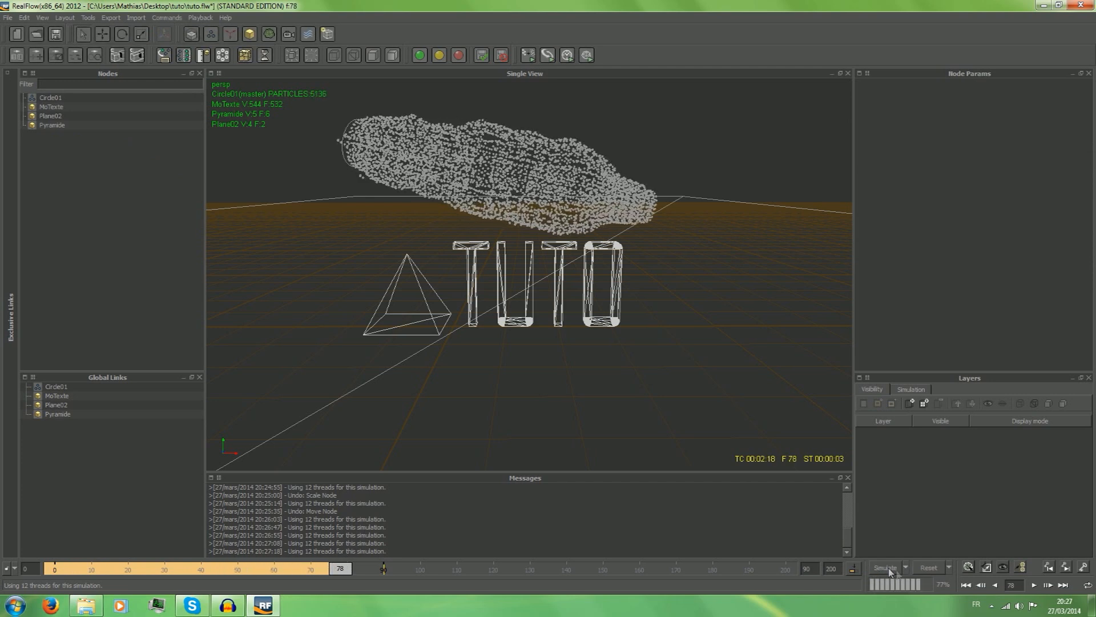
Reset the scene, undo the removal of the Gravity daemon and deselect it.
{"action": "left_click", "coordinate": [933, 570]}
{"action": "left_click", "coordinate": [530, 308]}
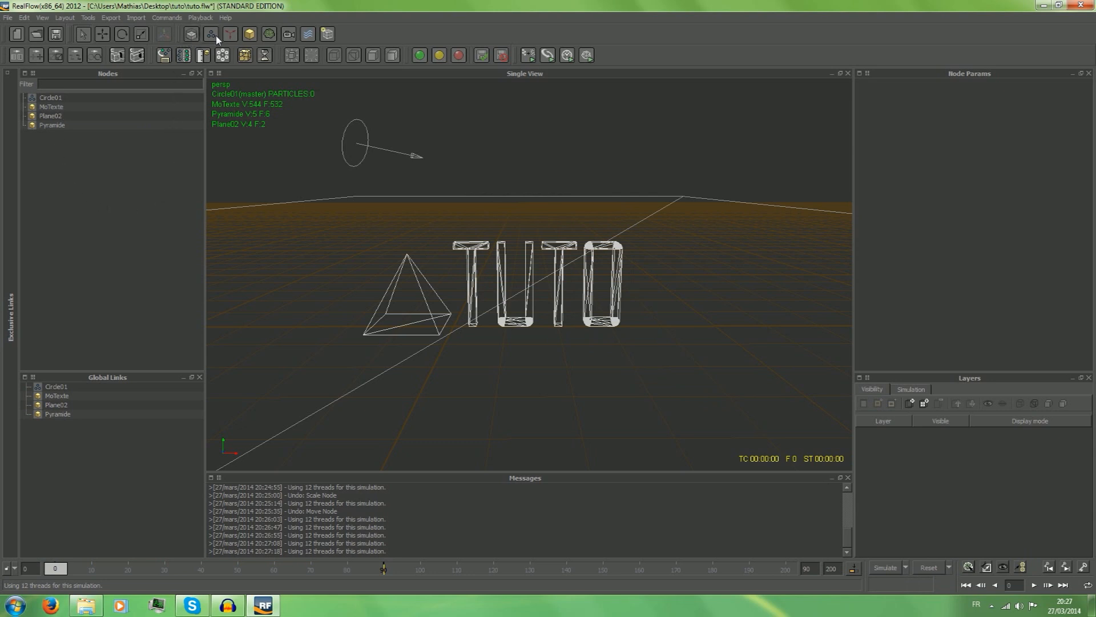
{"action": "key", "text": "ctrl+z"}
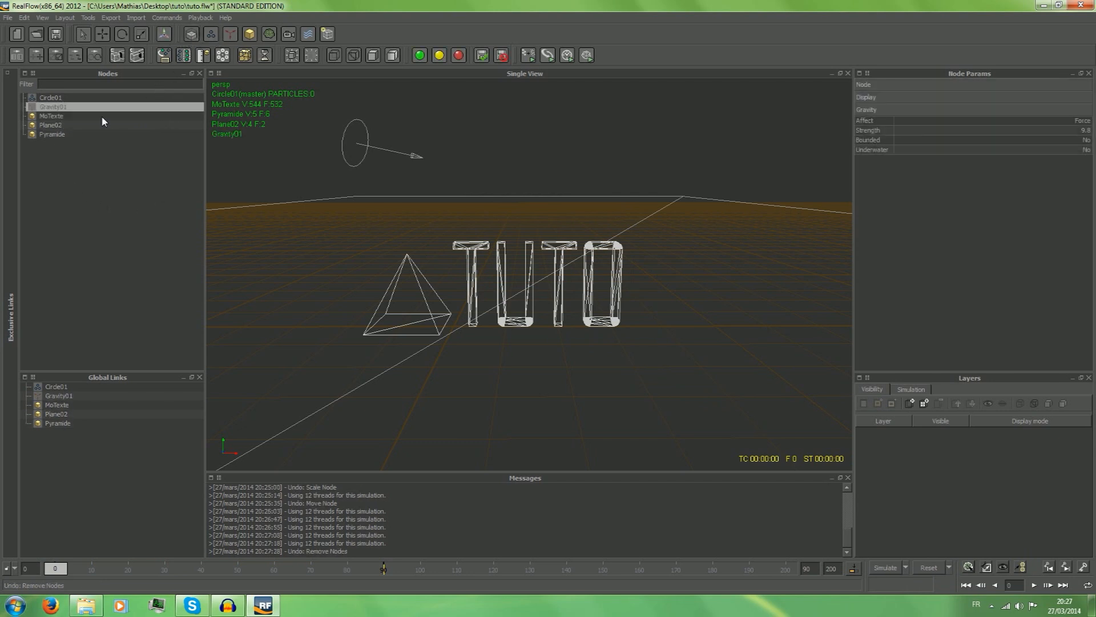
{"action": "left_click", "coordinate": [123, 217]}
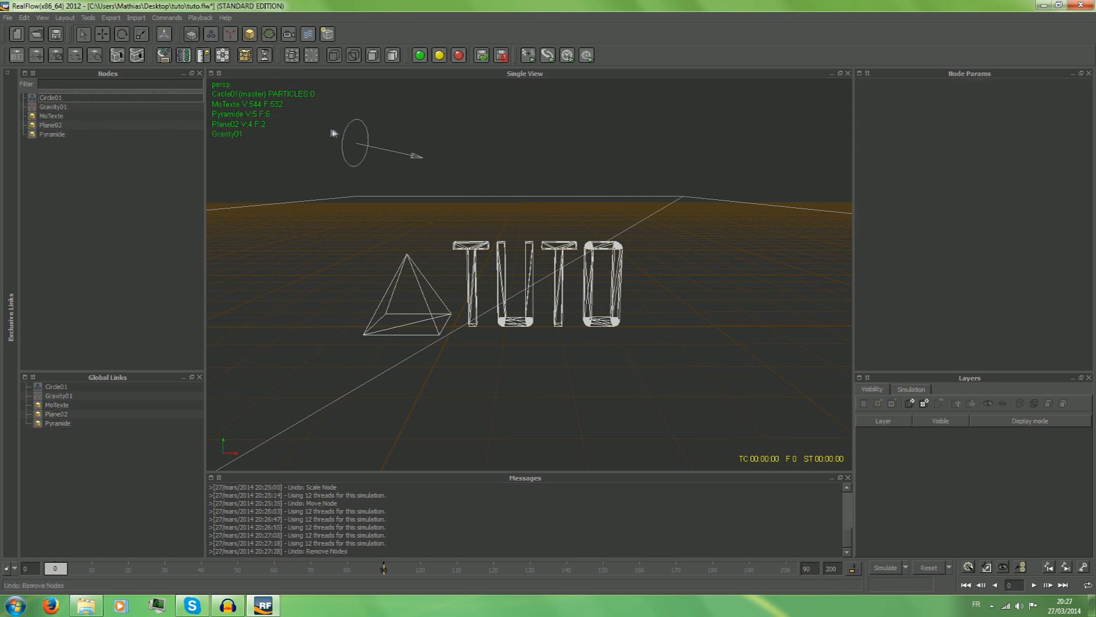
Scale the circle emitter down to about 0.59 in X and 0.85 in Z.
{"action": "left_click", "coordinate": [137, 35]}
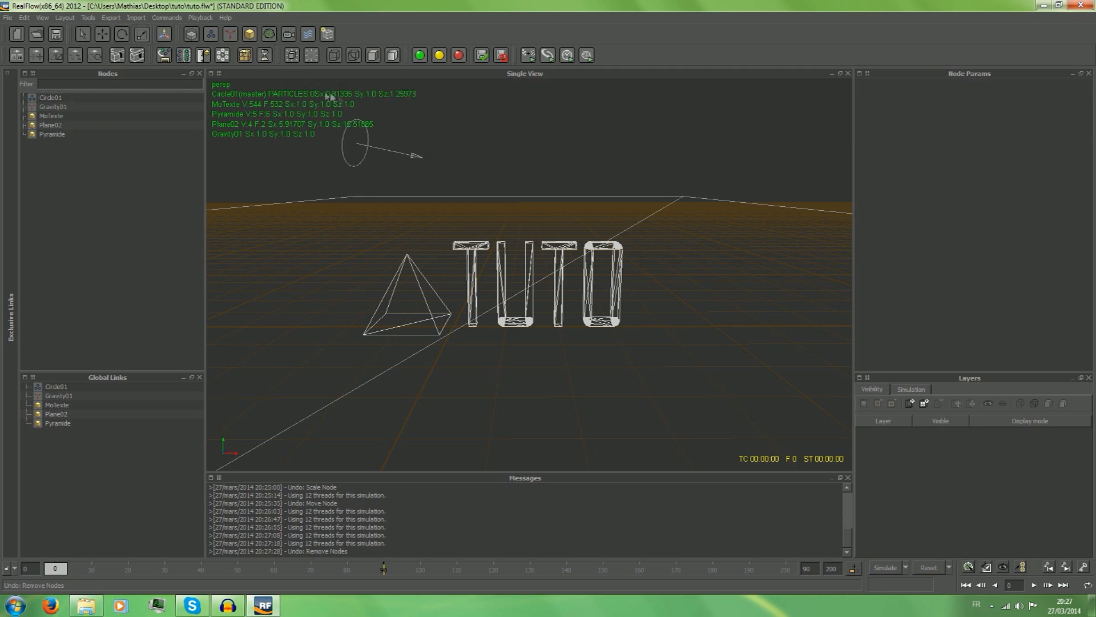
{"action": "left_click", "coordinate": [367, 130]}
{"action": "left_click_drag", "start_coordinate": [360, 109], "coordinate": [361, 146]}
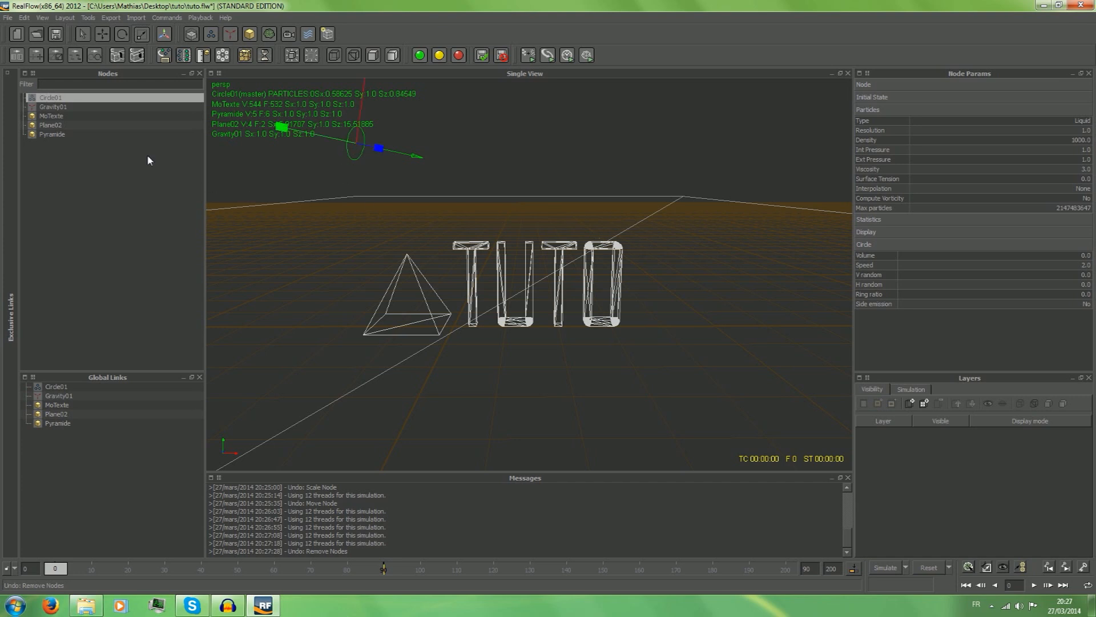
Add an Attractor daemon and move it beside the pyramid, to about -2.9 in X and 1.8 in Y.
{"action": "left_click", "coordinate": [229, 34]}
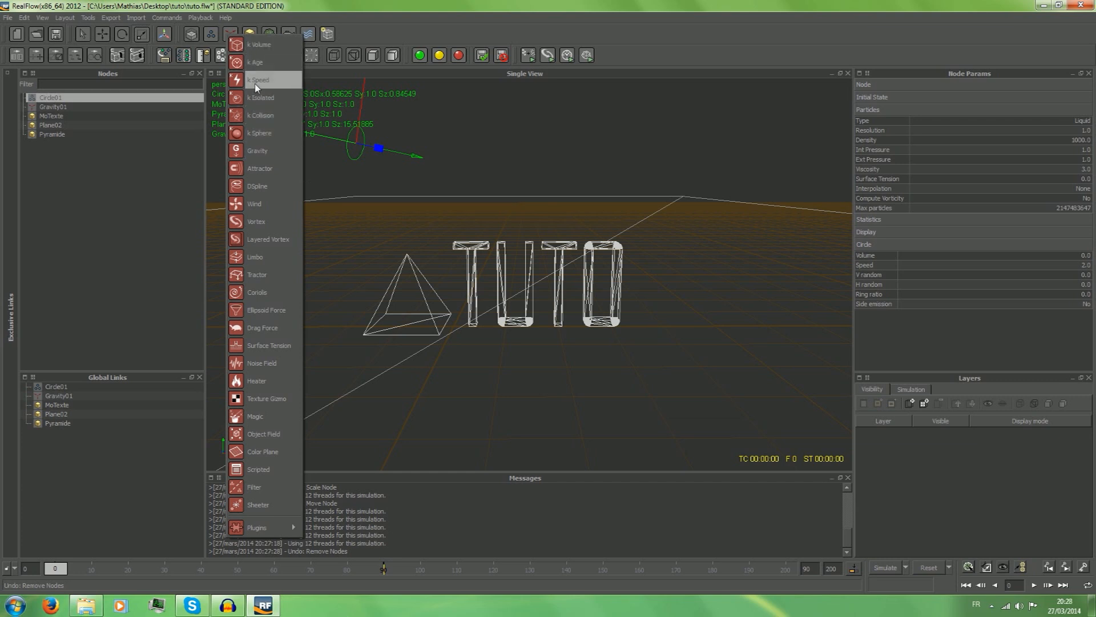
{"action": "left_click", "coordinate": [255, 167]}
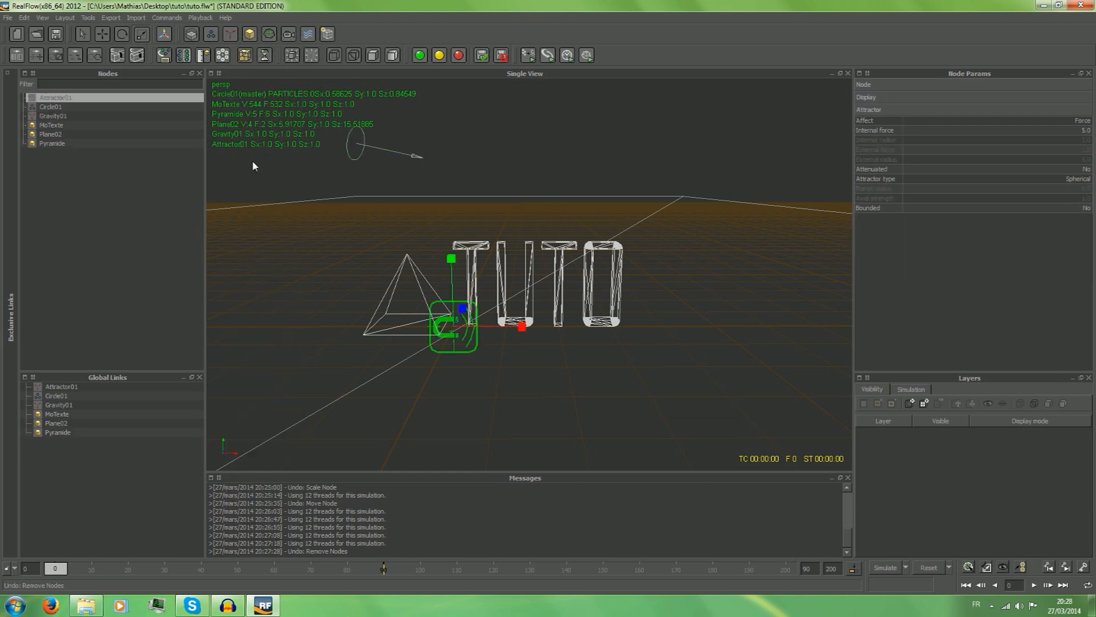
{"action": "key", "text": "w"}
{"action": "left_click", "coordinate": [500, 333]}
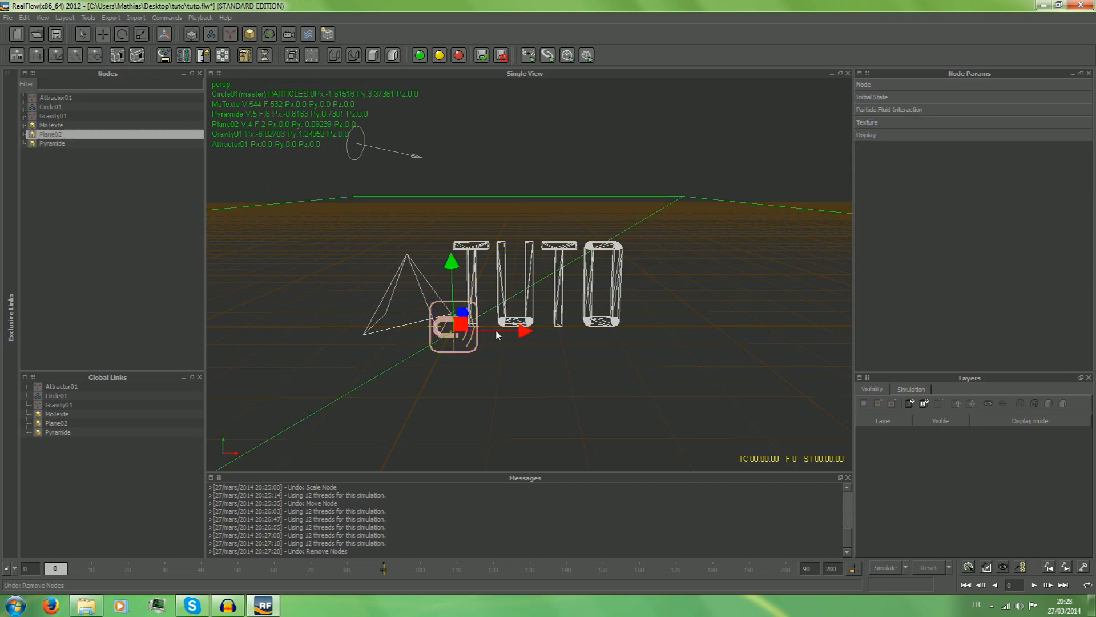
{"action": "left_click", "coordinate": [496, 323]}
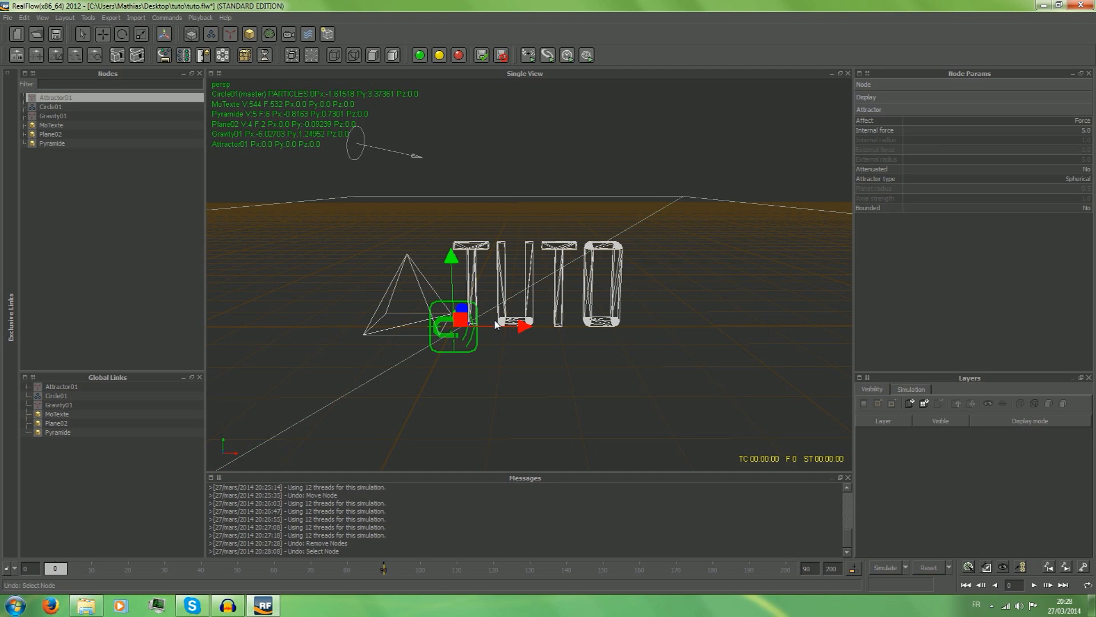
{"action": "left_click_drag", "start_coordinate": [512, 326], "coordinate": [366, 326]}
{"action": "left_click_drag", "start_coordinate": [297, 286], "coordinate": [290, 189]}
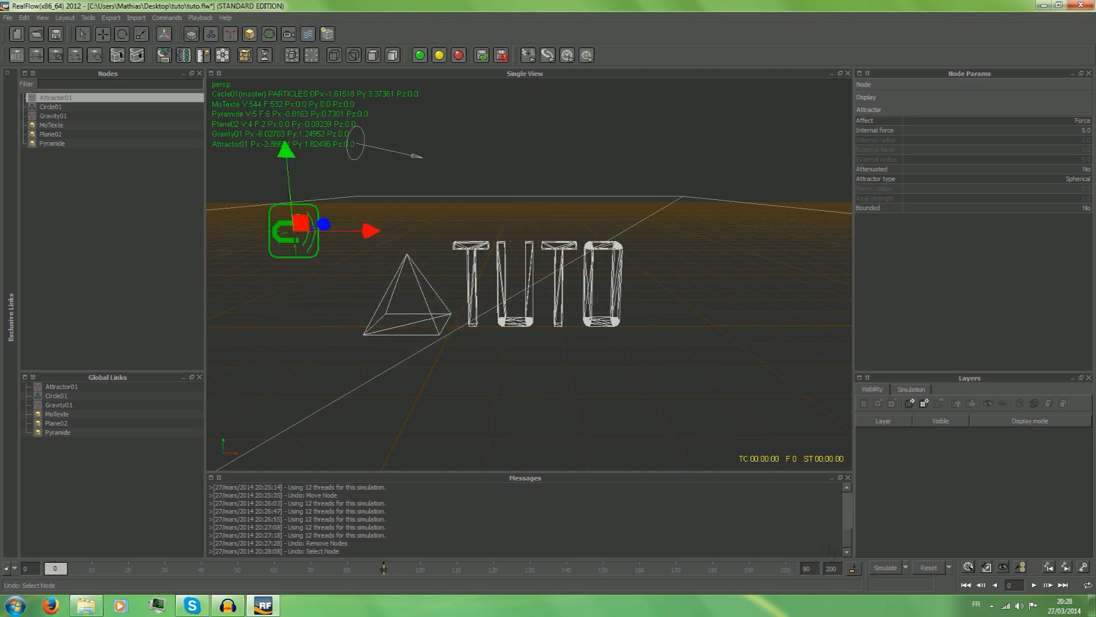
Simulate the particle stream with the attractor, and remove the Attractor daemon from the scene.
{"action": "left_click", "coordinate": [885, 567]}
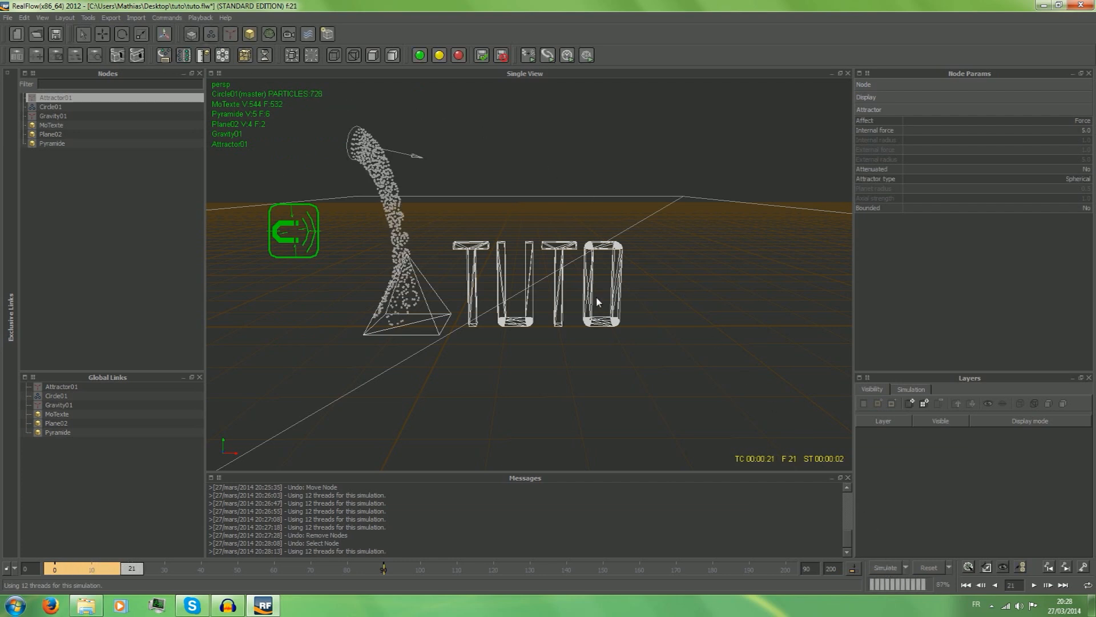
{"action": "right_click", "coordinate": [60, 97]}
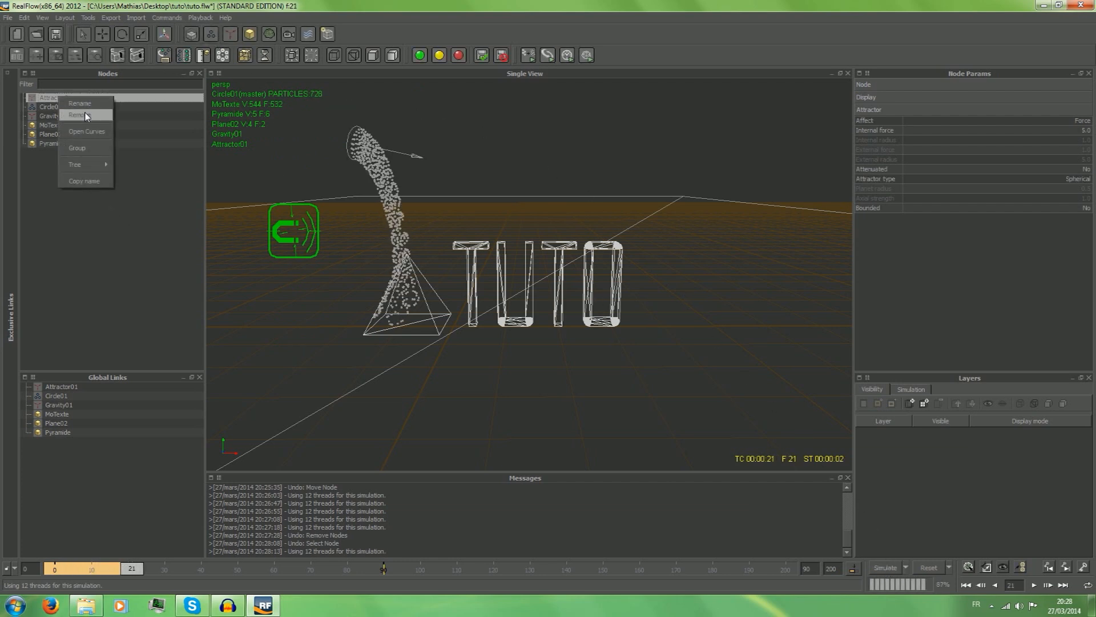
{"action": "left_click", "coordinate": [85, 115]}
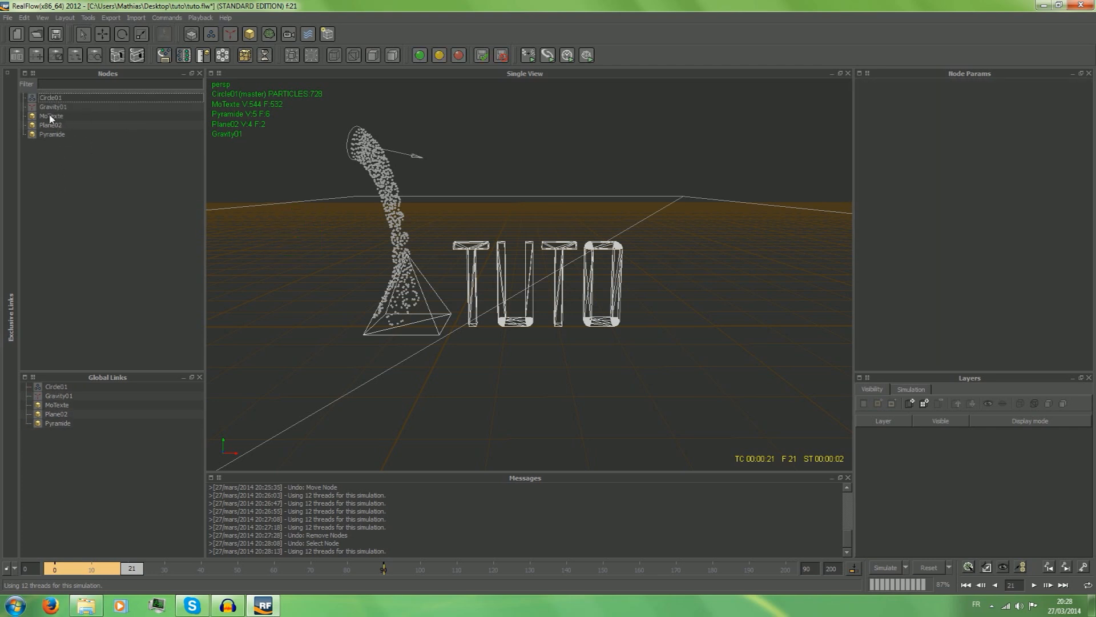
Show the circle emitter's general node parameters and return the timeline to frame 0.
{"action": "left_click", "coordinate": [51, 98]}
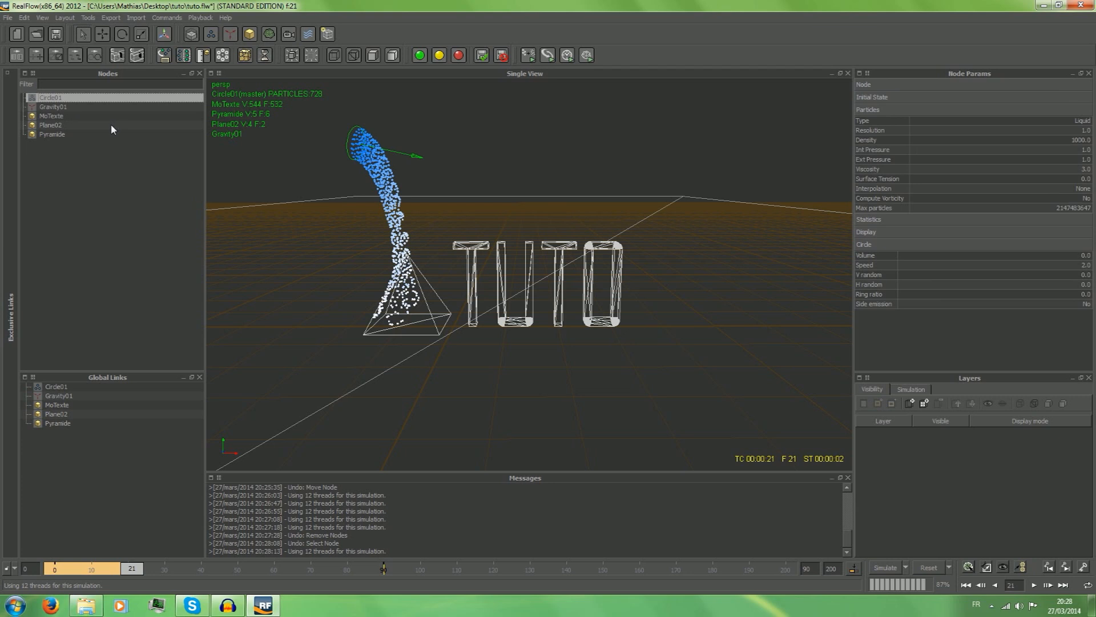
{"action": "left_click", "coordinate": [888, 85]}
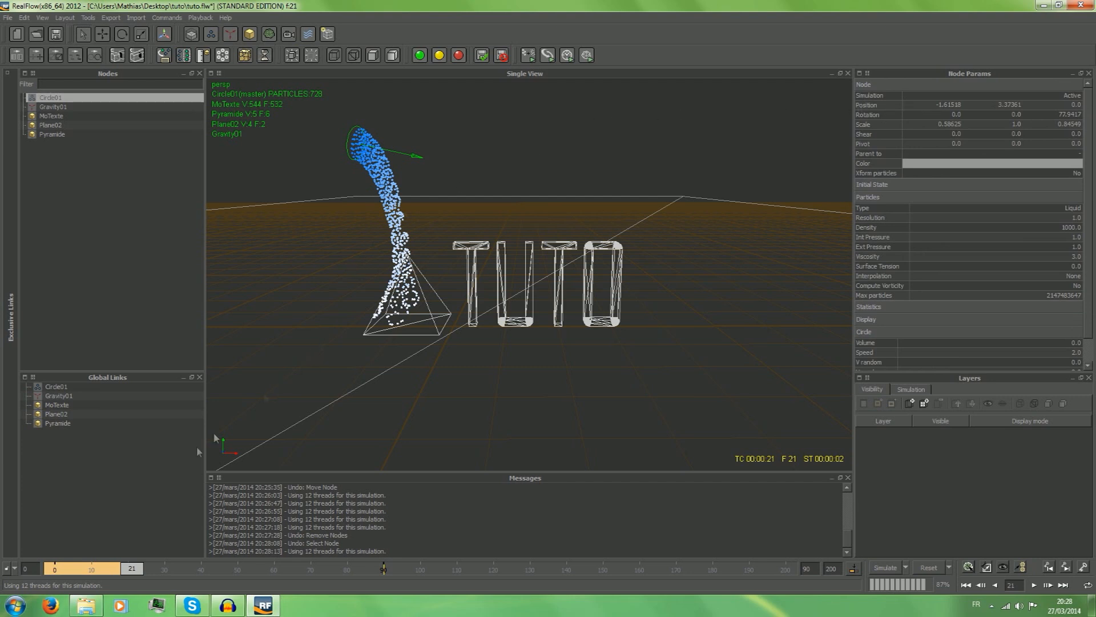
{"action": "left_click_drag", "start_coordinate": [126, 572], "coordinate": [3, 572]}
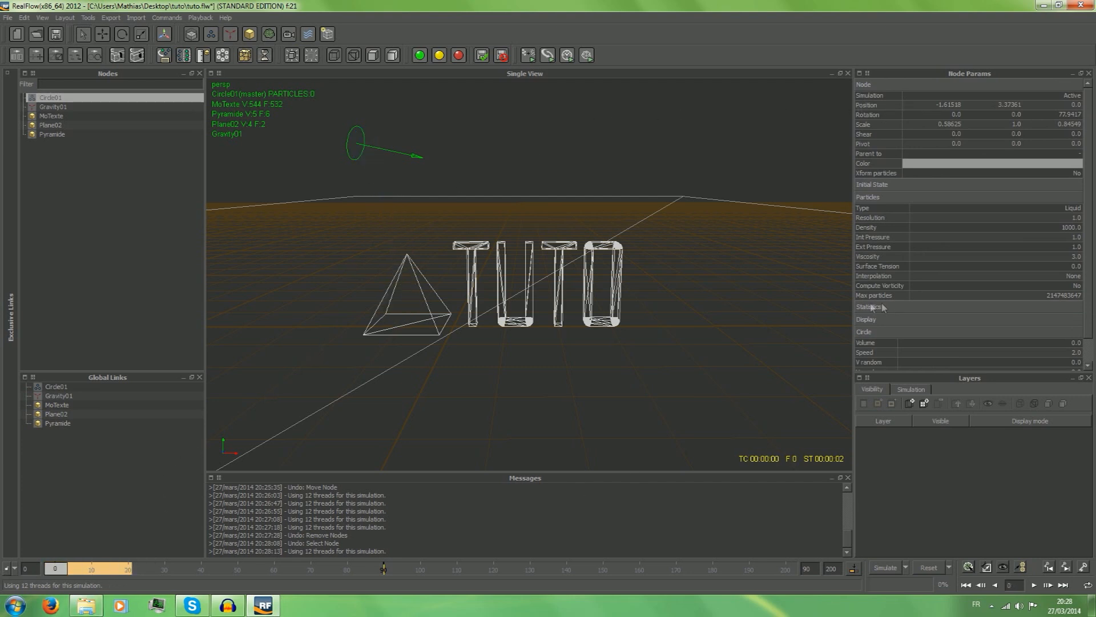
Reset the simulation and move the circle emitter above the first letter of TUTO, to about -0.47 in X and 3.13 in Y.
{"action": "left_click", "coordinate": [929, 567]}
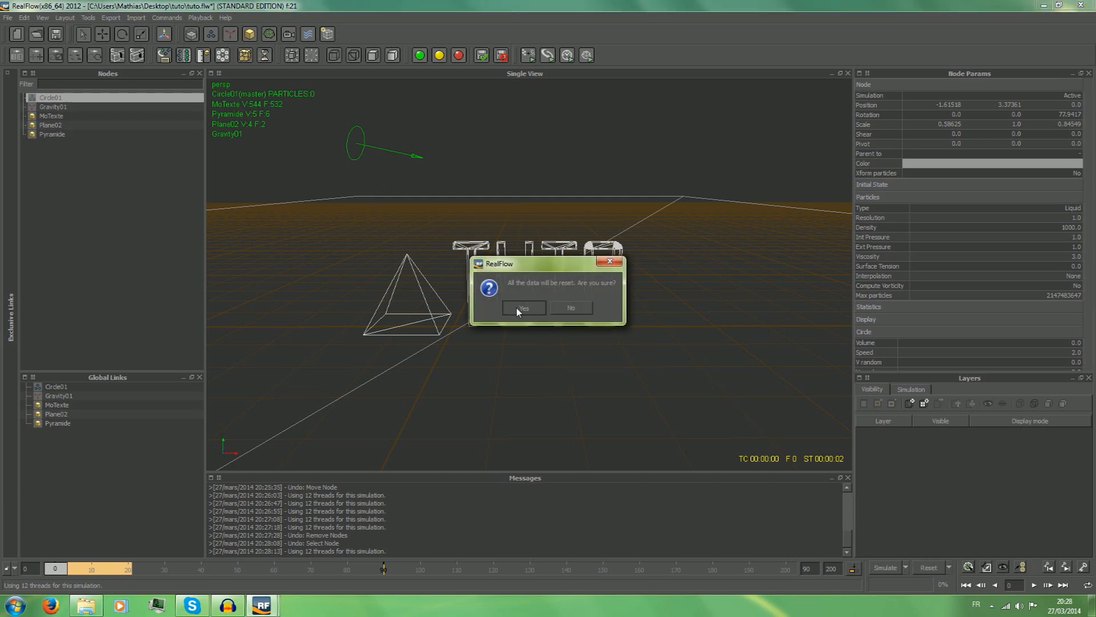
{"action": "left_click", "coordinate": [518, 306]}
{"action": "left_click", "coordinate": [101, 35]}
{"action": "left_click_drag", "start_coordinate": [319, 136], "coordinate": [265, 124]}
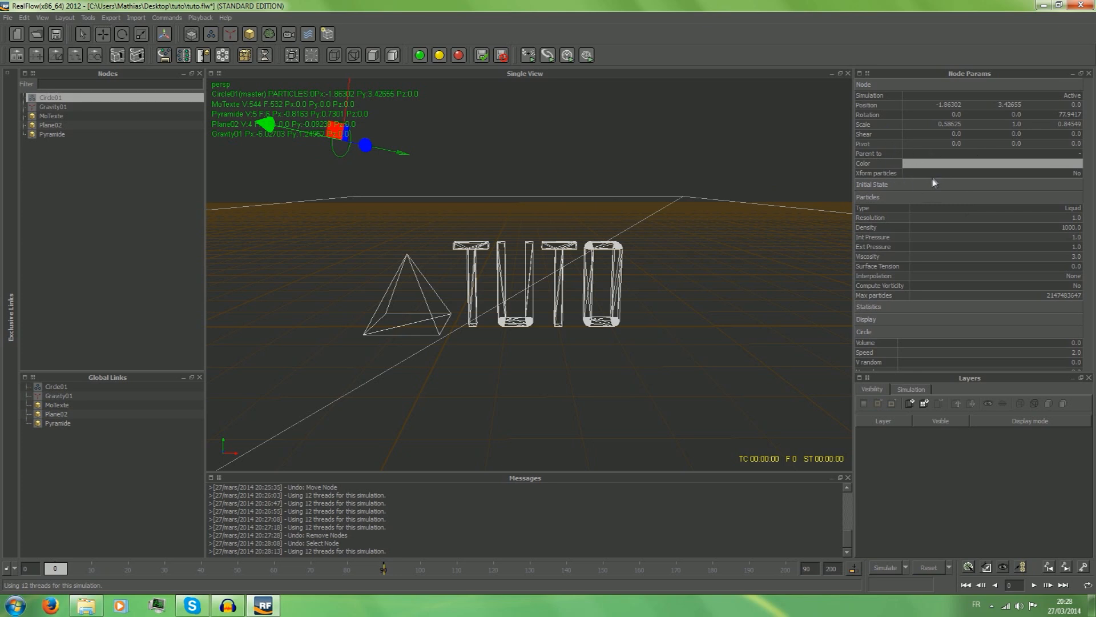
{"action": "left_click", "coordinate": [917, 186]}
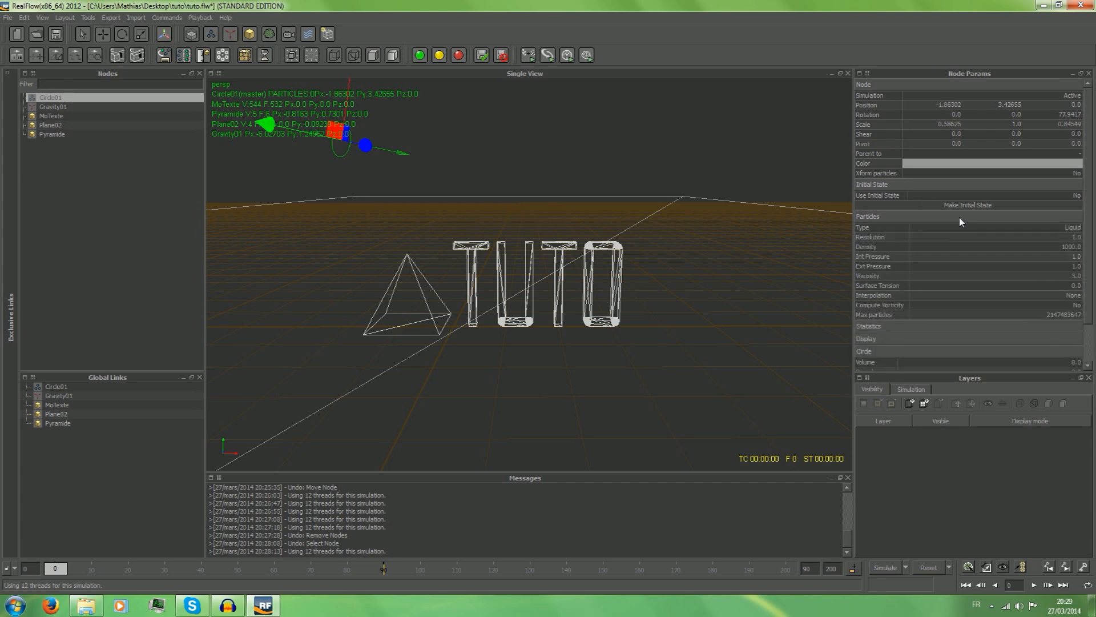
{"action": "scroll", "coordinate": [960, 221], "scroll_direction": "down", "scroll_amount": 1}
{"action": "scroll", "coordinate": [958, 214], "scroll_direction": "down", "scroll_amount": 1}
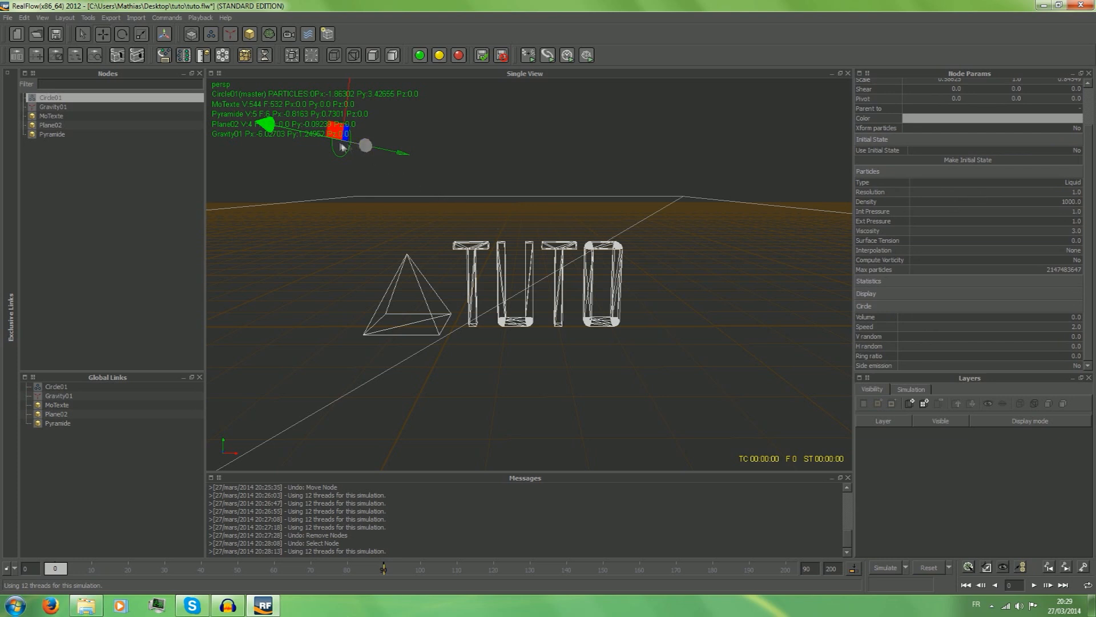
{"action": "left_click_drag", "start_coordinate": [266, 121], "coordinate": [360, 152]}
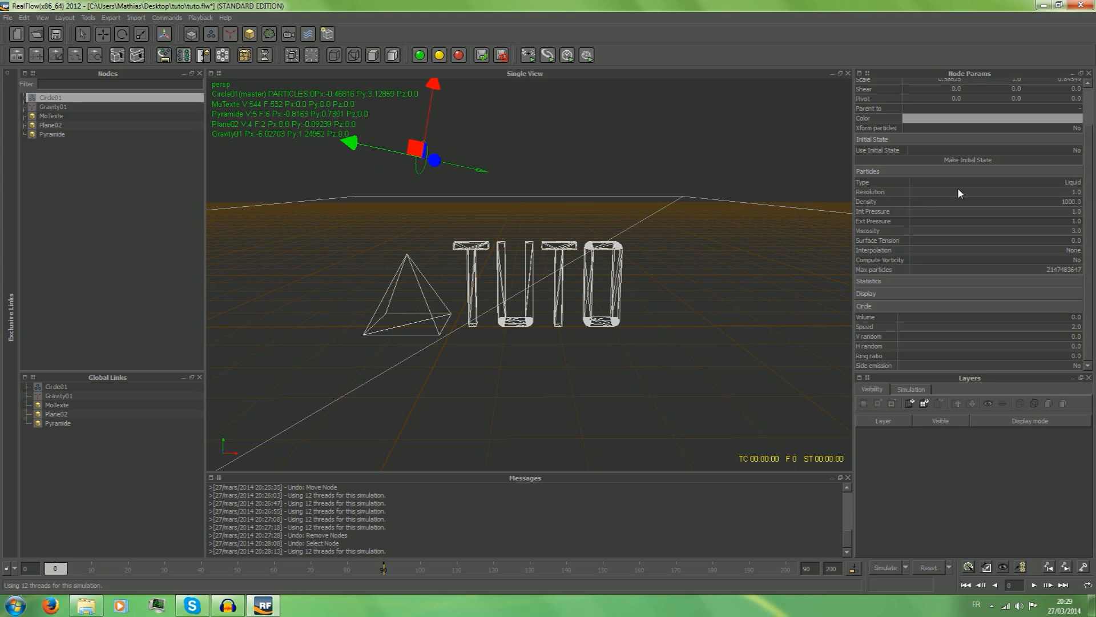
Switch the circle emitter's particle type to Elastics and run a test simulation up to about frame 24.
{"action": "left_click", "coordinate": [992, 183]}
{"action": "left_click", "coordinate": [1077, 182]}
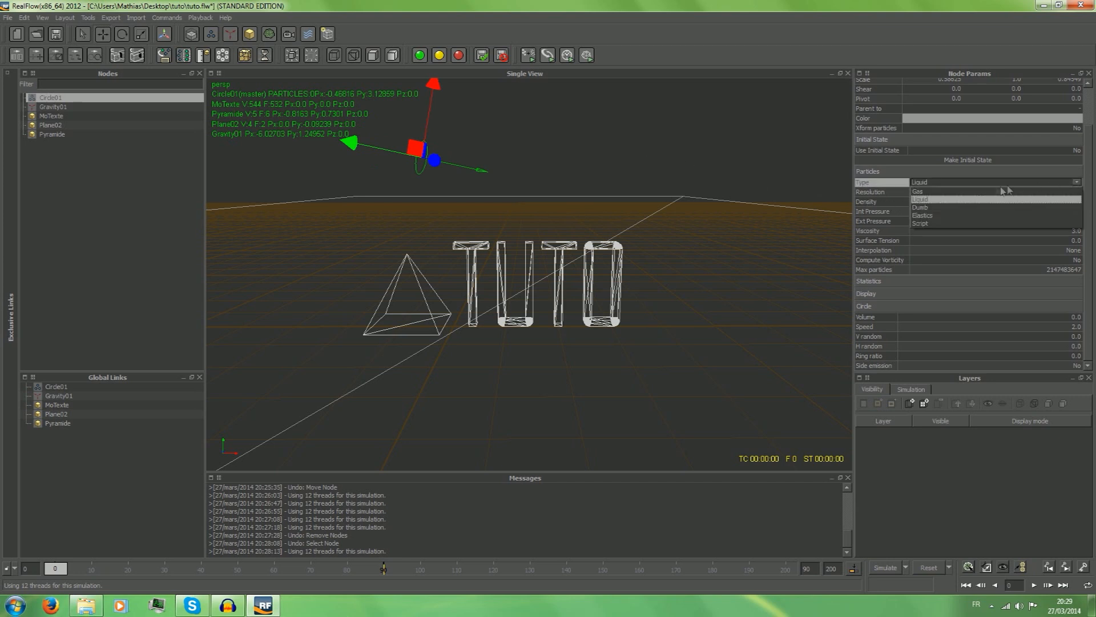
{"action": "left_click", "coordinate": [928, 213]}
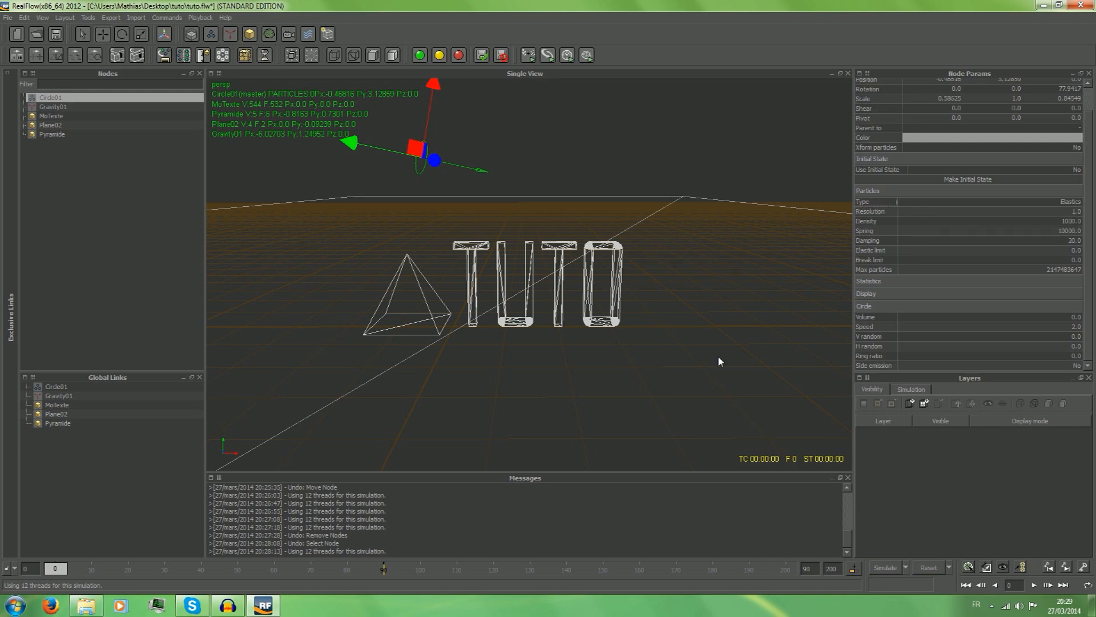
{"action": "left_click", "coordinate": [1025, 201]}
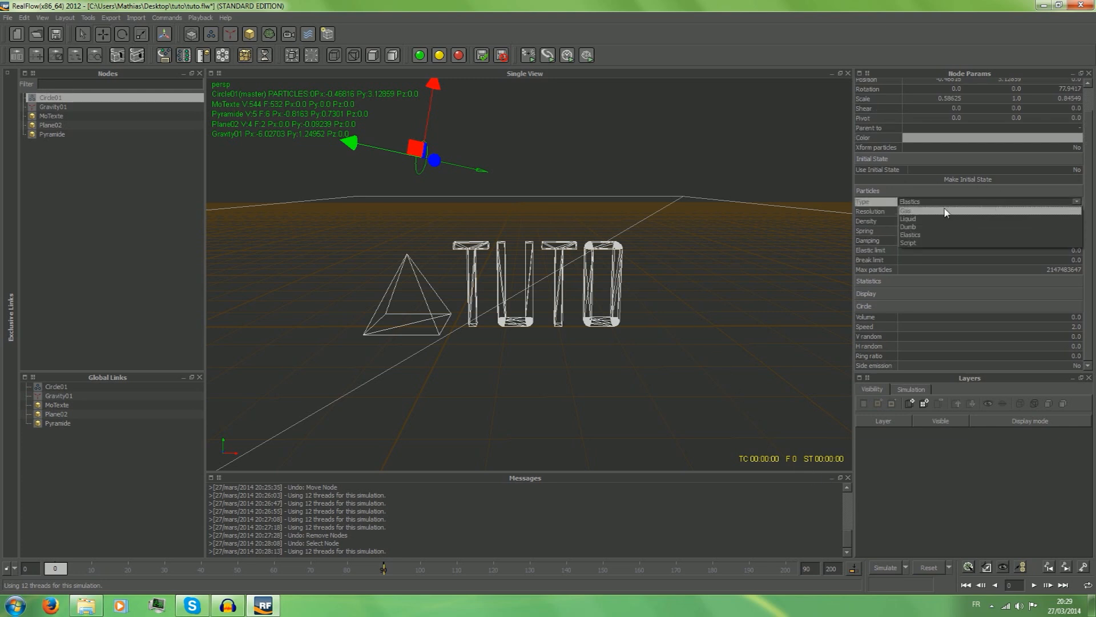
{"action": "left_click", "coordinate": [914, 226]}
{"action": "left_click", "coordinate": [1064, 227]}
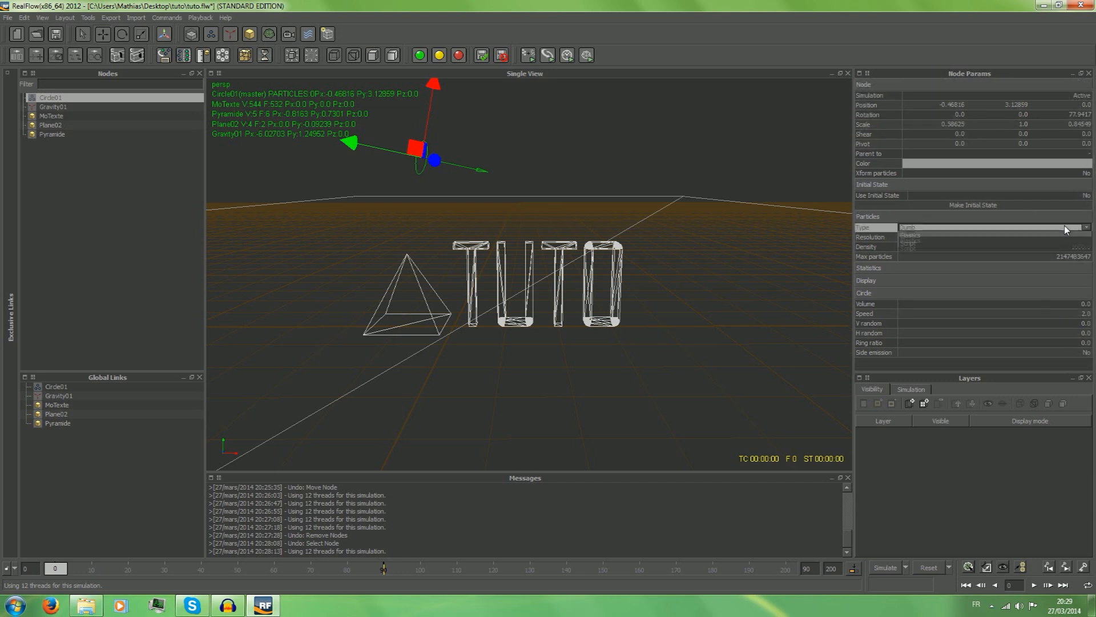
{"action": "left_click", "coordinate": [913, 261]}
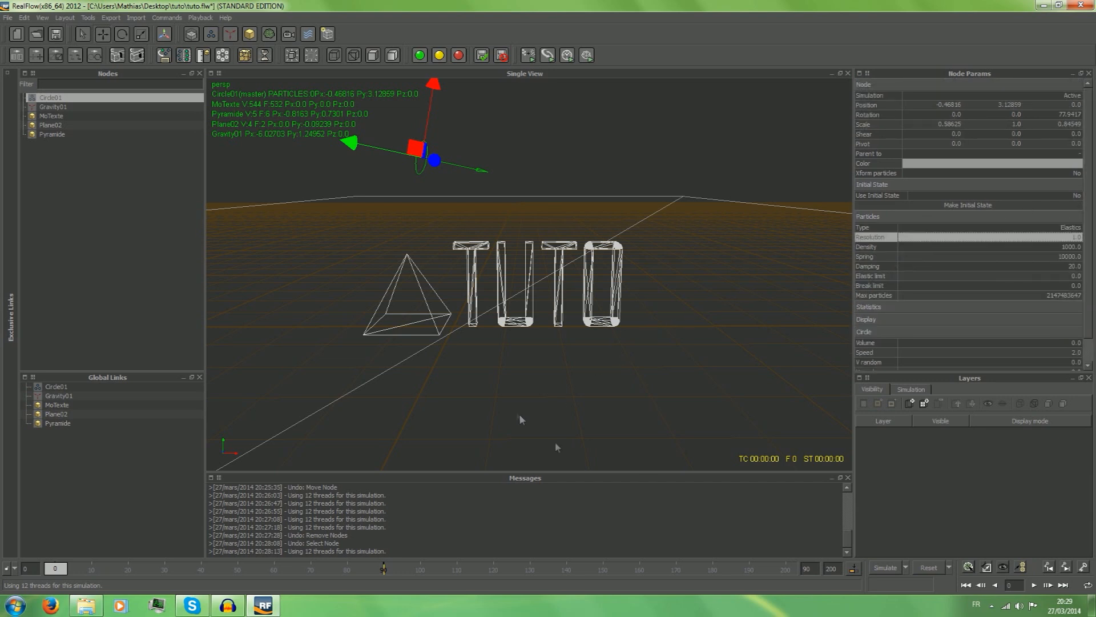
{"action": "left_click", "coordinate": [884, 568]}
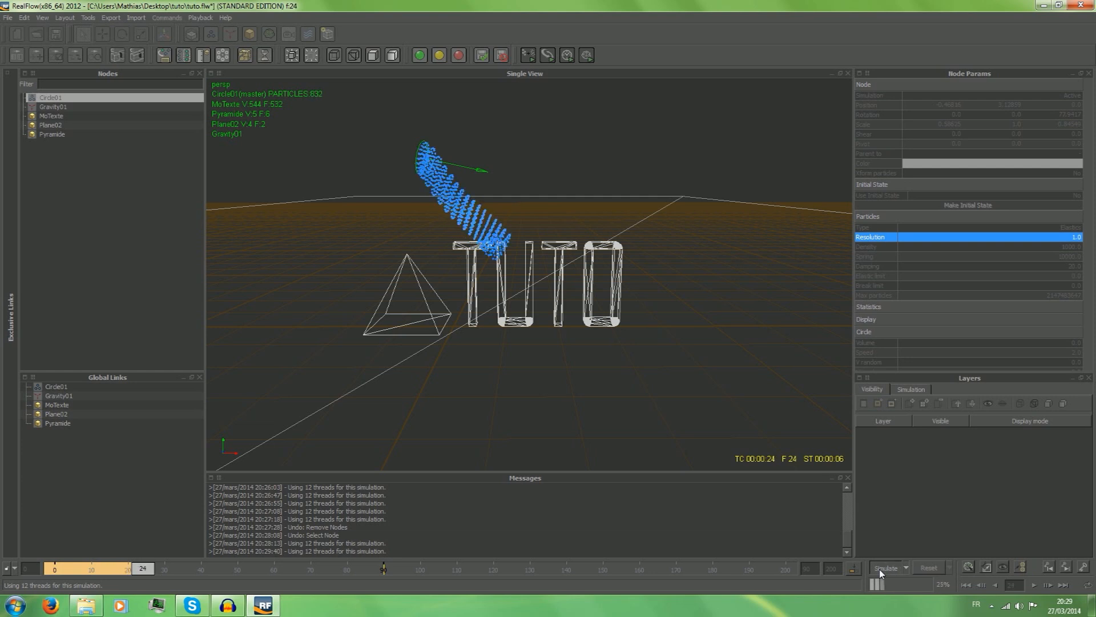
{"action": "left_click", "coordinate": [882, 569]}
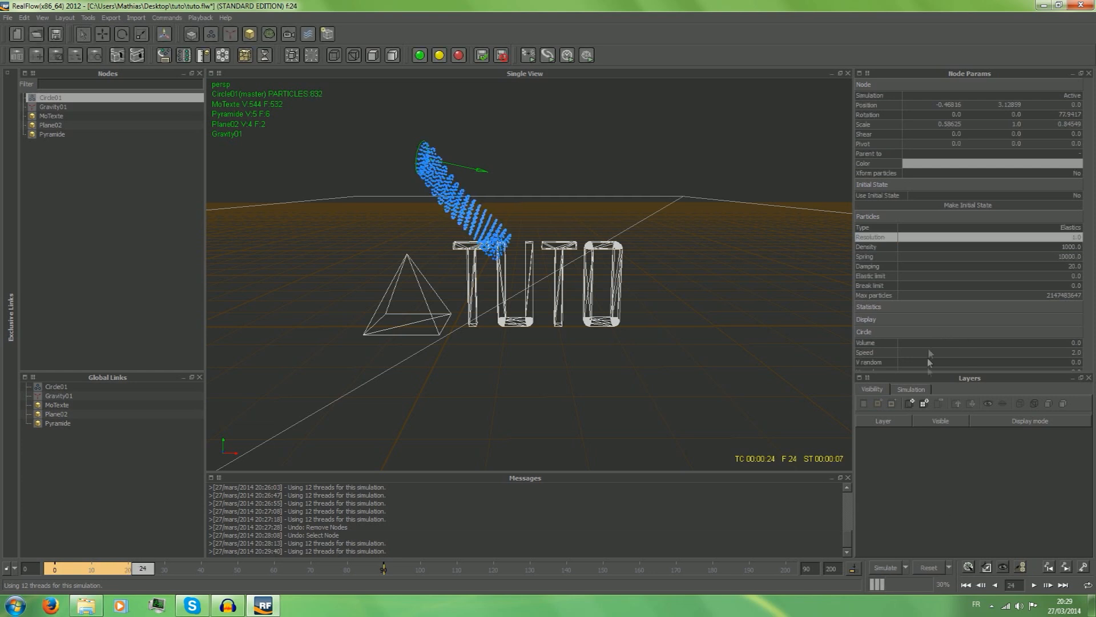
Switch the circle emitter's particle type back to Liquid.
{"action": "left_click", "coordinate": [984, 228]}
{"action": "left_click", "coordinate": [984, 228]}
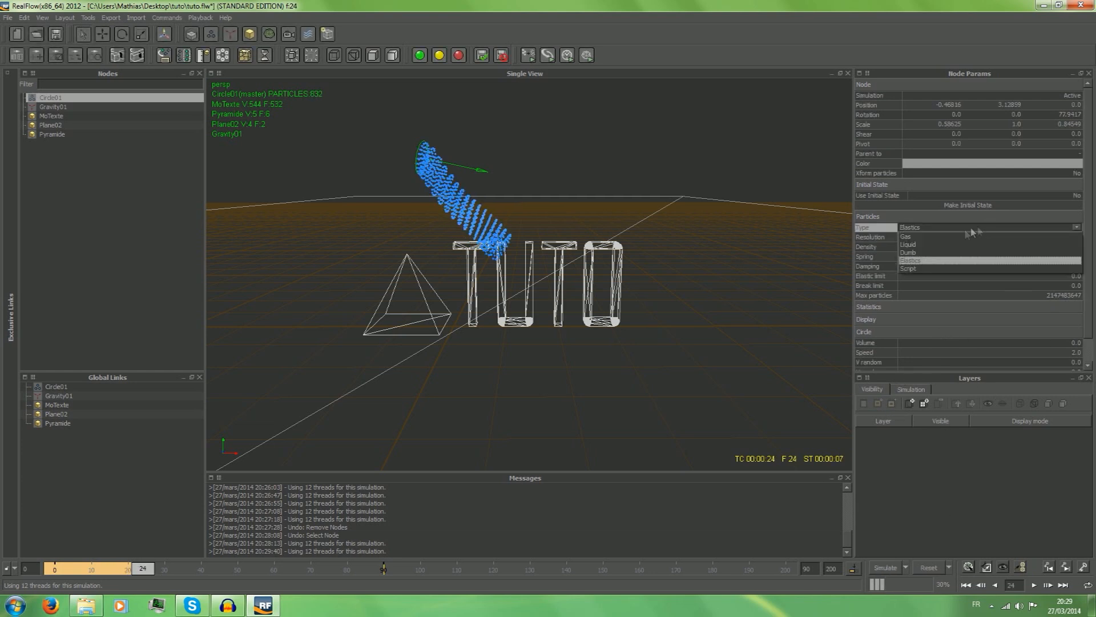
{"action": "left_click", "coordinate": [937, 245]}
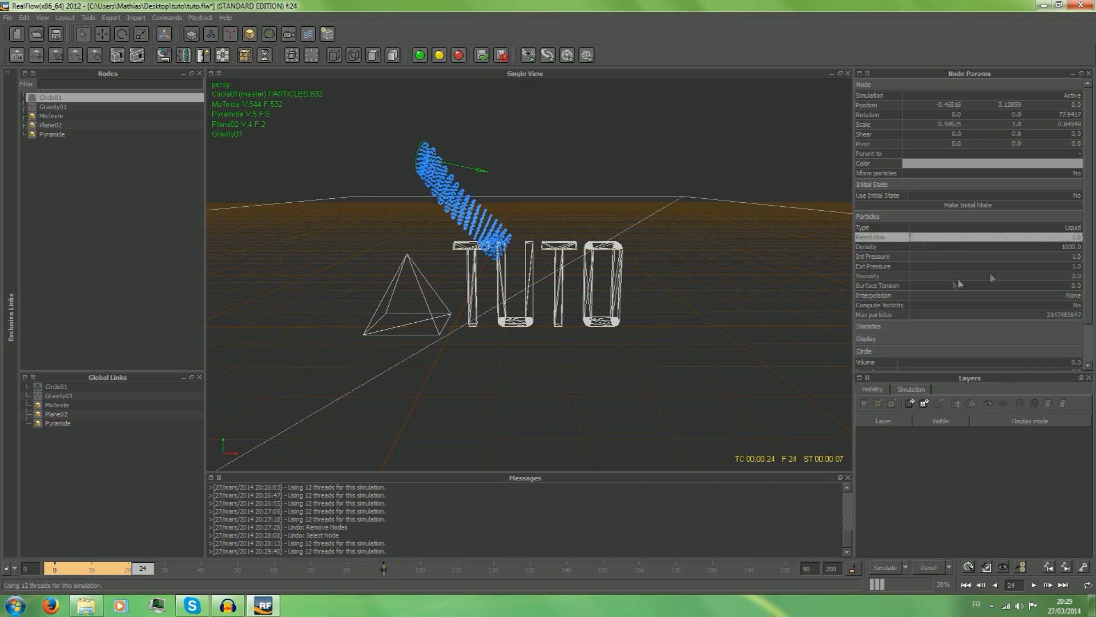
Set the circle emitter's particle resolution to 40.
{"action": "left_click", "coordinate": [1046, 238]}
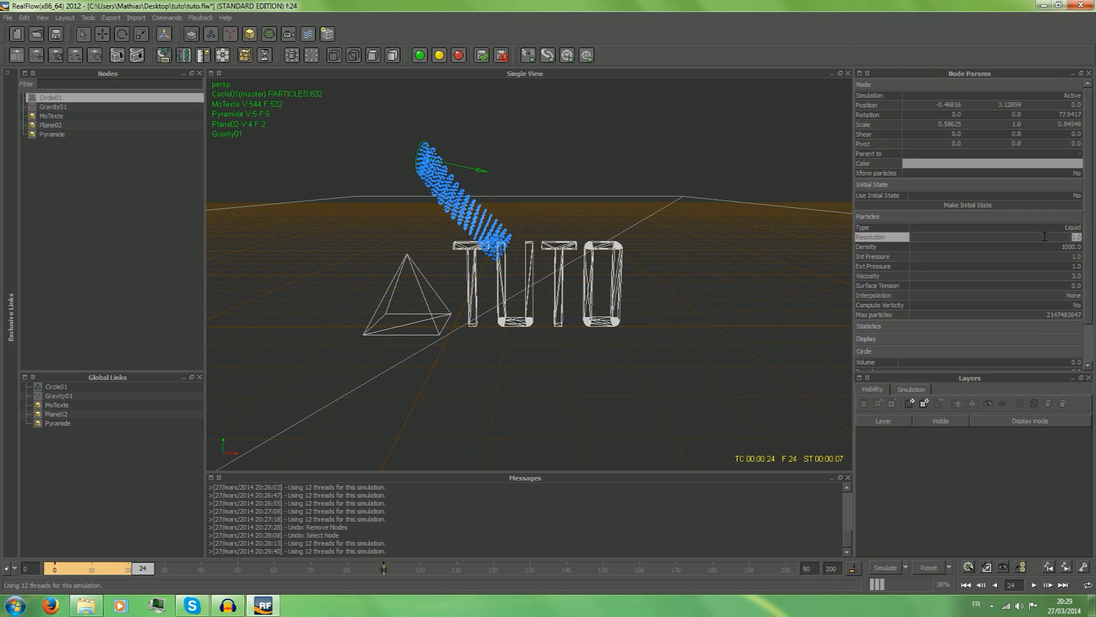
{"action": "left_click", "coordinate": [1045, 237]}
{"action": "left_click_drag", "start_coordinate": [1029, 236], "coordinate": [1095, 250]}
{"action": "type", "text": "1"}
{"action": "key", "text": "Return"}
{"action": "scroll", "coordinate": [960, 237], "scroll_direction": "down", "scroll_amount": 1}
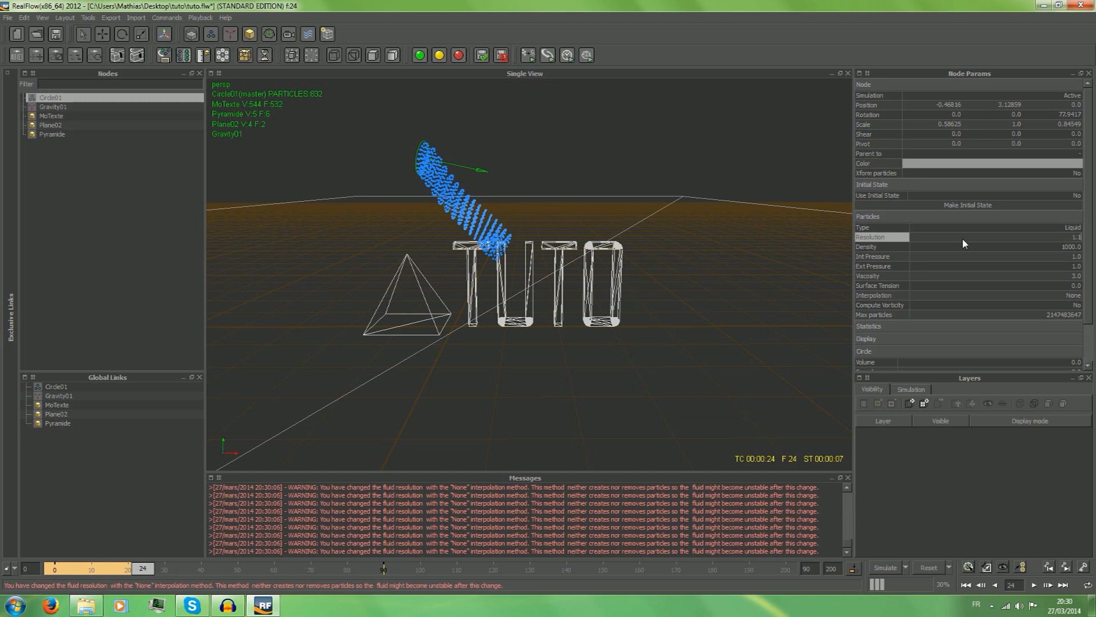
{"action": "left_click_drag", "start_coordinate": [979, 239], "coordinate": [1093, 239]}
{"action": "key", "text": "BackSpace"}
{"action": "type", "text": "0"}
{"action": "key", "text": "Return"}
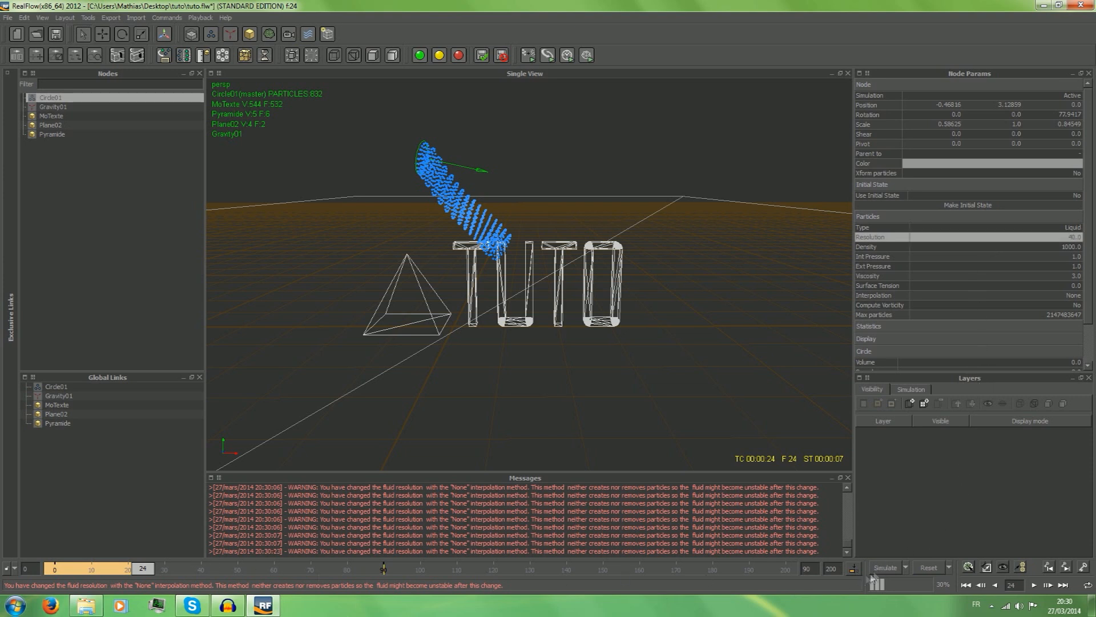
Reset and rerun the liquid simulation up to about frame 14, and scrub the timeline back to frame 2.
{"action": "left_click", "coordinate": [920, 564]}
{"action": "left_click", "coordinate": [526, 308]}
{"action": "left_click", "coordinate": [882, 568]}
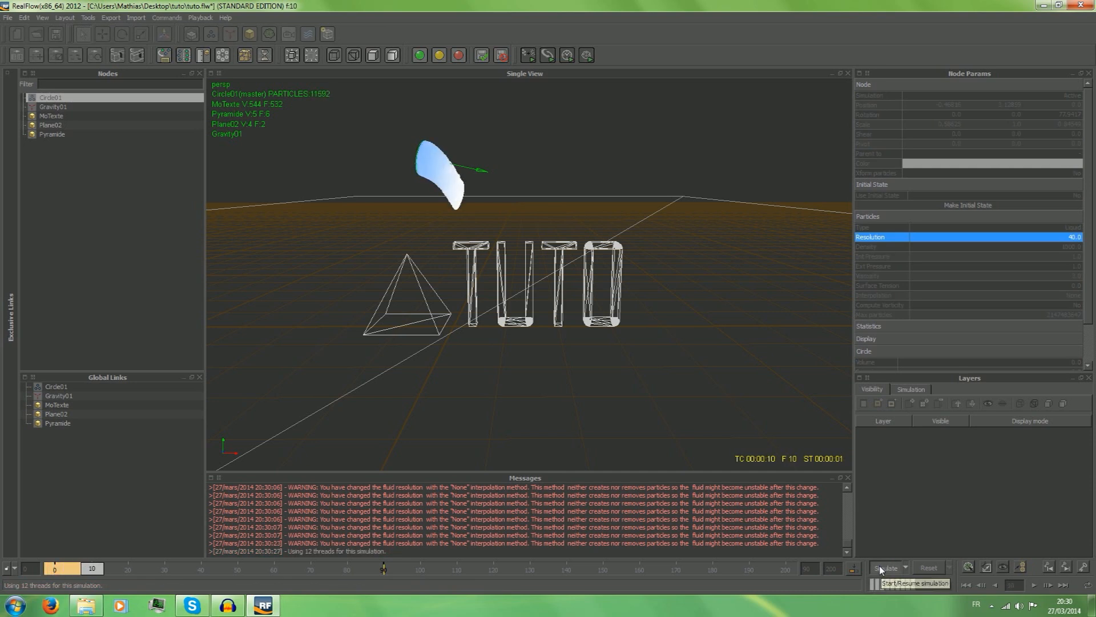
{"action": "left_click", "coordinate": [879, 564]}
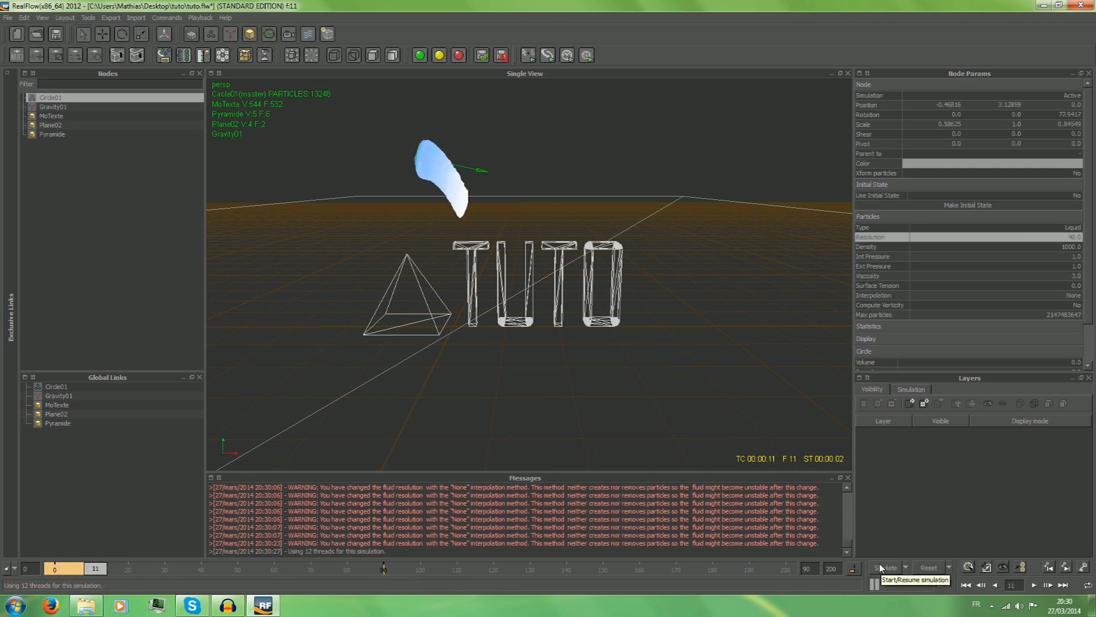
{"action": "left_click", "coordinate": [883, 568]}
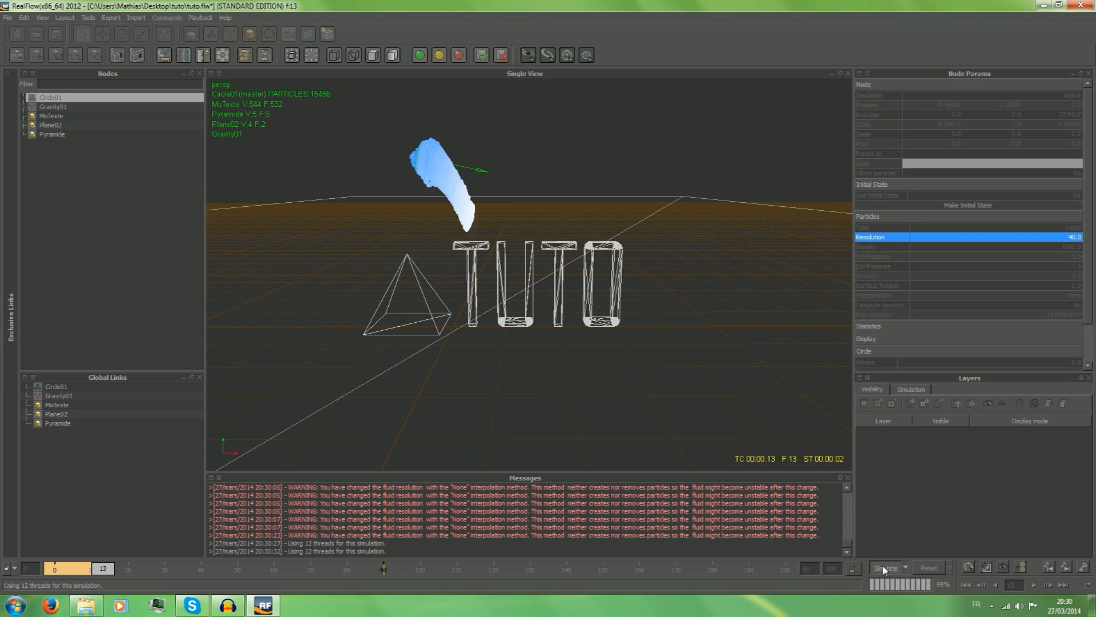
{"action": "left_click", "coordinate": [884, 568]}
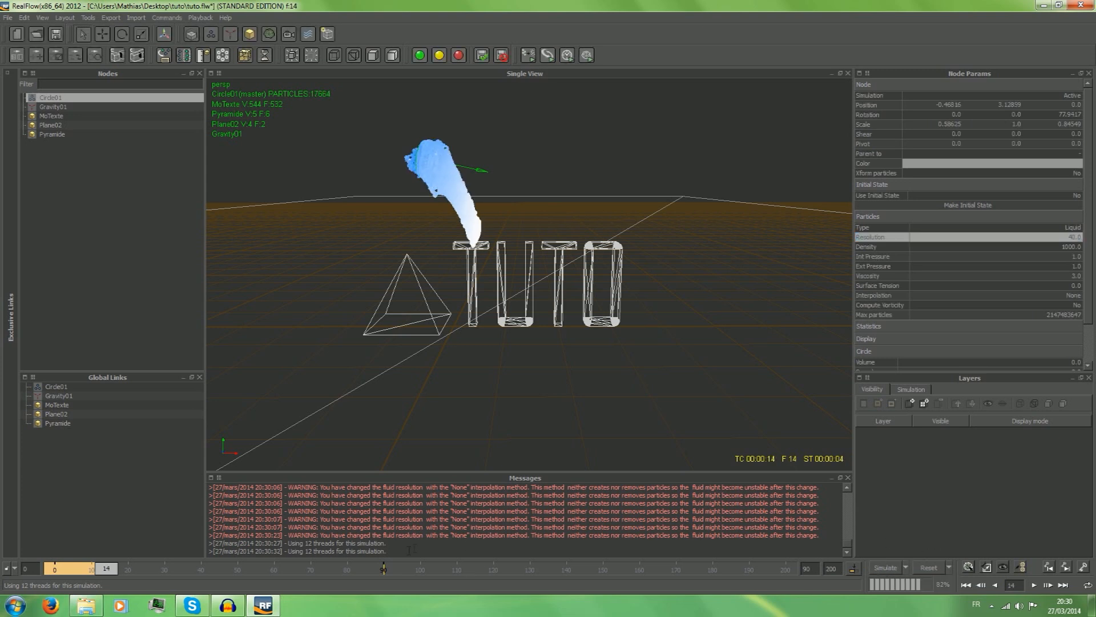
{"action": "left_click_drag", "start_coordinate": [106, 568], "coordinate": [62, 569]}
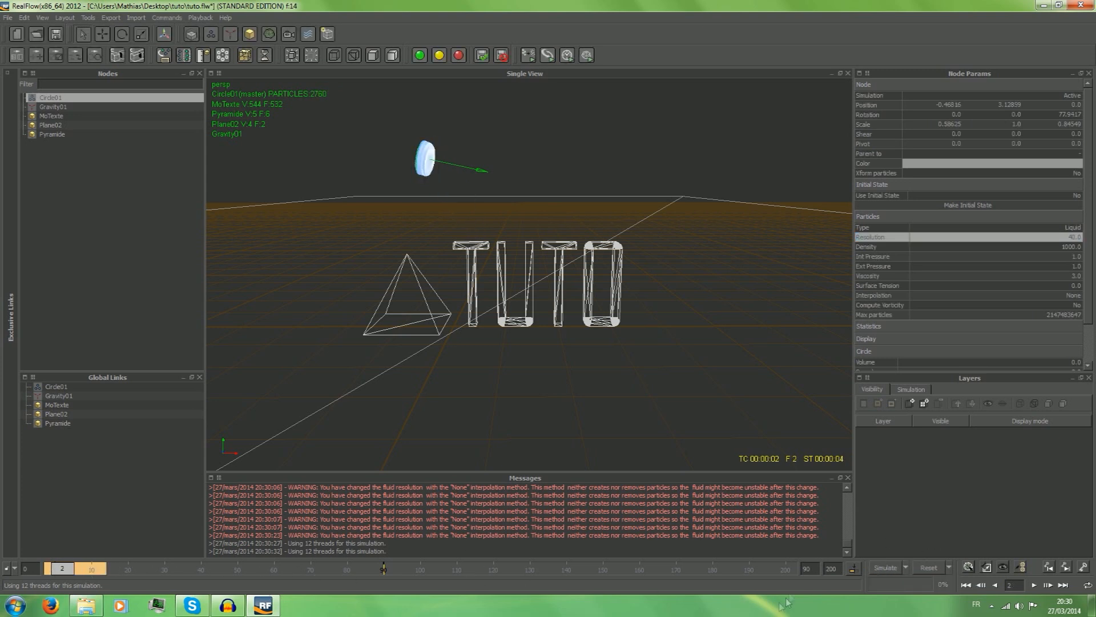
Reset all simulation data and set the circle emitter's particle resolution to 1.
{"action": "left_click", "coordinate": [916, 568]}
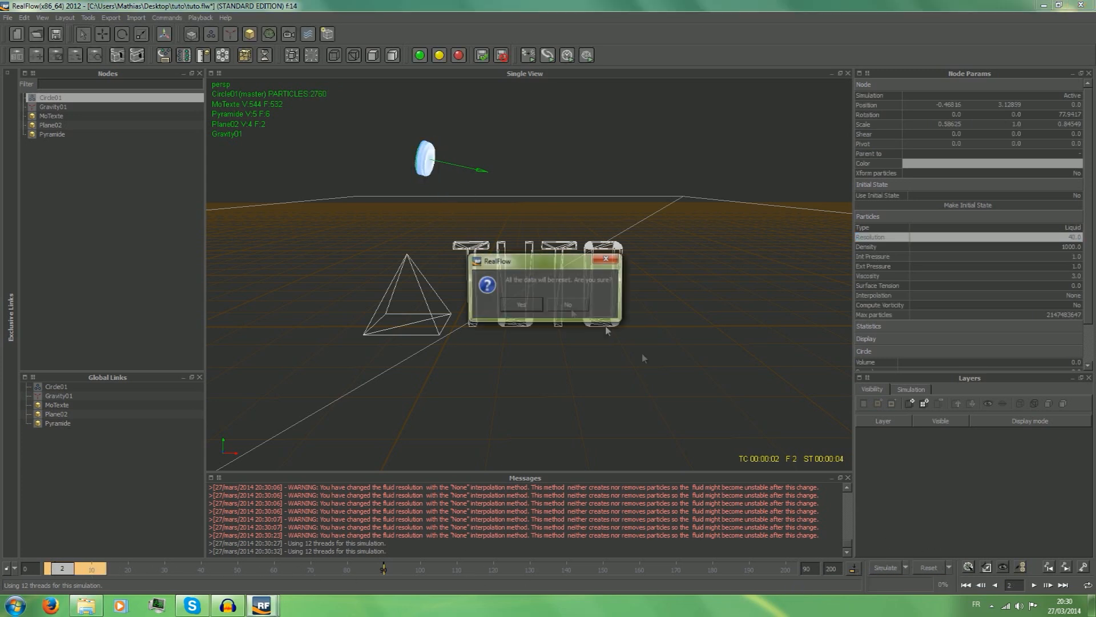
{"action": "left_click", "coordinate": [534, 311]}
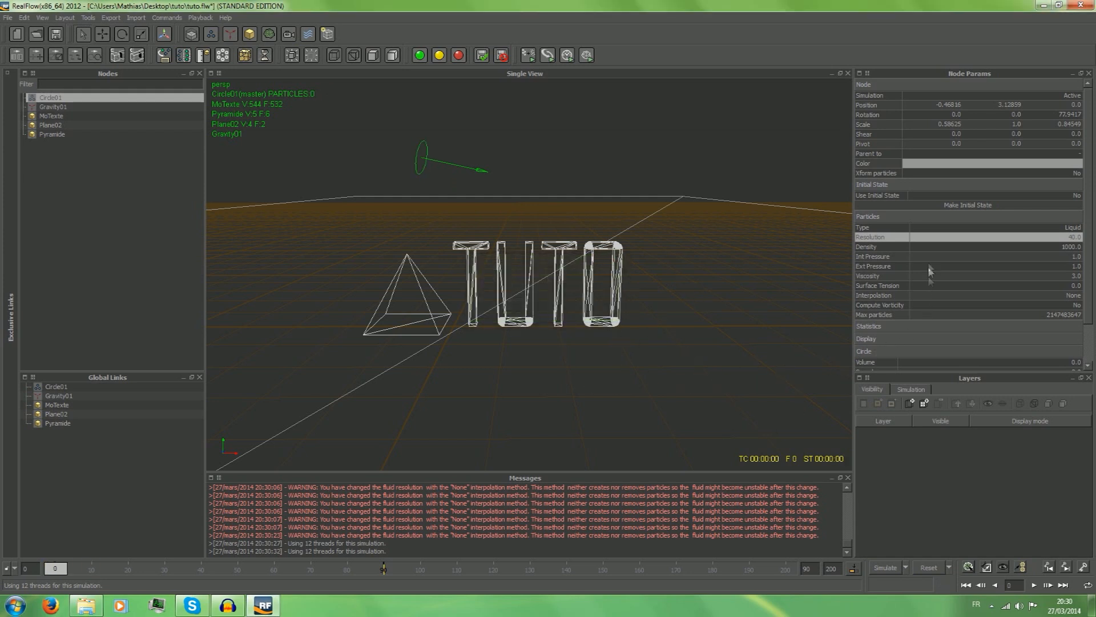
{"action": "double_click", "coordinate": [988, 238]}
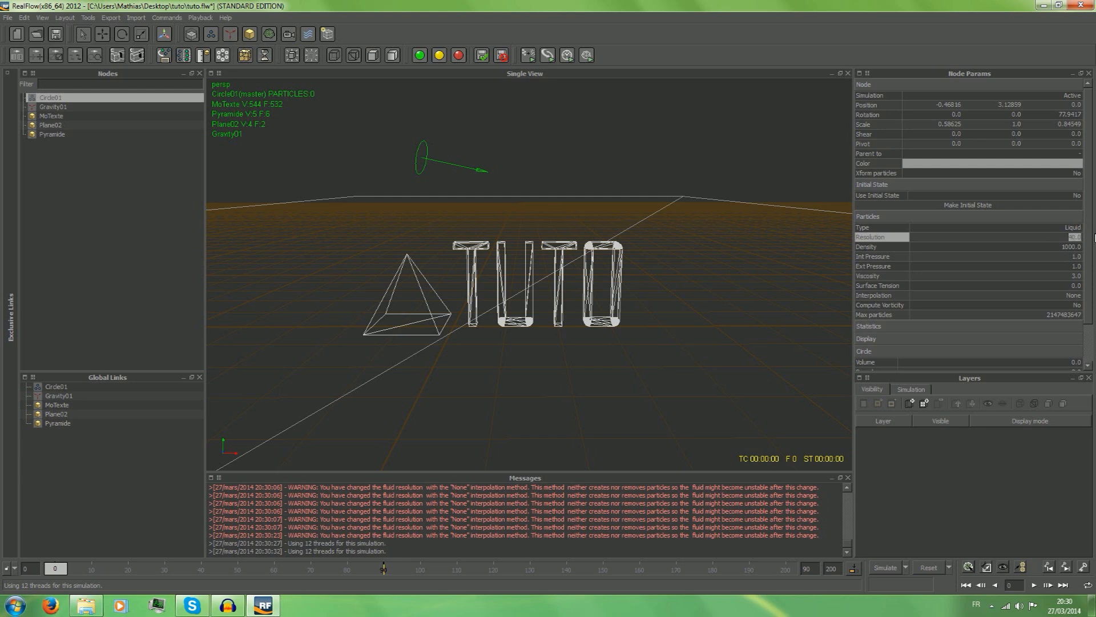
{"action": "type", "text": "1"}
{"action": "key", "text": "Return"}
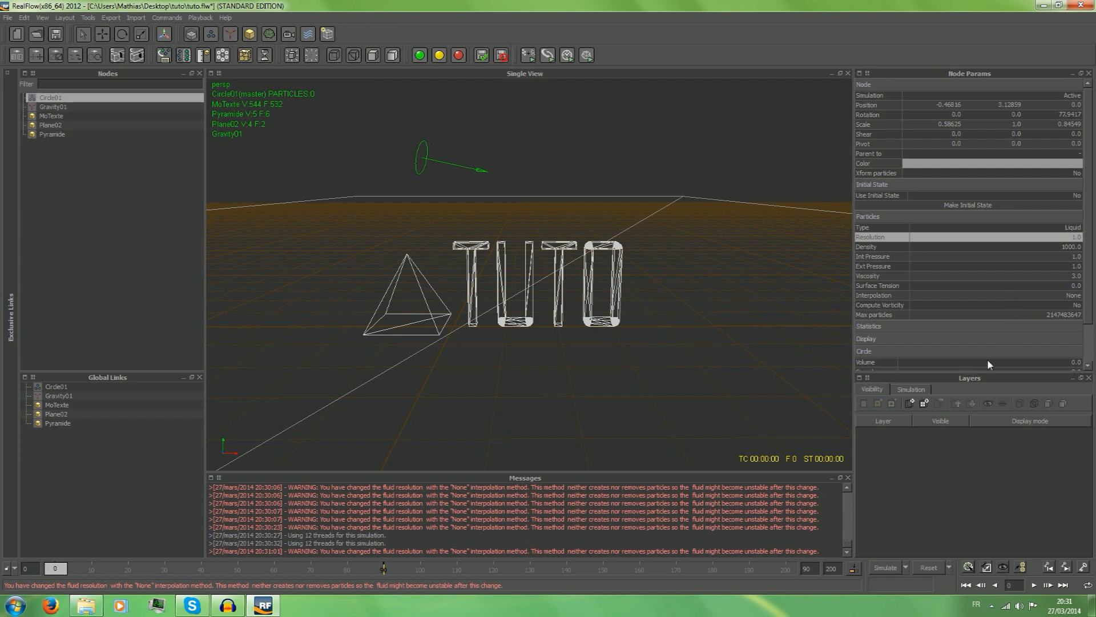
Run a short test simulation to about frame 17 with the emitter's particle statistics expanded, and reset it.
{"action": "left_click", "coordinate": [952, 327]}
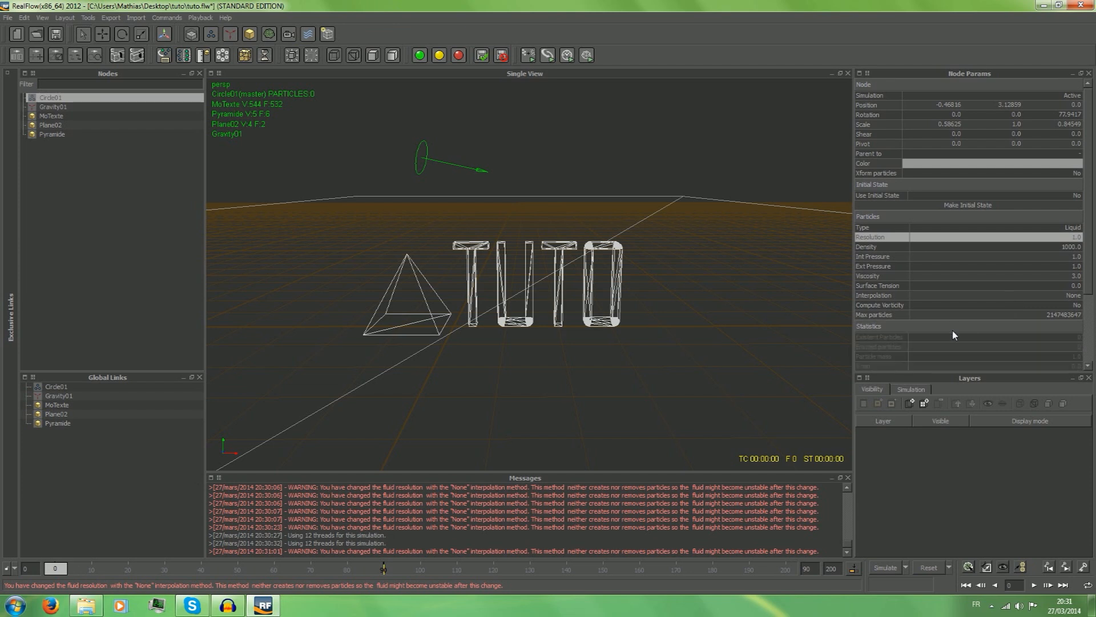
{"action": "left_click", "coordinate": [885, 567]}
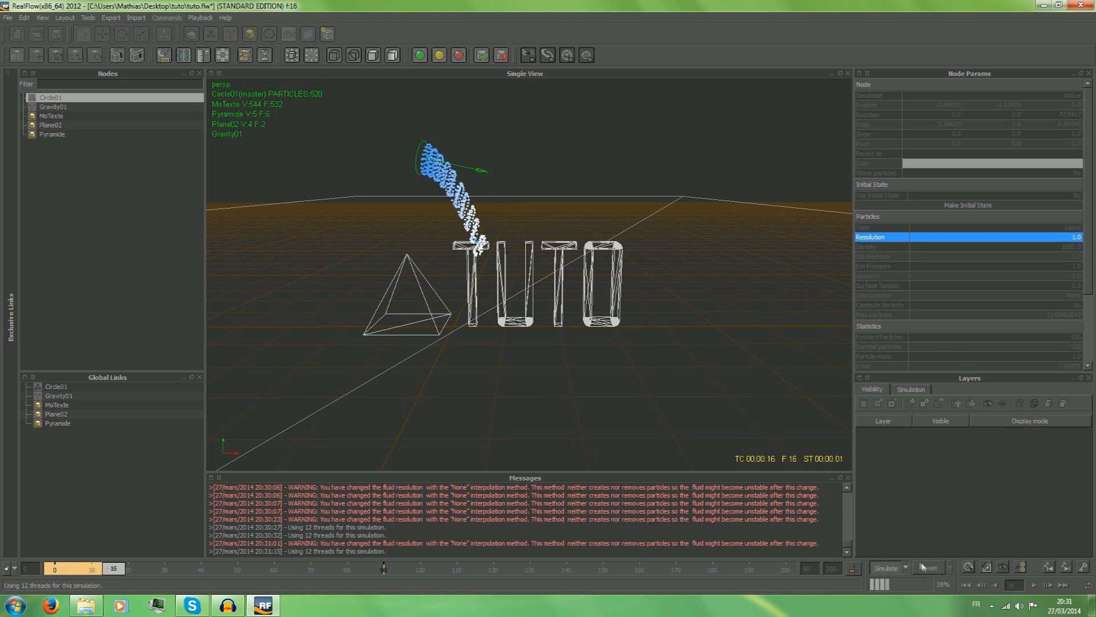
{"action": "left_click", "coordinate": [897, 567]}
{"action": "left_click", "coordinate": [922, 567]}
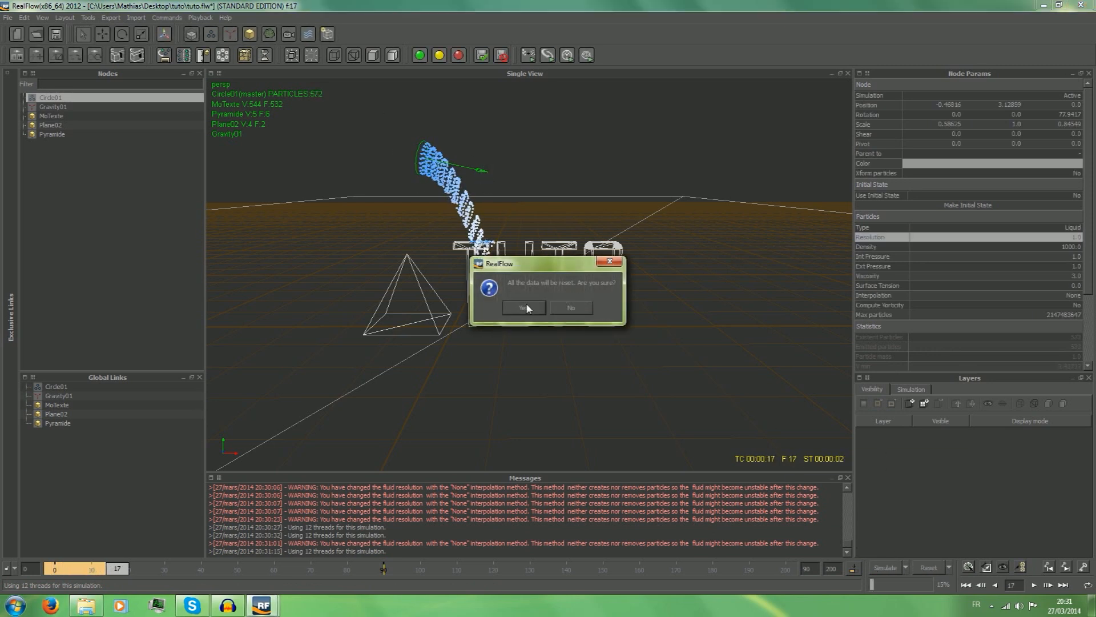
{"action": "left_click", "coordinate": [526, 303]}
Set the density of the circle emitter's liquid particles to 3000.
{"action": "double_click", "coordinate": [915, 246]}
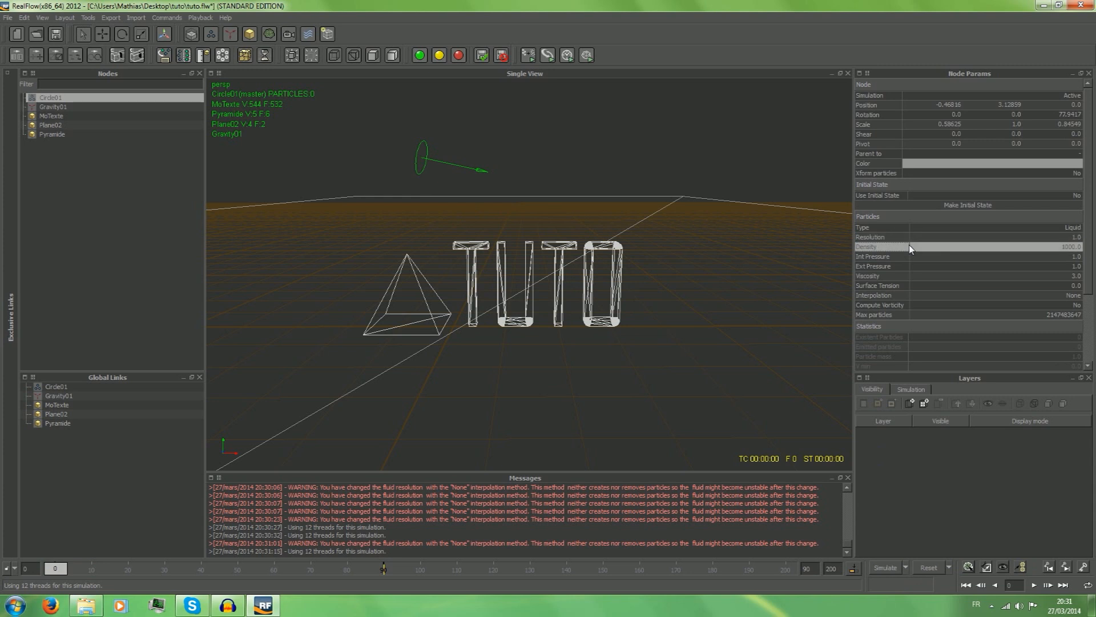
{"action": "type", "text": "3000"}
{"action": "left_click", "coordinate": [964, 455]}
Set both the internal and external pressure of the circle emitter's particles to 3.
{"action": "left_click", "coordinate": [1037, 258]}
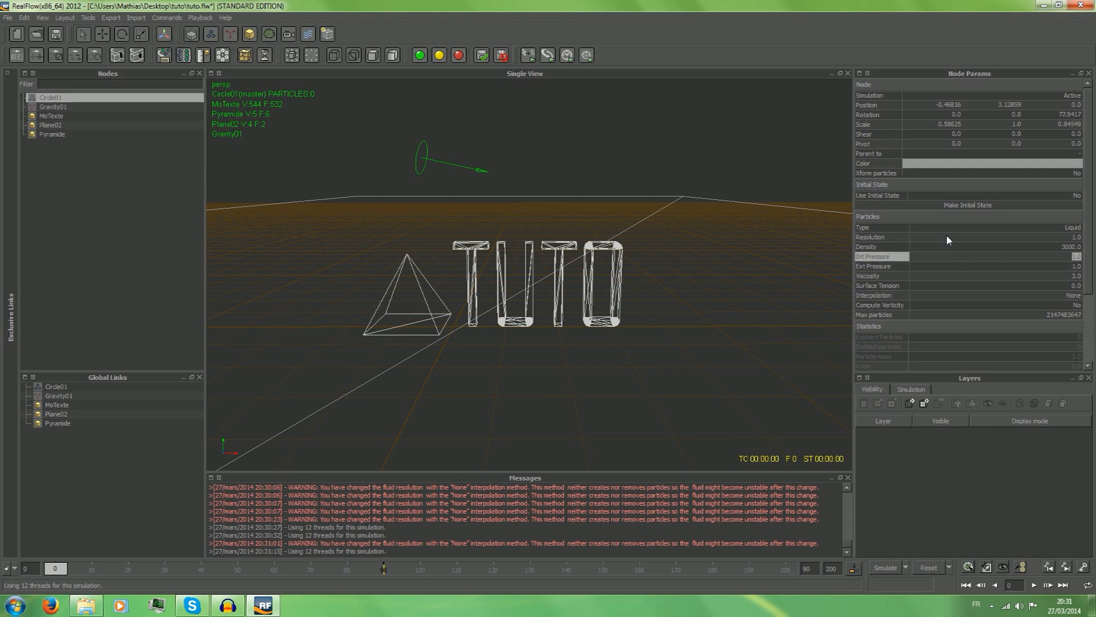
{"action": "type", "text": "3"}
{"action": "left_click", "coordinate": [1026, 272]}
{"action": "left_click", "coordinate": [1028, 267]}
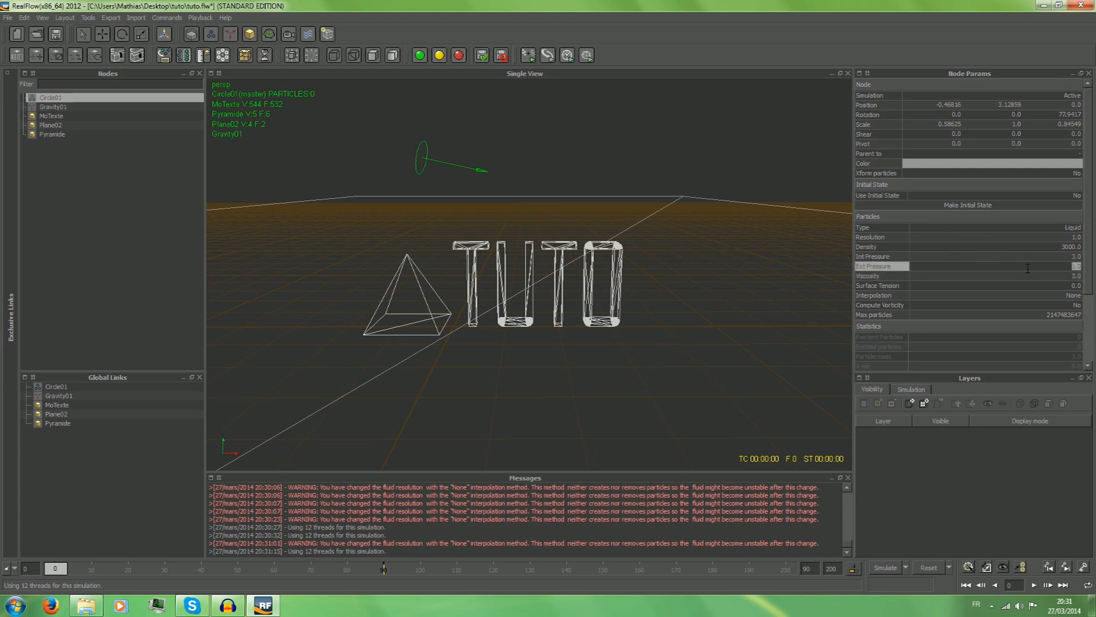
{"action": "type", "text": "3"}
{"action": "key", "text": "Return"}
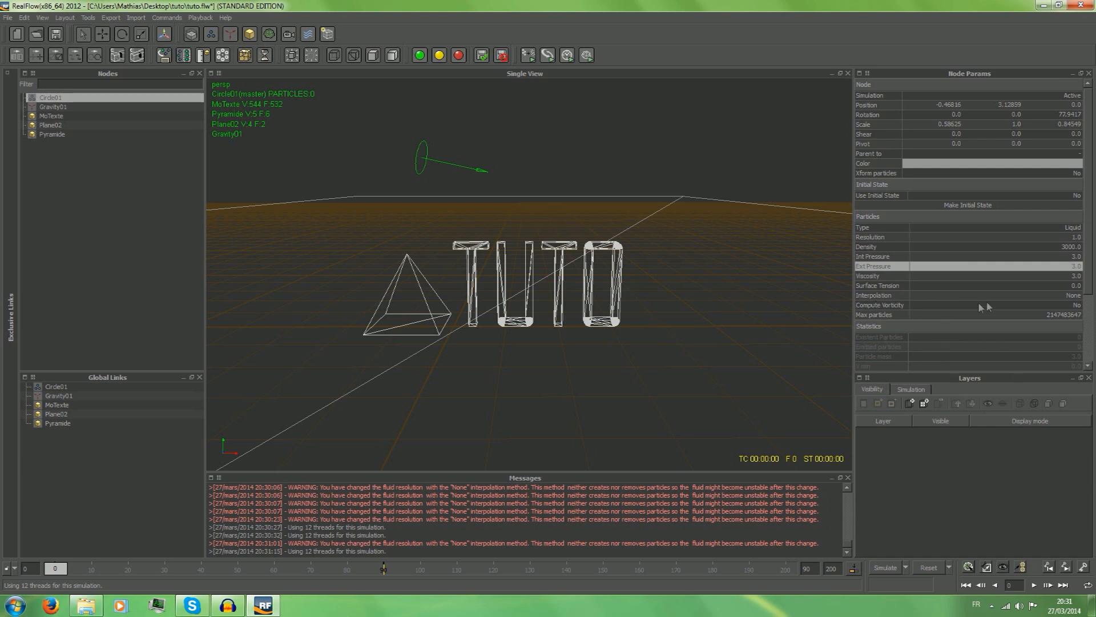
{"action": "left_click", "coordinate": [942, 236]}
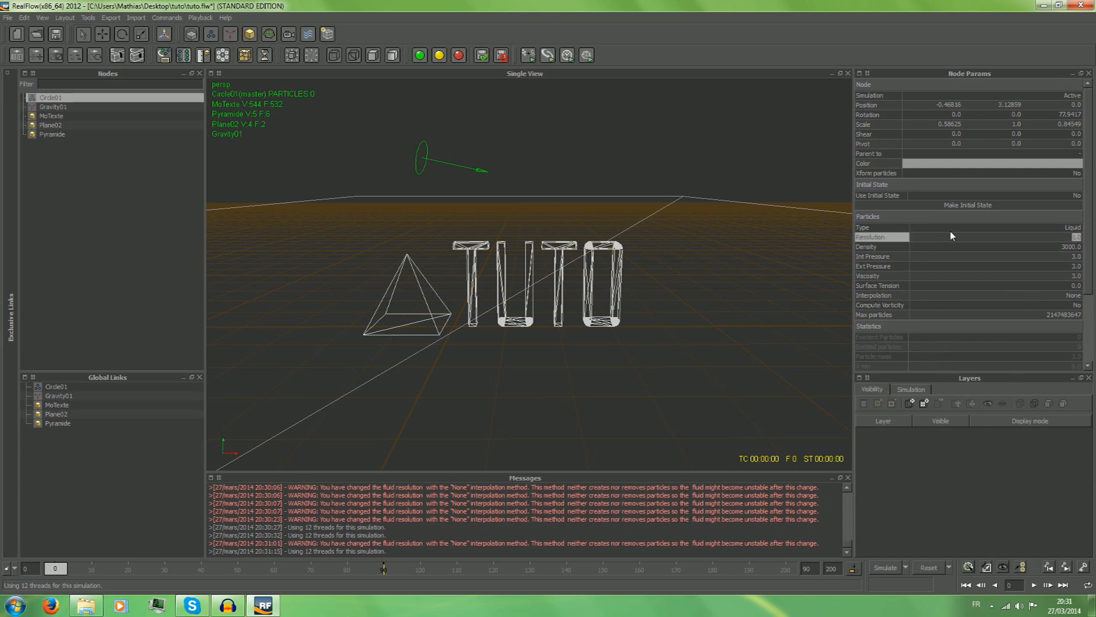
{"action": "left_click", "coordinate": [961, 256]}
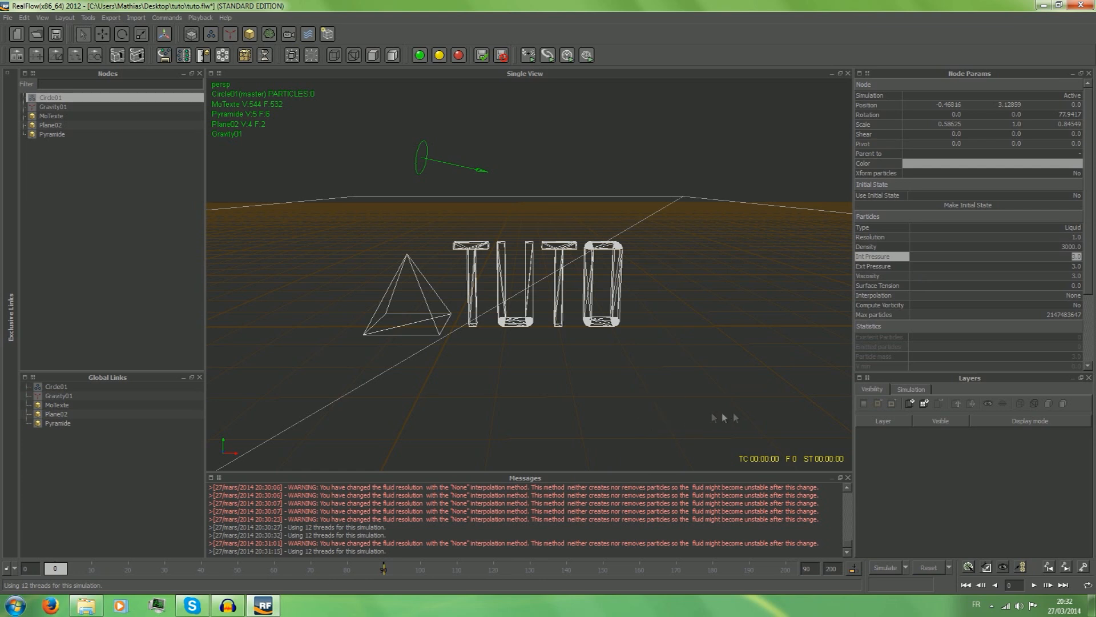
Examine the viscosity and maximum particle count parameters of the circle emitter.
{"action": "left_click", "coordinate": [923, 273]}
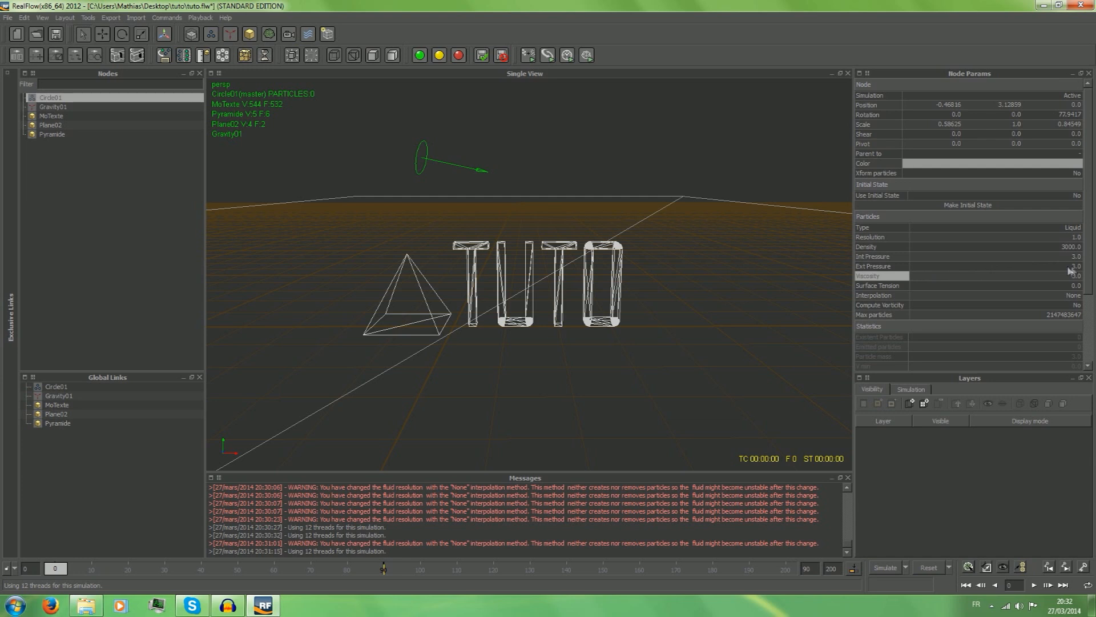
{"action": "left_click_drag", "start_coordinate": [1067, 278], "coordinate": [1095, 278]}
{"action": "scroll", "coordinate": [920, 334], "scroll_direction": "down", "scroll_amount": 2}
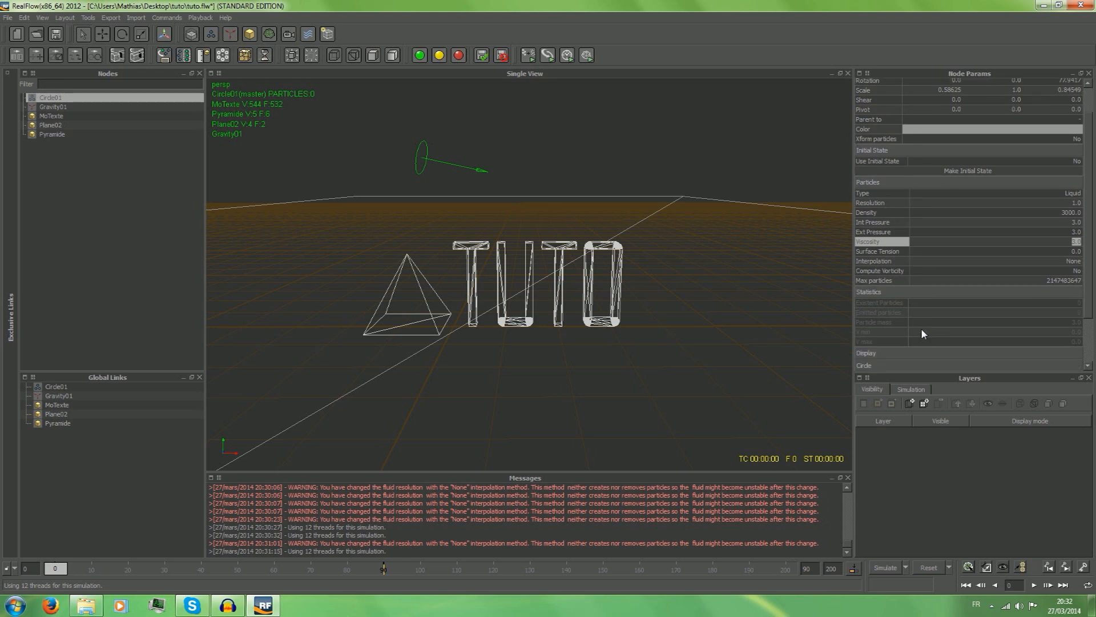
{"action": "left_click", "coordinate": [1006, 245]}
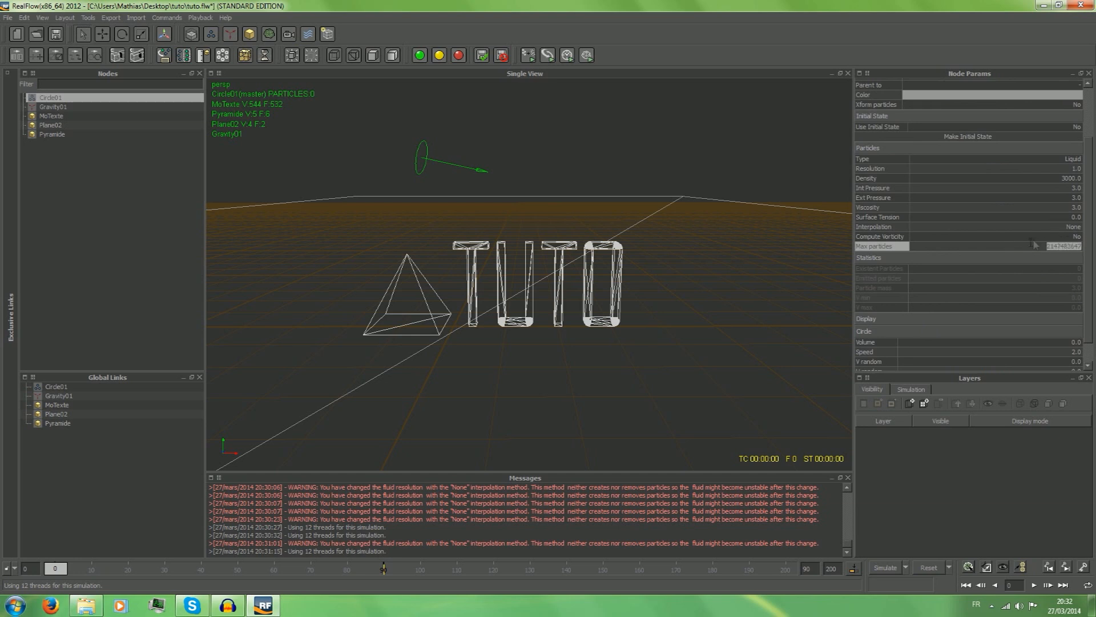
{"action": "scroll", "coordinate": [1029, 246], "scroll_direction": "down", "scroll_amount": 1}
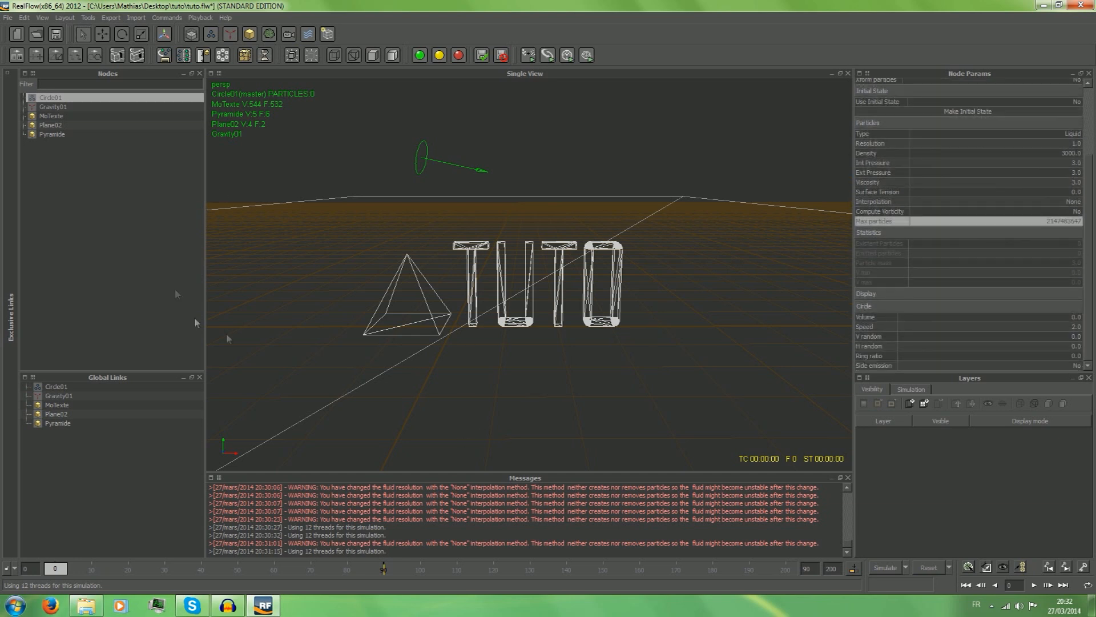
Expand the circle emitter's display settings and set Visible to No.
{"action": "left_click", "coordinate": [886, 295]}
{"action": "scroll", "coordinate": [886, 292], "scroll_direction": "down", "scroll_amount": 1}
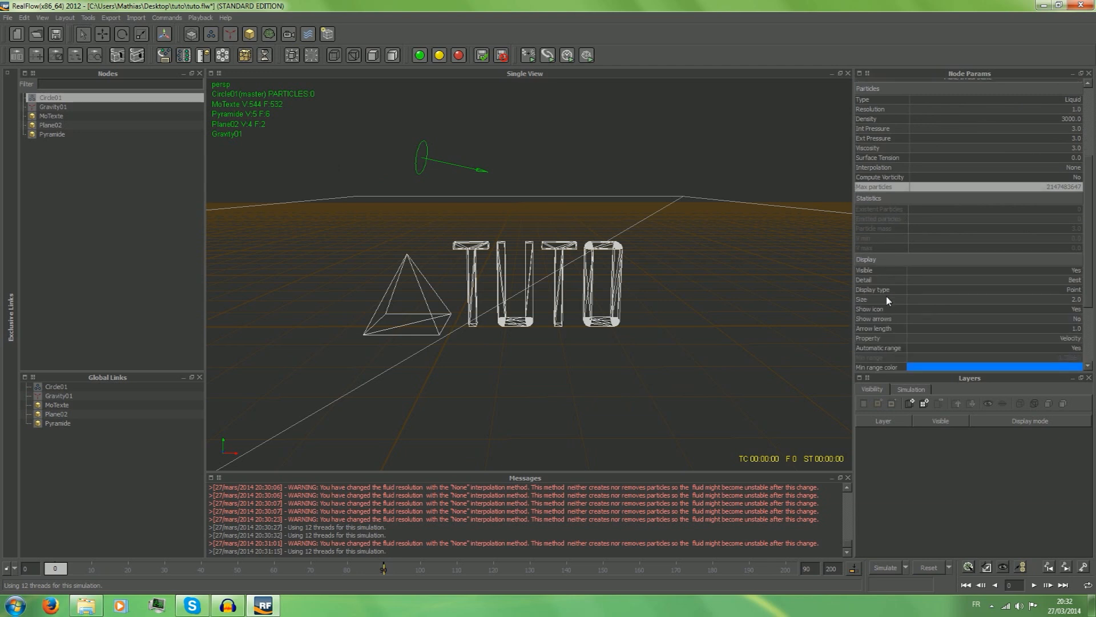
{"action": "scroll", "coordinate": [884, 307], "scroll_direction": "down", "scroll_amount": 2}
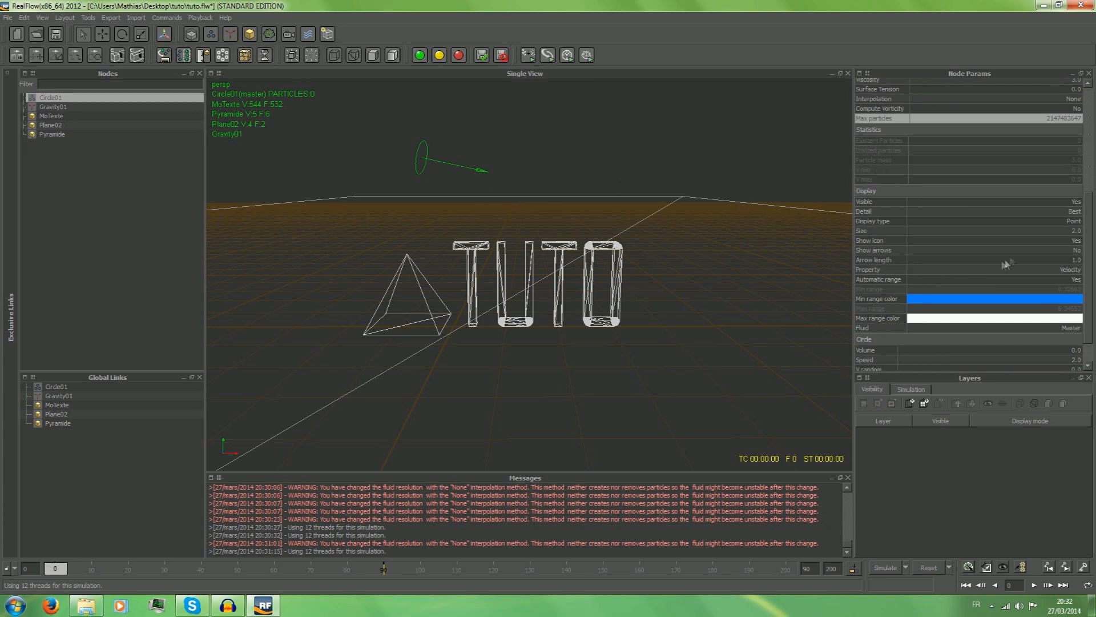
{"action": "double_click", "coordinate": [1048, 202]}
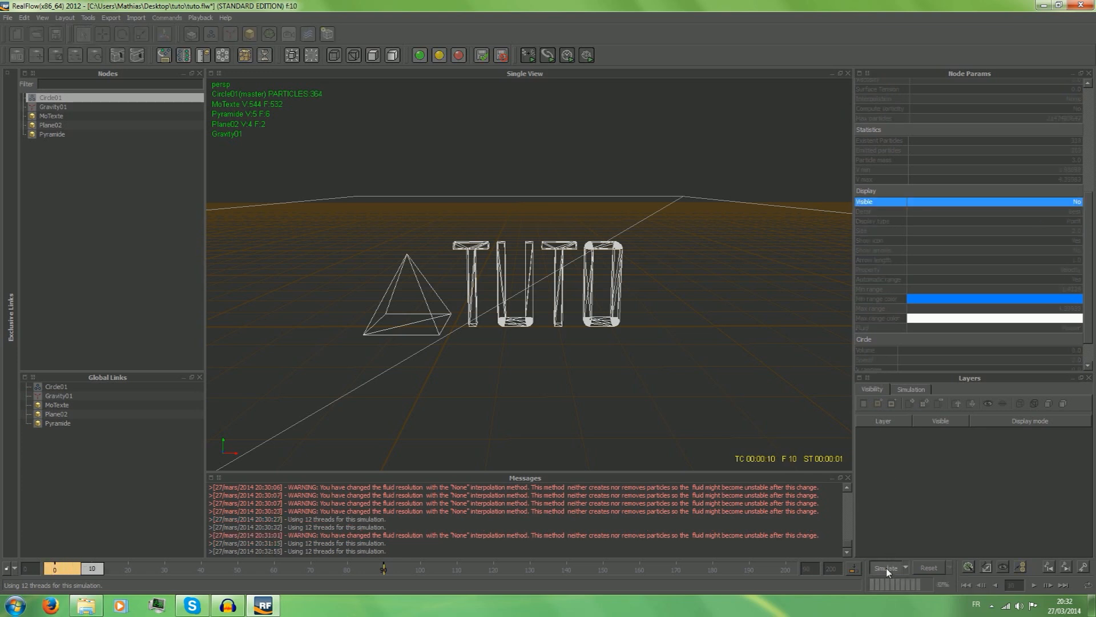
Run a short test simulation to frame 14 with the emitter hidden, and reset all simulation data.
{"action": "left_click", "coordinate": [886, 568]}
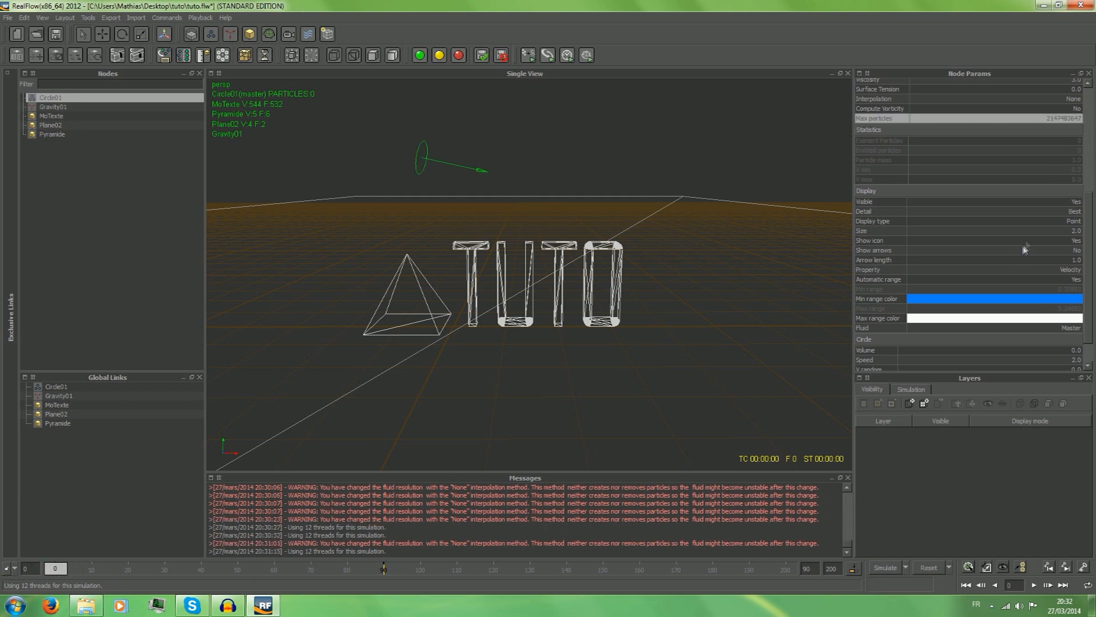
{"action": "double_click", "coordinate": [1048, 202]}
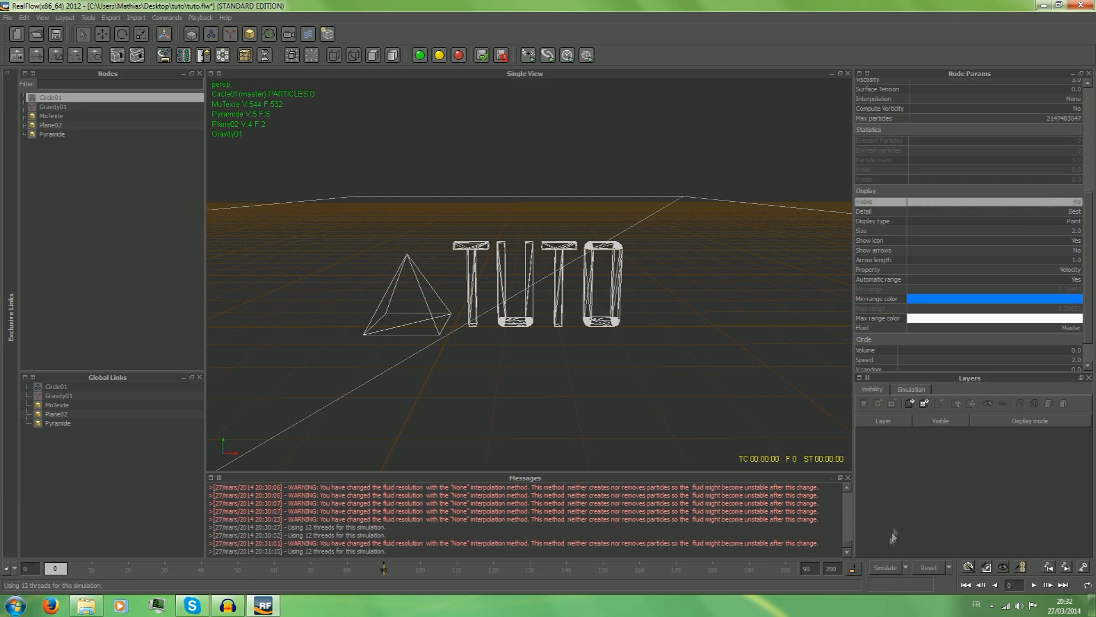
{"action": "left_click", "coordinate": [886, 568]}
{"action": "left_click", "coordinate": [886, 567]}
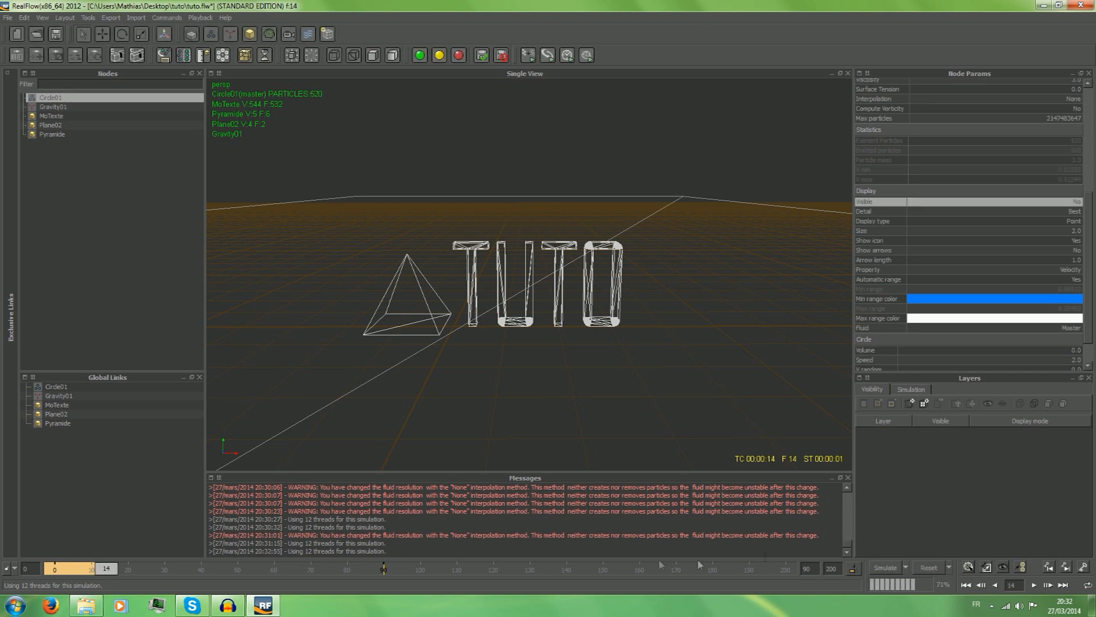
{"action": "left_click_drag", "start_coordinate": [108, 569], "coordinate": [84, 569]}
{"action": "left_click", "coordinate": [929, 567]}
{"action": "left_click", "coordinate": [531, 309]}
Set the circle emitter's Visible option to Yes, then try the Draft display detail and return it to Best.
{"action": "left_click", "coordinate": [1051, 204]}
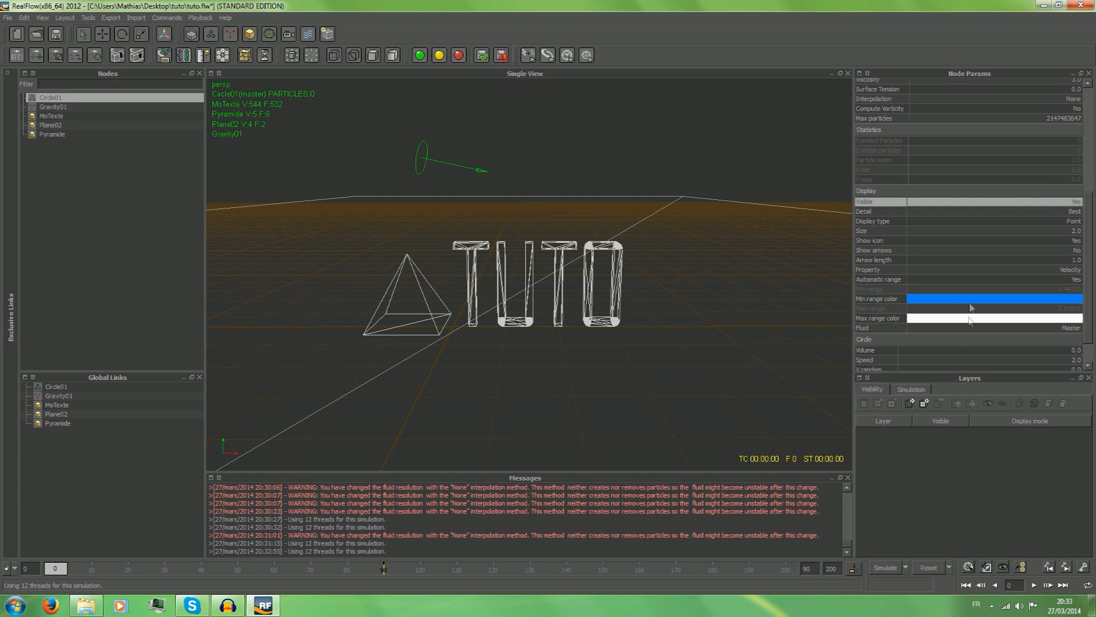
{"action": "left_click", "coordinate": [948, 211]}
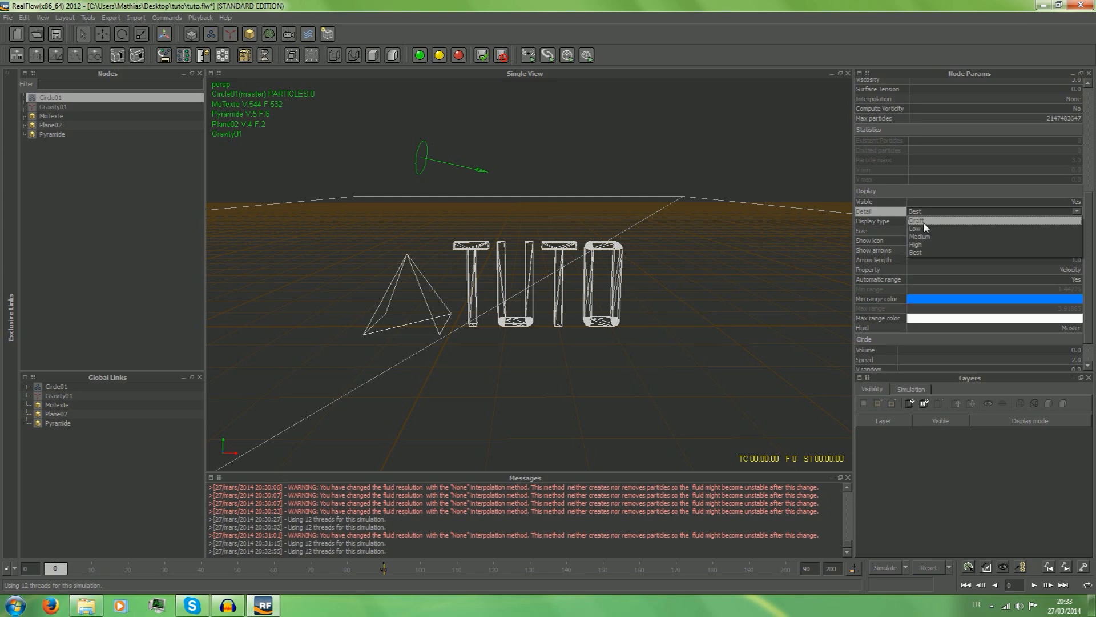
{"action": "left_click", "coordinate": [925, 220]}
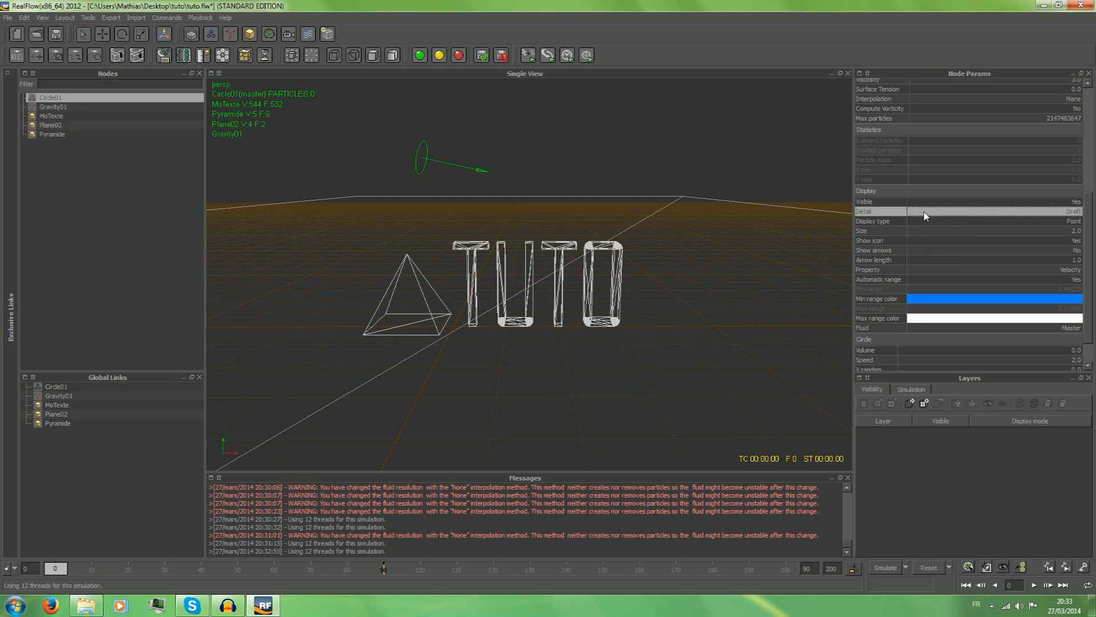
{"action": "left_click", "coordinate": [925, 215]}
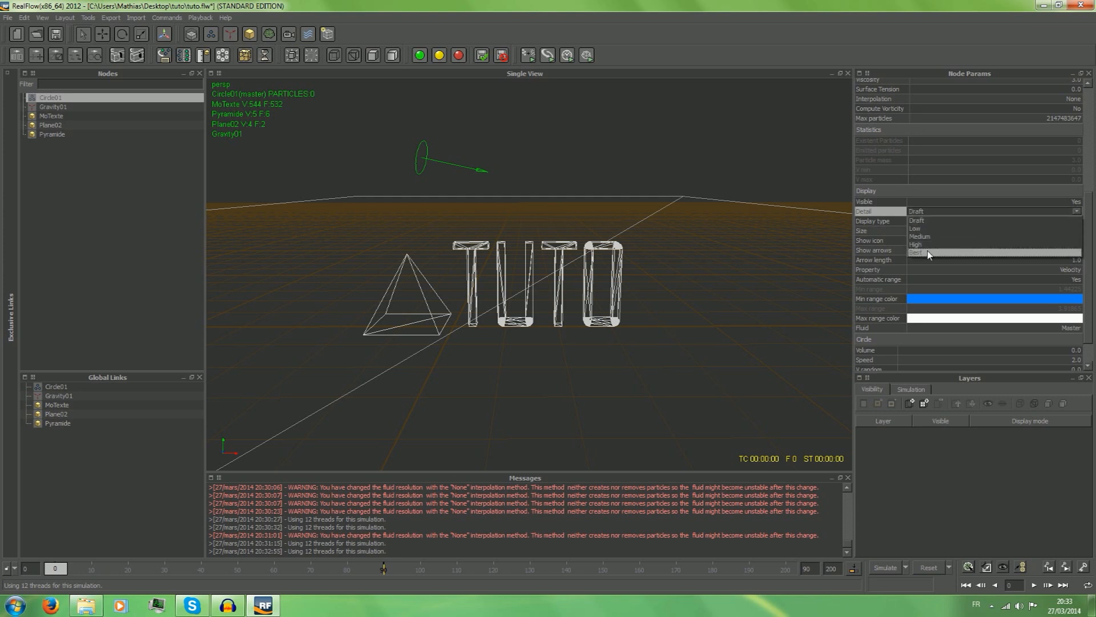
{"action": "left_click", "coordinate": [928, 252]}
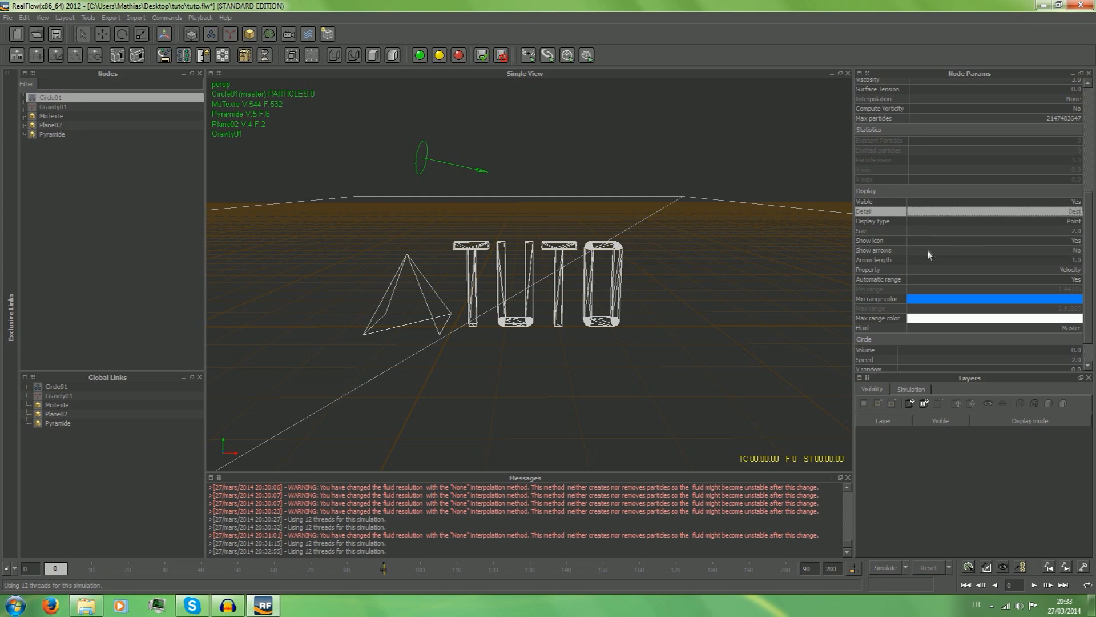
Open the emitter's display type choice and look through its remaining display and circle settings.
{"action": "left_click", "coordinate": [934, 221]}
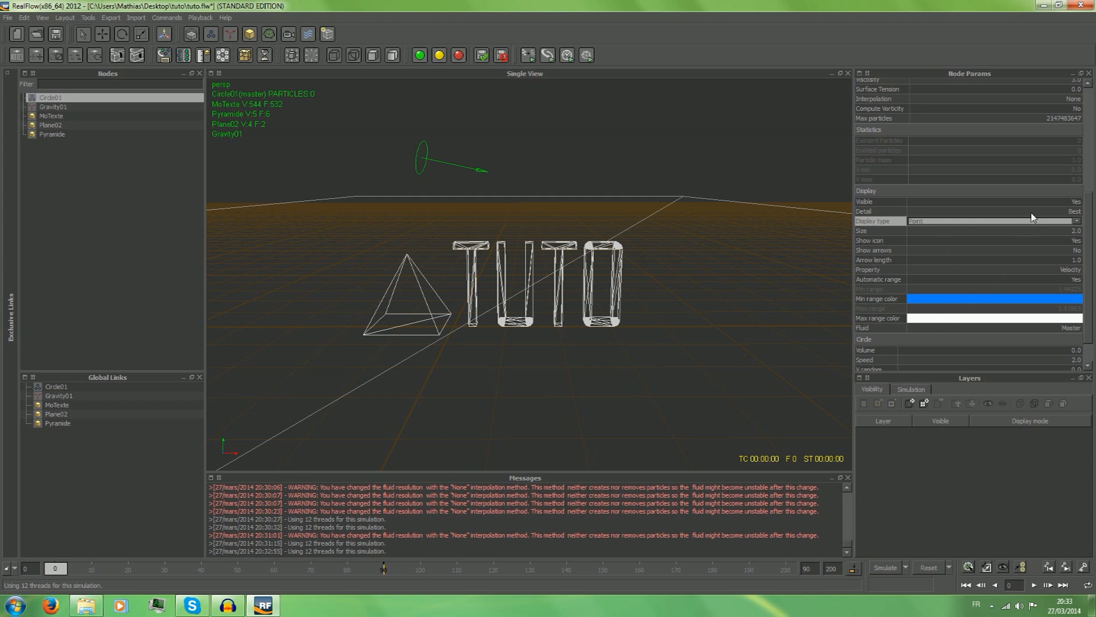
{"action": "scroll", "coordinate": [1031, 217], "scroll_direction": "down", "scroll_amount": 1}
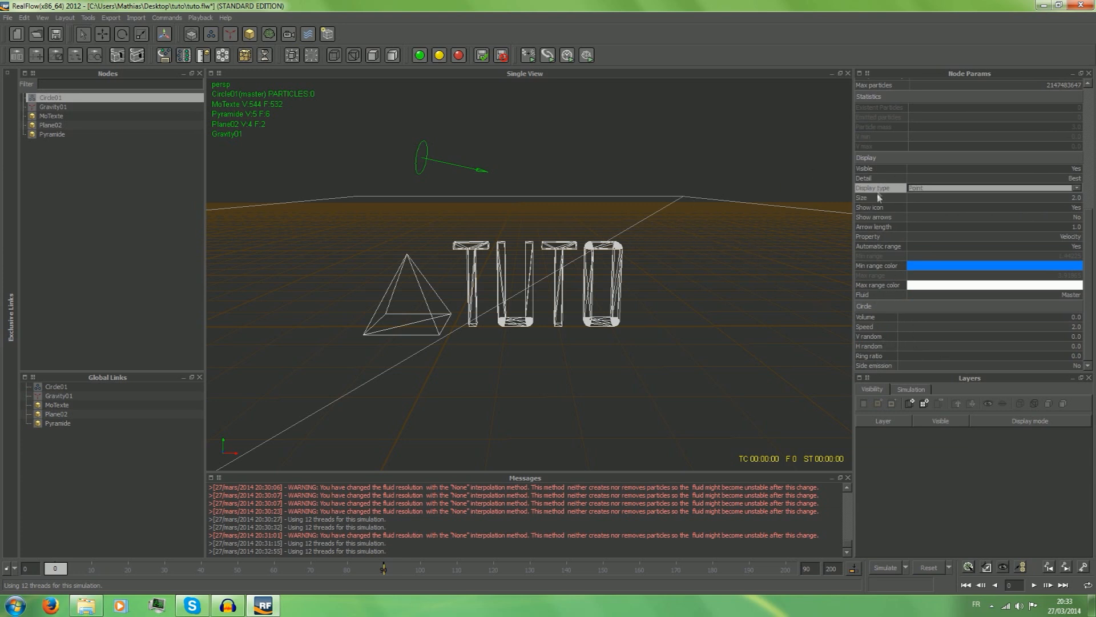
{"action": "scroll", "coordinate": [901, 314], "scroll_direction": "up", "scroll_amount": 2}
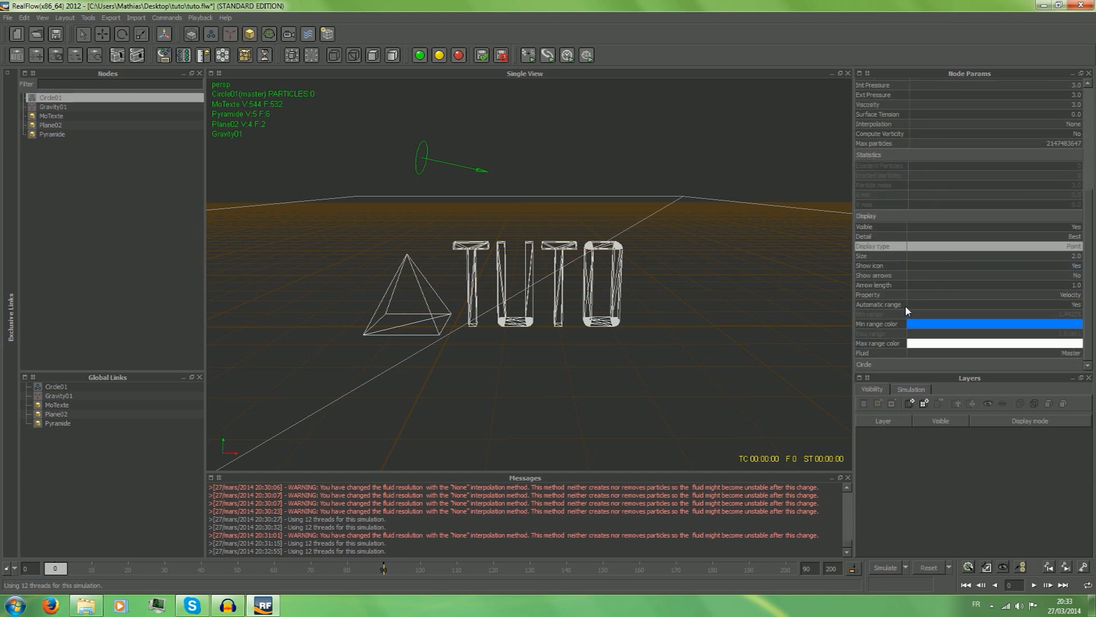
{"action": "scroll", "coordinate": [906, 332], "scroll_direction": "down", "scroll_amount": 2}
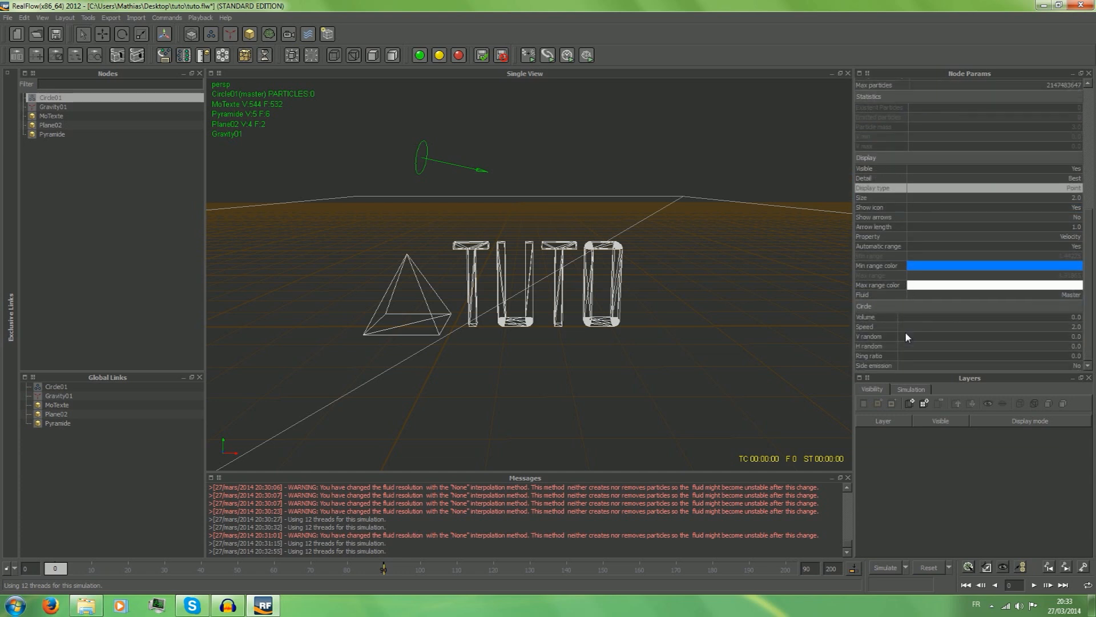
Try the volume values 2.3, 3 and 1 on the circle emitter and return the volume to 0.
{"action": "double_click", "coordinate": [1056, 317]}
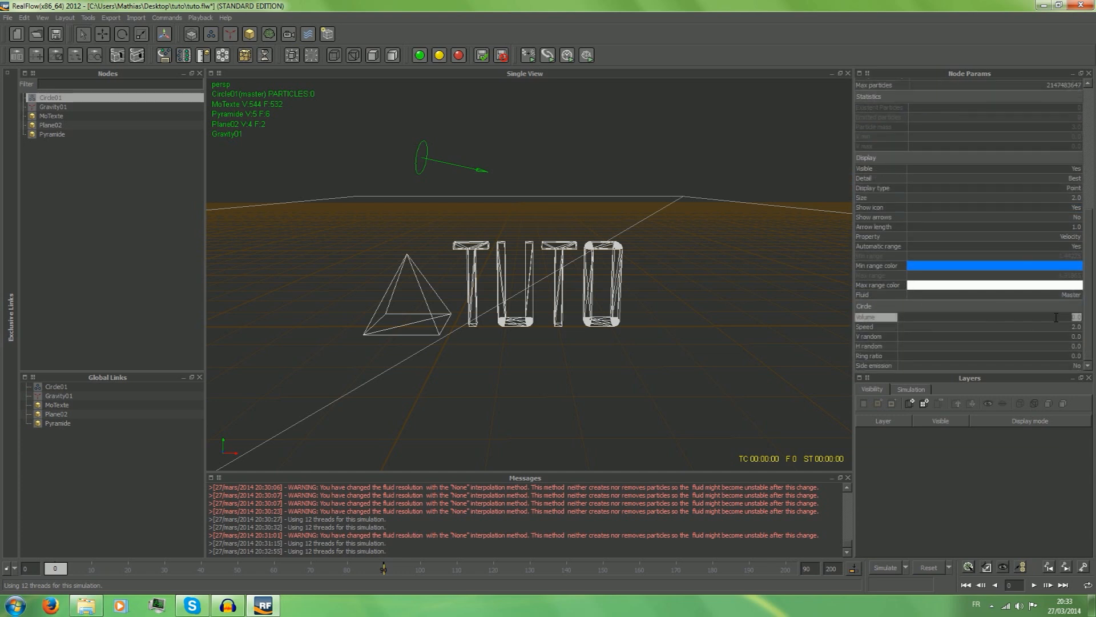
{"action": "type", "text": "2.3"}
{"action": "key", "text": "Return"}
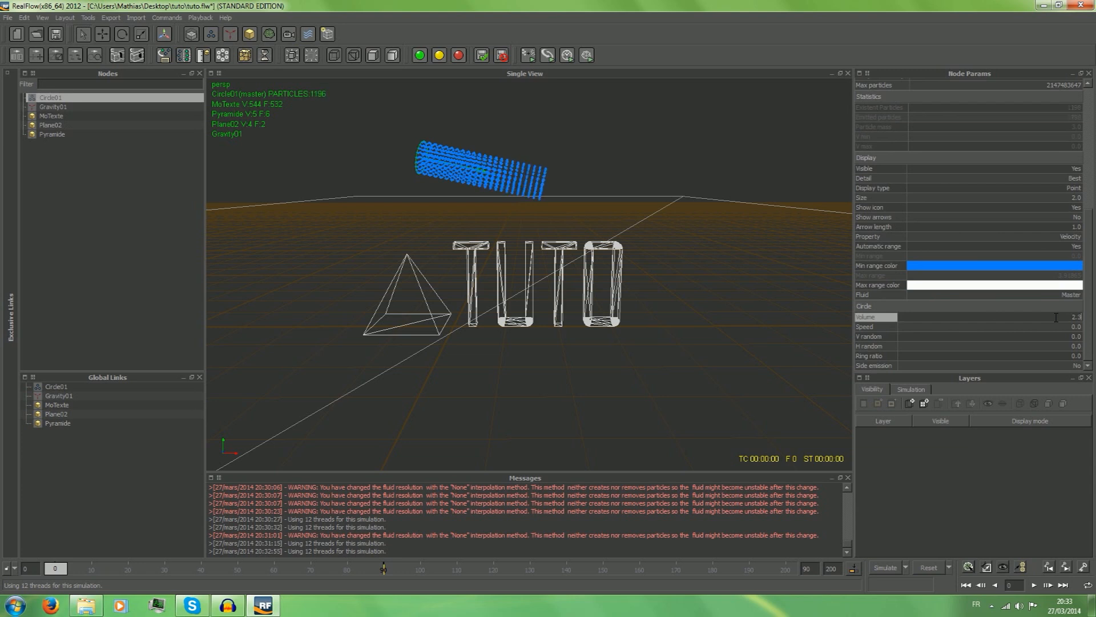
{"action": "scroll", "coordinate": [1057, 318], "scroll_direction": "up", "scroll_amount": 7}
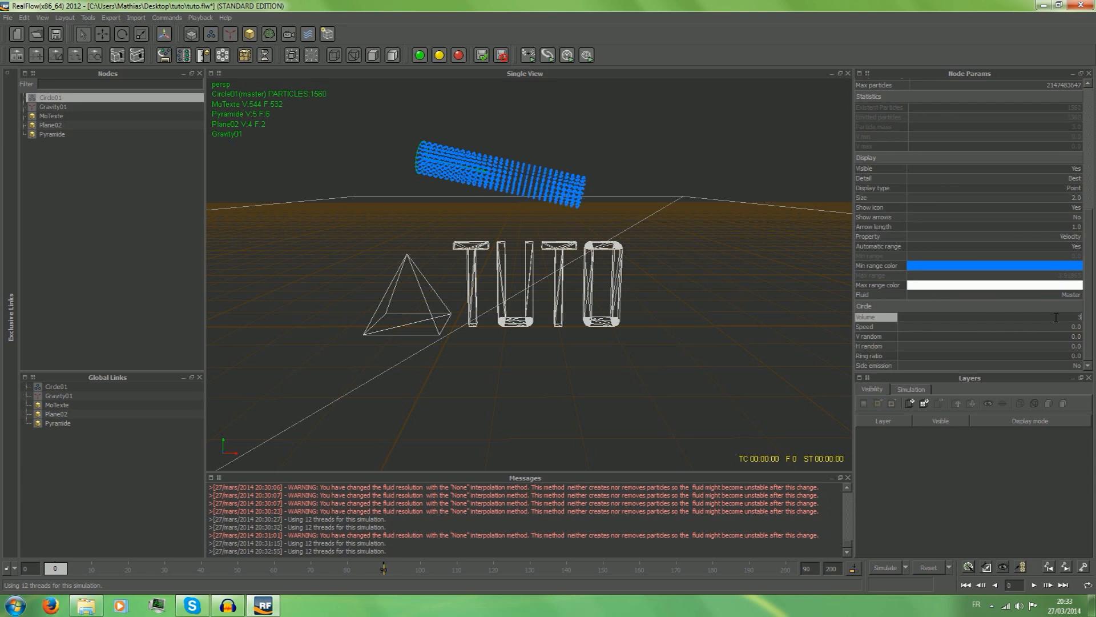
{"action": "scroll", "coordinate": [1056, 318], "scroll_direction": "down", "scroll_amount": 20}
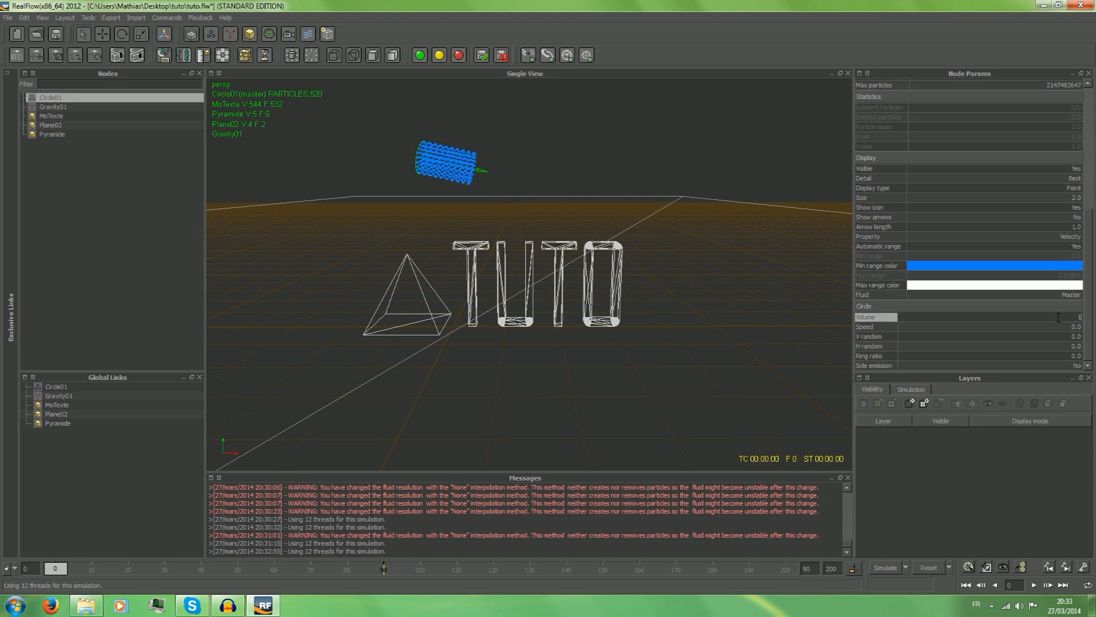
{"action": "scroll", "coordinate": [1058, 318], "scroll_direction": "down", "scroll_amount": 10}
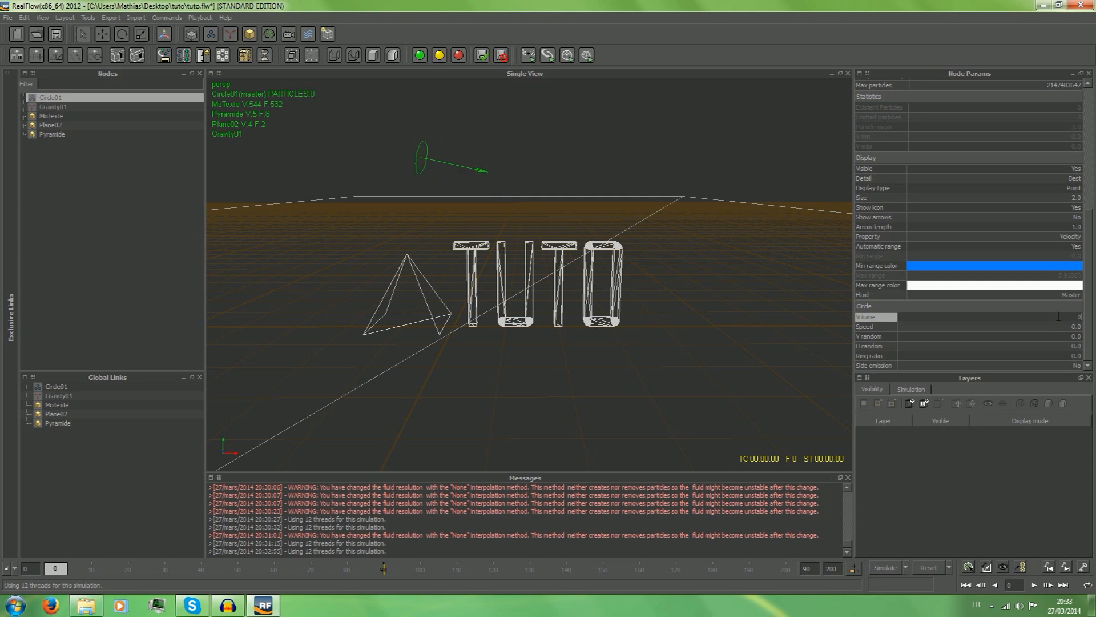
Set the circle emitter's emission speed to 3.
{"action": "left_click", "coordinate": [1047, 325]}
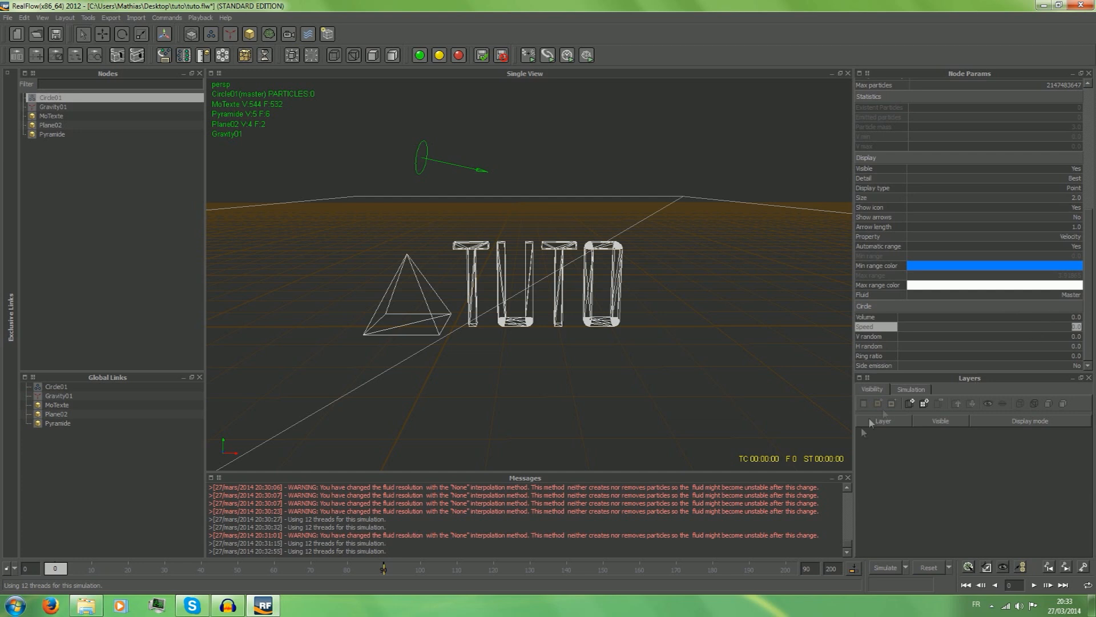
{"action": "type", "text": "3"}
{"action": "key", "text": "Return"}
Run a test simulation of the liquid to frame 19 and dismiss the data reset.
{"action": "left_click", "coordinate": [876, 567]}
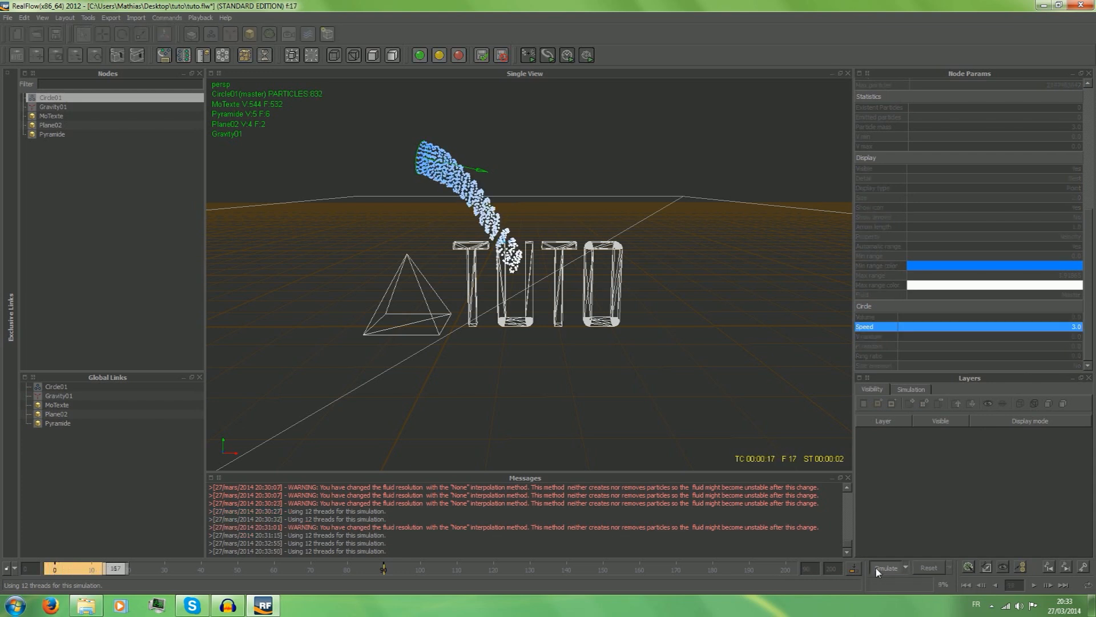
{"action": "left_click", "coordinate": [879, 567]}
{"action": "left_click", "coordinate": [939, 564]}
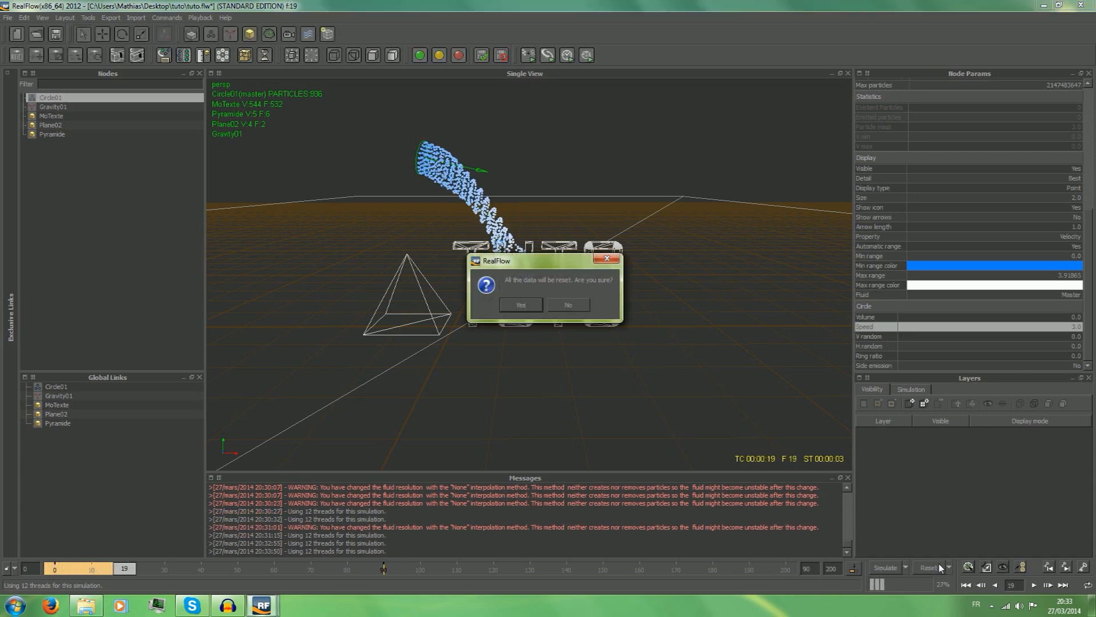
{"action": "left_click", "coordinate": [616, 256]}
Play back the simulated frames from frame 0 and move the timeline back to frame 2.
{"action": "left_click_drag", "start_coordinate": [131, 570], "coordinate": [55, 569]}
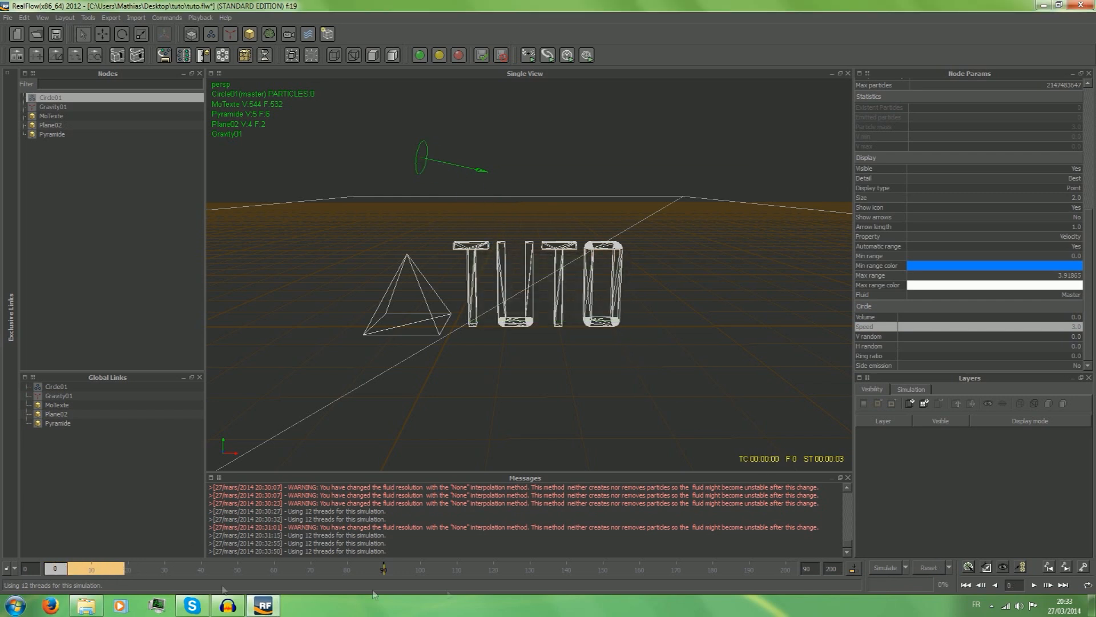
{"action": "left_click", "coordinate": [1034, 585]}
{"action": "left_click", "coordinate": [1035, 587]}
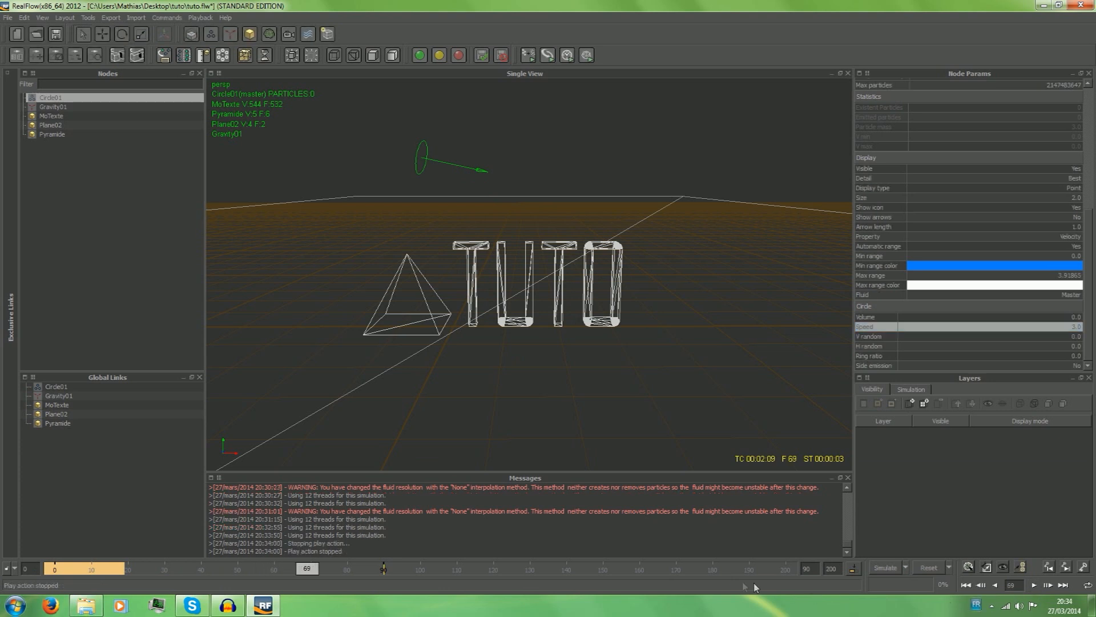
{"action": "left_click_drag", "start_coordinate": [309, 567], "coordinate": [62, 565]}
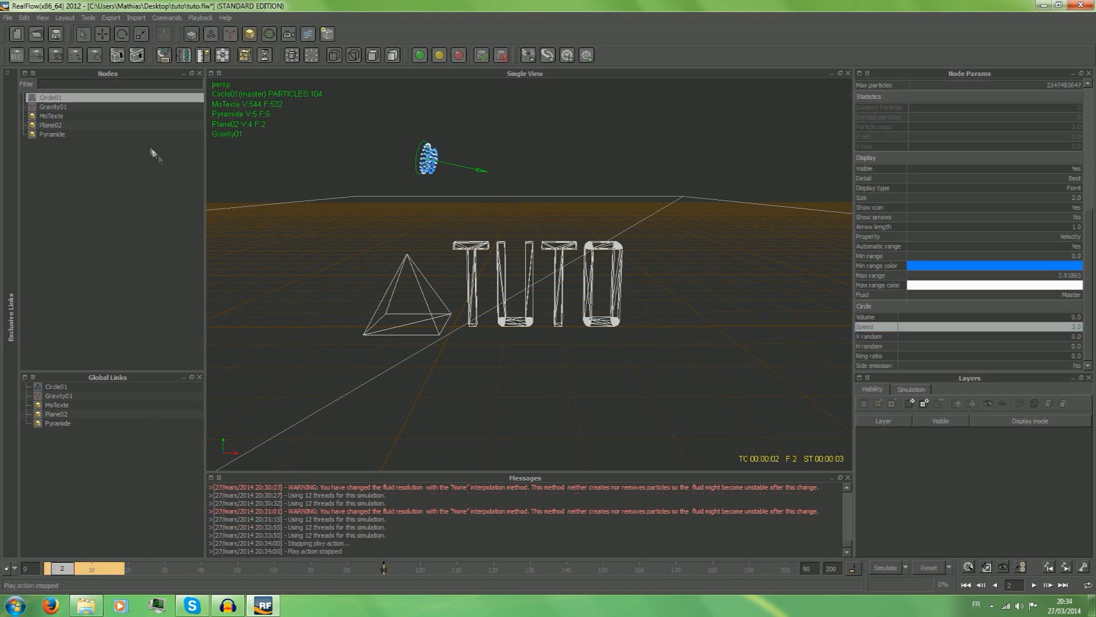
Move the circle emitter above the TUTO text to about X 2.39, Y 3.78, and reset all simulation data.
{"action": "left_click", "coordinate": [103, 35]}
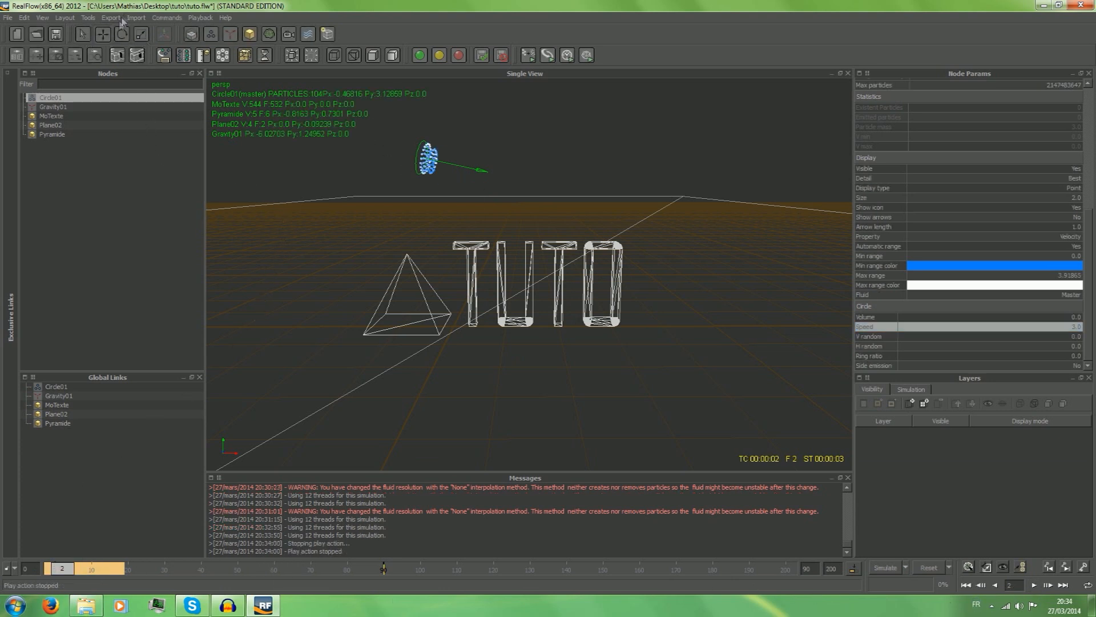
{"action": "left_click", "coordinate": [412, 150]}
{"action": "left_click", "coordinate": [423, 158]}
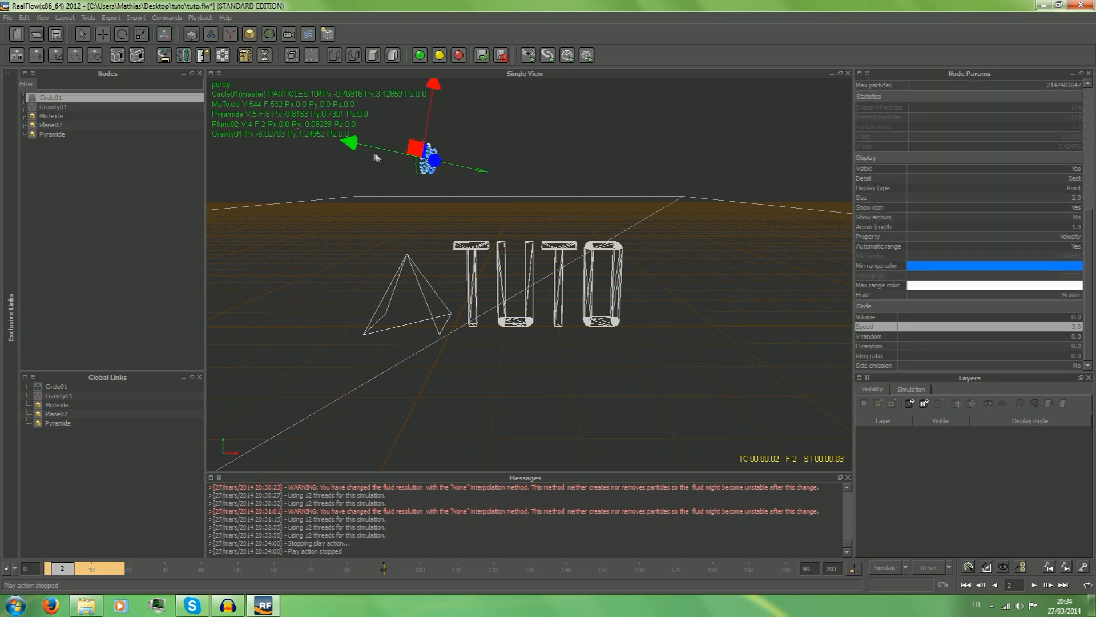
{"action": "left_click_drag", "start_coordinate": [354, 147], "coordinate": [588, 203]}
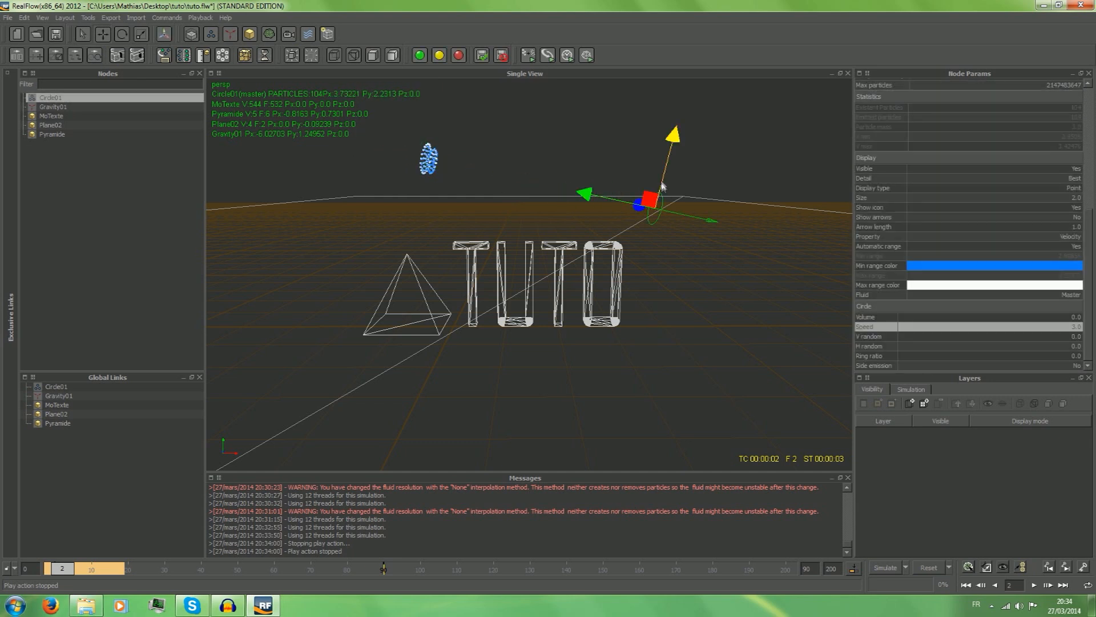
{"action": "left_click", "coordinate": [670, 104]}
{"action": "left_click", "coordinate": [664, 217]}
{"action": "left_click_drag", "start_coordinate": [663, 177], "coordinate": [673, 99]}
{"action": "left_click_drag", "start_coordinate": [644, 133], "coordinate": [509, 107]}
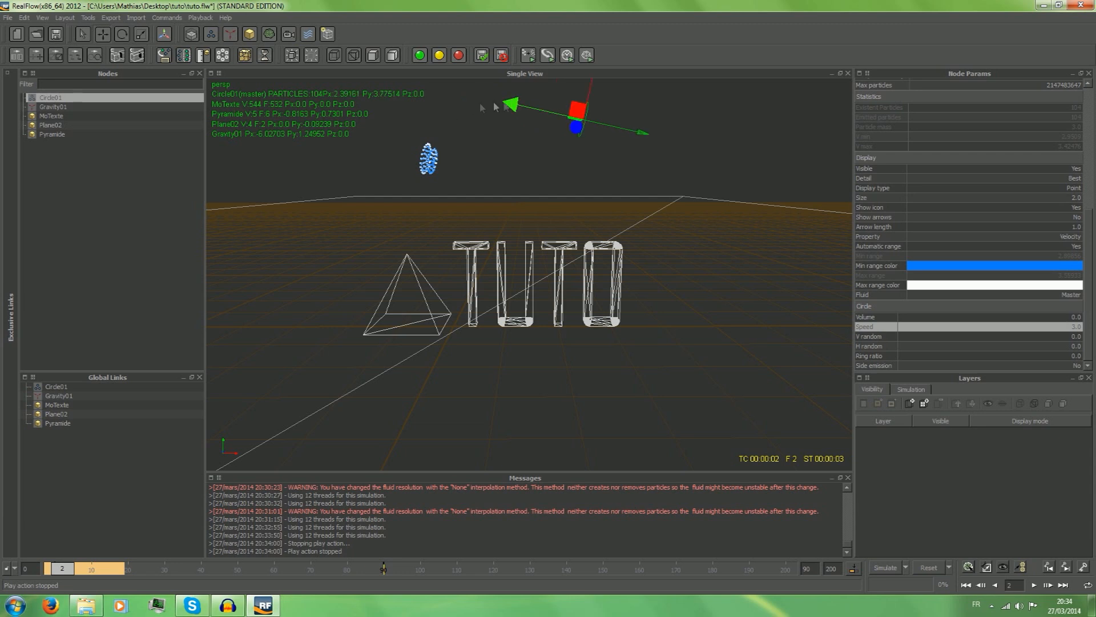
{"action": "left_click", "coordinate": [929, 568]}
{"action": "left_click", "coordinate": [521, 305]}
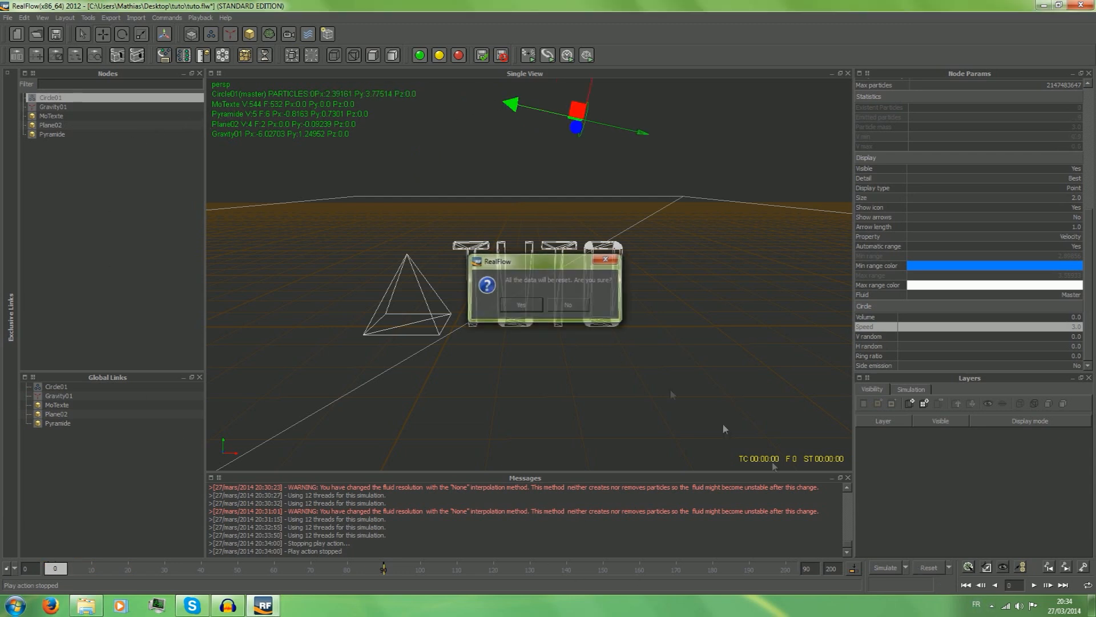
Run a test simulation of the liquid to frame 39, play it back from frame 0 and return the timeline to the start.
{"action": "left_click", "coordinate": [885, 568]}
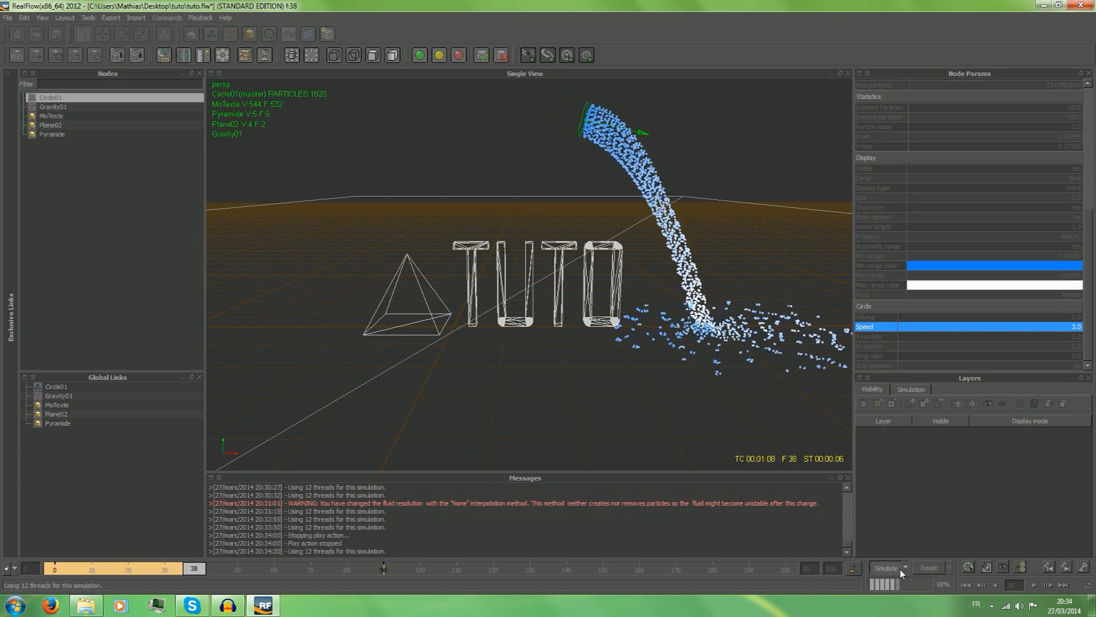
{"action": "left_click", "coordinate": [900, 569]}
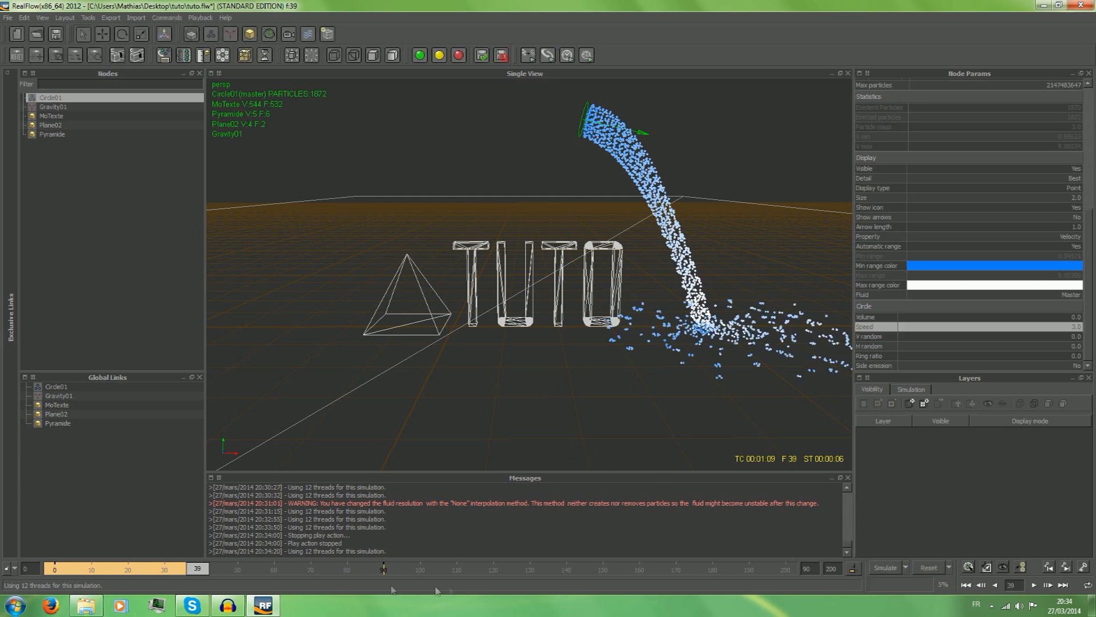
{"action": "left_click_drag", "start_coordinate": [201, 569], "coordinate": [8, 569]}
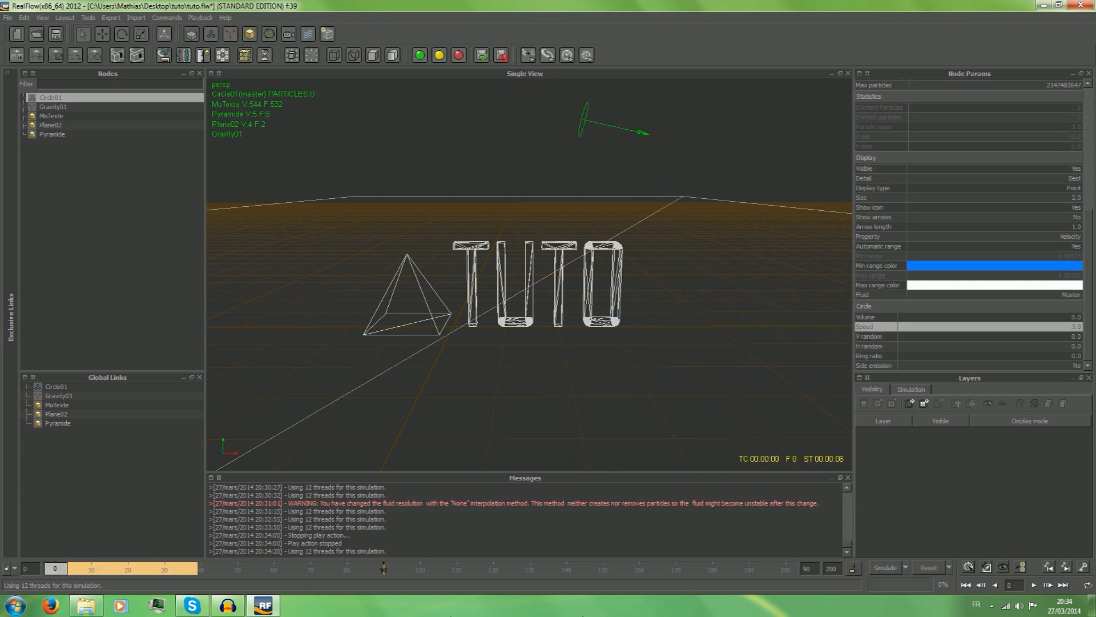
{"action": "left_click", "coordinate": [1034, 585]}
{"action": "left_click", "coordinate": [1034, 585]}
{"action": "left_click_drag", "start_coordinate": [280, 565], "coordinate": [54, 572]}
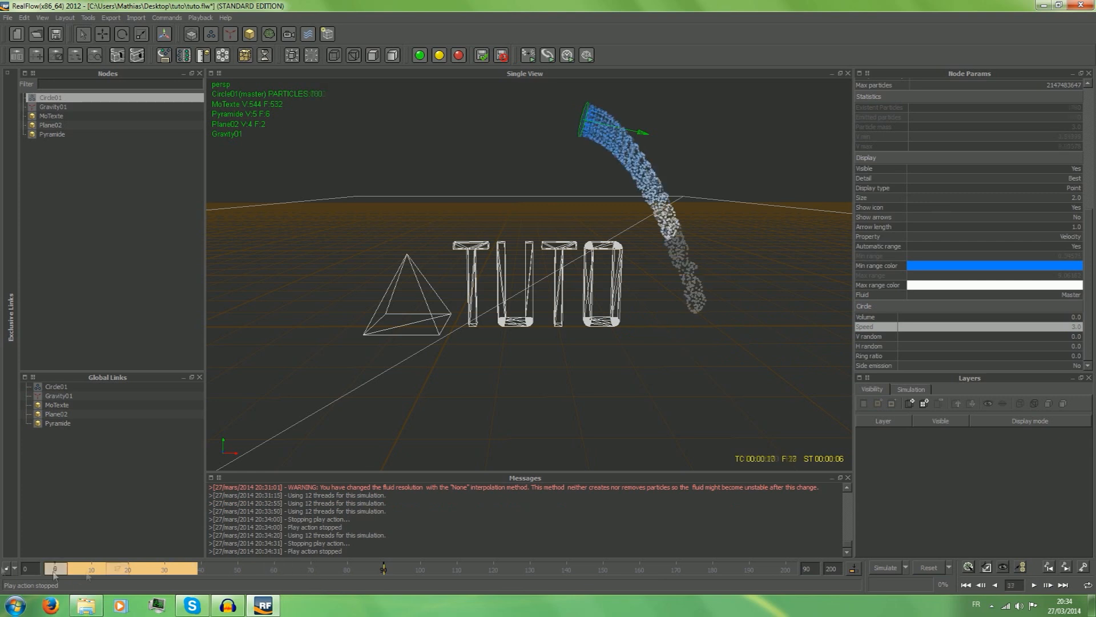
Set the circle emitter's speed to 0.5, reset the simulation data and run a test simulation to frame 20.
{"action": "double_click", "coordinate": [1067, 327]}
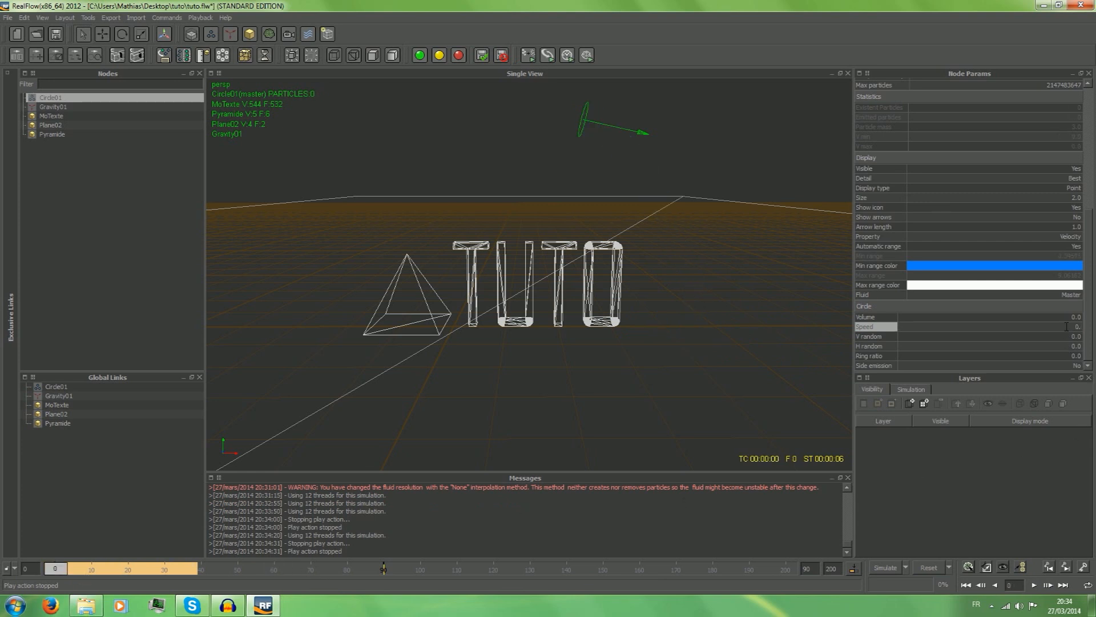
{"action": "key", "text": "Return"}
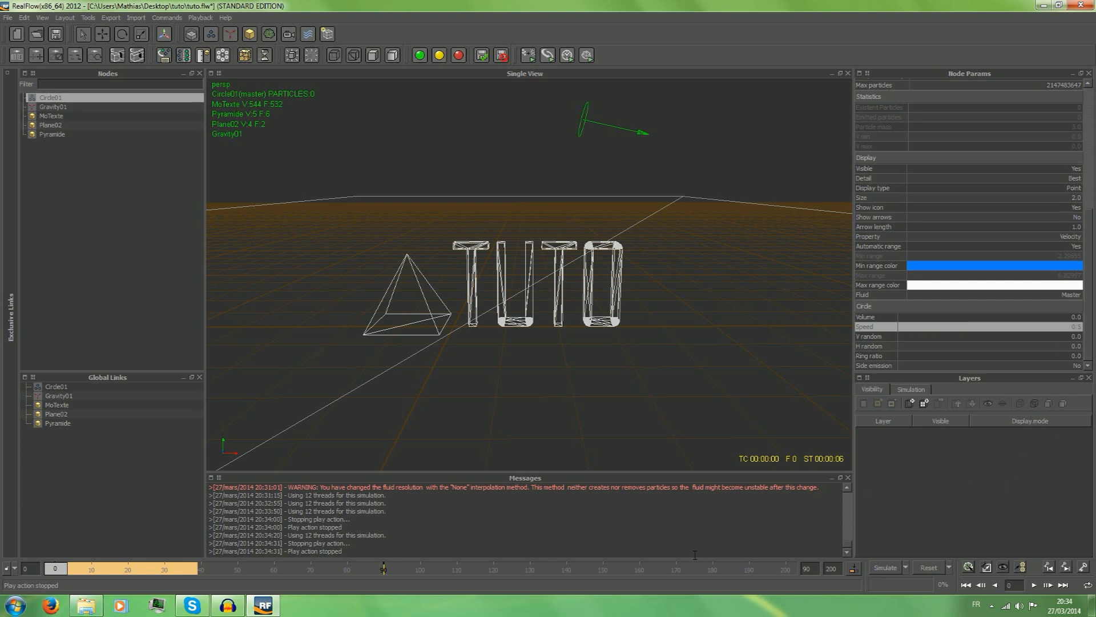
{"action": "left_click", "coordinate": [965, 584]}
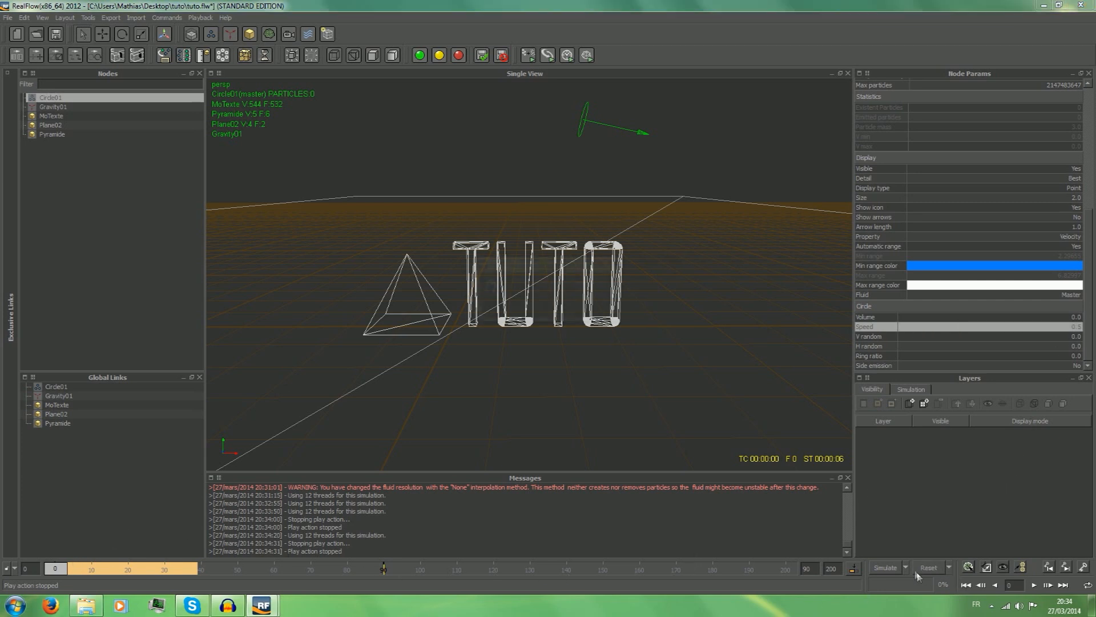
{"action": "left_click", "coordinate": [530, 307]}
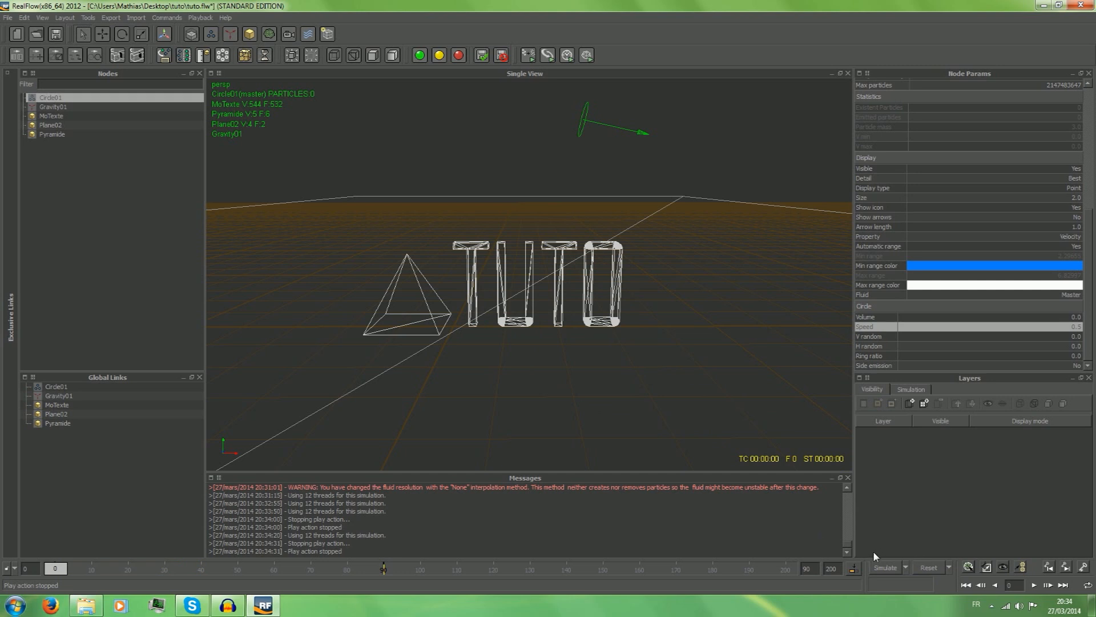
{"action": "left_click", "coordinate": [882, 568]}
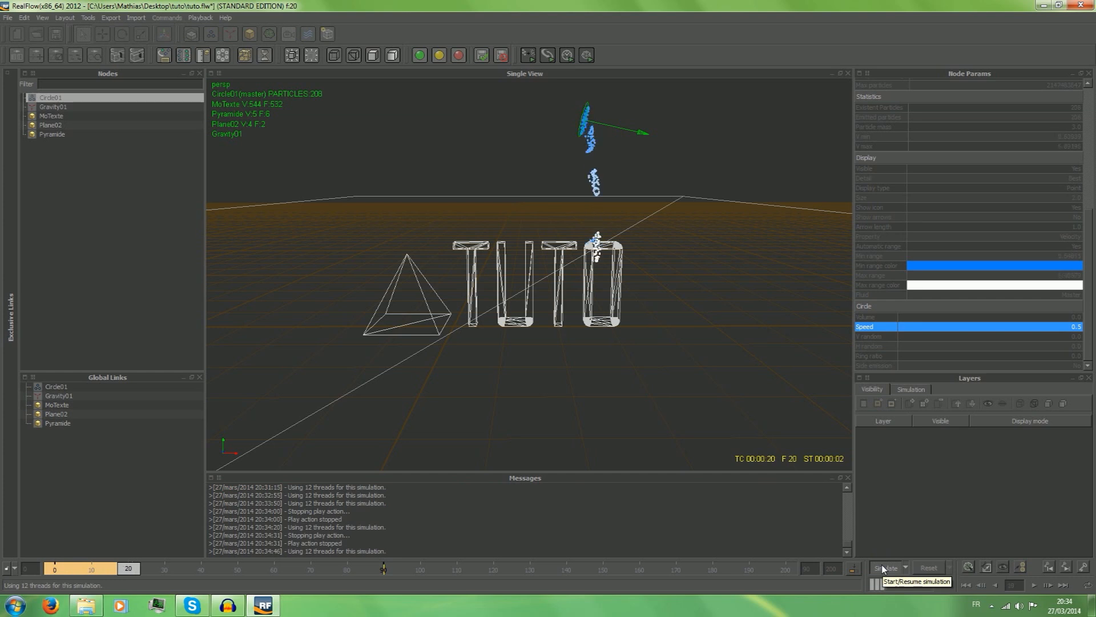
{"action": "left_click", "coordinate": [883, 567]}
Set the circle emitter's speed to 1.5 and reset all simulation data.
{"action": "double_click", "coordinate": [927, 328]}
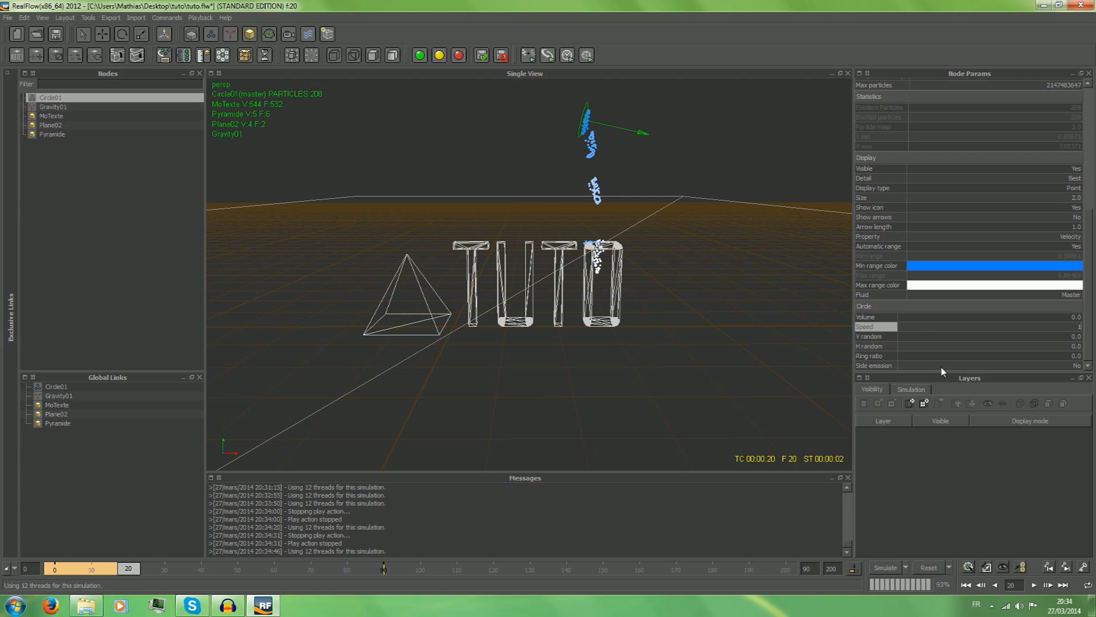
{"action": "type", "text": "1.54"}
{"action": "key", "text": "Return"}
{"action": "left_click", "coordinate": [929, 567]}
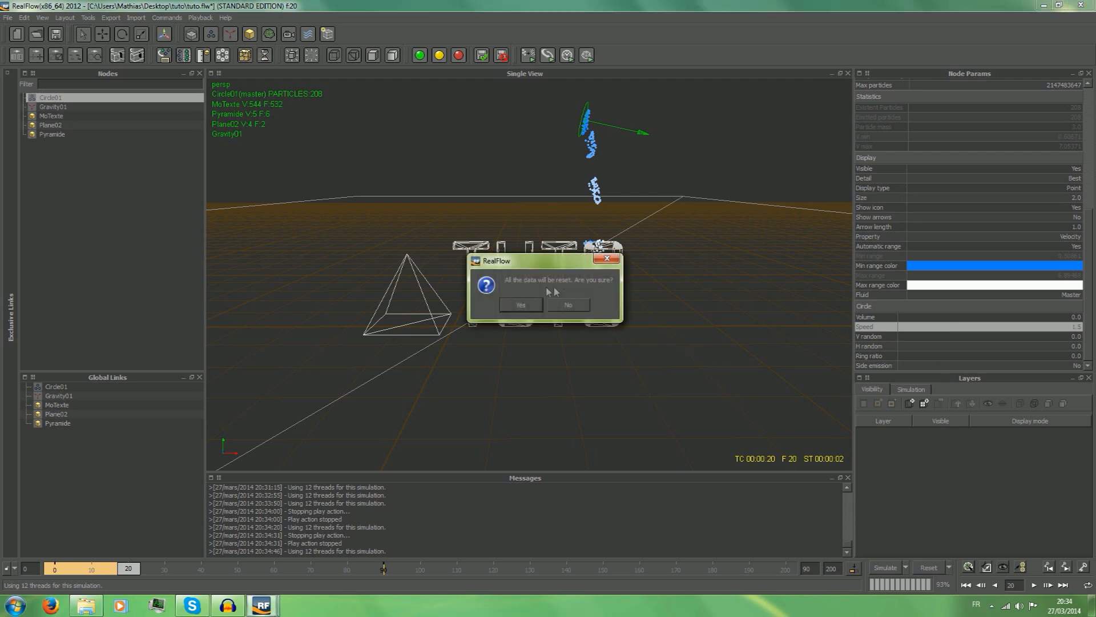
{"action": "left_click", "coordinate": [520, 305]}
Run a test simulation of the liquid to frame 38 and reset all simulation data.
{"action": "left_click", "coordinate": [885, 567]}
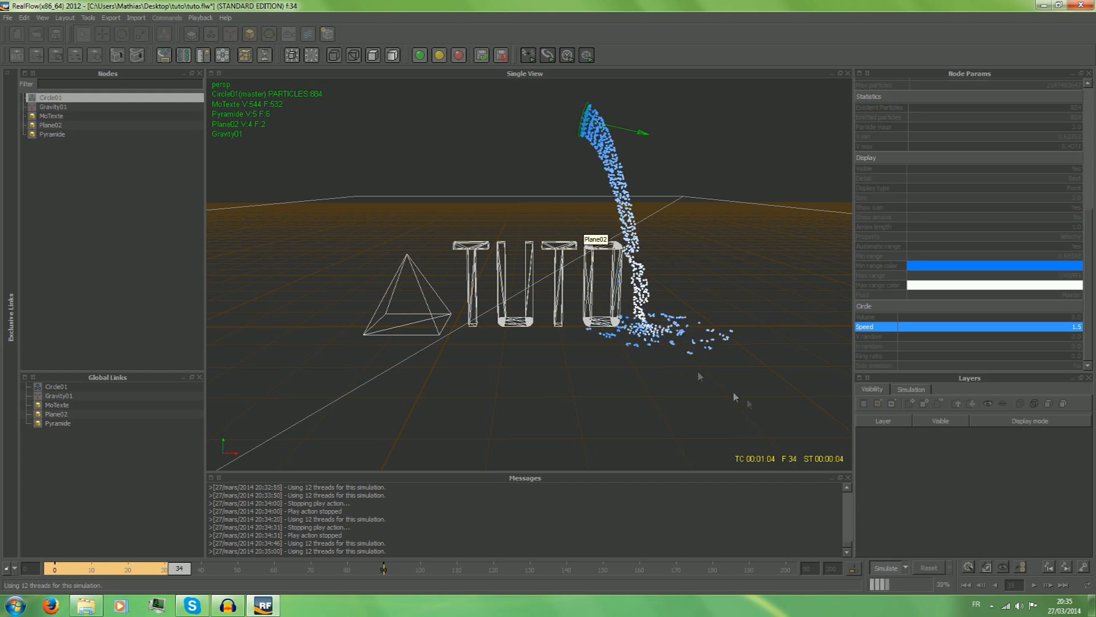
{"action": "left_click", "coordinate": [885, 567]}
{"action": "left_click", "coordinate": [929, 567]}
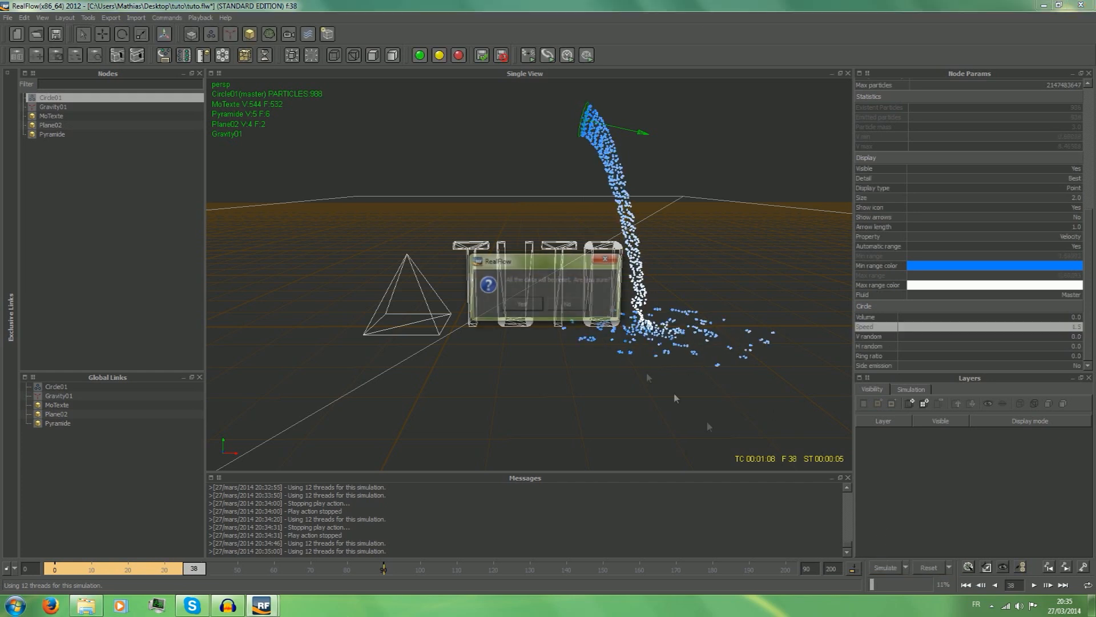
{"action": "left_click", "coordinate": [524, 303]}
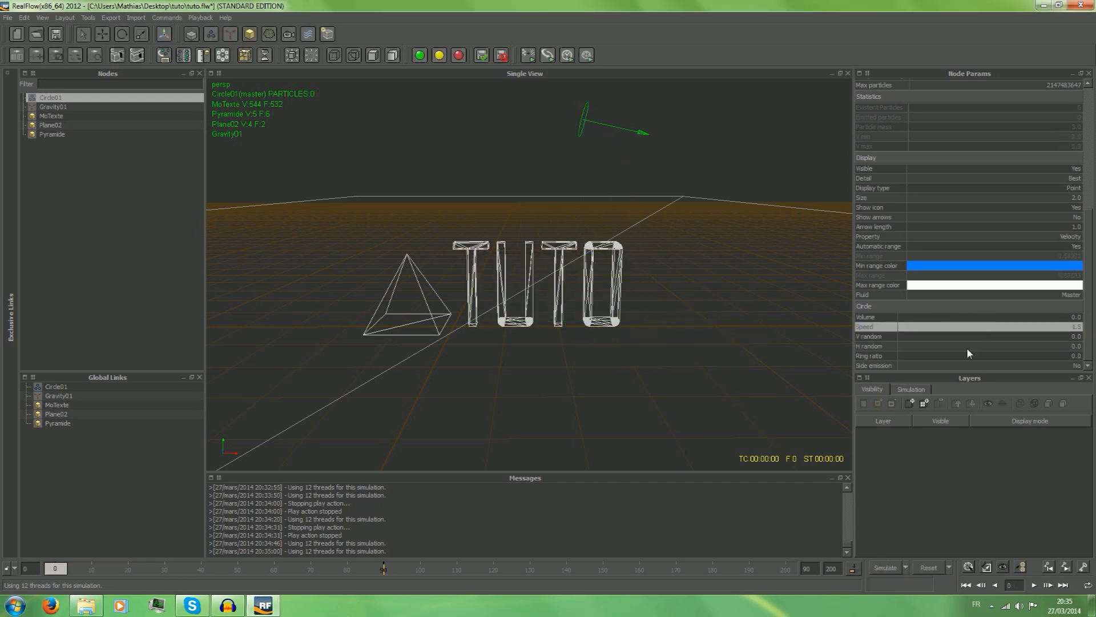
{"action": "left_click", "coordinate": [912, 346]}
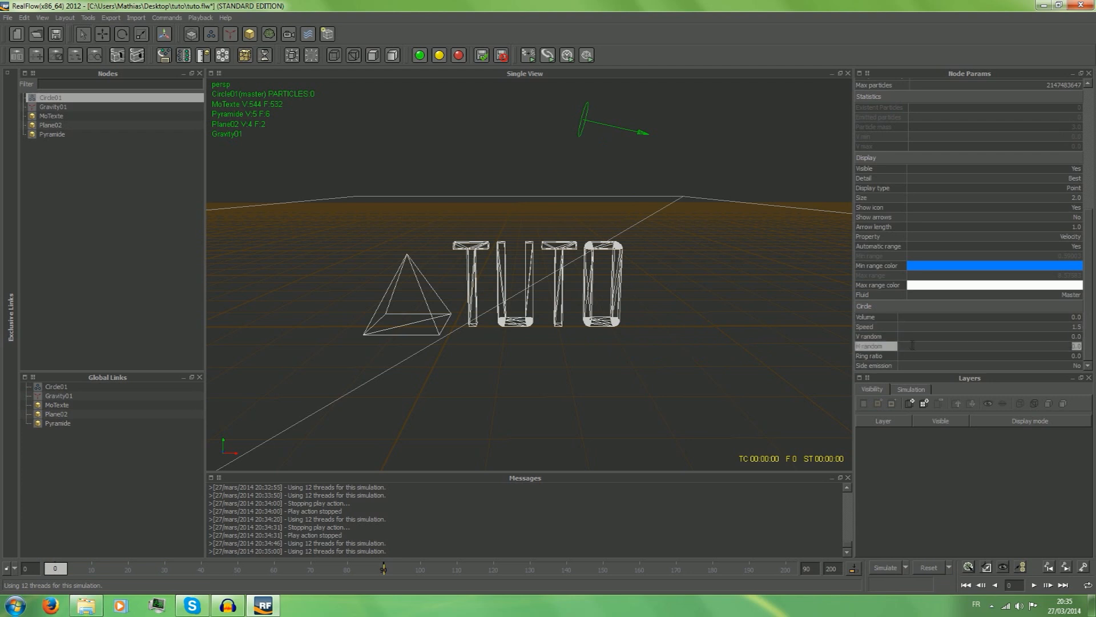
{"action": "left_click", "coordinate": [917, 356]}
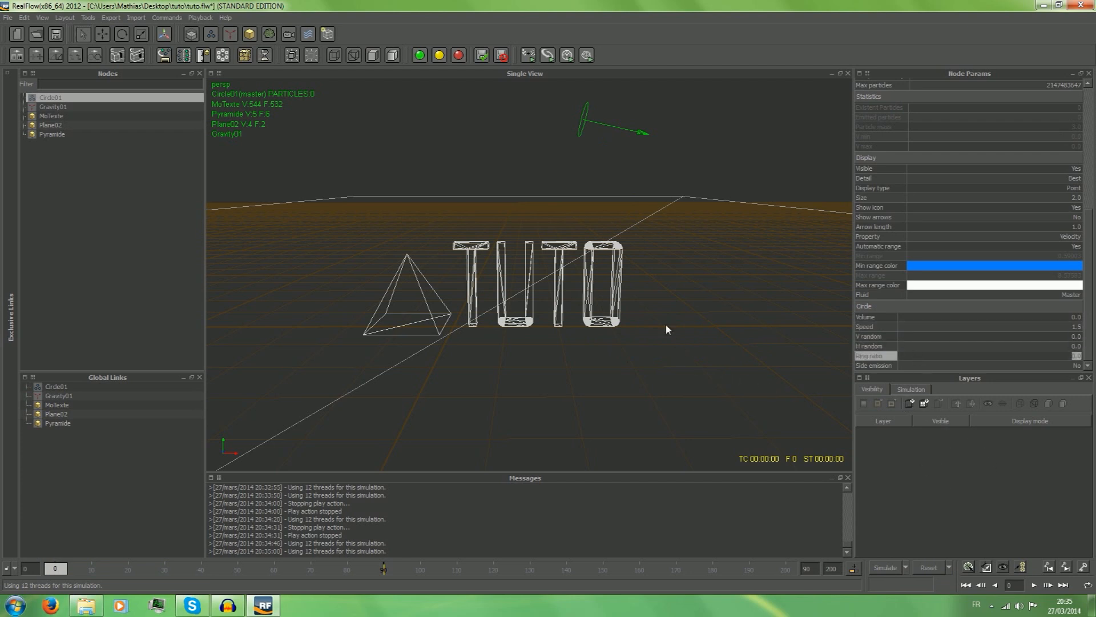
{"action": "scroll", "coordinate": [665, 323], "scroll_direction": "up", "scroll_amount": 5}
{"action": "scroll", "coordinate": [633, 304], "scroll_direction": "down", "scroll_amount": 5}
{"action": "scroll", "coordinate": [665, 252], "scroll_direction": "up", "scroll_amount": 2}
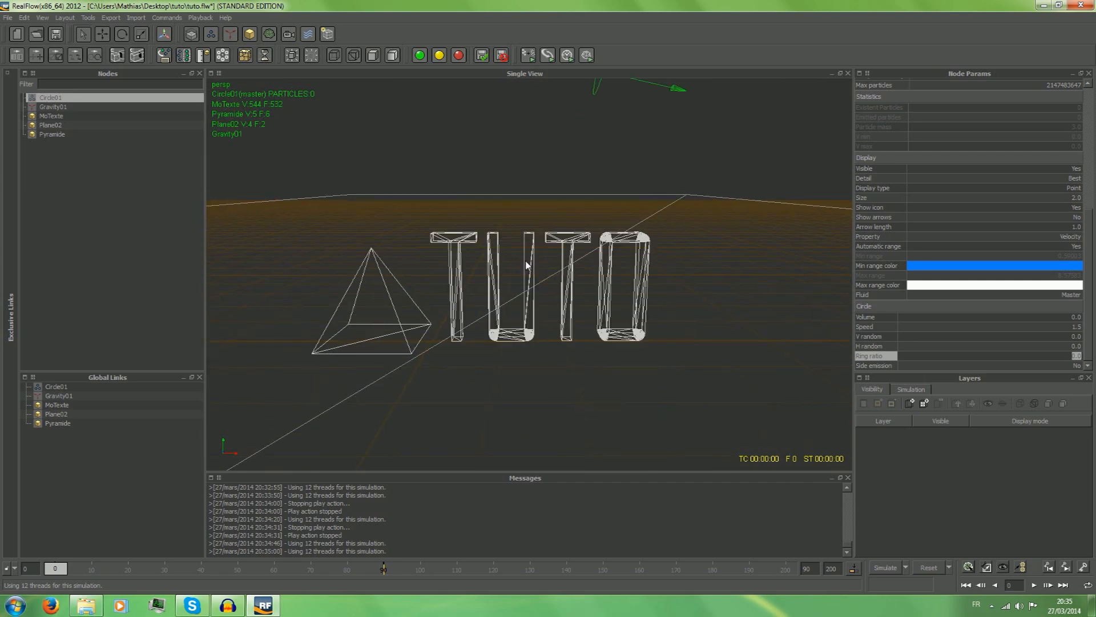
{"action": "scroll", "coordinate": [593, 114], "scroll_direction": "down", "scroll_amount": 2}
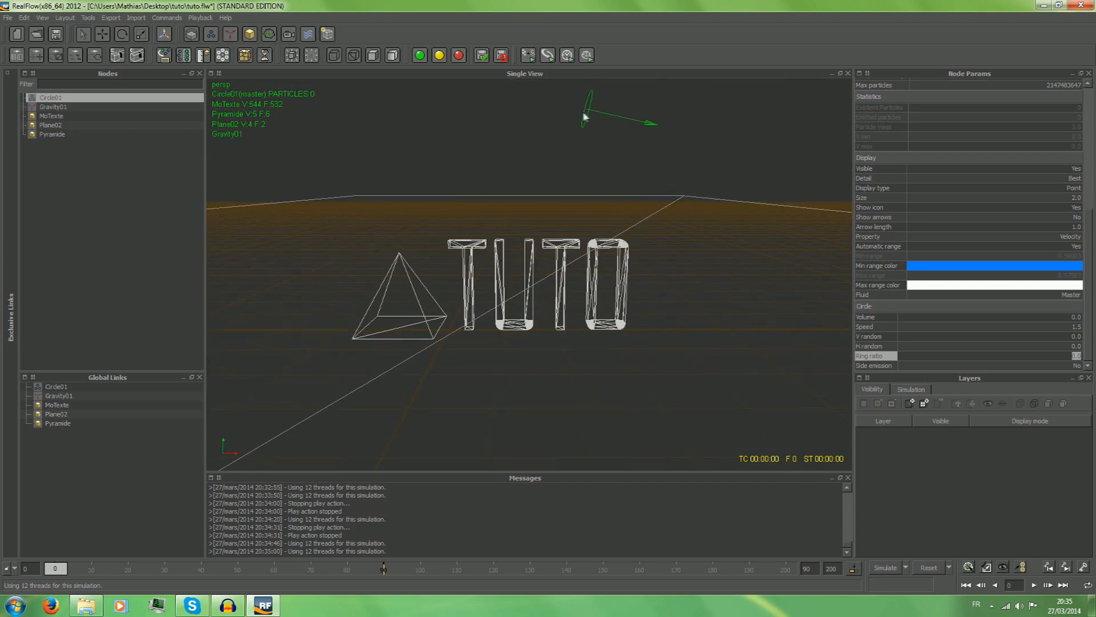
Delete the circle emitter from the scene and add a new circle emitter.
{"action": "right_click", "coordinate": [64, 101]}
{"action": "left_click", "coordinate": [76, 115]}
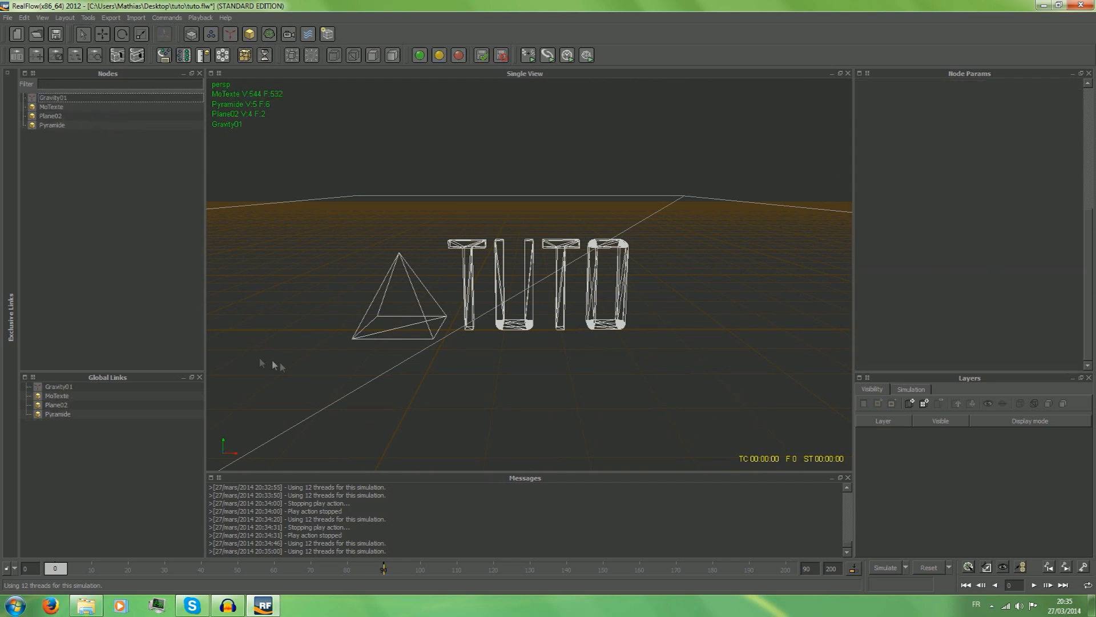
{"action": "left_click", "coordinate": [210, 34]}
{"action": "left_click", "coordinate": [246, 49]}
Move the new circle emitter above the pyramid's left side to about X -2.08, Y 3.23.
{"action": "left_click", "coordinate": [101, 36]}
{"action": "left_click_drag", "start_coordinate": [445, 210], "coordinate": [446, 141]}
{"action": "left_click_drag", "start_coordinate": [512, 153], "coordinate": [391, 144]}
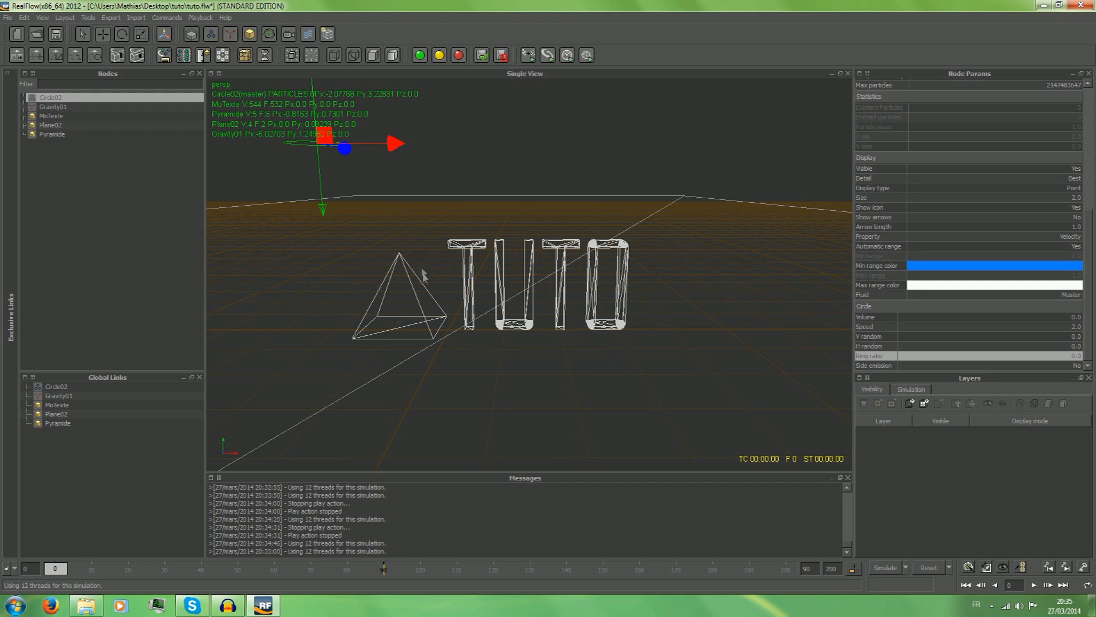
Check the animation options for the emitter's position and scrub the timeline to frames 81 and 40, returning to frame 0.
{"action": "scroll", "coordinate": [895, 208], "scroll_direction": "up", "scroll_amount": 5}
{"action": "scroll", "coordinate": [894, 206], "scroll_direction": "up", "scroll_amount": 3}
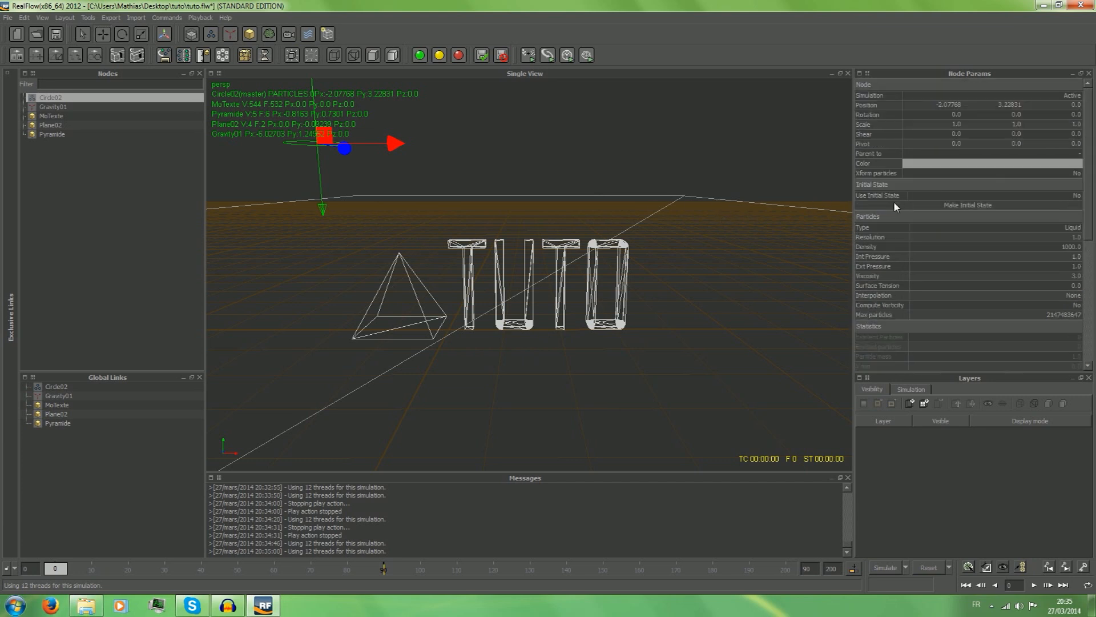
{"action": "right_click", "coordinate": [876, 106]}
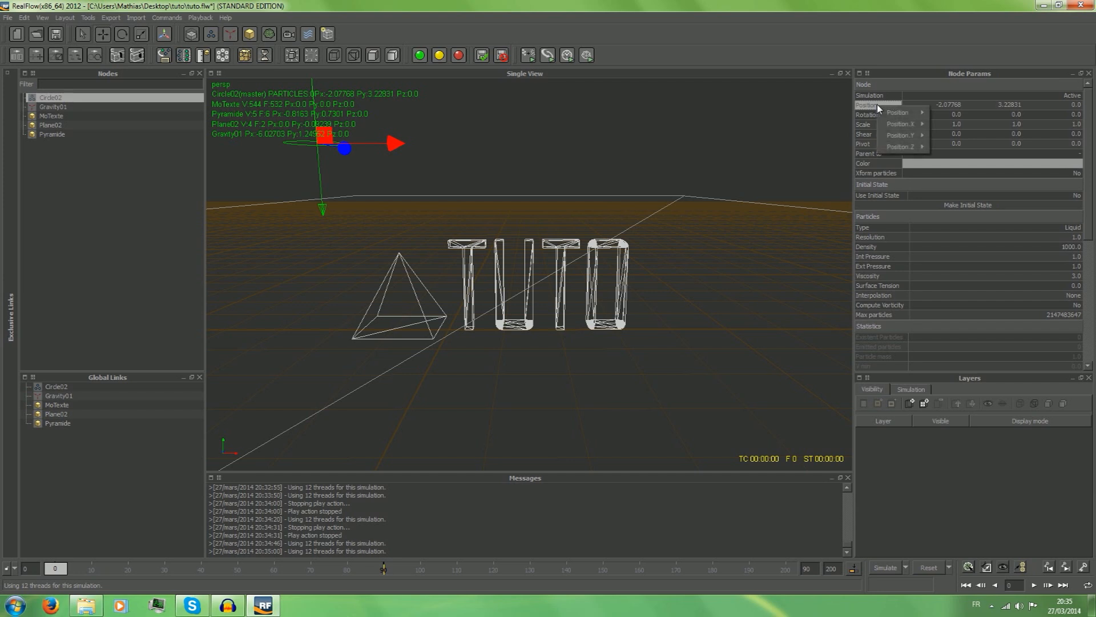
{"action": "left_click", "coordinate": [872, 109]}
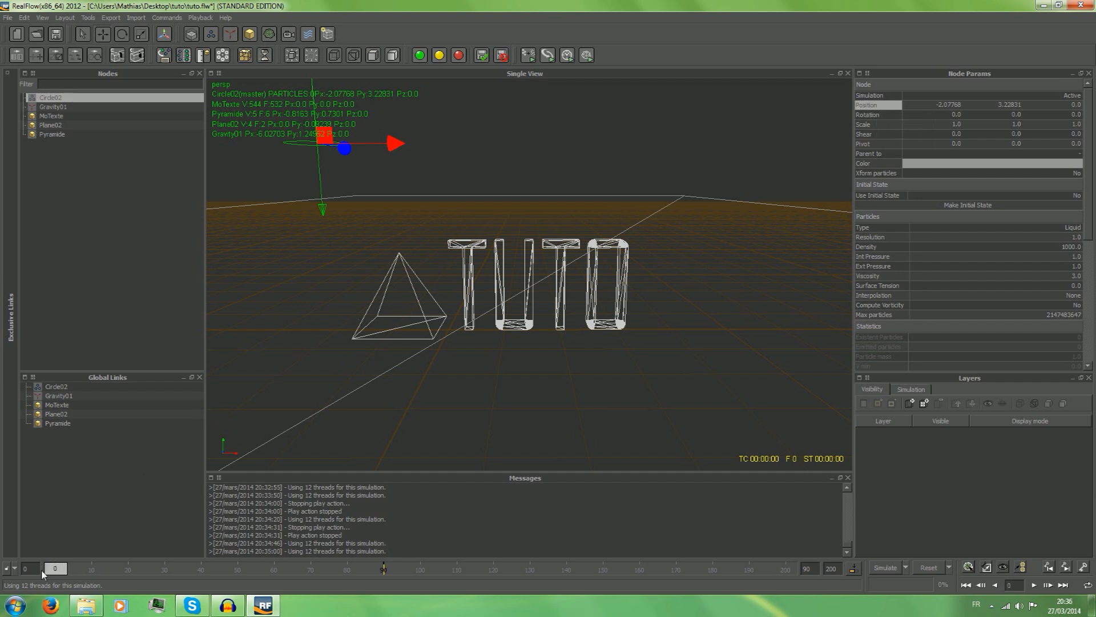
{"action": "left_click_drag", "start_coordinate": [56, 568], "coordinate": [353, 605]}
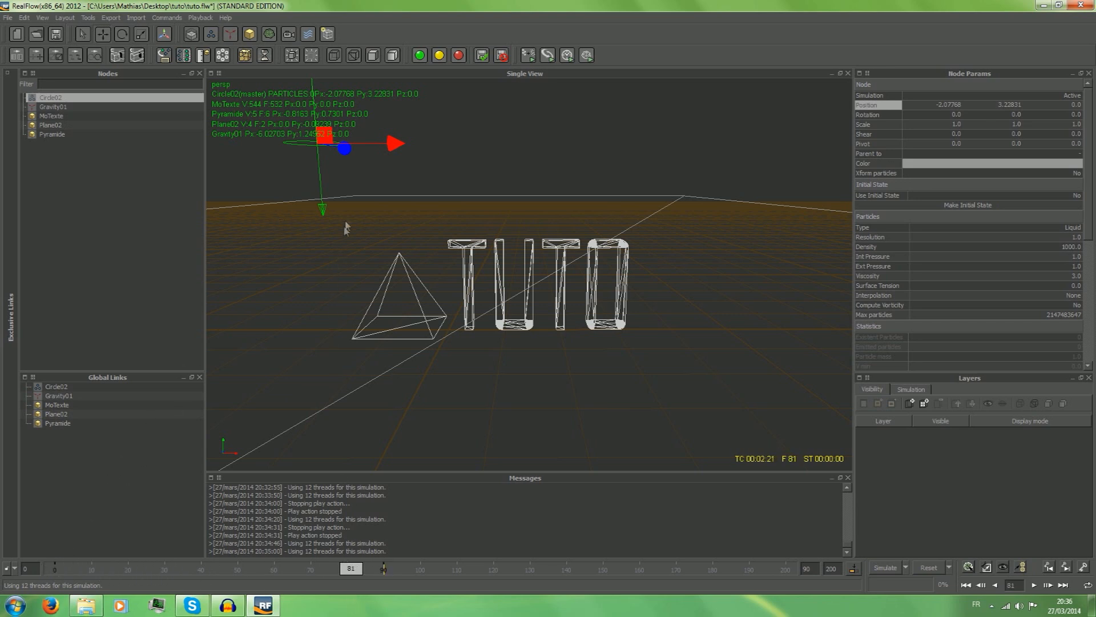
{"action": "left_click", "coordinate": [398, 157]}
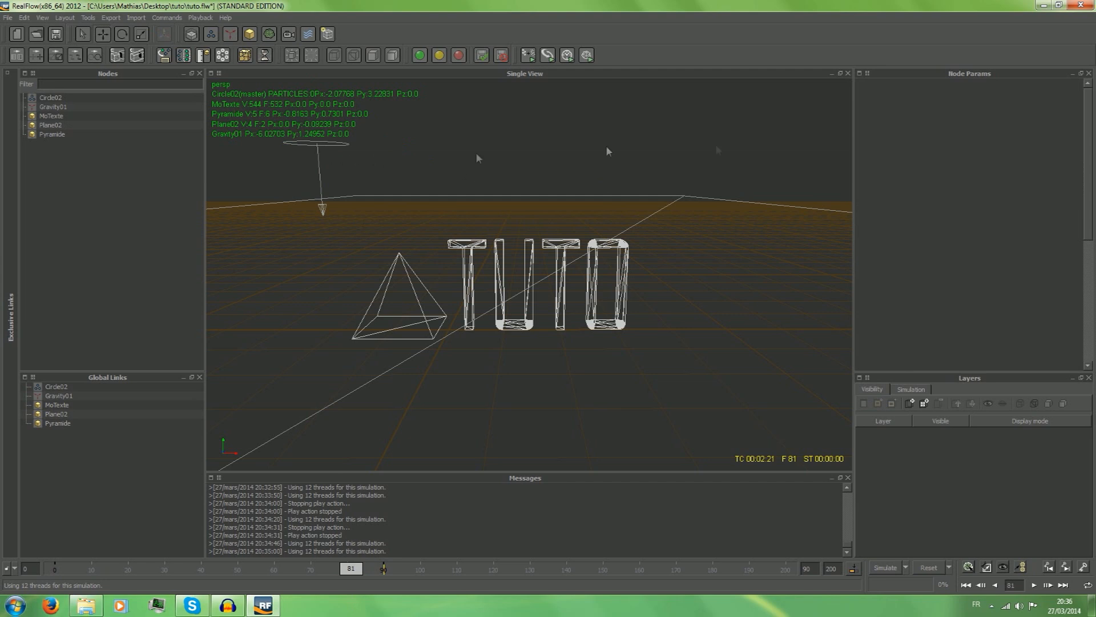
{"action": "left_click_drag", "start_coordinate": [55, 569], "coordinate": [205, 568]}
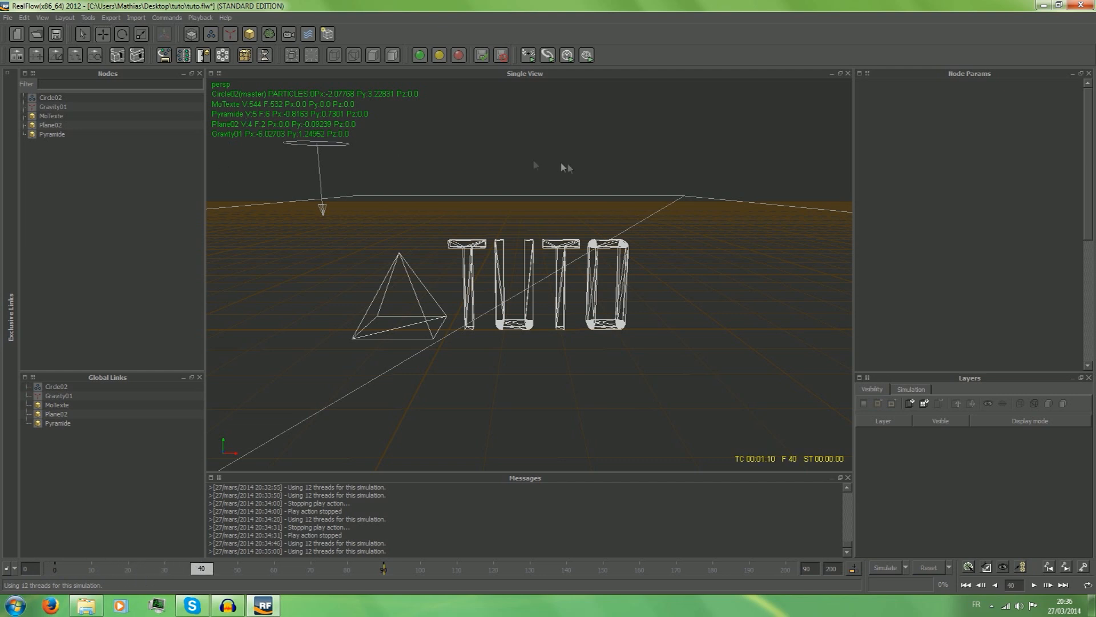
{"action": "left_click_drag", "start_coordinate": [208, 570], "coordinate": [3, 575]}
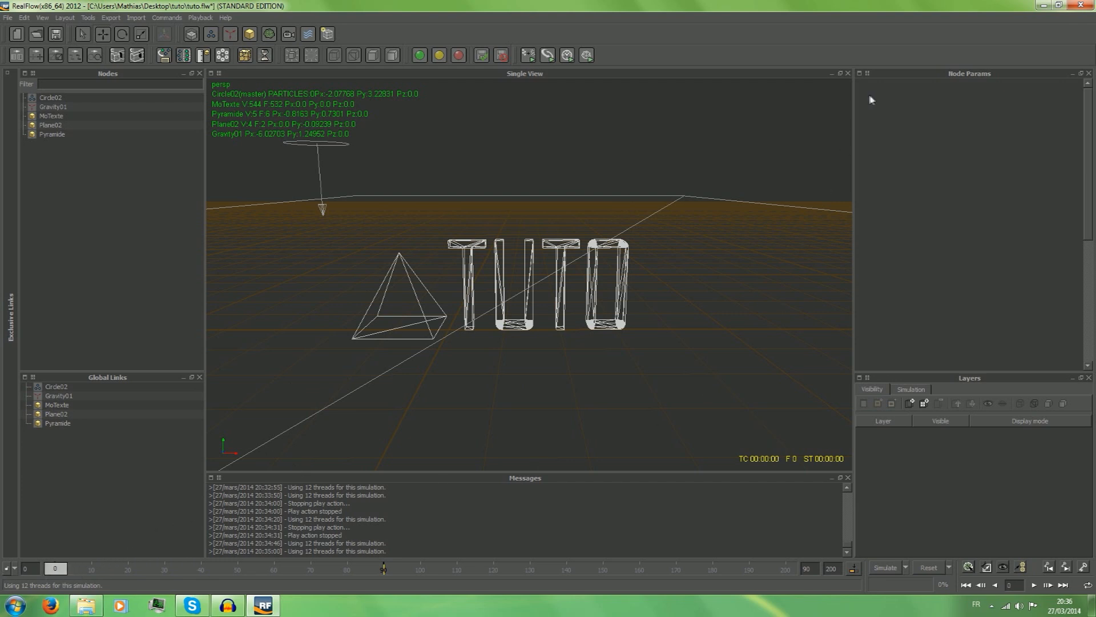
Open the circle emitter's position curves in the Curve Editor to examine the editor, and close it.
{"action": "left_click", "coordinate": [55, 98]}
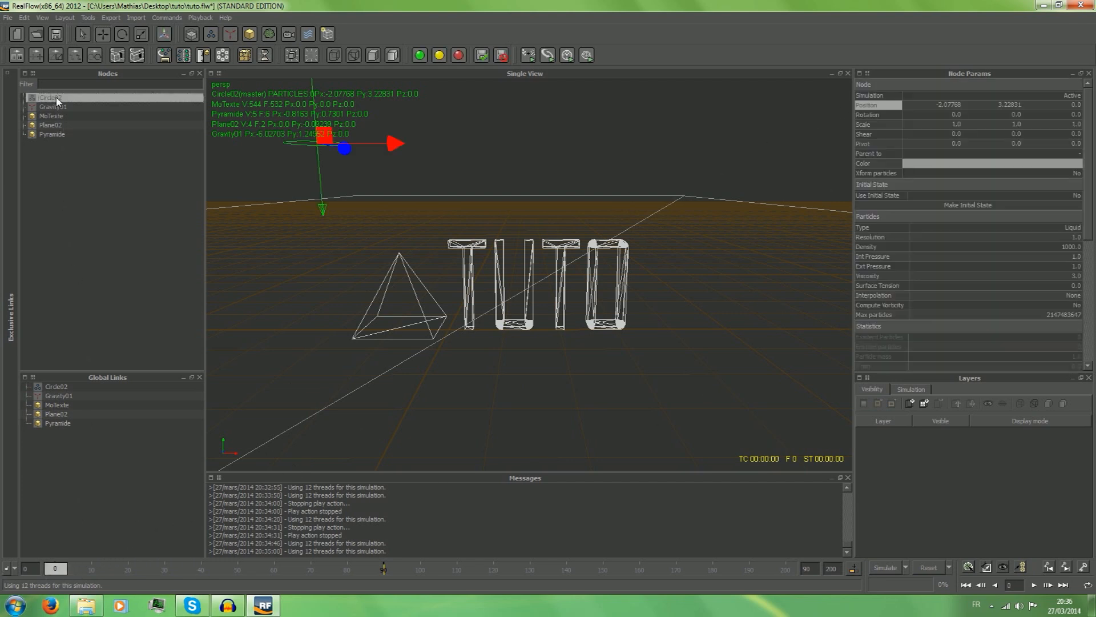
{"action": "right_click", "coordinate": [867, 105]}
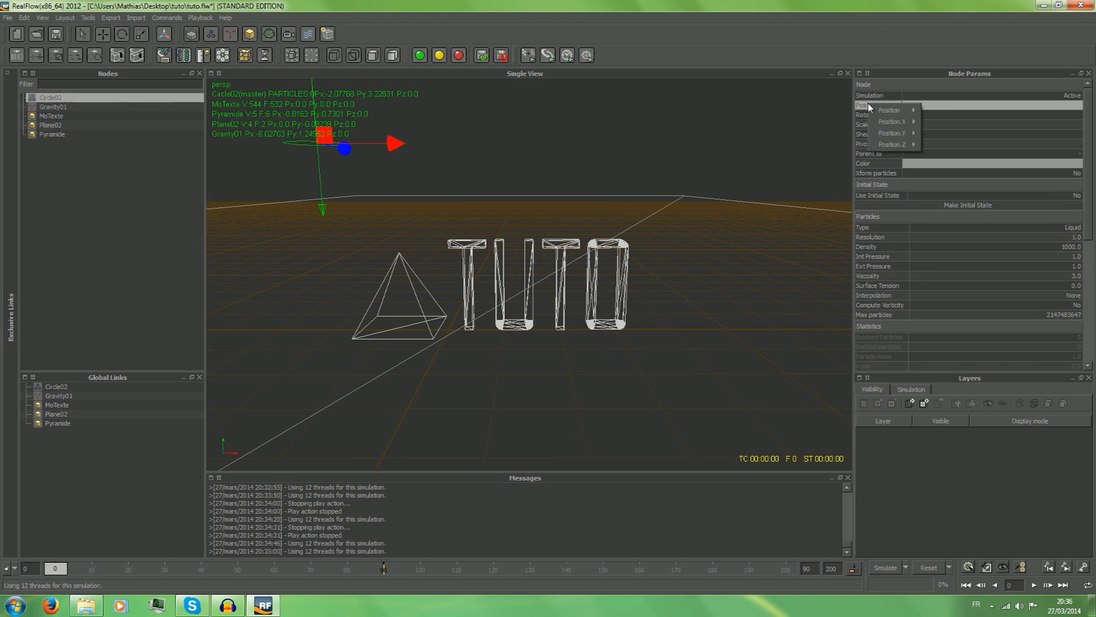
{"action": "mouse_move", "coordinate": [882, 109]}
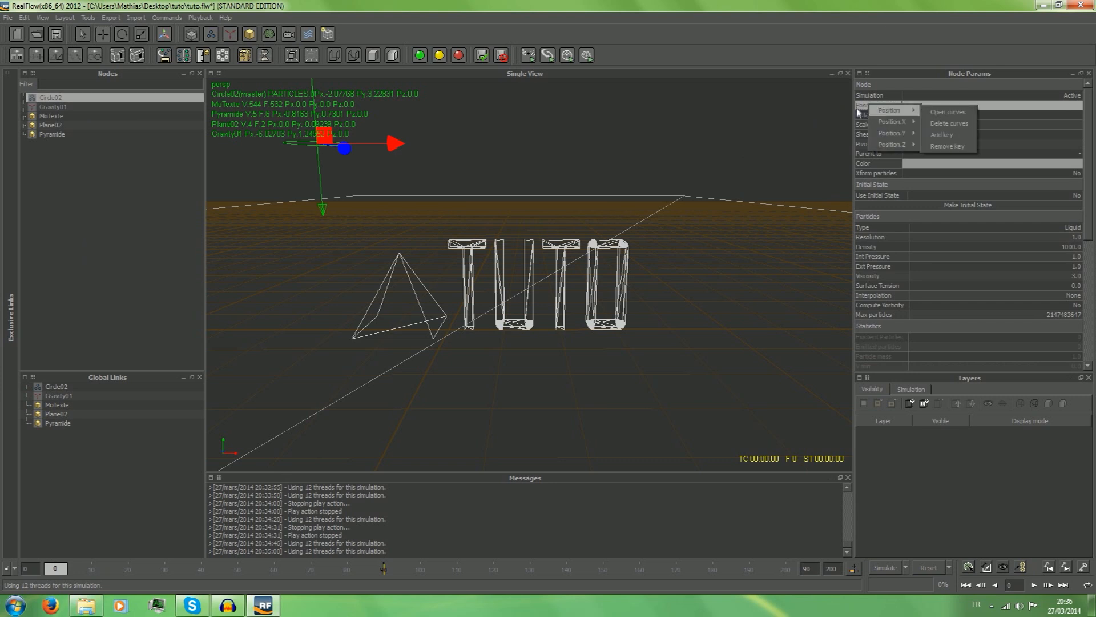
{"action": "left_click", "coordinate": [858, 108]}
{"action": "right_click", "coordinate": [871, 104]}
{"action": "mouse_move", "coordinate": [884, 114]}
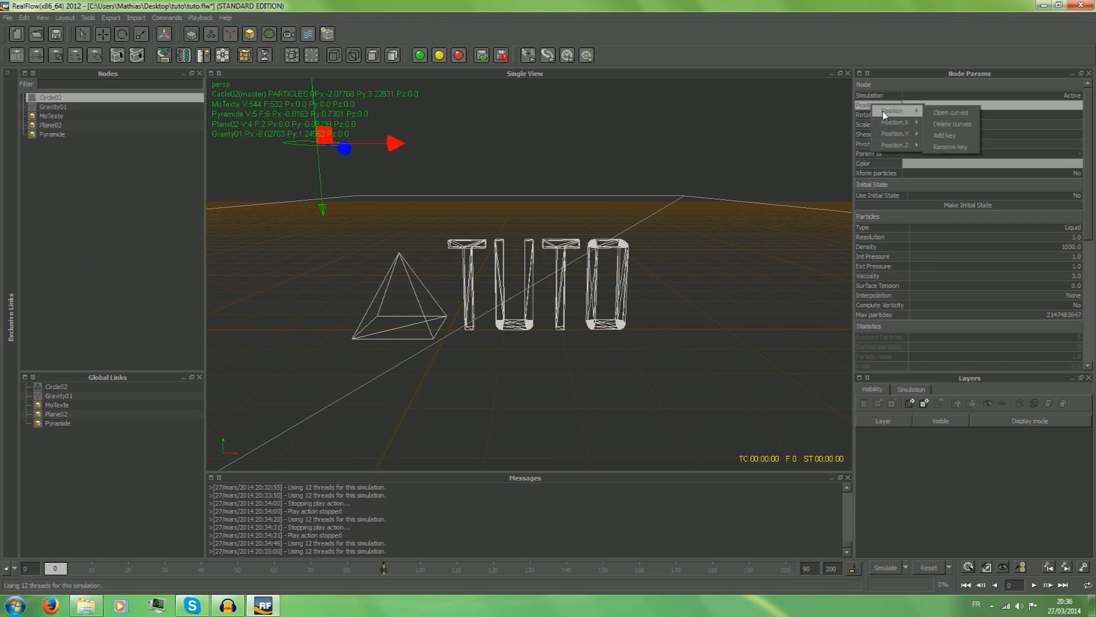
{"action": "left_click", "coordinate": [936, 114]}
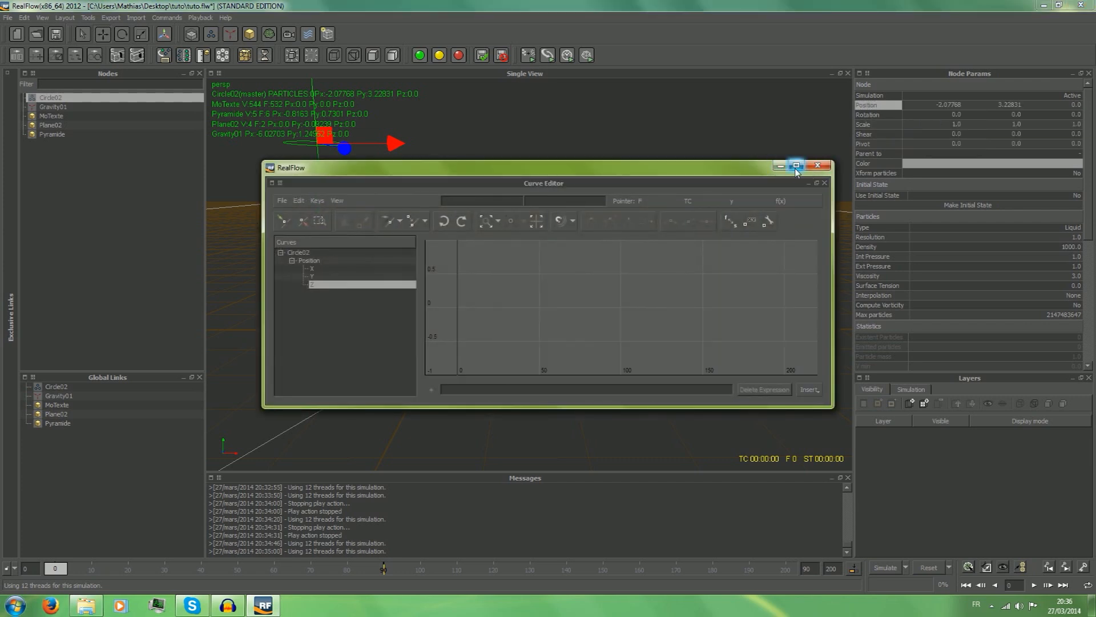
{"action": "left_click", "coordinate": [796, 165]}
{"action": "left_click_drag", "start_coordinate": [547, 6], "coordinate": [561, 105]}
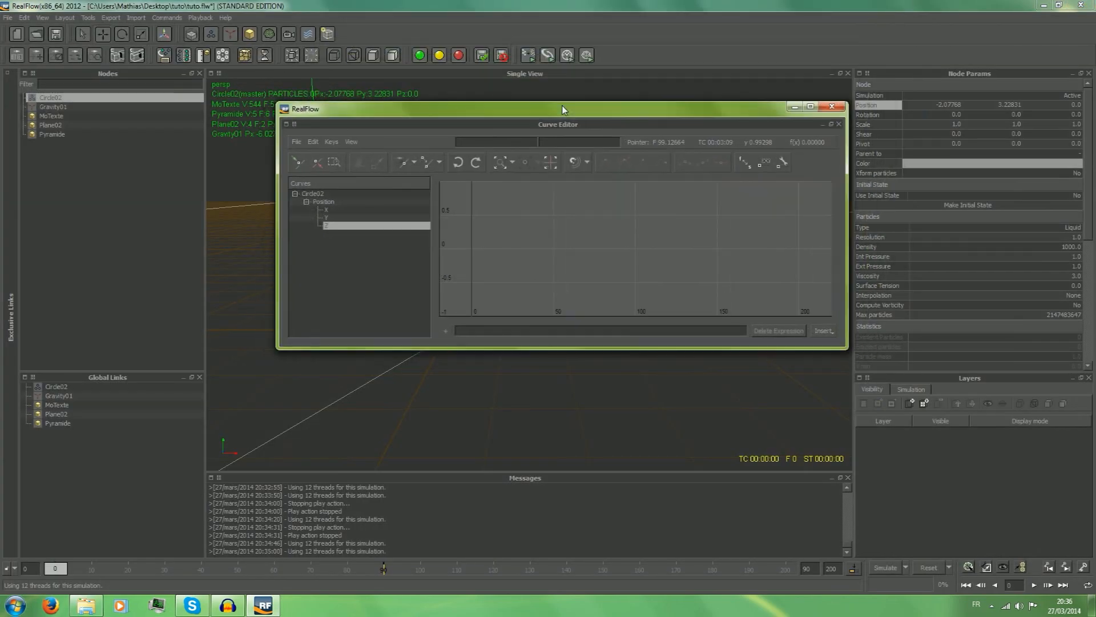
{"action": "left_click", "coordinate": [832, 107]}
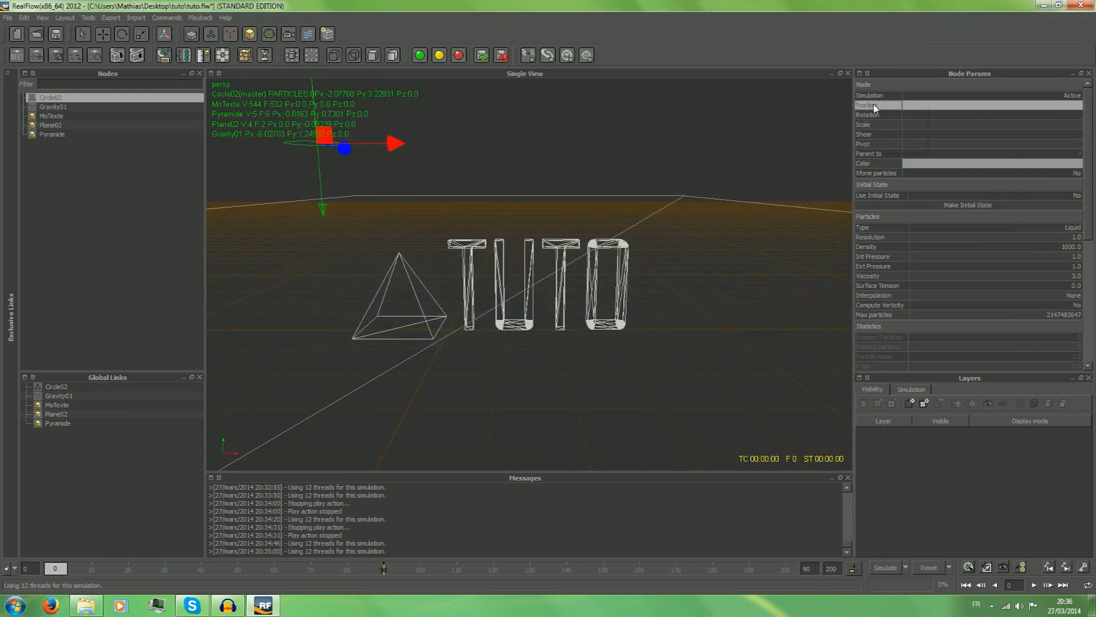
Add position and rotation keys to the circle emitter at frame 0 from its node parameters.
{"action": "right_click", "coordinate": [875, 107]}
{"action": "mouse_move", "coordinate": [897, 111]}
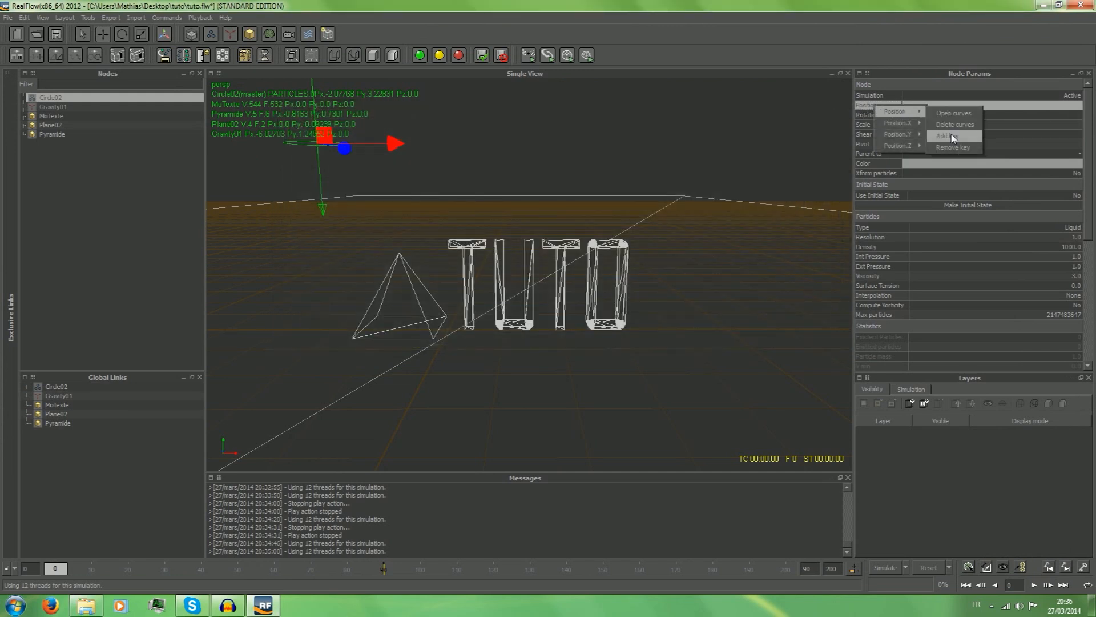
{"action": "left_click", "coordinate": [954, 137]}
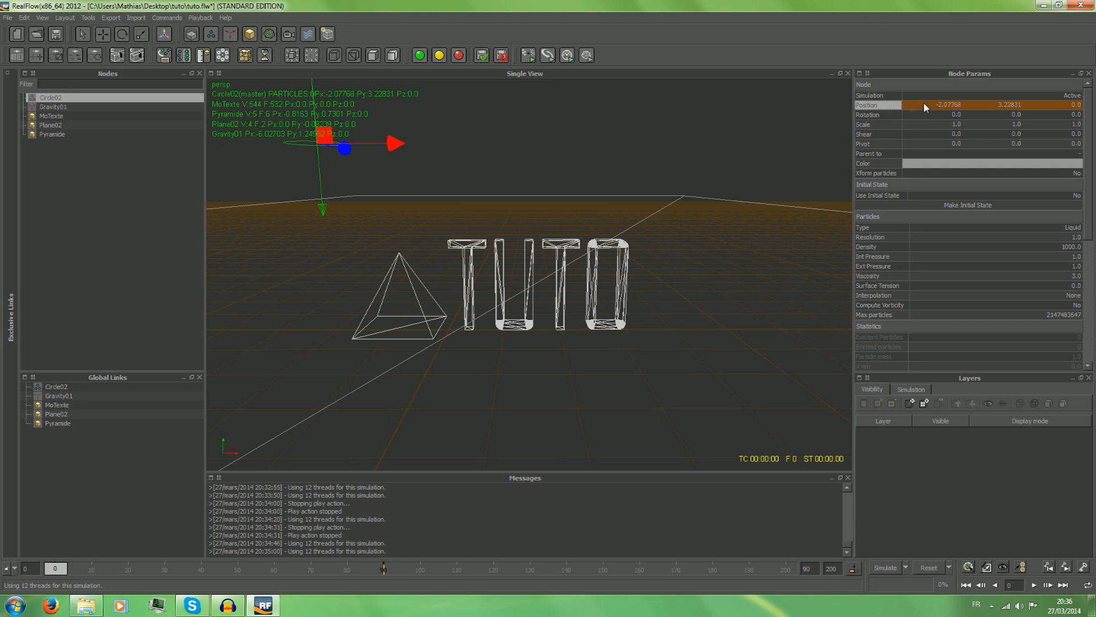
{"action": "left_click", "coordinate": [874, 115]}
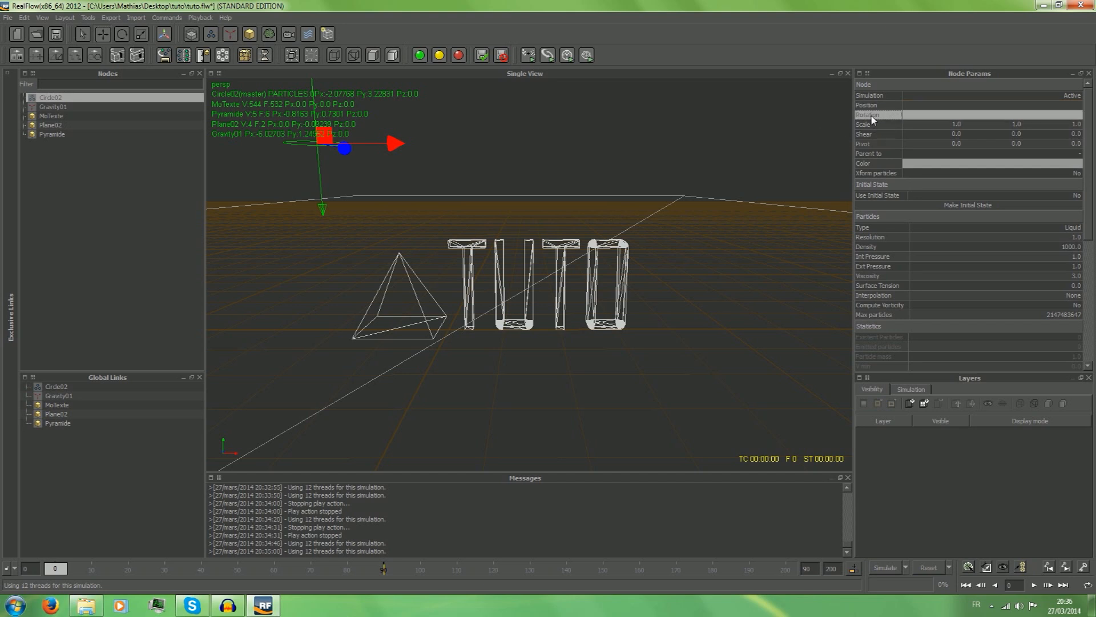
{"action": "right_click", "coordinate": [873, 115]}
{"action": "mouse_move", "coordinate": [908, 123]}
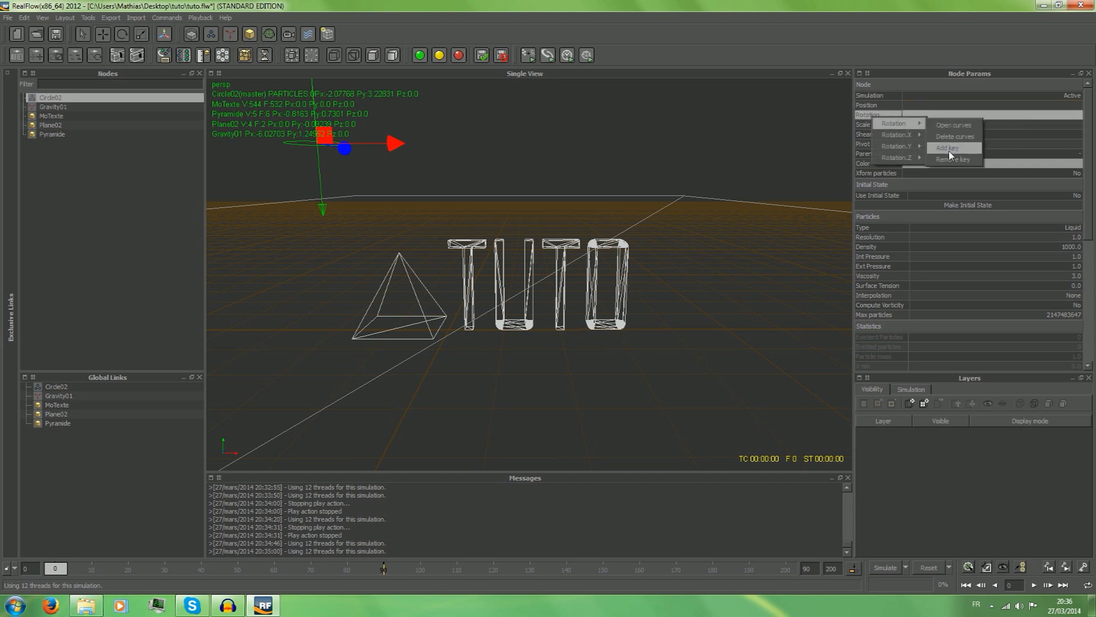
{"action": "left_click", "coordinate": [948, 147]}
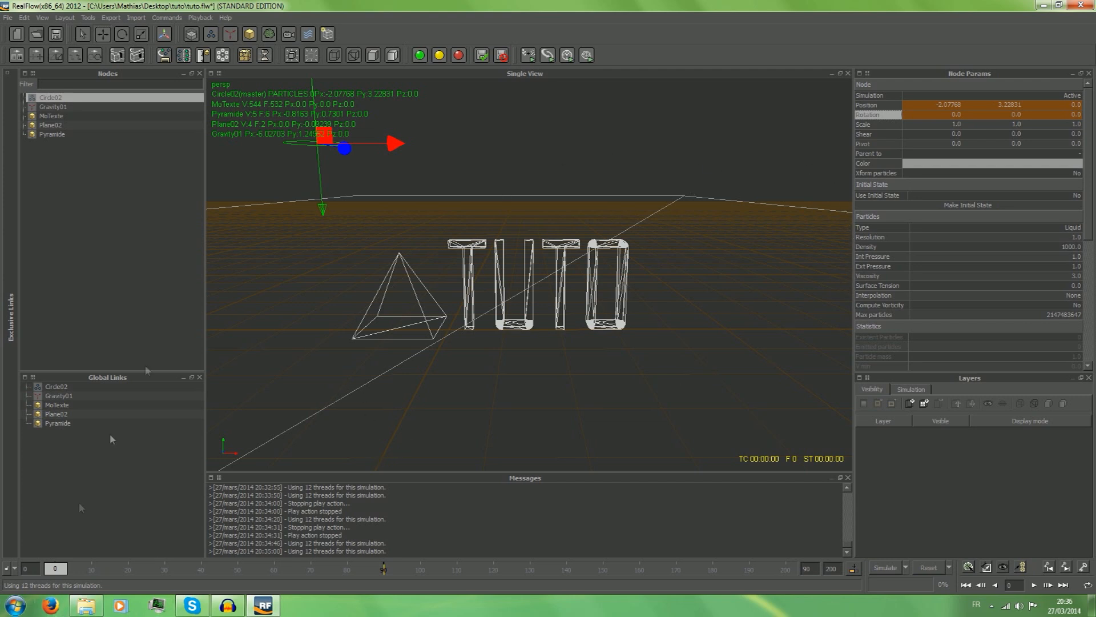
Lower the circle emitter along the Y axis to about Y 2.46.
{"action": "left_click", "coordinate": [119, 36]}
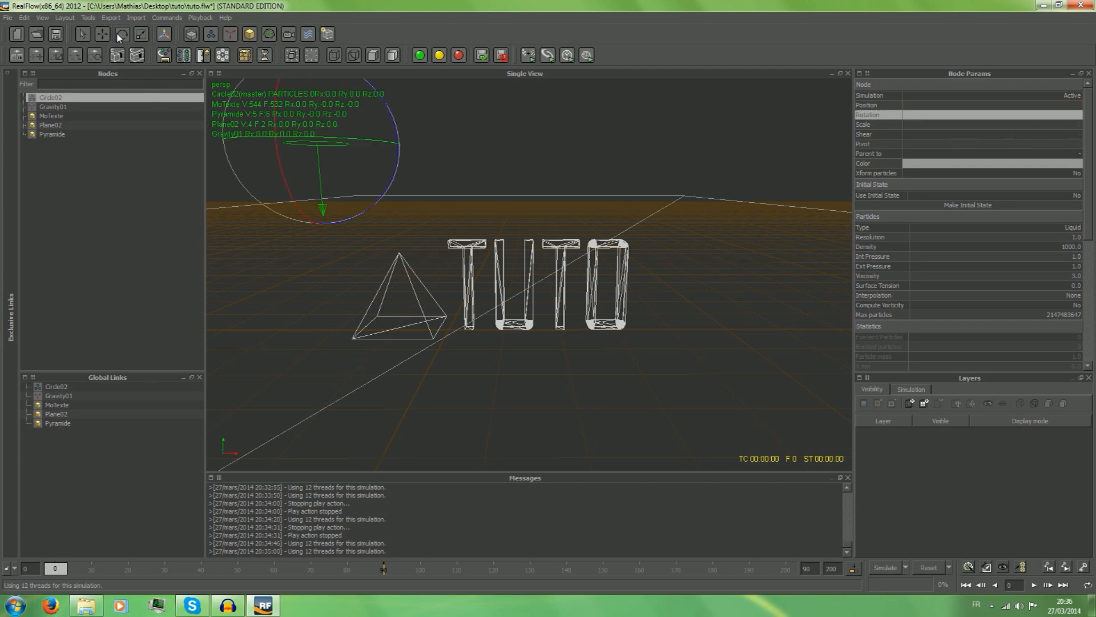
{"action": "left_click", "coordinate": [83, 35]}
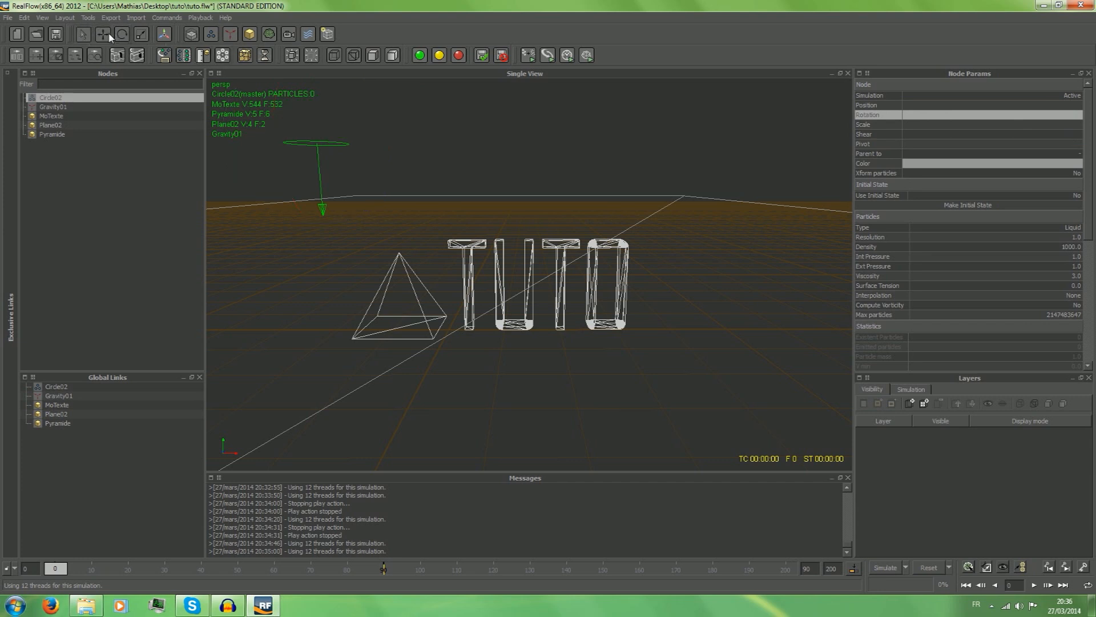
{"action": "left_click", "coordinate": [102, 34]}
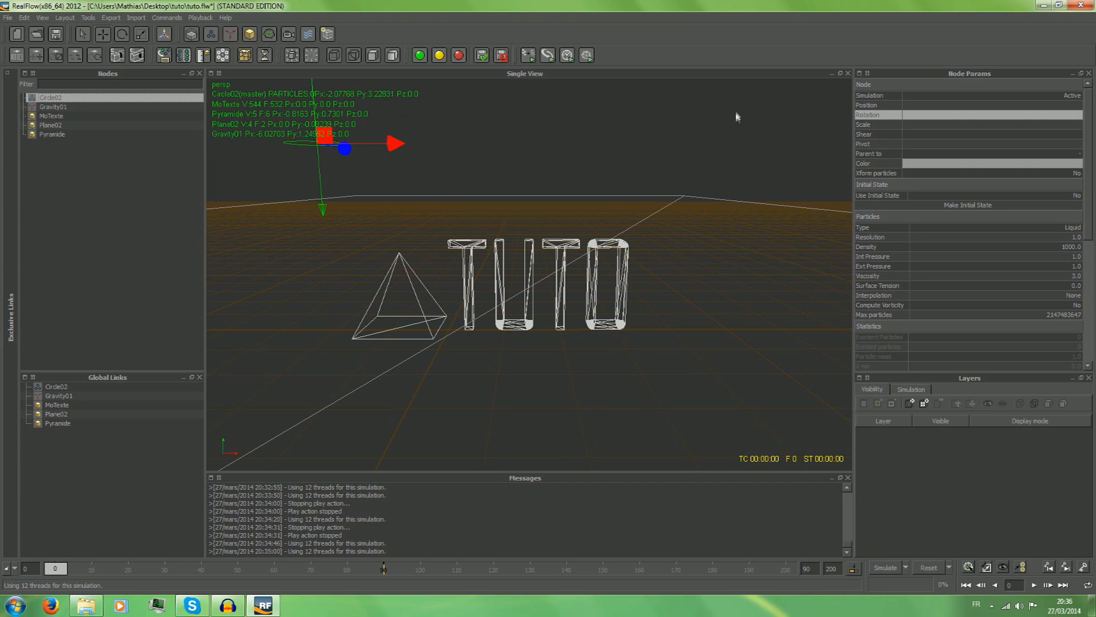
{"action": "left_click", "coordinate": [902, 108]}
{"action": "left_click", "coordinate": [885, 109]}
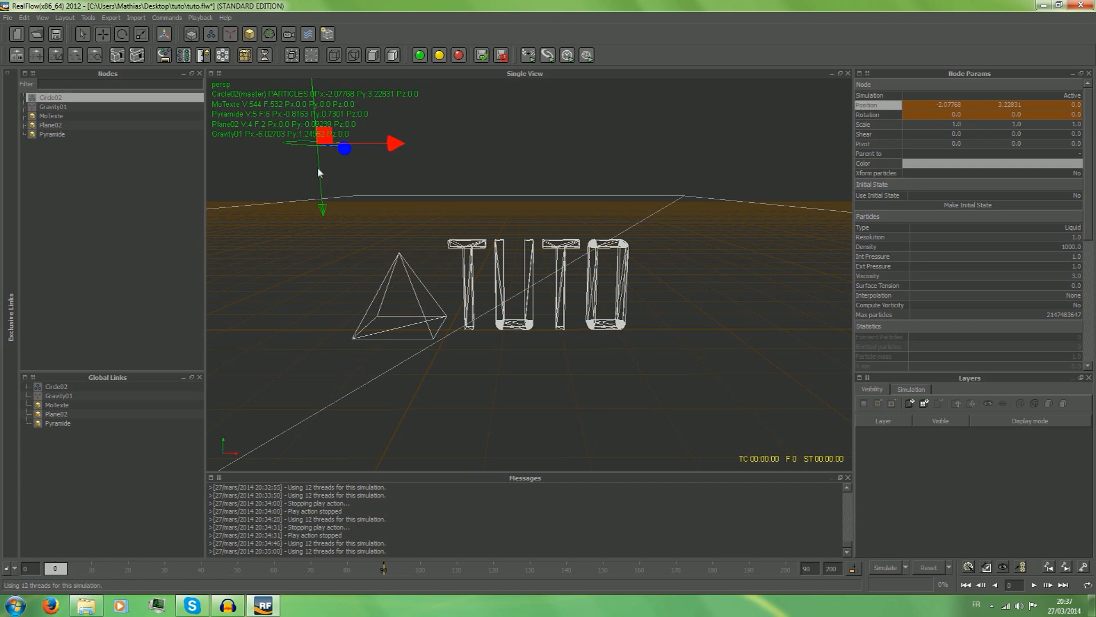
{"action": "left_click", "coordinate": [310, 83]}
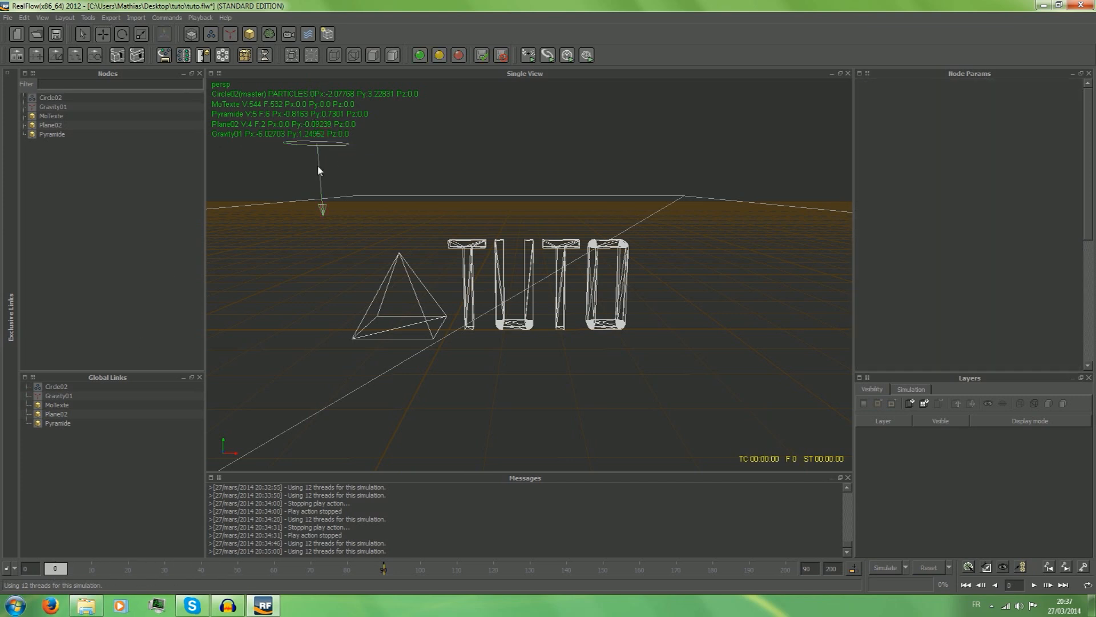
{"action": "left_click", "coordinate": [60, 98]}
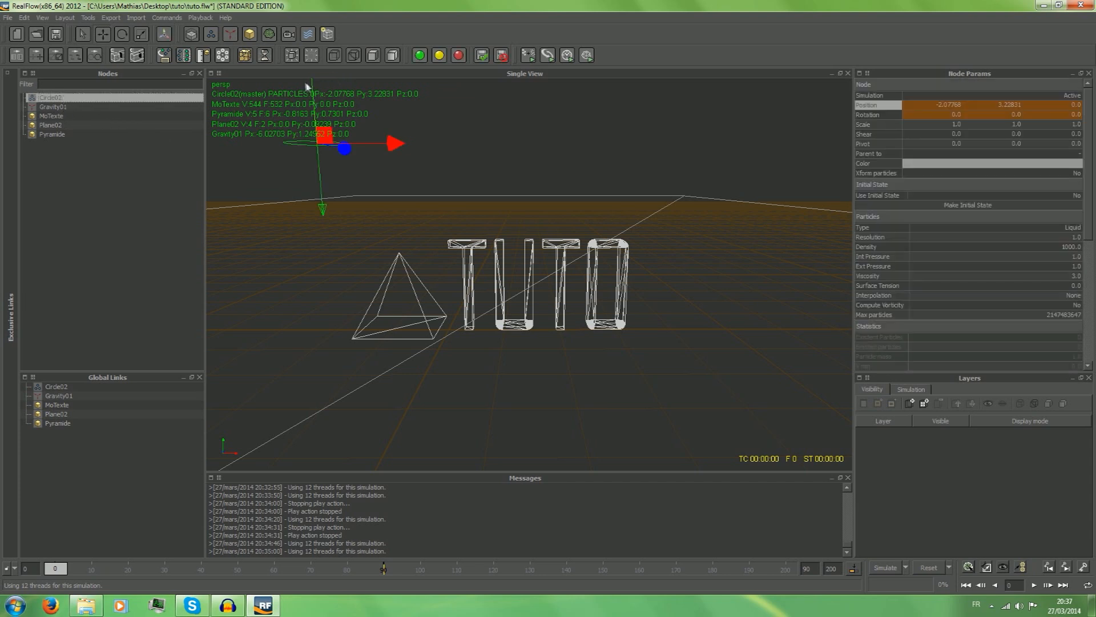
{"action": "left_click_drag", "start_coordinate": [312, 87], "coordinate": [333, 198]}
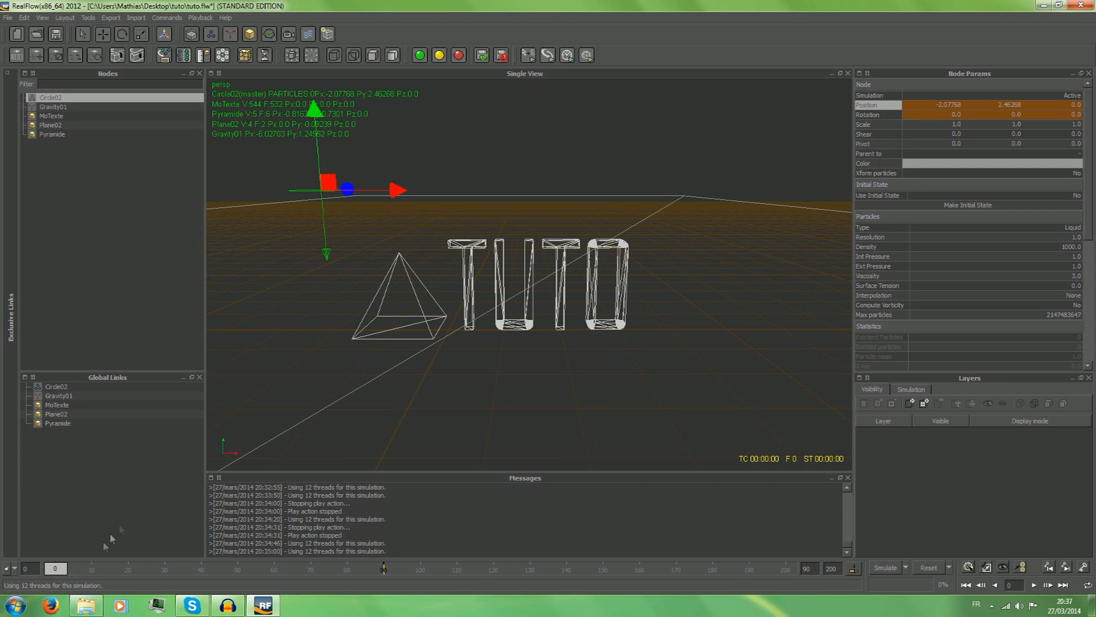
Set a position key and a rotation key for the lowered emitter at frame 0.
{"action": "left_click", "coordinate": [1083, 568]}
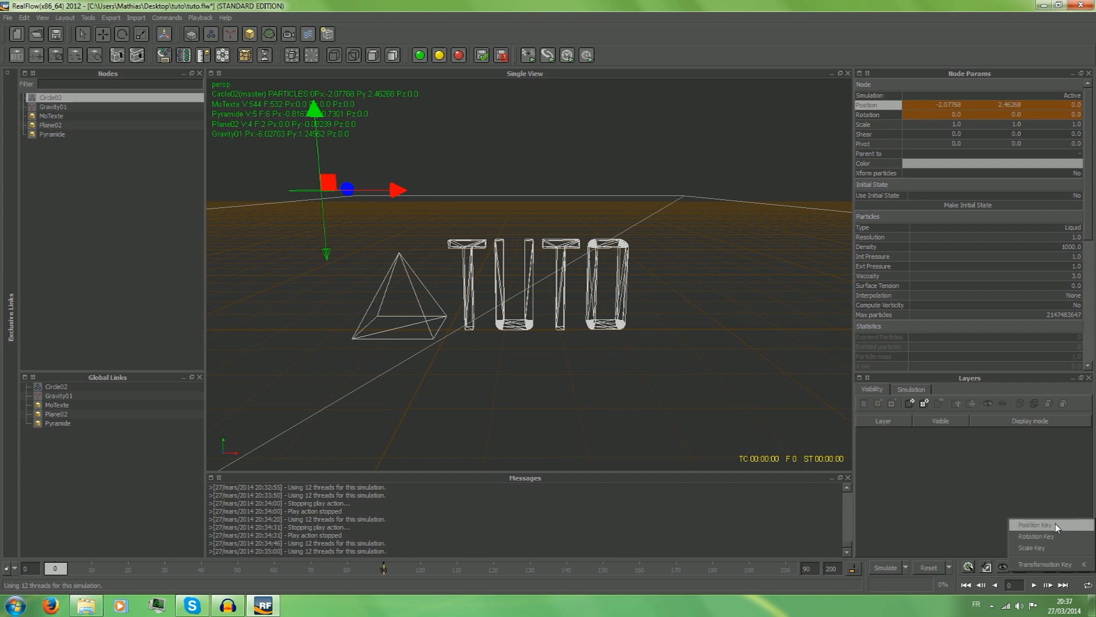
{"action": "left_click", "coordinate": [1056, 526]}
{"action": "left_click", "coordinate": [1083, 571]}
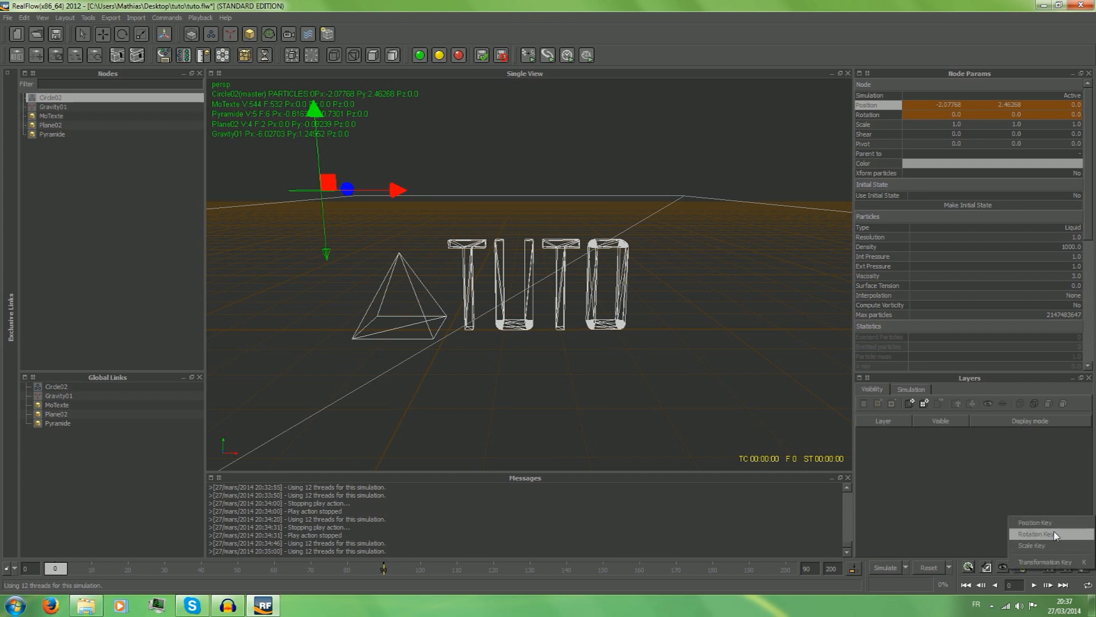
{"action": "left_click", "coordinate": [1054, 534]}
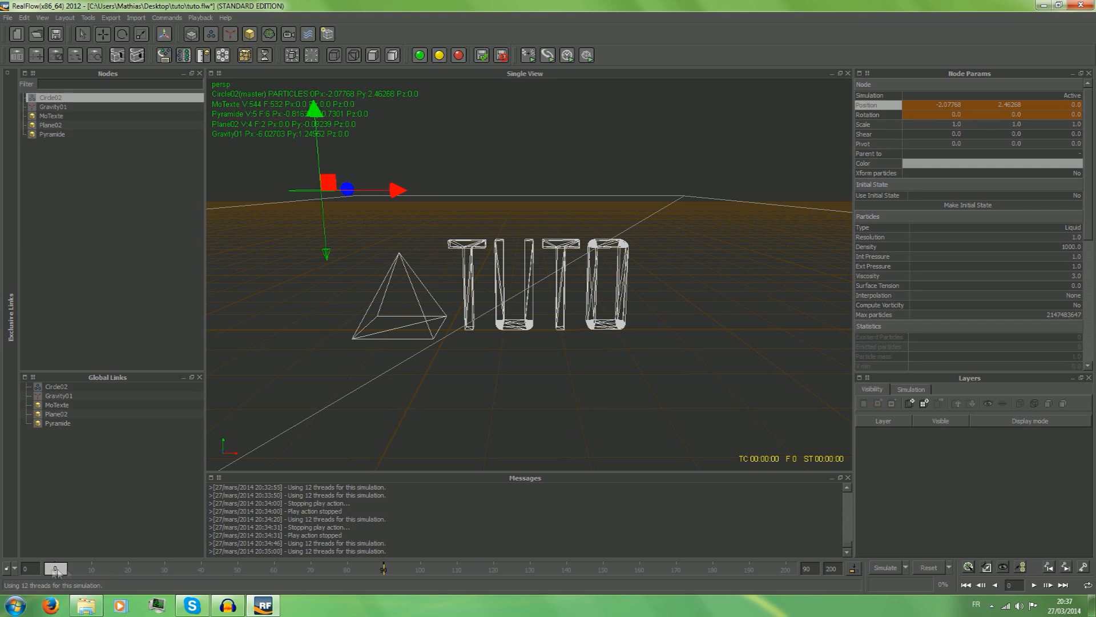
At frame 50, move the emitter behind the text to about X 1.42, Z -3.89 and rotate it about 179° around Z.
{"action": "left_click_drag", "start_coordinate": [57, 574], "coordinate": [239, 583]}
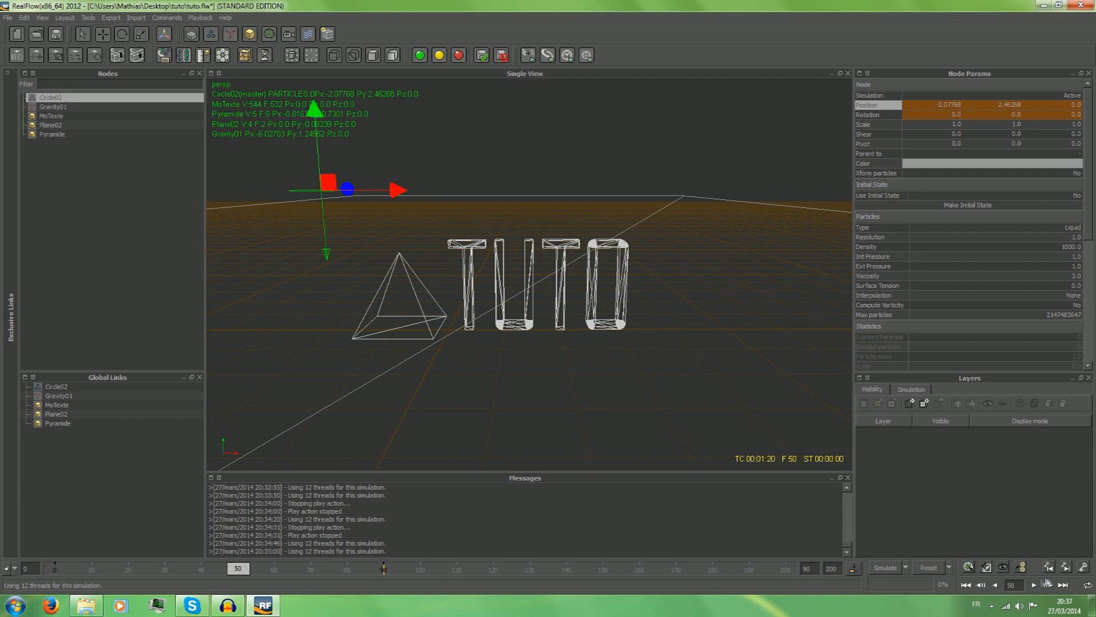
{"action": "left_click_drag", "start_coordinate": [381, 190], "coordinate": [586, 202]}
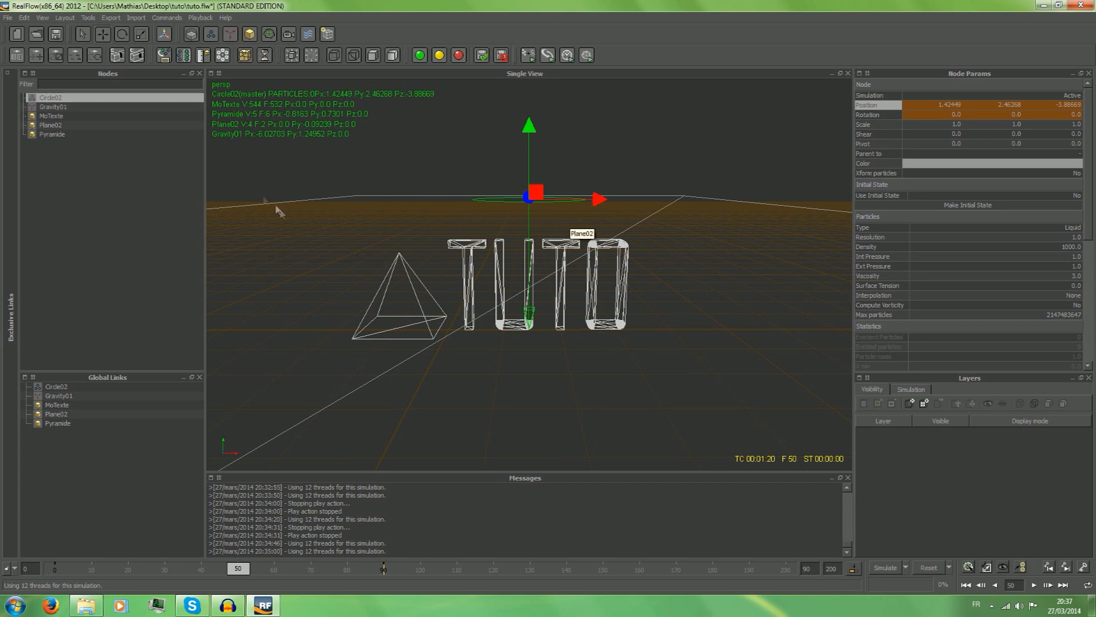
{"action": "left_click", "coordinate": [123, 35]}
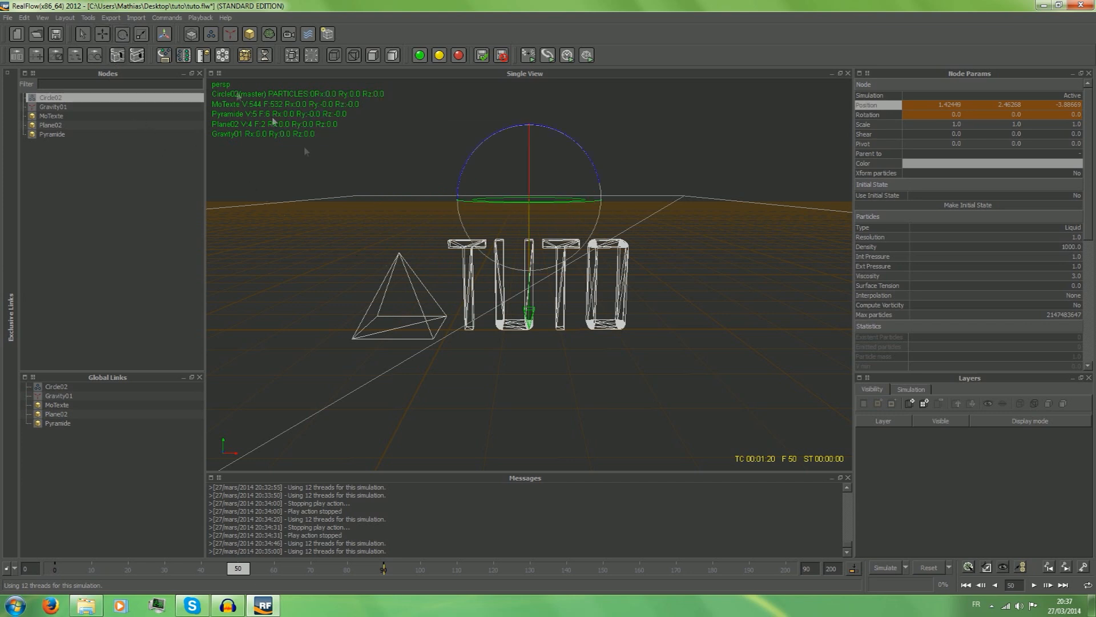
{"action": "left_click_drag", "start_coordinate": [463, 172], "coordinate": [622, 246]}
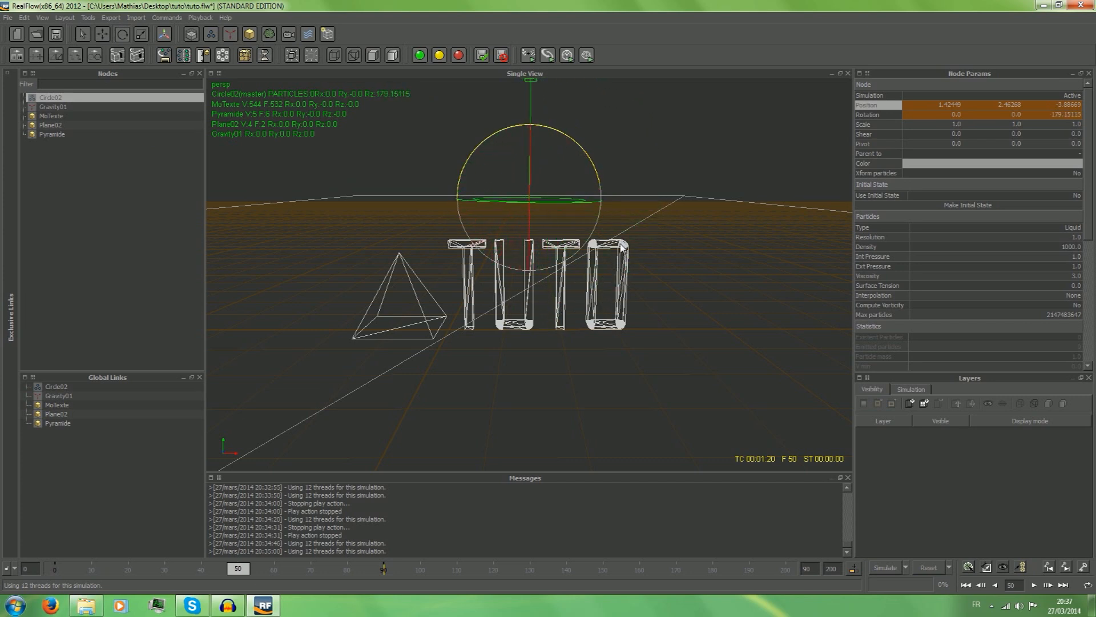
Key the emitter's rotation and position at frame 50, and scrub between frames 0 and 50 to check the motion.
{"action": "left_click", "coordinate": [1084, 567]}
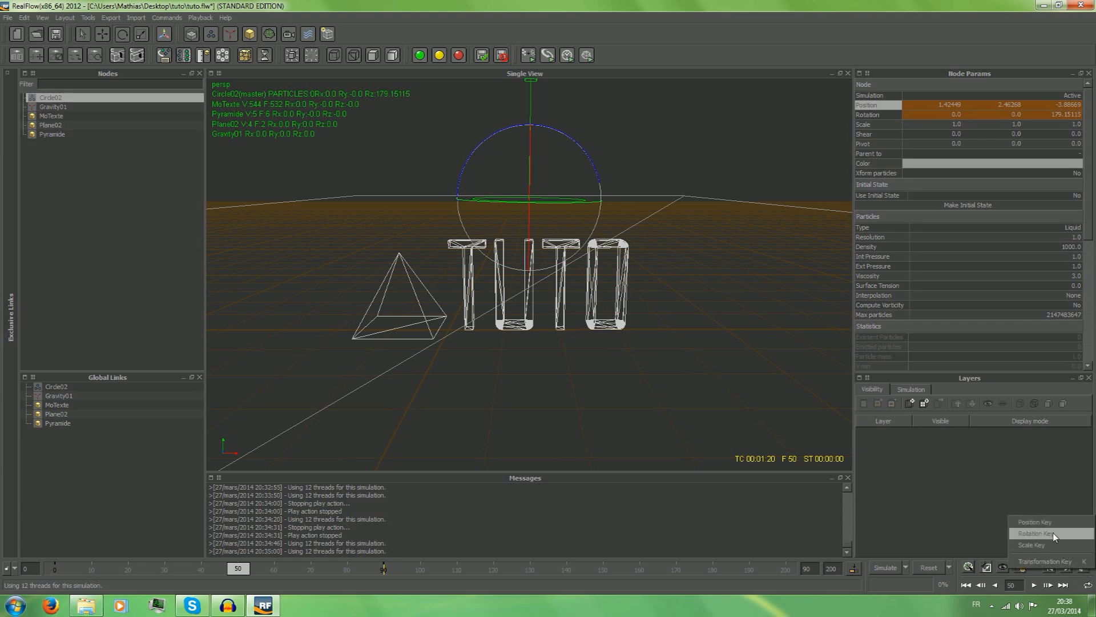
{"action": "left_click", "coordinate": [1053, 533]}
{"action": "left_click", "coordinate": [1083, 565]}
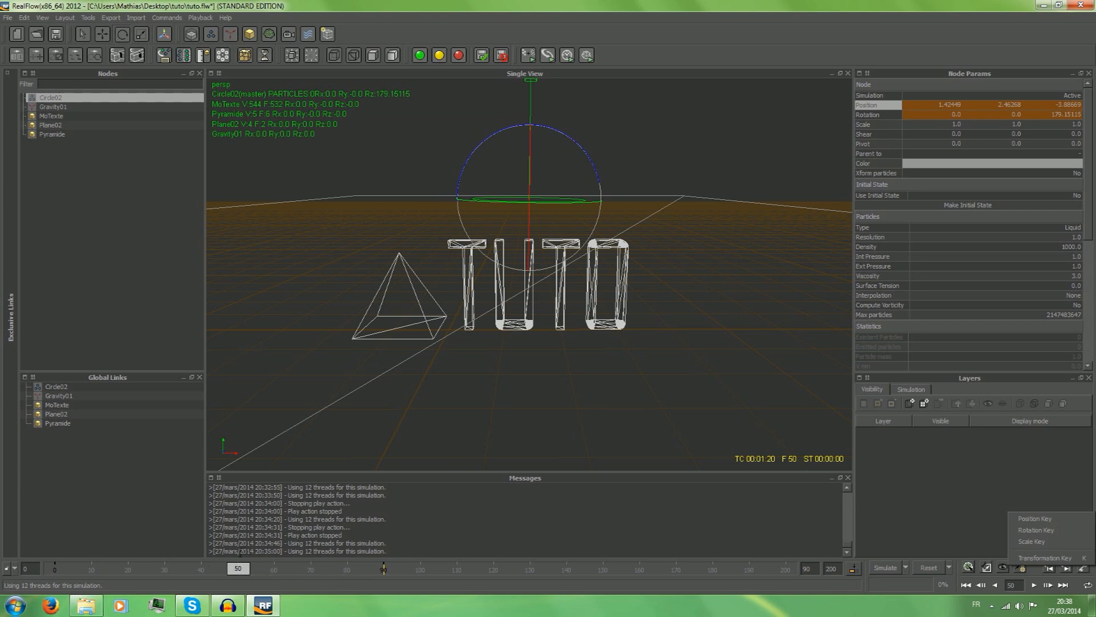
{"action": "left_click", "coordinate": [1017, 518]}
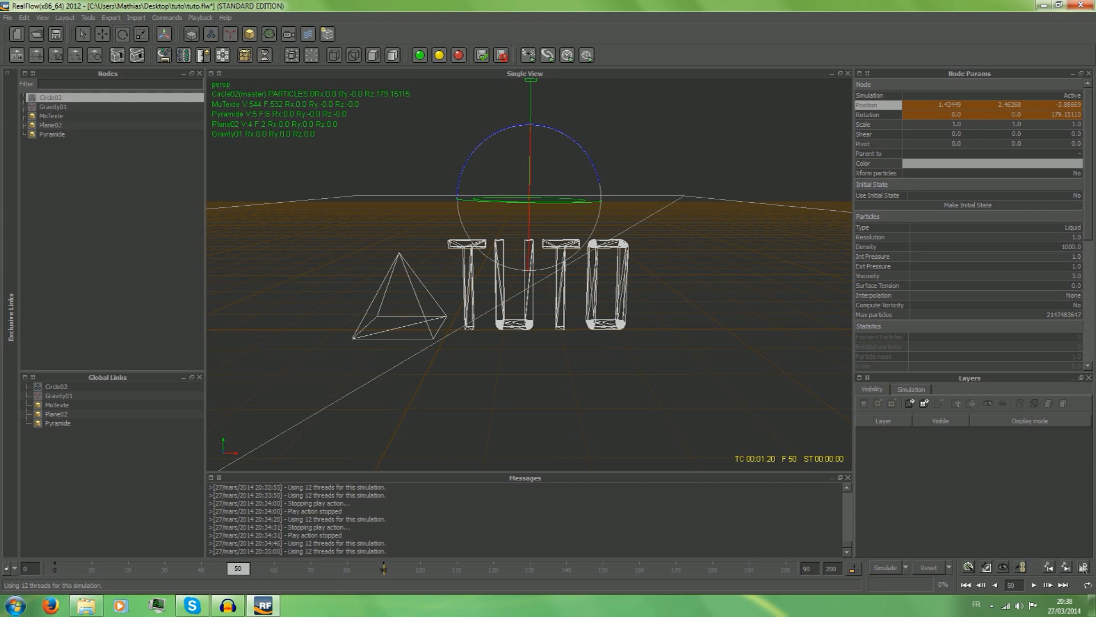
{"action": "left_click", "coordinate": [1083, 568]}
{"action": "left_click", "coordinate": [1067, 528]}
{"action": "left_click_drag", "start_coordinate": [235, 569], "coordinate": [12, 577]}
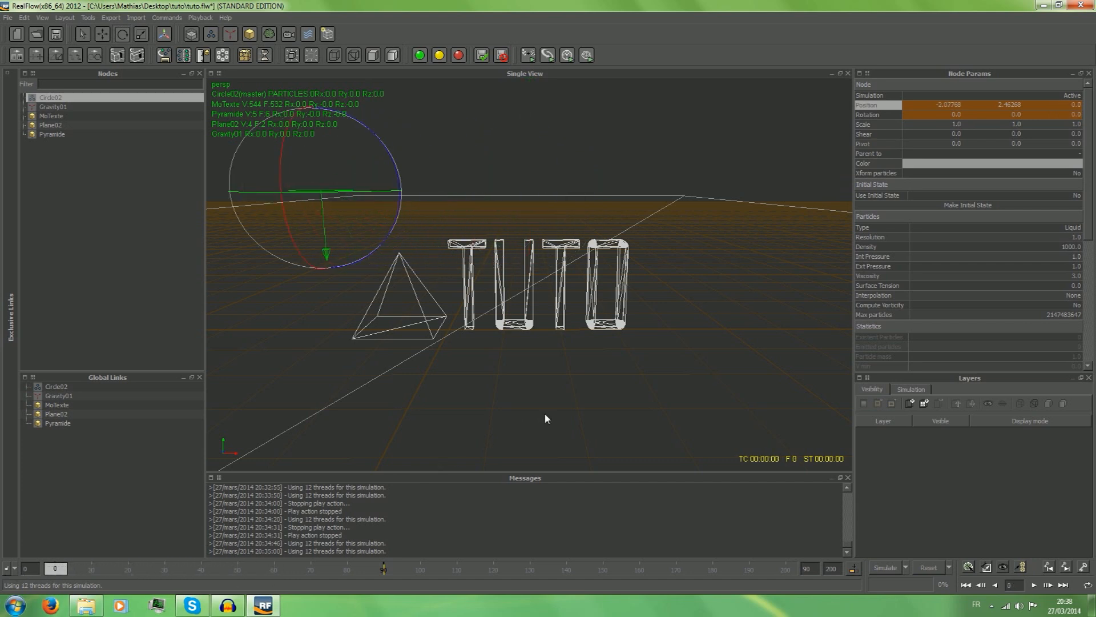
{"action": "left_click_drag", "start_coordinate": [55, 569], "coordinate": [240, 593]}
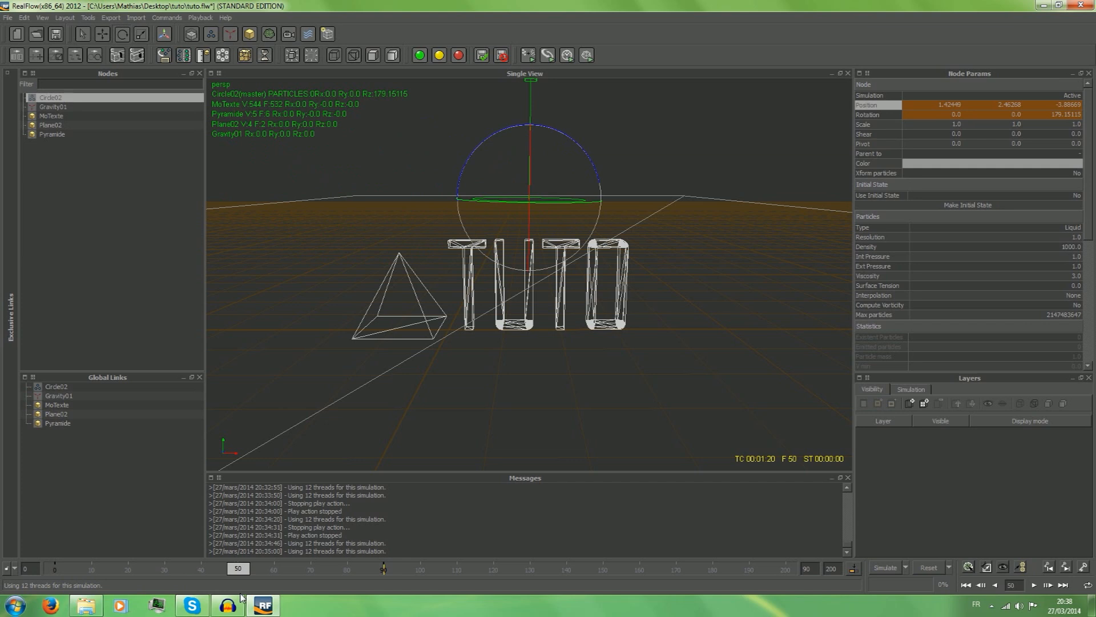
At frame 100, move the emitter to about X 3.83, Y 2.43, Z 0.68 and rotate it to about 56.2, 179.1, 43.6.
{"action": "left_click_drag", "start_coordinate": [242, 597], "coordinate": [423, 583]}
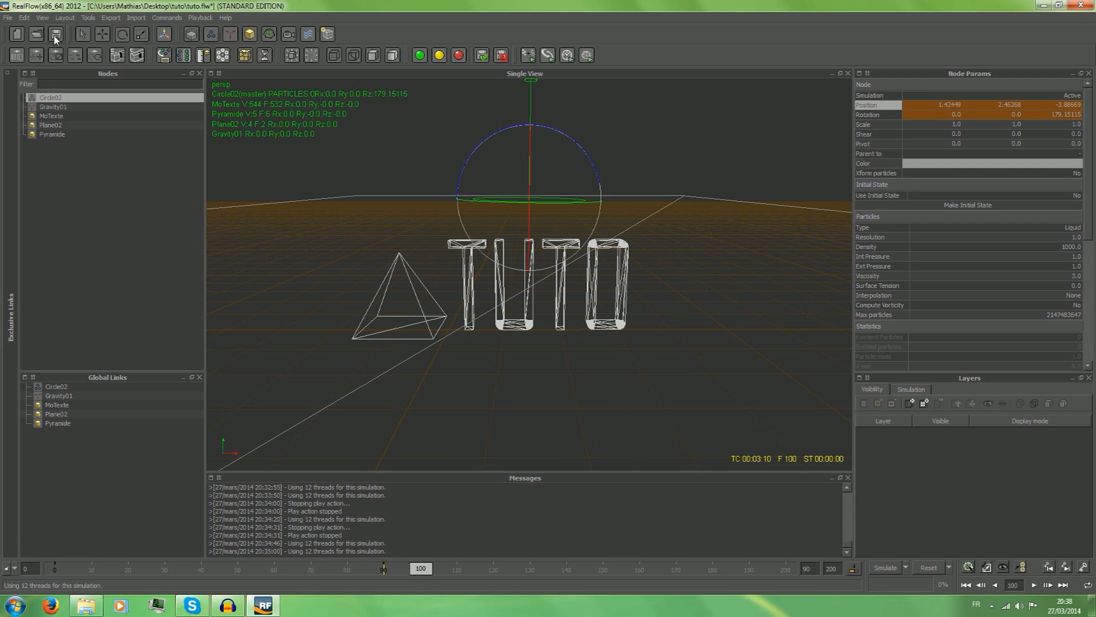
{"action": "left_click", "coordinate": [102, 36]}
{"action": "left_click_drag", "start_coordinate": [460, 201], "coordinate": [652, 155]}
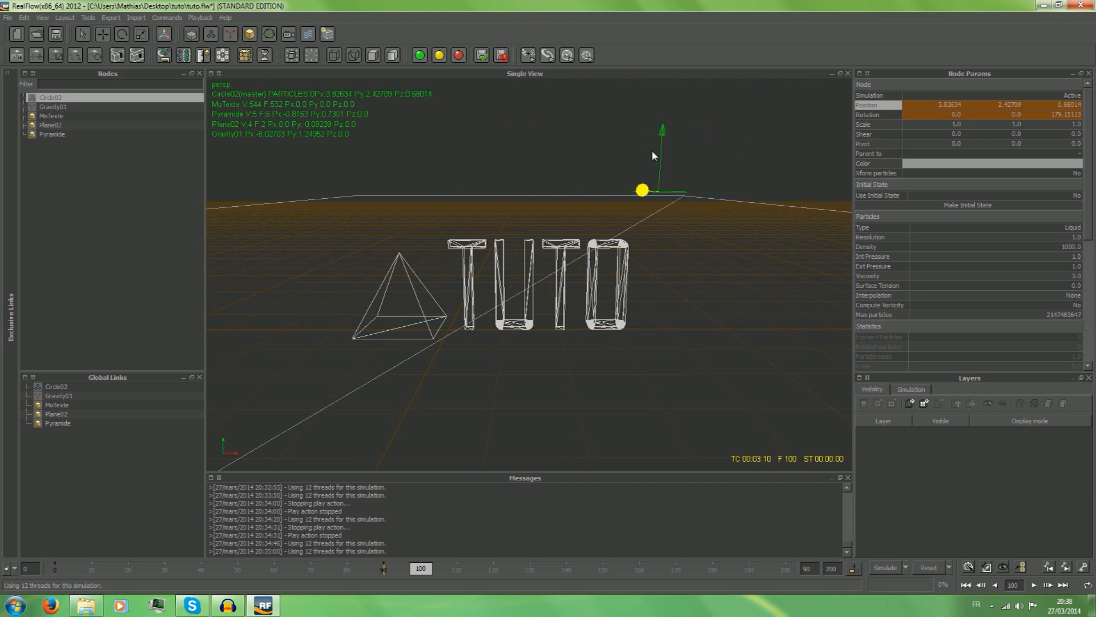
{"action": "left_click", "coordinate": [122, 33]}
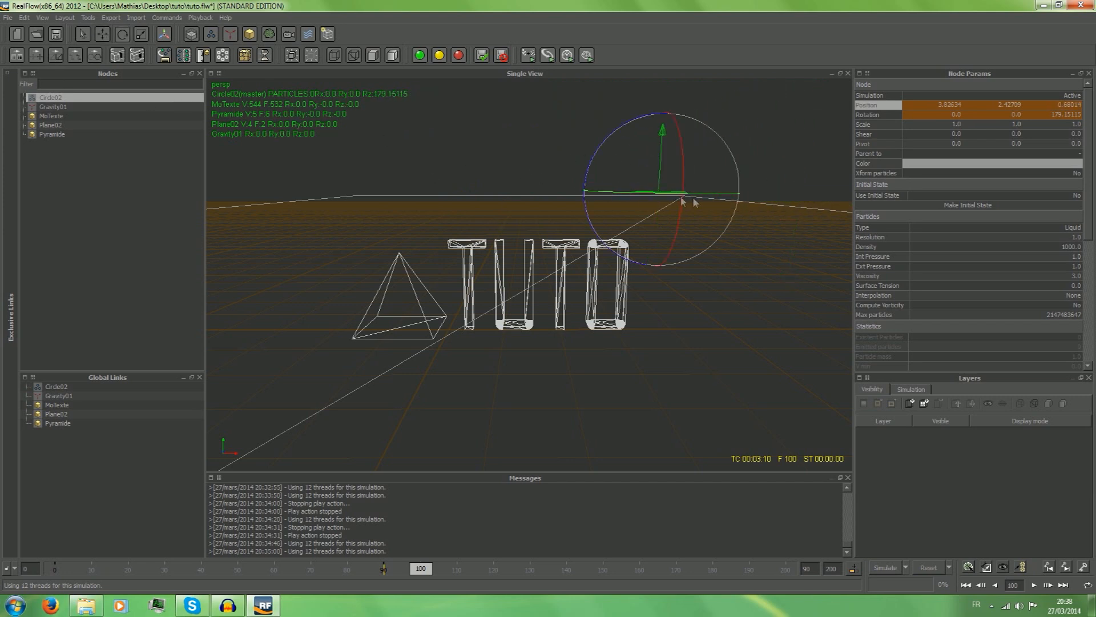
{"action": "left_click_drag", "start_coordinate": [610, 246], "coordinate": [675, 87]}
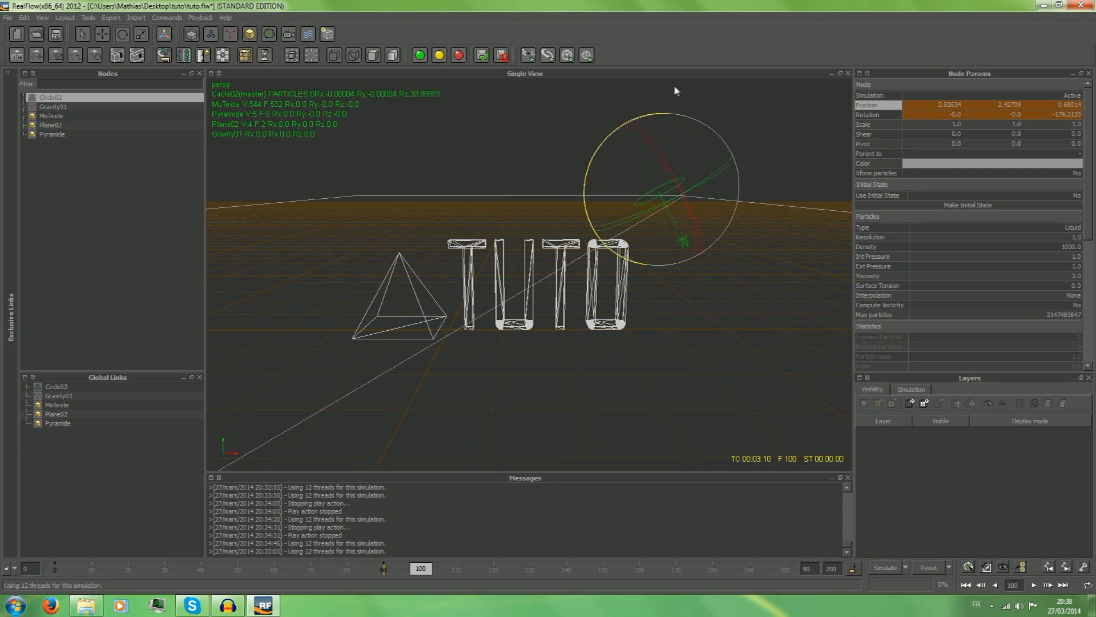
{"action": "left_click_drag", "start_coordinate": [704, 177], "coordinate": [697, 228]}
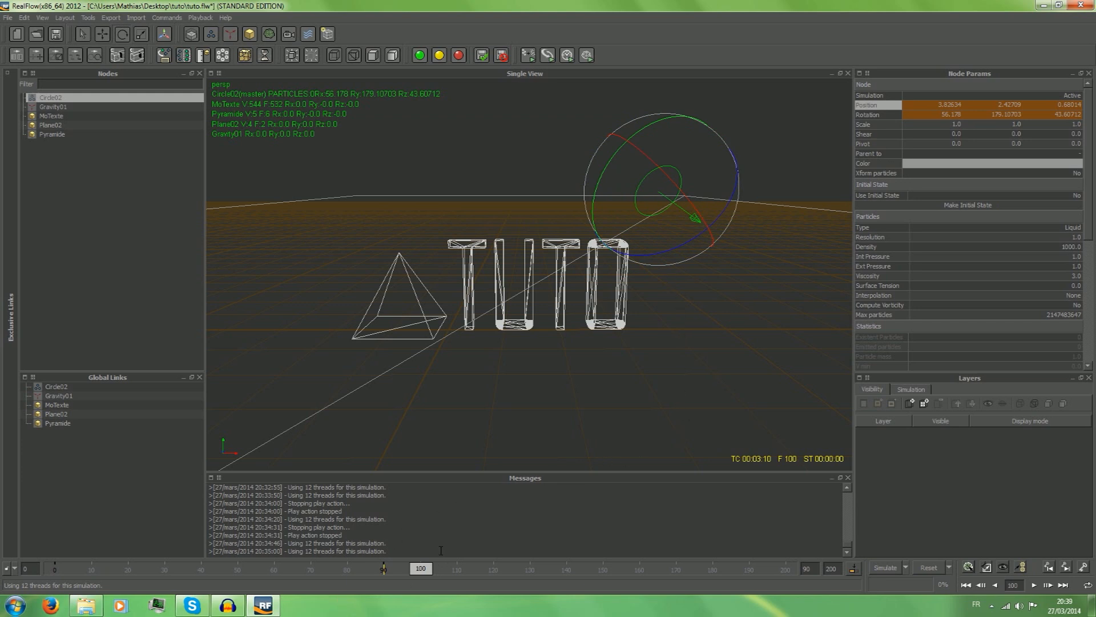
Add a rotation key and a position key for the emitter at frame 100.
{"action": "left_click", "coordinate": [1087, 570]}
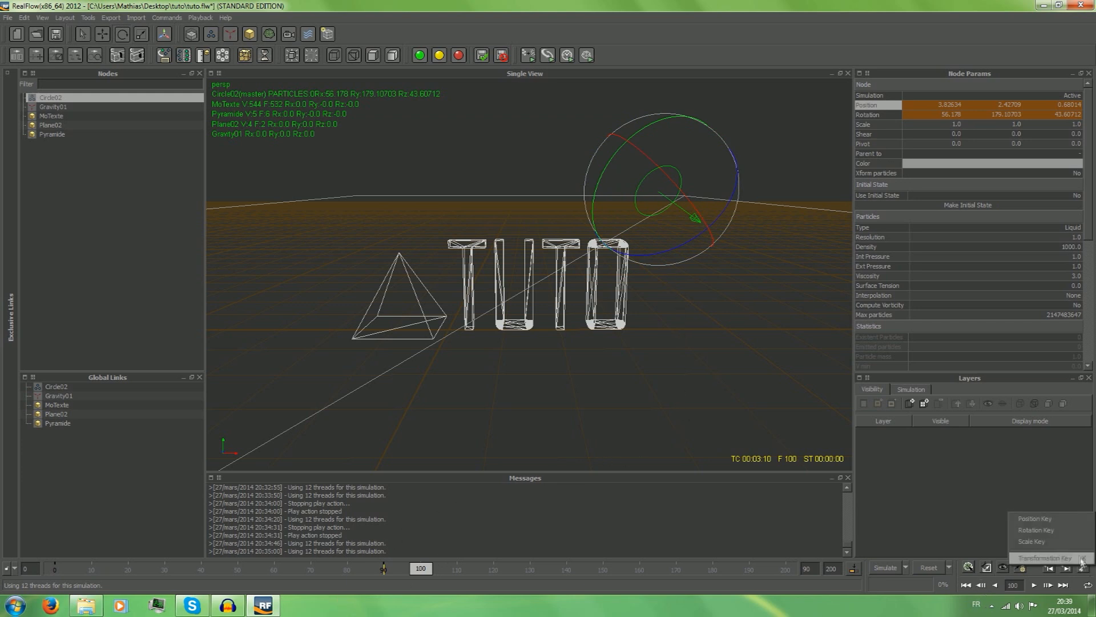
{"action": "left_click", "coordinate": [1062, 531]}
{"action": "left_click", "coordinate": [1088, 569]}
{"action": "left_click", "coordinate": [1053, 522]}
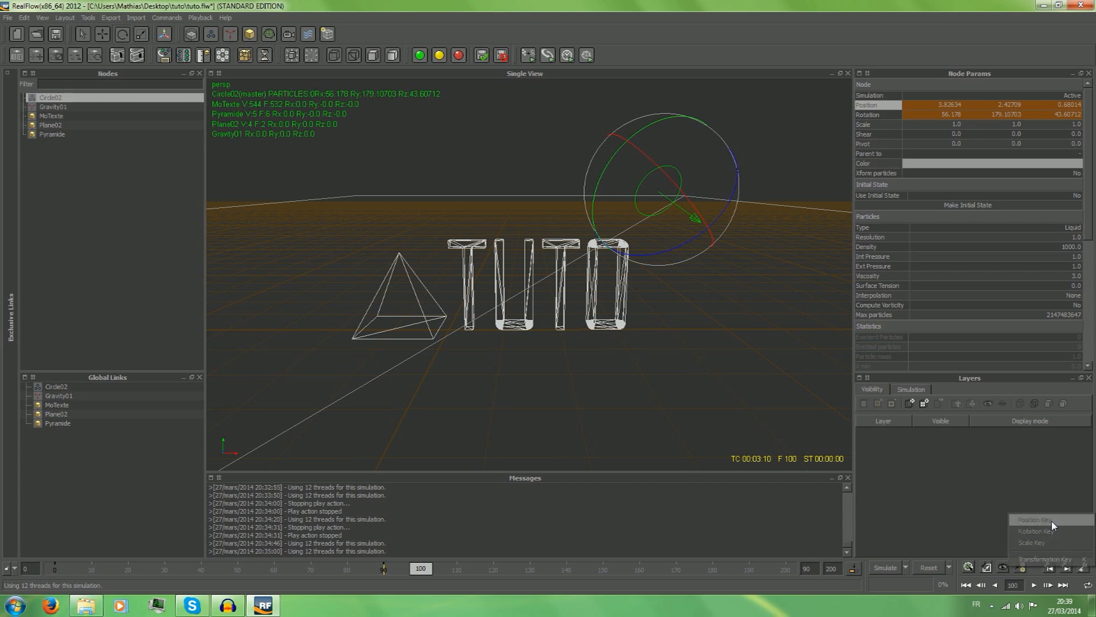
Scrub the timeline back from frame 100 to frame 36 to review the animation, and jump to the next keyframe.
{"action": "mouse_move", "coordinate": [420, 568]}
{"action": "left_mouse_down"}
{"action": "mouse_move", "coordinate": [200, 582]}
{"action": "mouse_move", "coordinate": [2, 574]}
{"action": "mouse_move", "coordinate": [465, 559]}
{"action": "mouse_move", "coordinate": [570, 451]}
{"action": "mouse_move", "coordinate": [63, 524]}
{"action": "mouse_move", "coordinate": [571, 565]}
{"action": "mouse_move", "coordinate": [429, 571]}
{"action": "mouse_move", "coordinate": [421, 588]}
{"action": "left_mouse_up"}
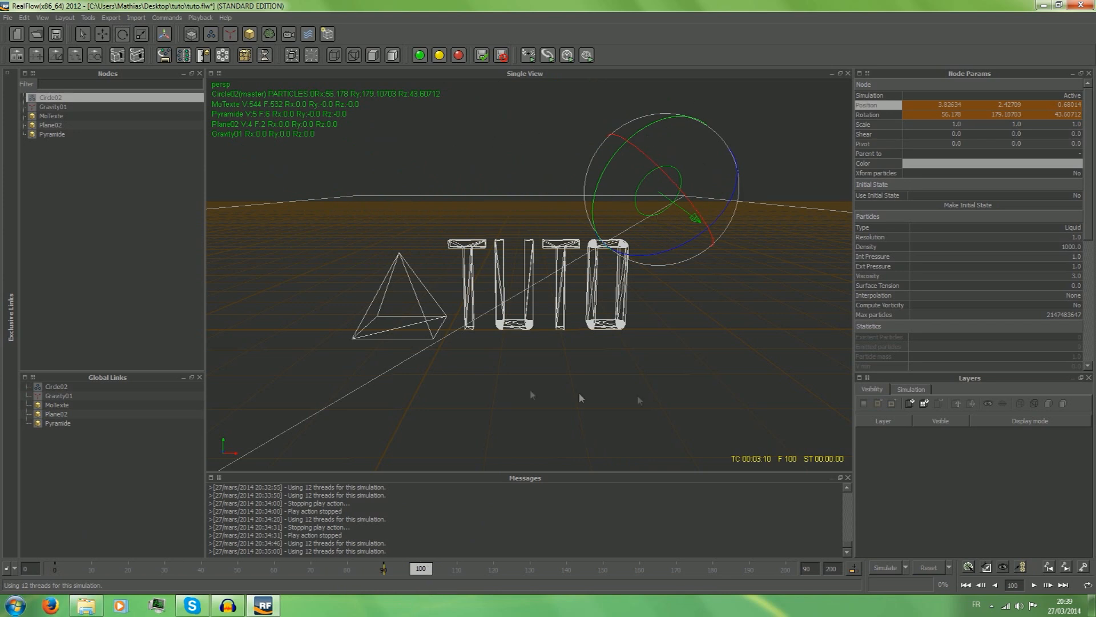
{"action": "left_click_drag", "start_coordinate": [420, 575], "coordinate": [183, 576]}
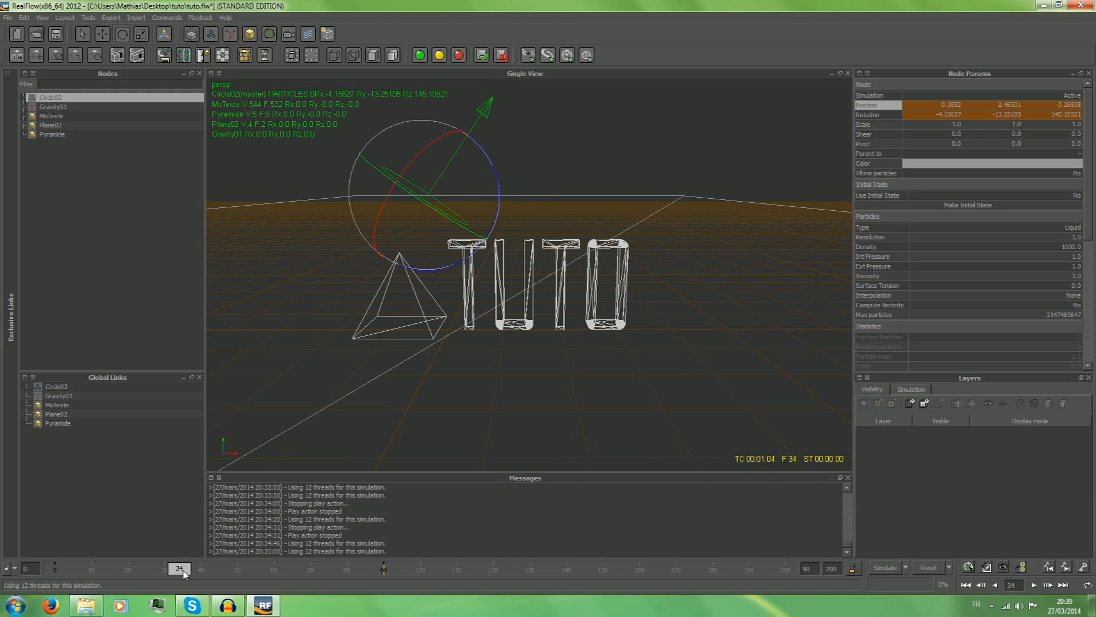
{"action": "mouse_move", "coordinate": [184, 574]}
{"action": "left_mouse_down"}
{"action": "mouse_move", "coordinate": [245, 577]}
{"action": "mouse_move", "coordinate": [189, 578]}
{"action": "left_mouse_up"}
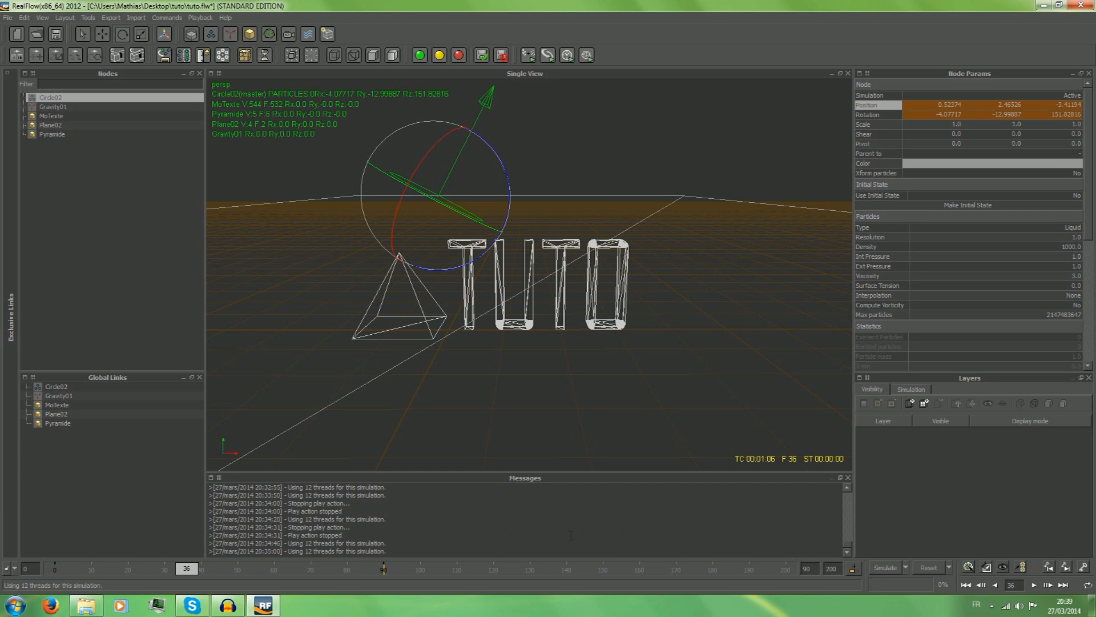
{"action": "left_click", "coordinate": [1067, 568]}
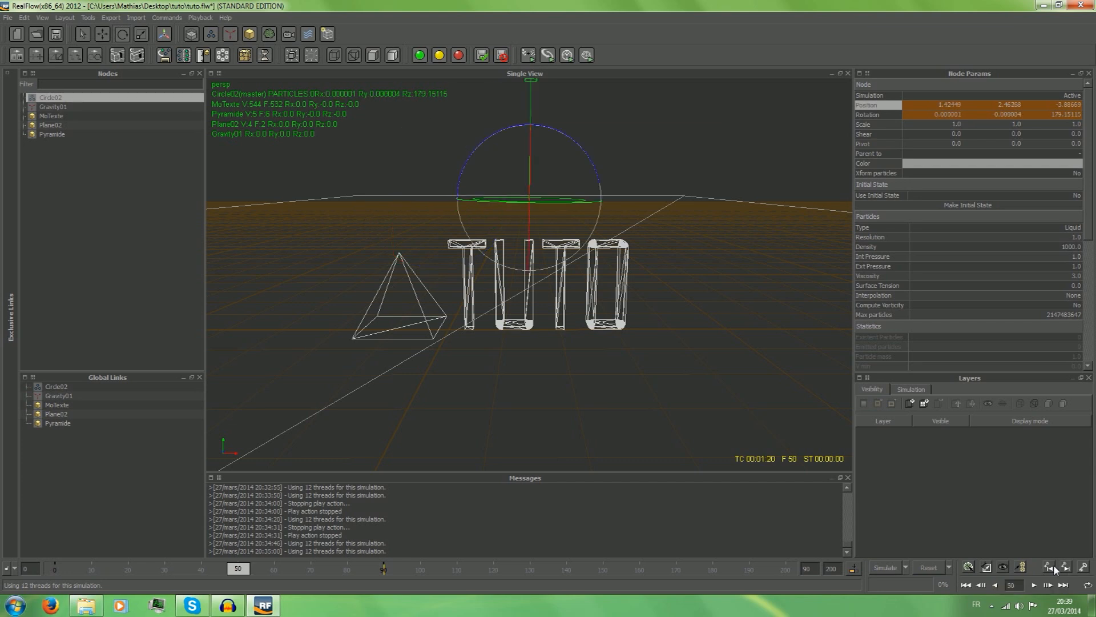
Jump back and forth between the emitter's keyframes at frames 0, 50 and 100 to review its positions.
{"action": "left_click", "coordinate": [1049, 568]}
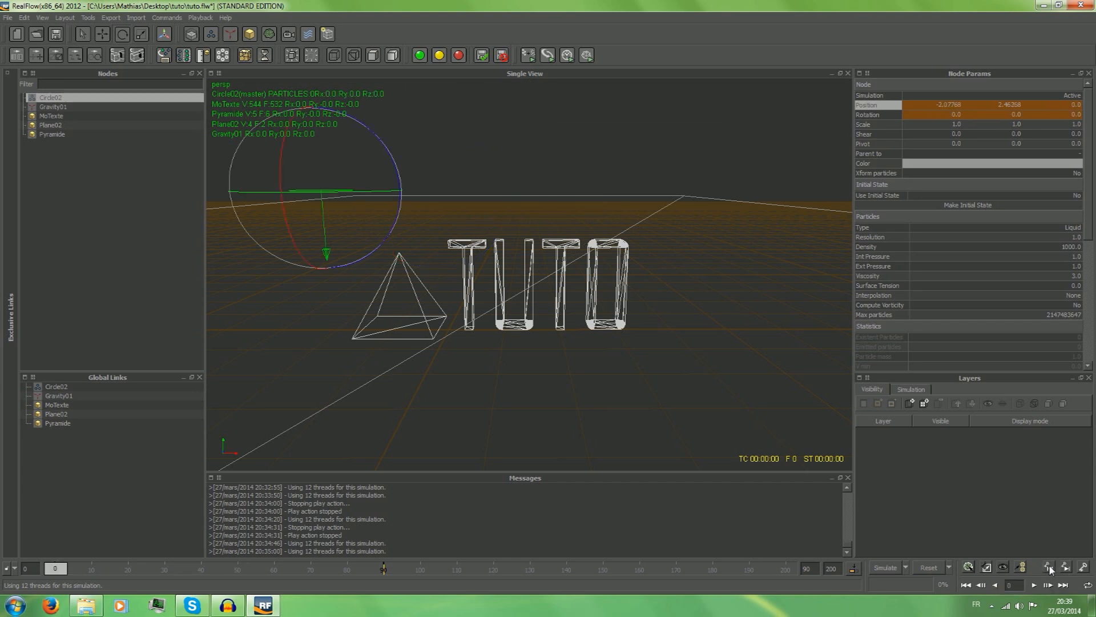
{"action": "left_click", "coordinate": [1067, 568]}
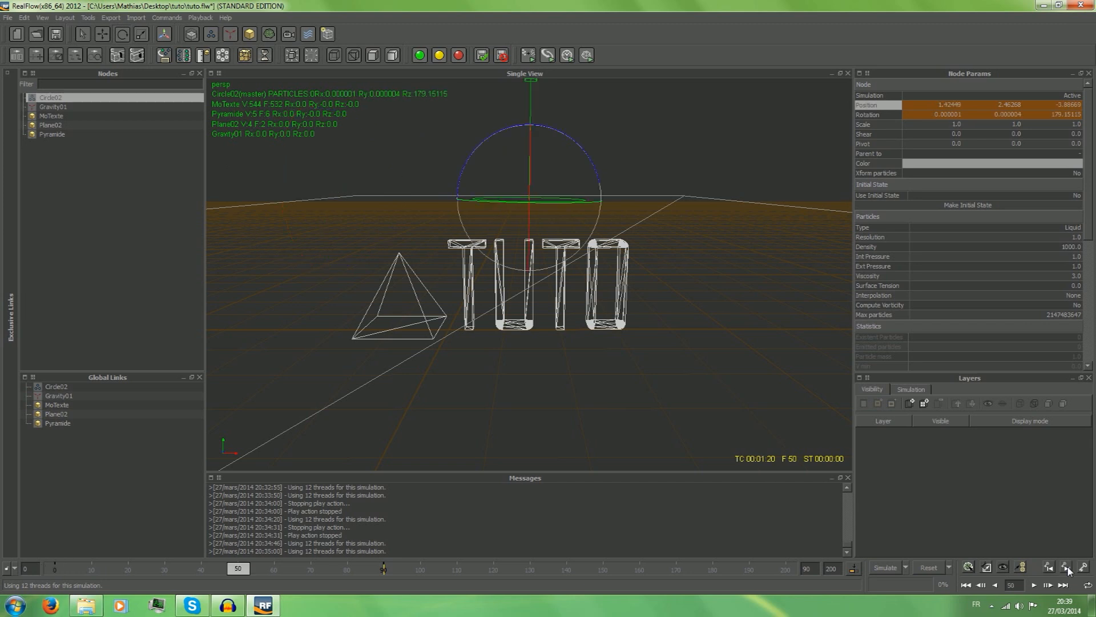
{"action": "left_click", "coordinate": [1068, 568]}
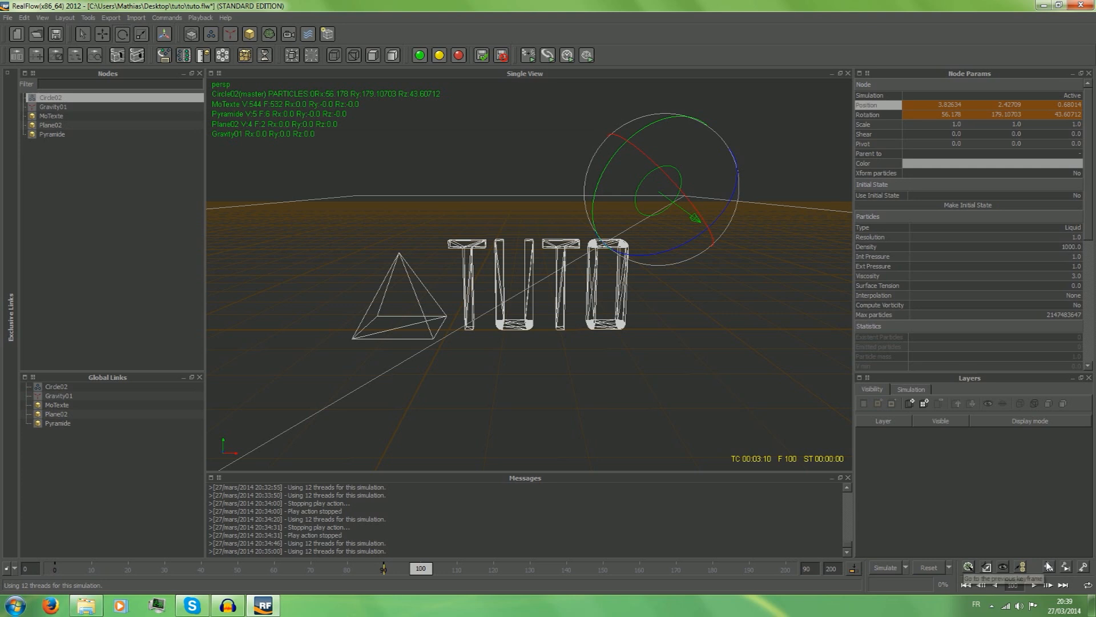
{"action": "left_click", "coordinate": [1049, 566]}
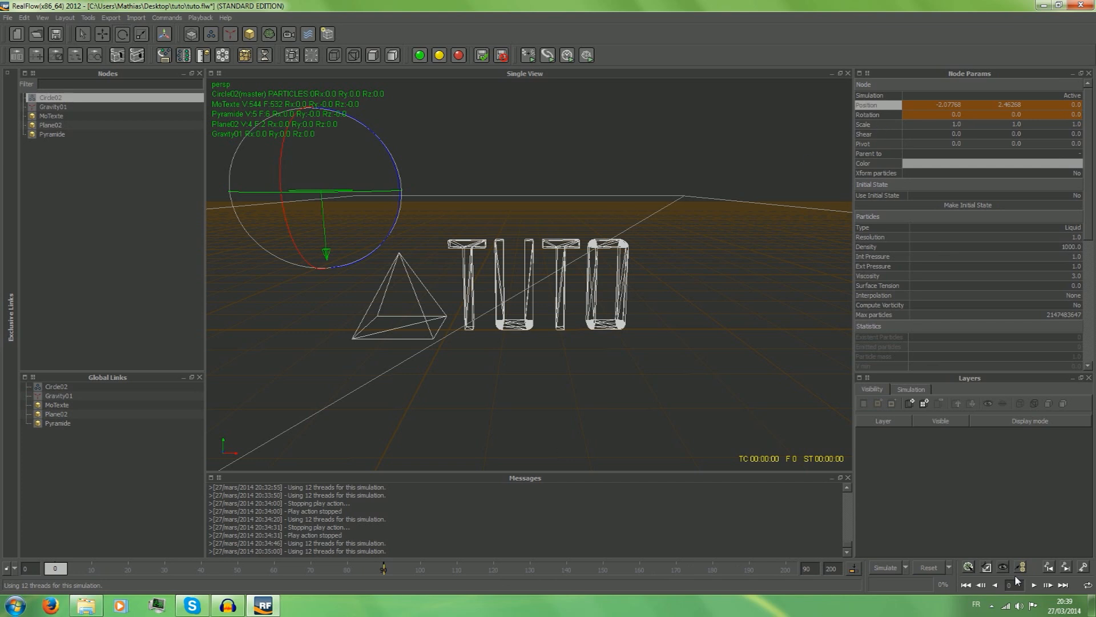
{"action": "left_click", "coordinate": [1061, 571]}
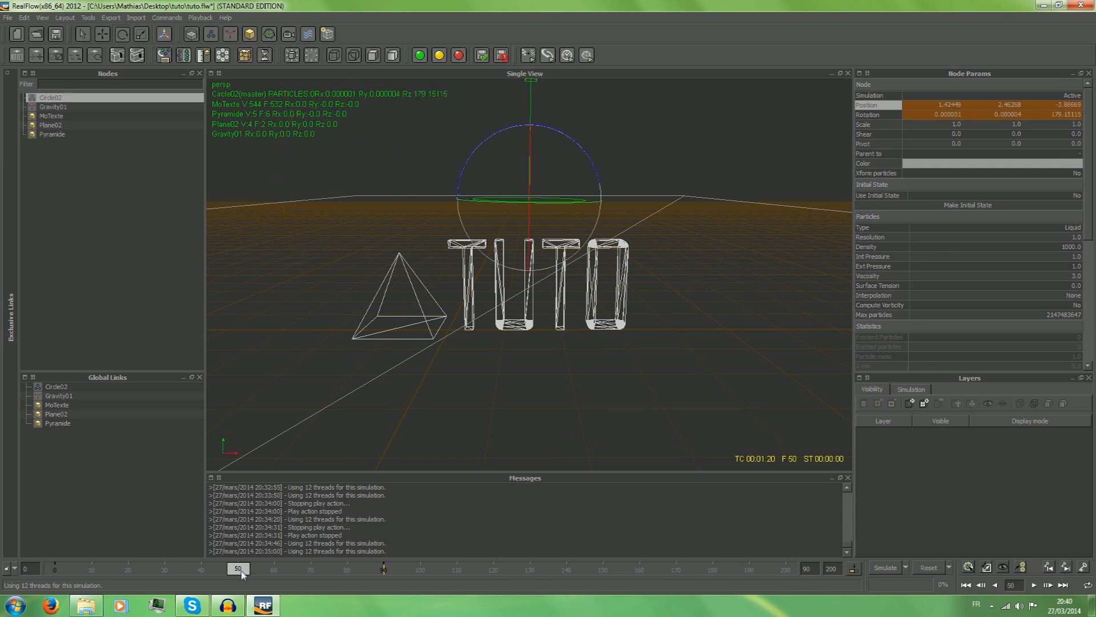
At frame 50, move the circle emitter to about X 0.94, Y 2.47, Z -3.89 and add a rotation key.
{"action": "left_click", "coordinate": [101, 35]}
{"action": "left_click_drag", "start_coordinate": [486, 205], "coordinate": [429, 200]}
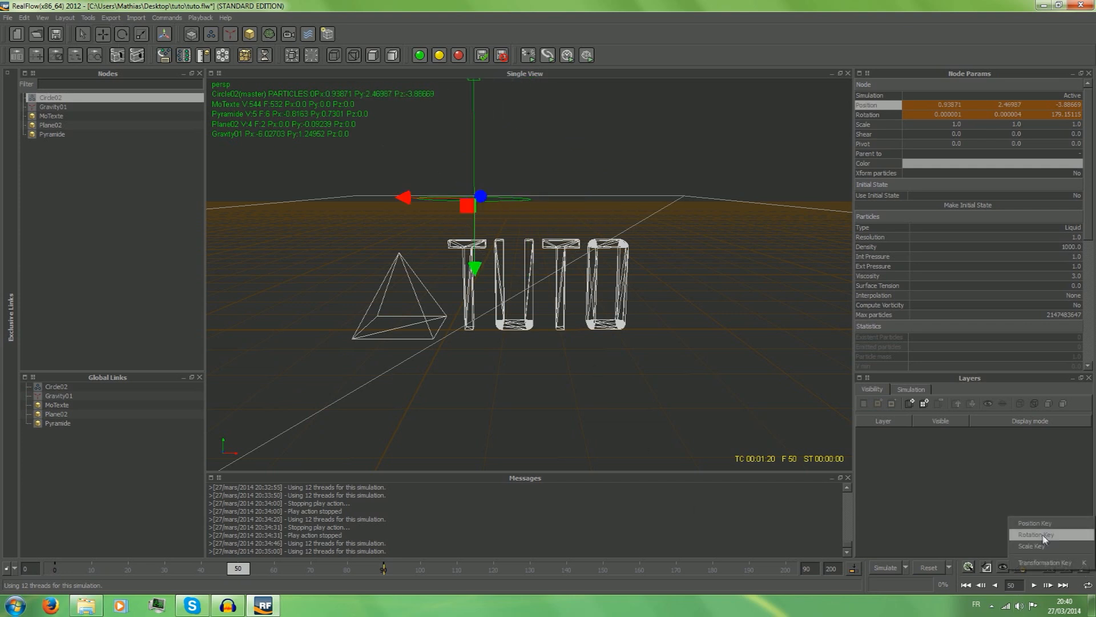
{"action": "left_click", "coordinate": [1084, 567]}
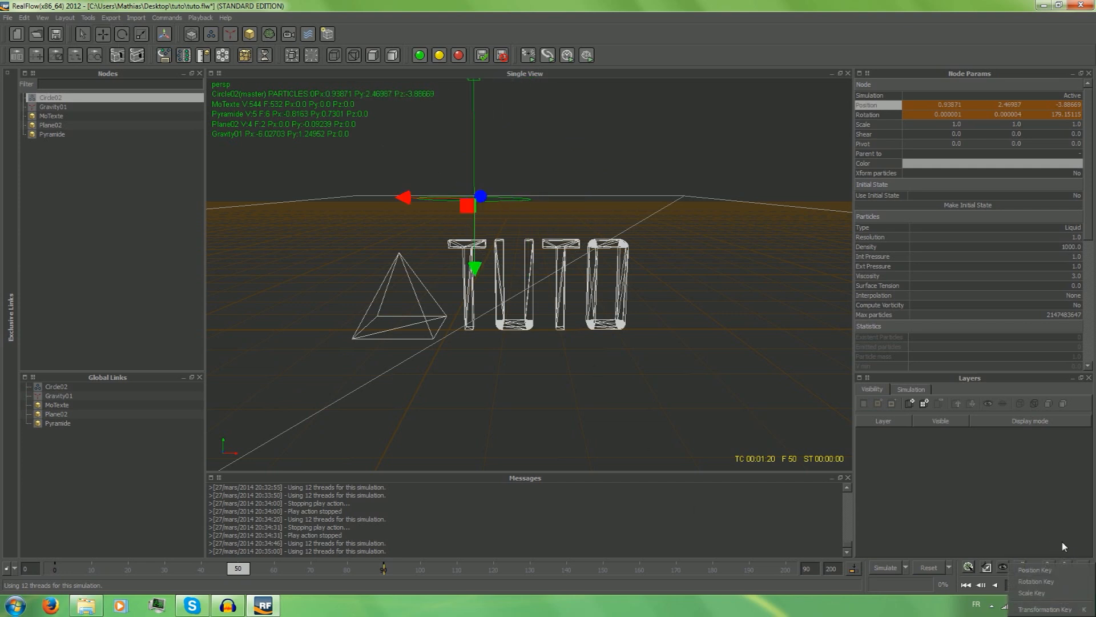
{"action": "left_click", "coordinate": [1054, 583]}
Return to frame 0 and view the curve and key commands available for the emitter's Position parameter.
{"action": "left_click_drag", "start_coordinate": [248, 569], "coordinate": [76, 567]}
{"action": "left_click", "coordinate": [1088, 570]}
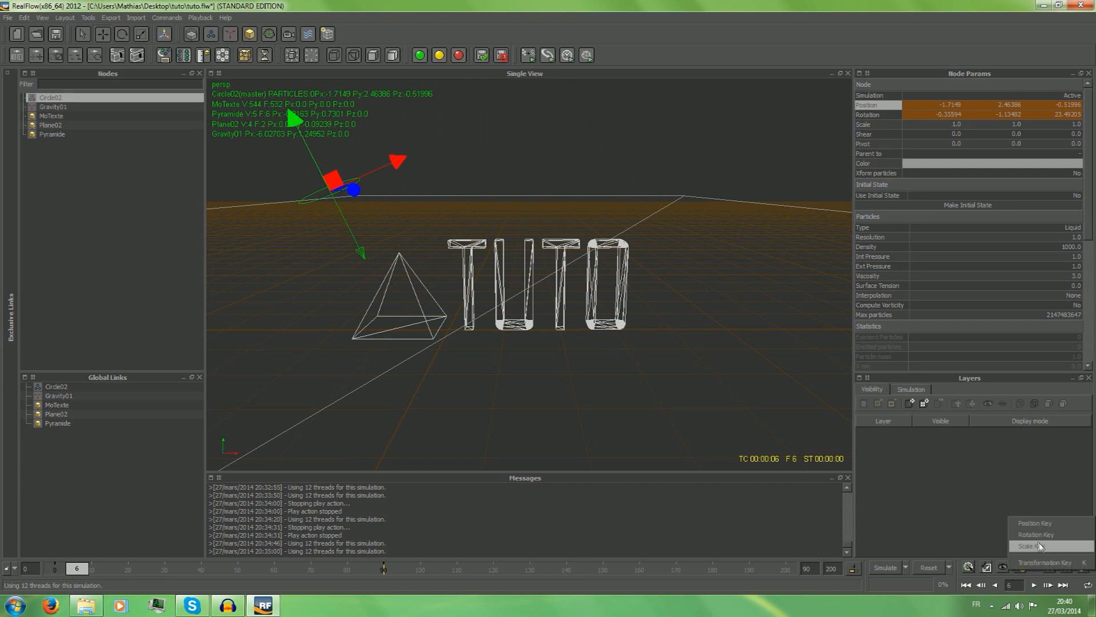
{"action": "left_click_drag", "start_coordinate": [76, 569], "coordinate": [3, 571]}
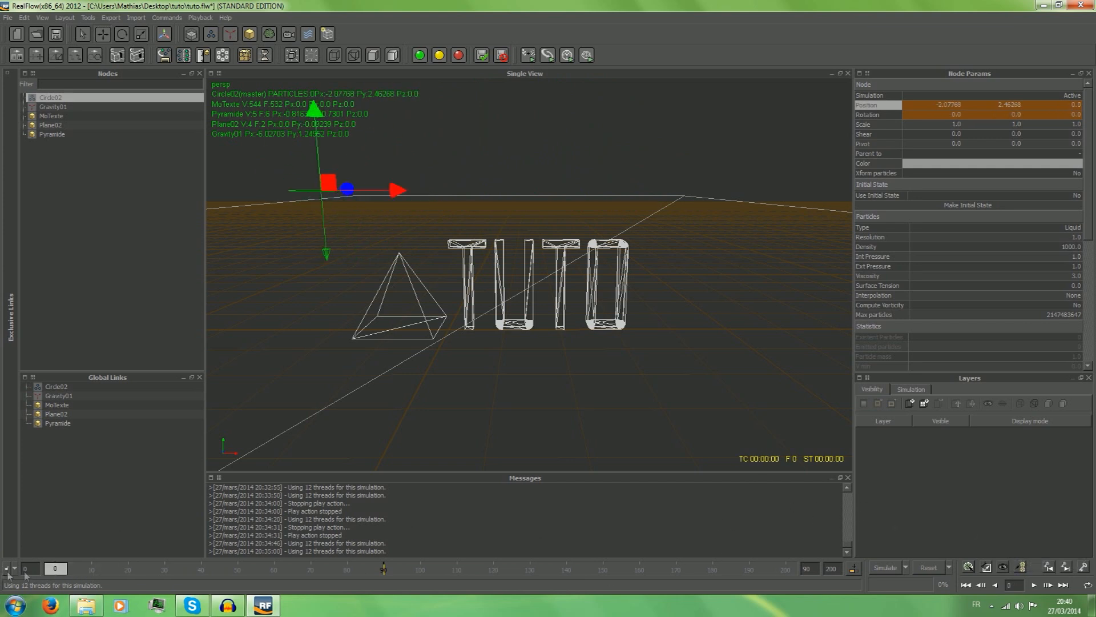
{"action": "right_click", "coordinate": [878, 107]}
{"action": "right_click", "coordinate": [865, 105]}
{"action": "right_click", "coordinate": [866, 105]}
{"action": "mouse_move", "coordinate": [891, 112]}
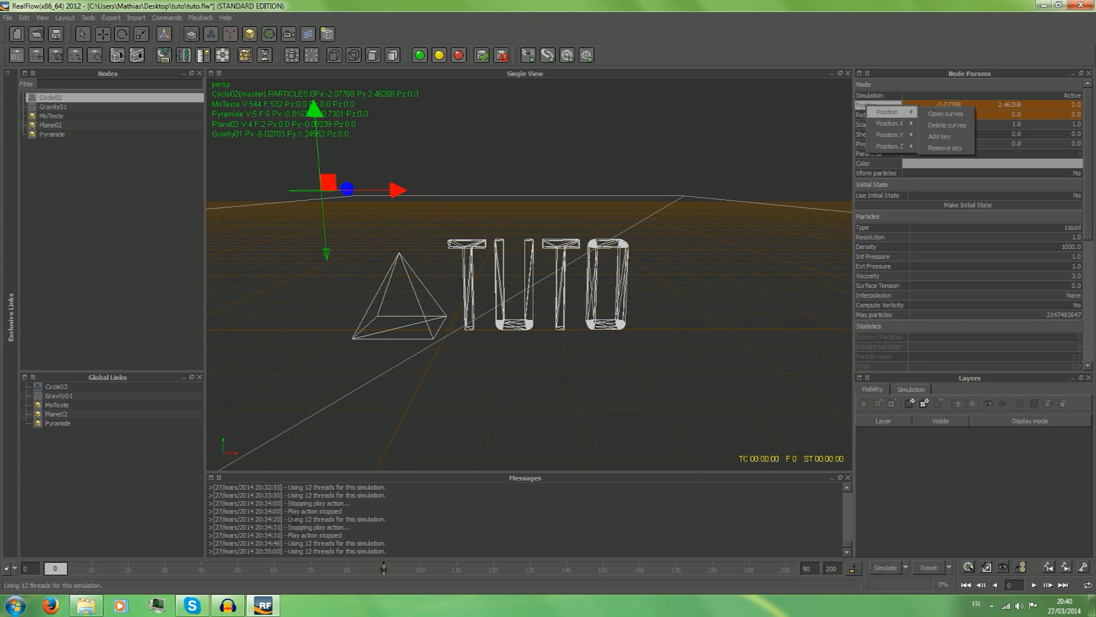
Scrub the timeline from frame 56 back towards the start to check the emitter's motion.
{"action": "left_click", "coordinate": [261, 570]}
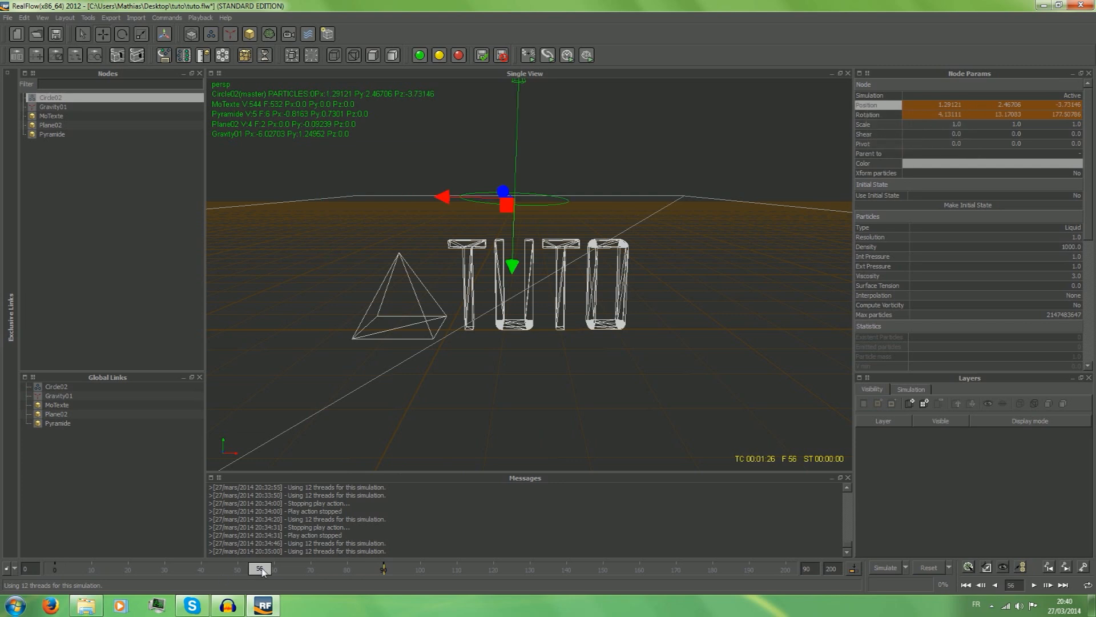
{"action": "left_click_drag", "start_coordinate": [259, 571], "coordinate": [1, 557]}
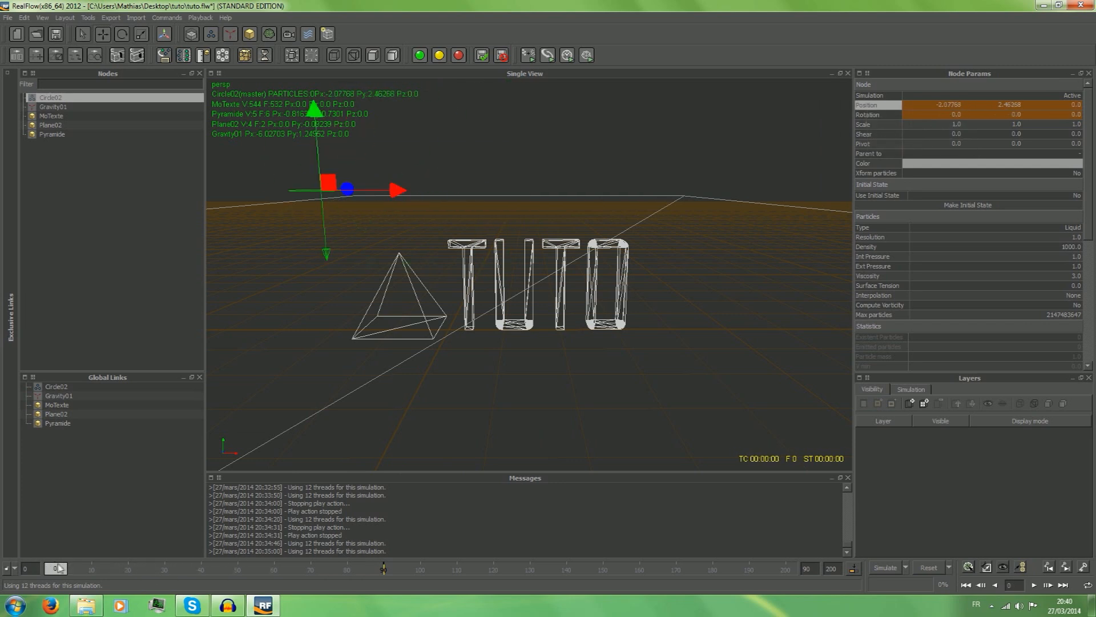
{"action": "left_click_drag", "start_coordinate": [58, 567], "coordinate": [3, 594]}
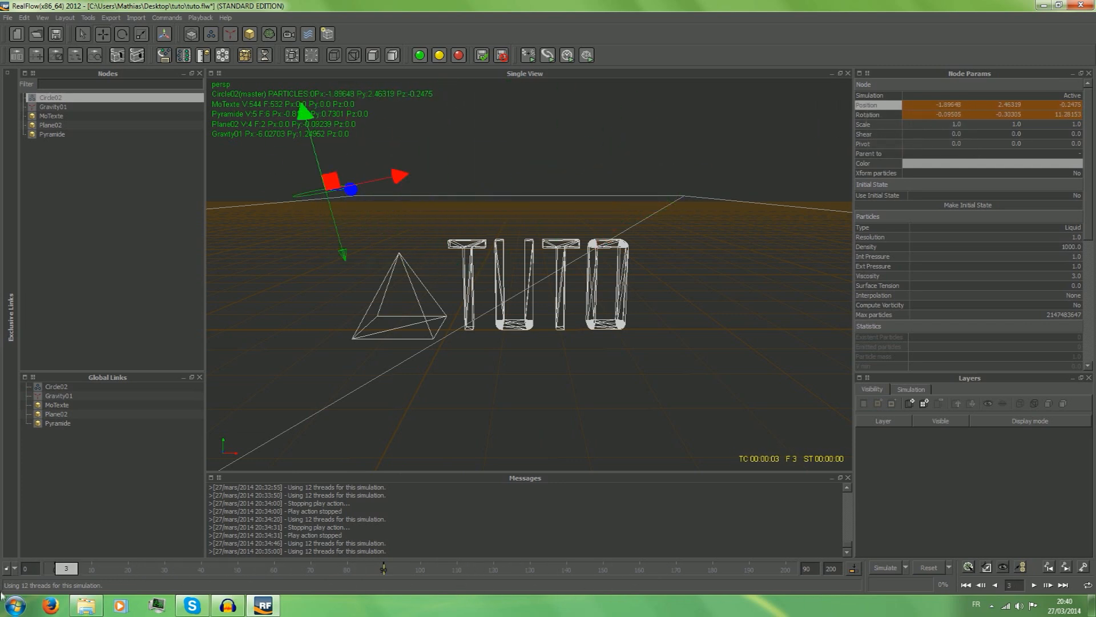
Run the liquid simulation up to frame 34, rewind to frame 0 and reset the simulation.
{"action": "left_click", "coordinate": [889, 570]}
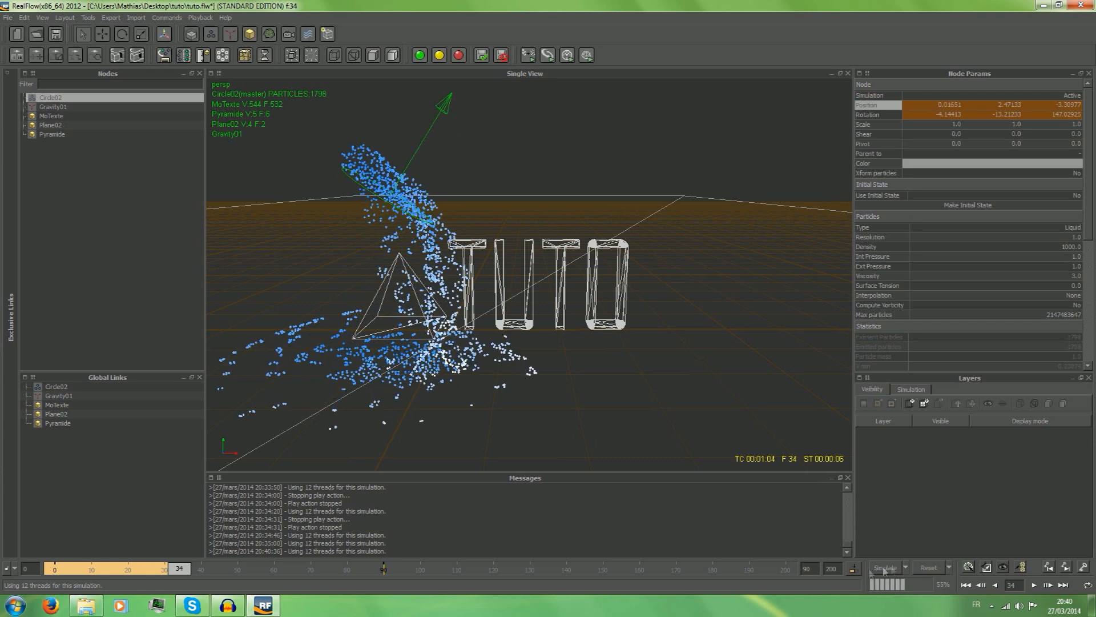
{"action": "left_click_drag", "start_coordinate": [180, 564], "coordinate": [1, 572]}
{"action": "left_click", "coordinate": [927, 567]}
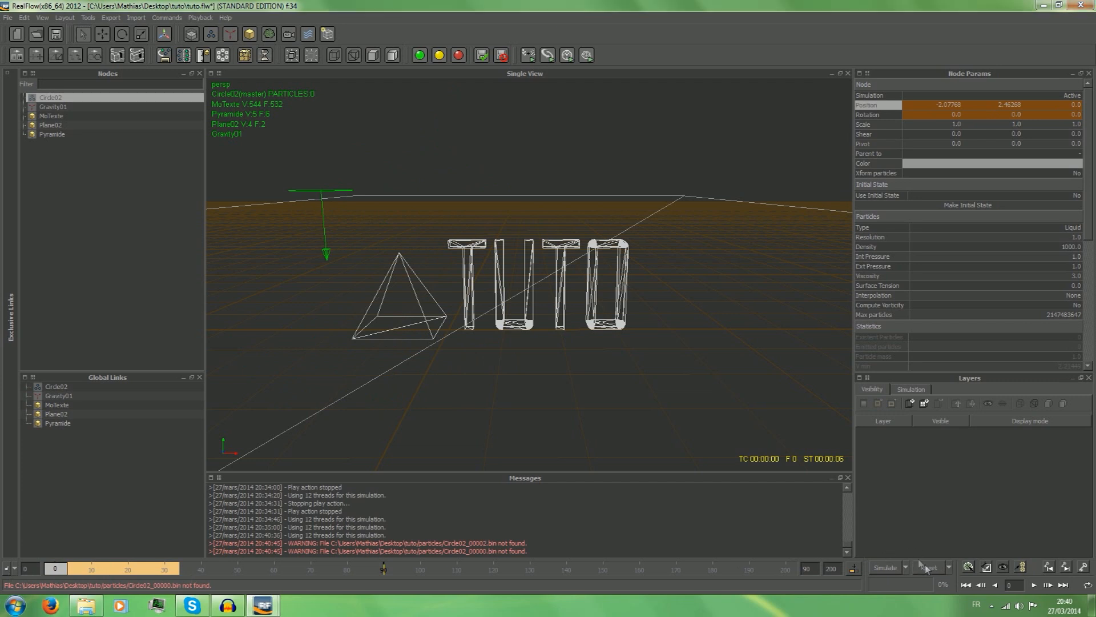
{"action": "left_click", "coordinate": [518, 314]}
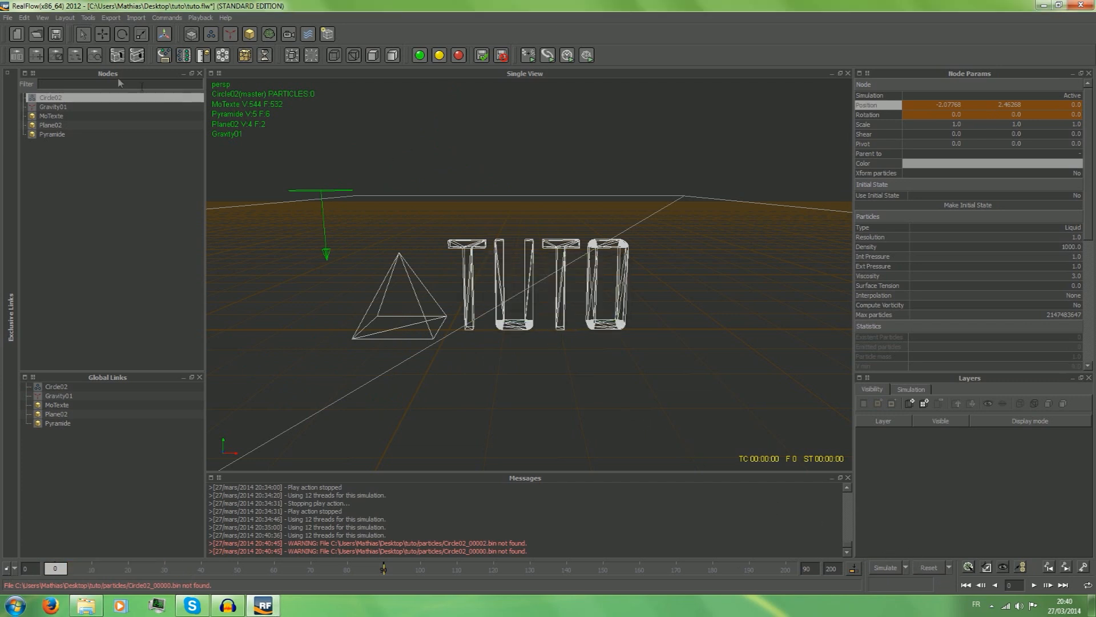
Delete the Gravity01 node from the scene.
{"action": "left_click", "coordinate": [57, 106]}
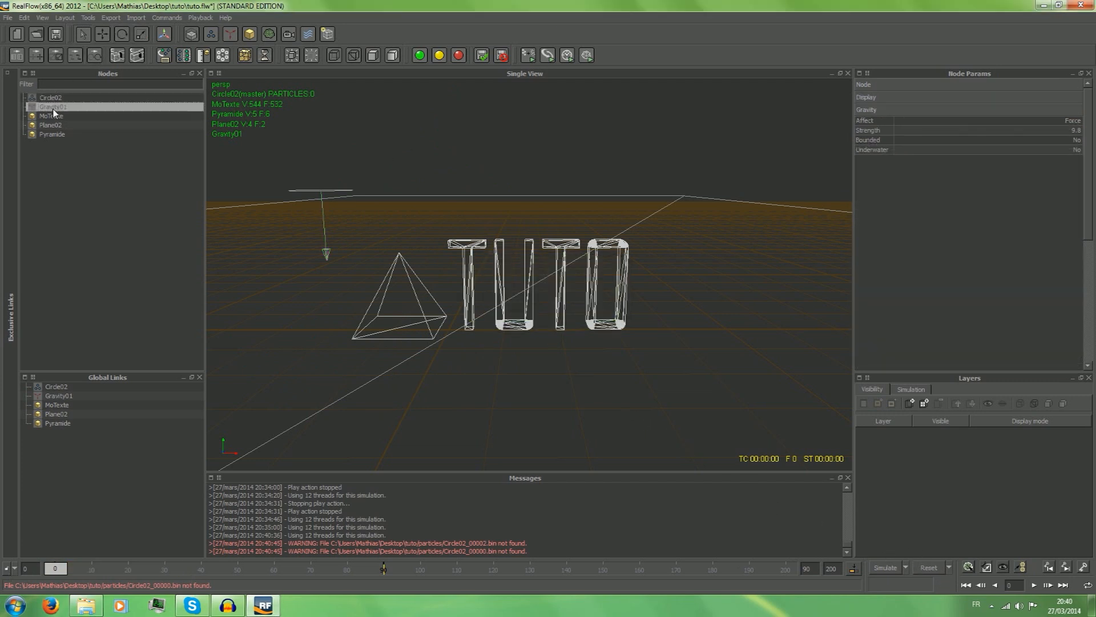
{"action": "right_click", "coordinate": [53, 109]}
{"action": "left_click", "coordinate": [82, 121]}
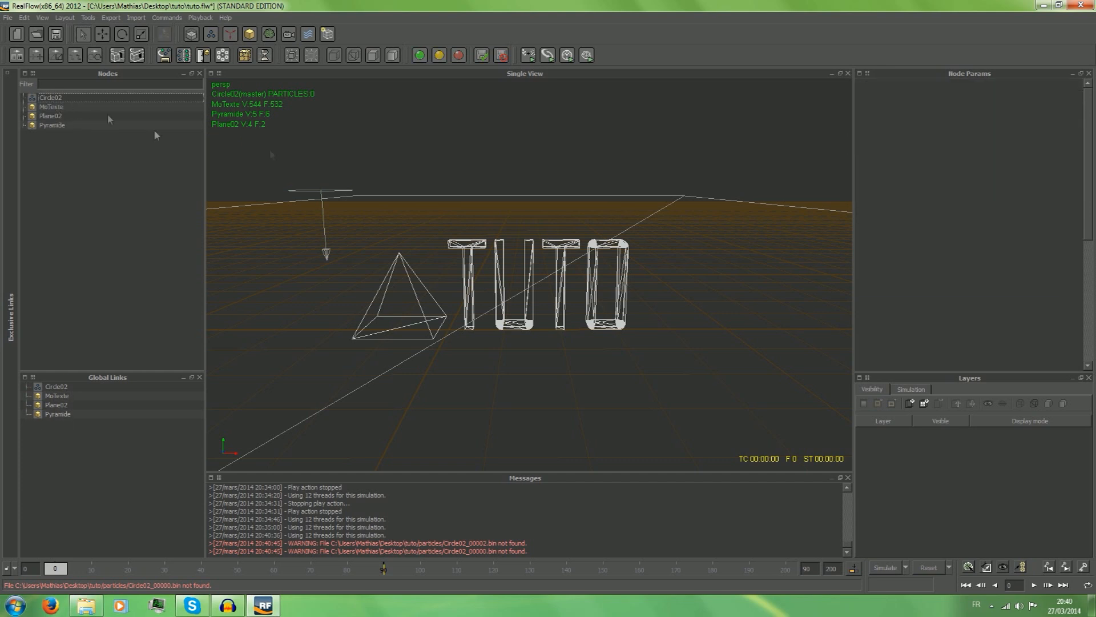
Scale the Circle02 emitter down to about 0.67 in X and Z.
{"action": "left_click", "coordinate": [77, 98]}
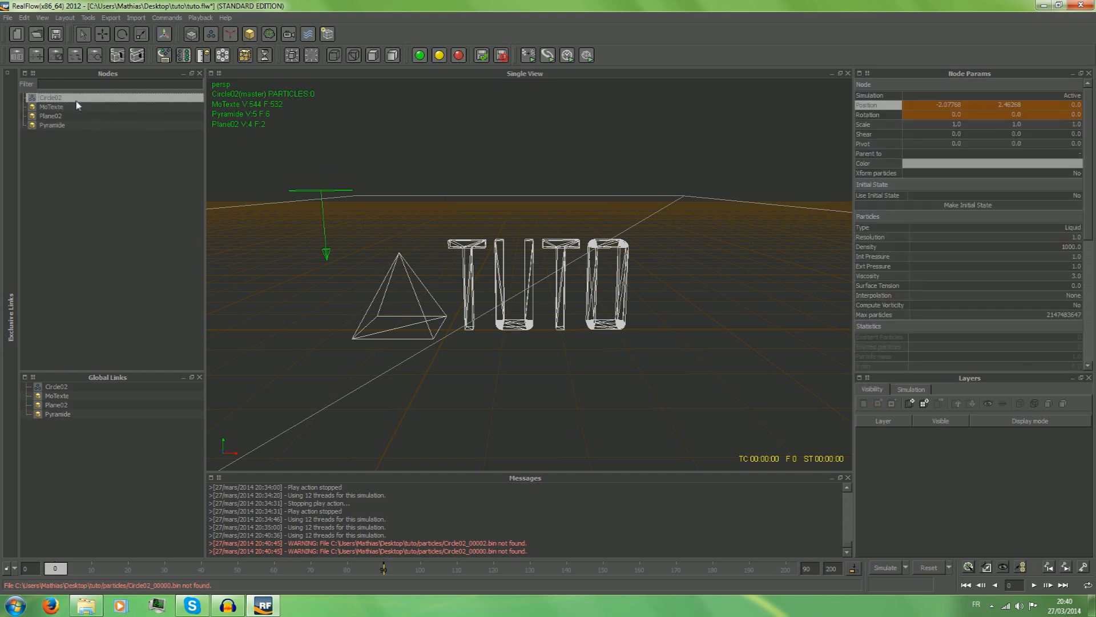
{"action": "left_click", "coordinate": [142, 35]}
{"action": "left_click_drag", "start_coordinate": [394, 191], "coordinate": [344, 193]}
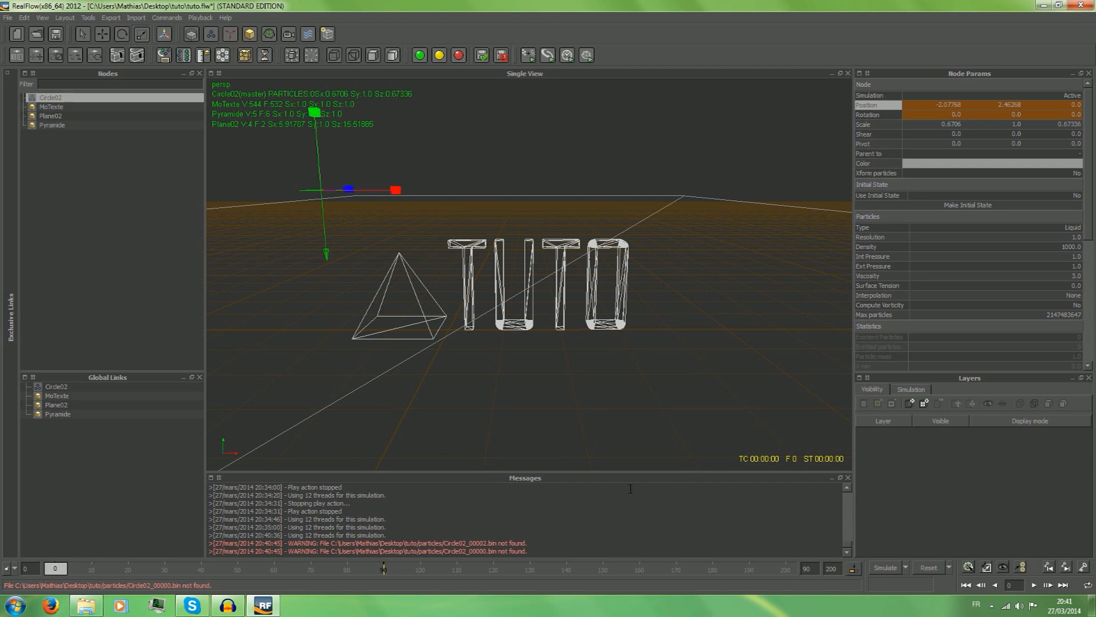
Scrub to frame 150 and back to frame 0, and check the emitter's starting X and Y position.
{"action": "left_click_drag", "start_coordinate": [56, 569], "coordinate": [607, 611]}
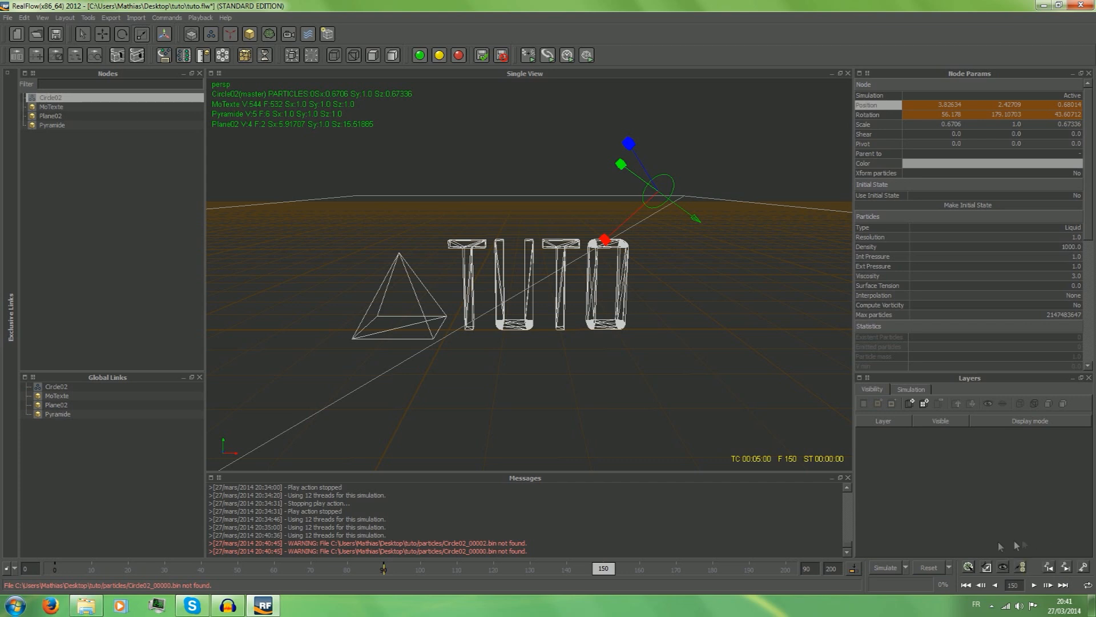
{"action": "left_click_drag", "start_coordinate": [604, 568], "coordinate": [87, 568]}
{"action": "mouse_move", "coordinate": [1, 577]}
{"action": "left_mouse_down"}
{"action": "mouse_move", "coordinate": [72, 586]}
{"action": "mouse_move", "coordinate": [27, 578]}
{"action": "left_mouse_up"}
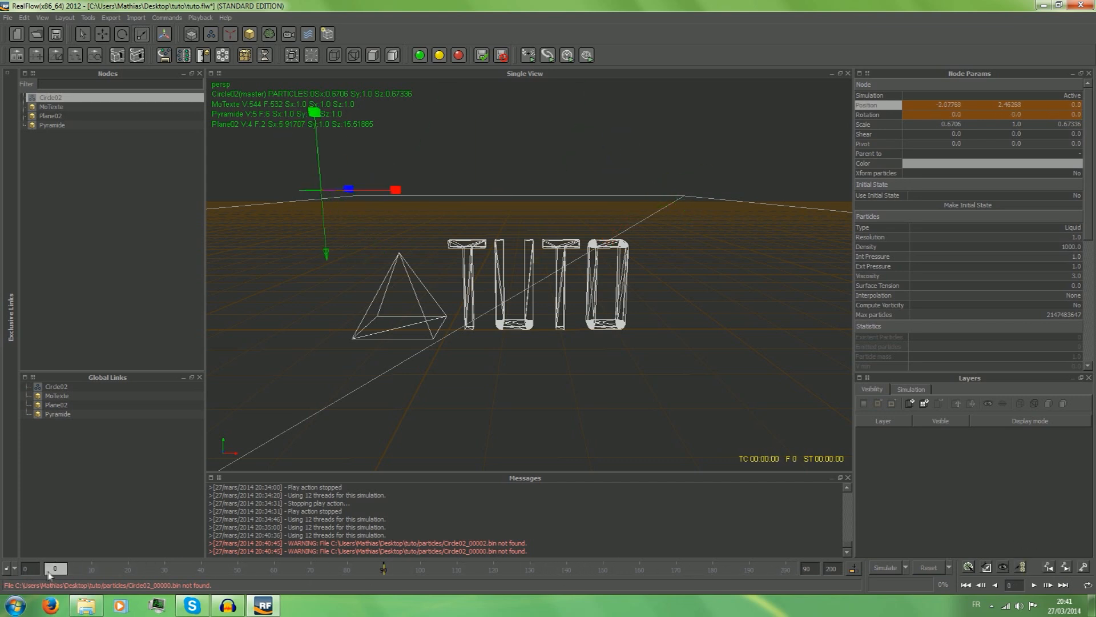
{"action": "double_click", "coordinate": [958, 107]}
{"action": "double_click", "coordinate": [1002, 106]}
{"action": "left_click", "coordinate": [1068, 571]}
{"action": "left_click", "coordinate": [1068, 571]}
{"action": "left_click", "coordinate": [1068, 571]}
At frame 150, set the circle emitter's position to X -2 and Z 0, and try to key it.
{"action": "double_click", "coordinate": [955, 104]}
{"action": "key", "text": "BackSpace"}
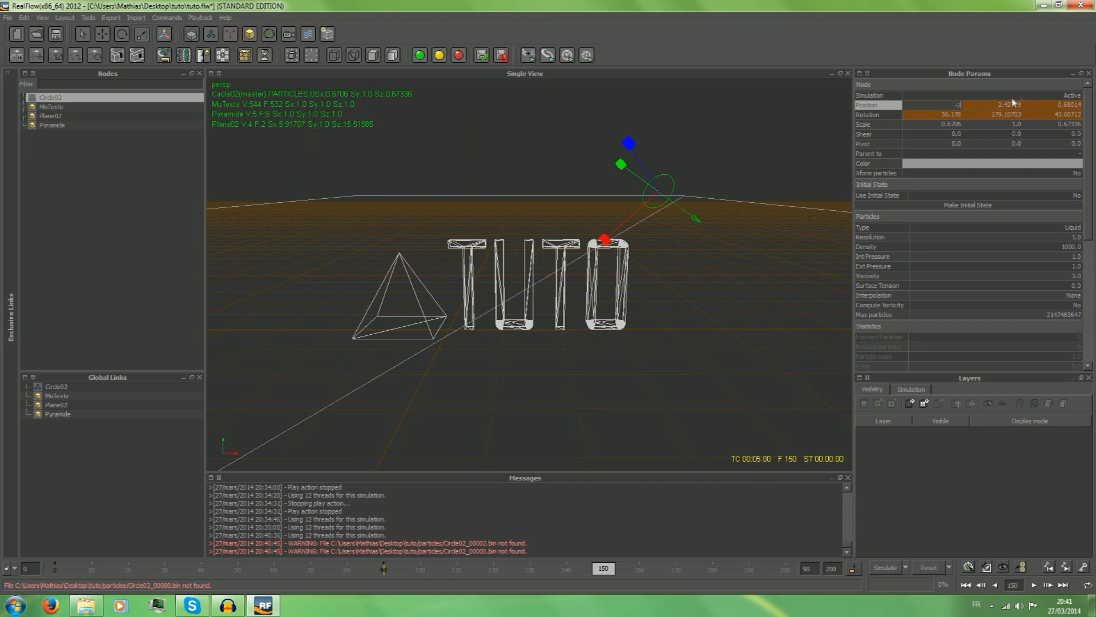
{"action": "type", "text": "-2"}
{"action": "double_click", "coordinate": [1012, 102]}
{"action": "double_click", "coordinate": [1073, 106]}
{"action": "left_click_drag", "start_coordinate": [1080, 106], "coordinate": [1065, 105]}
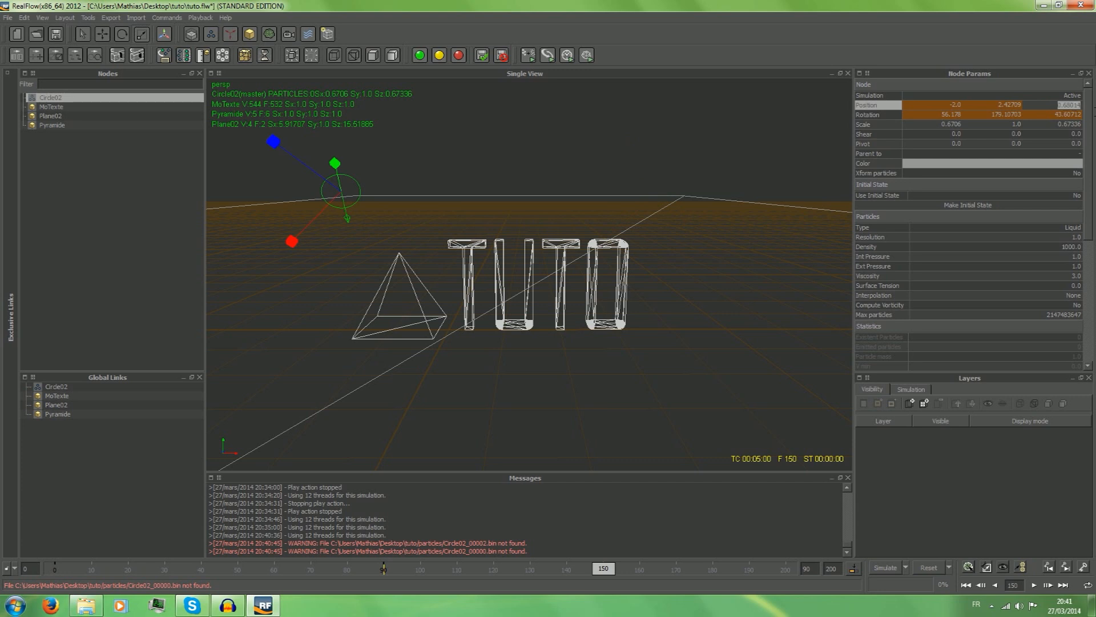
{"action": "type", "text": "0"}
{"action": "key", "text": "Return"}
{"action": "left_click", "coordinate": [1084, 567]}
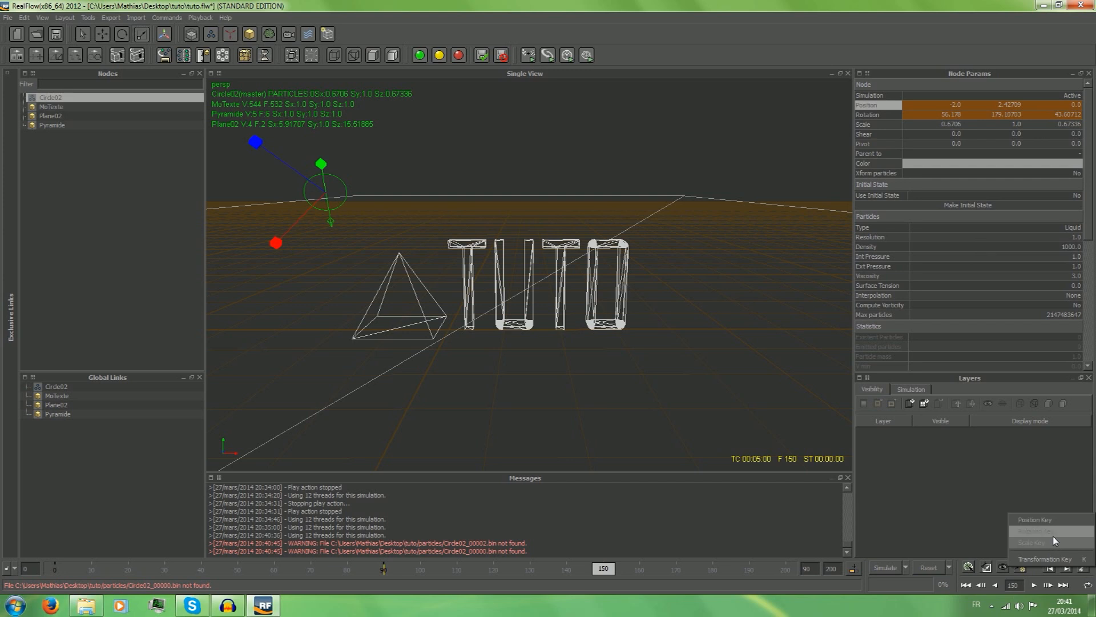
{"action": "left_click", "coordinate": [947, 503]}
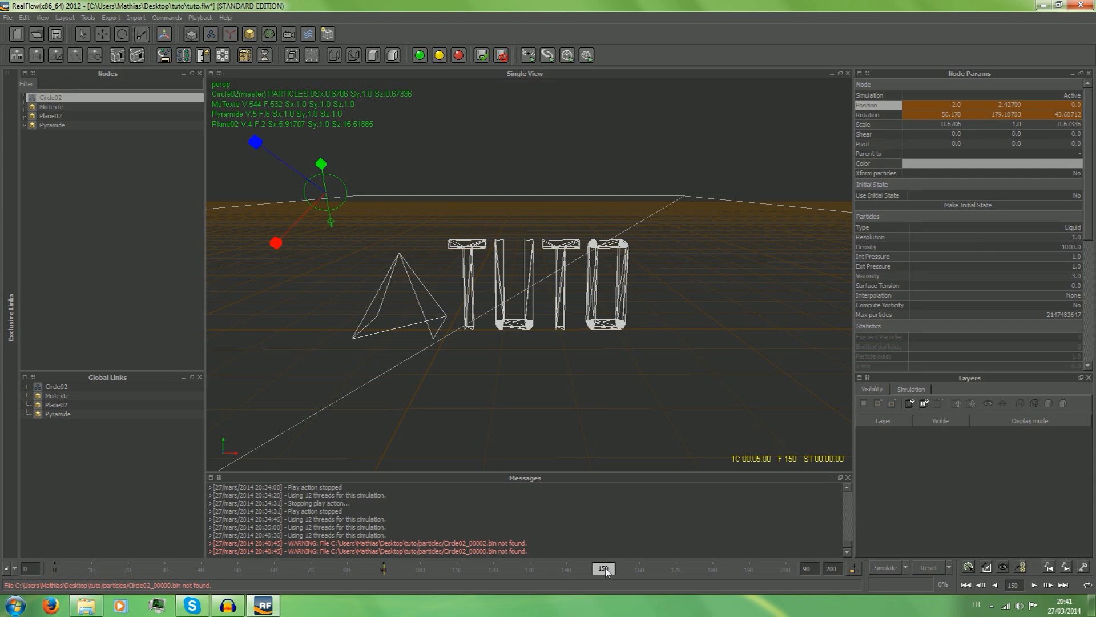
Scrub back to frame 0 and run the liquid simulation, stopping it at frame 196.
{"action": "left_click_drag", "start_coordinate": [606, 569], "coordinate": [111, 569]}
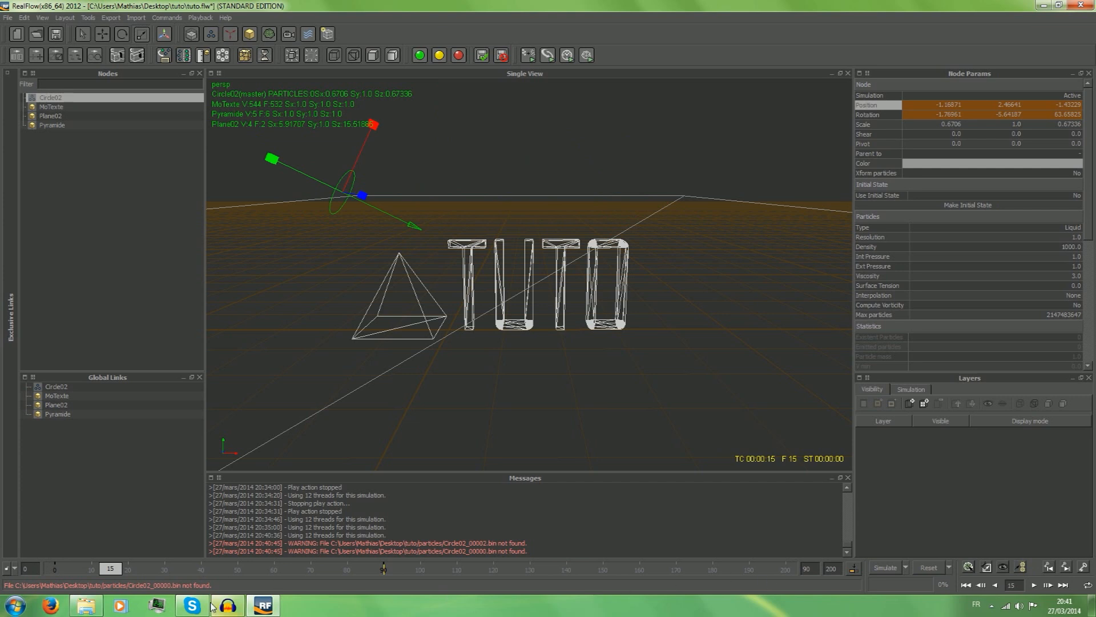
{"action": "left_click_drag", "start_coordinate": [109, 571], "coordinate": [1, 574]}
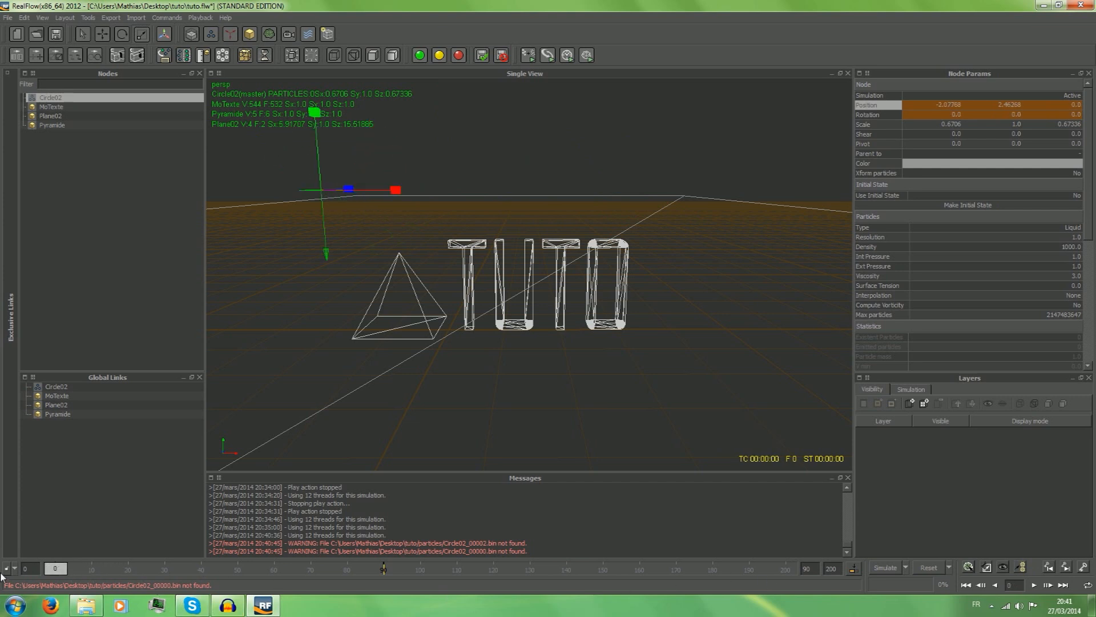
{"action": "left_click", "coordinate": [883, 568]}
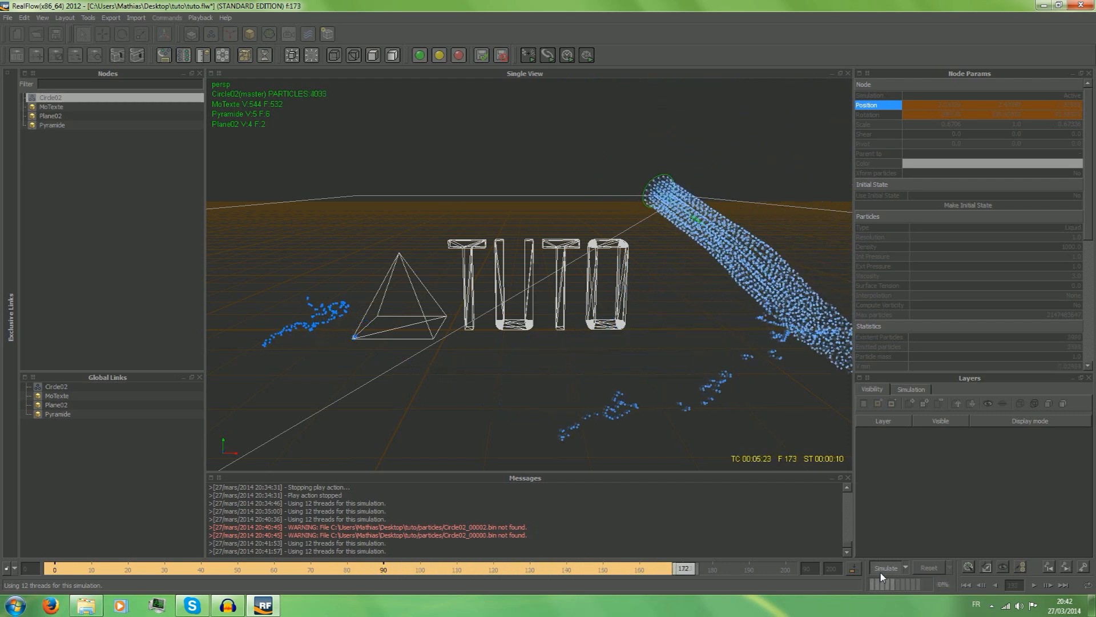
{"action": "left_click", "coordinate": [883, 571]}
Rewind to frame 0, play back the simulated liquid and return to frame 0.
{"action": "left_click_drag", "start_coordinate": [762, 566], "coordinate": [57, 569]}
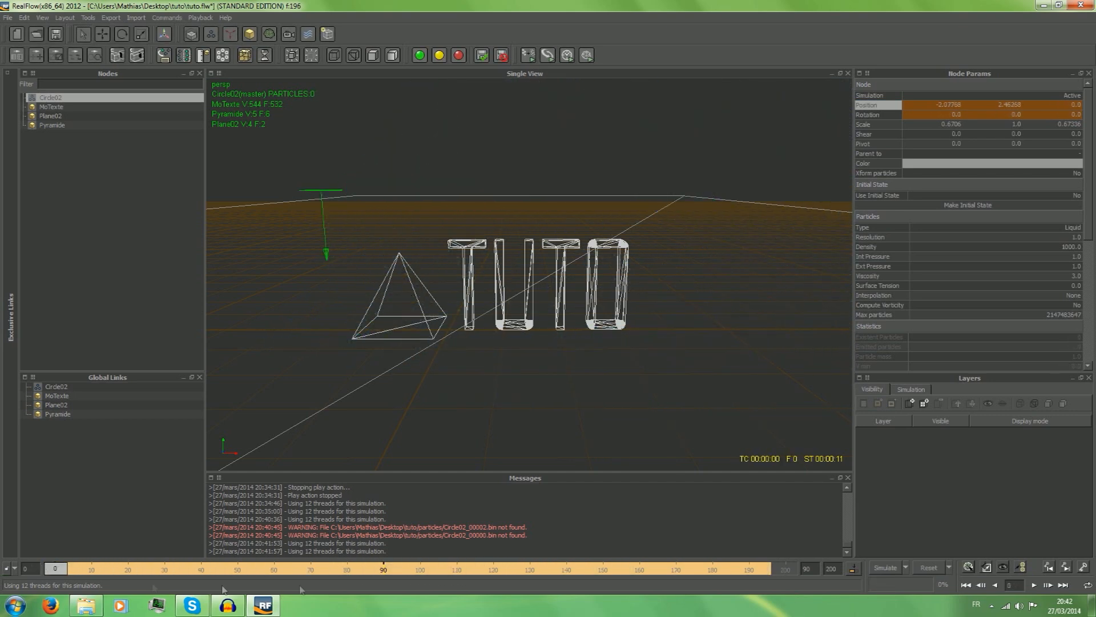
{"action": "left_click", "coordinate": [1034, 585]}
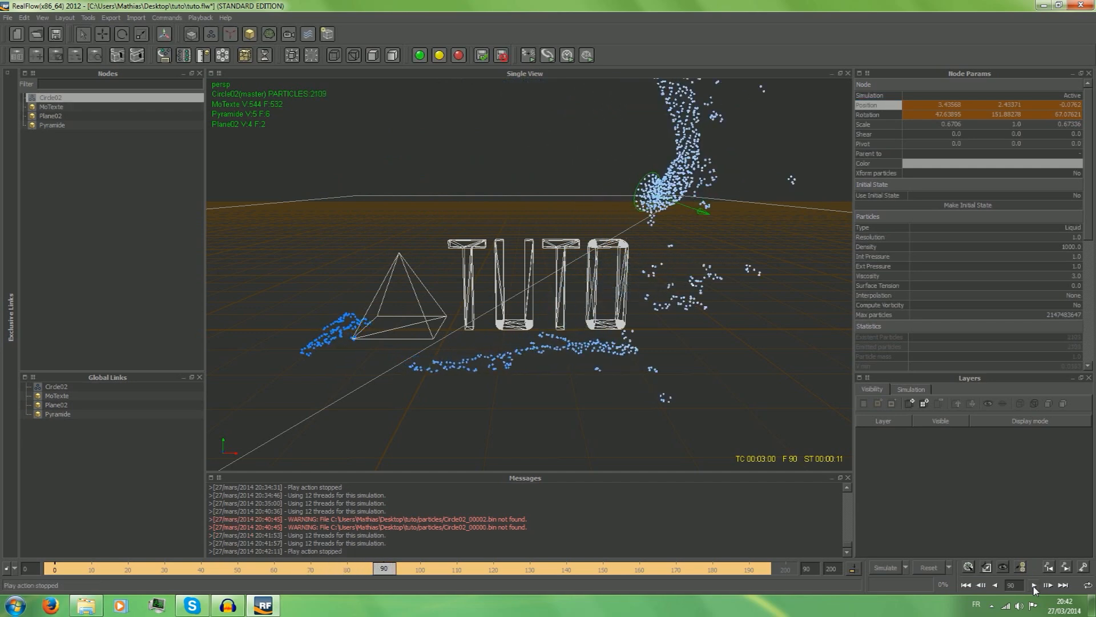
{"action": "left_click_drag", "start_coordinate": [789, 570], "coordinate": [8, 534]}
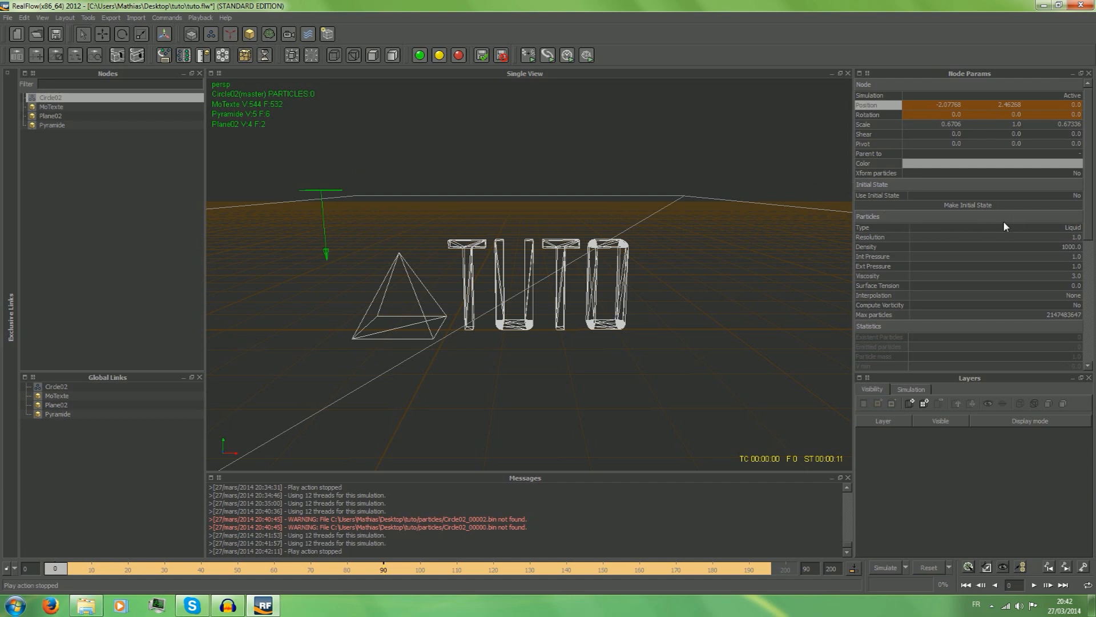
{"action": "left_click_drag", "start_coordinate": [52, 568], "coordinate": [1, 578]}
Add a square emitter and move it above the TUTO text to about X 1.54, Y 3.34, Z 0.
{"action": "left_click", "coordinate": [211, 34]}
{"action": "left_click", "coordinate": [242, 63]}
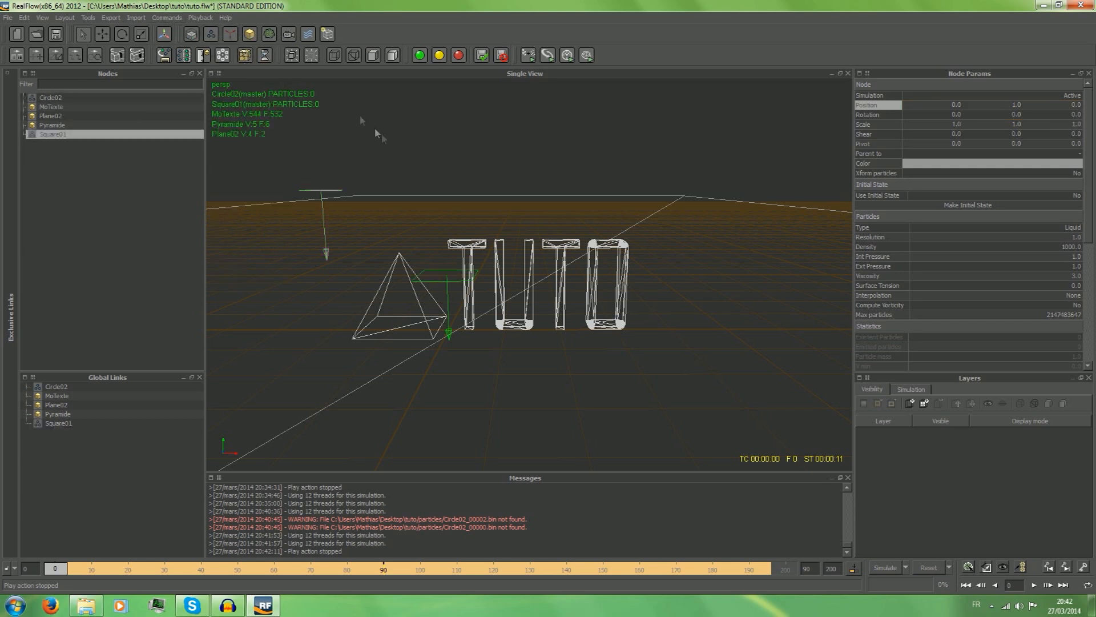
{"action": "key", "text": "w"}
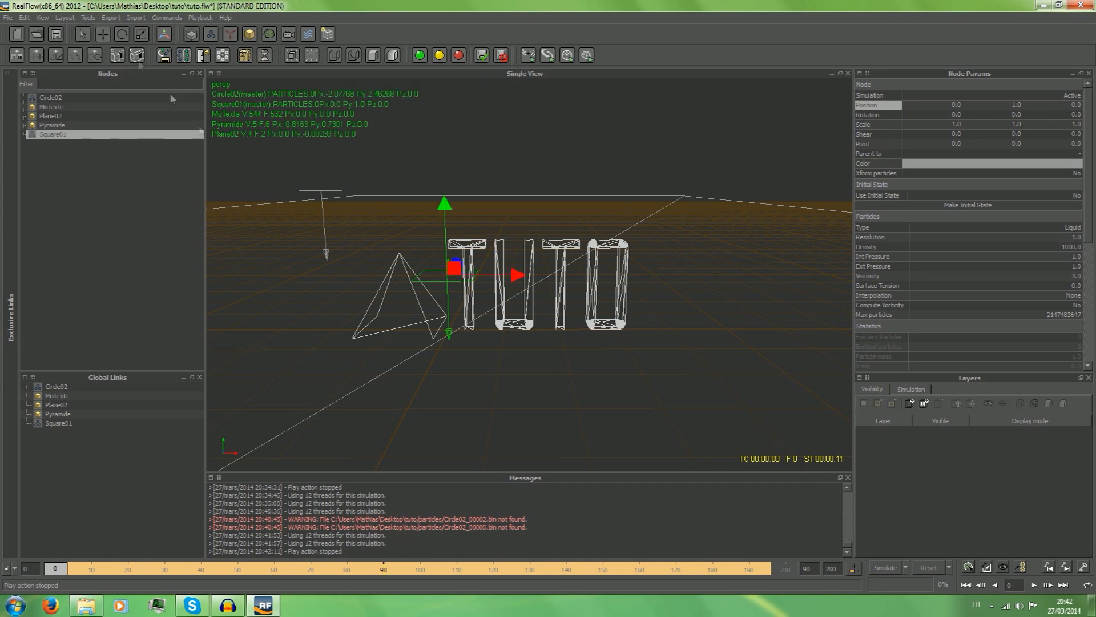
{"action": "left_click_drag", "start_coordinate": [446, 216], "coordinate": [445, 94]}
{"action": "left_click_drag", "start_coordinate": [507, 155], "coordinate": [606, 155]}
{"action": "left_click_drag", "start_coordinate": [535, 112], "coordinate": [529, 93]}
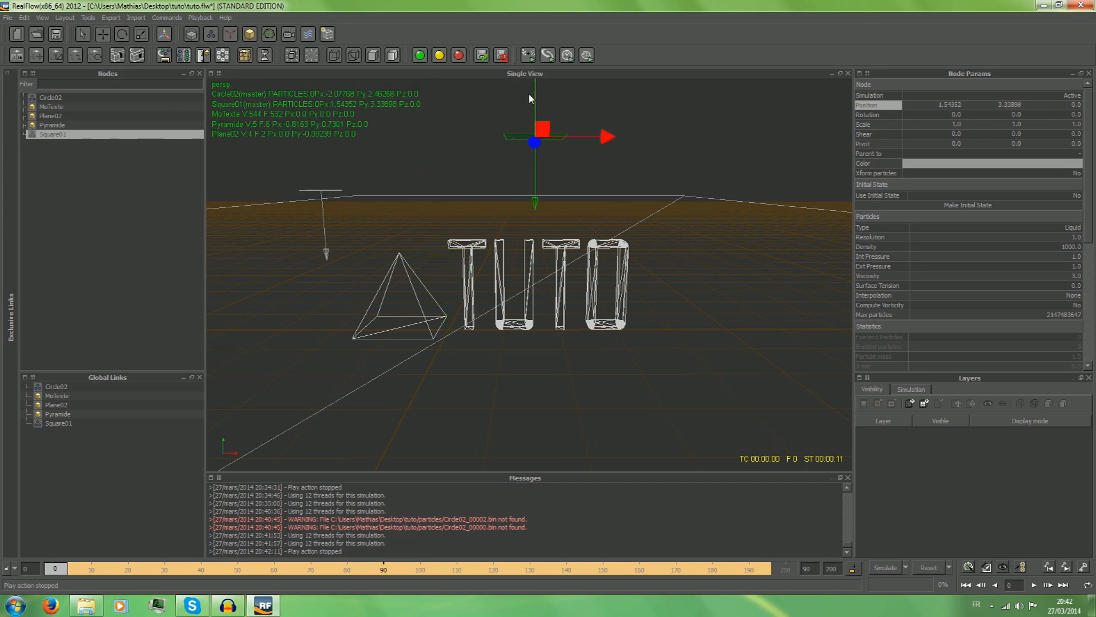
Move the square emitter above the pyramid to about X -0.73, Y 2.76, and widen it along X to a scale of about 1.94.
{"action": "left_click_drag", "start_coordinate": [617, 139], "coordinate": [478, 150]}
{"action": "left_click_drag", "start_coordinate": [398, 102], "coordinate": [400, 137]}
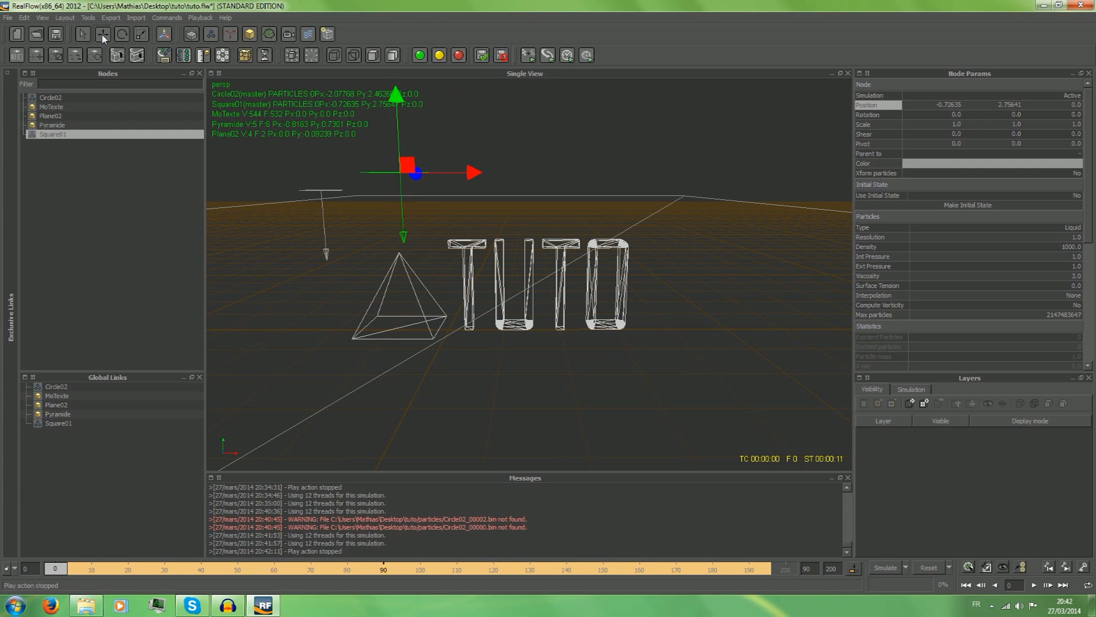
{"action": "left_click", "coordinate": [141, 34]}
{"action": "mouse_move", "coordinate": [472, 172]}
{"action": "left_mouse_down"}
{"action": "mouse_move", "coordinate": [516, 179]}
{"action": "mouse_move", "coordinate": [481, 177]}
{"action": "left_mouse_up"}
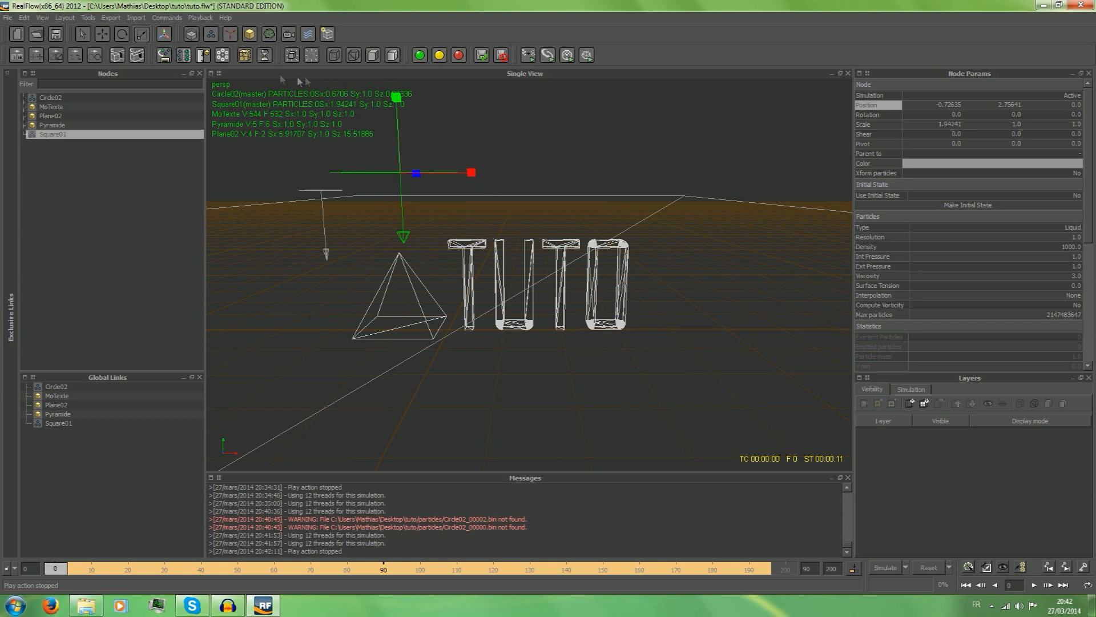
{"action": "left_click", "coordinate": [219, 73]}
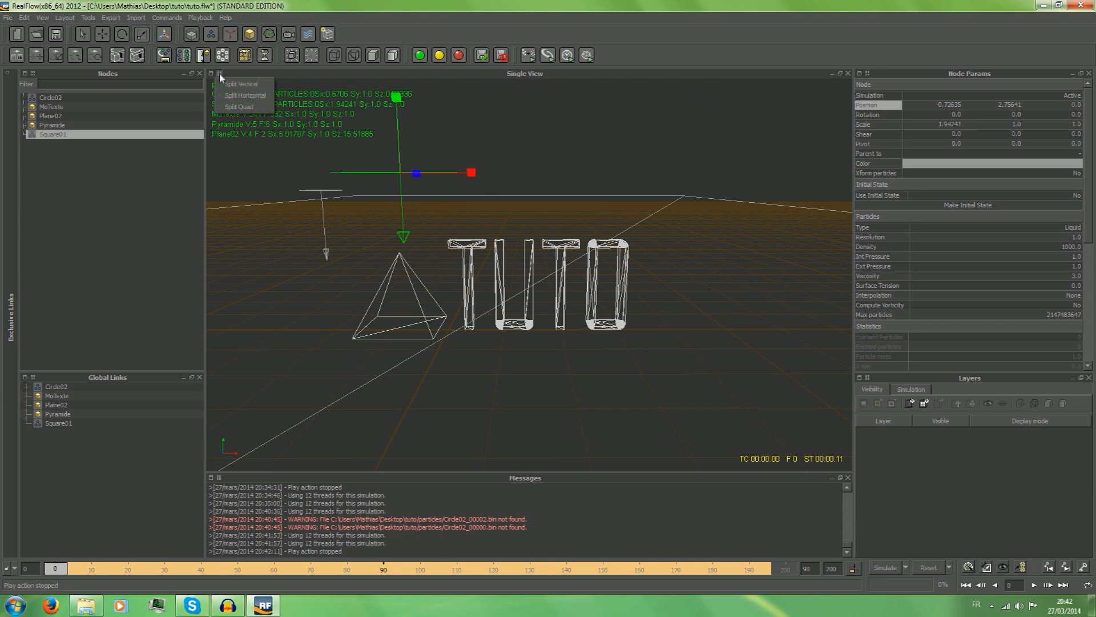
{"action": "left_click", "coordinate": [441, 5]}
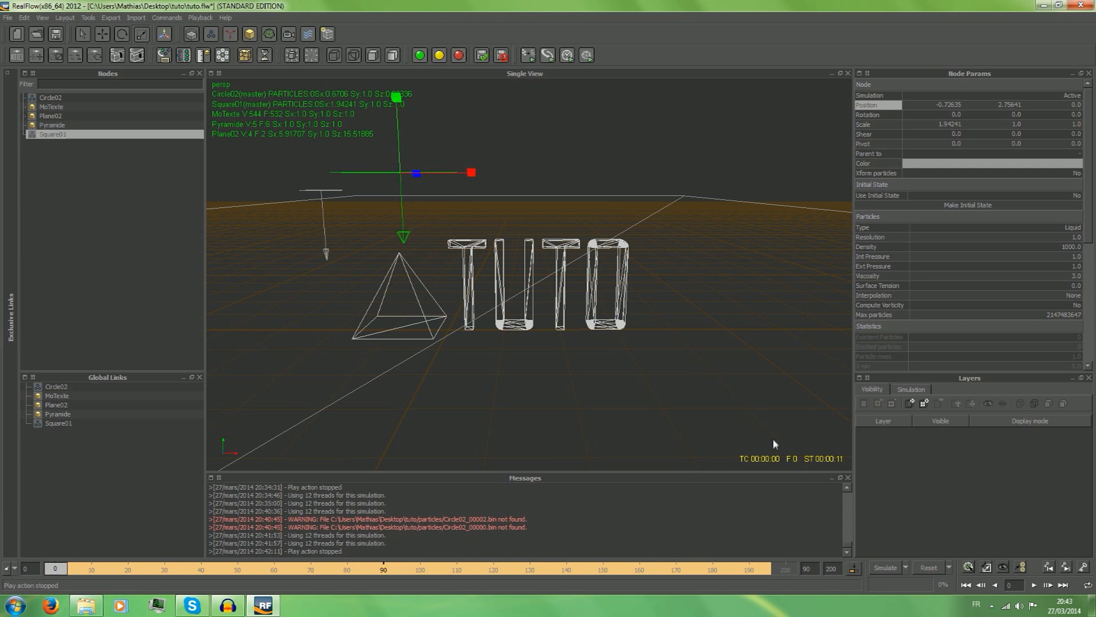
Reduce the square emitter's X scale to about 1.32 and shift it over the pyramid to about X -0.86.
{"action": "left_click_drag", "start_coordinate": [649, 181], "coordinate": [754, 276], "text": "alt"}
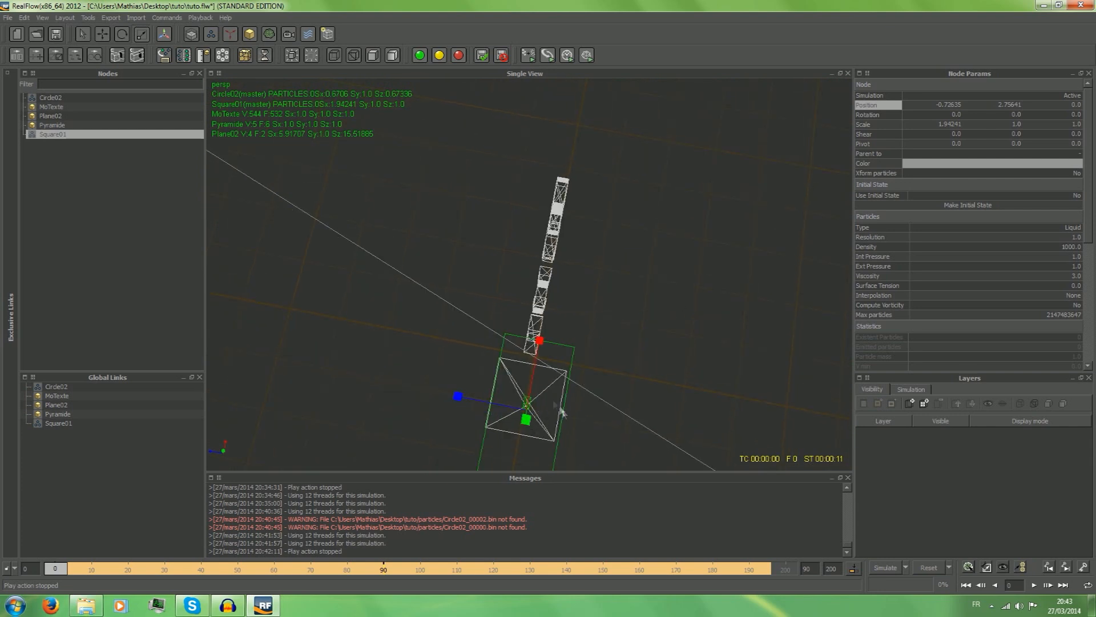
{"action": "left_click_drag", "start_coordinate": [683, 303], "coordinate": [583, 203], "text": "alt"}
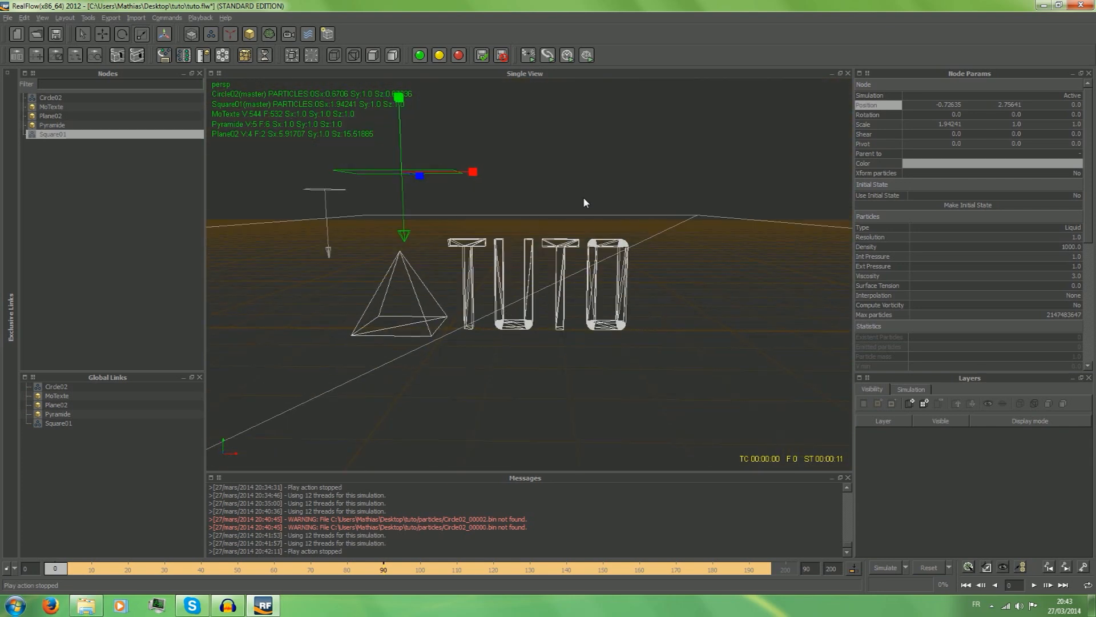
{"action": "left_click_drag", "start_coordinate": [579, 306], "coordinate": [692, 358], "text": "alt"}
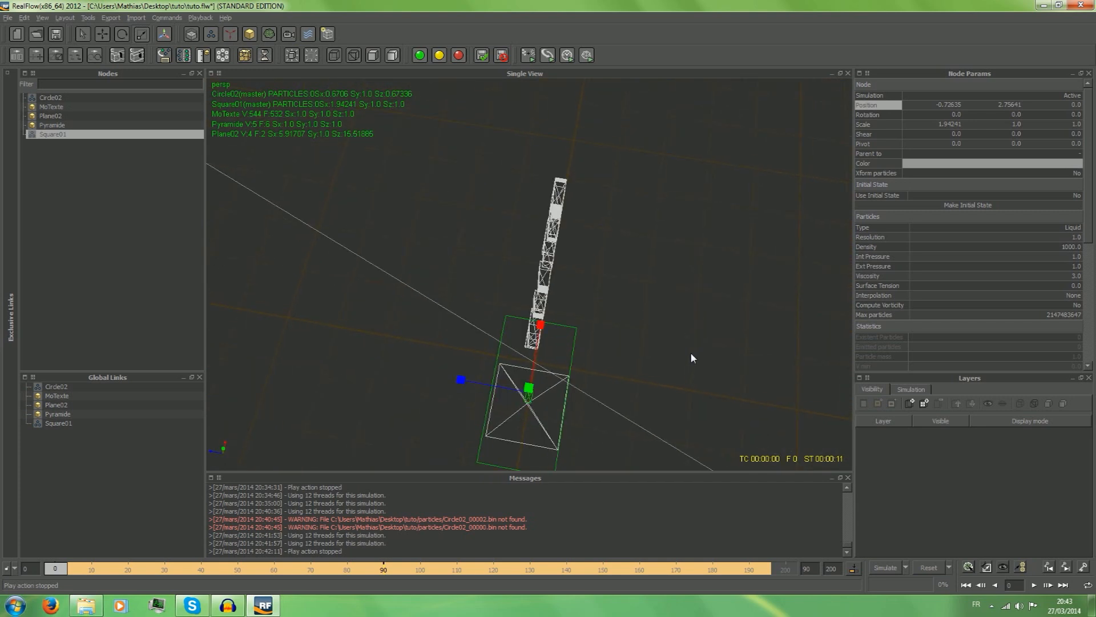
{"action": "left_click", "coordinate": [104, 36]}
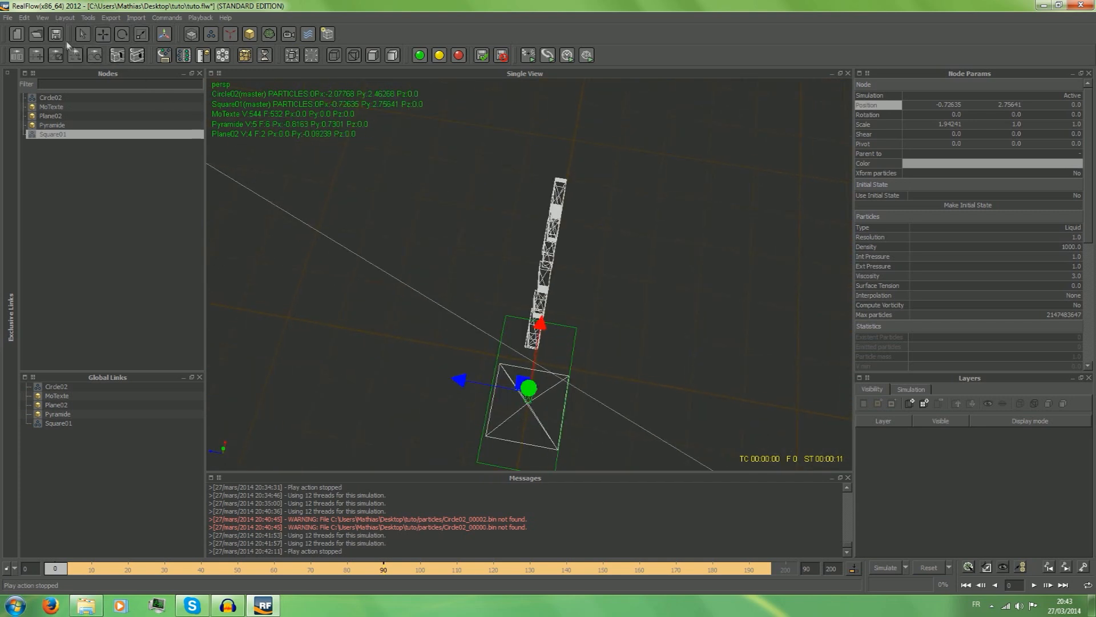
{"action": "left_click", "coordinate": [141, 35]}
{"action": "left_click_drag", "start_coordinate": [541, 334], "coordinate": [430, 298]}
{"action": "key", "text": "w"}
{"action": "left_click_drag", "start_coordinate": [542, 348], "coordinate": [541, 361]}
{"action": "left_click_drag", "start_coordinate": [822, 155], "coordinate": [685, 136], "text": "alt"}
Reset the simulation data and simulate with both emitters, stopping at frame 55.
{"action": "left_click", "coordinate": [884, 567]}
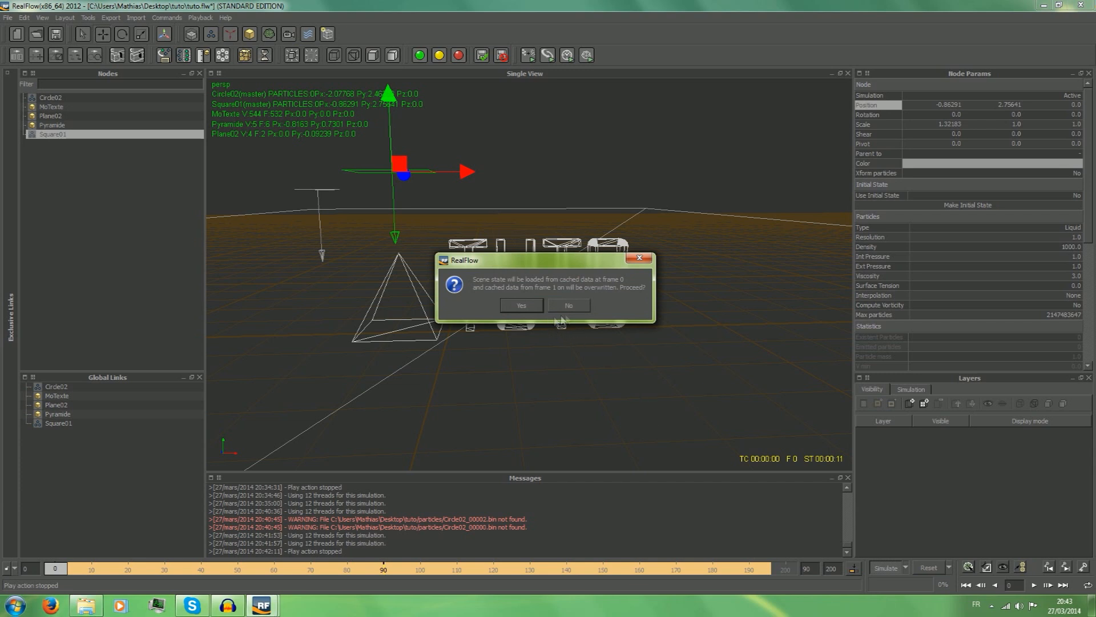
{"action": "left_click", "coordinate": [639, 259]}
{"action": "left_click", "coordinate": [929, 568]}
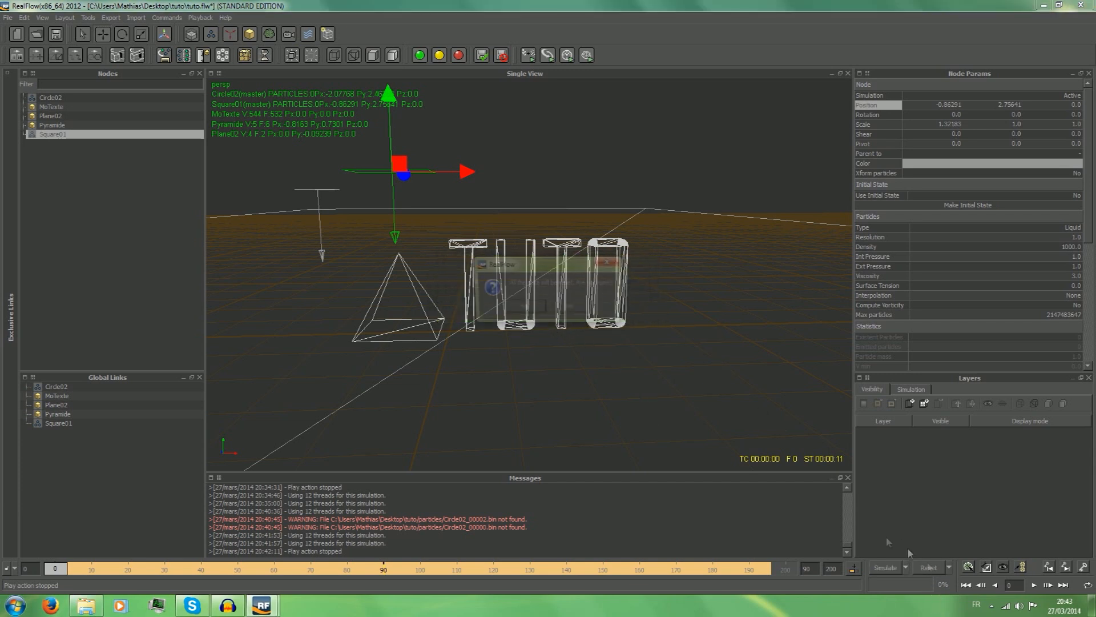
{"action": "left_click", "coordinate": [524, 308]}
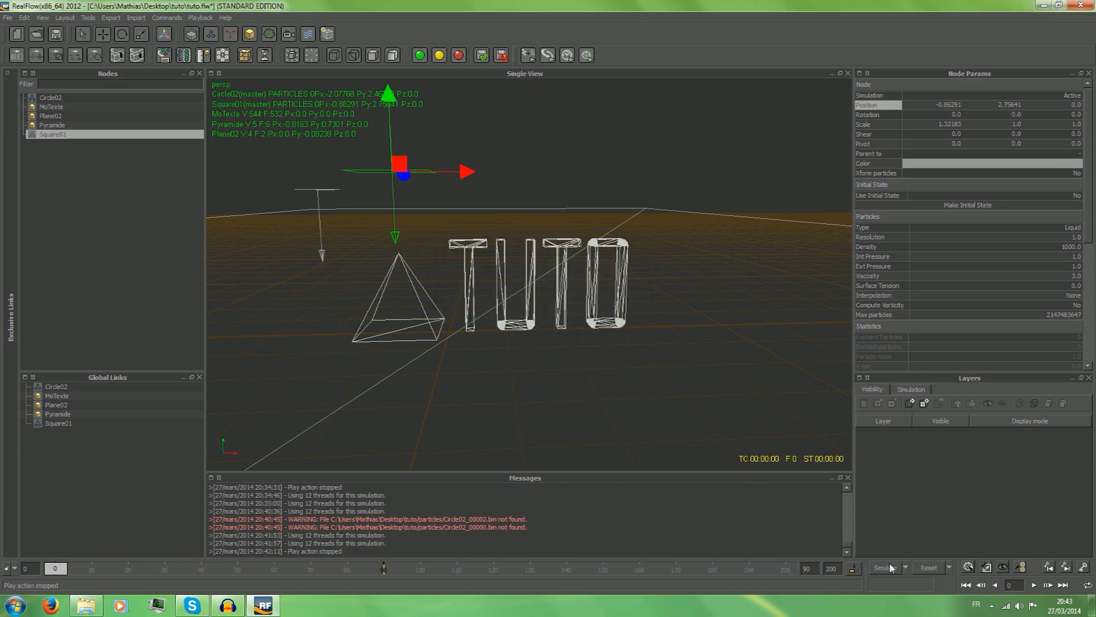
{"action": "left_click", "coordinate": [889, 567]}
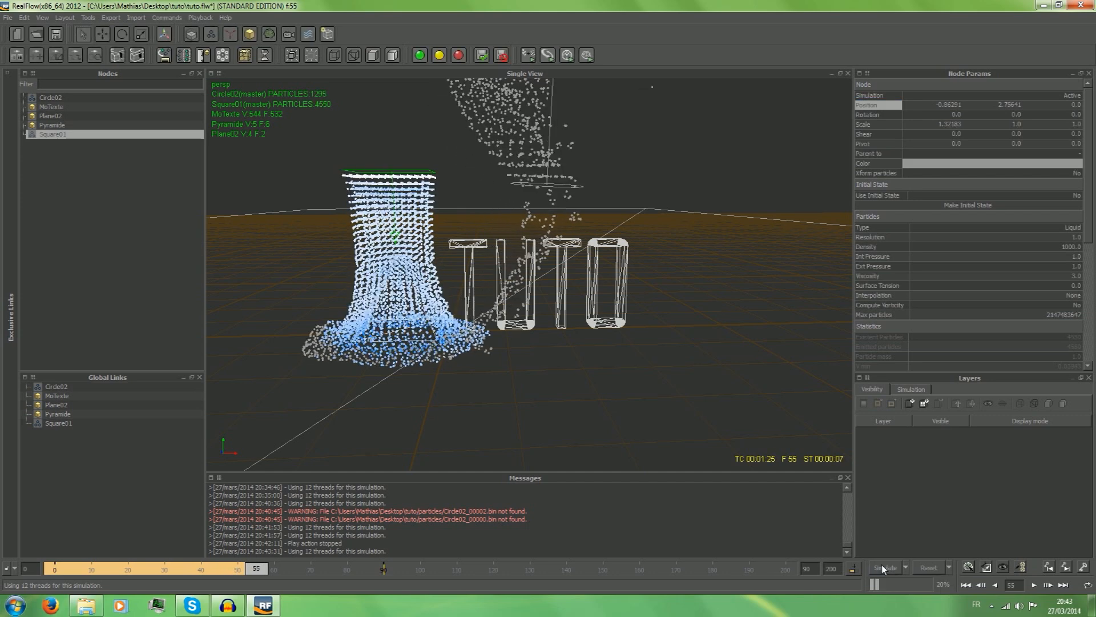
Rewind to frame 0, play back the two-emitter simulation and return to frame 0.
{"action": "left_click_drag", "start_coordinate": [256, 573], "coordinate": [3, 564]}
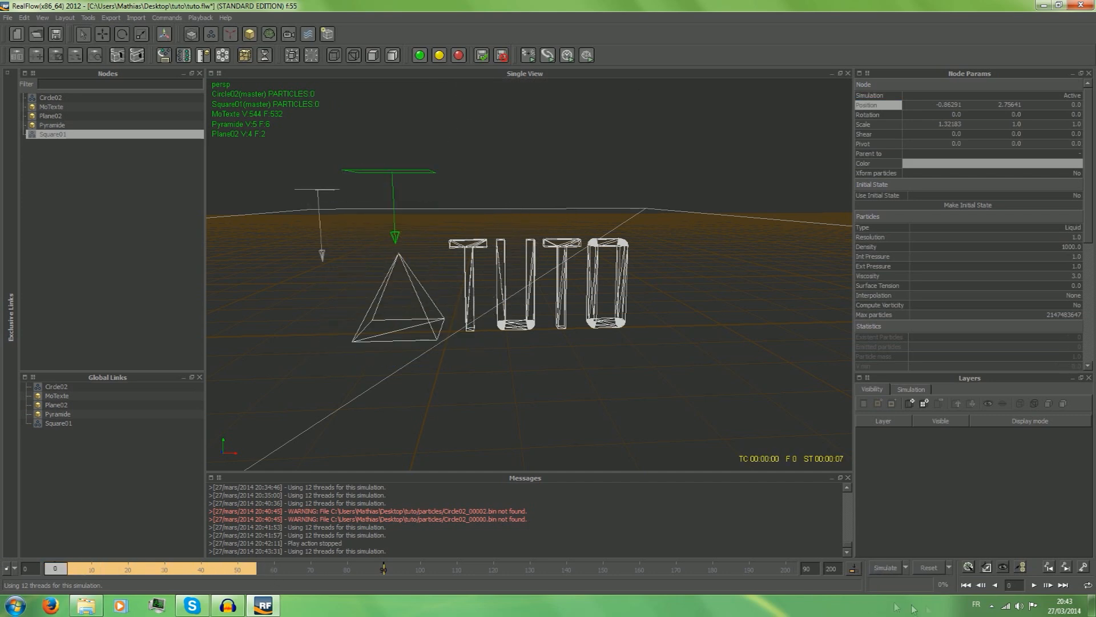
{"action": "left_click", "coordinate": [1034, 586]}
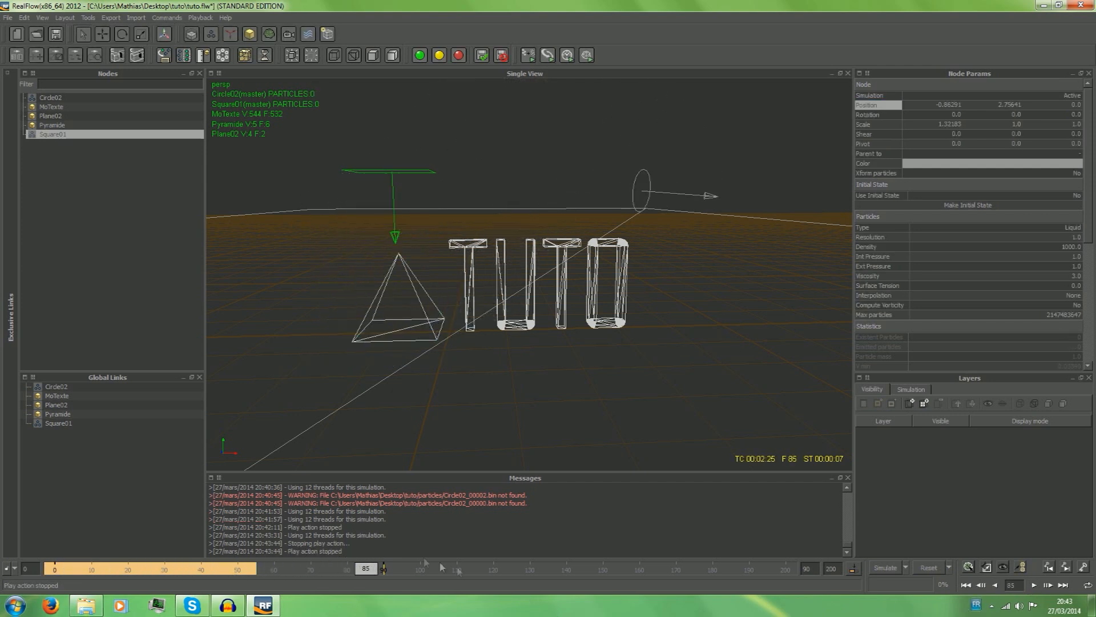
{"action": "left_click_drag", "start_coordinate": [366, 568], "coordinate": [3, 565]}
Delete the circle emitter Circle02 from the scene.
{"action": "left_click", "coordinate": [49, 98]}
{"action": "right_click", "coordinate": [48, 99]}
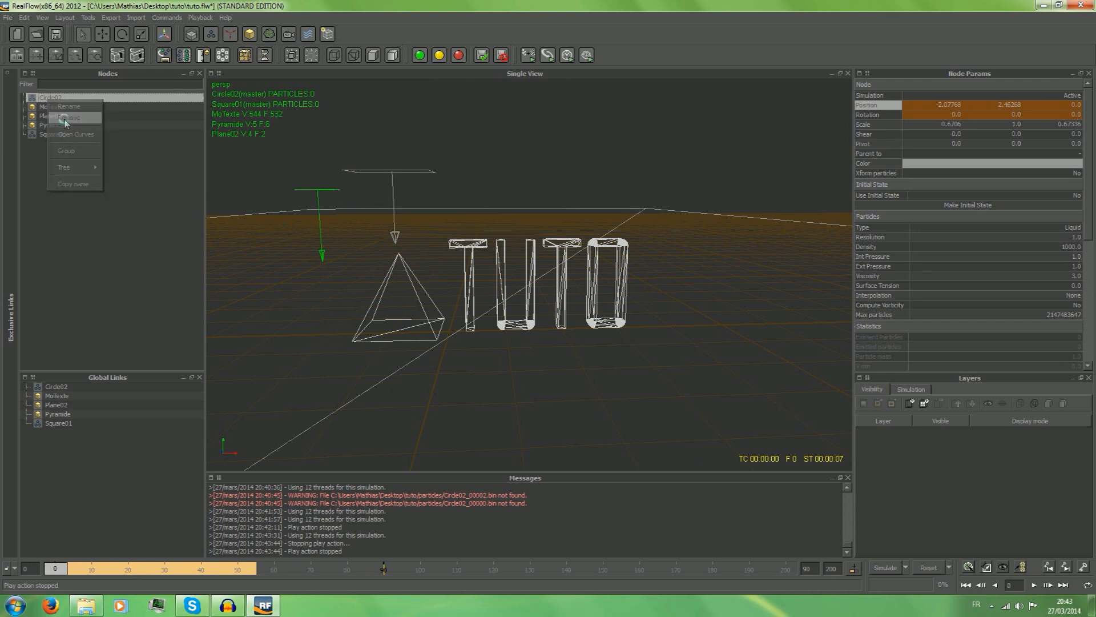
{"action": "left_click", "coordinate": [68, 119]}
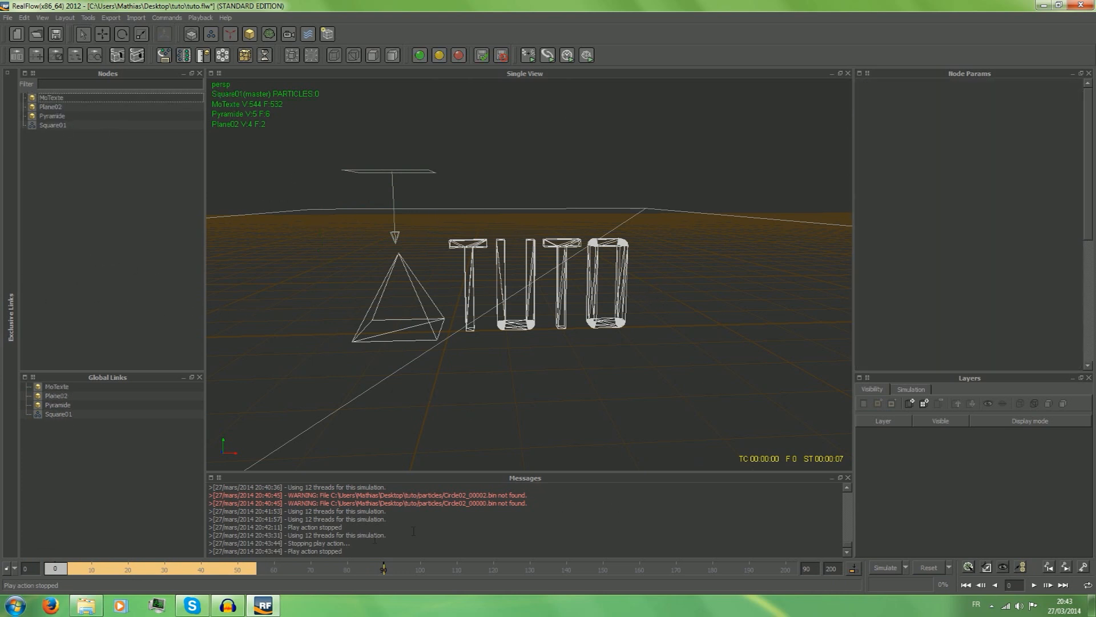
Reset the simulation data and simulate with only the square emitter, stopping at frame 97.
{"action": "left_click", "coordinate": [932, 570]}
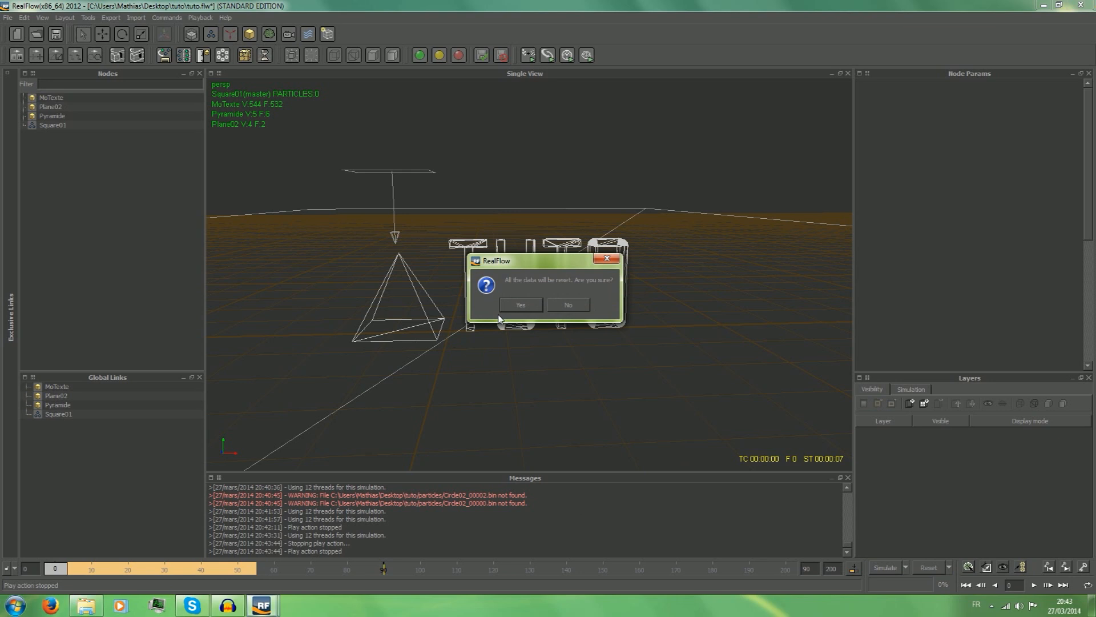
{"action": "left_click", "coordinate": [519, 306]}
{"action": "left_click", "coordinate": [890, 567]}
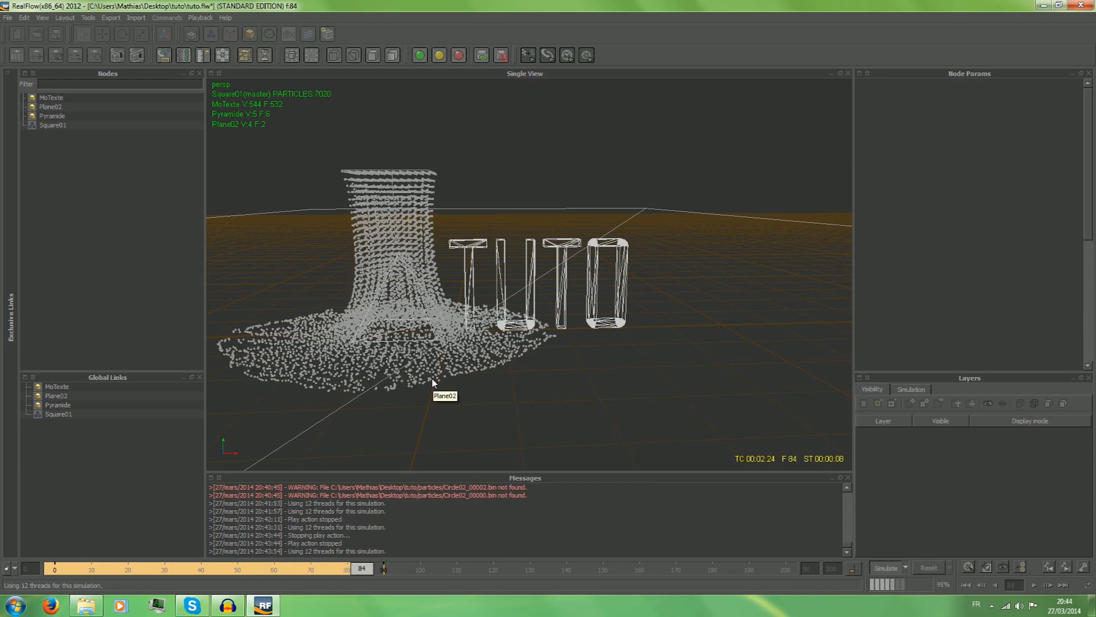
{"action": "left_click", "coordinate": [885, 567]}
Scrub to frame 88 and add a key for the square emitter's position.
{"action": "mouse_move", "coordinate": [406, 569]}
{"action": "left_mouse_down"}
{"action": "mouse_move", "coordinate": [335, 570]}
{"action": "mouse_move", "coordinate": [386, 574]}
{"action": "left_mouse_up"}
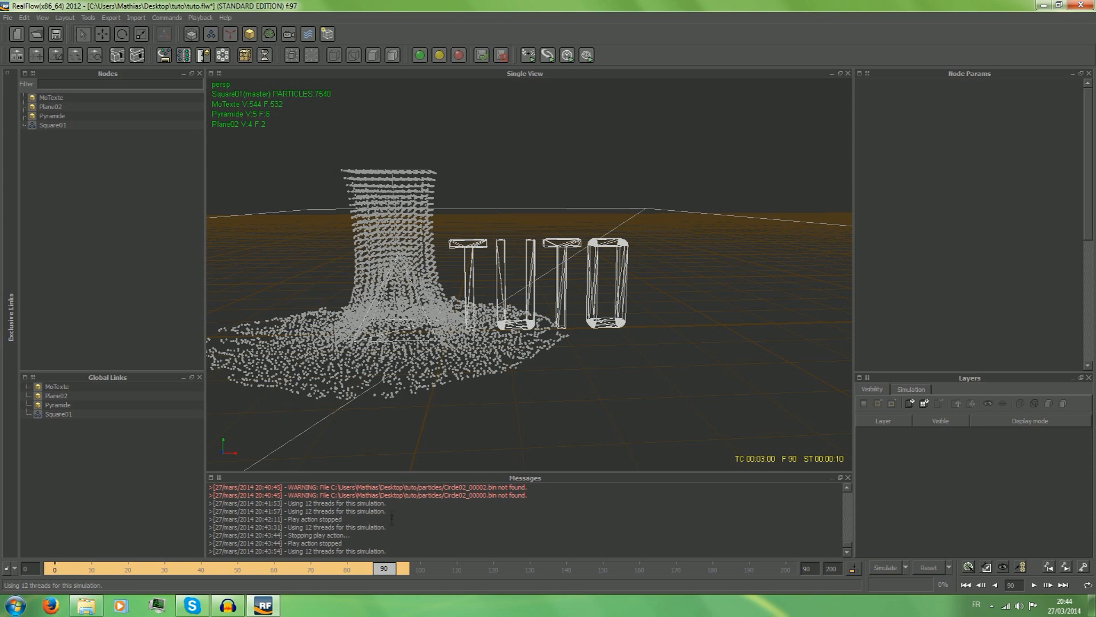
{"action": "left_click_drag", "start_coordinate": [382, 571], "coordinate": [380, 575]}
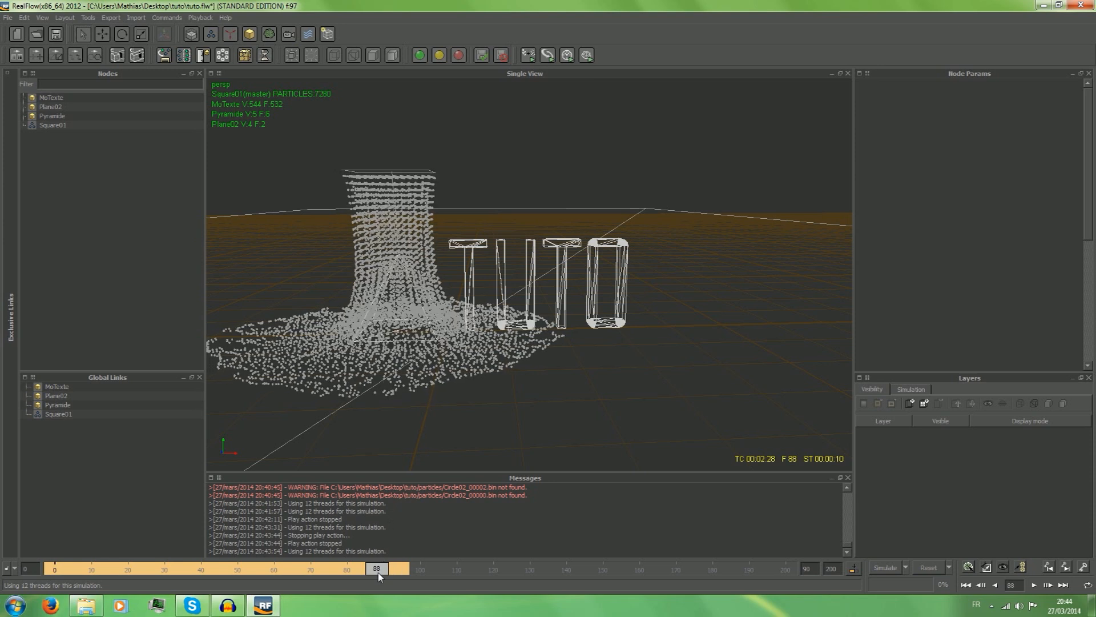
{"action": "left_click", "coordinate": [56, 126]}
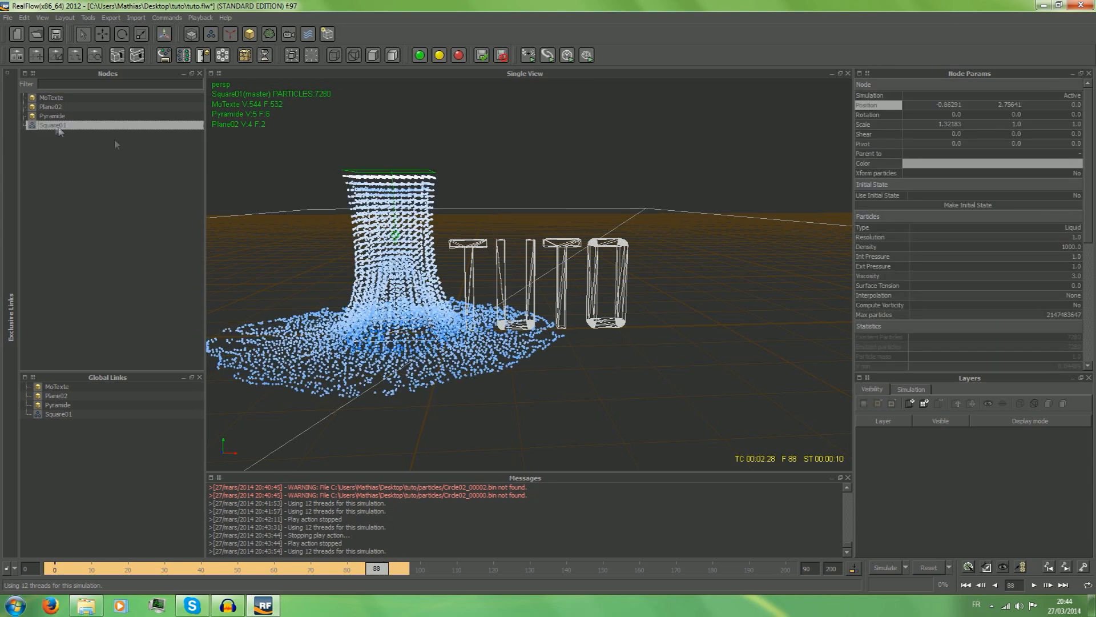
{"action": "right_click", "coordinate": [879, 107]}
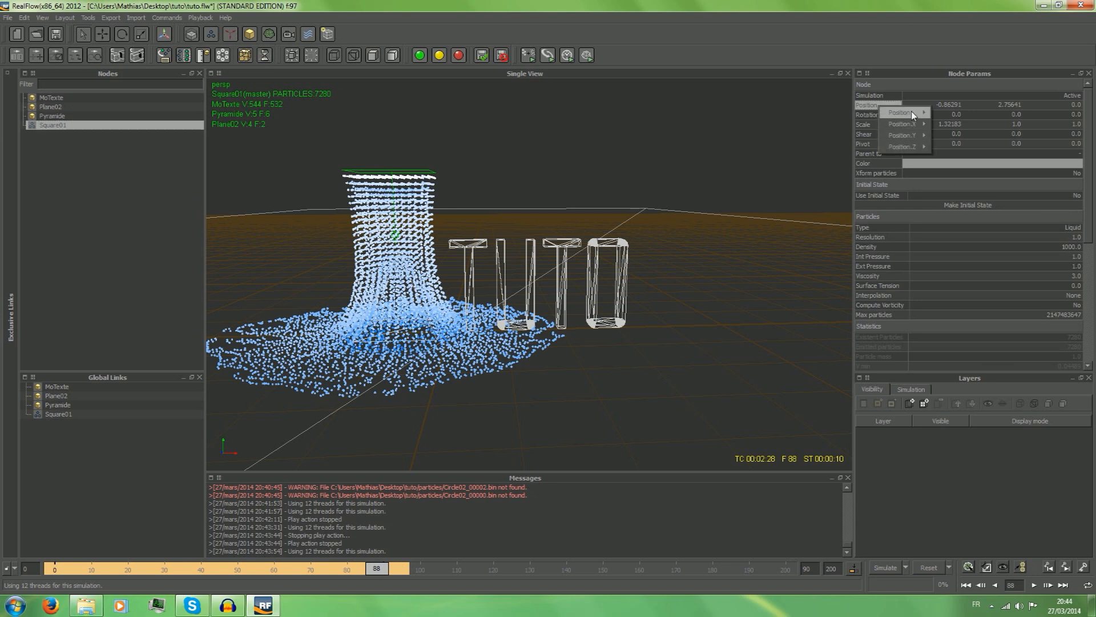
{"action": "mouse_move", "coordinate": [914, 113]}
{"action": "left_click", "coordinate": [958, 125]}
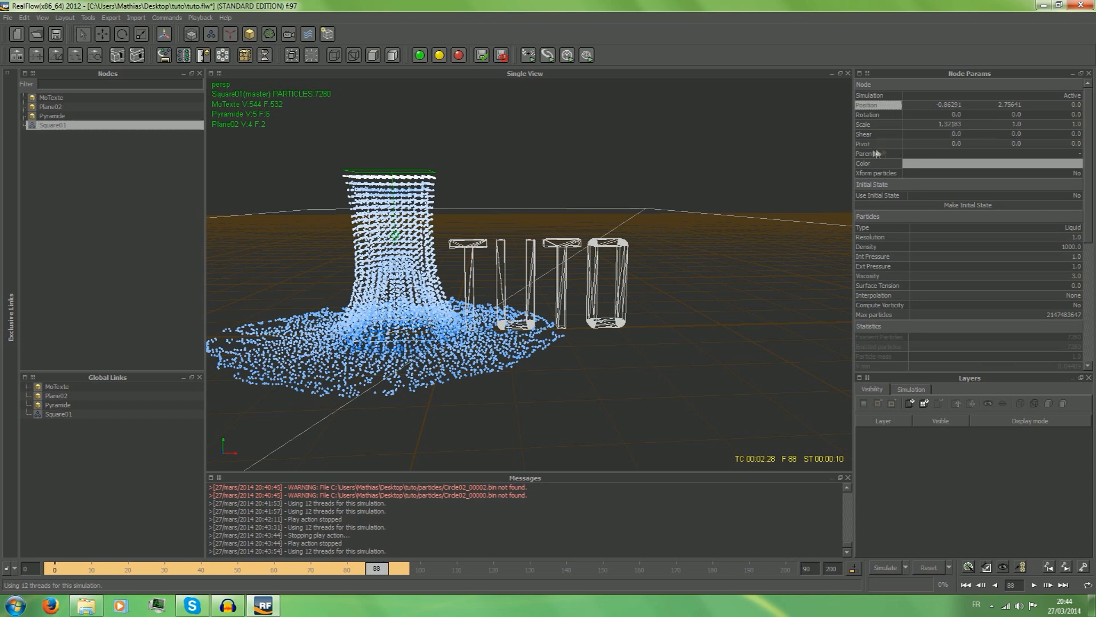
{"action": "right_click", "coordinate": [875, 107]}
{"action": "mouse_move", "coordinate": [905, 112]}
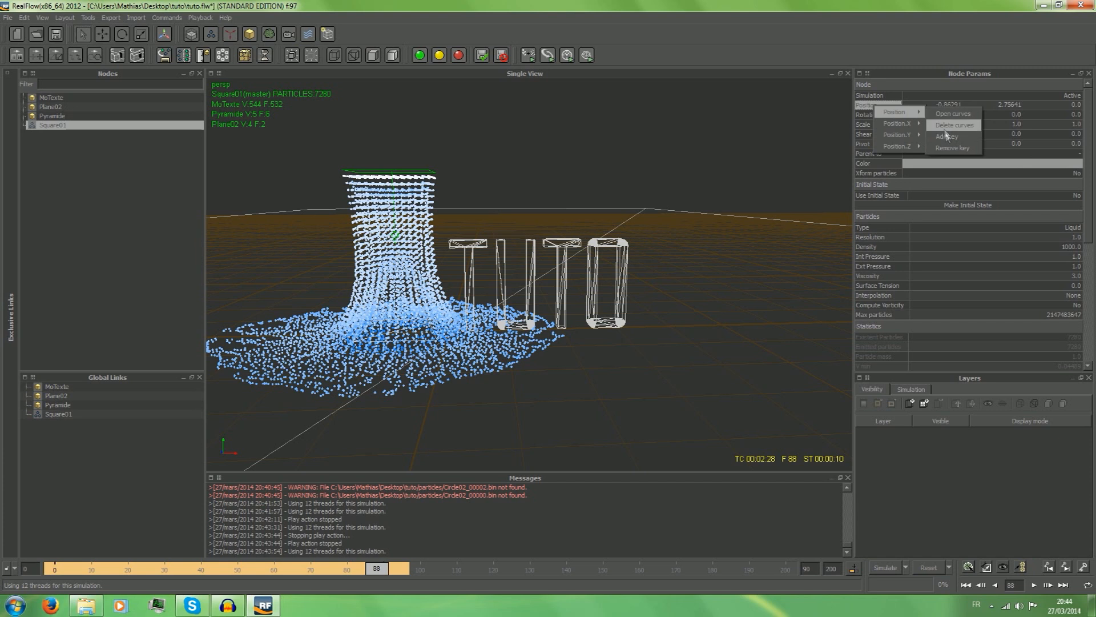
{"action": "left_click", "coordinate": [947, 140]}
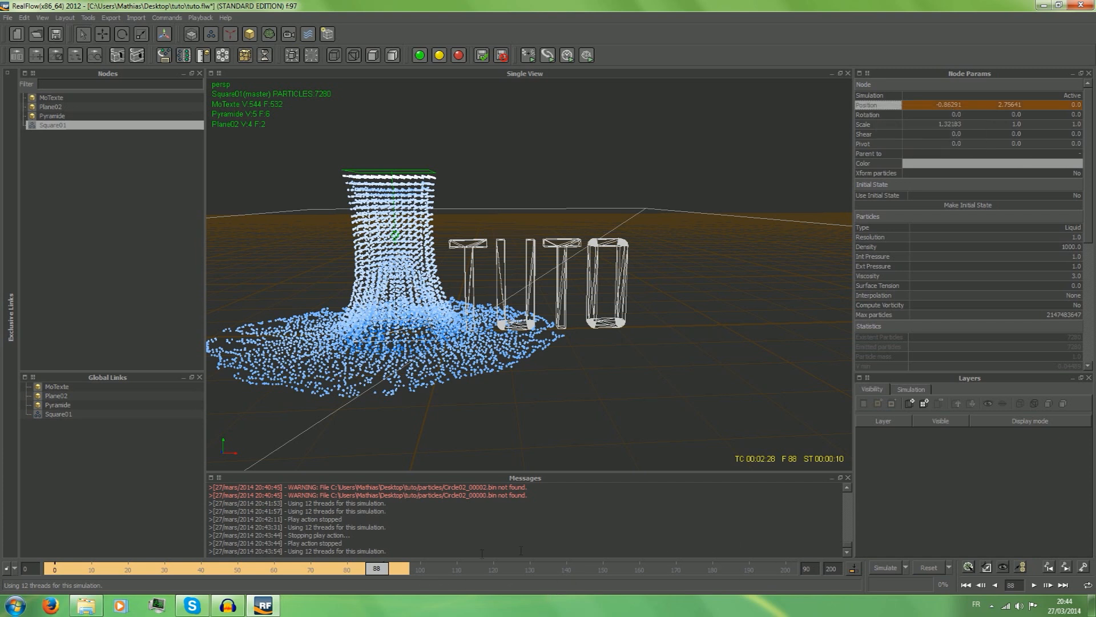
Key the square emitter's rotation along with its position at frame 88.
{"action": "left_click", "coordinate": [1078, 567]}
{"action": "left_click", "coordinate": [1050, 532]}
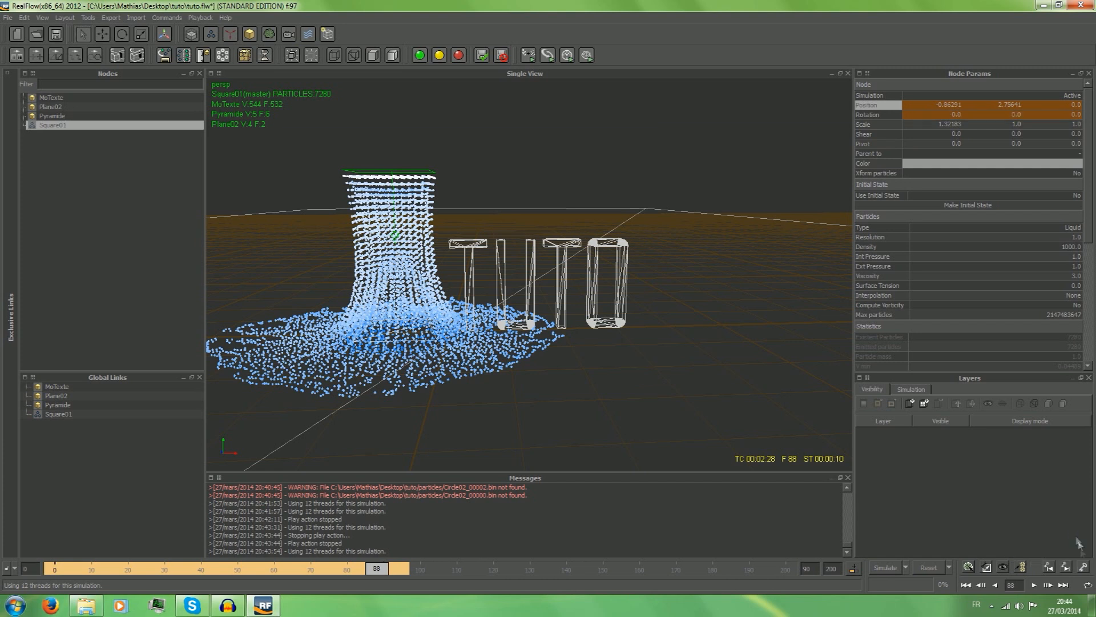
{"action": "left_click", "coordinate": [1078, 567]}
{"action": "left_click", "coordinate": [1064, 521]}
At frame 90, move the square emitter along X out of view to about X -8.11.
{"action": "left_click_drag", "start_coordinate": [374, 573], "coordinate": [388, 573]}
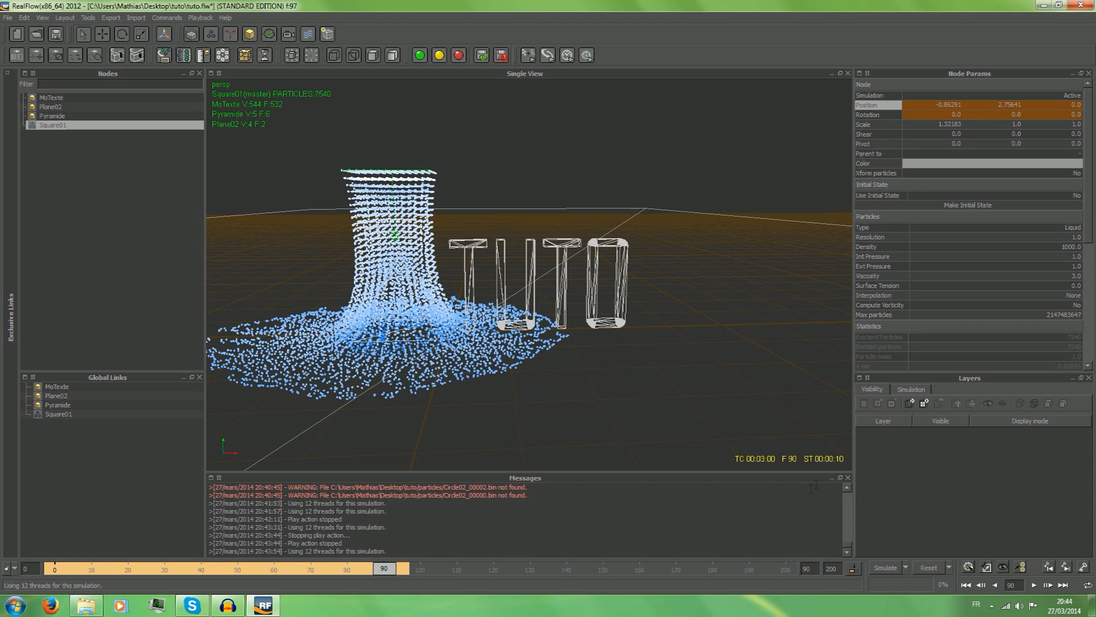
{"action": "left_click", "coordinate": [103, 33]}
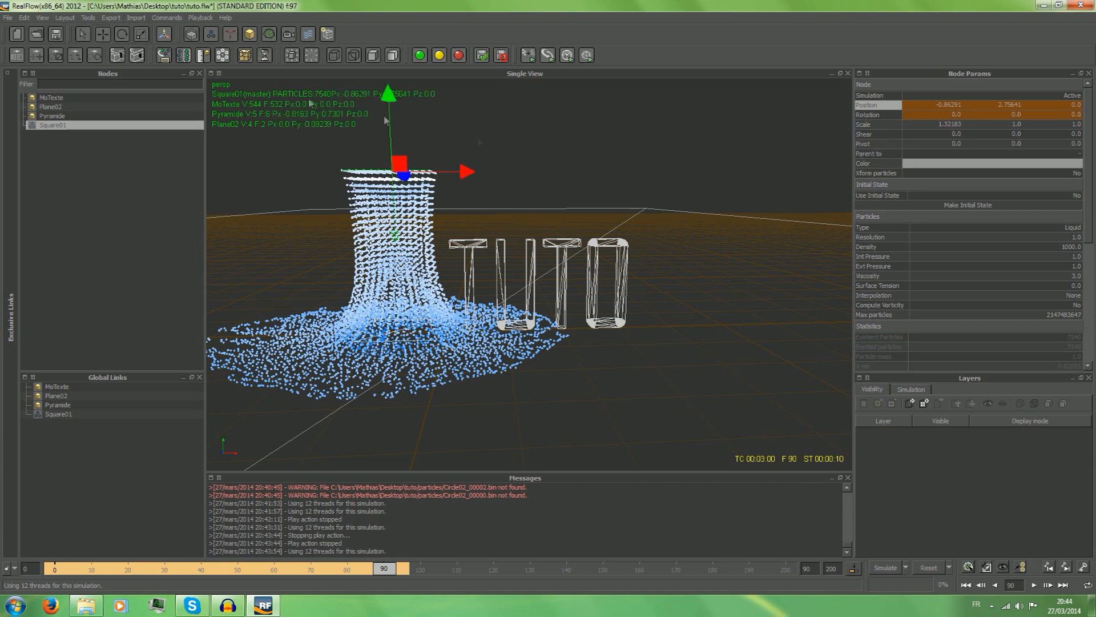
{"action": "left_click_drag", "start_coordinate": [468, 172], "coordinate": [2, 168]}
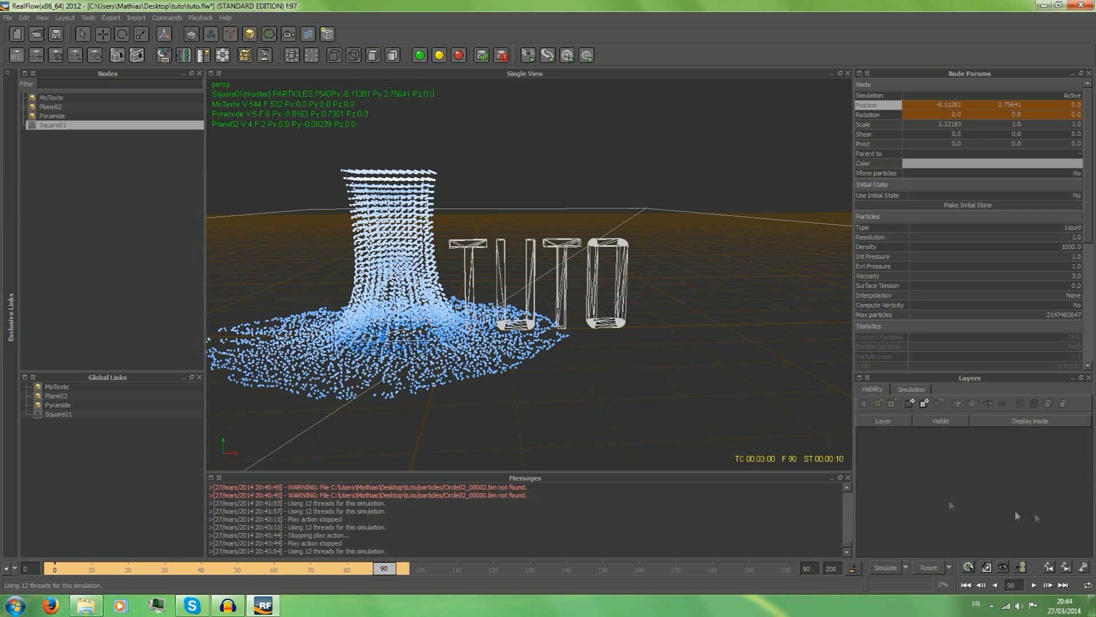
Scrub back to frame 2, reset the simulation data and rerun the simulation with the keyframed square emitter.
{"action": "left_click_drag", "start_coordinate": [382, 570], "coordinate": [63, 569]}
{"action": "left_click", "coordinate": [931, 568]}
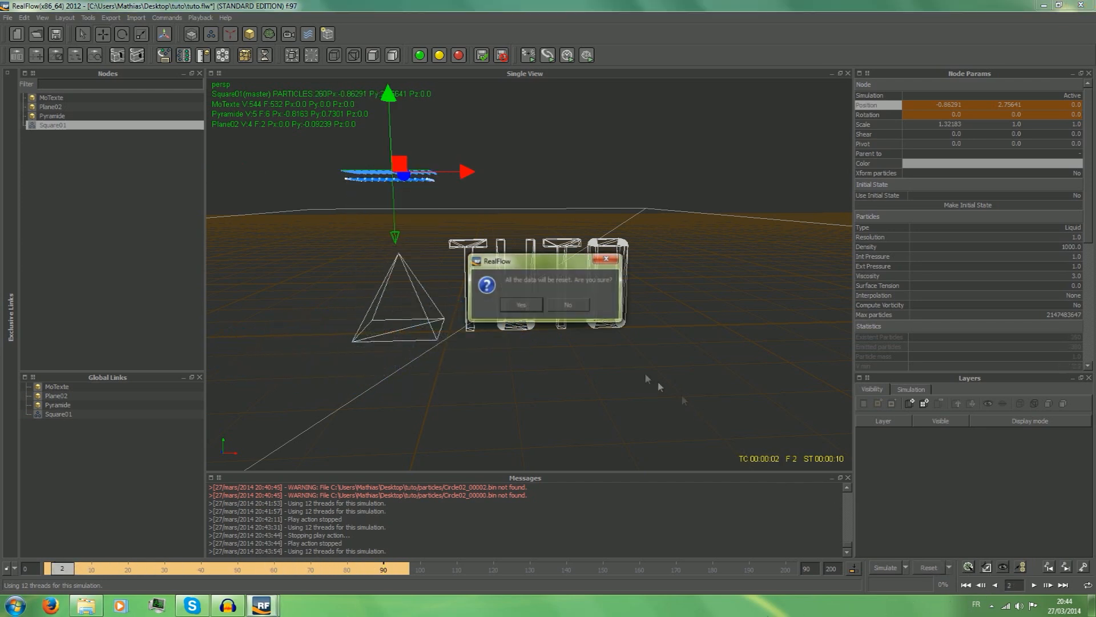
{"action": "left_click", "coordinate": [526, 302]}
{"action": "left_click", "coordinate": [884, 567]}
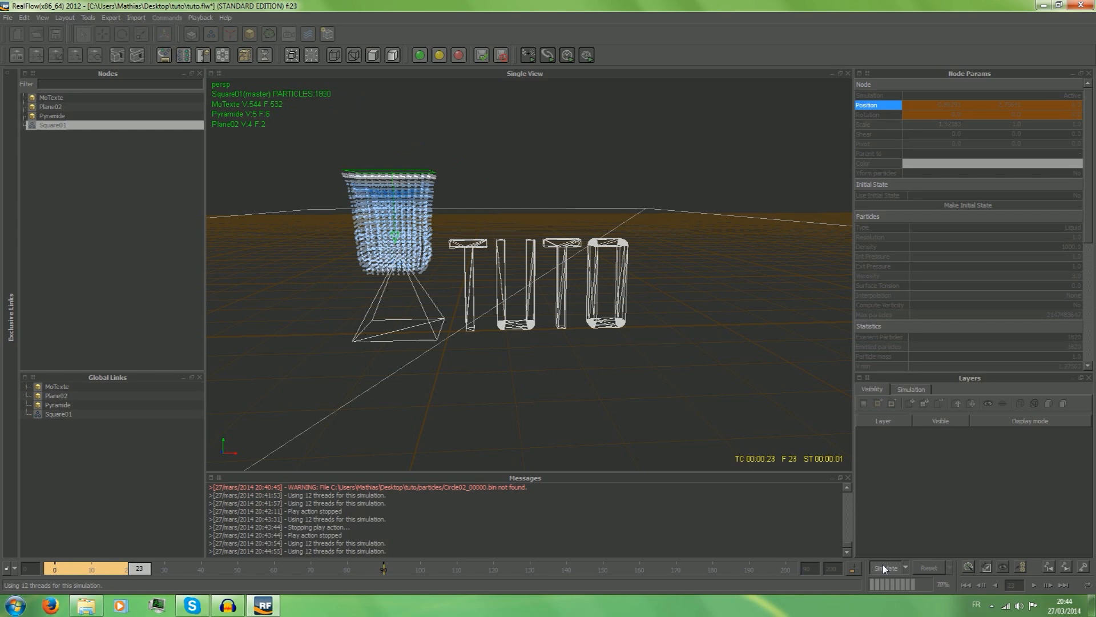
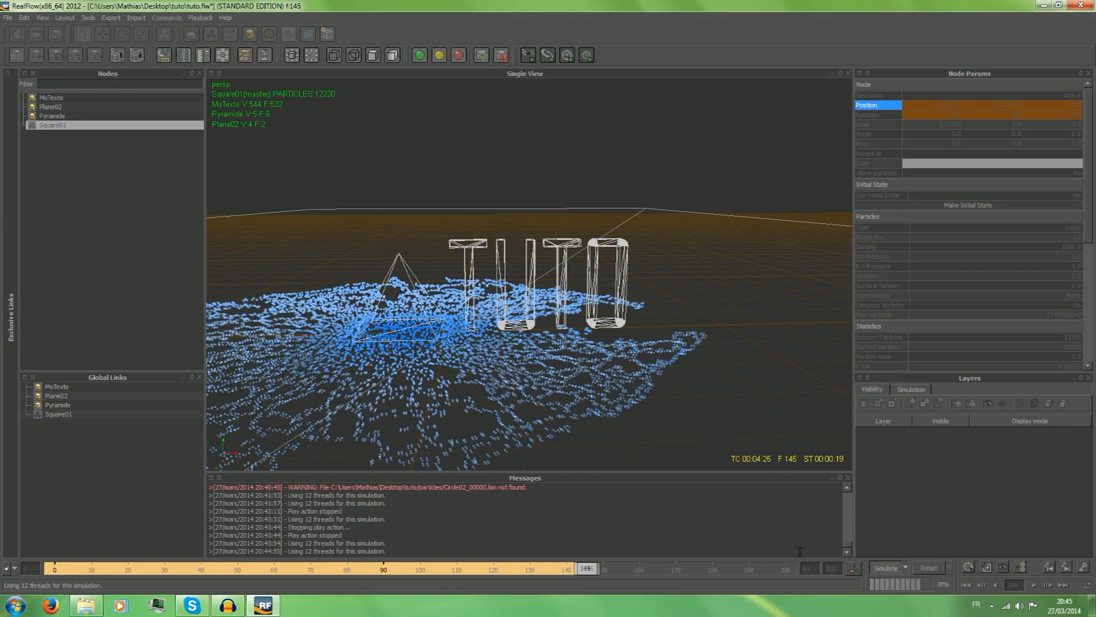
Stop the running simulation and play the simulated liquid back from frame 0.
{"action": "left_click", "coordinate": [887, 566]}
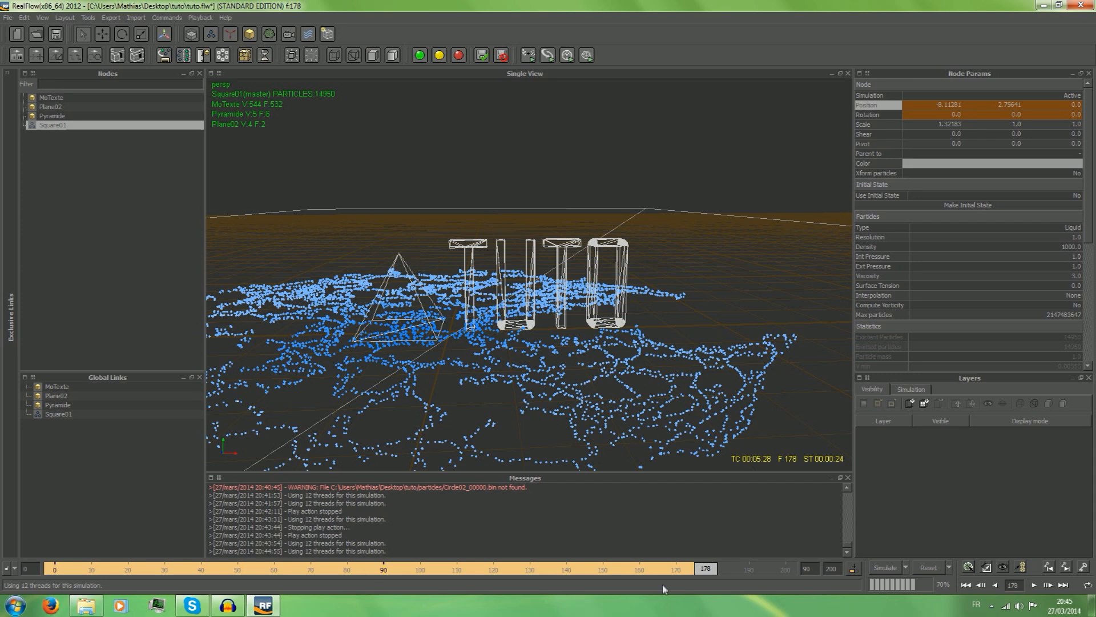
{"action": "left_click_drag", "start_coordinate": [704, 571], "coordinate": [56, 568]}
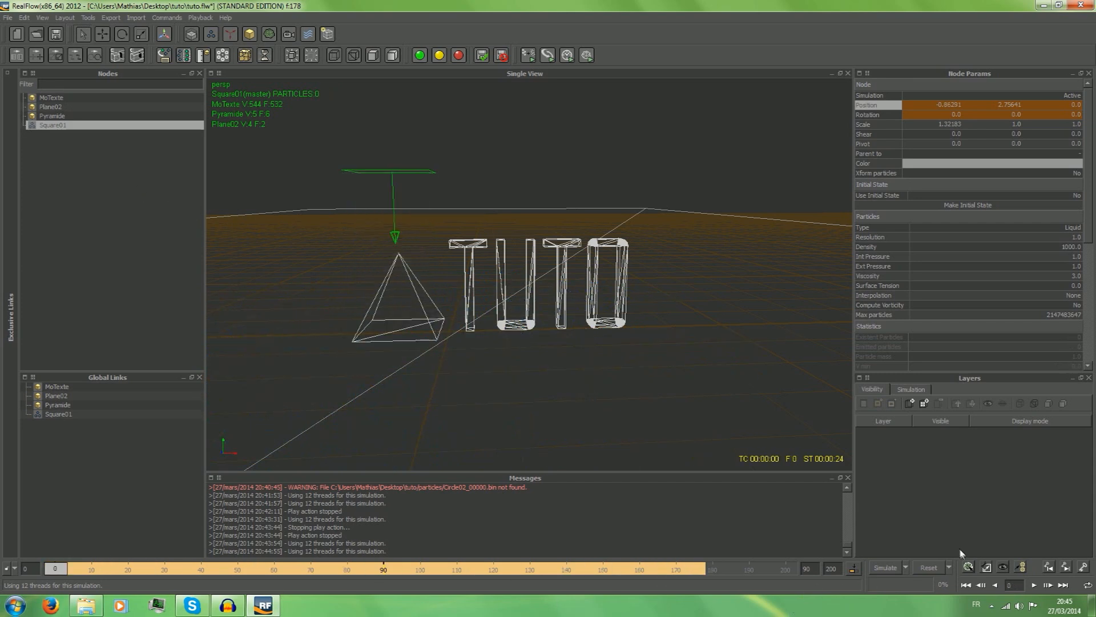
{"action": "left_click", "coordinate": [1035, 586]}
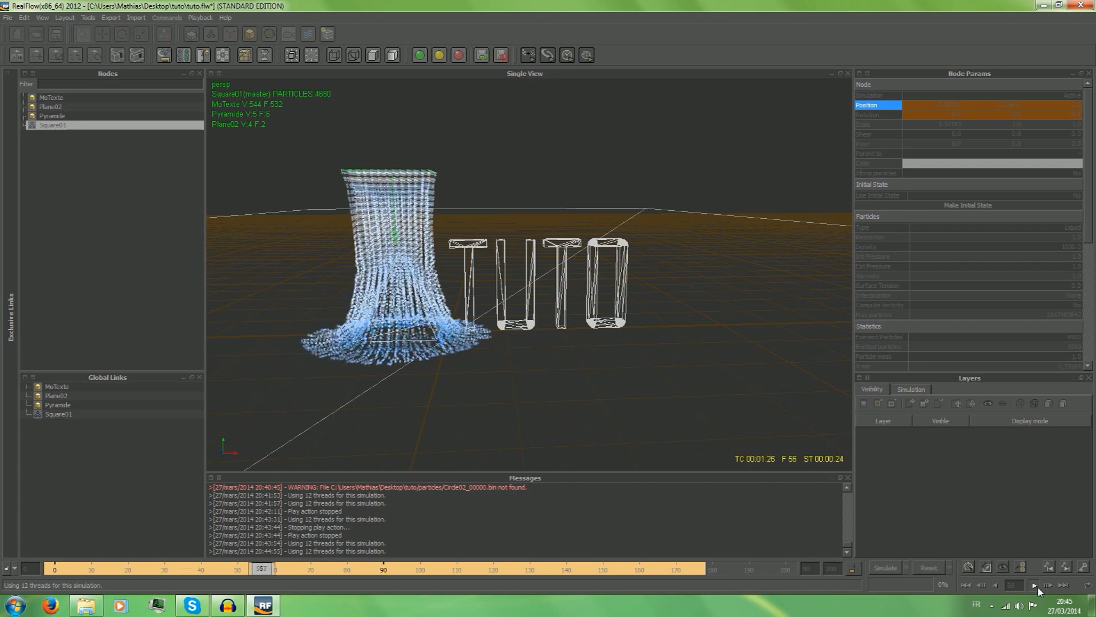
Return to frame 0 and reset all the simulation data.
{"action": "left_click_drag", "start_coordinate": [388, 568], "coordinate": [55, 568]}
{"action": "left_click", "coordinate": [929, 567]}
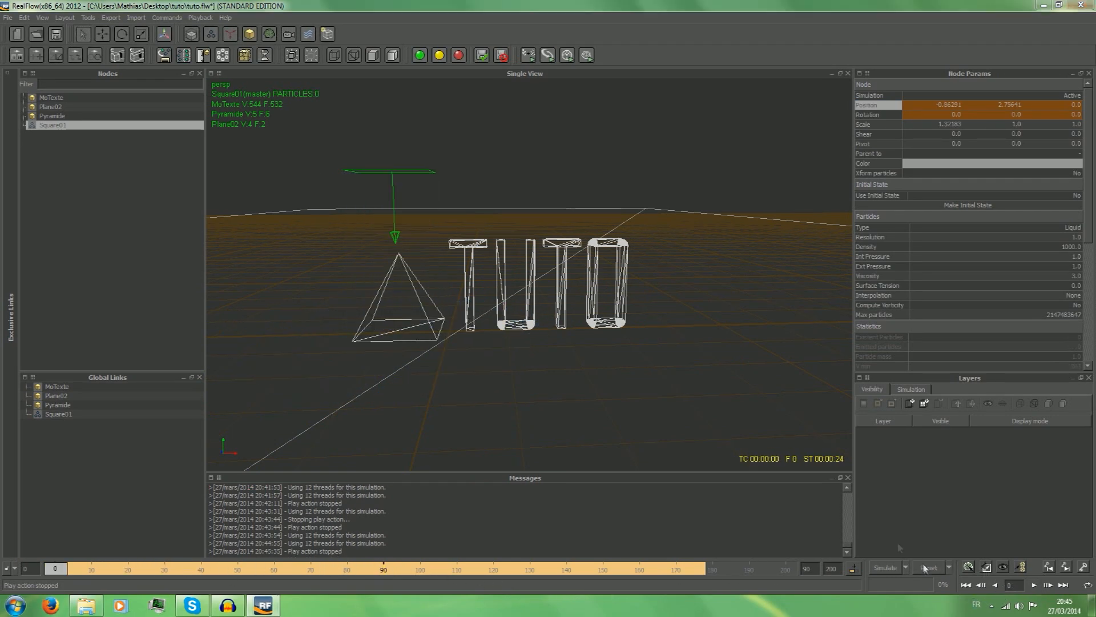
{"action": "left_click", "coordinate": [521, 306]}
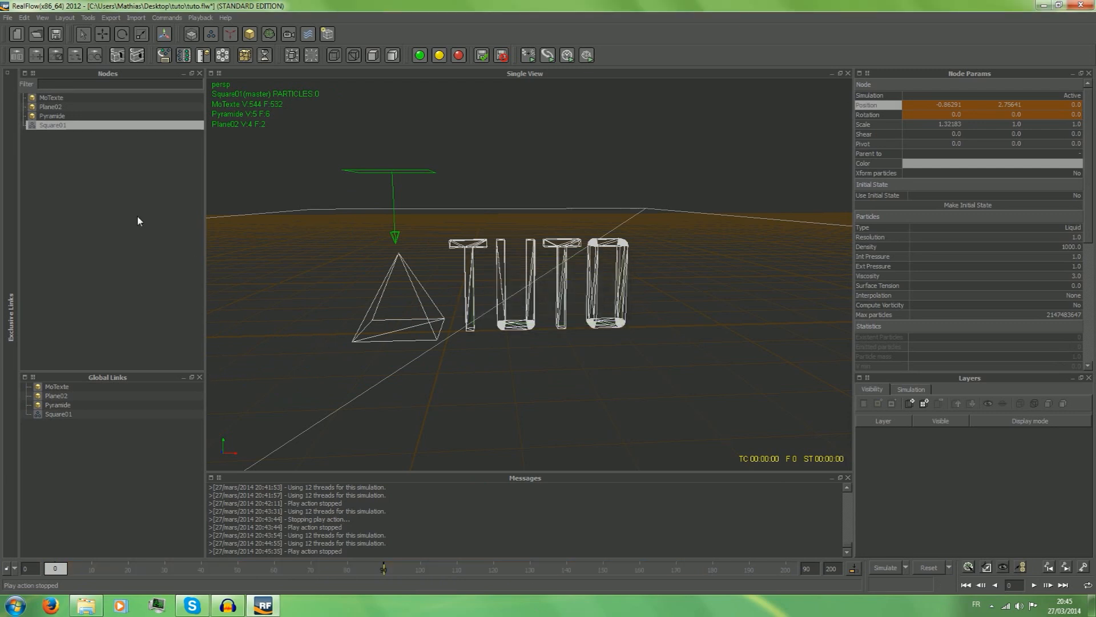
Select the Pyramide object and expand its Node, Initial State and Particle Fluid Interaction parameters.
{"action": "left_click", "coordinate": [53, 116]}
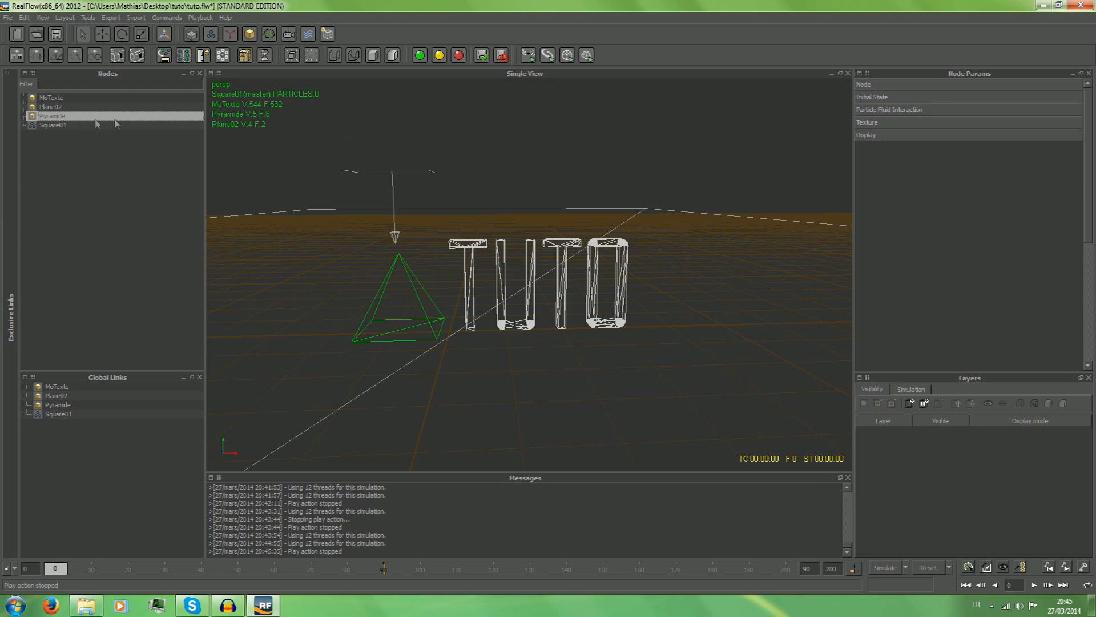
{"action": "left_click", "coordinate": [883, 85]}
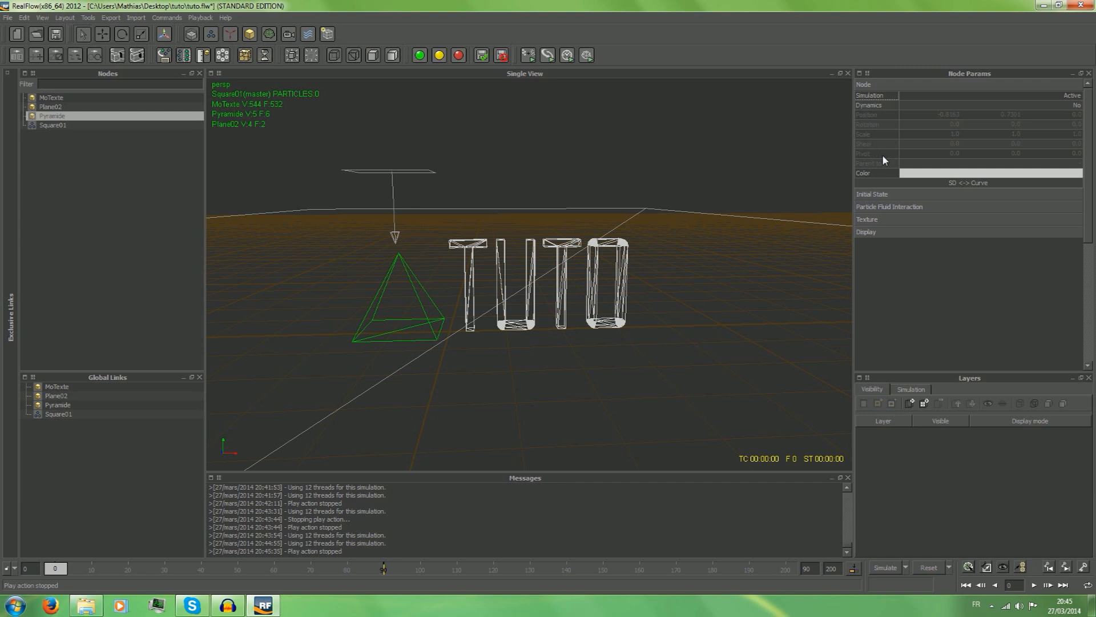
{"action": "left_click", "coordinate": [891, 193]}
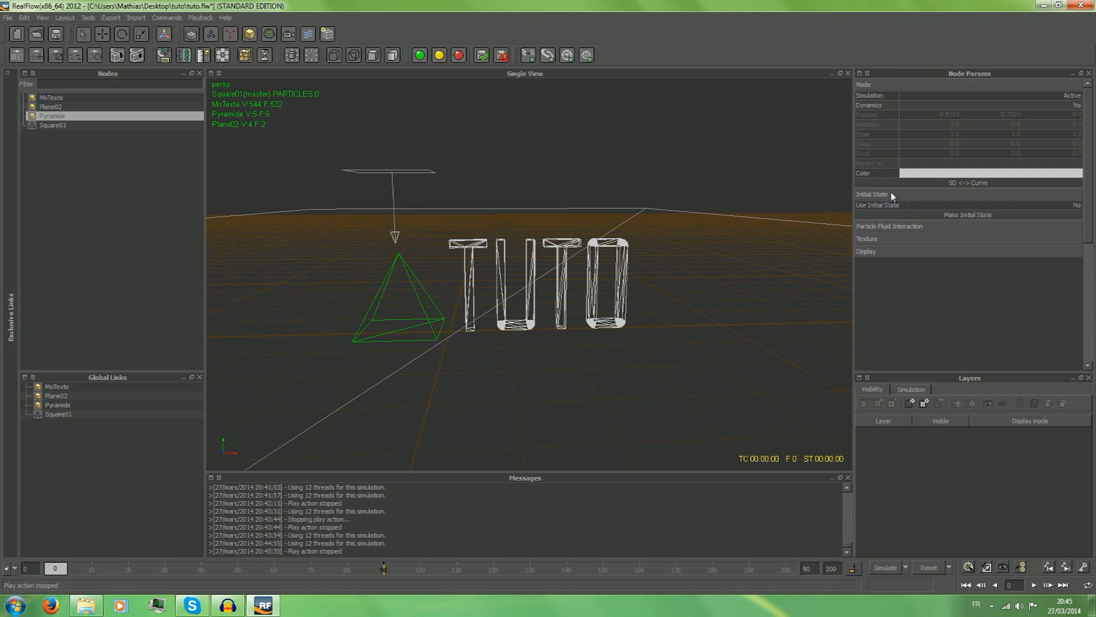
{"action": "left_click", "coordinate": [895, 230]}
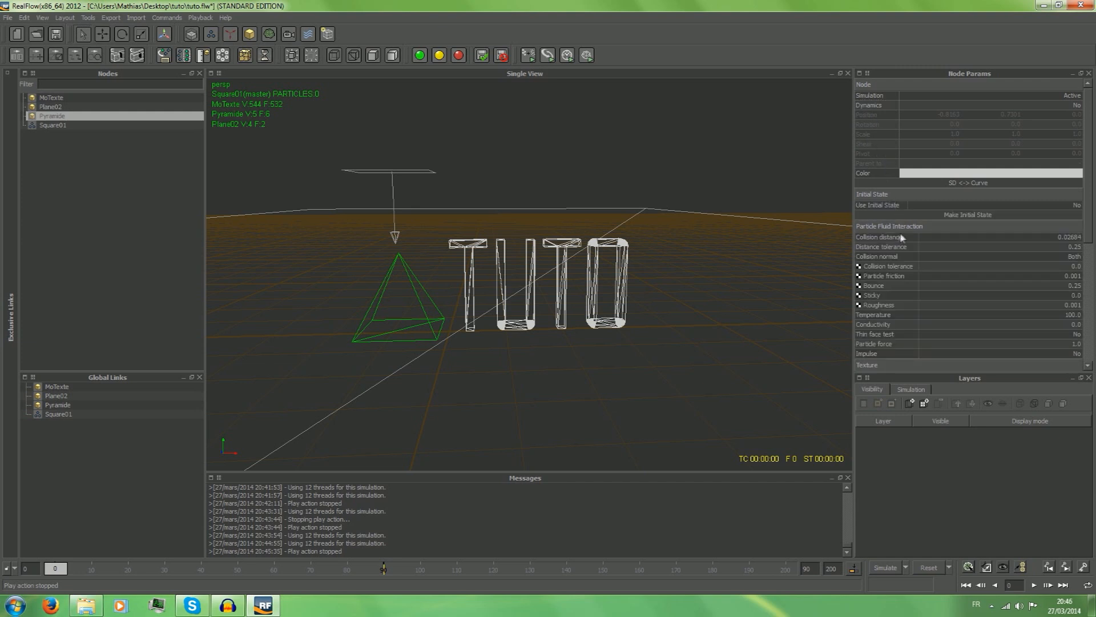
{"action": "scroll", "coordinate": [1000, 289], "scroll_direction": "down", "scroll_amount": 2}
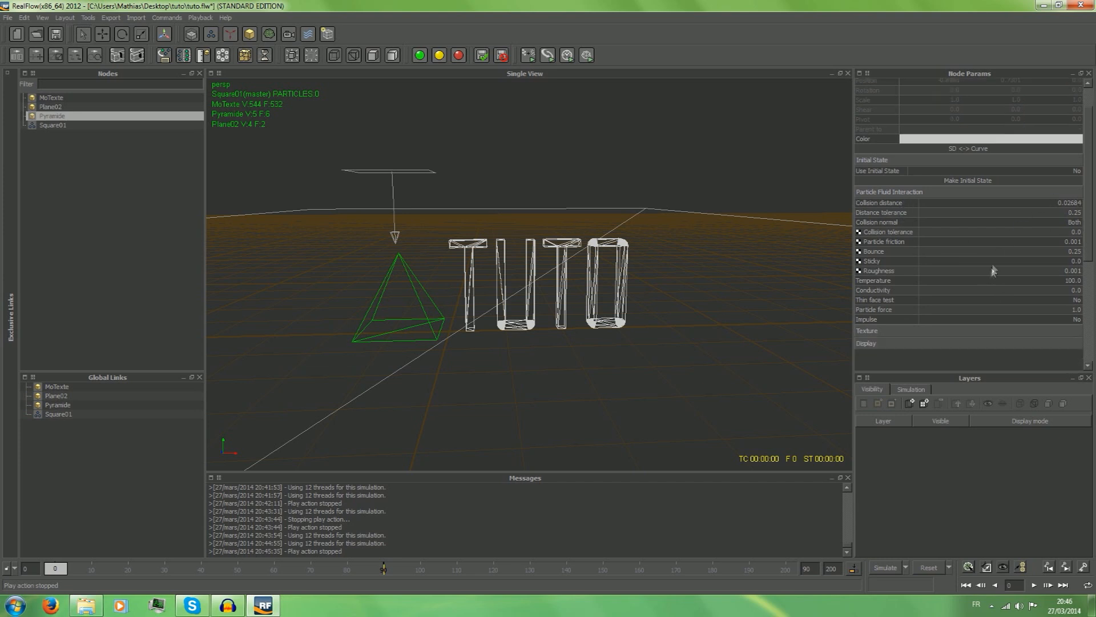
Set the pyramid's Collision normal to Inward.
{"action": "left_click", "coordinate": [948, 221]}
{"action": "left_click", "coordinate": [950, 223]}
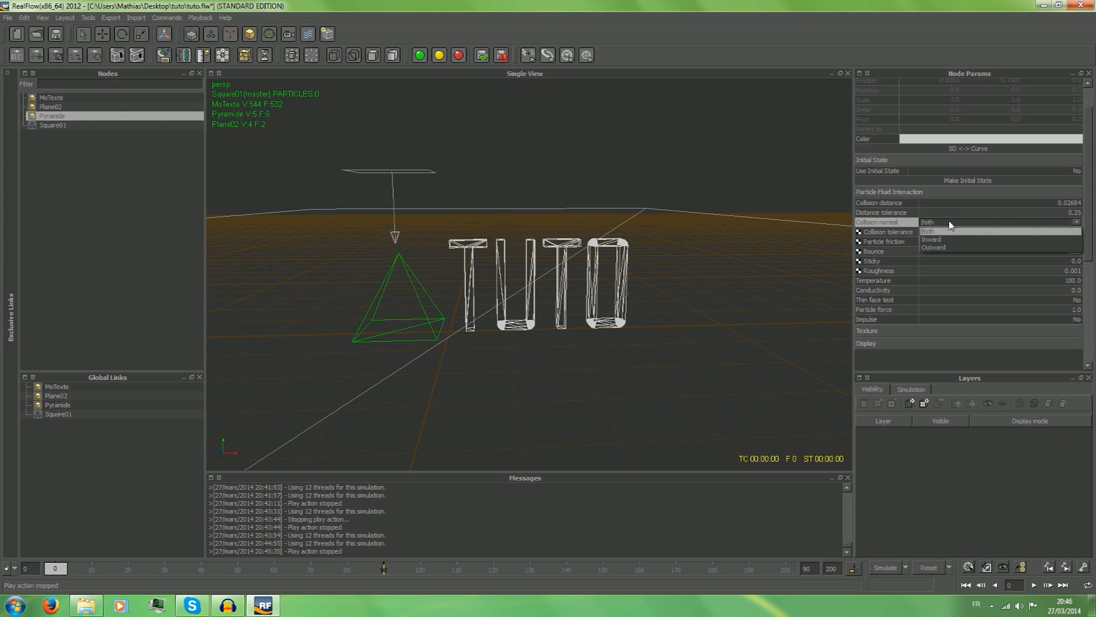
{"action": "left_click", "coordinate": [949, 225]}
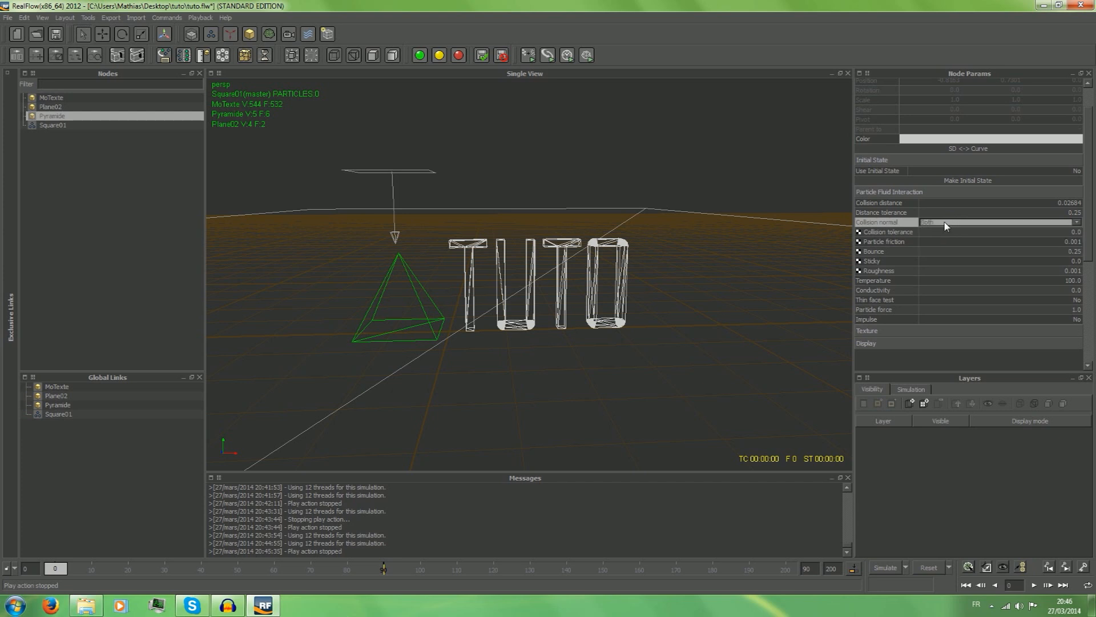
{"action": "left_click", "coordinate": [983, 224]}
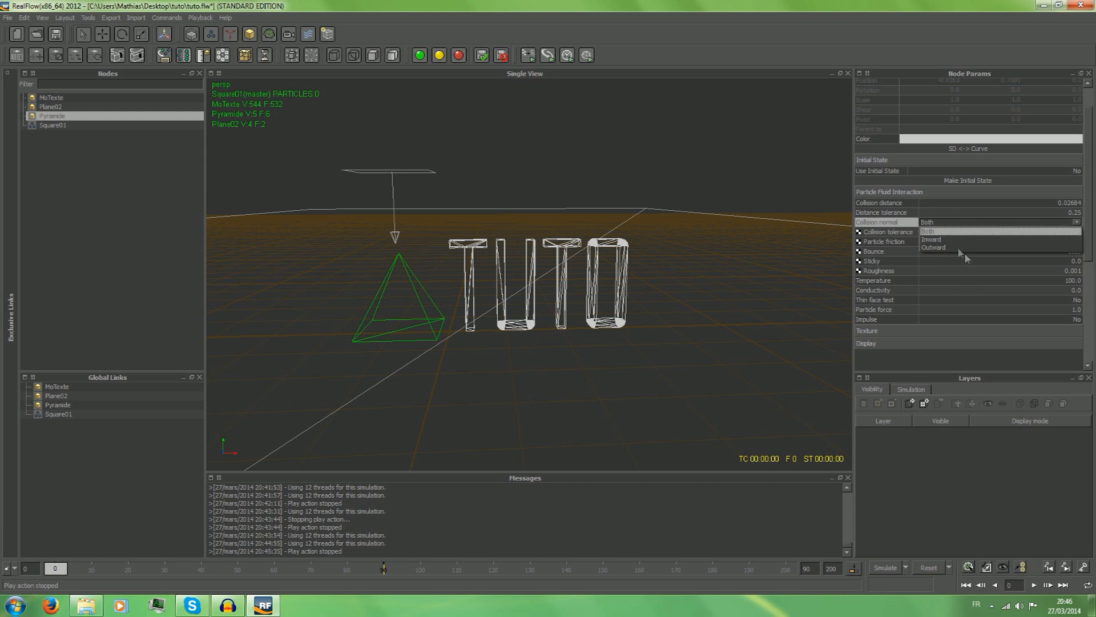
{"action": "left_click", "coordinate": [880, 223]}
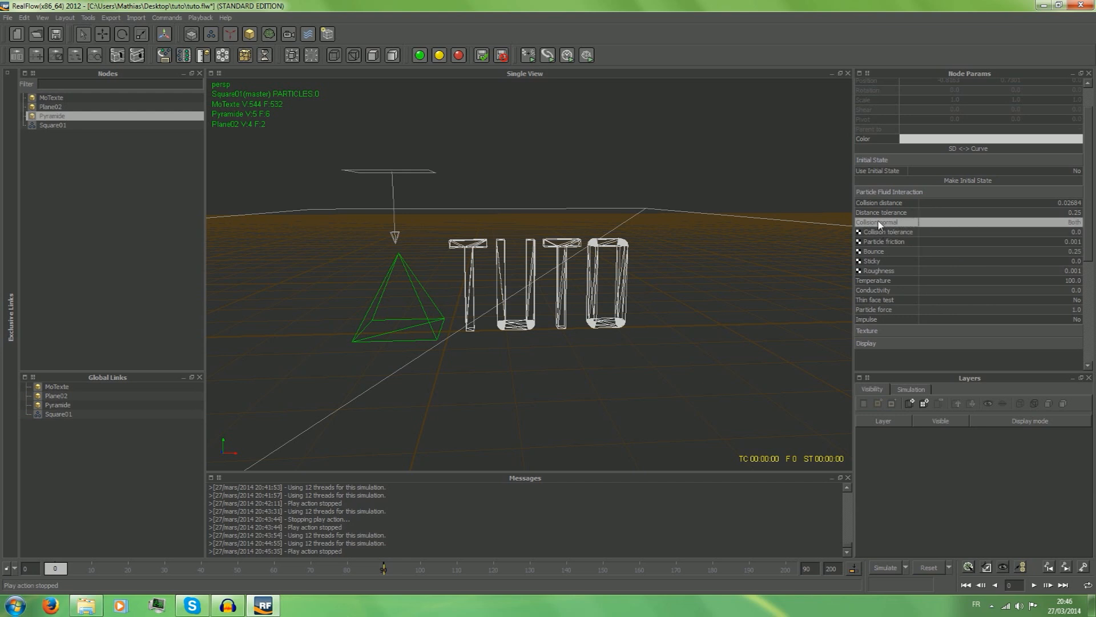
{"action": "left_click", "coordinate": [946, 224]}
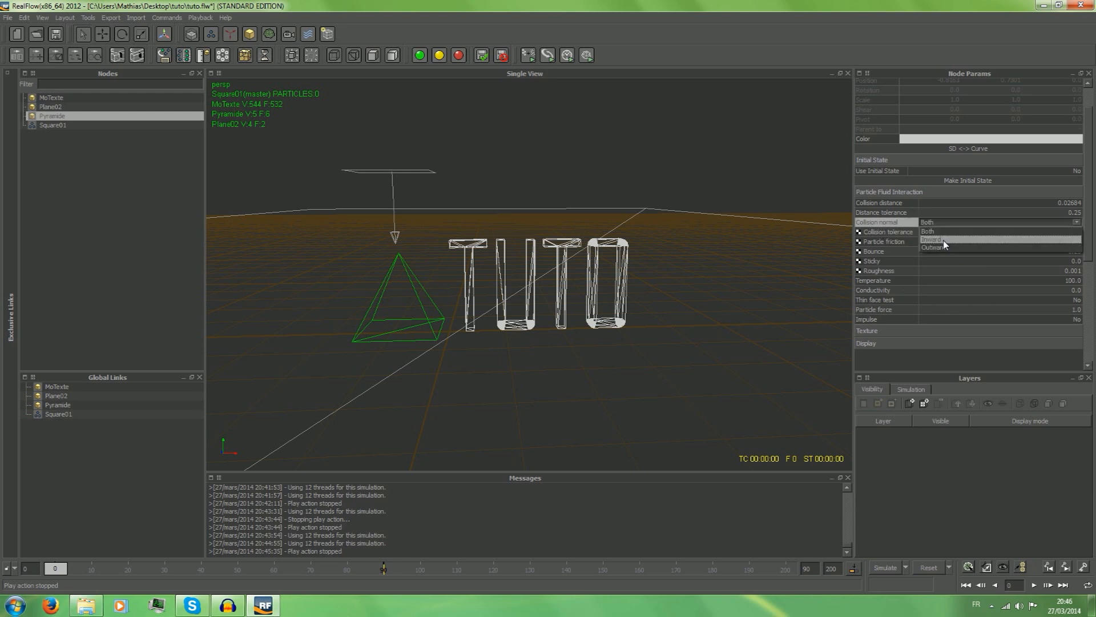
{"action": "left_click", "coordinate": [945, 240]}
{"action": "left_click", "coordinate": [950, 227]}
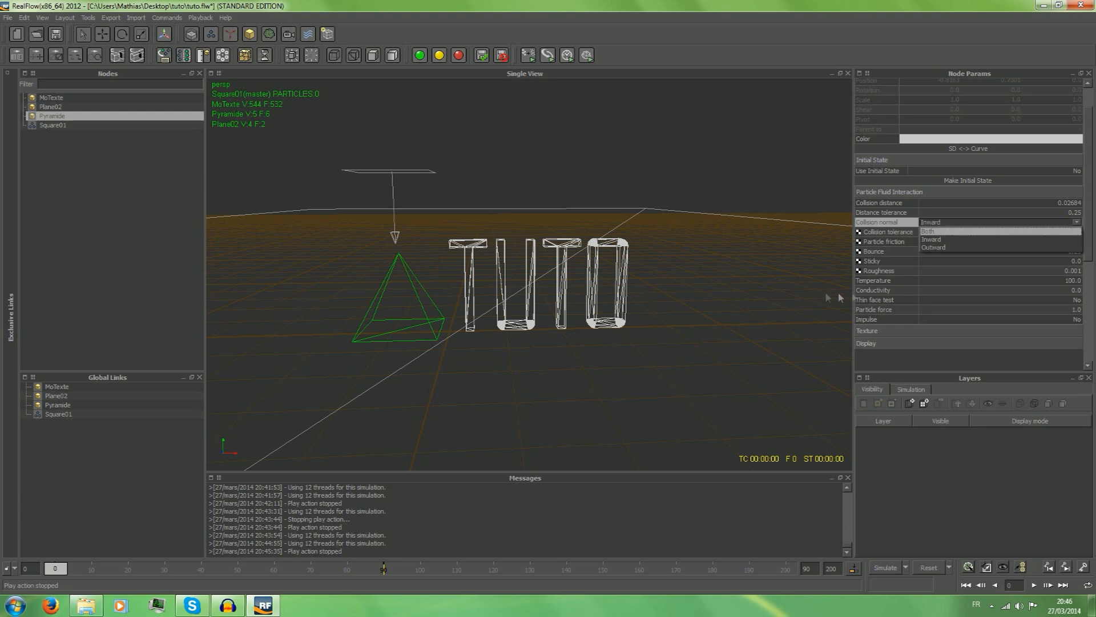
{"action": "left_click", "coordinate": [978, 240]}
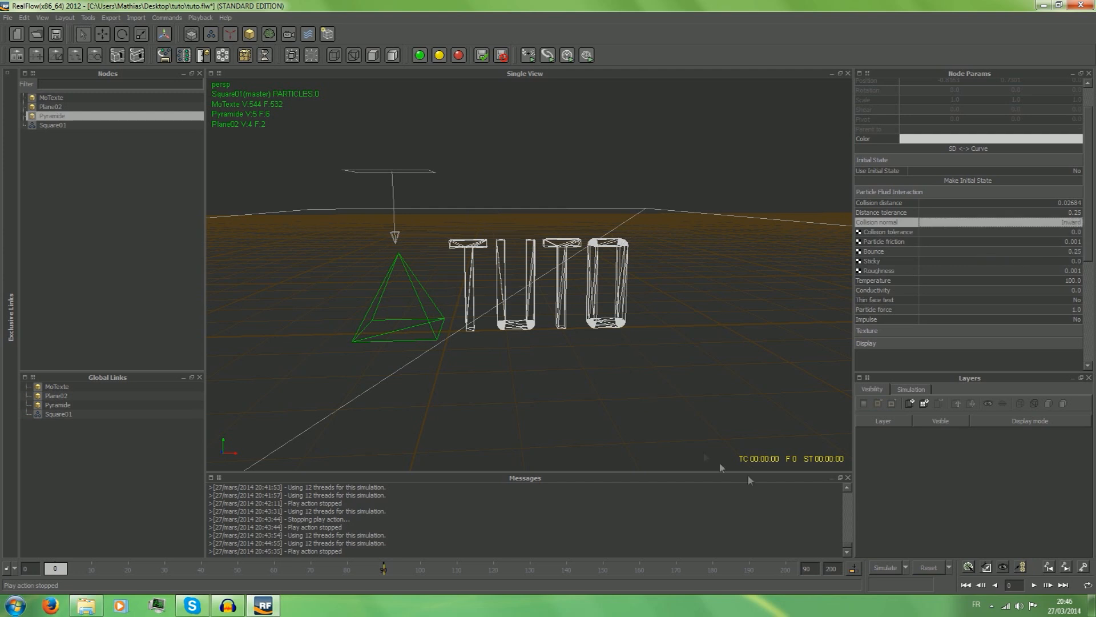
Simulate the liquid with the pyramid's inward collision, stop the run and return to frame 0.
{"action": "left_click", "coordinate": [879, 569]}
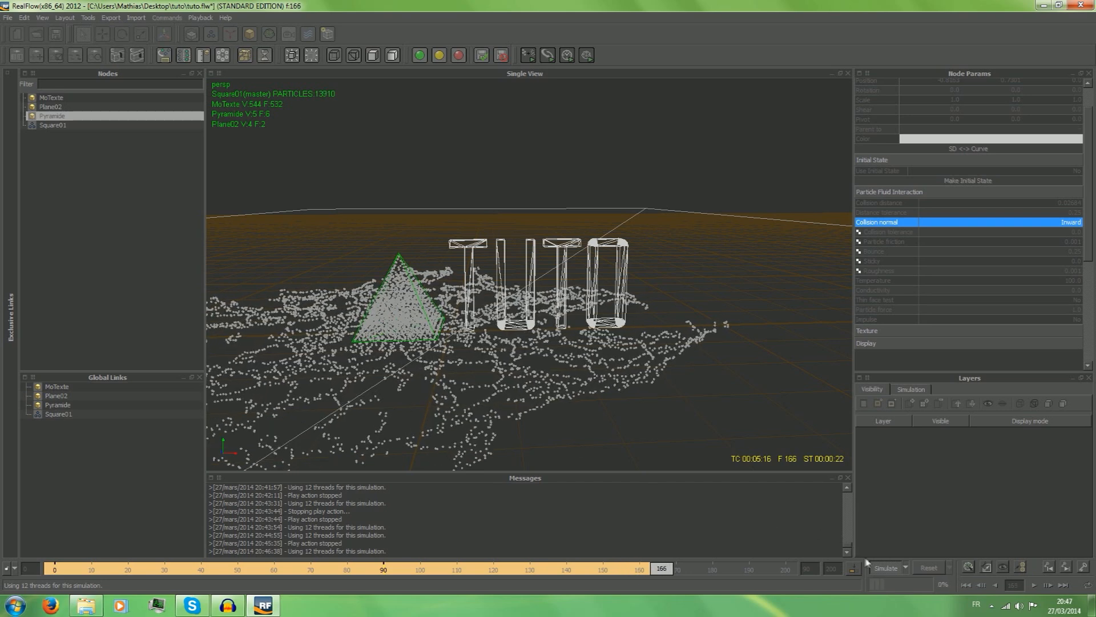
{"action": "left_click", "coordinate": [886, 568]}
{"action": "left_click_drag", "start_coordinate": [683, 574], "coordinate": [3, 569]}
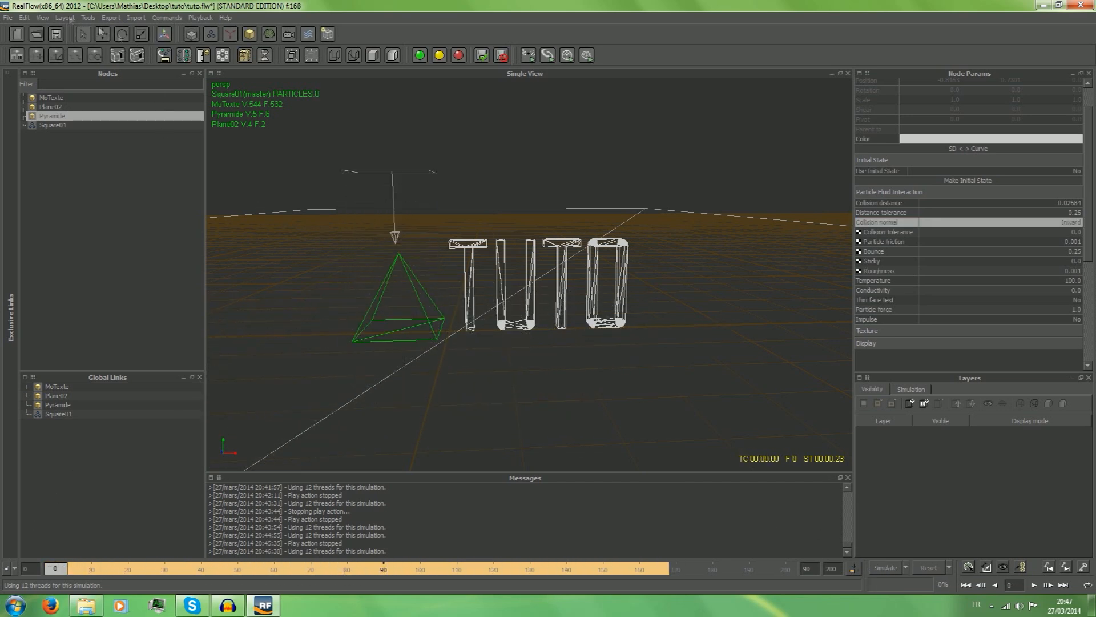
Set the Collision normal of the MoTexte object to Inward.
{"action": "left_click", "coordinate": [51, 97]}
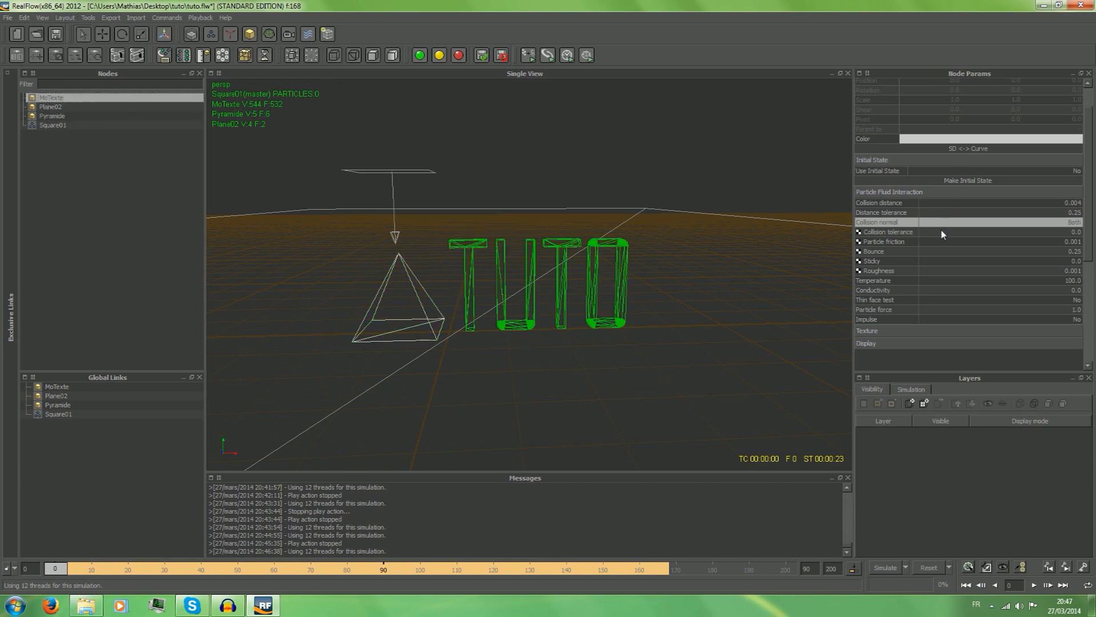
{"action": "left_click", "coordinate": [997, 222]}
{"action": "left_click", "coordinate": [996, 222]}
{"action": "left_click", "coordinate": [975, 241]}
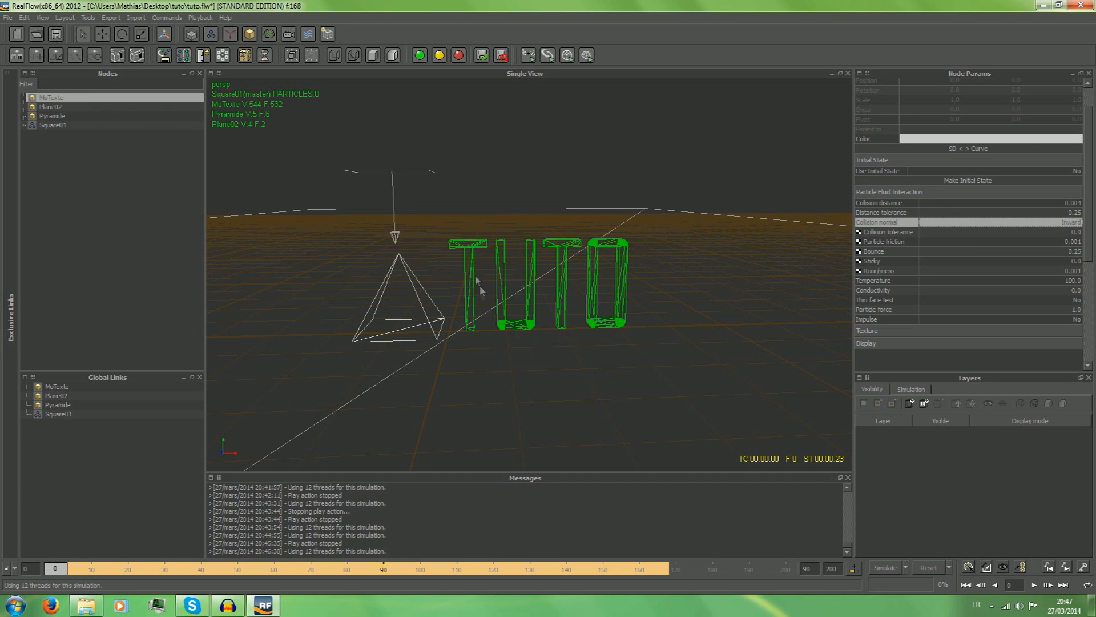
Move the Square01 emitter along X over the end of the TUTO text, to about X 2.63.
{"action": "left_click", "coordinate": [103, 35]}
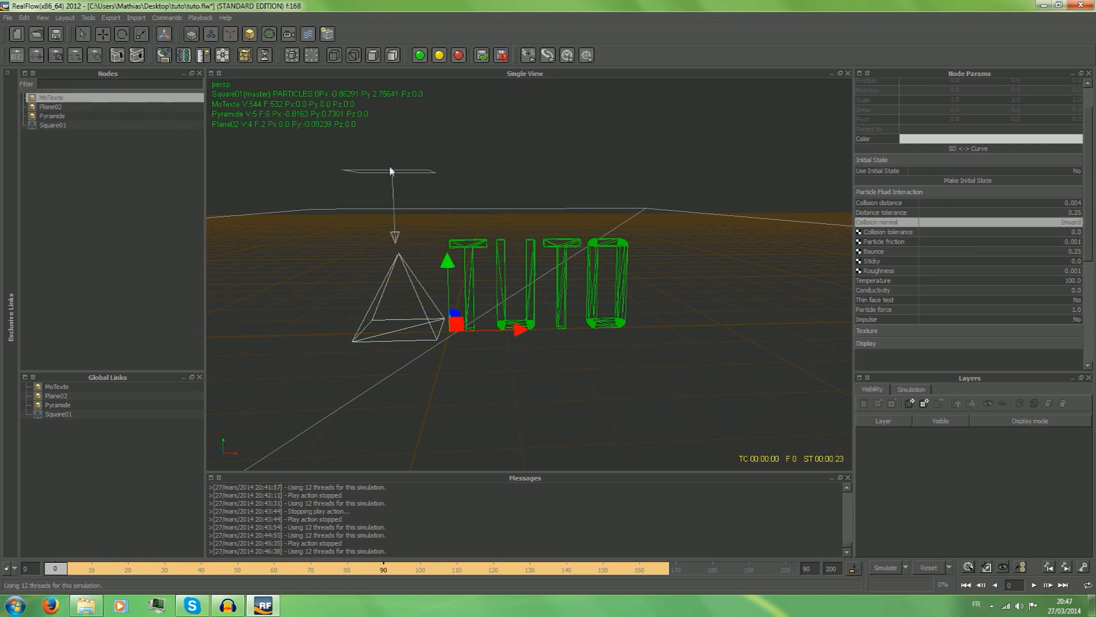
{"action": "left_click", "coordinate": [409, 180]}
{"action": "left_click", "coordinate": [53, 98]}
{"action": "left_click", "coordinate": [52, 116]}
{"action": "left_click", "coordinate": [52, 125]}
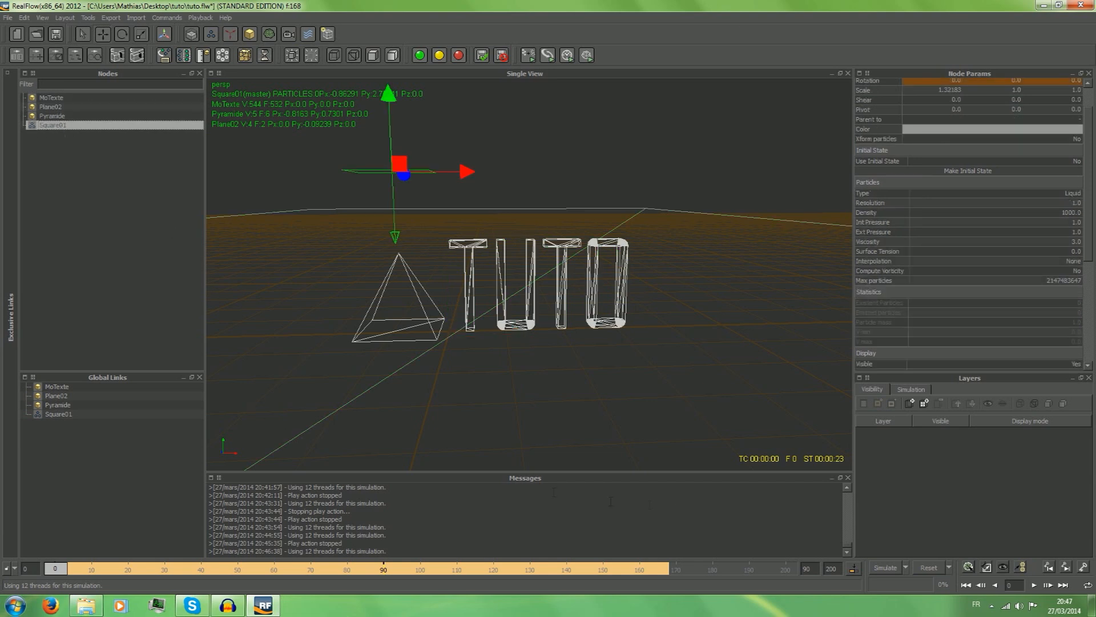
{"action": "left_click_drag", "start_coordinate": [466, 173], "coordinate": [666, 195]}
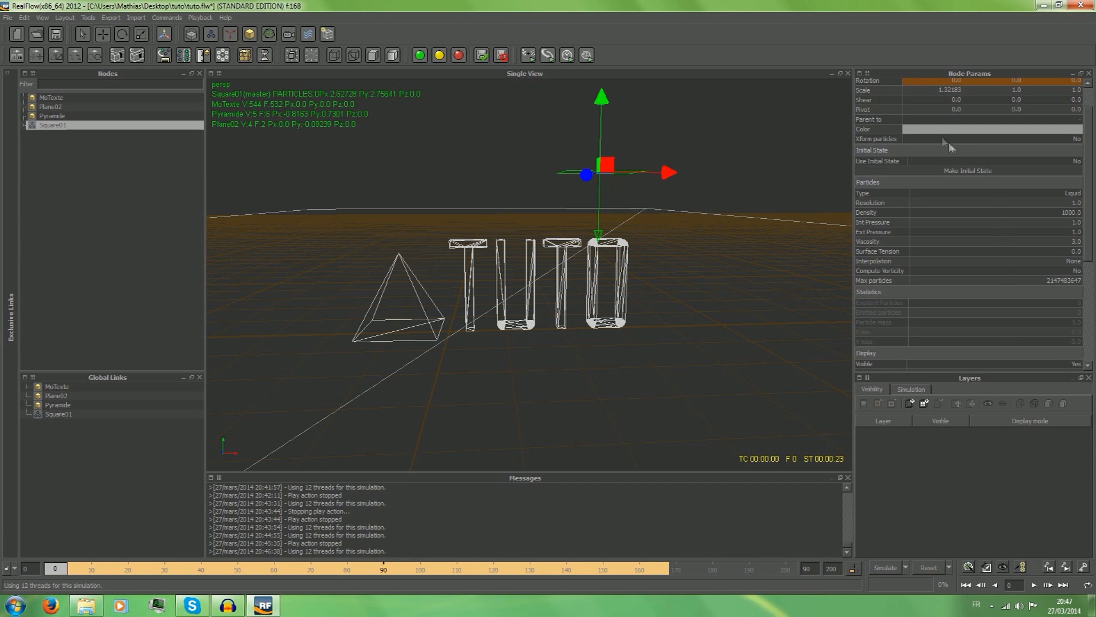
Try to remove the square emitter's Position key at frame 0.
{"action": "scroll", "coordinate": [872, 92], "scroll_direction": "up", "scroll_amount": 2}
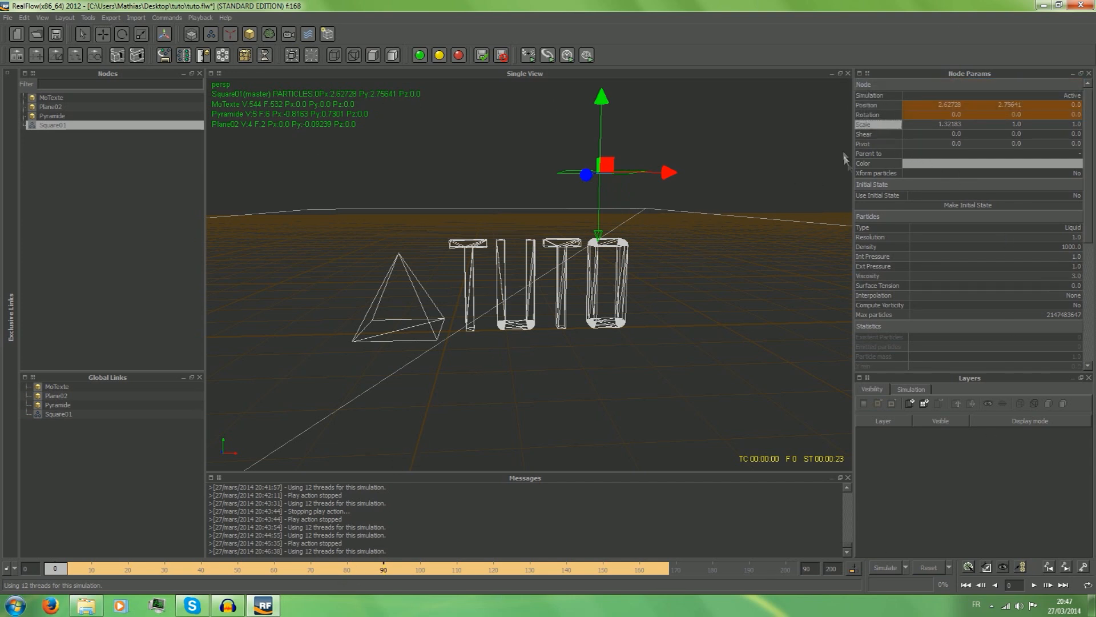
{"action": "right_click", "coordinate": [867, 105]}
{"action": "mouse_move", "coordinate": [900, 115]}
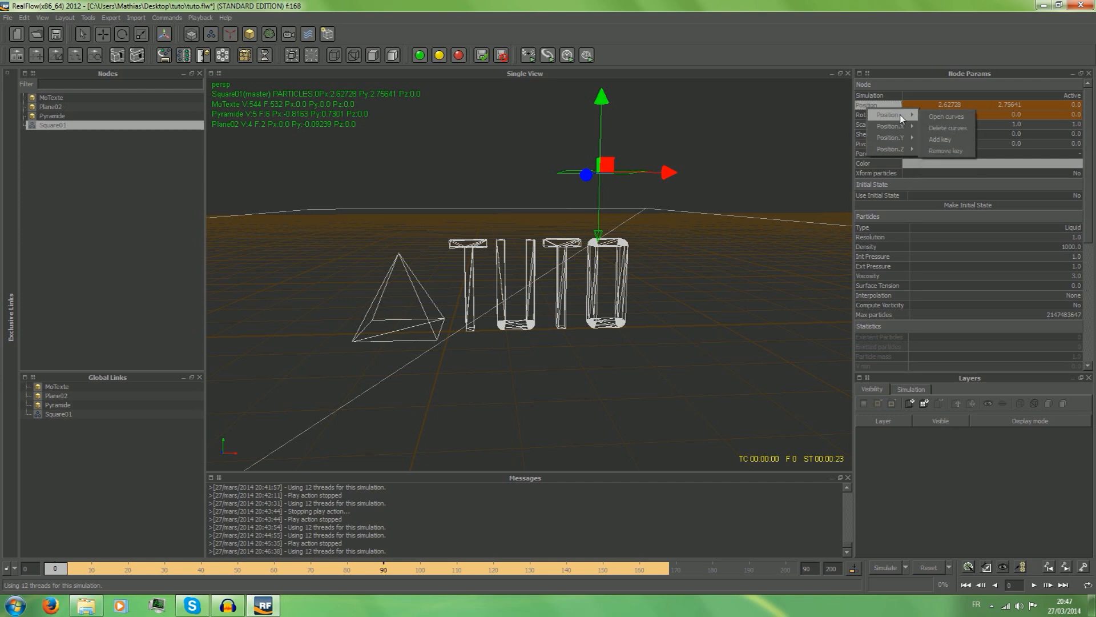
{"action": "left_click", "coordinate": [948, 151]}
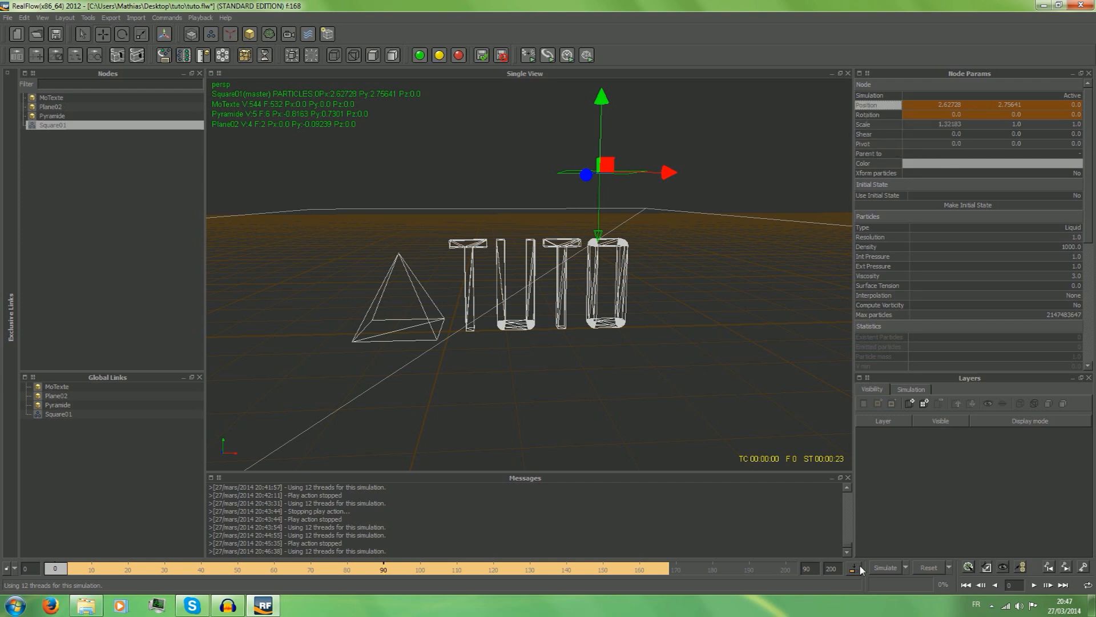
Reset the simulation data and try to move the square emitter along X towards the text.
{"action": "left_click", "coordinate": [917, 567]}
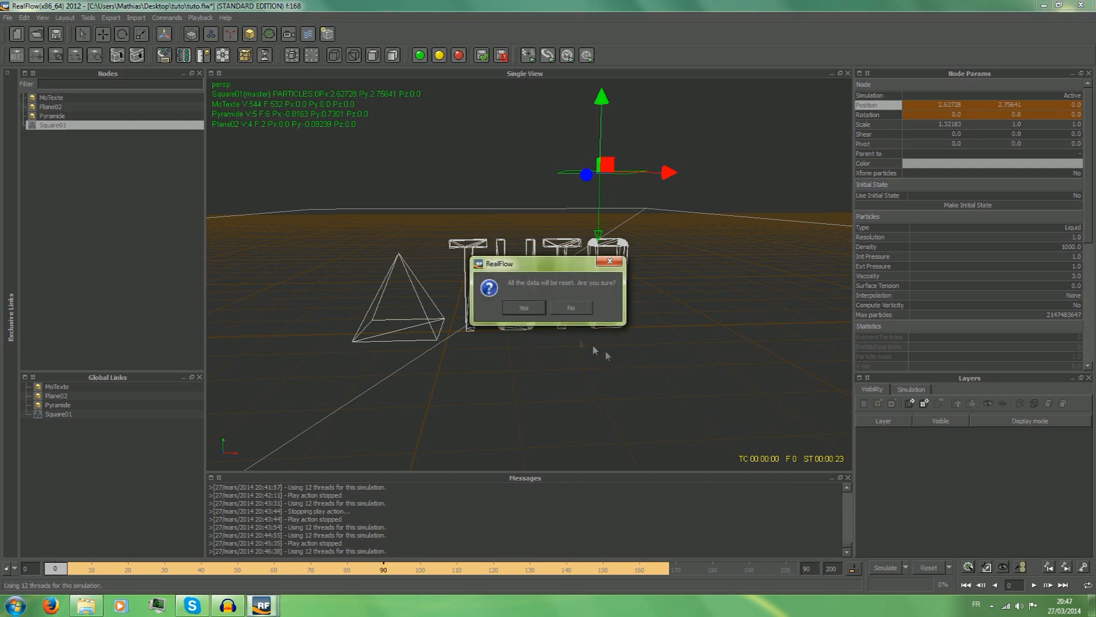
{"action": "left_click", "coordinate": [524, 307]}
{"action": "left_click", "coordinate": [450, 170]}
{"action": "left_click", "coordinate": [399, 176]}
{"action": "left_click_drag", "start_coordinate": [465, 172], "coordinate": [578, 172]}
Start a simulation run from frame 0 and discard it by resetting all the data.
{"action": "left_click", "coordinate": [889, 570]}
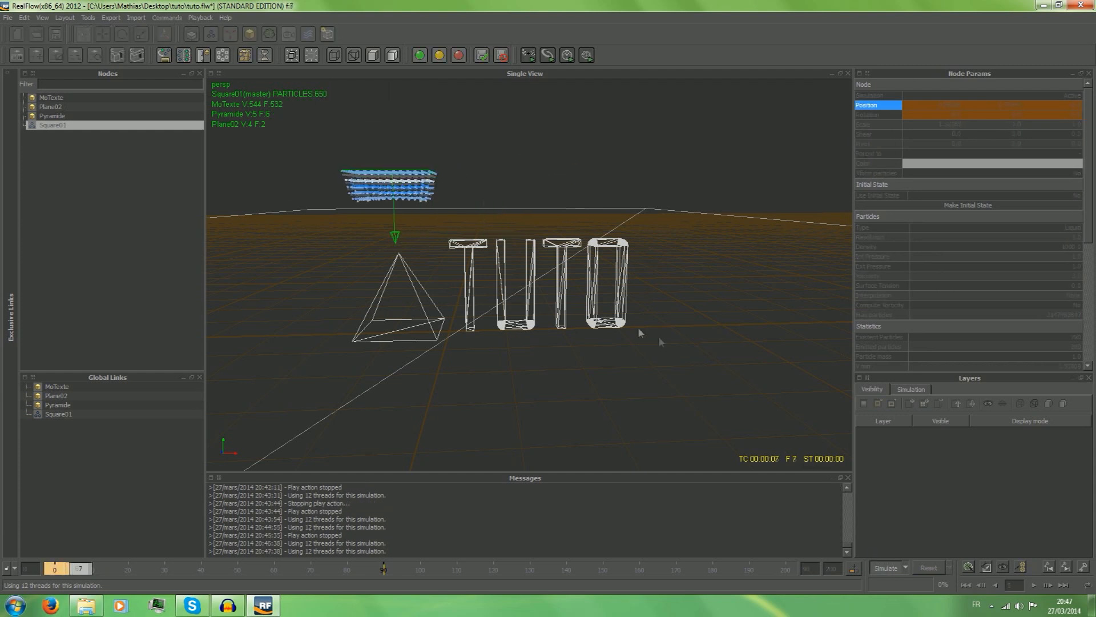
{"action": "left_click", "coordinate": [934, 571]}
{"action": "left_click", "coordinate": [540, 303]}
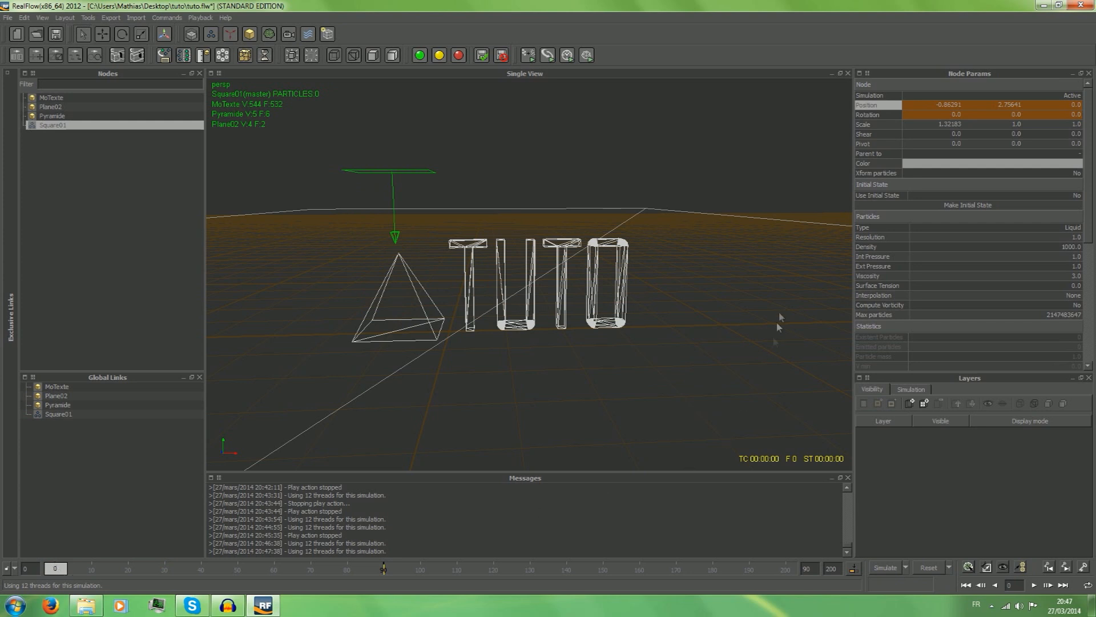
Delete the square emitter's Position animation curves.
{"action": "right_click", "coordinate": [884, 110]}
{"action": "mouse_move", "coordinate": [904, 117]}
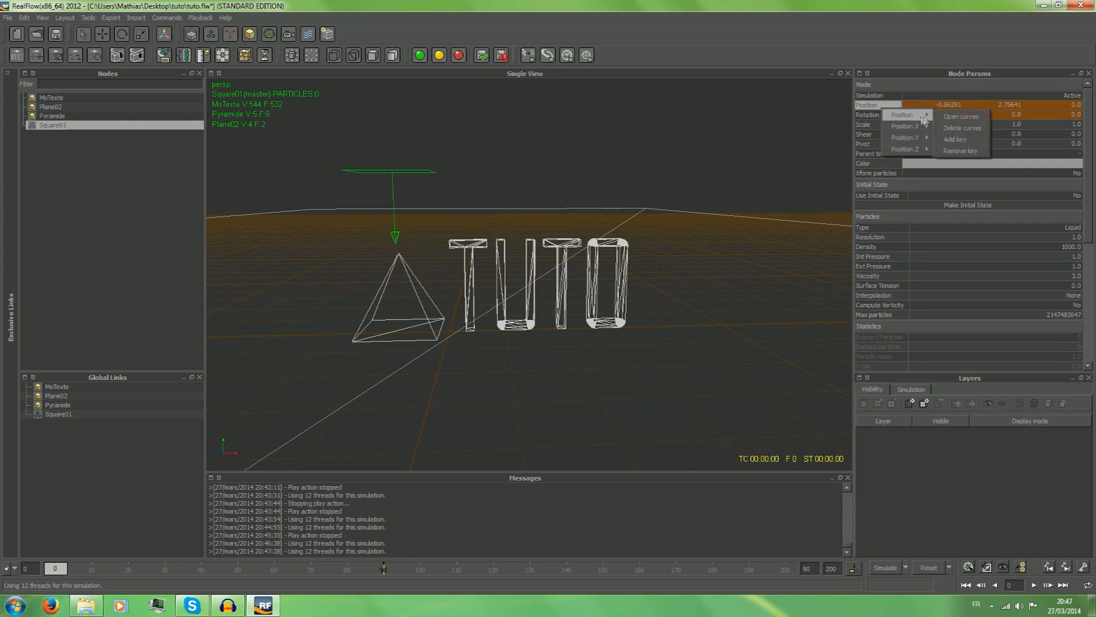
{"action": "left_click", "coordinate": [951, 128]}
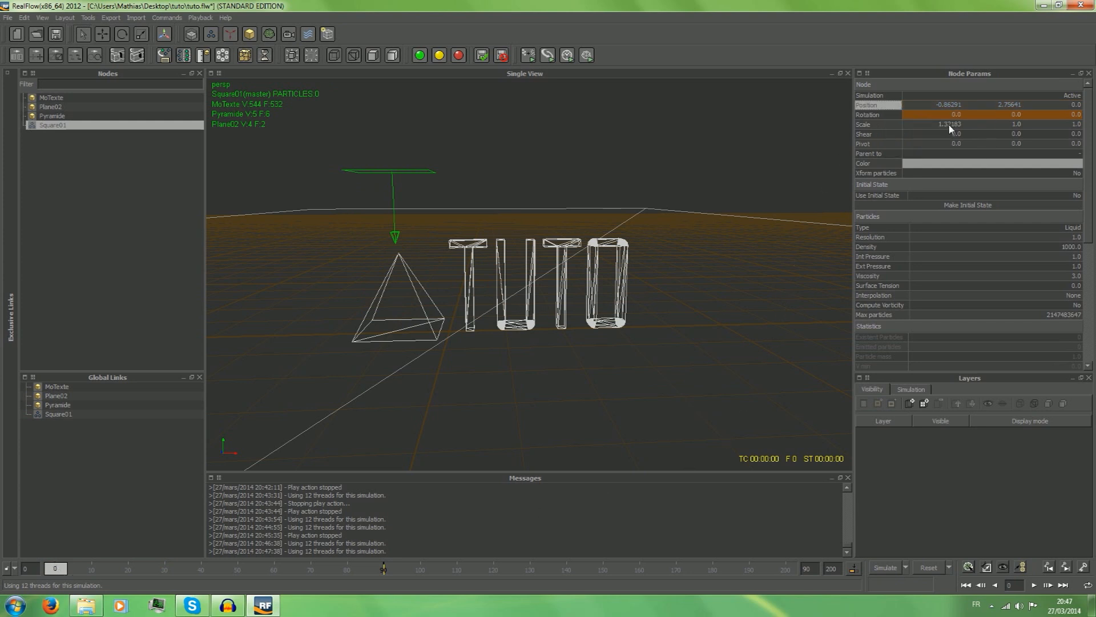
{"action": "right_click", "coordinate": [895, 111]}
{"action": "mouse_move", "coordinate": [913, 111]}
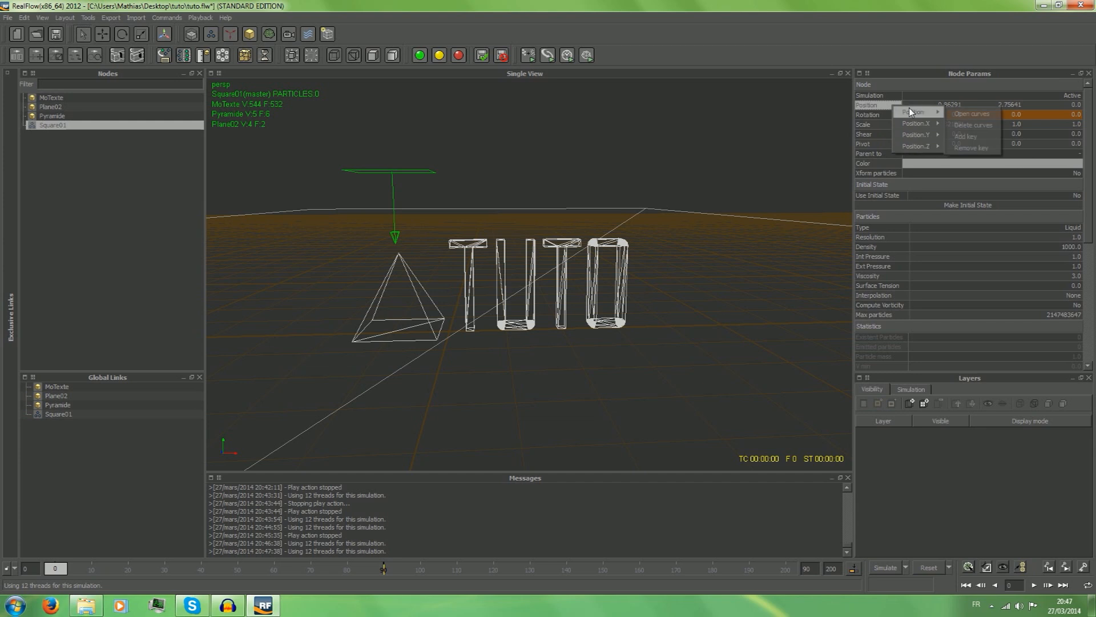
{"action": "left_click", "coordinate": [990, 149]}
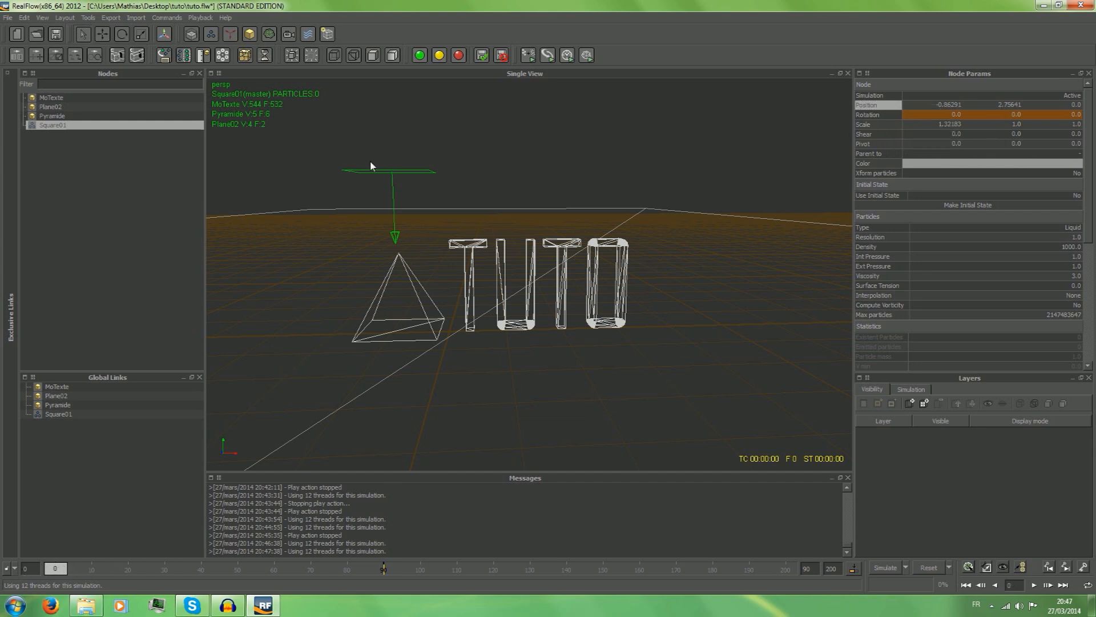
Move the square emitter along X above the second T of the text, to about X 1.91.
{"action": "left_click", "coordinate": [107, 36]}
{"action": "left_click_drag", "start_coordinate": [460, 169], "coordinate": [621, 171]}
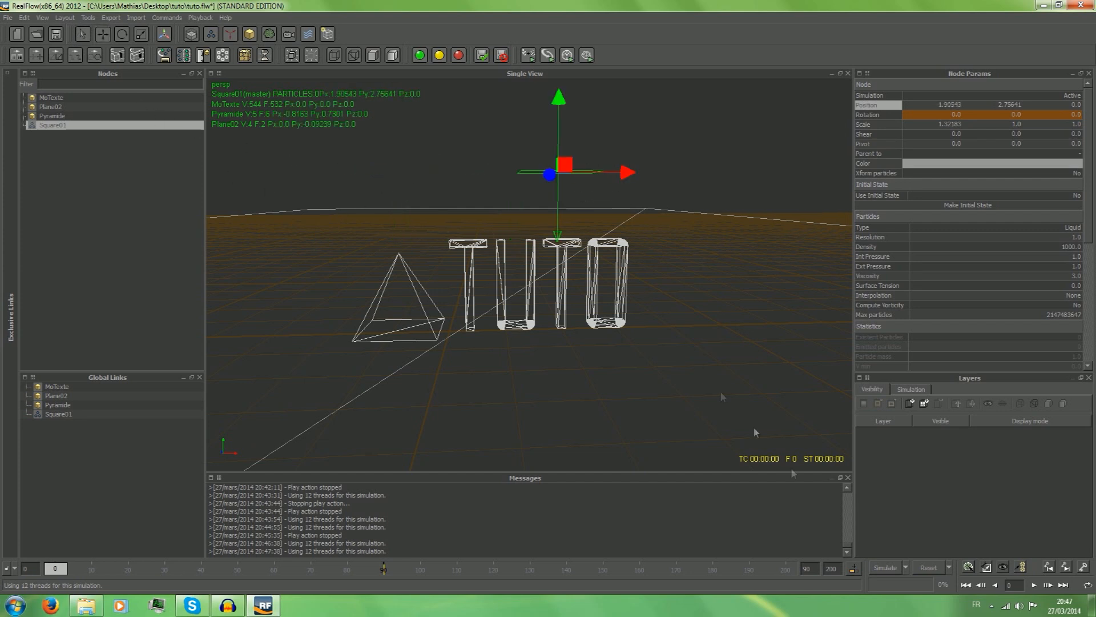
Simulate the square emitter's liquid up to frame 199, stop the run and play the cached frames from the start.
{"action": "left_click", "coordinate": [893, 562]}
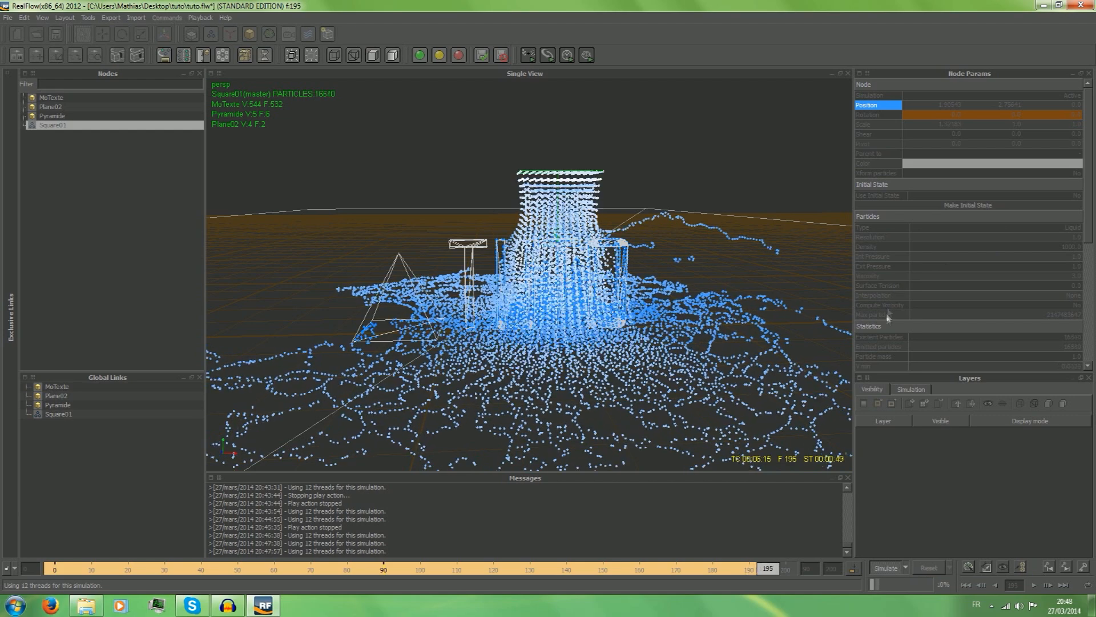
{"action": "left_click", "coordinate": [888, 567]}
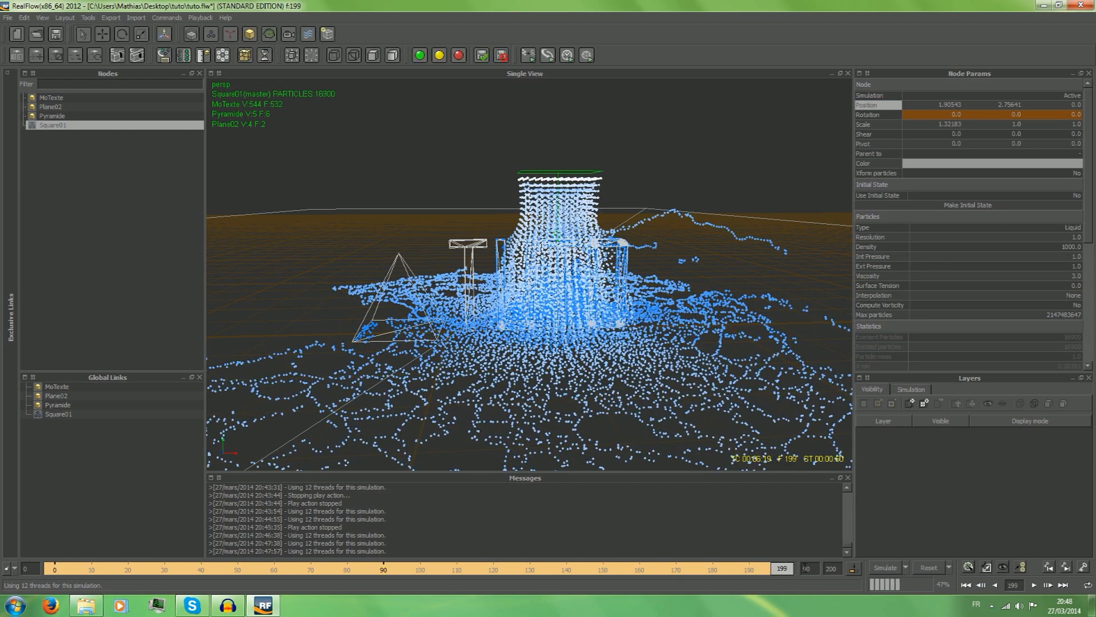
{"action": "left_click_drag", "start_coordinate": [788, 571], "coordinate": [55, 569]}
{"action": "key", "text": "space"}
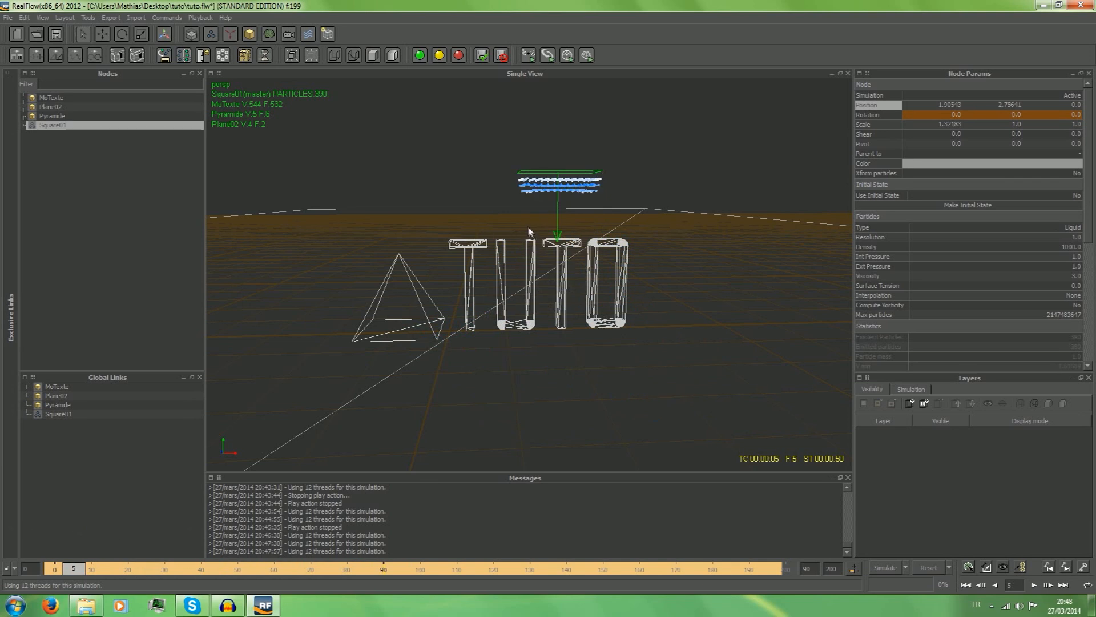
Remove the square emitter from the scene and add a circle emitter in its place.
{"action": "right_click", "coordinate": [53, 126]}
{"action": "left_click", "coordinate": [74, 157]}
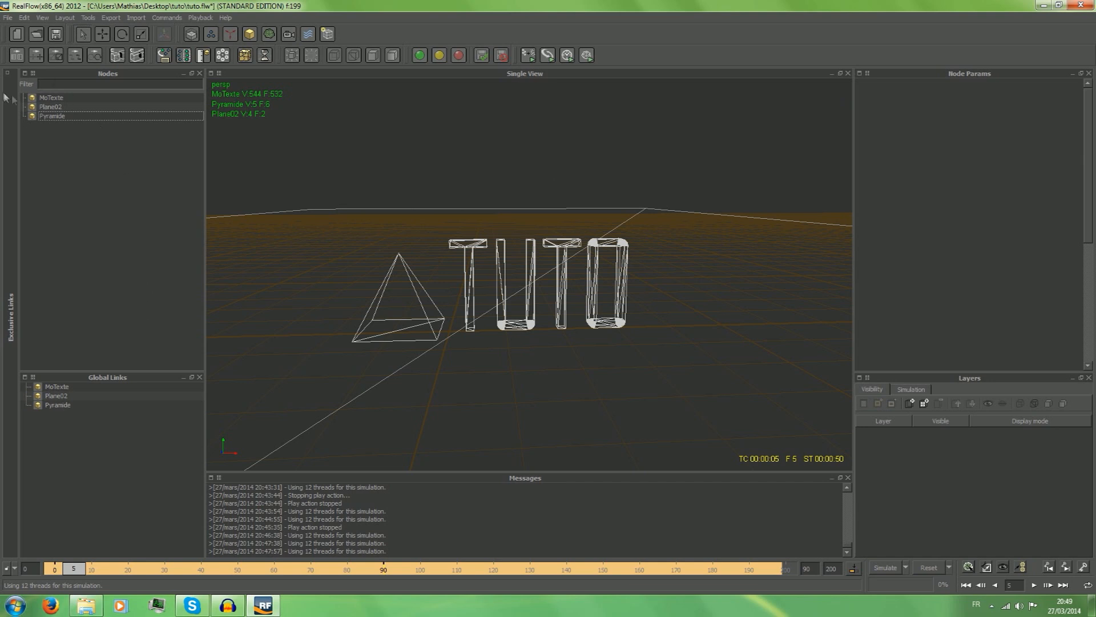
{"action": "left_click", "coordinate": [228, 35]}
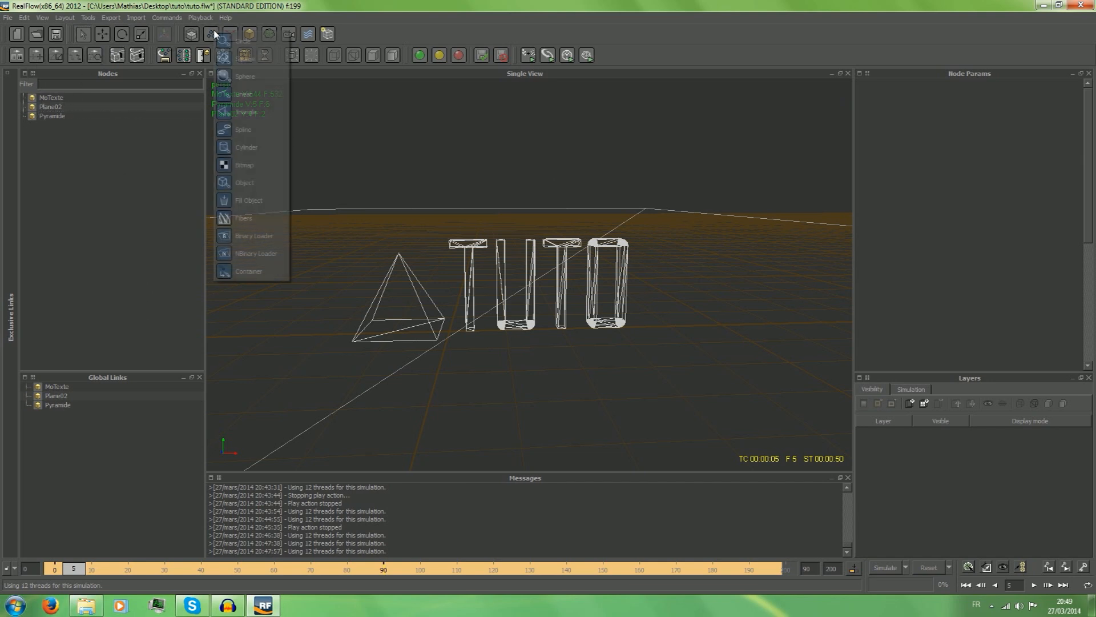
{"action": "left_click", "coordinate": [227, 45]}
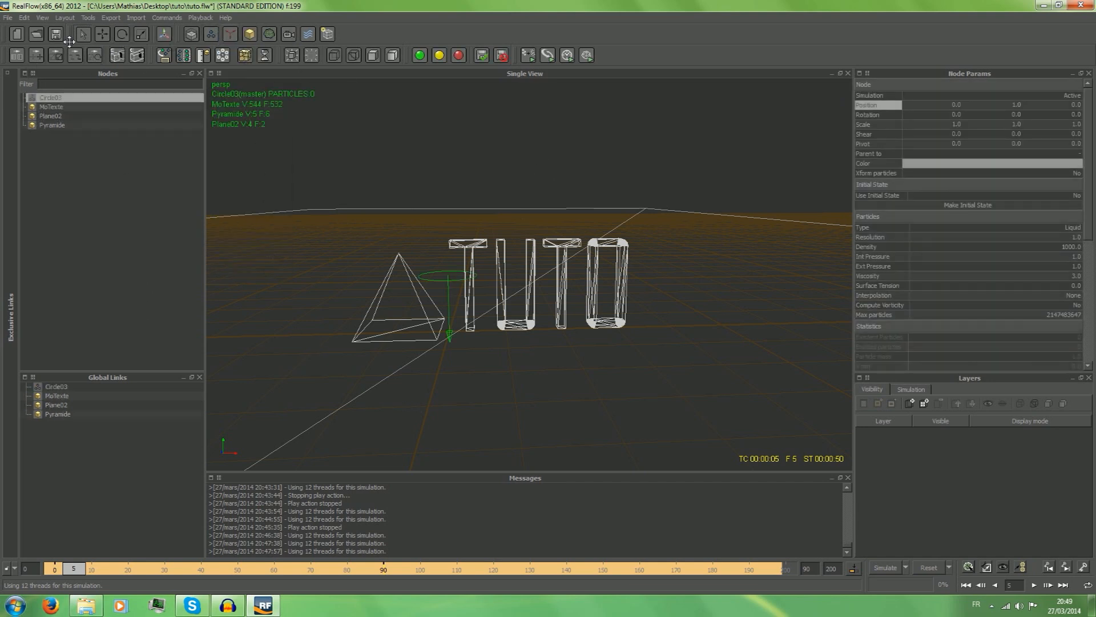
Move the circle emitter away from the text and beyond the pyramid, to about X -5.40 and Z 3.80.
{"action": "left_click", "coordinate": [103, 35]}
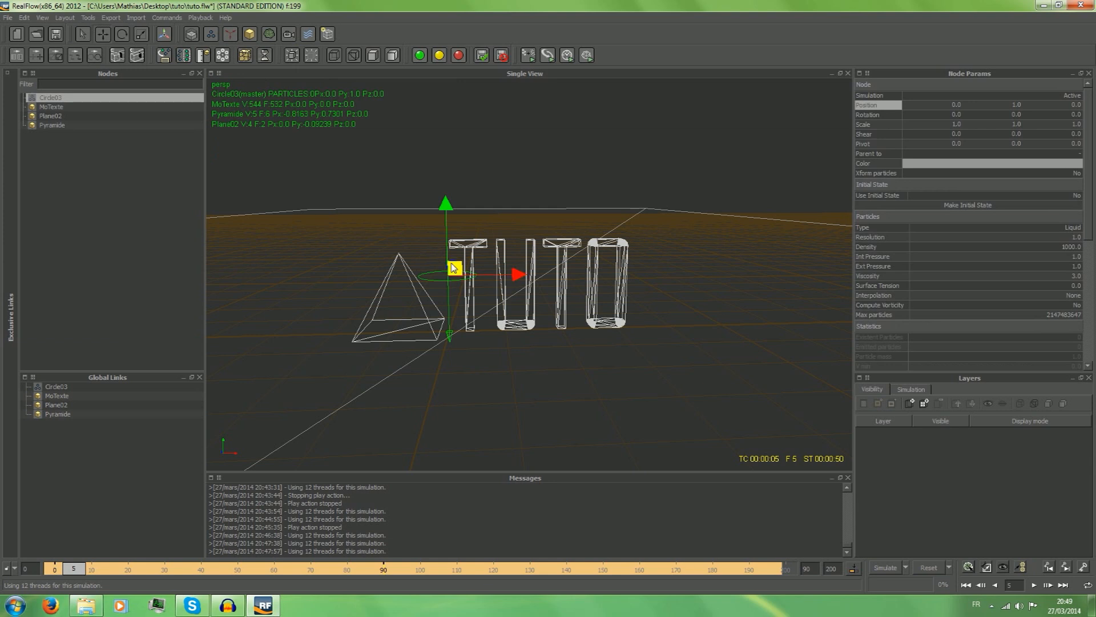
{"action": "left_click_drag", "start_coordinate": [785, 141], "coordinate": [783, 263], "text": "alt"}
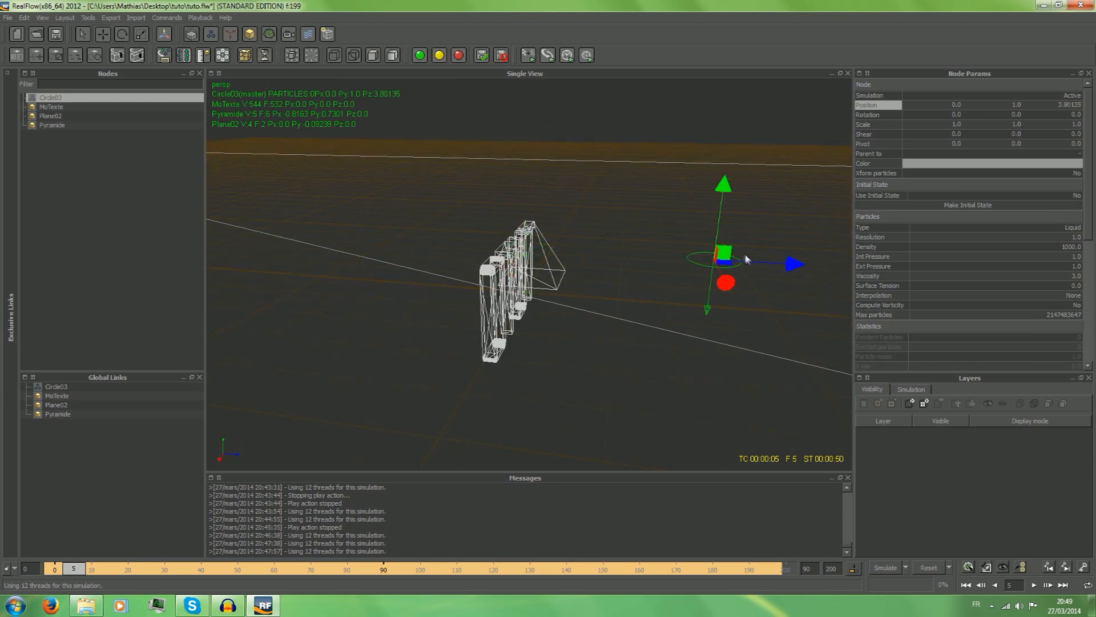
{"action": "left_click", "coordinate": [786, 261]}
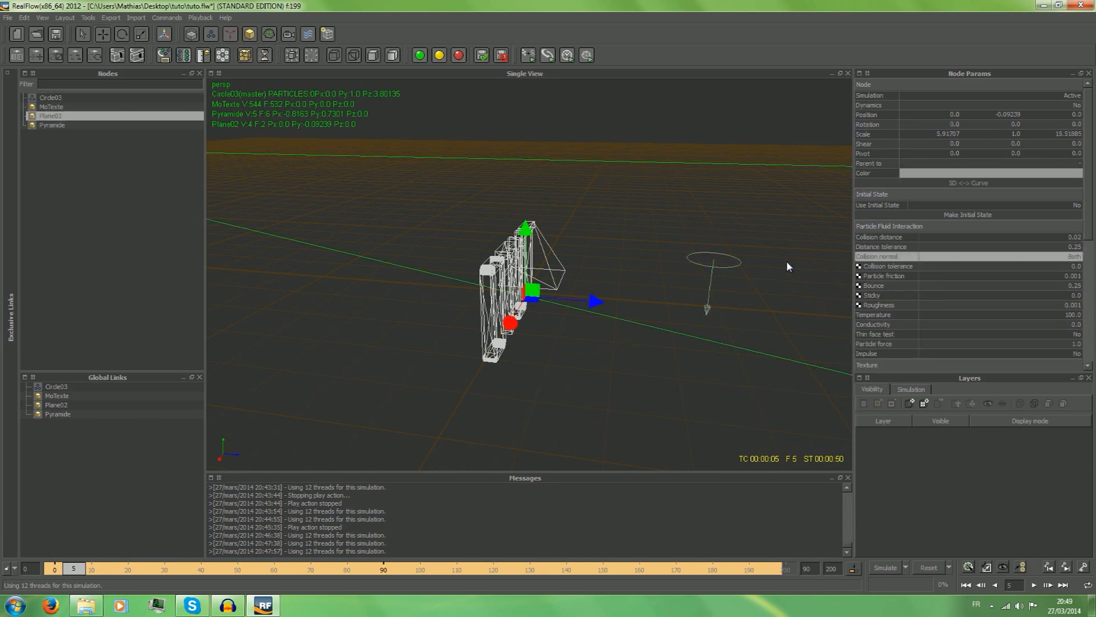
{"action": "left_click", "coordinate": [713, 265]}
{"action": "left_click_drag", "start_coordinate": [726, 283], "coordinate": [694, 223]}
Rotate the circle emitter about its Z axis to about 147.6 degrees.
{"action": "left_click", "coordinate": [125, 36]}
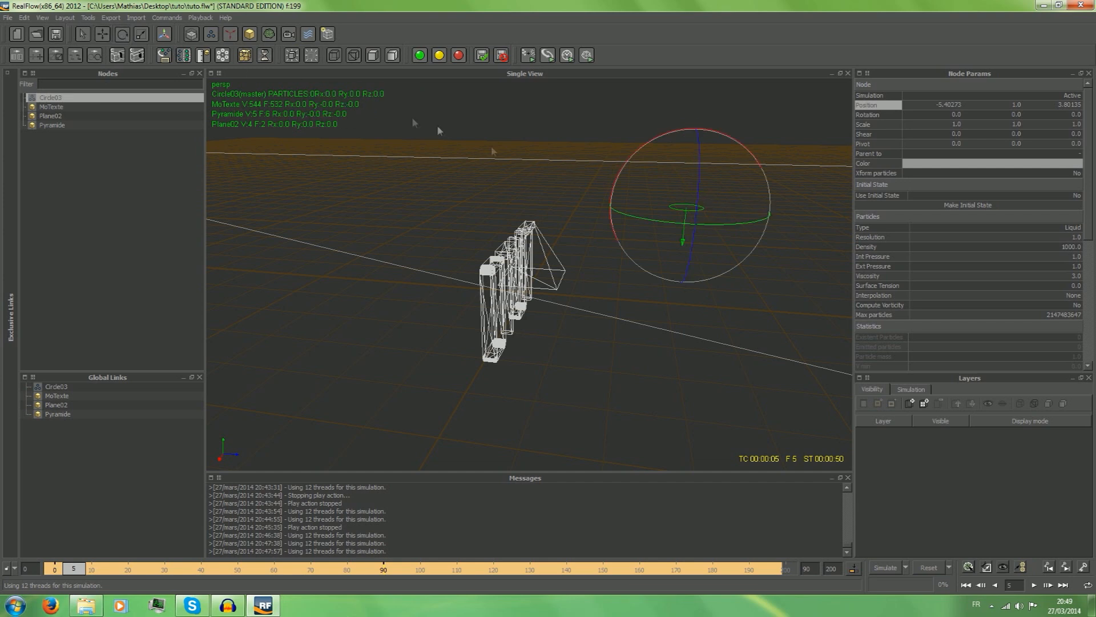
{"action": "left_click_drag", "start_coordinate": [690, 263], "coordinate": [687, 28]}
{"action": "left_click_drag", "start_coordinate": [821, 251], "coordinate": [653, 135], "text": "alt"}
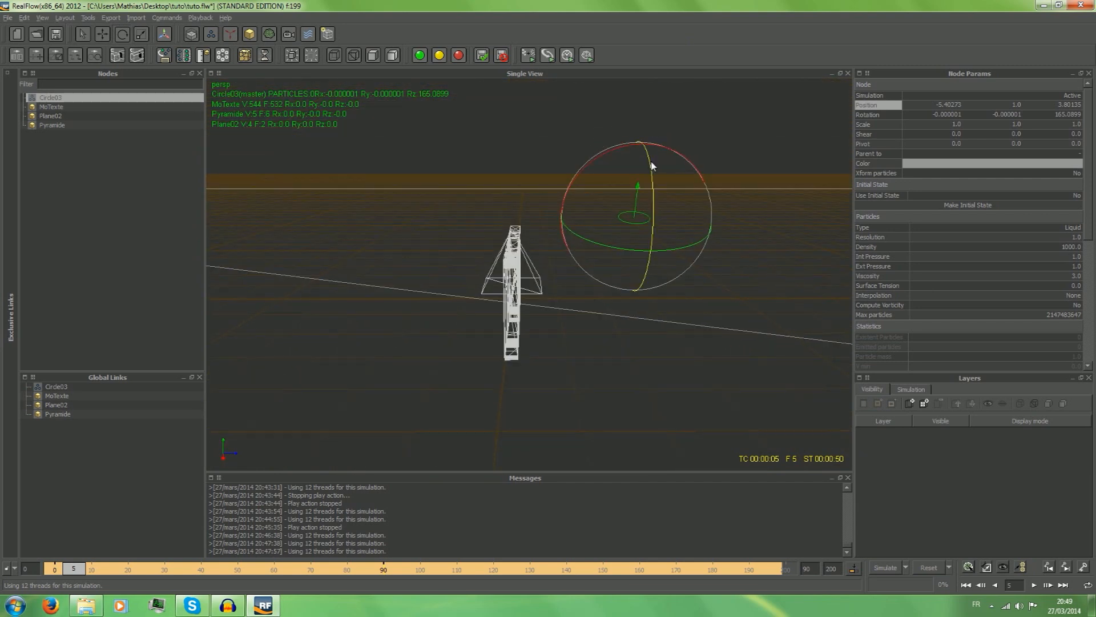
{"action": "left_click_drag", "start_coordinate": [651, 175], "coordinate": [649, 203], "text": "alt"}
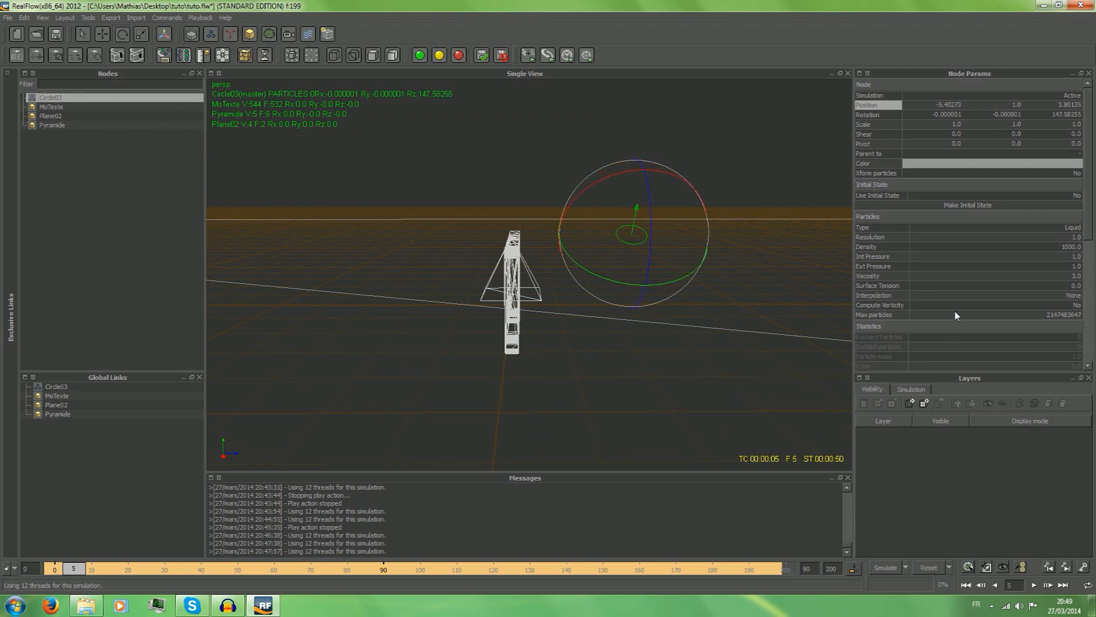
{"action": "scroll", "coordinate": [956, 316], "scroll_direction": "down", "scroll_amount": 8}
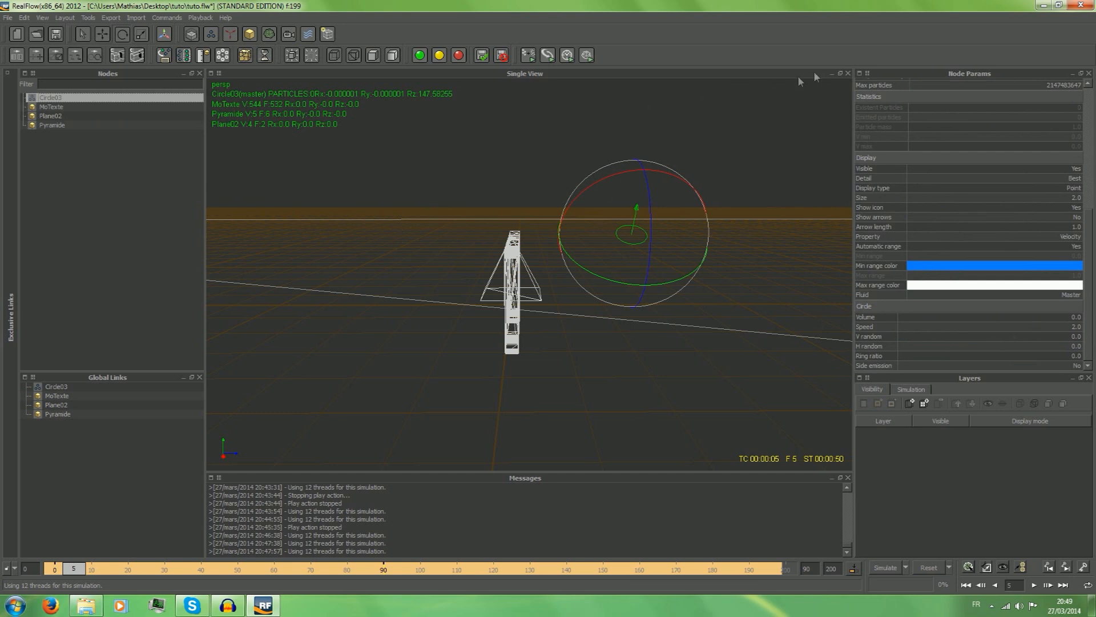
Add a Gravity daemon and move it along X beyond the pyramid, to about X -6.38.
{"action": "left_click", "coordinate": [90, 150]}
{"action": "left_click", "coordinate": [211, 33]}
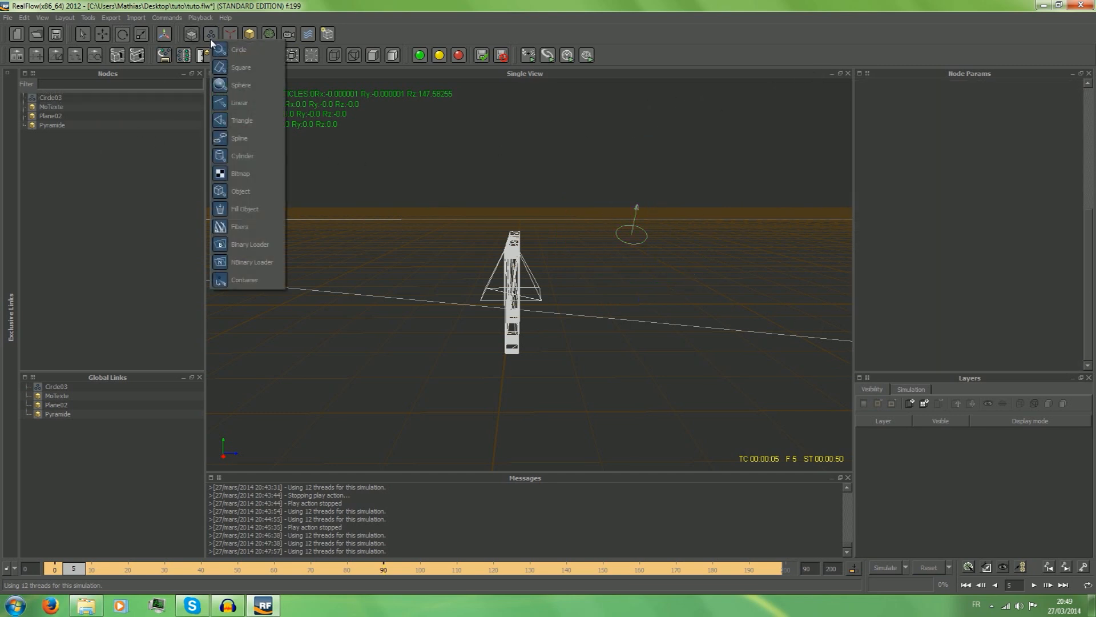
{"action": "left_click", "coordinate": [230, 33]}
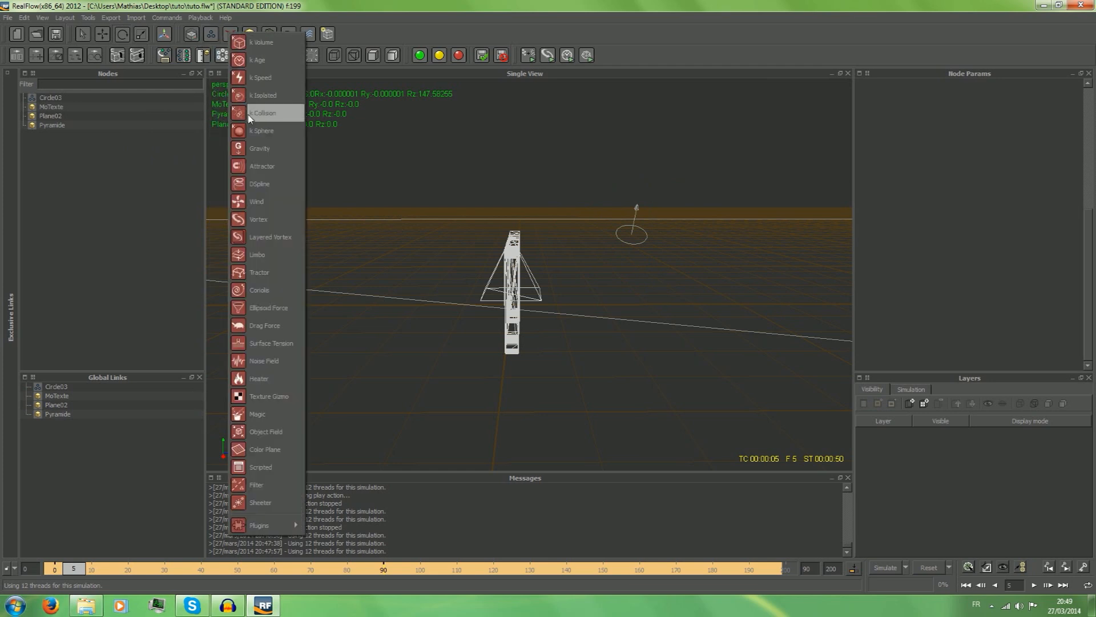
{"action": "left_click", "coordinate": [256, 150]}
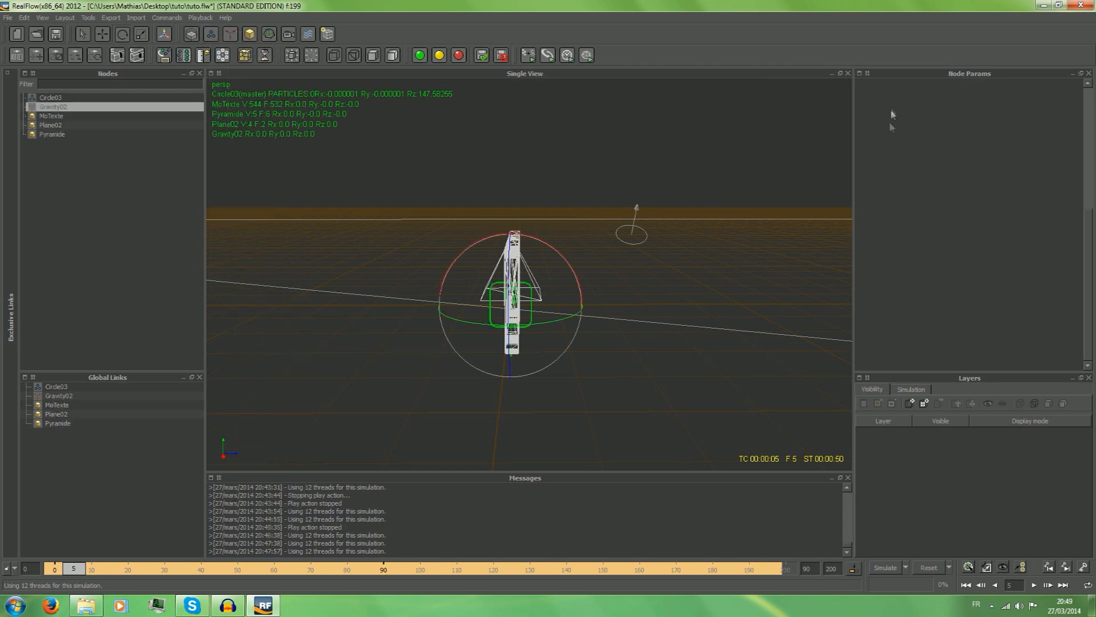
{"action": "left_click_drag", "start_coordinate": [761, 226], "coordinate": [895, 228], "text": "alt"}
{"action": "left_click", "coordinate": [85, 36]}
{"action": "left_click", "coordinate": [98, 35]}
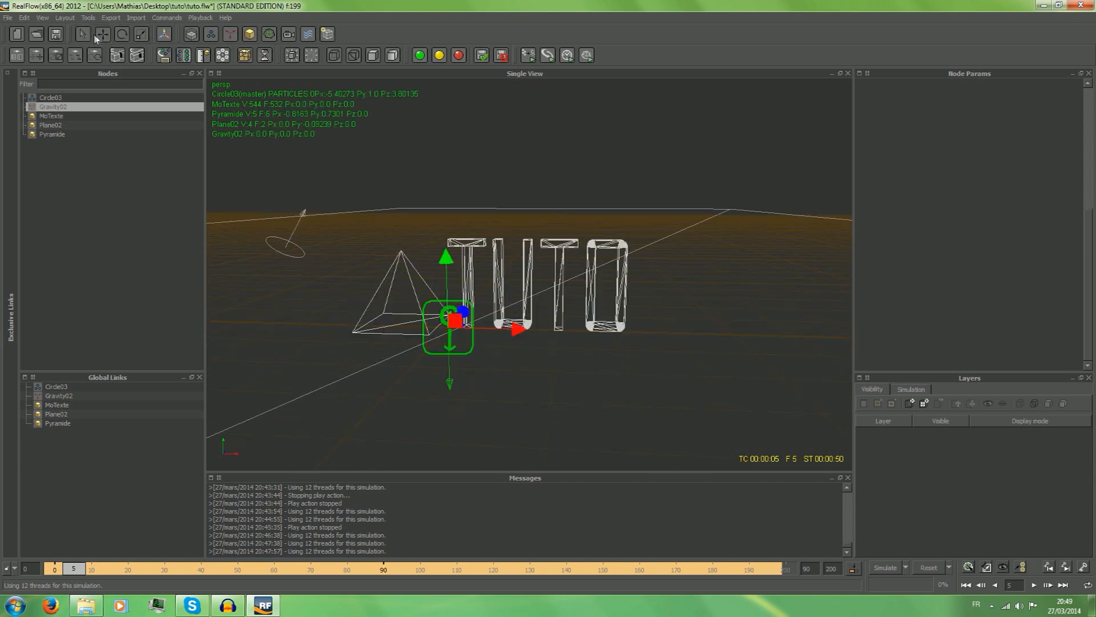
{"action": "left_click_drag", "start_coordinate": [515, 329], "coordinate": [183, 311]}
{"action": "left_click_drag", "start_coordinate": [797, 161], "coordinate": [663, 174], "text": "alt"}
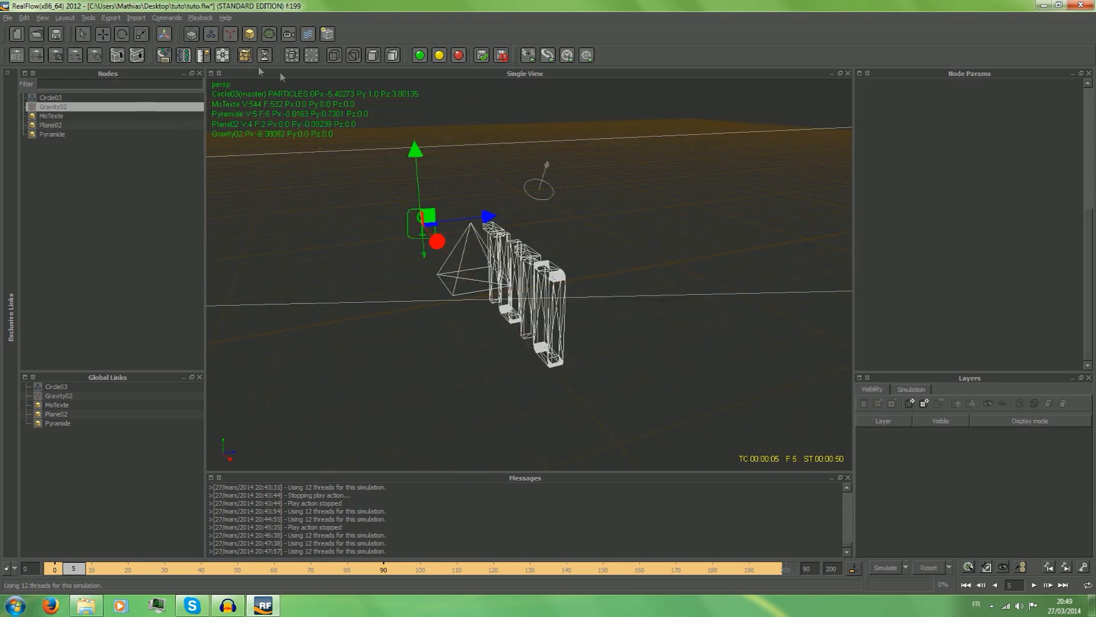
{"action": "left_click", "coordinate": [58, 99]}
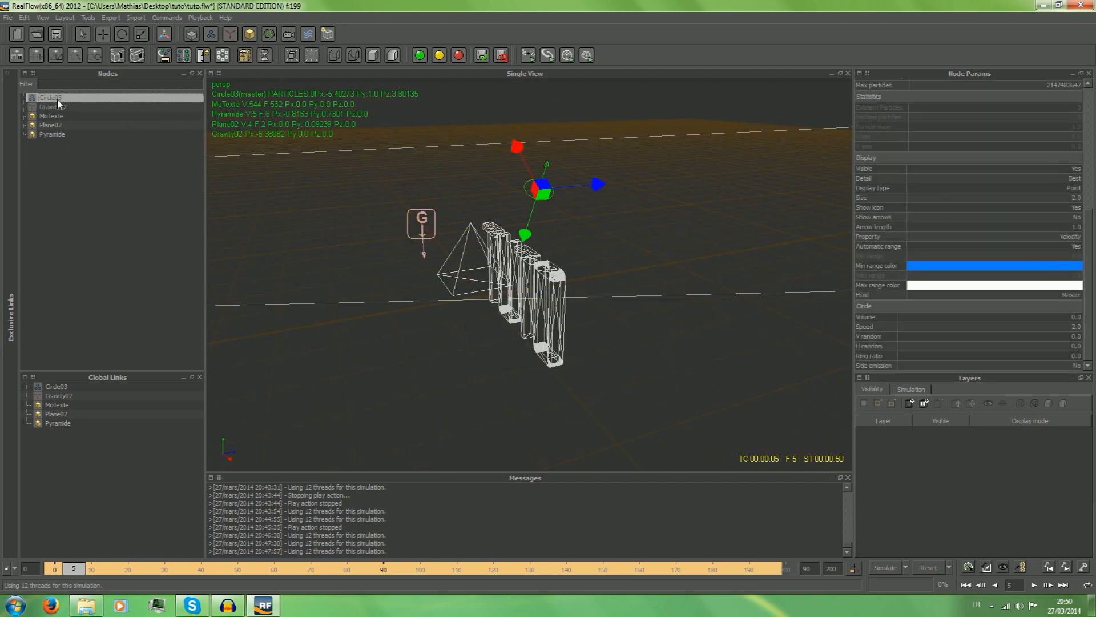
{"action": "right_click", "coordinate": [58, 98]}
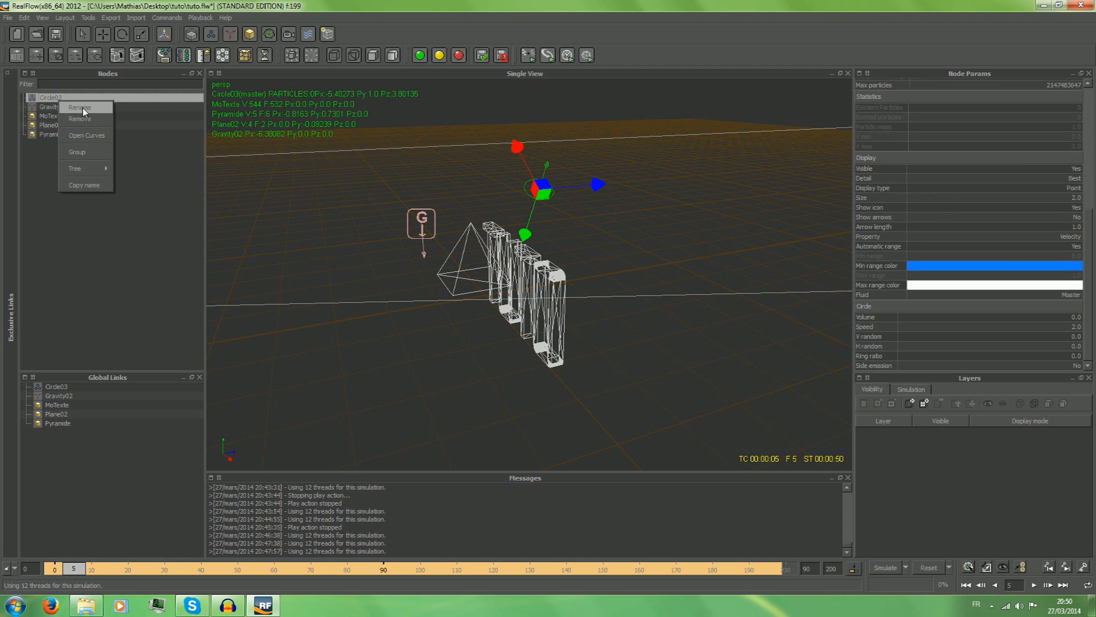
{"action": "left_click", "coordinate": [92, 188]}
{"action": "left_click", "coordinate": [61, 147]}
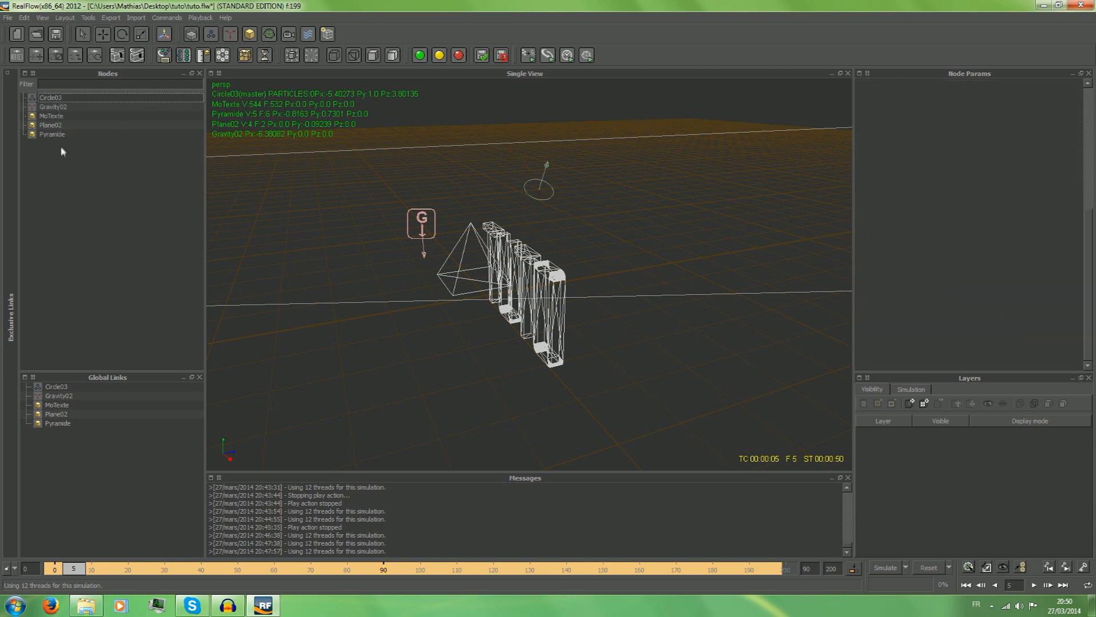
{"action": "right_click", "coordinate": [67, 100]}
{"action": "left_click", "coordinate": [80, 206]}
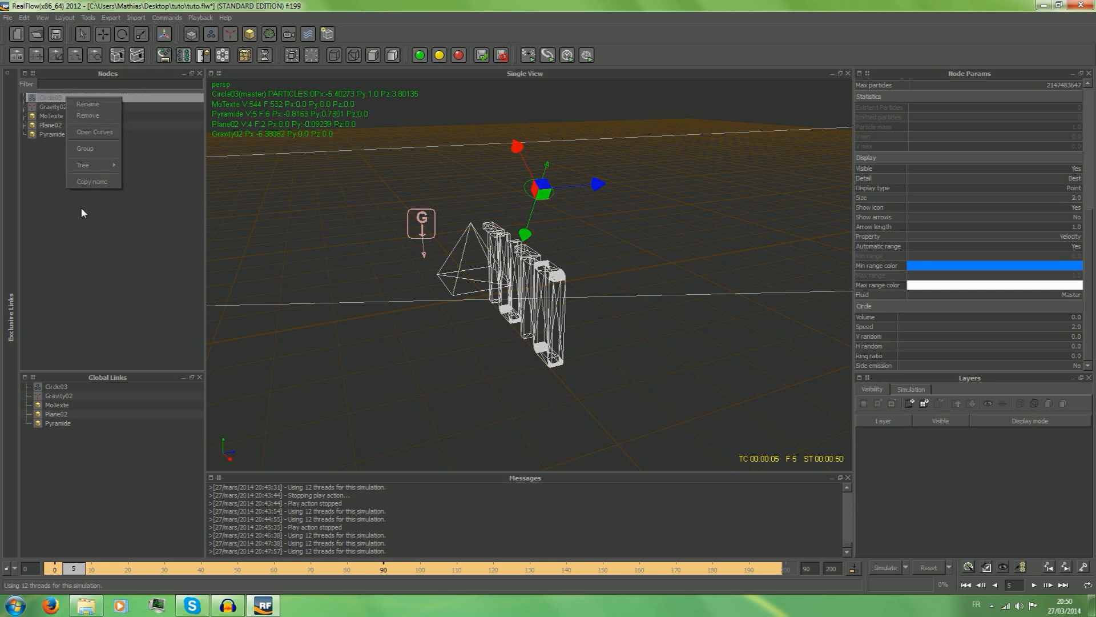
{"action": "left_click", "coordinate": [48, 98]}
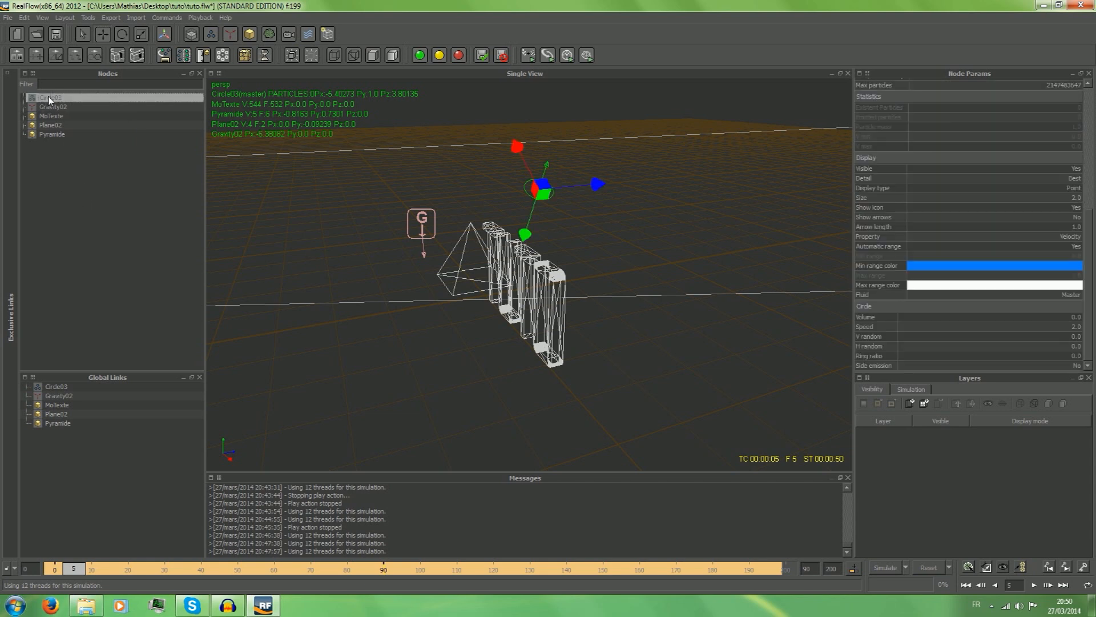
{"action": "left_click", "coordinate": [71, 148]}
Add a second circle emitter and move it along Z to about 3.57.
{"action": "left_click", "coordinate": [212, 34]}
{"action": "left_click", "coordinate": [235, 38]}
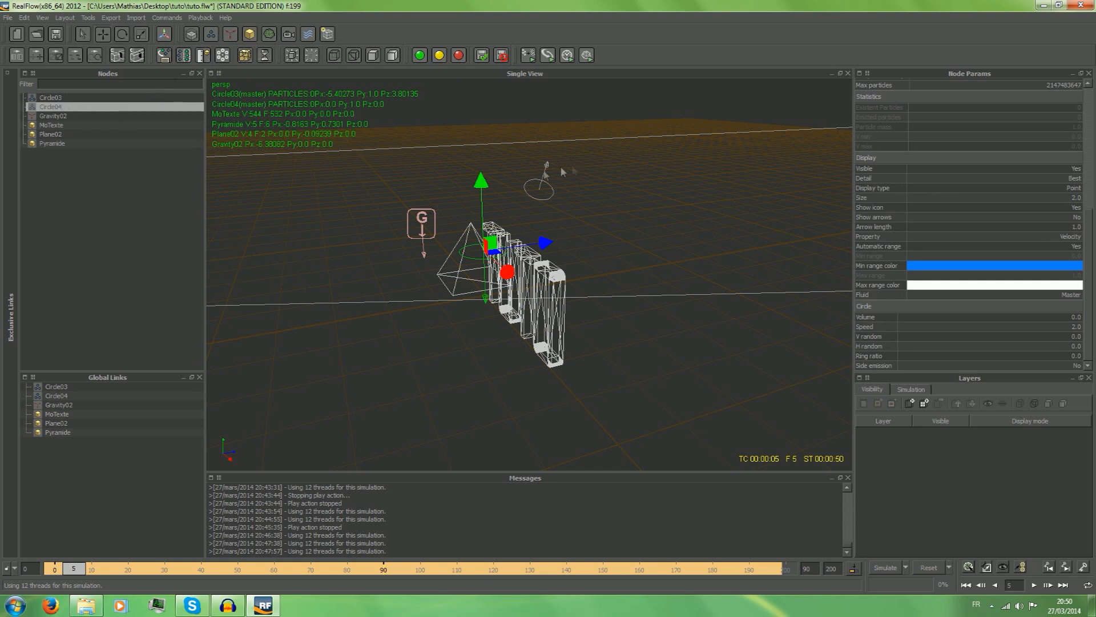
{"action": "left_click", "coordinate": [103, 34]}
{"action": "left_click_drag", "start_coordinate": [546, 242], "coordinate": [685, 223]}
{"action": "left_click_drag", "start_coordinate": [786, 120], "coordinate": [758, 135], "text": "alt"}
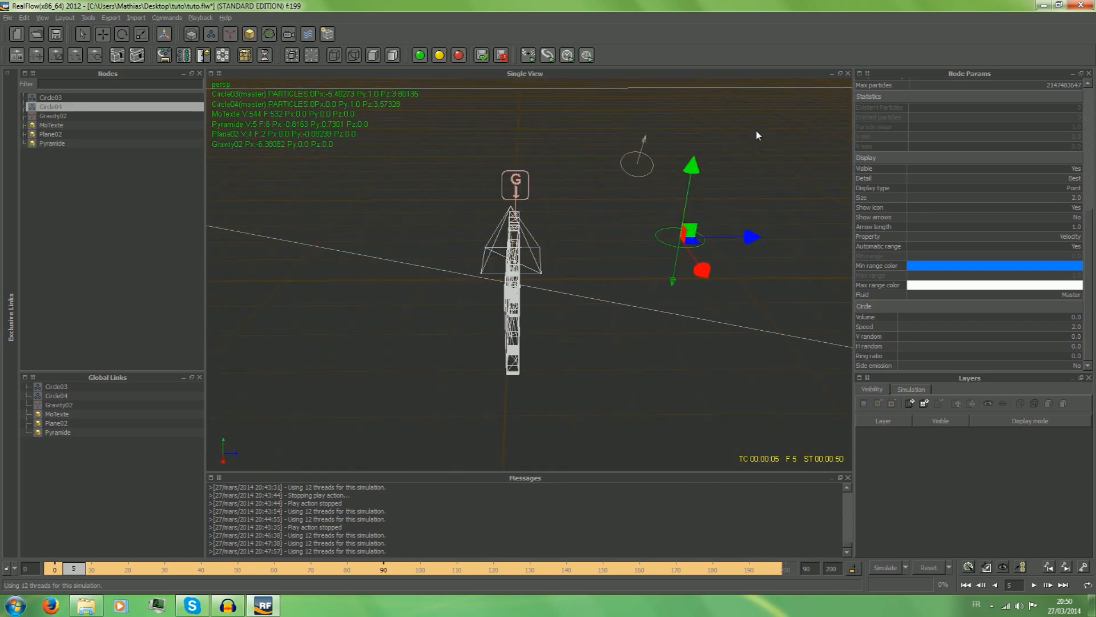
Rotate the second circle emitter about its Z axis so its tilt mirrors that of the first circle emitter.
{"action": "left_click", "coordinate": [123, 34]}
{"action": "left_click_drag", "start_coordinate": [707, 239], "coordinate": [707, 601]}
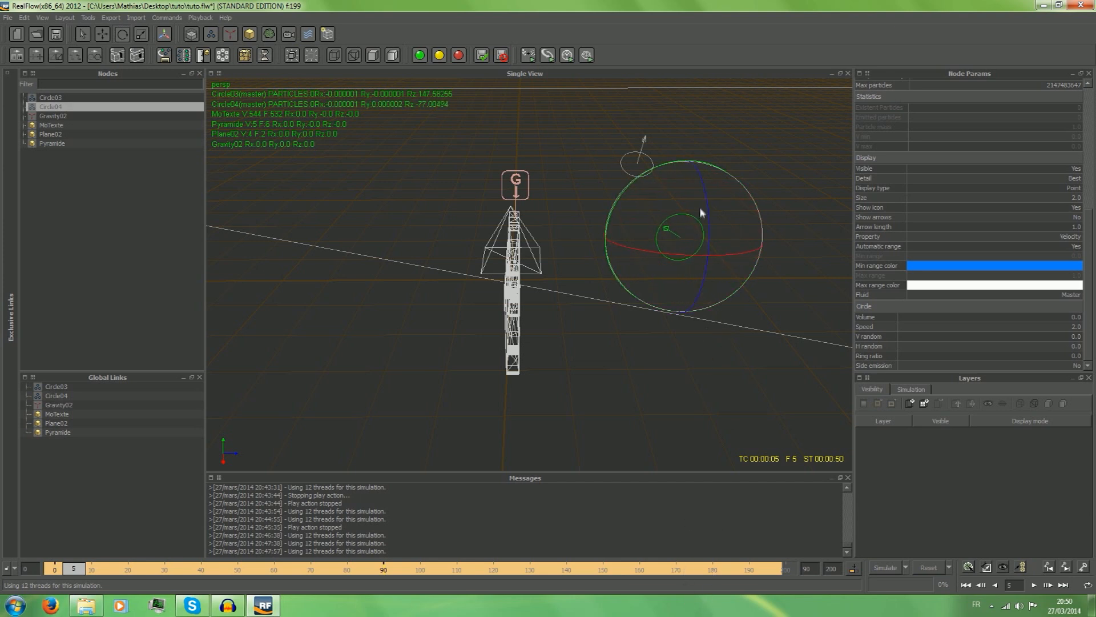
{"action": "left_click_drag", "start_coordinate": [709, 206], "coordinate": [697, 361]}
Move the second circle emitter beyond the O of the text, opposite the first emitter, to about X 8 and Y 1.19.
{"action": "left_click", "coordinate": [102, 33]}
{"action": "left_click_drag", "start_coordinate": [667, 309], "coordinate": [689, 290]}
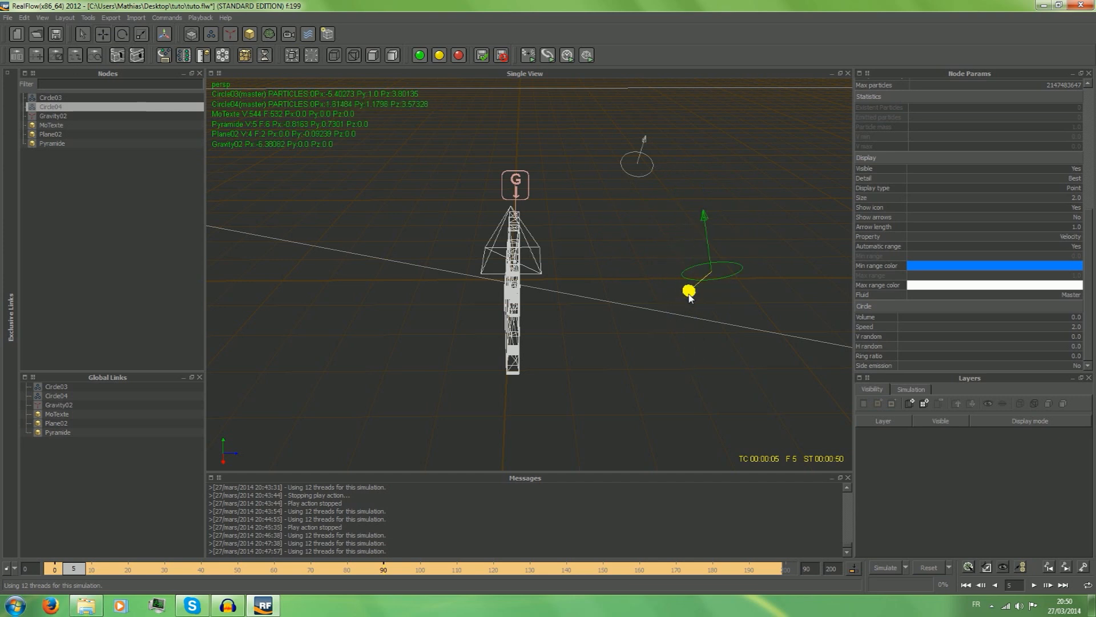
{"action": "mouse_move", "coordinate": [723, 345]}
{"action": "left_mouse_down"}
{"action": "mouse_move", "coordinate": [733, 413]}
{"action": "mouse_move", "coordinate": [709, 341]}
{"action": "left_mouse_up"}
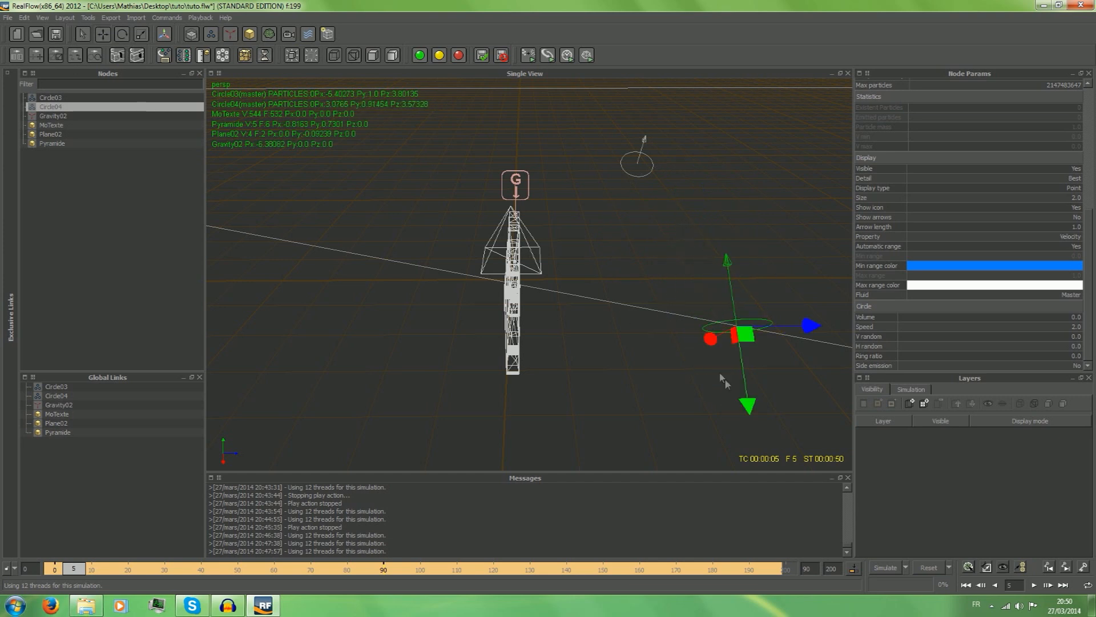
{"action": "left_click_drag", "start_coordinate": [747, 401], "coordinate": [753, 440]}
{"action": "left_click_drag", "start_coordinate": [548, 308], "coordinate": [742, 262], "text": "alt"}
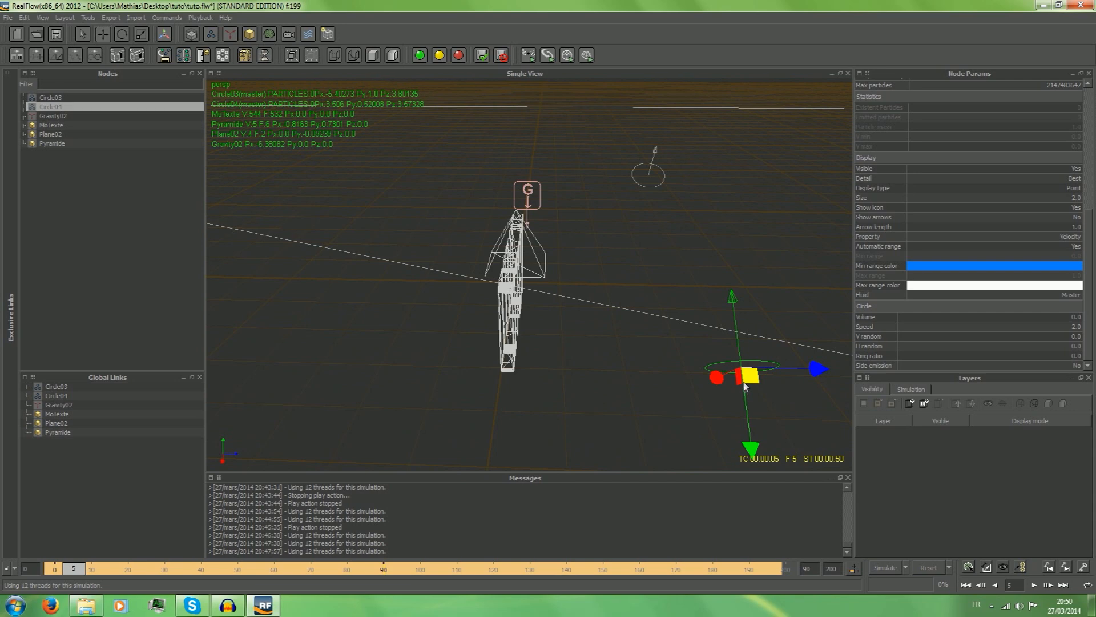
{"action": "mouse_move", "coordinate": [749, 425]}
{"action": "left_mouse_down"}
{"action": "mouse_move", "coordinate": [750, 455]}
{"action": "mouse_move", "coordinate": [748, 420]}
{"action": "left_mouse_up"}
{"action": "left_click_drag", "start_coordinate": [753, 380], "coordinate": [805, 290], "text": "alt"}
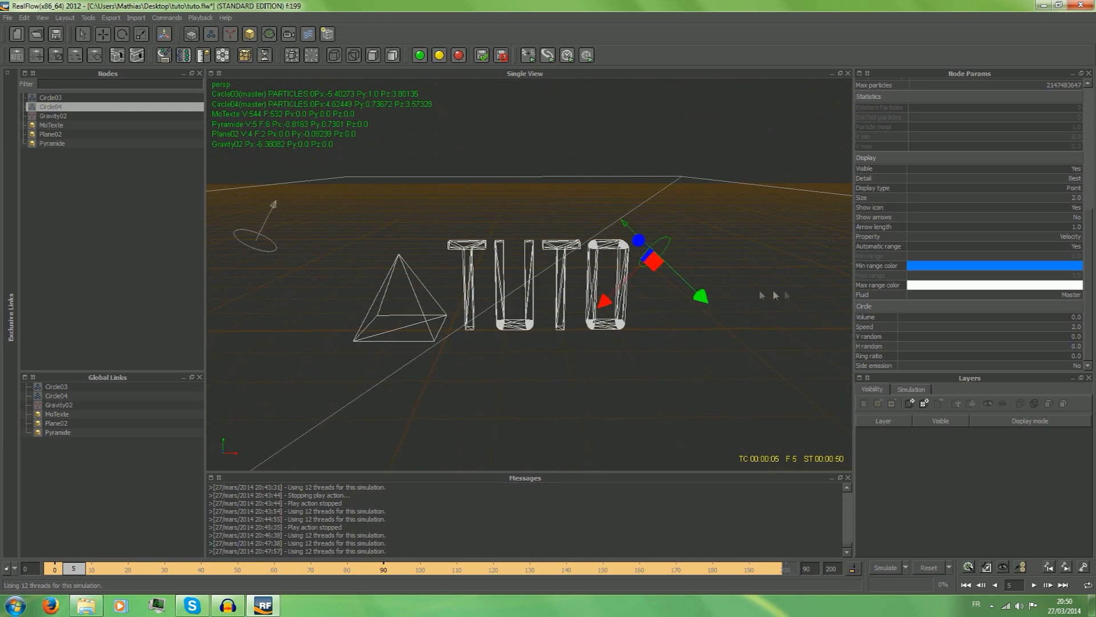
{"action": "left_click_drag", "start_coordinate": [623, 294], "coordinate": [789, 279]}
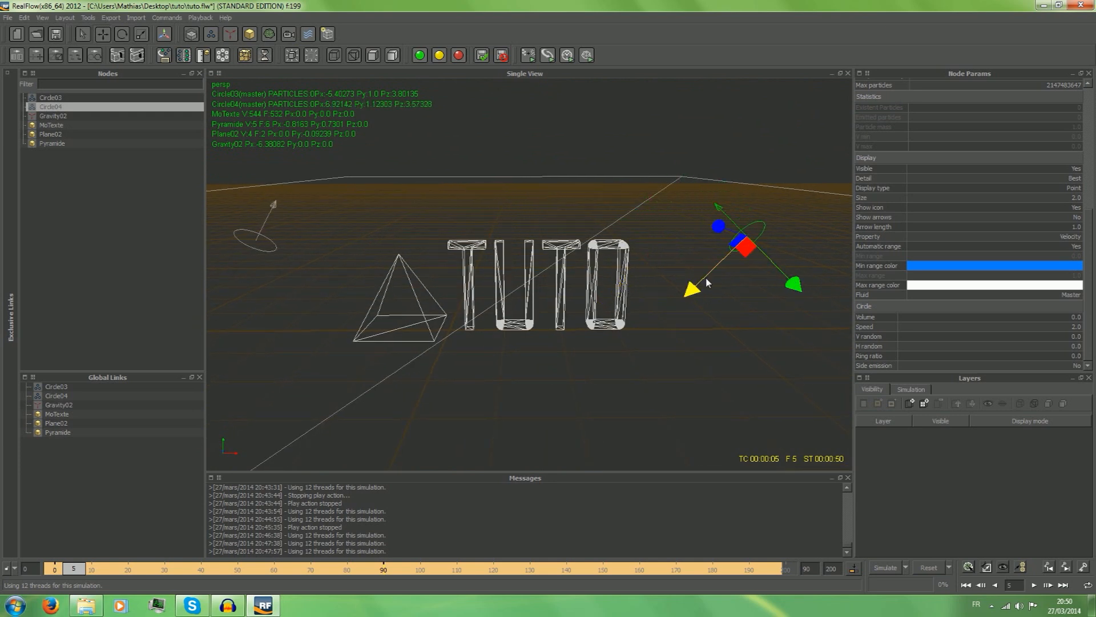
{"action": "left_click_drag", "start_coordinate": [709, 278], "coordinate": [730, 257]}
{"action": "left_click_drag", "start_coordinate": [797, 254], "coordinate": [819, 288]}
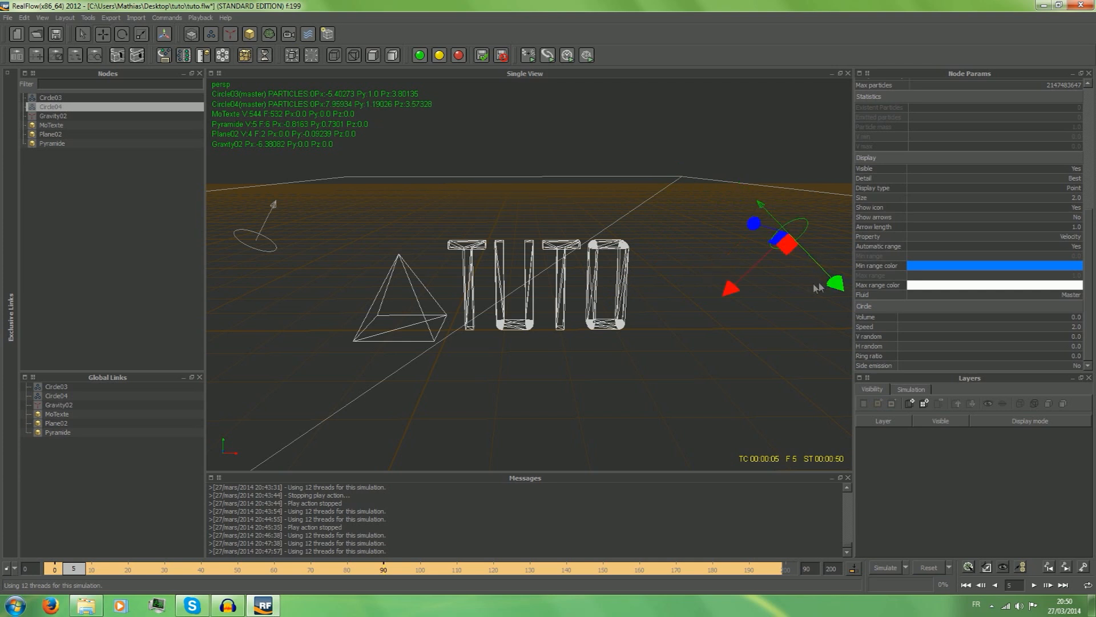
Run a test simulation of the two circle emitters to frame 26, stop it and reset the simulation data.
{"action": "left_click", "coordinate": [876, 569]}
{"action": "left_click", "coordinate": [524, 308]}
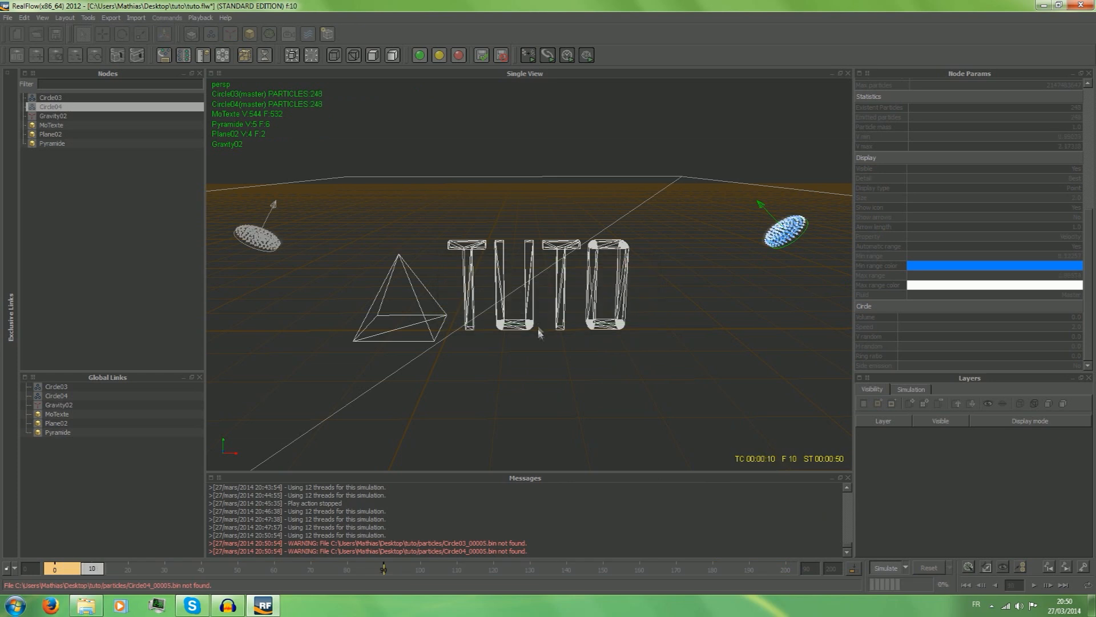
{"action": "left_click", "coordinate": [887, 568]}
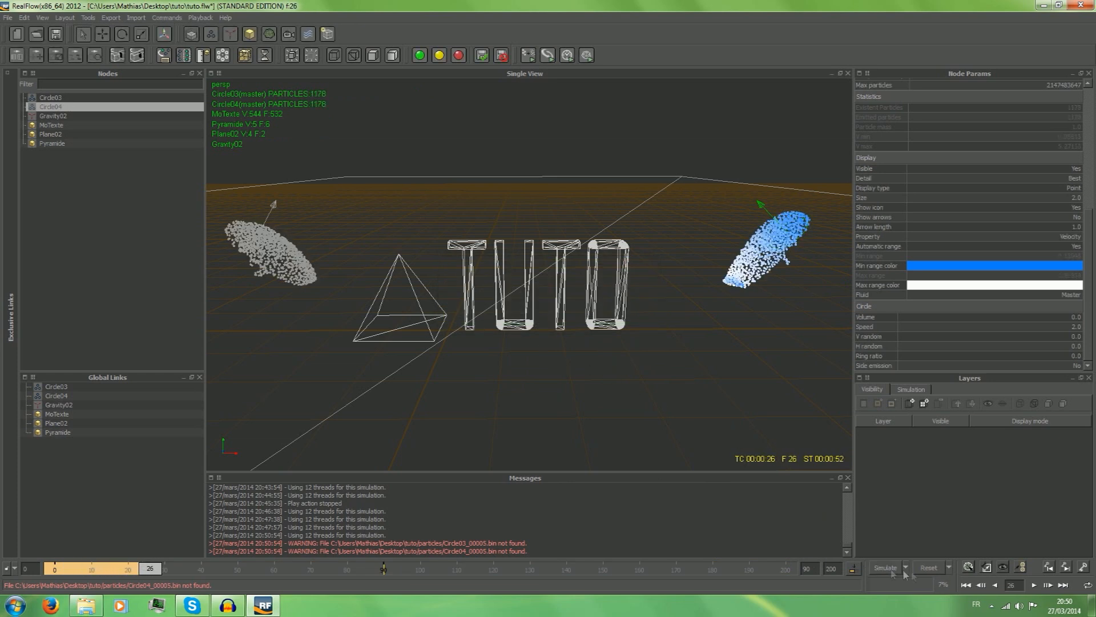
{"action": "left_click", "coordinate": [928, 568]}
{"action": "left_click", "coordinate": [525, 308]}
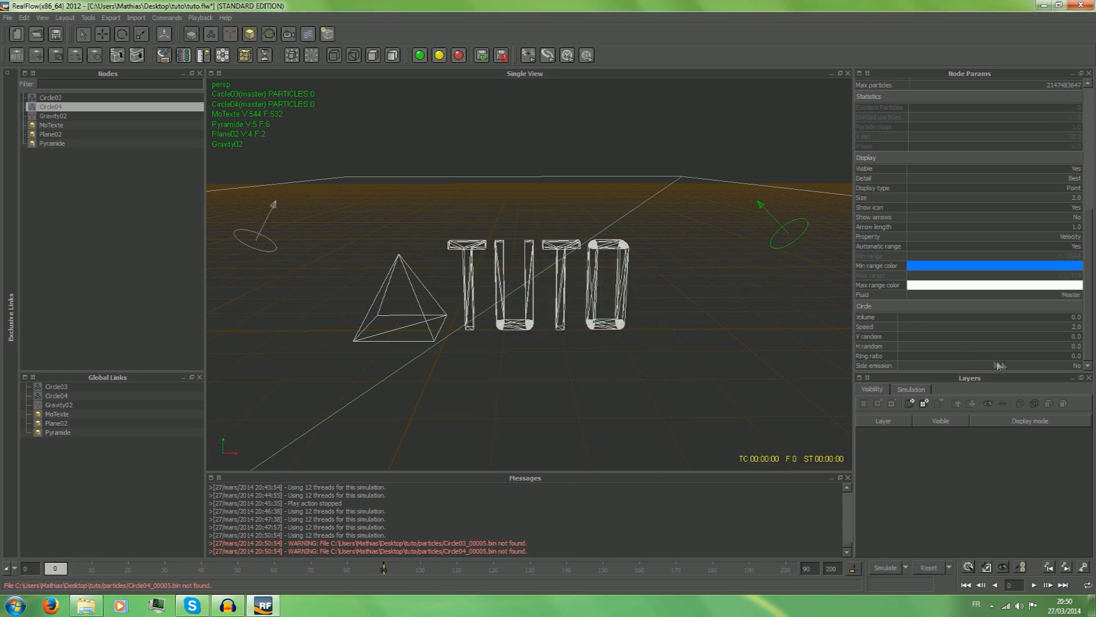
Set the emission speed of both circle emitters to 10 and run a test simulation to frame 50.
{"action": "double_click", "coordinate": [1030, 326]}
{"action": "type", "text": "10"}
{"action": "key", "text": "Return"}
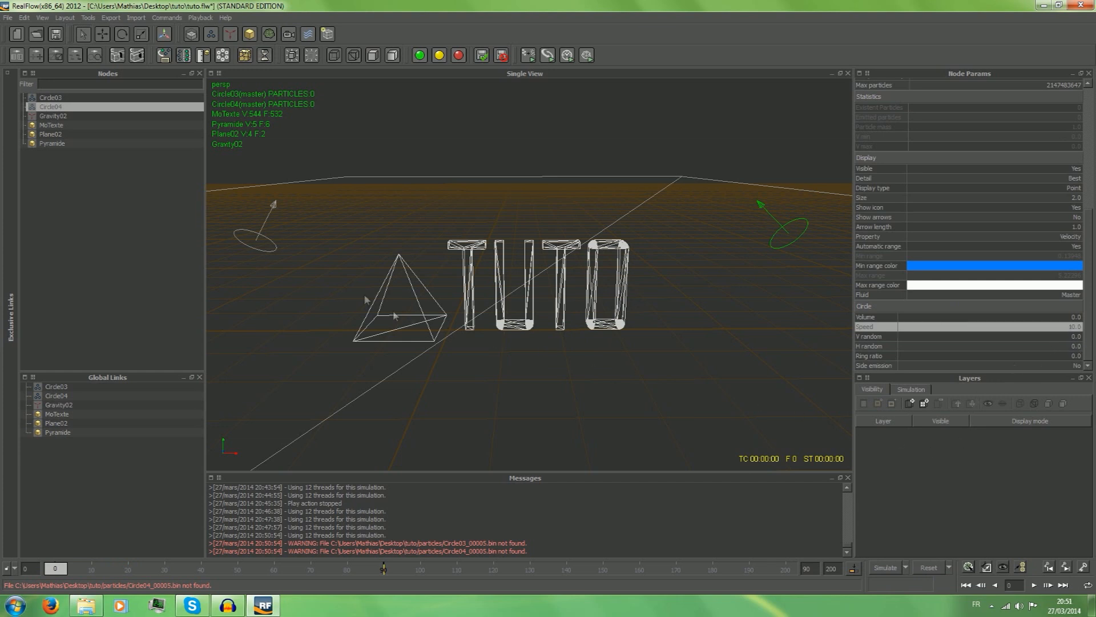
{"action": "left_click", "coordinate": [255, 250]}
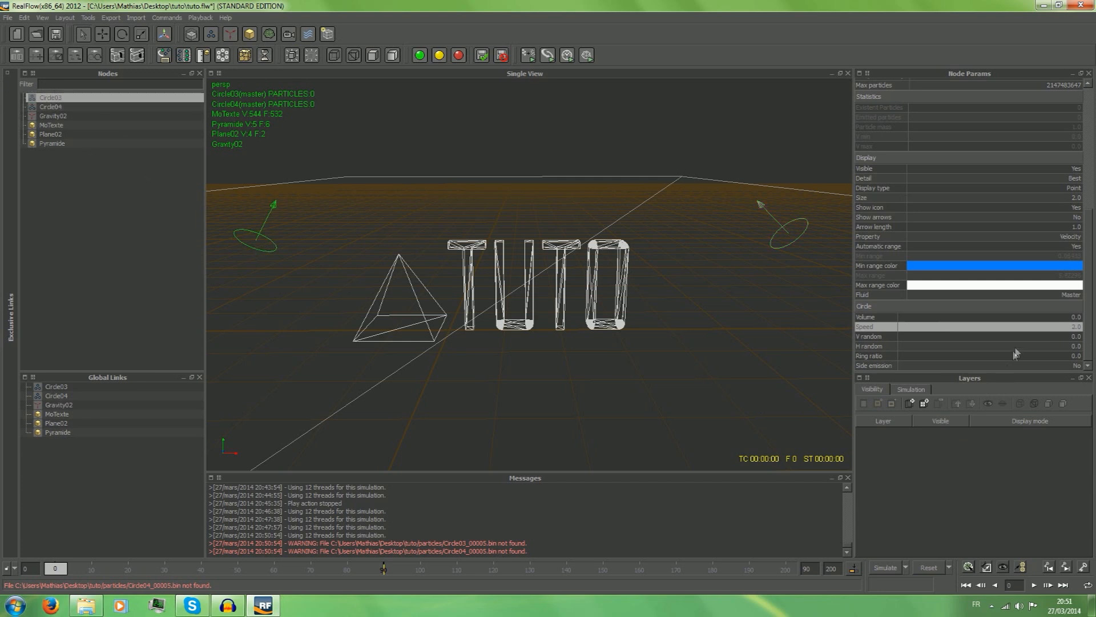
{"action": "double_click", "coordinate": [1032, 327]}
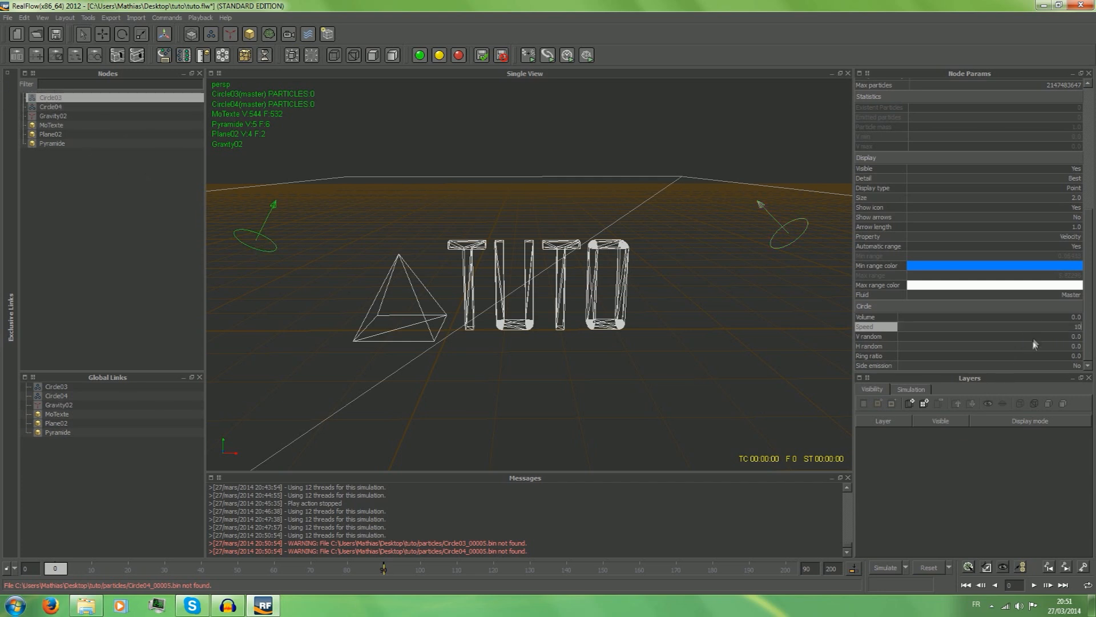
{"action": "type", "text": "10"}
{"action": "key", "text": "Return"}
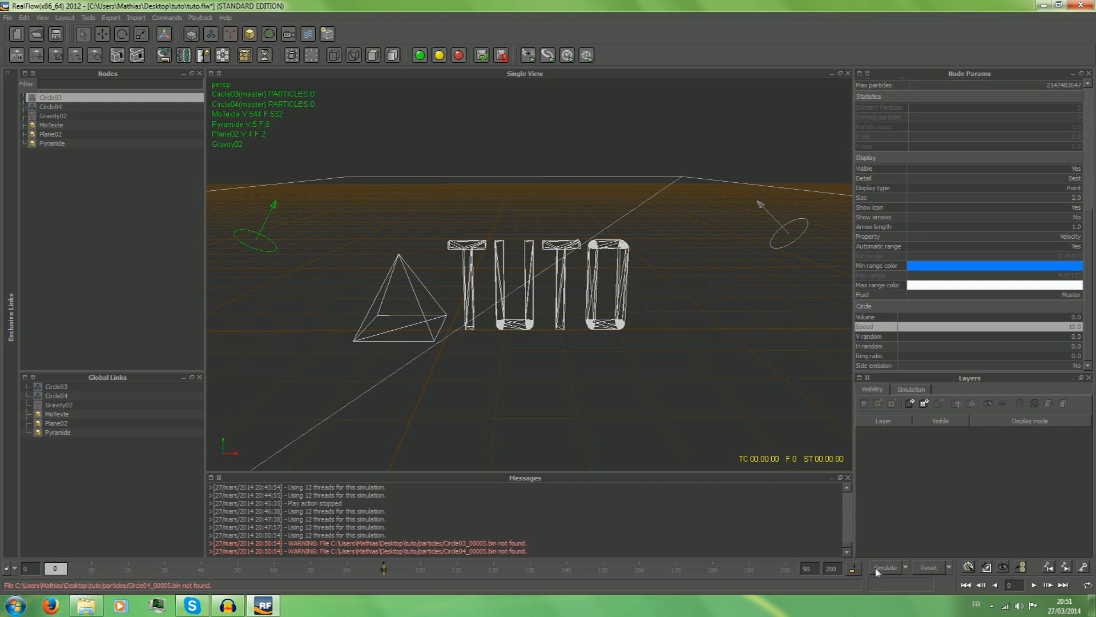
{"action": "left_click", "coordinate": [895, 567]}
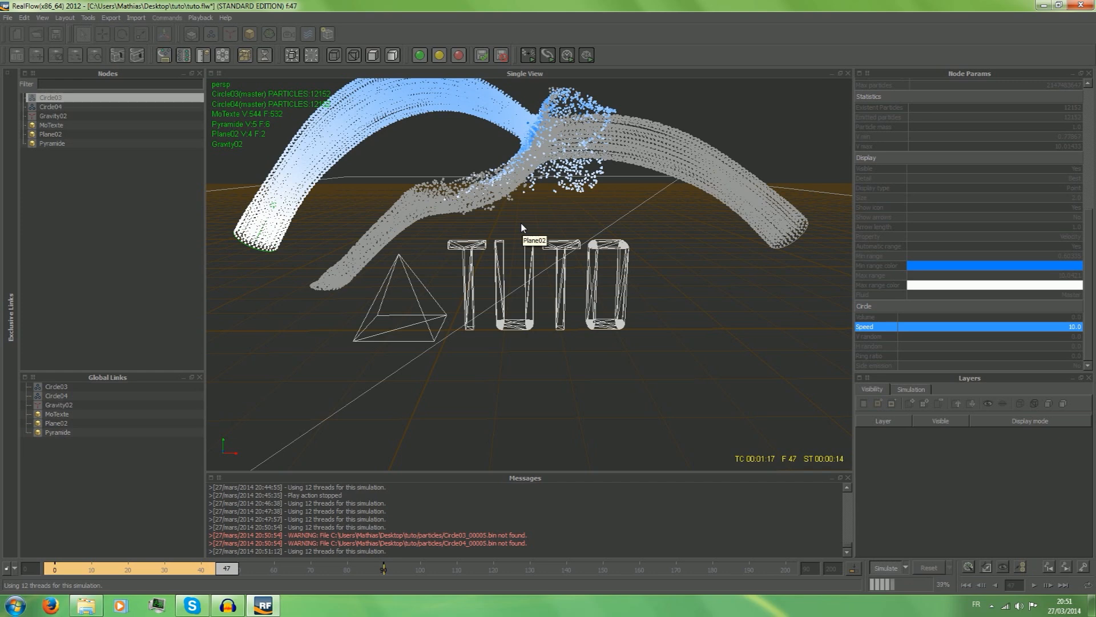
{"action": "left_click", "coordinate": [878, 571]}
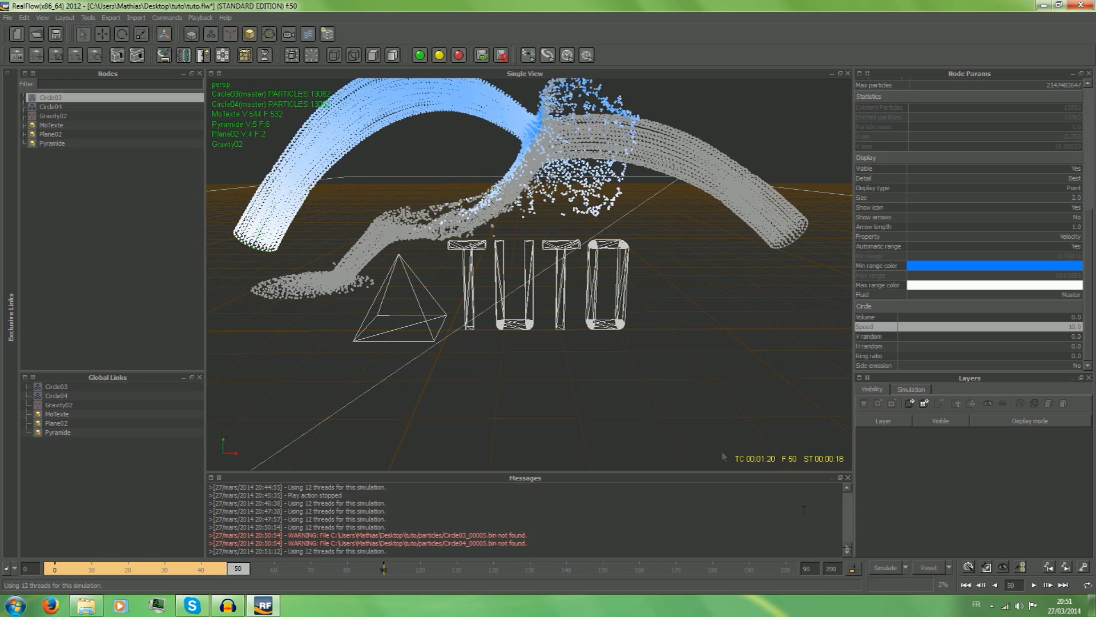
Try narrowing the first circle emitter along Z and slightly scaling down the second circle emitter.
{"action": "left_click", "coordinate": [142, 35]}
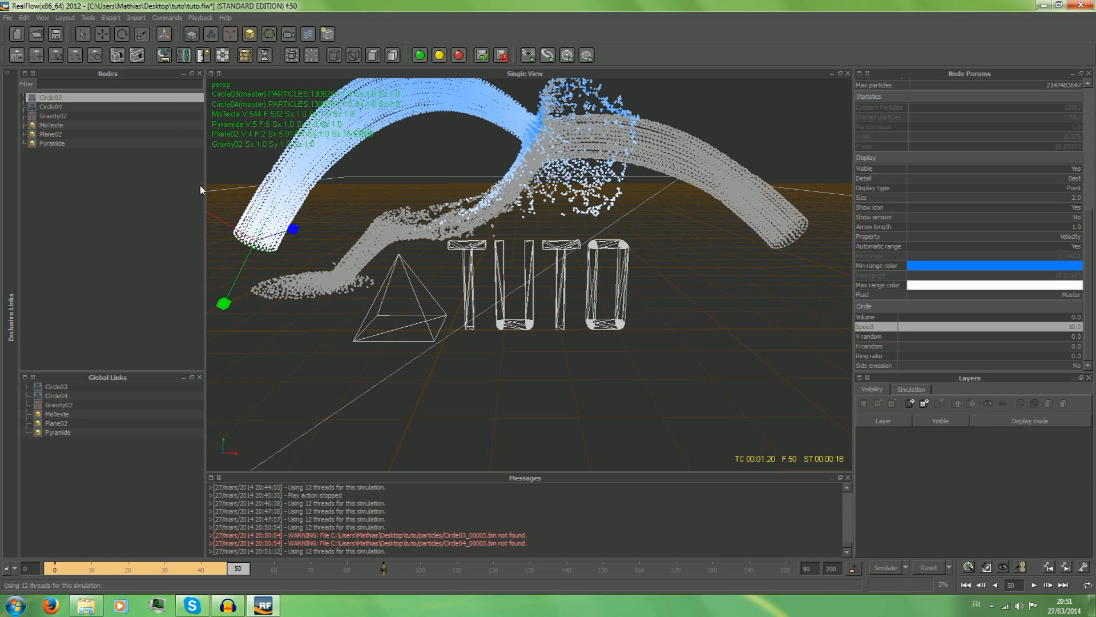
{"action": "left_click_drag", "start_coordinate": [292, 228], "coordinate": [242, 239]}
{"action": "left_click", "coordinate": [764, 240]}
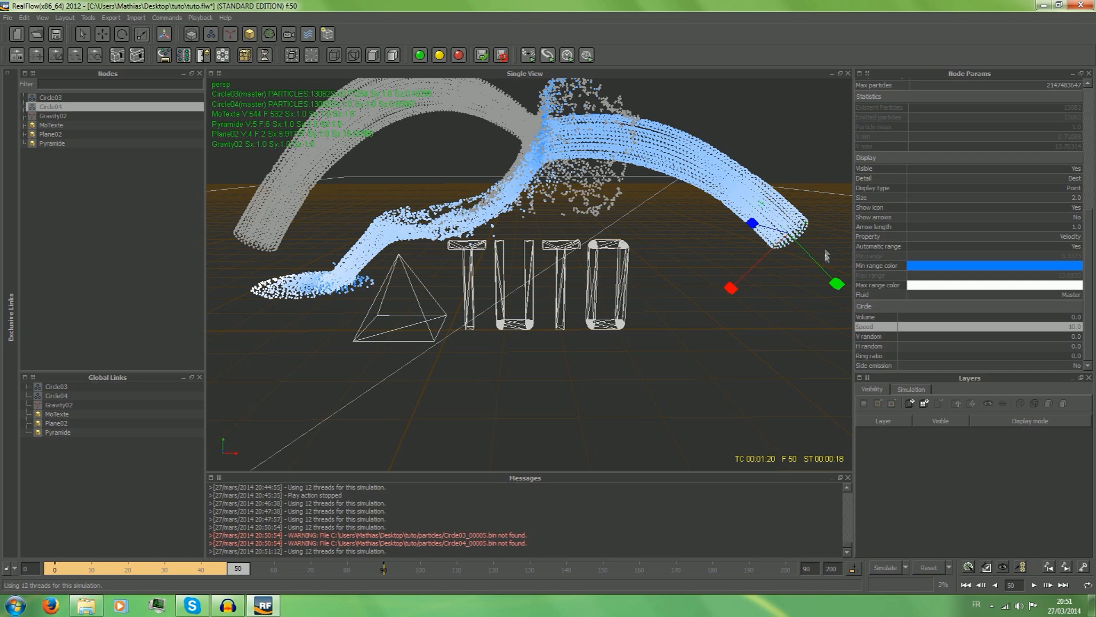
{"action": "left_click_drag", "start_coordinate": [824, 276], "coordinate": [817, 273]}
Reset the simulation, run a test of the narrowed circle emitters to frame 26, stop it and reset the data again.
{"action": "left_click", "coordinate": [886, 571]}
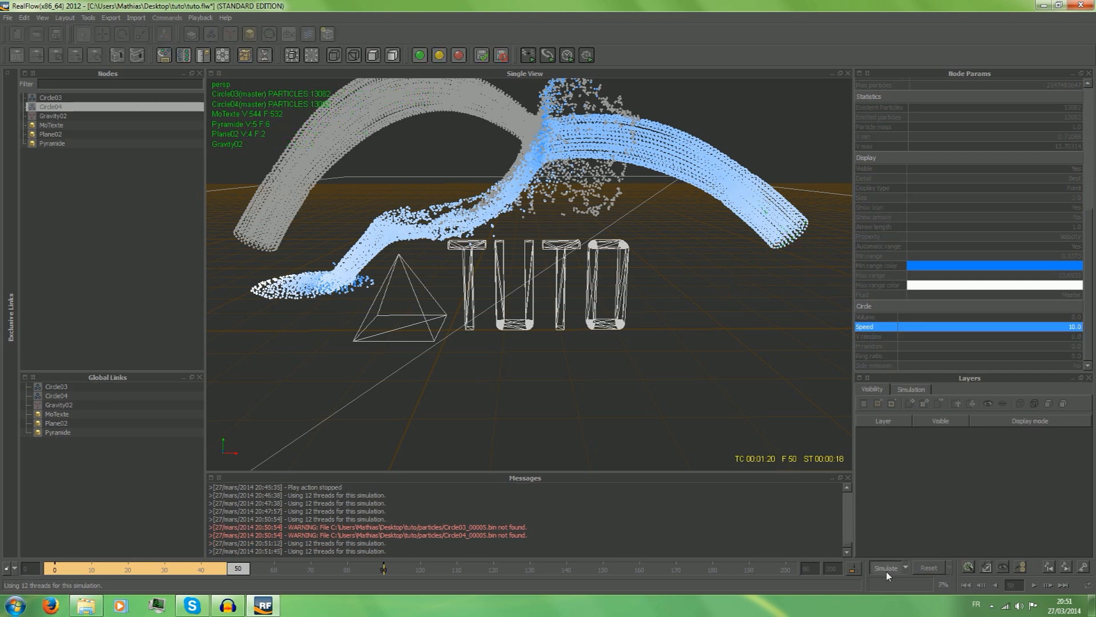
{"action": "left_click", "coordinate": [937, 567]}
{"action": "left_click", "coordinate": [524, 312]}
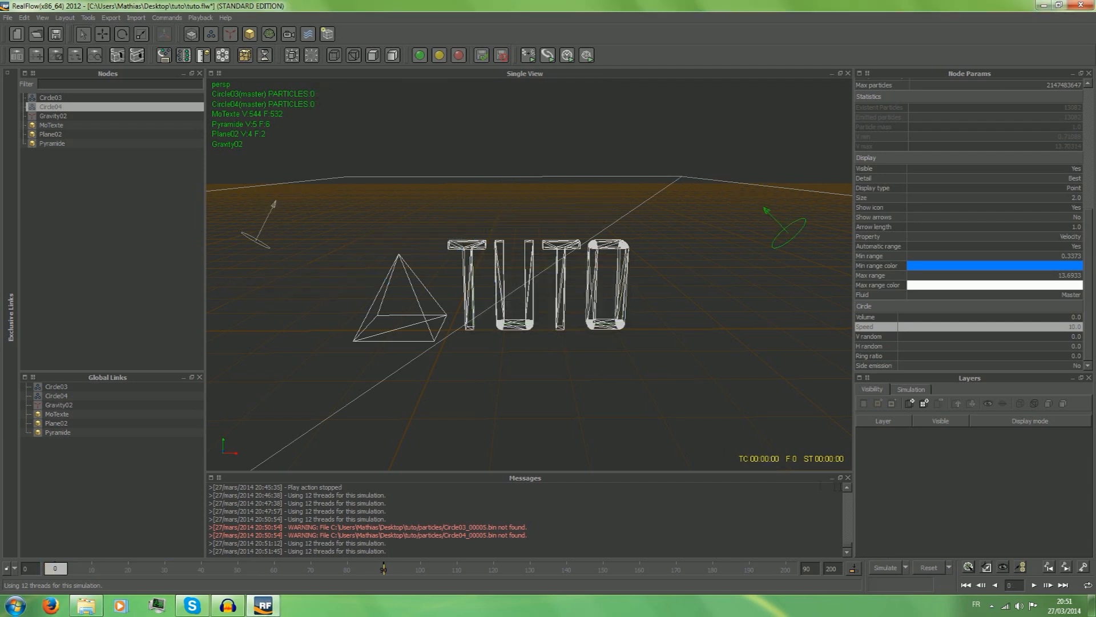
{"action": "left_click", "coordinate": [884, 568]}
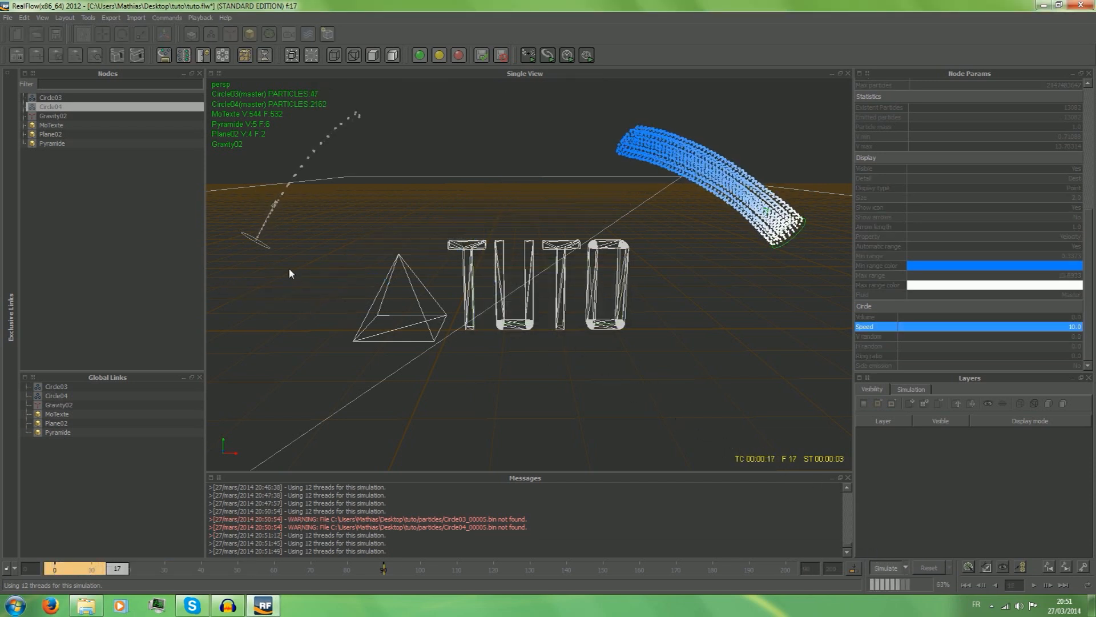
{"action": "left_click", "coordinate": [886, 567]}
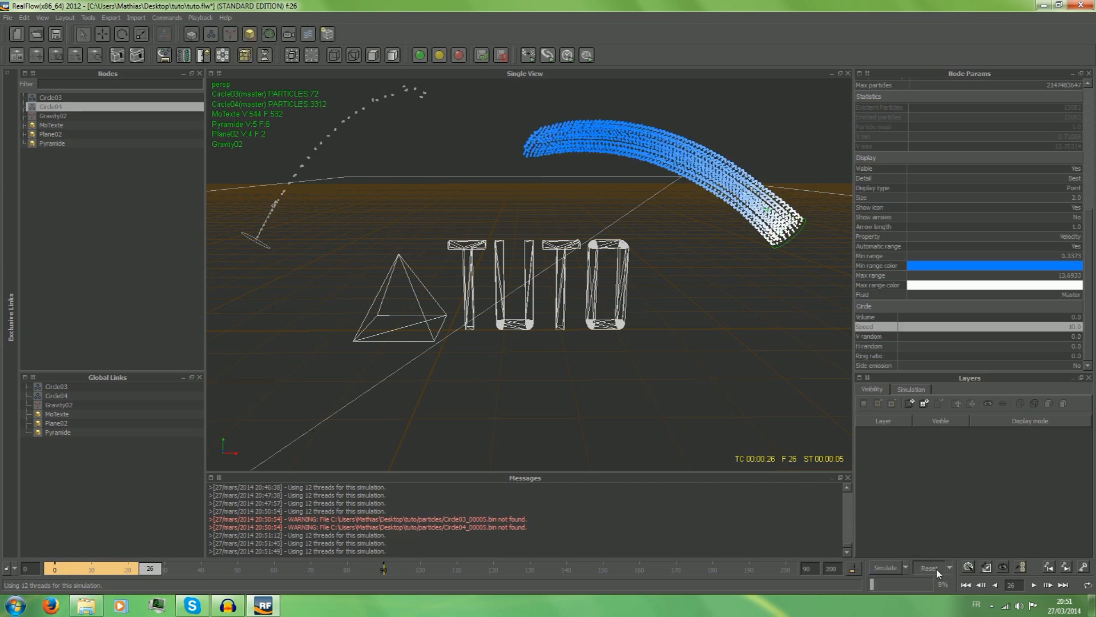
{"action": "left_click", "coordinate": [929, 567]}
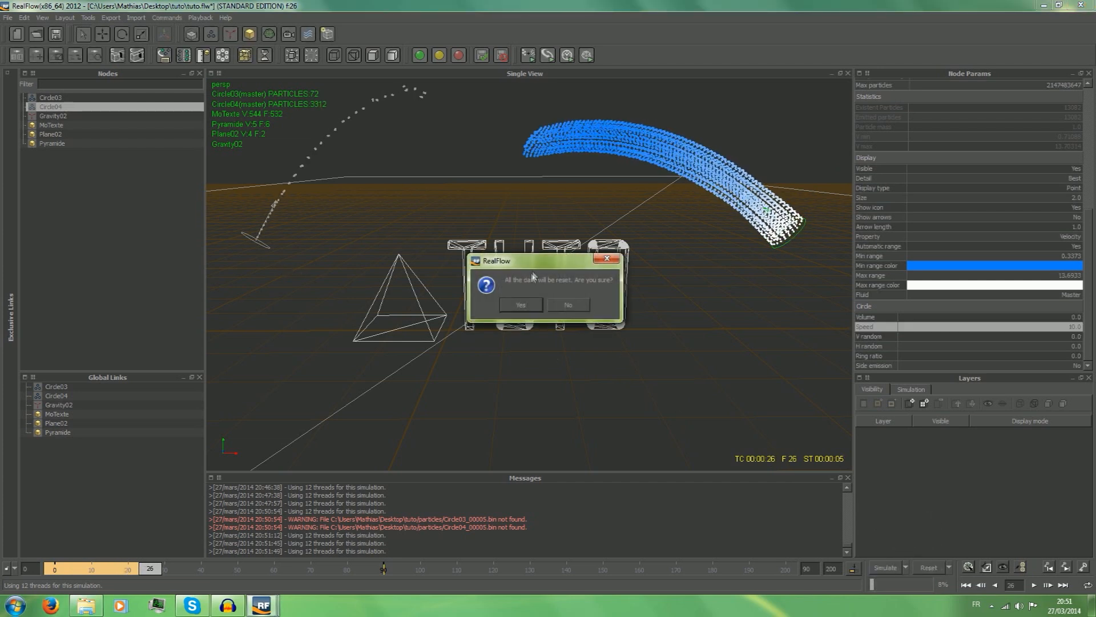
{"action": "left_click", "coordinate": [507, 306]}
Undo the scaling of both circle emitters and the first circle emitter's speed change.
{"action": "key", "text": "ctrl+z"}
{"action": "key", "text": "ctrl+z"}
{"action": "key", "text": "ctrl+z"}
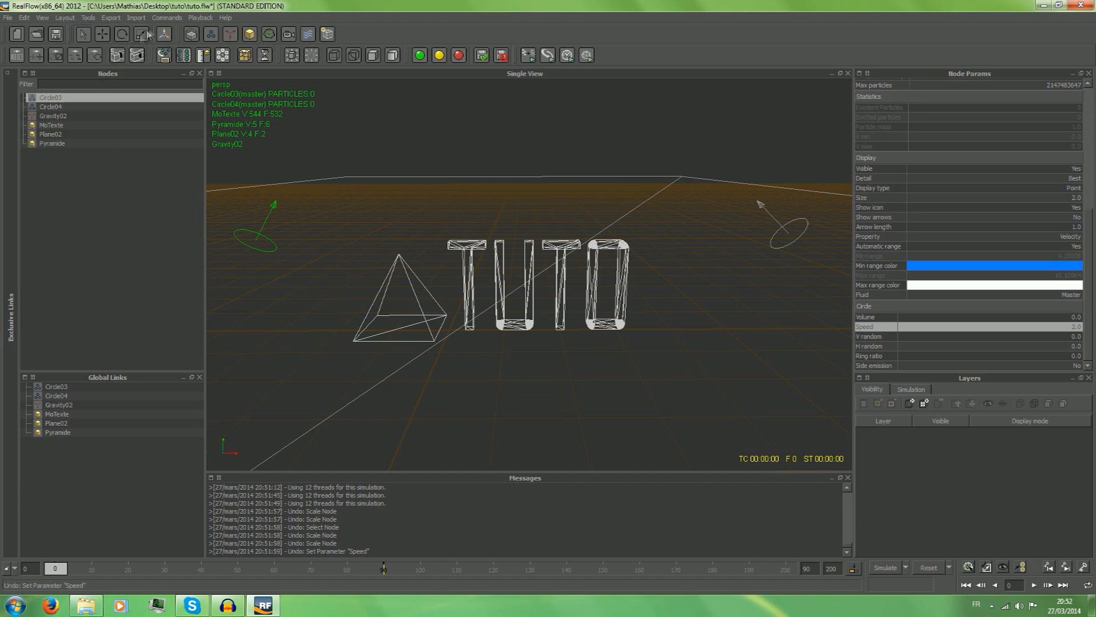
Add a square emitter to the scene.
{"action": "left_click", "coordinate": [214, 39]}
{"action": "left_click", "coordinate": [246, 64]}
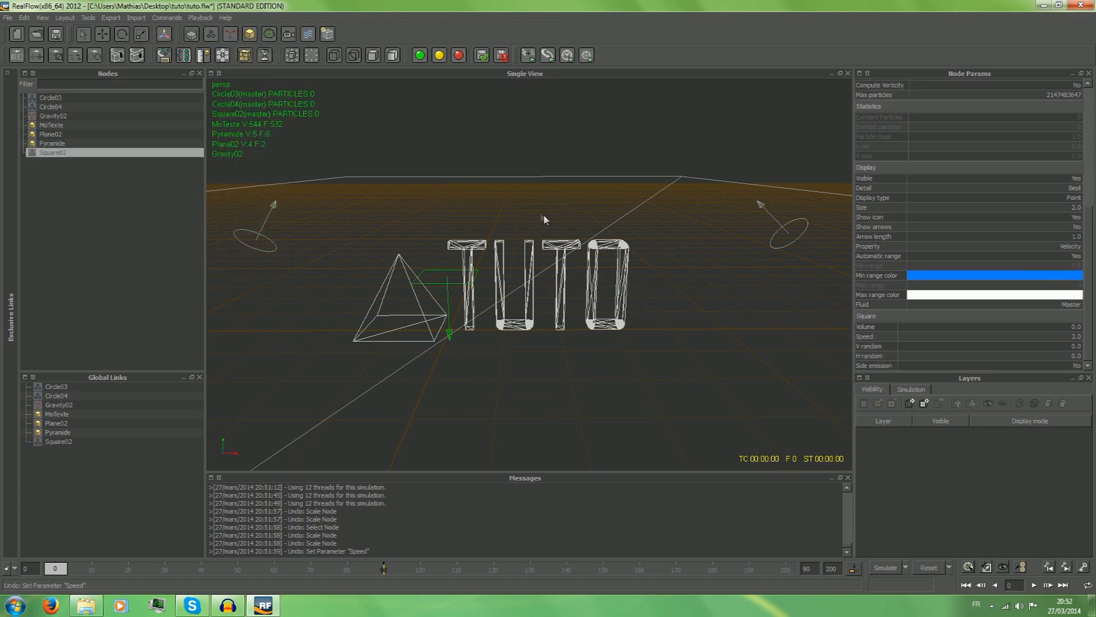
Examine the parameters of the plane, text and pyramid, including their collision normal setting for particle interaction.
{"action": "left_click", "coordinate": [450, 334]}
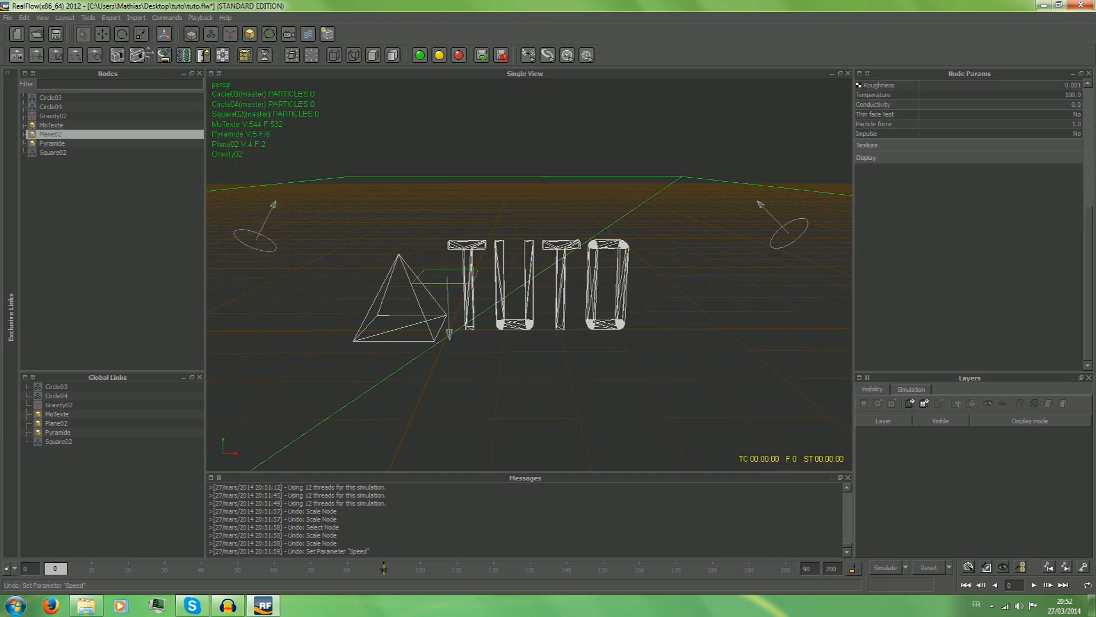
{"action": "left_click", "coordinate": [61, 123]}
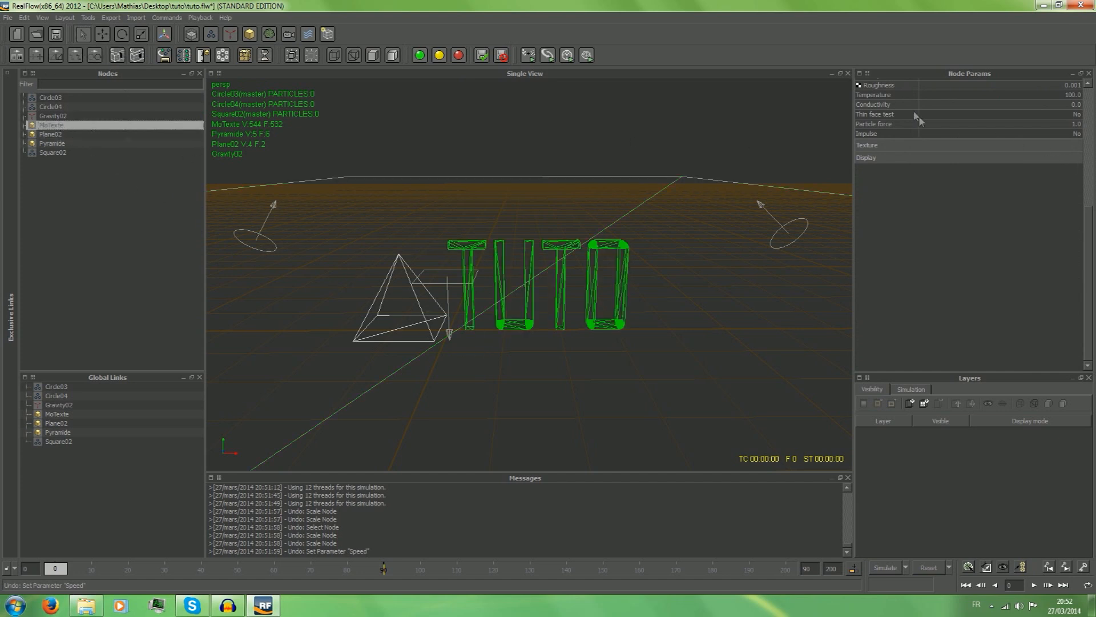
{"action": "left_click", "coordinate": [450, 336]}
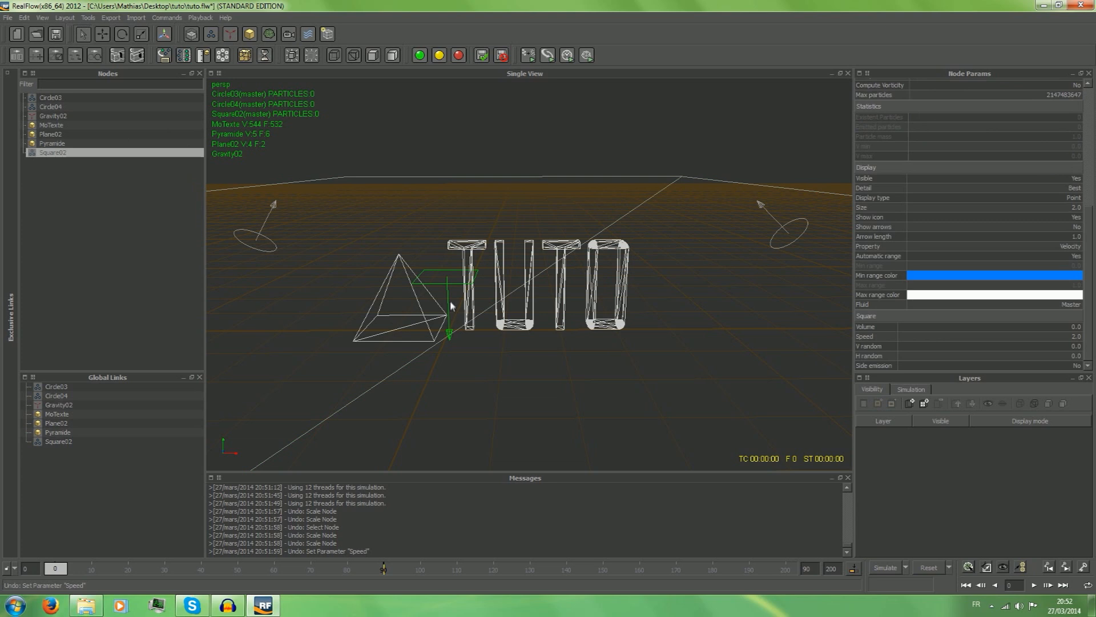
{"action": "left_click", "coordinate": [334, 187], "text": "ctrl"}
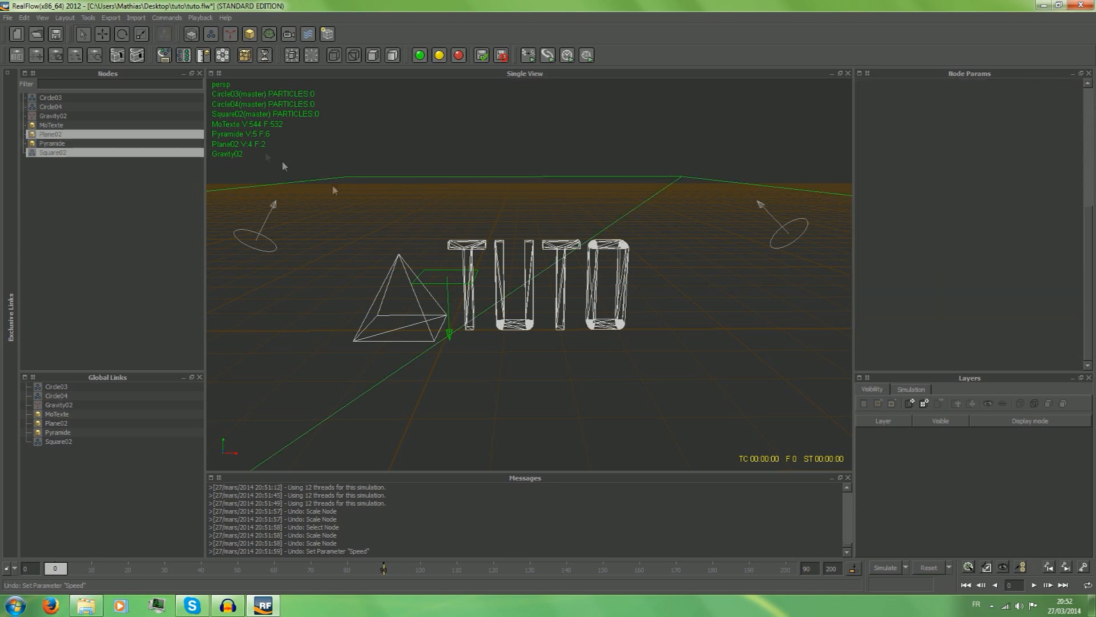
{"action": "left_click", "coordinate": [56, 127]}
{"action": "left_click", "coordinate": [58, 134]}
{"action": "left_click", "coordinate": [62, 125]}
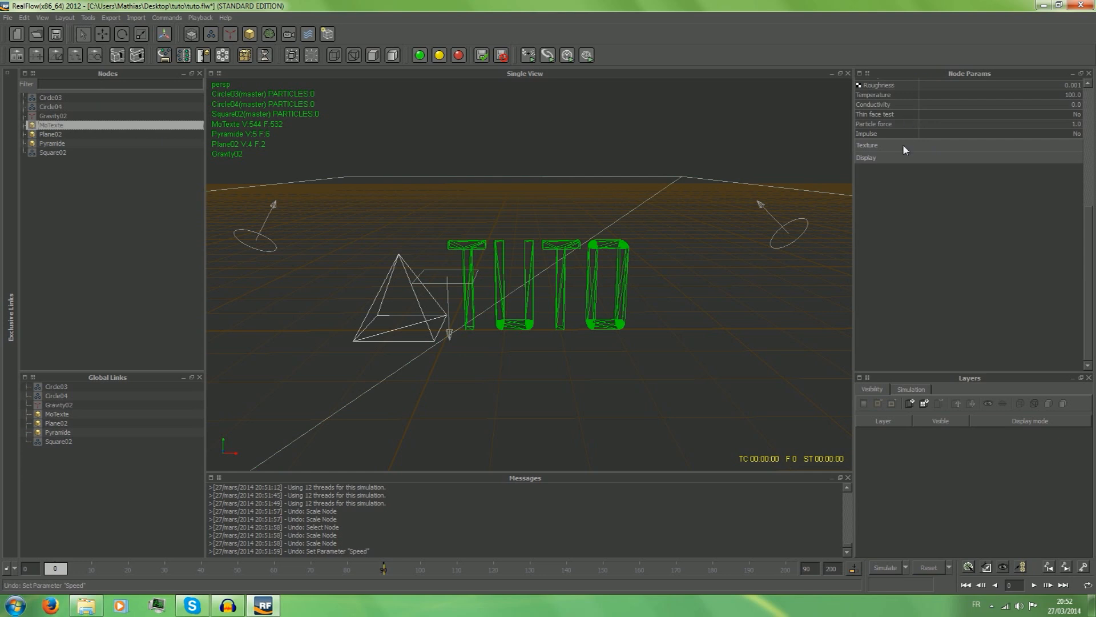
{"action": "left_click", "coordinate": [51, 116]}
{"action": "left_click", "coordinate": [59, 126]}
{"action": "scroll", "coordinate": [908, 171], "scroll_direction": "up", "scroll_amount": 5}
{"action": "left_click", "coordinate": [1049, 243]}
{"action": "left_click", "coordinate": [424, 313]}
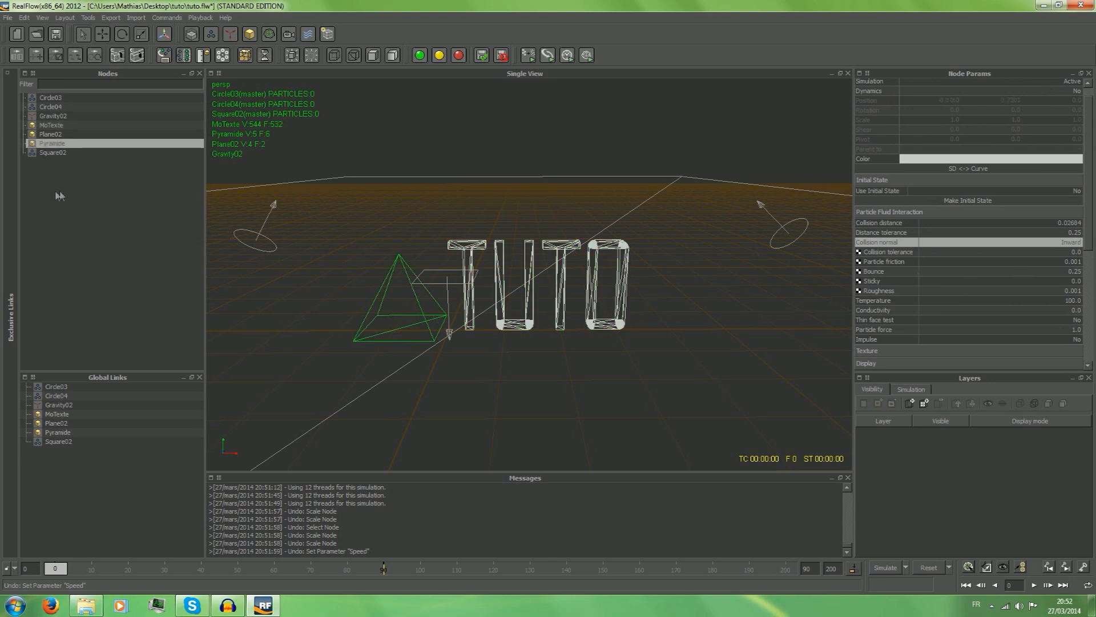
Raise the square emitter above the pyramid and text, to about Y 2.81.
{"action": "left_click", "coordinate": [447, 309]}
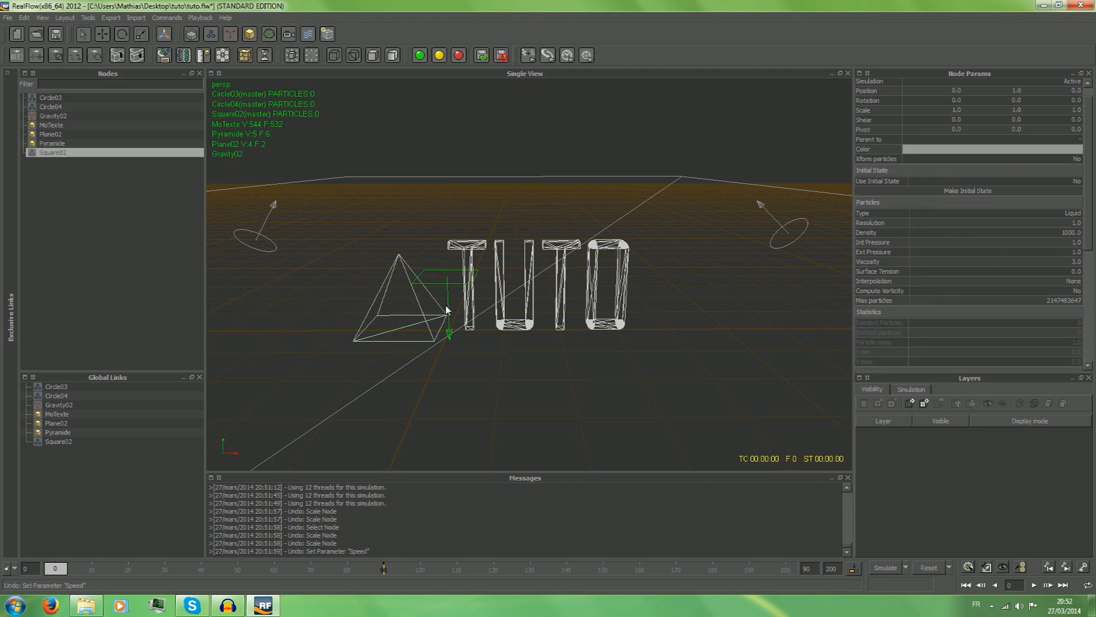
{"action": "left_click", "coordinate": [449, 338]}
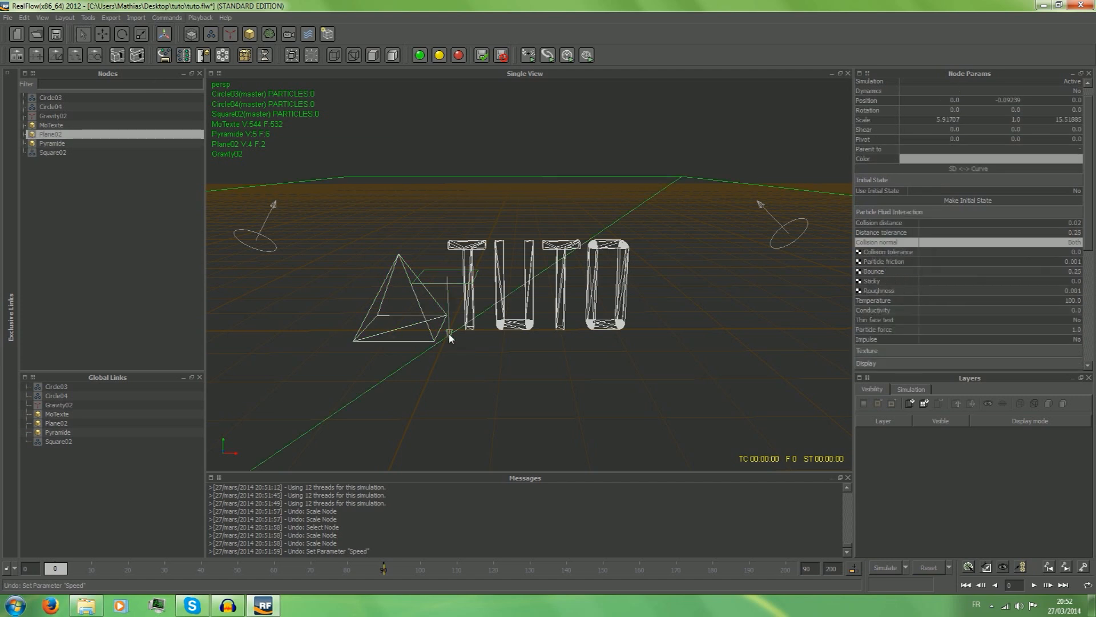
{"action": "left_click", "coordinate": [449, 312]}
{"action": "left_click", "coordinate": [447, 336], "text": "ctrl"}
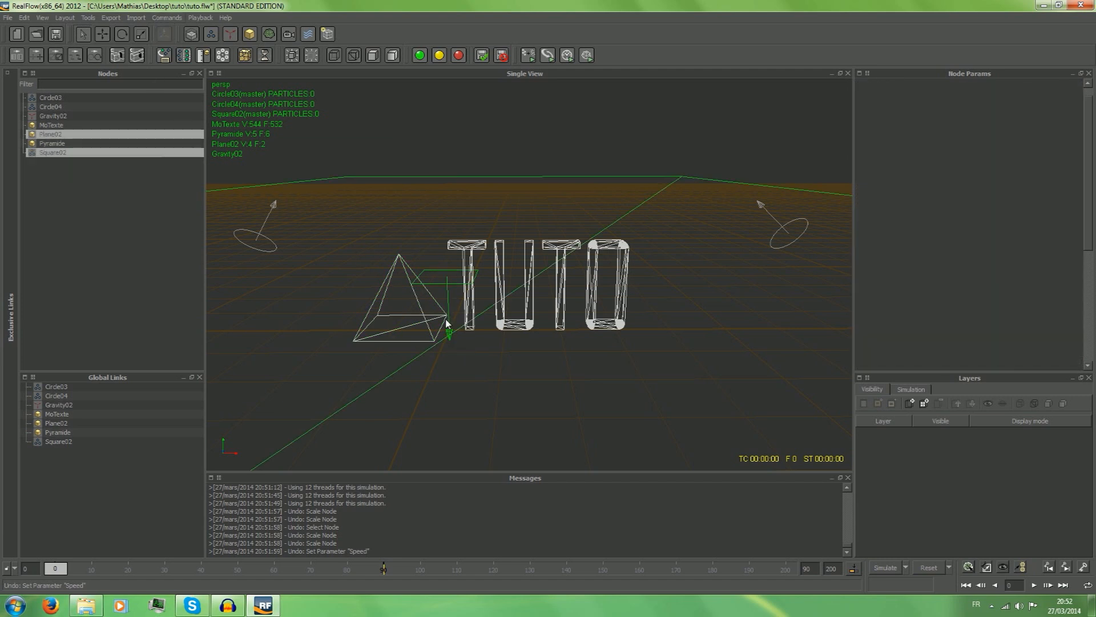
{"action": "left_click", "coordinate": [449, 335], "text": "ctrl"}
{"action": "left_click", "coordinate": [106, 35]}
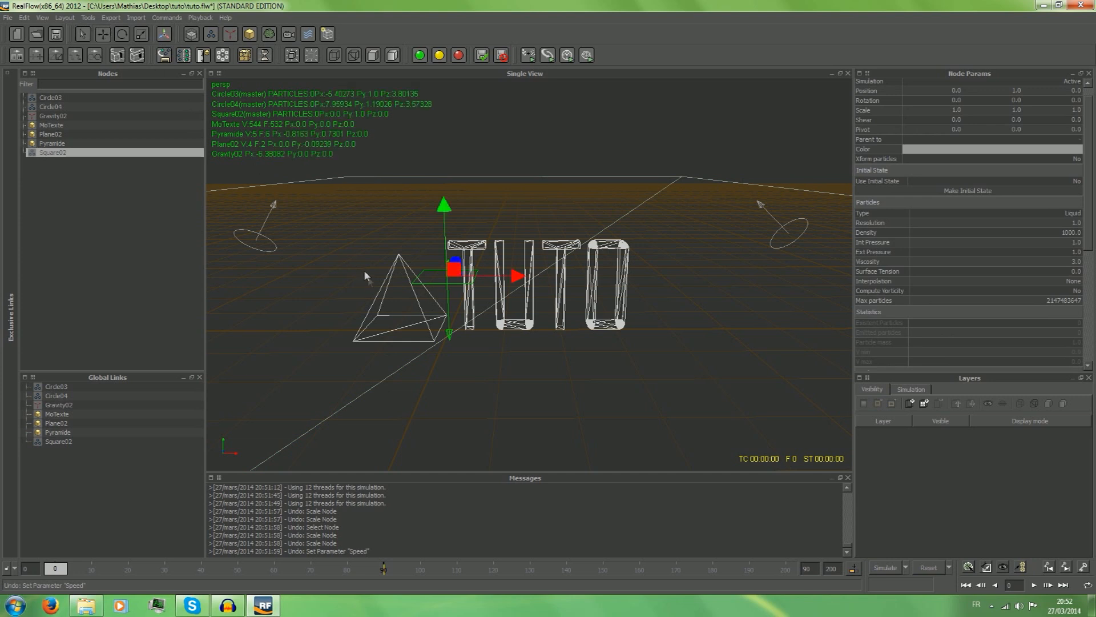
{"action": "left_click_drag", "start_coordinate": [443, 229], "coordinate": [437, 116]}
{"action": "left_click", "coordinate": [436, 112]}
{"action": "left_click", "coordinate": [443, 184]}
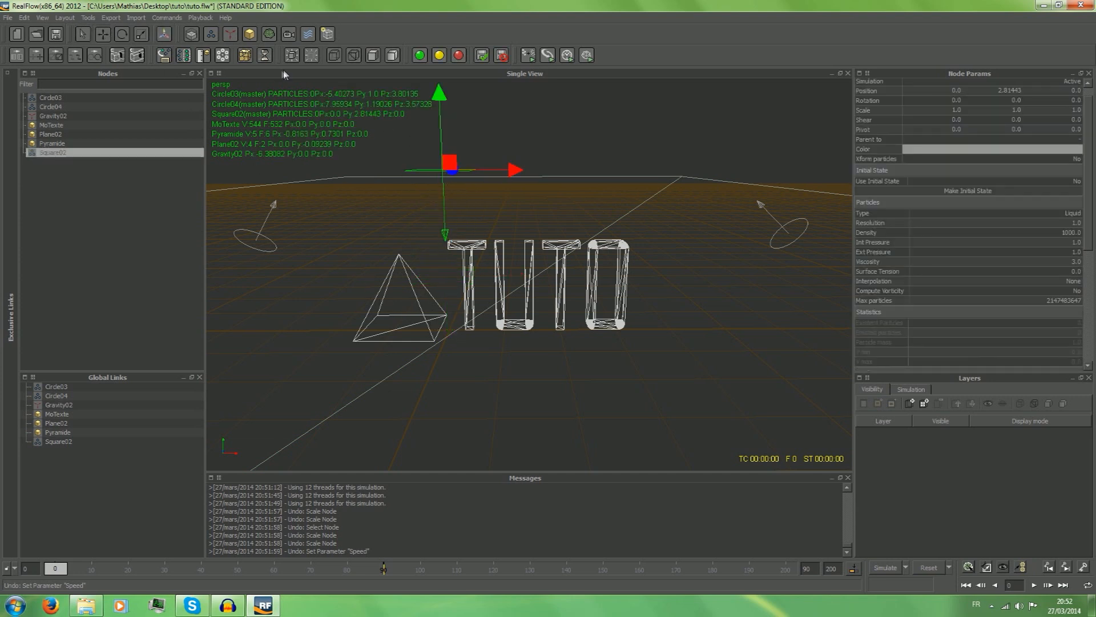
Stretch the square emitter along X to a scale of about 3.1 and move it along the text to about X 1.59.
{"action": "left_click", "coordinate": [139, 35]}
{"action": "left_click_drag", "start_coordinate": [618, 191], "coordinate": [490, 283], "text": "alt"}
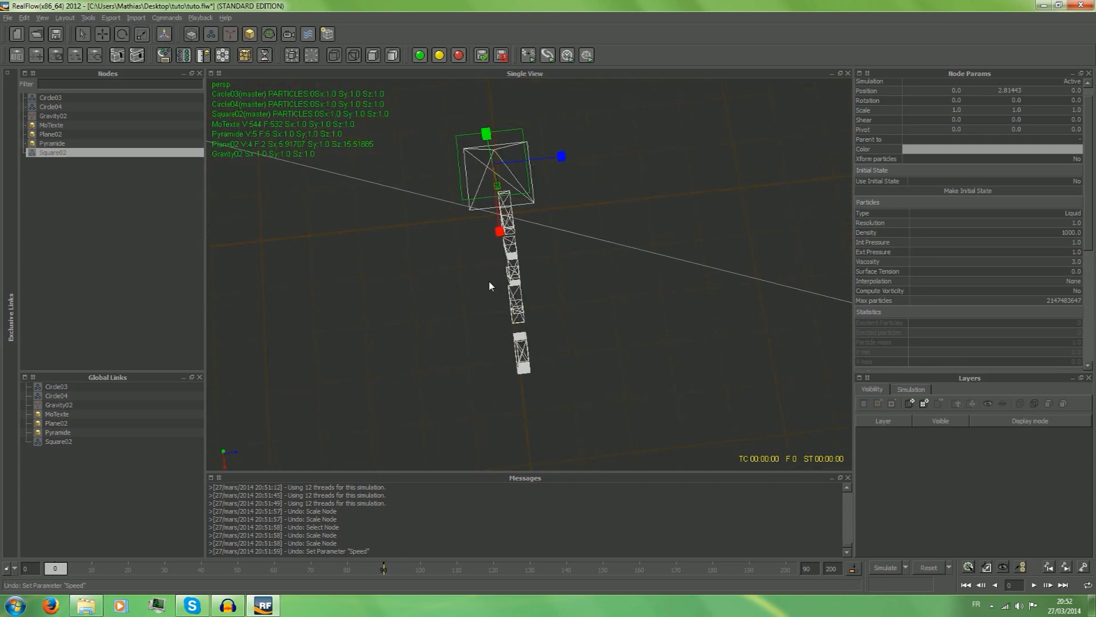
{"action": "left_click_drag", "start_coordinate": [500, 231], "coordinate": [515, 371]}
{"action": "left_click", "coordinate": [101, 35]}
{"action": "left_click", "coordinate": [495, 221]}
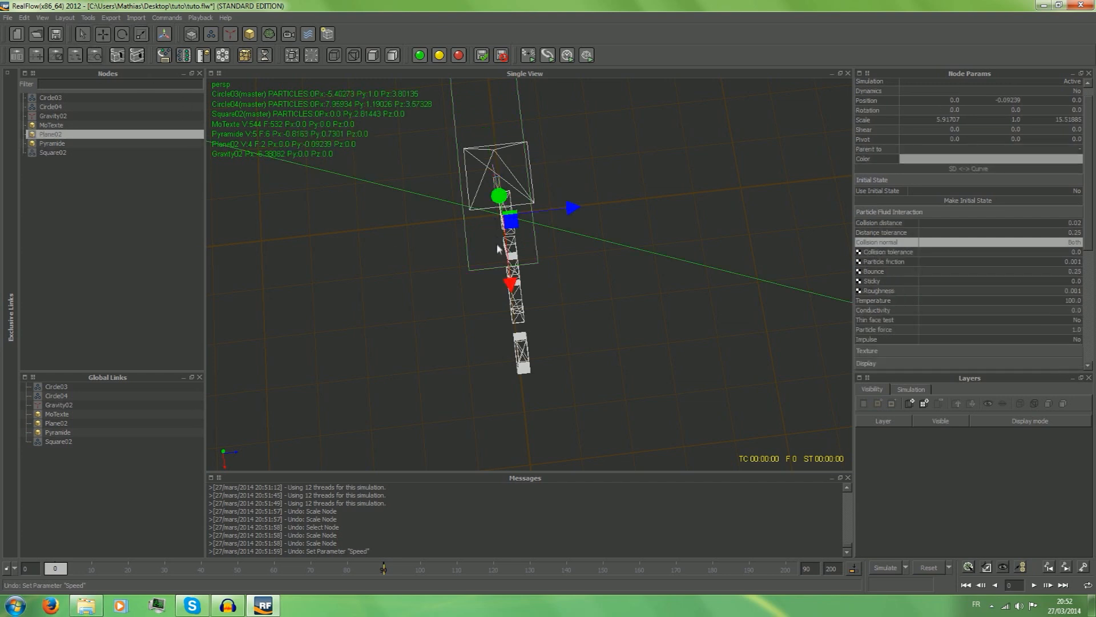
{"action": "left_click", "coordinate": [489, 228]}
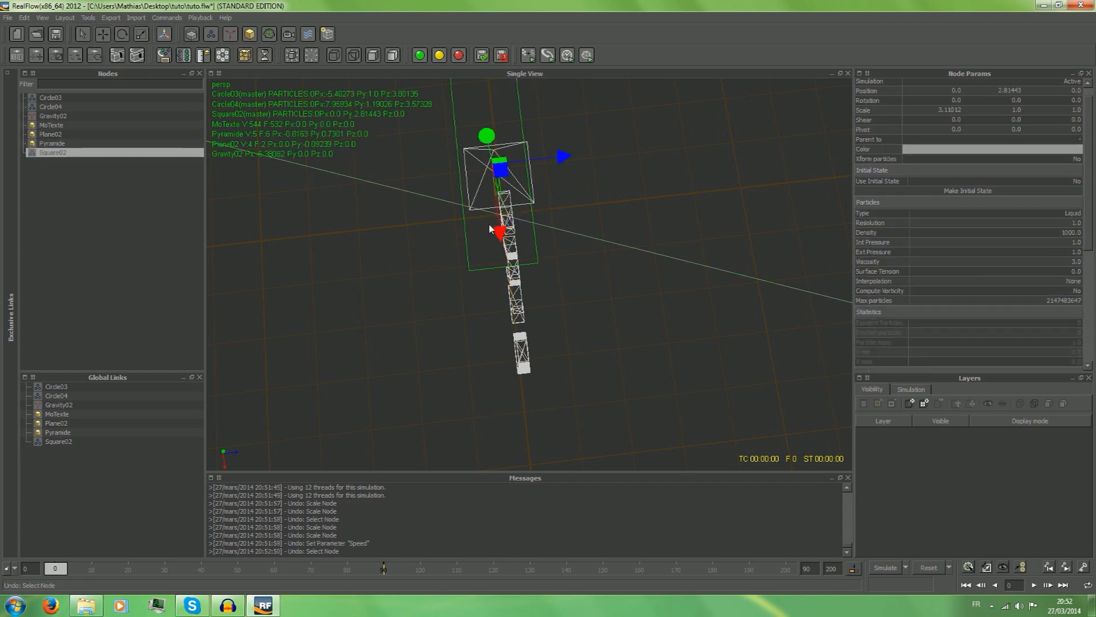
{"action": "left_click_drag", "start_coordinate": [501, 233], "coordinate": [518, 353]}
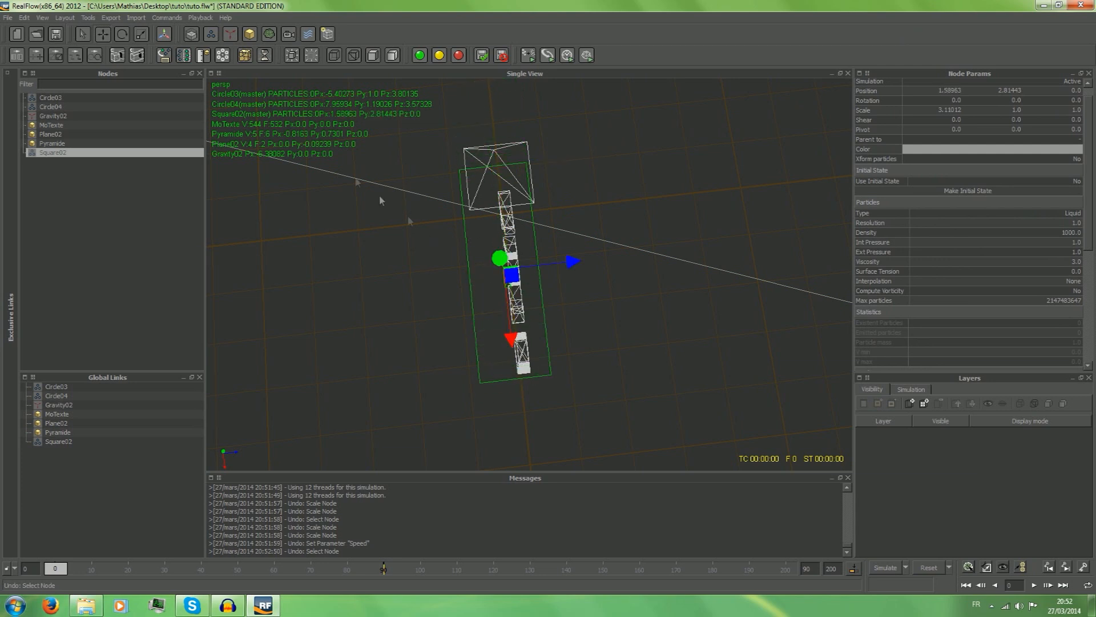
Lengthen the square emitter to an X scale of about 3.69 and narrow it to a Z scale of about 0.57.
{"action": "key", "text": "r"}
{"action": "left_click_drag", "start_coordinate": [511, 338], "coordinate": [513, 365]}
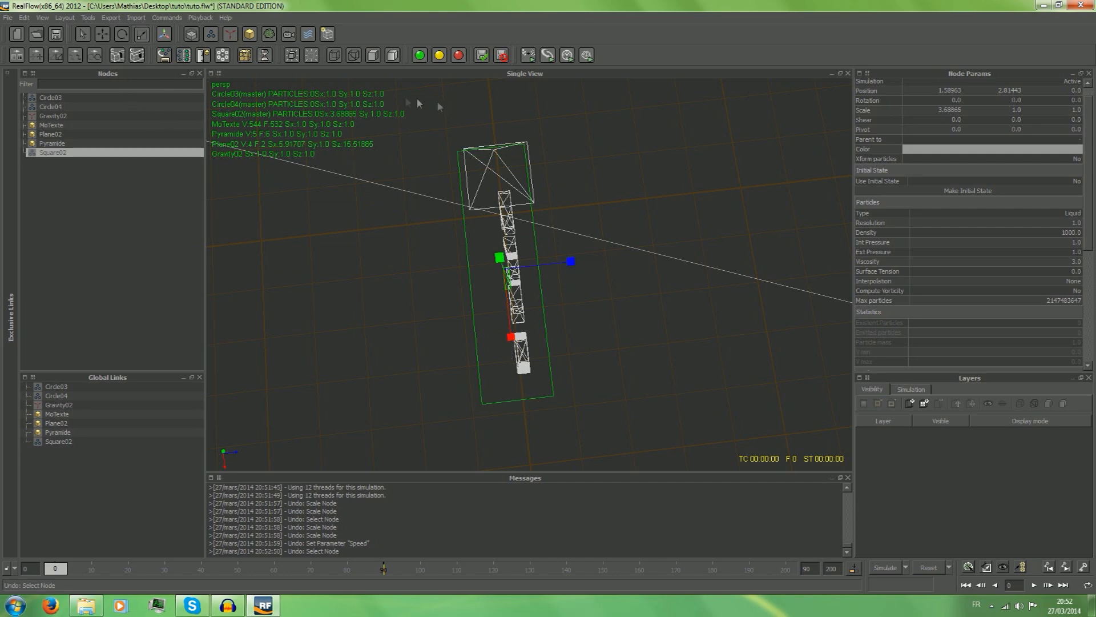
{"action": "left_click_drag", "start_coordinate": [807, 182], "coordinate": [859, 138], "text": "alt"}
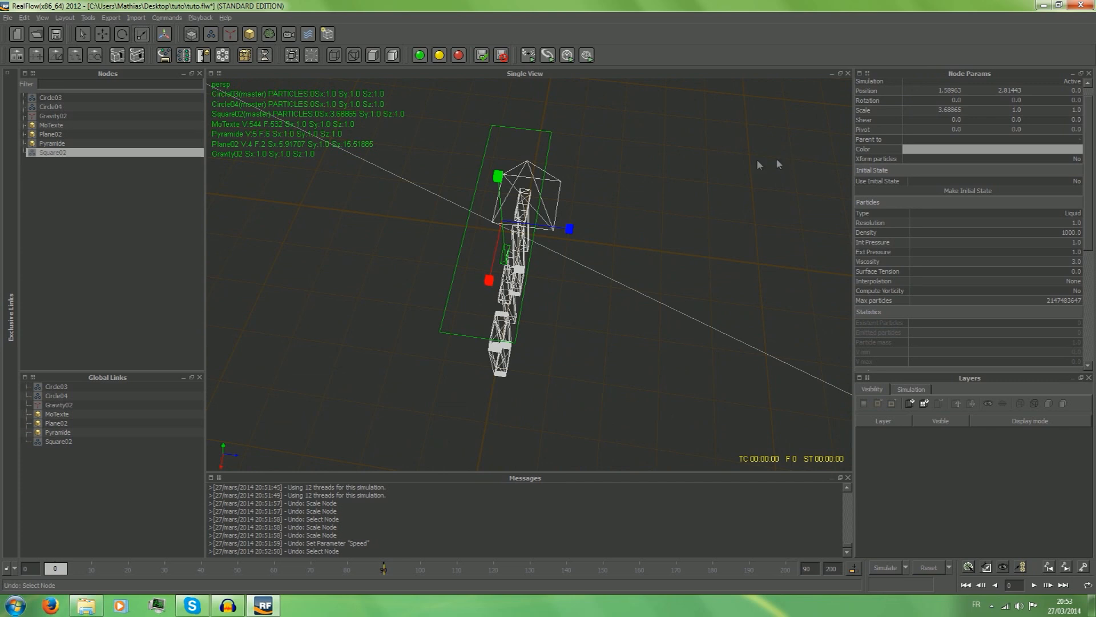
{"action": "left_click_drag", "start_coordinate": [551, 227], "coordinate": [546, 229]}
{"action": "left_click_drag", "start_coordinate": [582, 185], "coordinate": [566, 233], "text": "alt"}
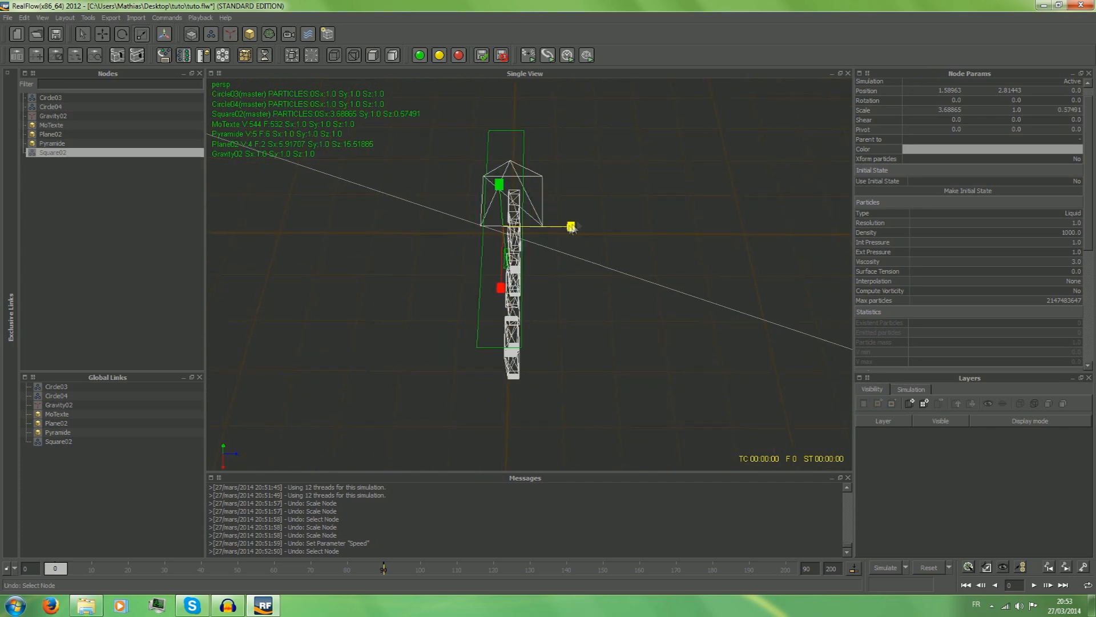
Shift the square emitter along Z to about 0.2 so it lines up over the text.
{"action": "left_click_drag", "start_coordinate": [583, 179], "coordinate": [590, 196], "text": "alt"}
{"action": "key", "text": "w"}
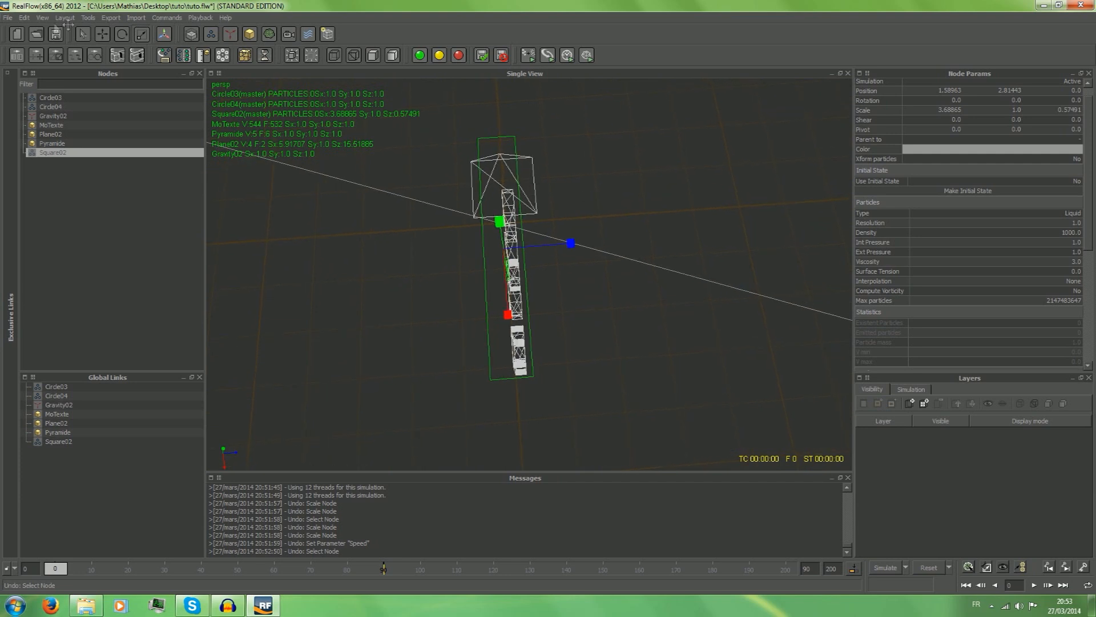
{"action": "left_click_drag", "start_coordinate": [573, 246], "coordinate": [587, 240]}
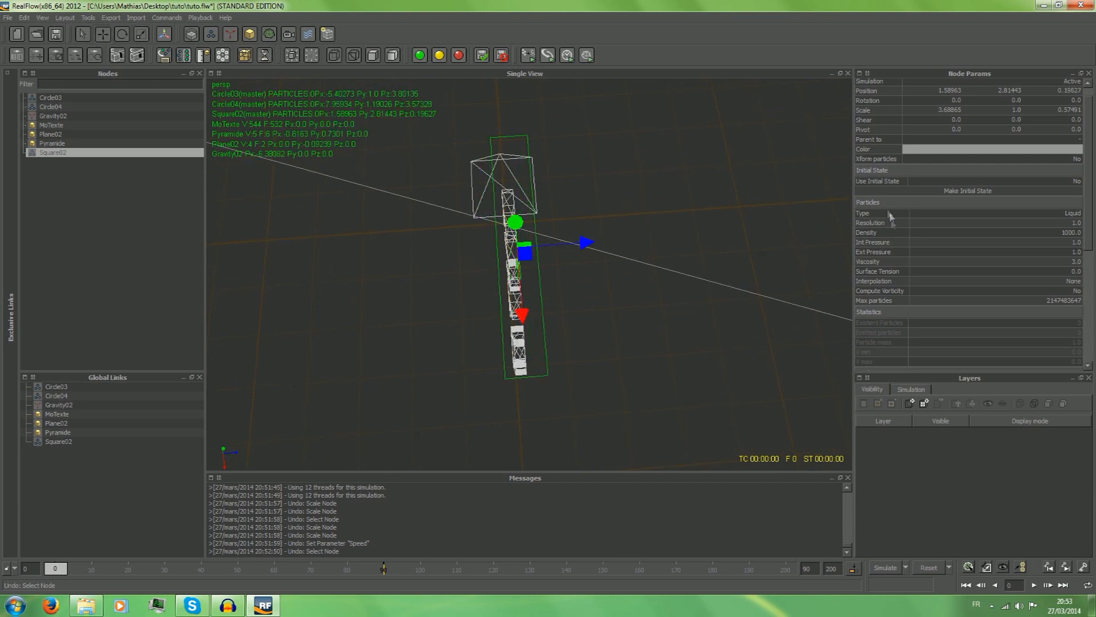
Lengthen the square emitter to an X scale of about 4.69 and recenter it over the pyramid and text at about X 1.18.
{"action": "left_click_drag", "start_coordinate": [716, 216], "coordinate": [817, 161], "text": "alt"}
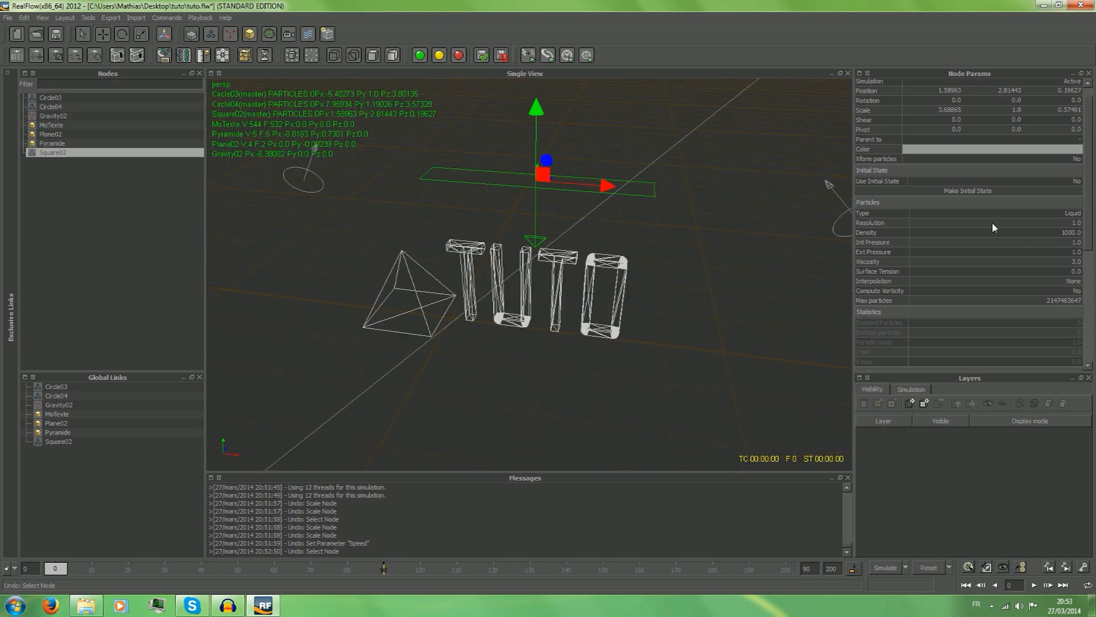
{"action": "mouse_move", "coordinate": [722, 228]}
{"action": "left_mouse_down", "text": "alt"}
{"action": "mouse_move", "coordinate": [717, 237]}
{"action": "mouse_move", "coordinate": [730, 218]}
{"action": "mouse_move", "coordinate": [715, 217]}
{"action": "left_mouse_up", "text": "alt"}
{"action": "scroll", "coordinate": [974, 251], "scroll_direction": "up", "scroll_amount": 3}
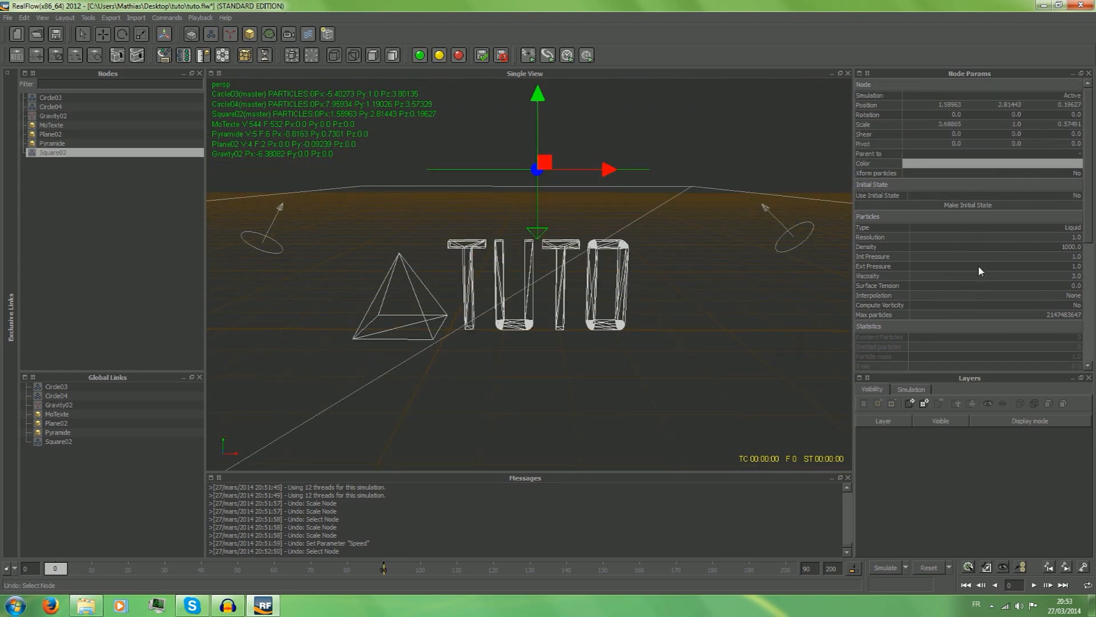
{"action": "scroll", "coordinate": [1058, 316], "scroll_direction": "down", "scroll_amount": 7}
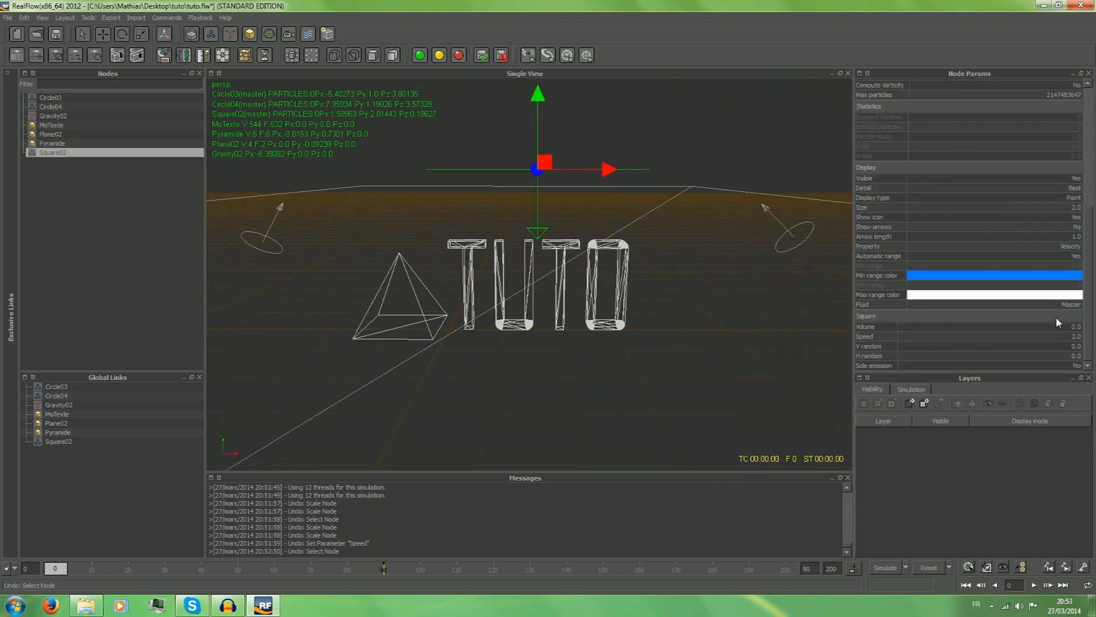
{"action": "scroll", "coordinate": [1056, 316], "scroll_direction": "up", "scroll_amount": 7}
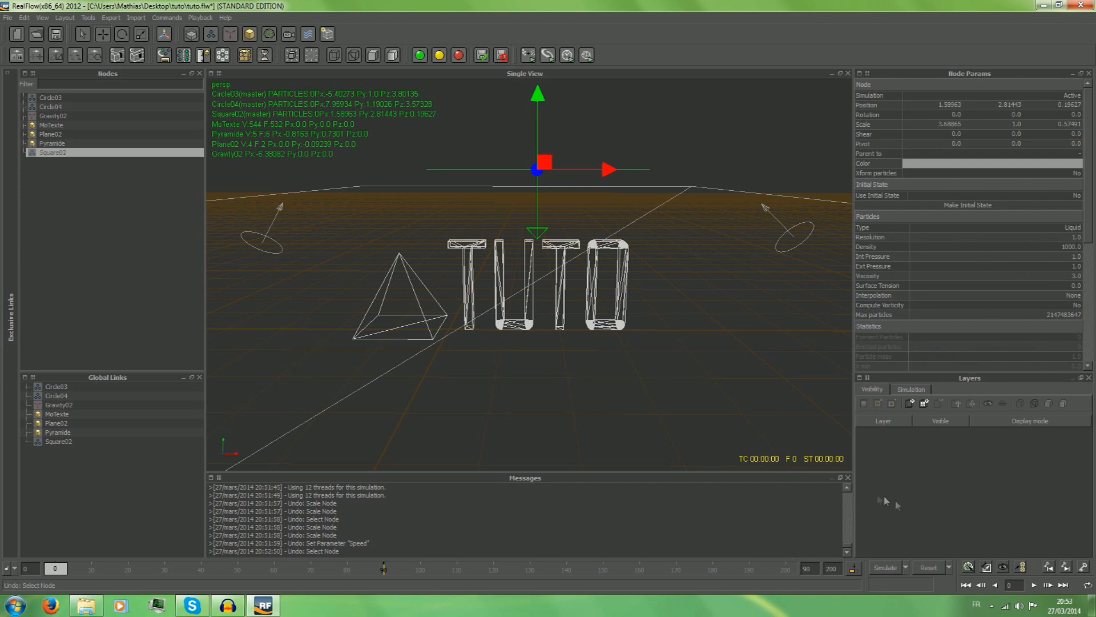
{"action": "left_click_drag", "start_coordinate": [542, 306], "coordinate": [560, 370], "text": "alt"}
{"action": "left_click", "coordinate": [146, 35]}
{"action": "left_click_drag", "start_coordinate": [517, 357], "coordinate": [519, 413]}
{"action": "left_click_drag", "start_coordinate": [697, 360], "coordinate": [827, 250], "text": "alt"}
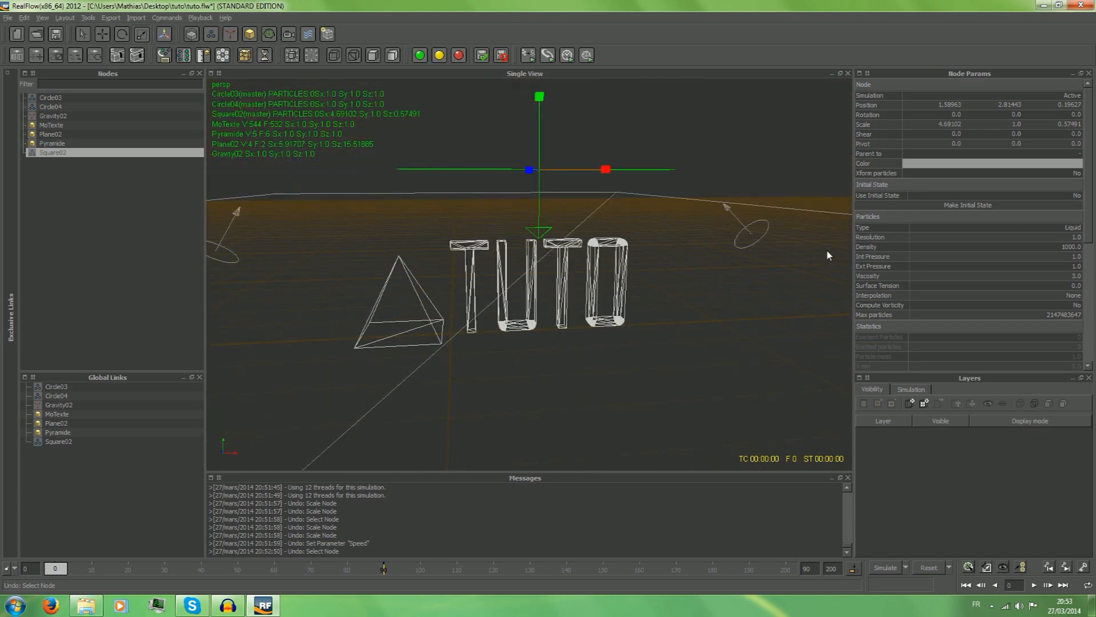
{"action": "left_click", "coordinate": [103, 34]}
{"action": "left_click_drag", "start_coordinate": [601, 174], "coordinate": [577, 176]}
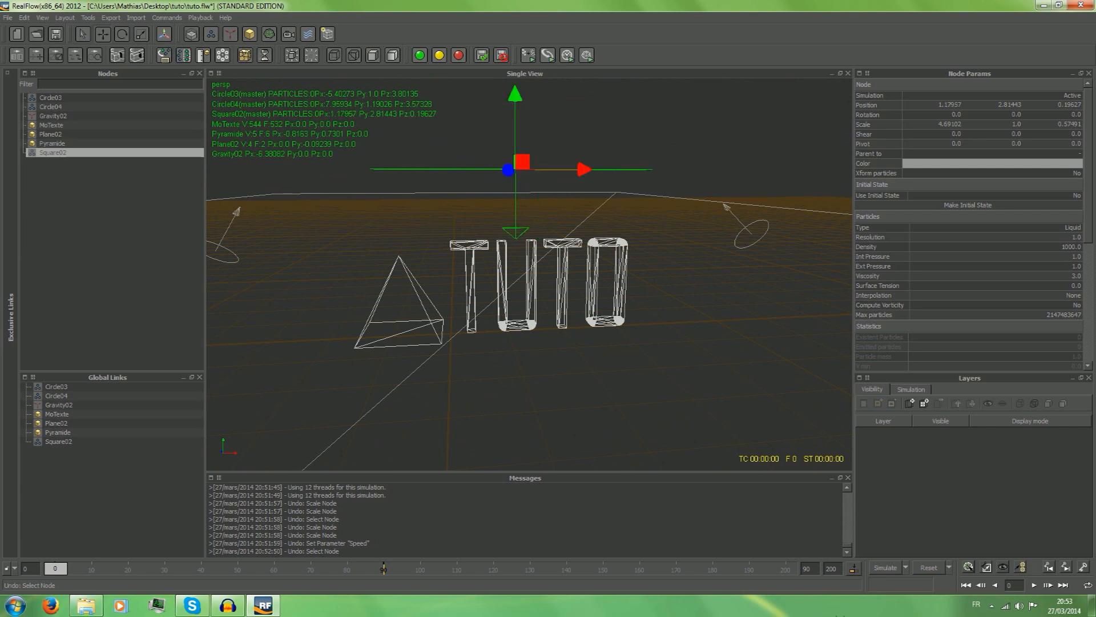
Run a test simulation of the three emitters to about frame 13, then stop and reset it.
{"action": "left_click", "coordinate": [886, 567]}
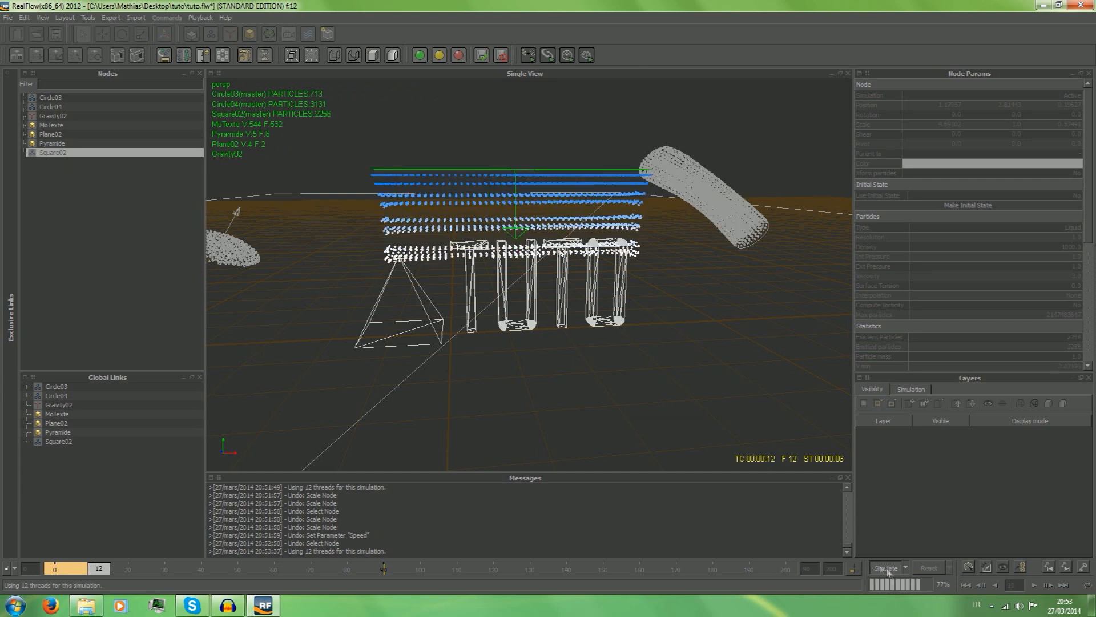
{"action": "left_click", "coordinate": [879, 567]}
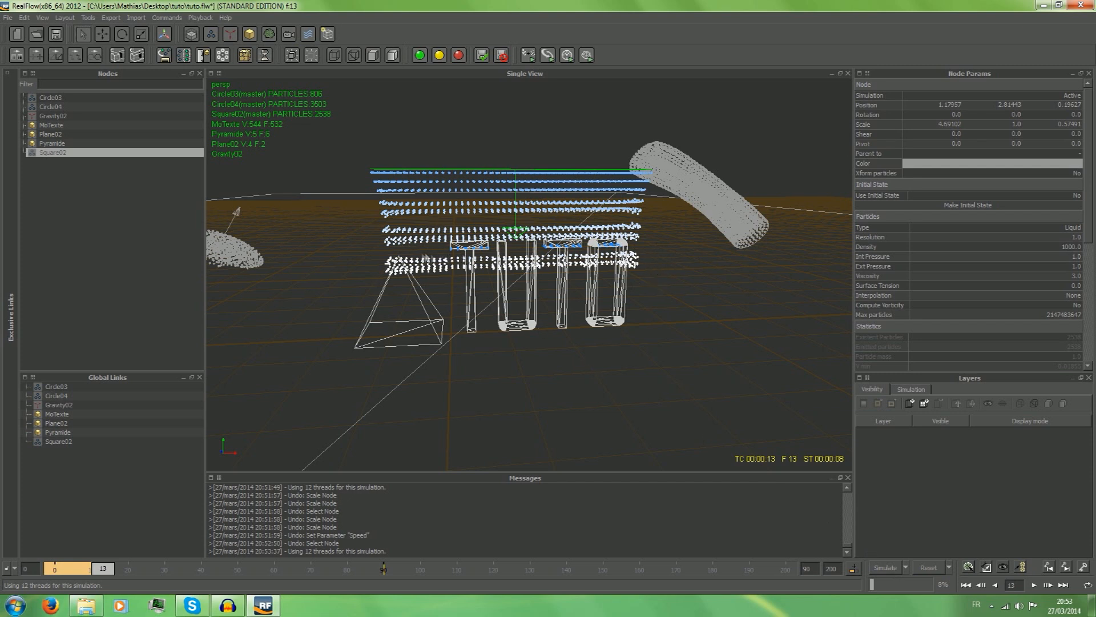
{"action": "left_click", "coordinate": [928, 567]}
{"action": "left_click", "coordinate": [521, 308]}
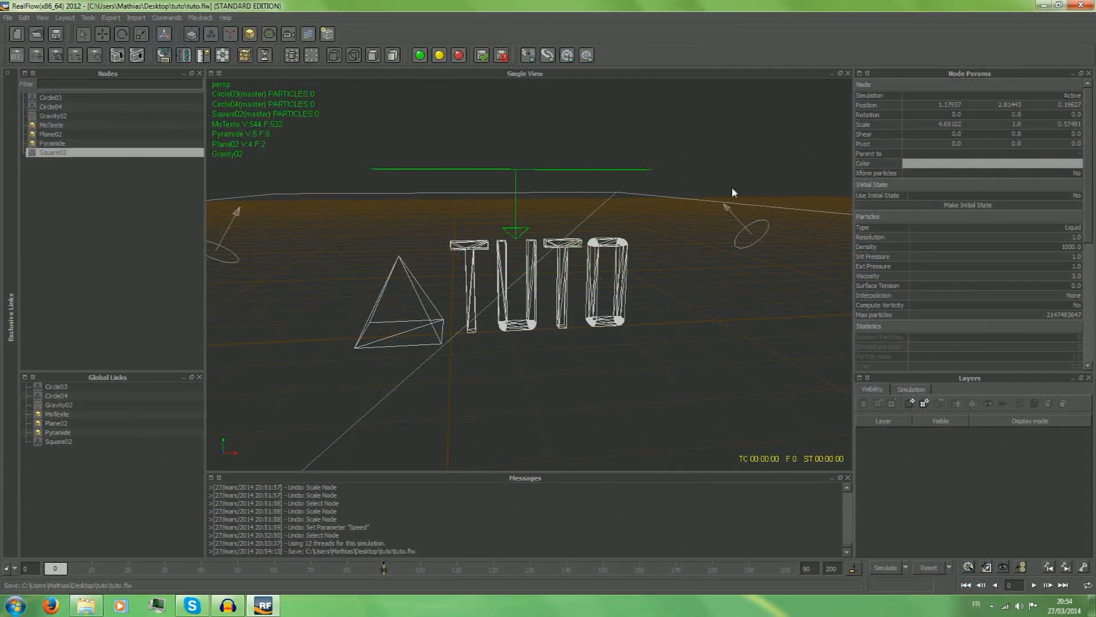
Add a Particle mesh (Standard) to the scene and insert all emitters into it.
{"action": "left_click_drag", "start_coordinate": [739, 177], "coordinate": [721, 179], "text": "alt"}
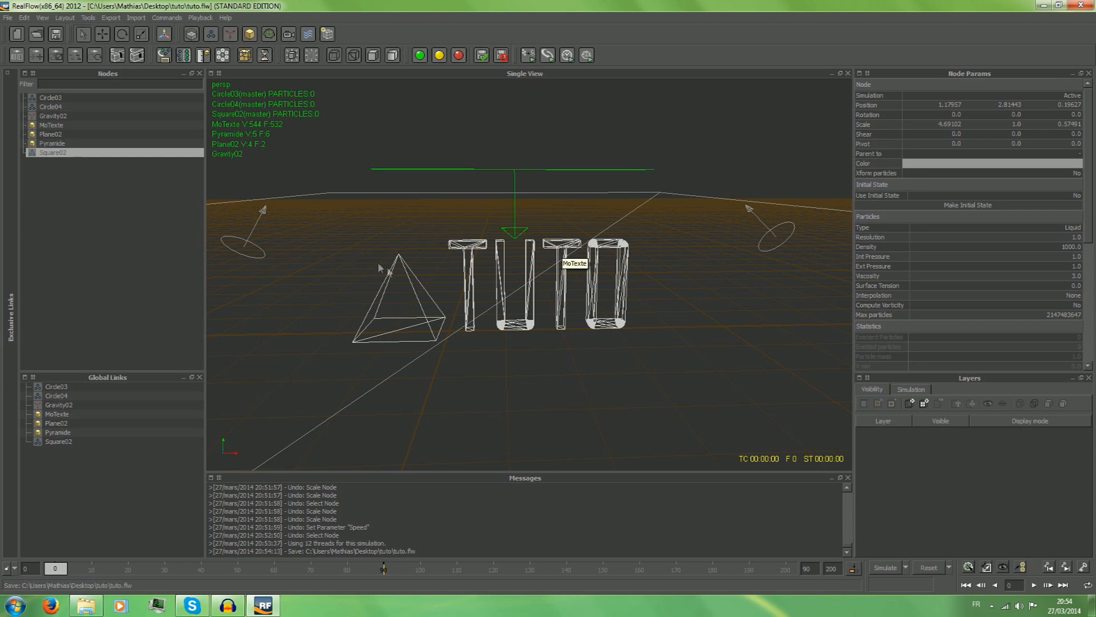
{"action": "left_click", "coordinate": [269, 35]}
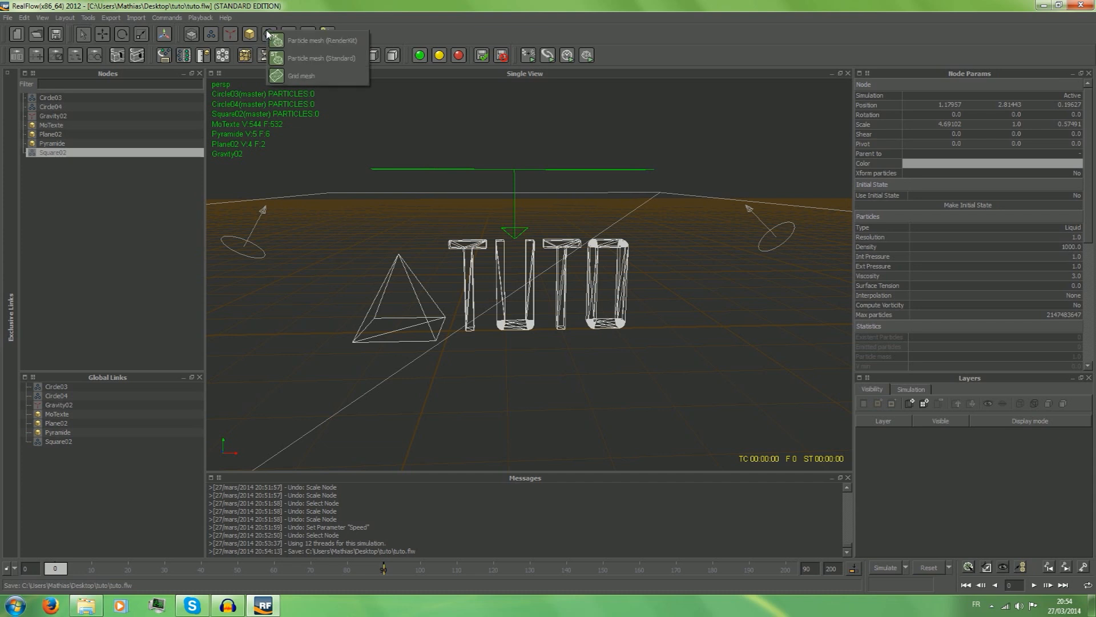
{"action": "left_click", "coordinate": [309, 58]}
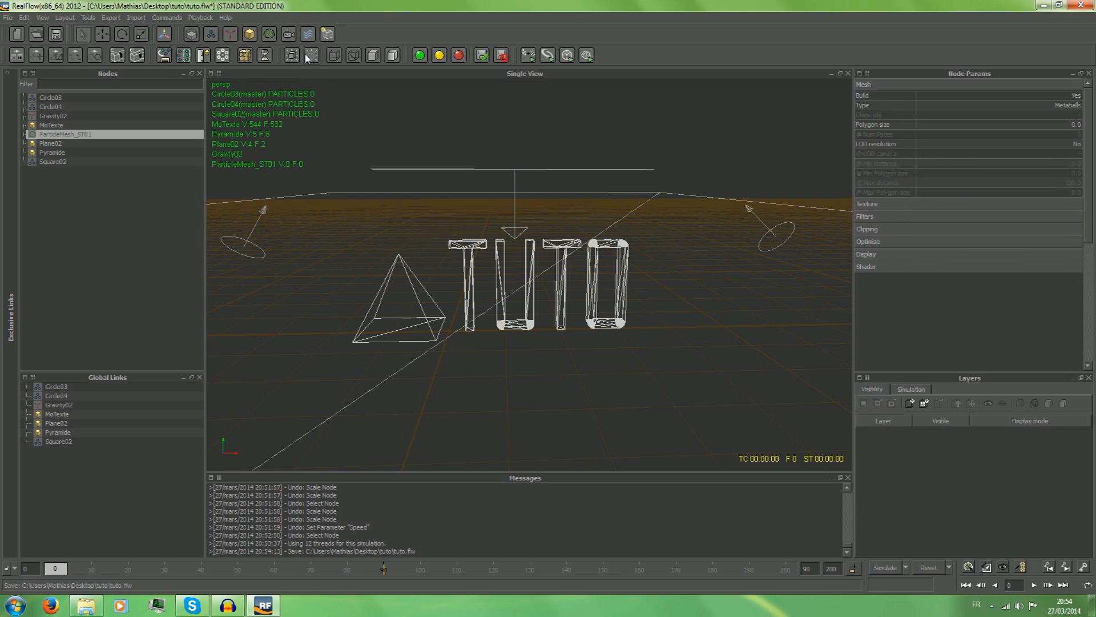
{"action": "right_click", "coordinate": [80, 135]}
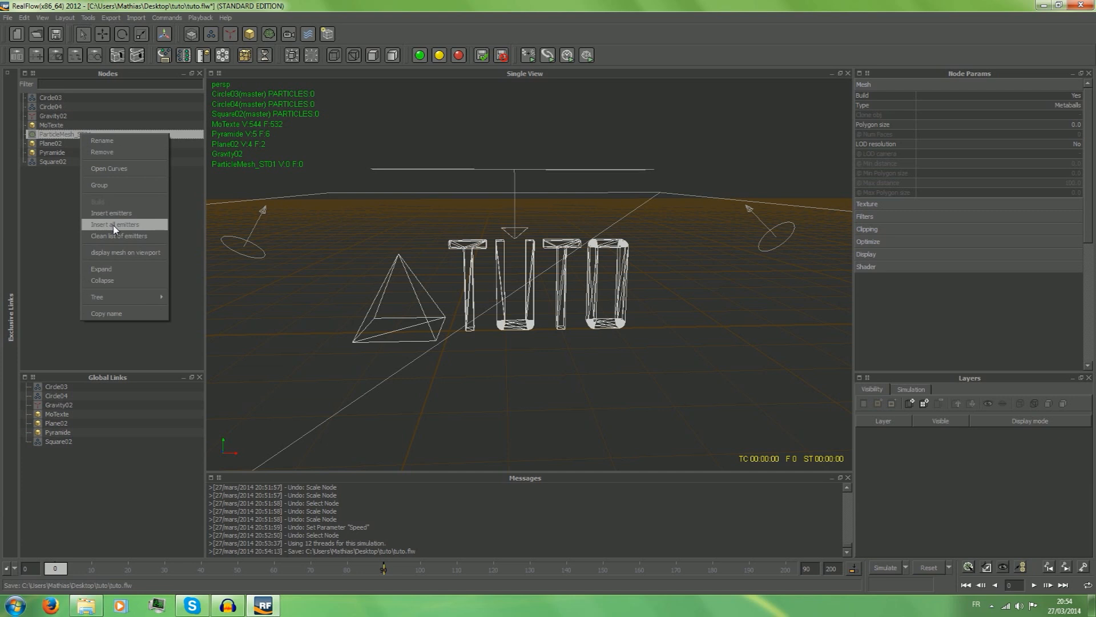
{"action": "left_click", "coordinate": [112, 224]}
{"action": "left_click", "coordinate": [88, 136]}
{"action": "left_click", "coordinate": [91, 228]}
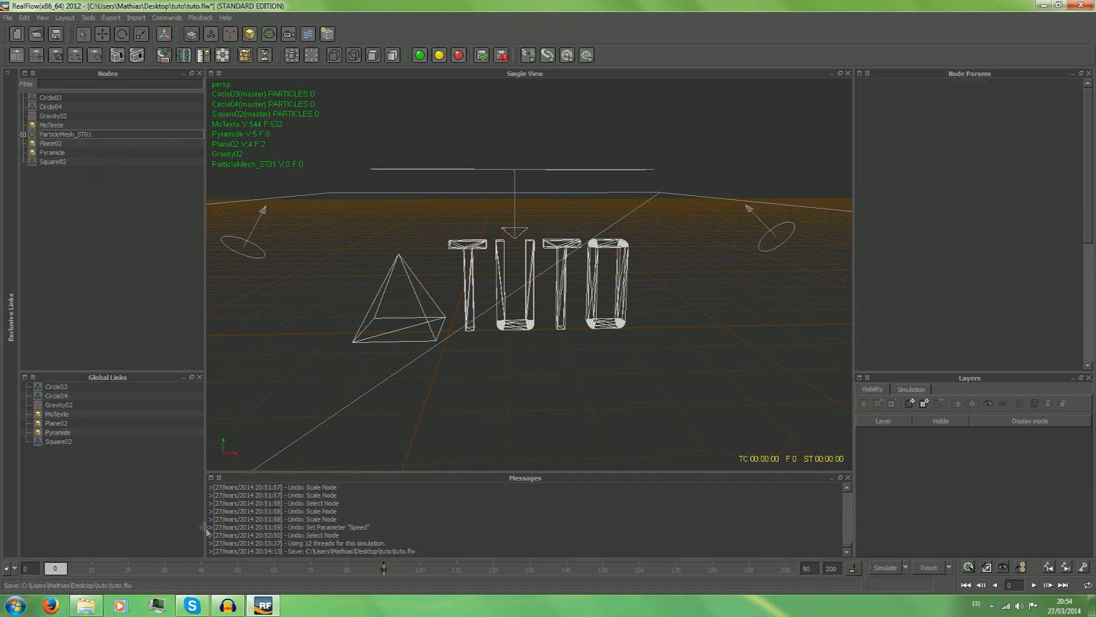
{"action": "left_click", "coordinate": [61, 137]}
{"action": "left_click", "coordinate": [80, 182]}
Simulate the liquid with the particle mesh to about frame 13, then stop and reset the scene.
{"action": "left_click", "coordinate": [879, 567]}
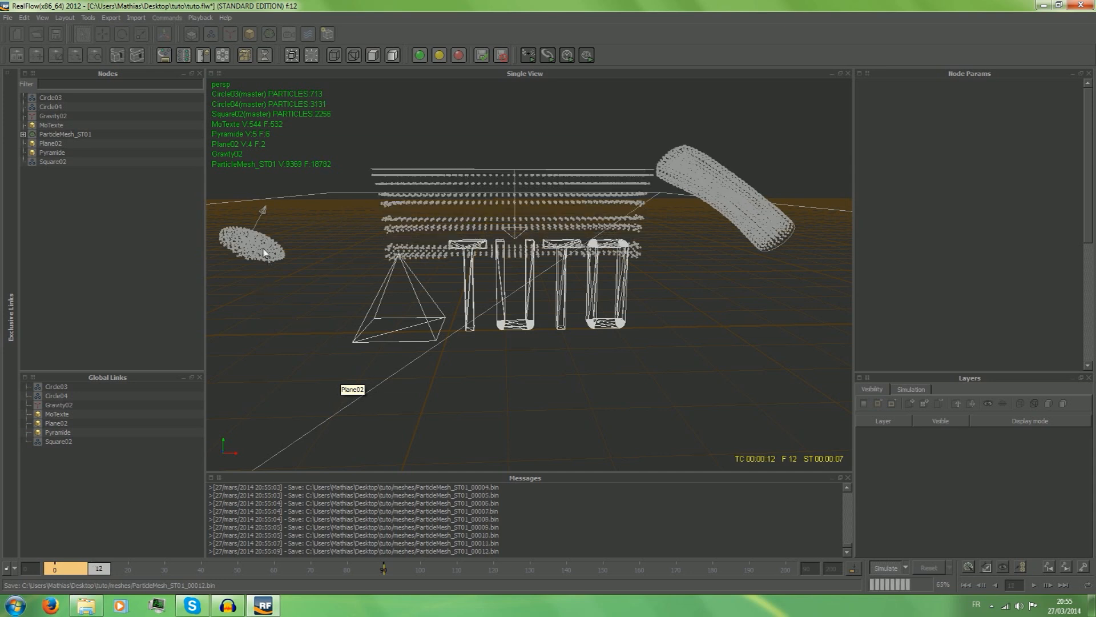
{"action": "left_click", "coordinate": [893, 567]}
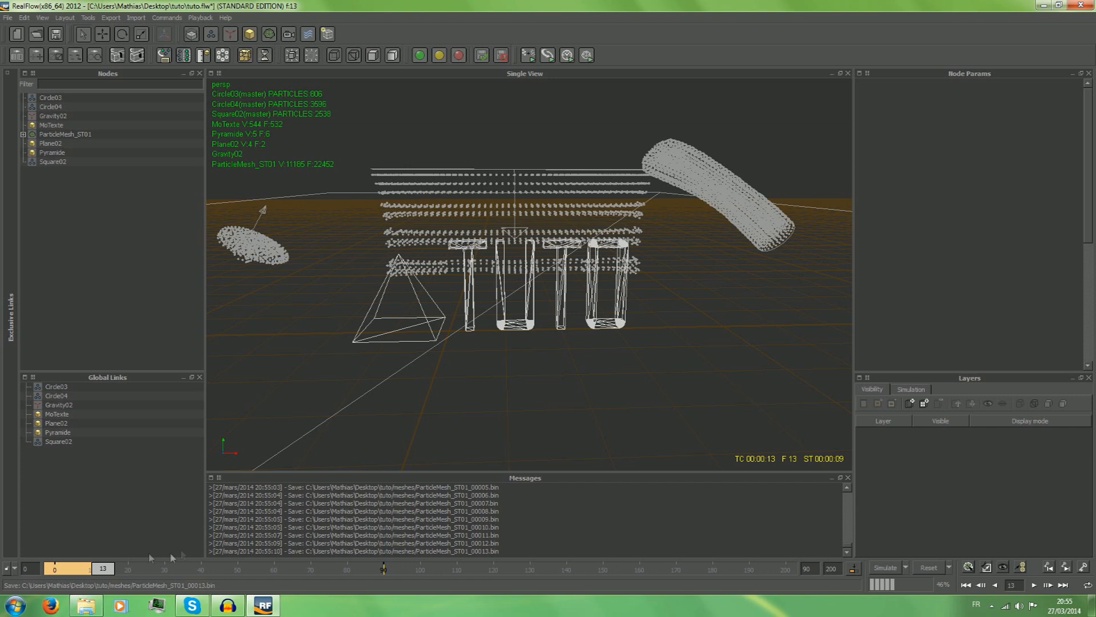
{"action": "left_click_drag", "start_coordinate": [104, 570], "coordinate": [55, 568]}
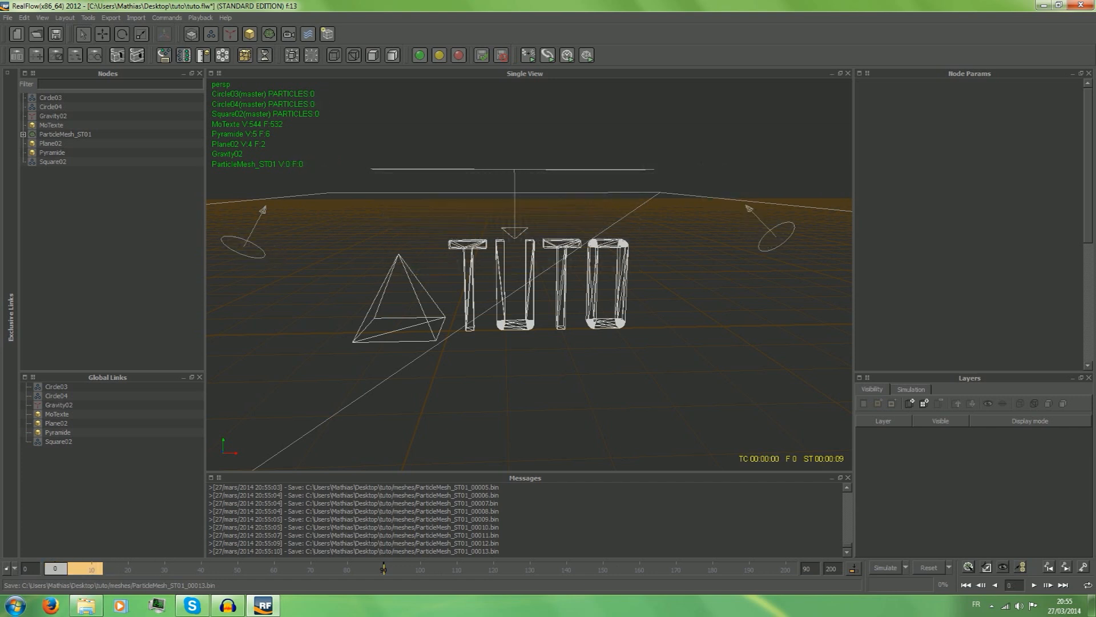
{"action": "left_click", "coordinate": [929, 568]}
{"action": "left_click", "coordinate": [514, 306]}
Set the speed of the Circle03 emitter to 10.
{"action": "left_click", "coordinate": [253, 256]}
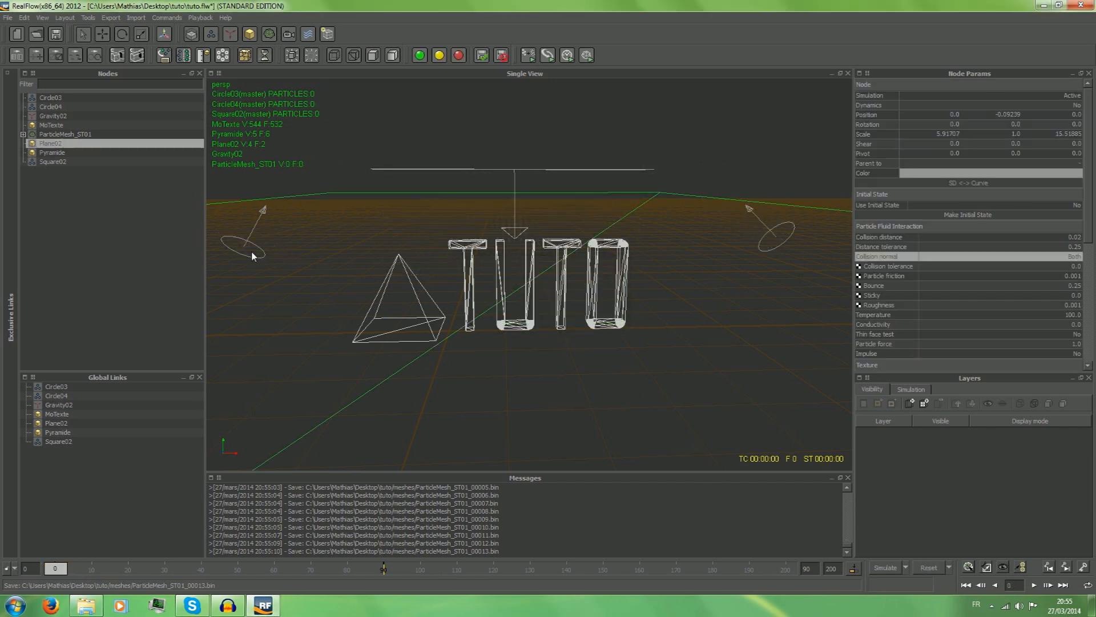
{"action": "left_click", "coordinate": [52, 98]}
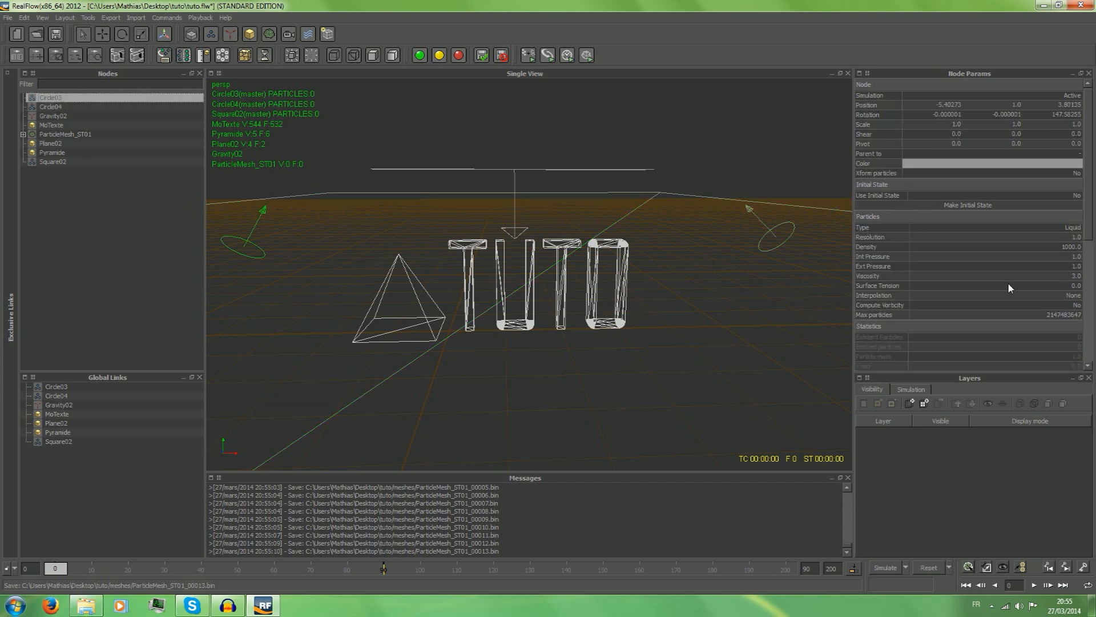
{"action": "scroll", "coordinate": [1008, 287], "scroll_direction": "down", "scroll_amount": 5}
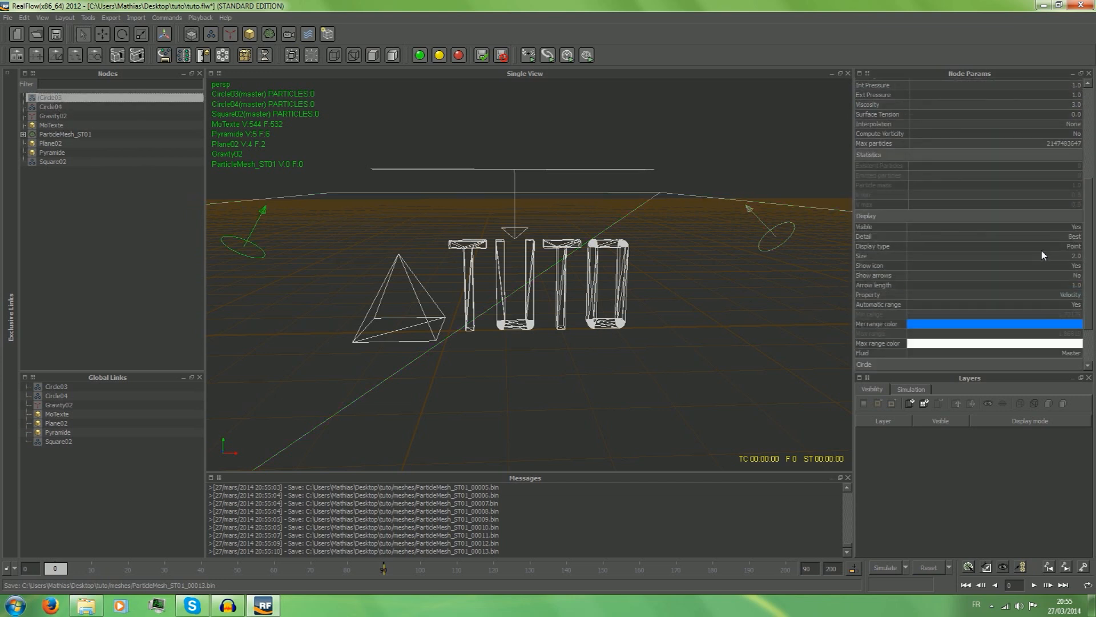
{"action": "scroll", "coordinate": [1043, 255], "scroll_direction": "down", "scroll_amount": 2}
{"action": "double_click", "coordinate": [1059, 330]}
{"action": "type", "text": "10"}
{"action": "key", "text": "Return"}
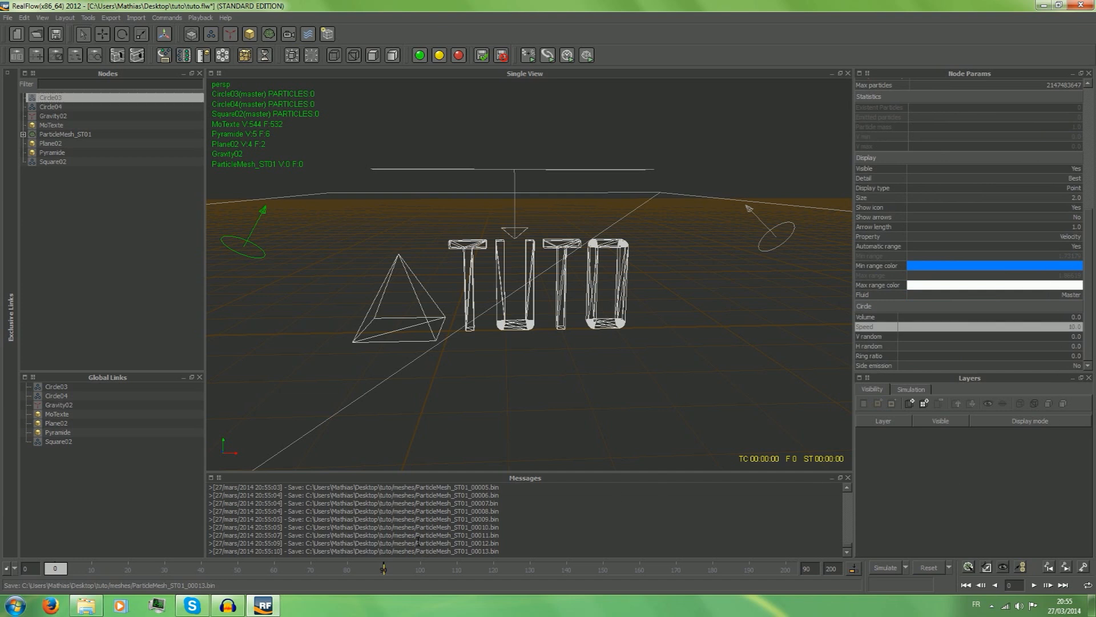
Delete all the old ParticleMesh_ST01 .bin files from the meshes folder inside the tuto project folder on the desktop.
{"action": "left_click", "coordinate": [1092, 606]}
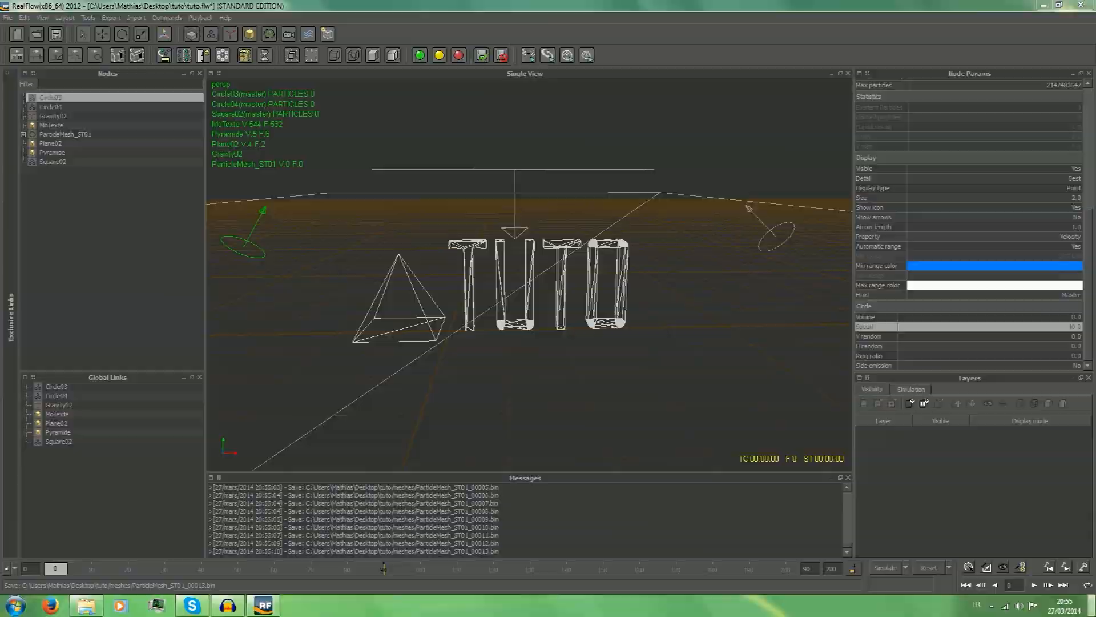
{"action": "double_click", "coordinate": [26, 197]}
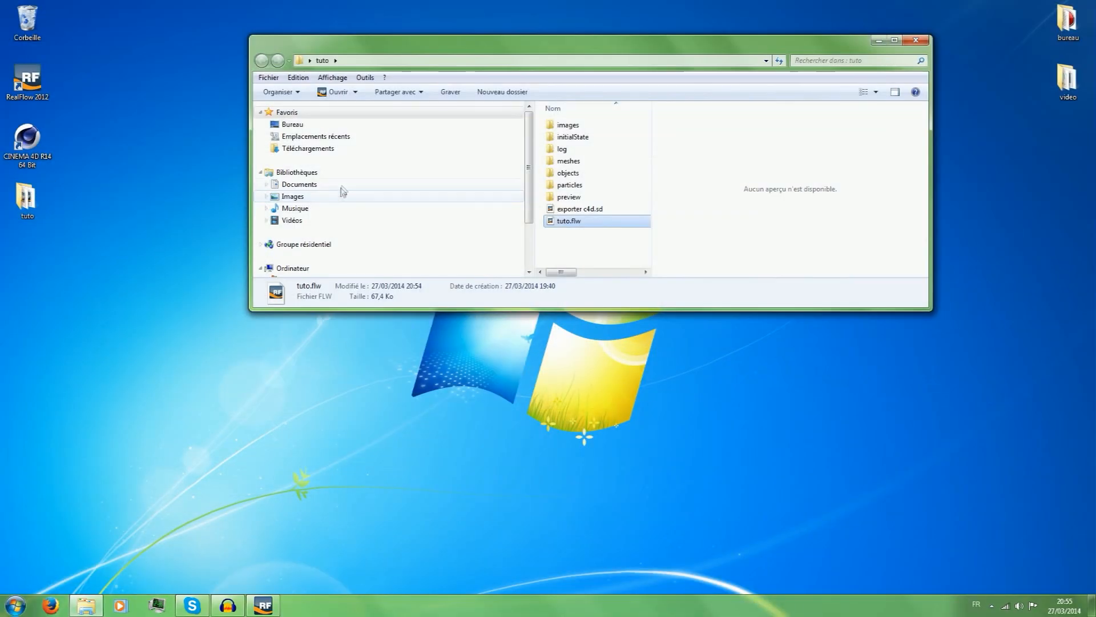
{"action": "double_click", "coordinate": [602, 165]}
{"action": "left_click", "coordinate": [597, 123]}
{"action": "scroll", "coordinate": [597, 143], "scroll_direction": "down", "scroll_amount": 2}
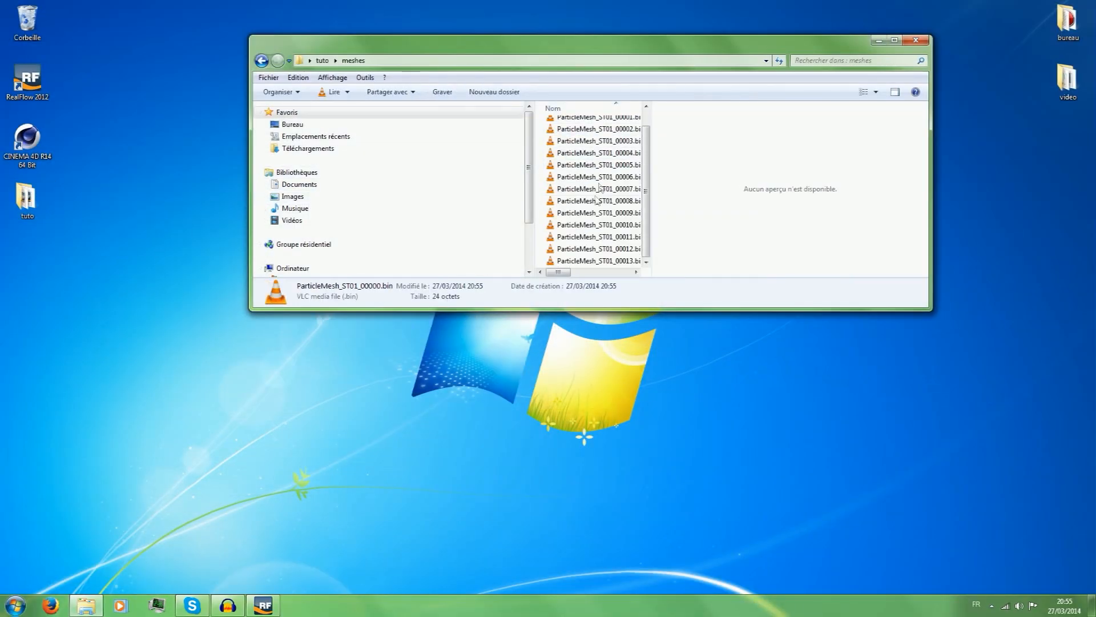
{"action": "left_click", "coordinate": [597, 261], "text": "shift"}
{"action": "right_click", "coordinate": [604, 201]}
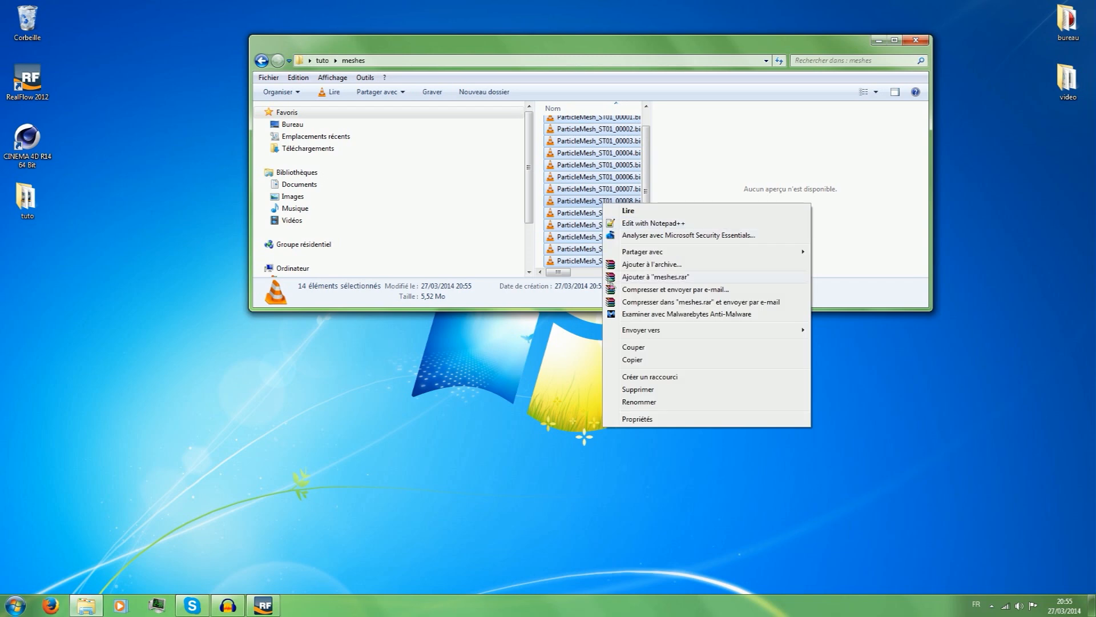
{"action": "left_click", "coordinate": [639, 389]}
{"action": "left_click", "coordinate": [594, 311]}
Switch back to RealFlow, restart the simulation, and check the mesh files being written to the project's meshes folder.
{"action": "left_click", "coordinate": [264, 604]}
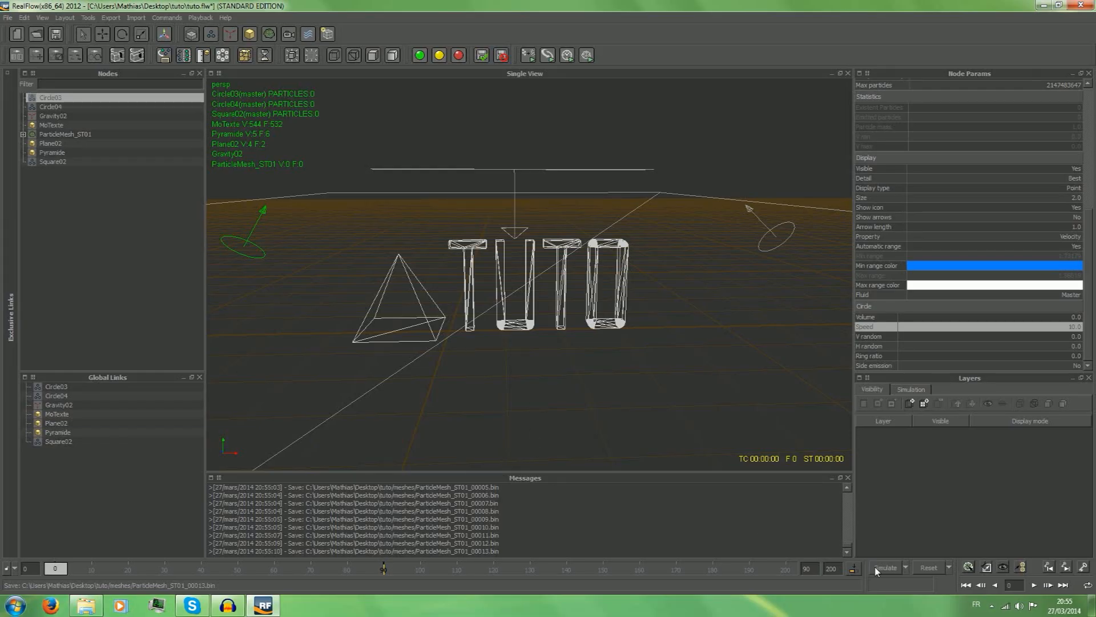
{"action": "left_click", "coordinate": [880, 569]}
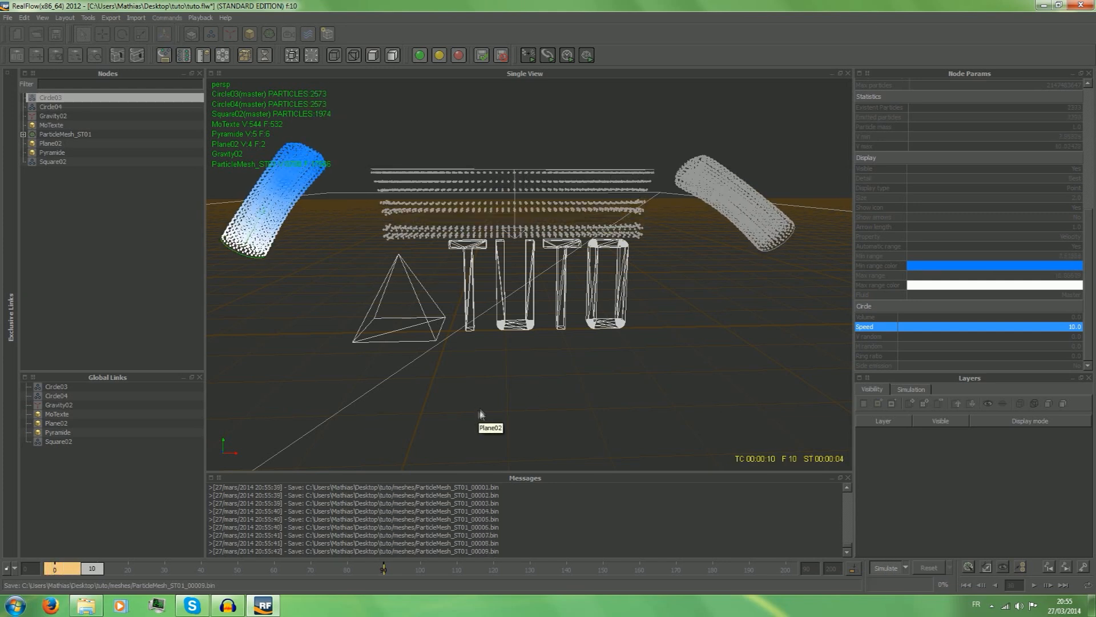
{"action": "left_click", "coordinate": [1093, 605]}
{"action": "double_click", "coordinate": [26, 200]}
{"action": "double_click", "coordinate": [579, 176]}
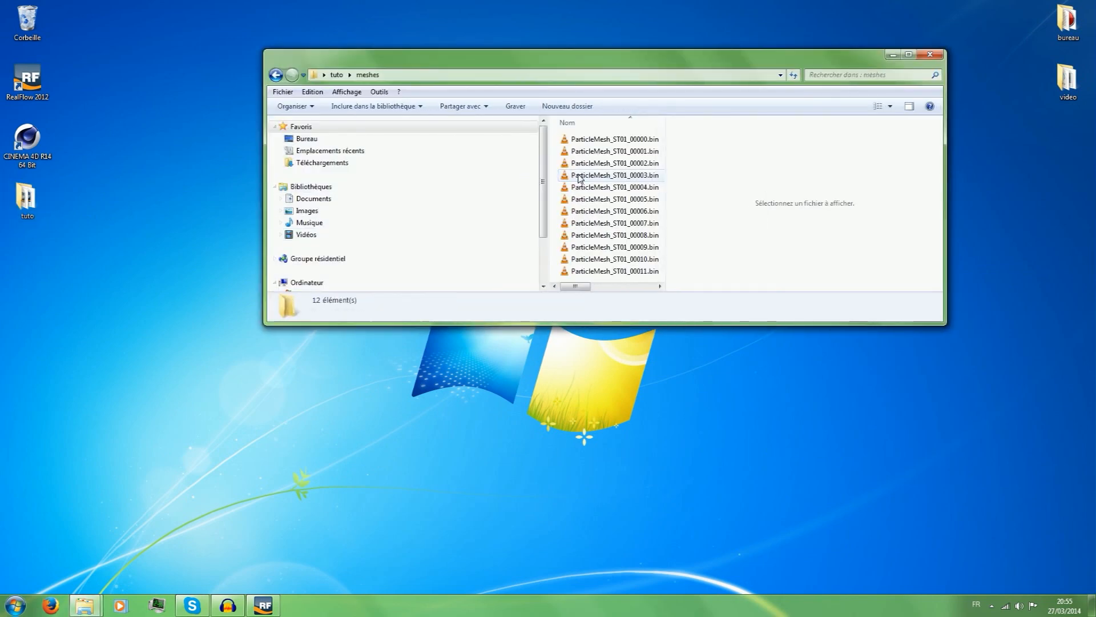
{"action": "left_click_drag", "start_coordinate": [571, 60], "coordinate": [530, 11]}
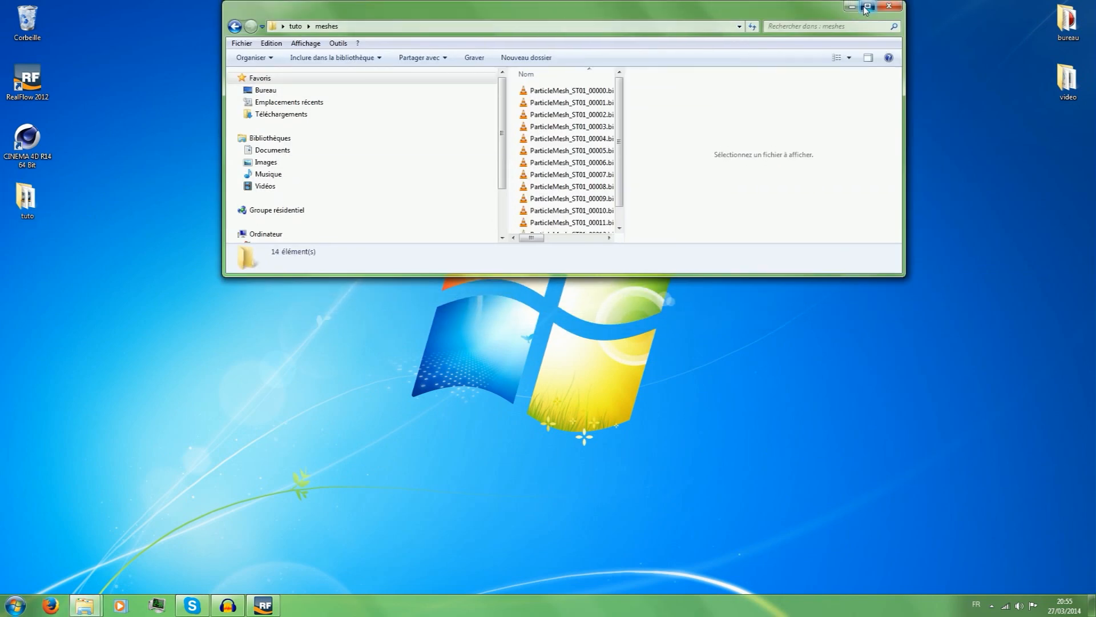
{"action": "left_click", "coordinate": [867, 7]}
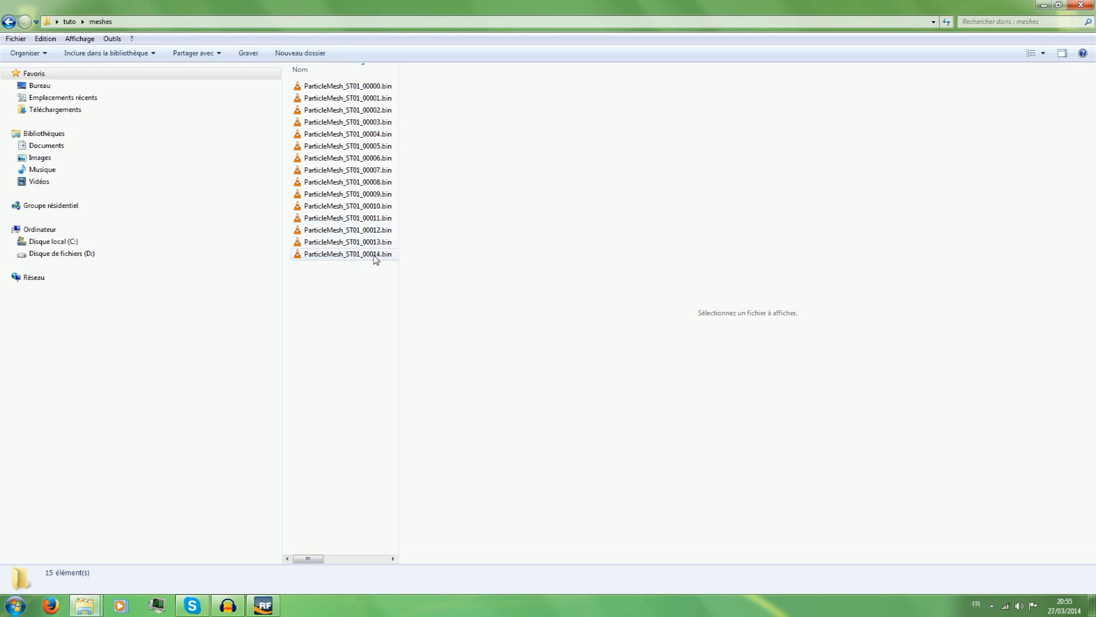
Return to RealFlow and let the simulation and mesh run to frame 100.
{"action": "left_click", "coordinate": [263, 605]}
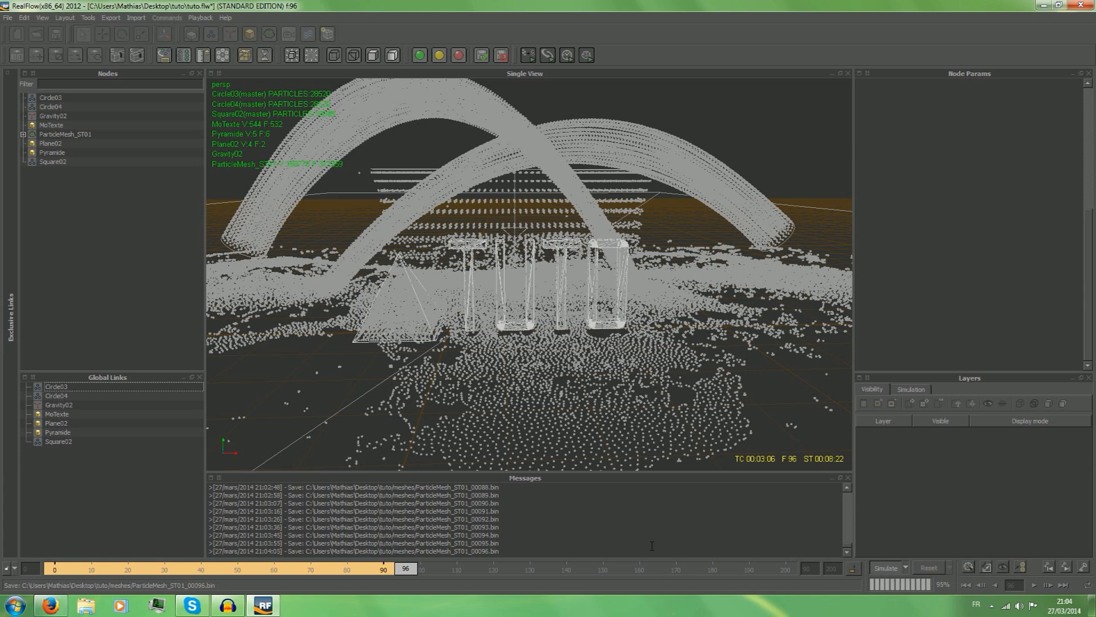
{"action": "left_click", "coordinate": [552, 512]}
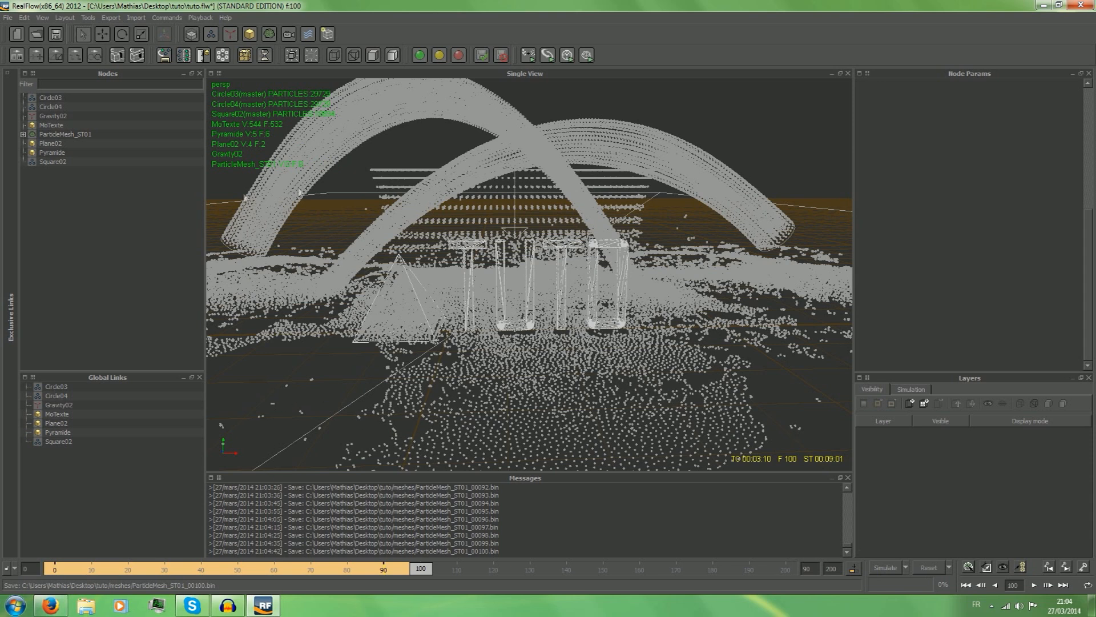
Close RealFlow, saving the changes to the scene, and start CINEMA 4D.
{"action": "left_click", "coordinate": [1081, 5]}
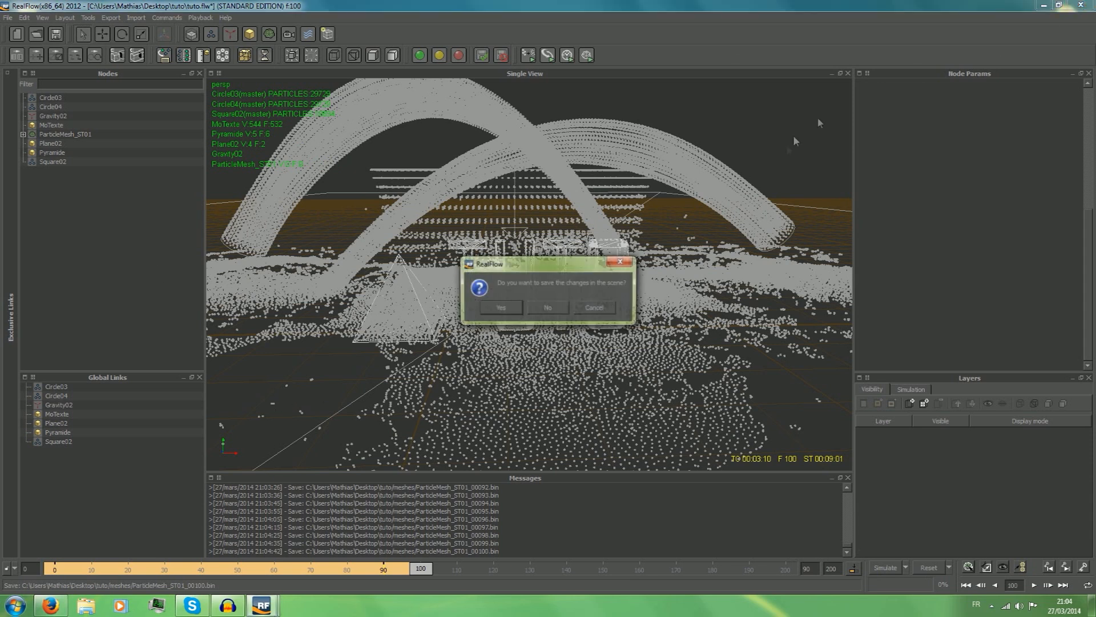
{"action": "left_click", "coordinate": [510, 307]}
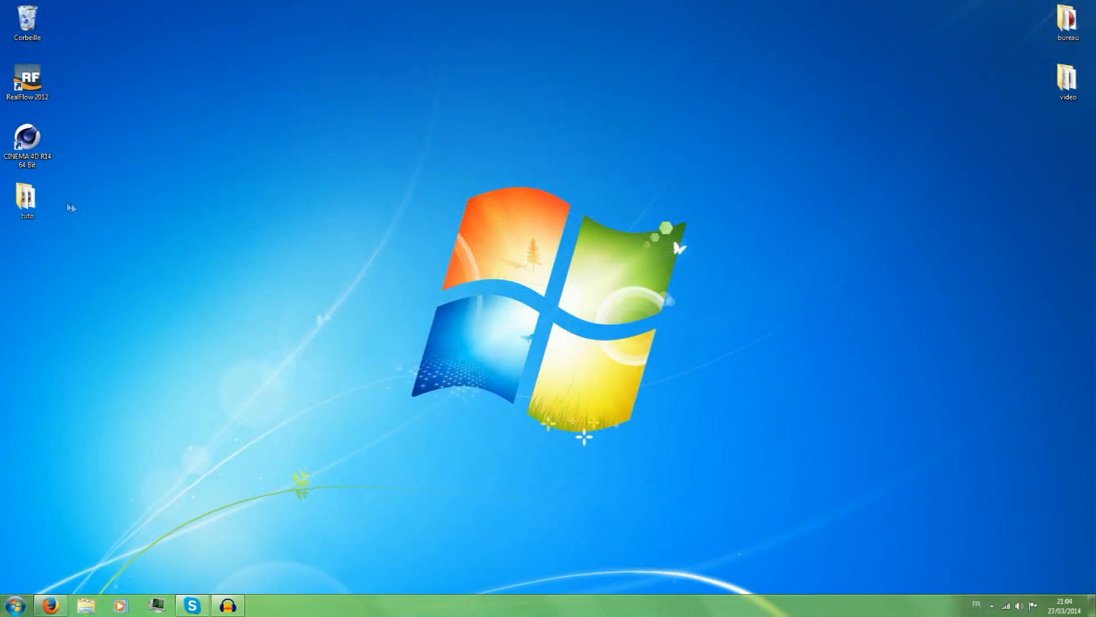
{"action": "left_click", "coordinate": [37, 161]}
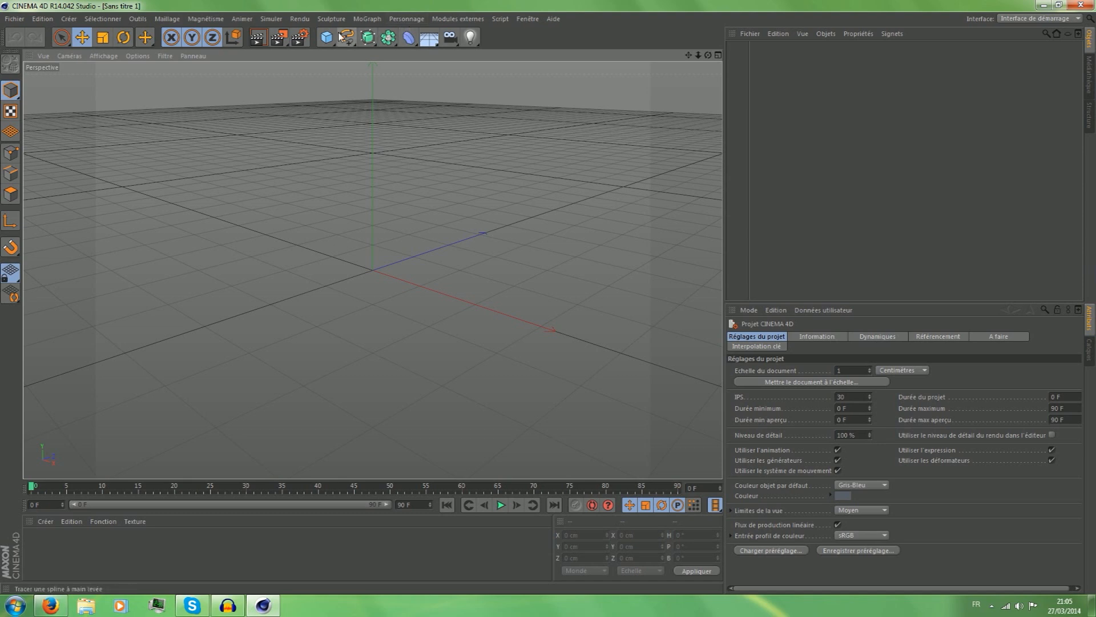
Add a MoGraph MoTexte object to the scene and set its text to TUTO.
{"action": "left_click", "coordinate": [420, 21]}
{"action": "mouse_move", "coordinate": [380, 21]}
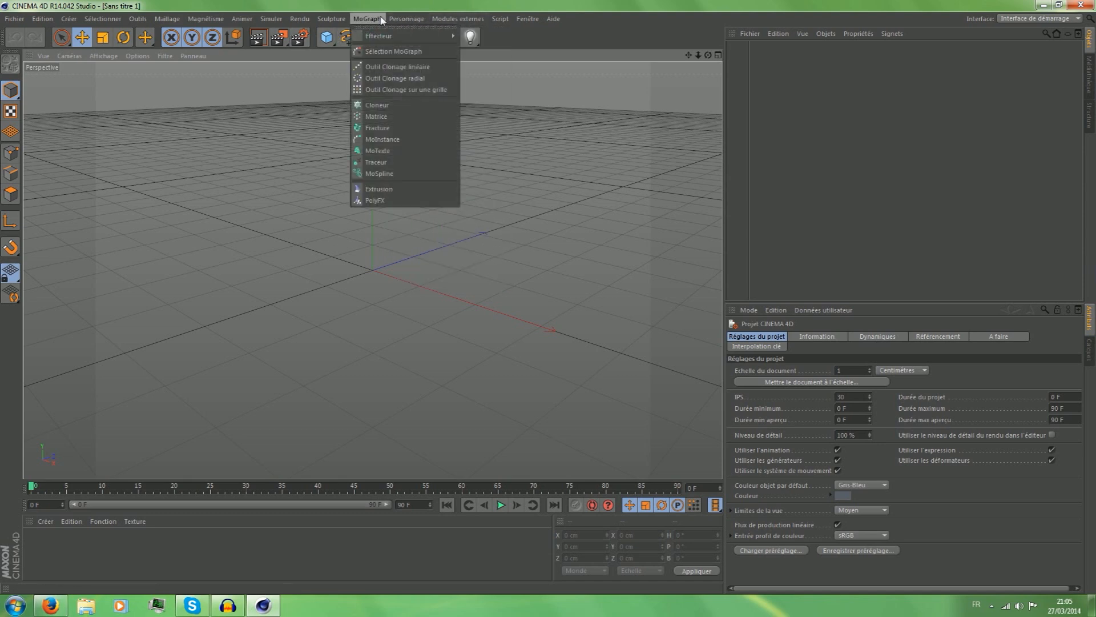
{"action": "left_click", "coordinate": [386, 150]}
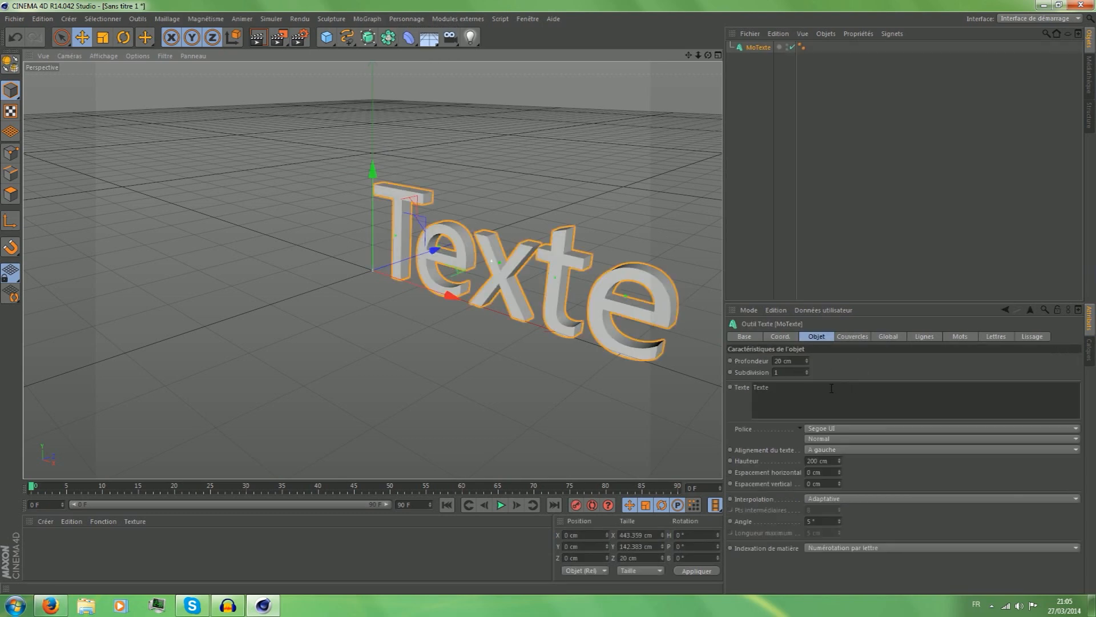
{"action": "double_click", "coordinate": [832, 388]}
{"action": "type", "text": "TUTO"}
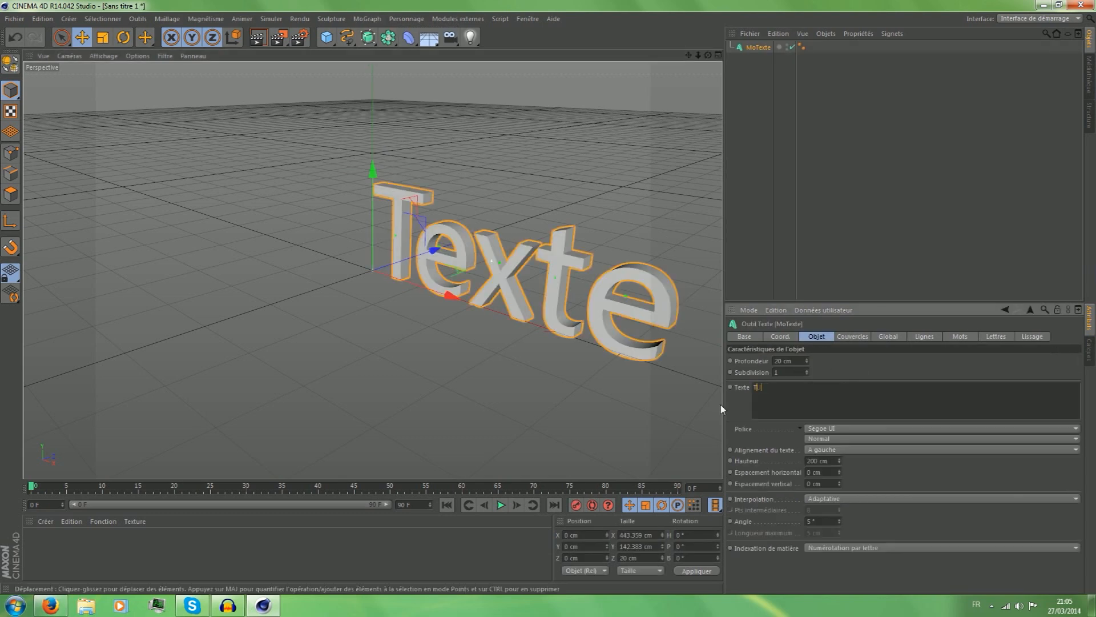
Change the TUTO text's font to Agency FB and its height to 211 cm.
{"action": "left_click", "coordinate": [849, 430]}
{"action": "scroll", "coordinate": [870, 341], "scroll_direction": "up", "scroll_amount": 20}
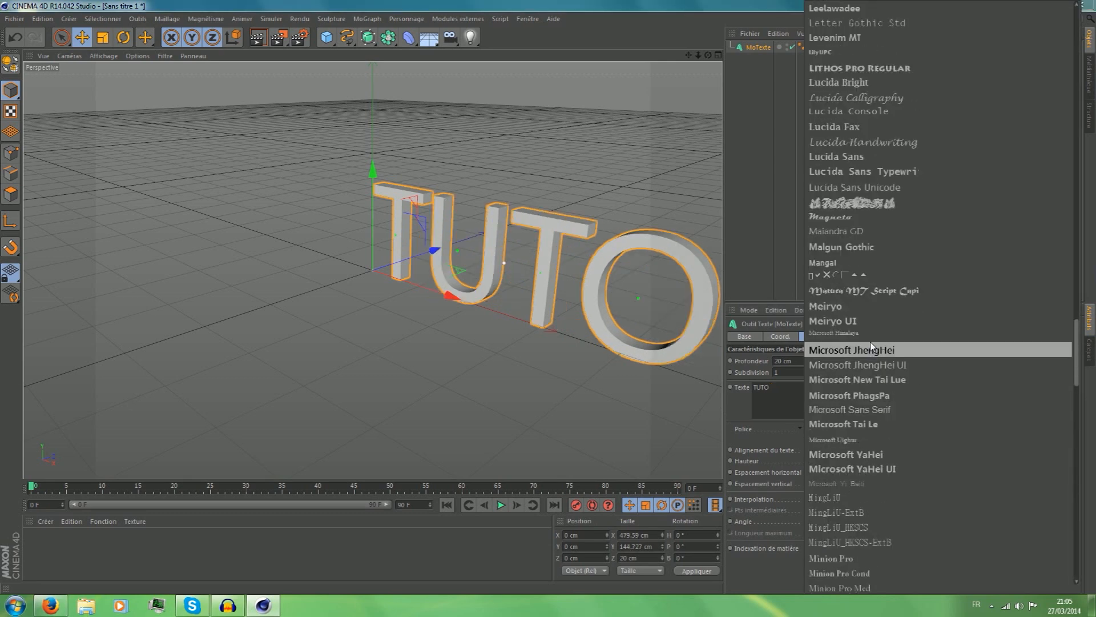
{"action": "scroll", "coordinate": [871, 303], "scroll_direction": "up", "scroll_amount": 10}
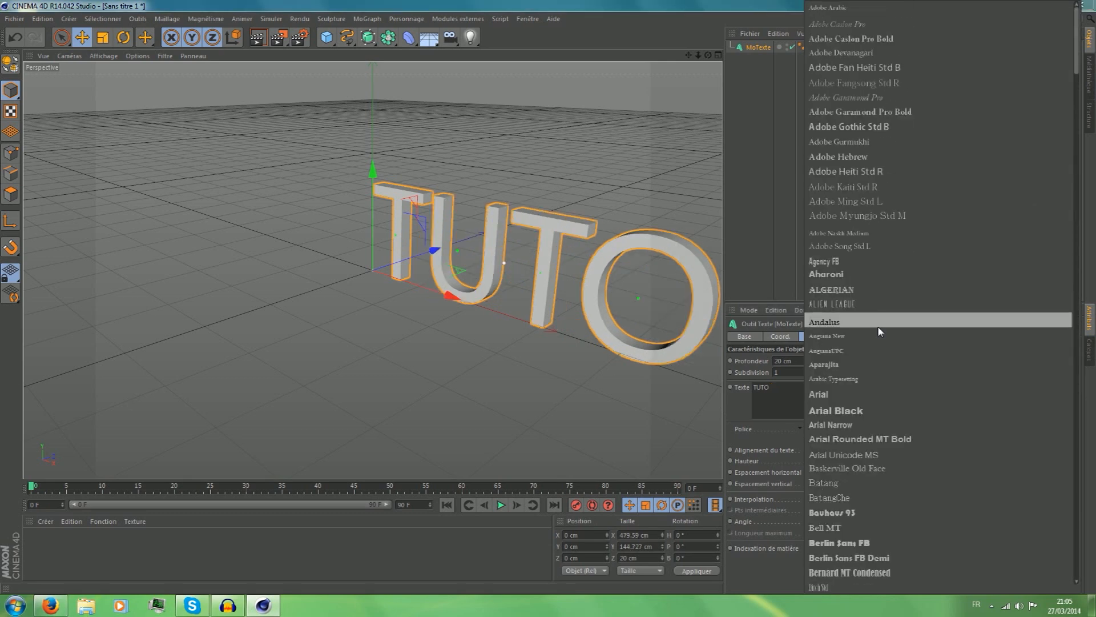
{"action": "left_click", "coordinate": [836, 247]}
{"action": "left_click", "coordinate": [824, 462]}
{"action": "scroll", "coordinate": [824, 462], "scroll_direction": "up", "scroll_amount": 7}
{"action": "scroll", "coordinate": [823, 461], "scroll_direction": "up", "scroll_amount": 4}
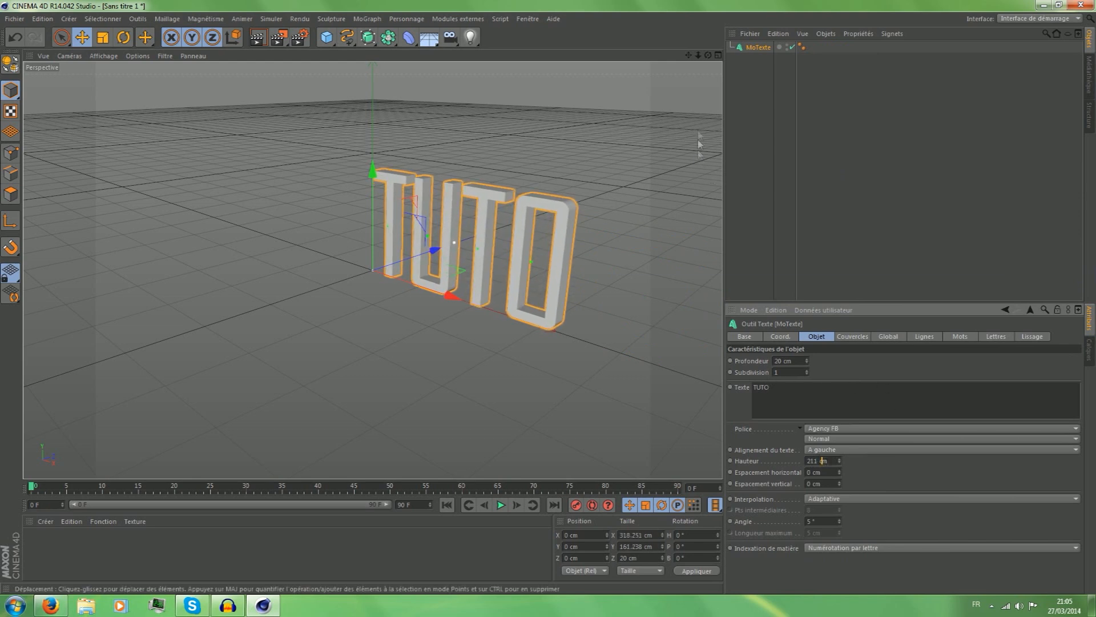
{"action": "left_click_drag", "start_coordinate": [708, 56], "coordinate": [682, 82]}
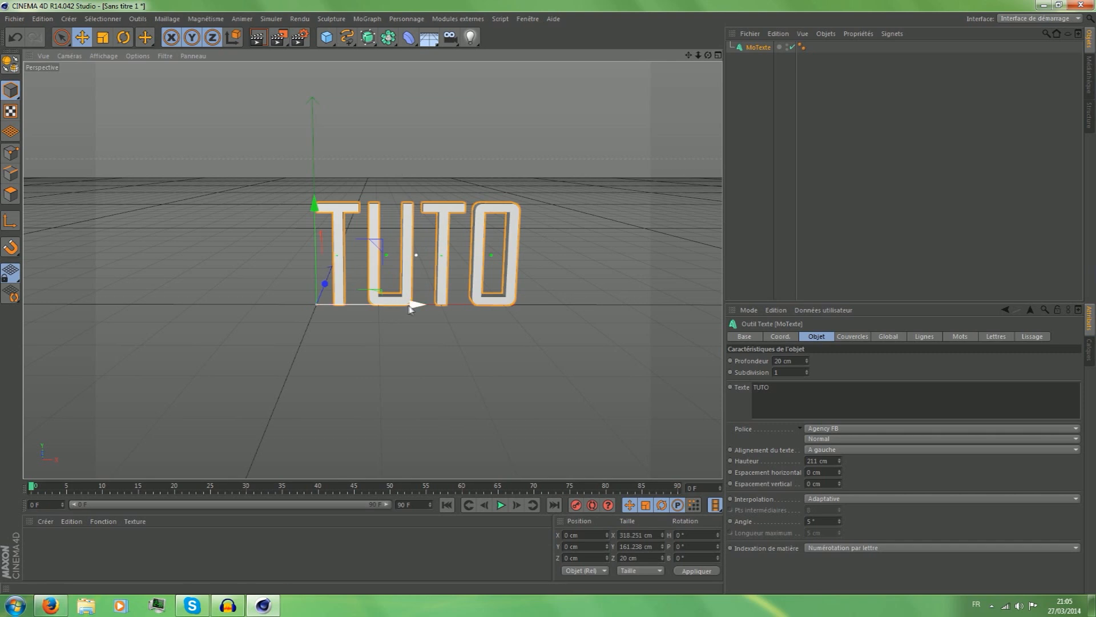
Add a RealFlow Mesh Importer object to the scene and select it.
{"action": "left_click", "coordinate": [457, 21]}
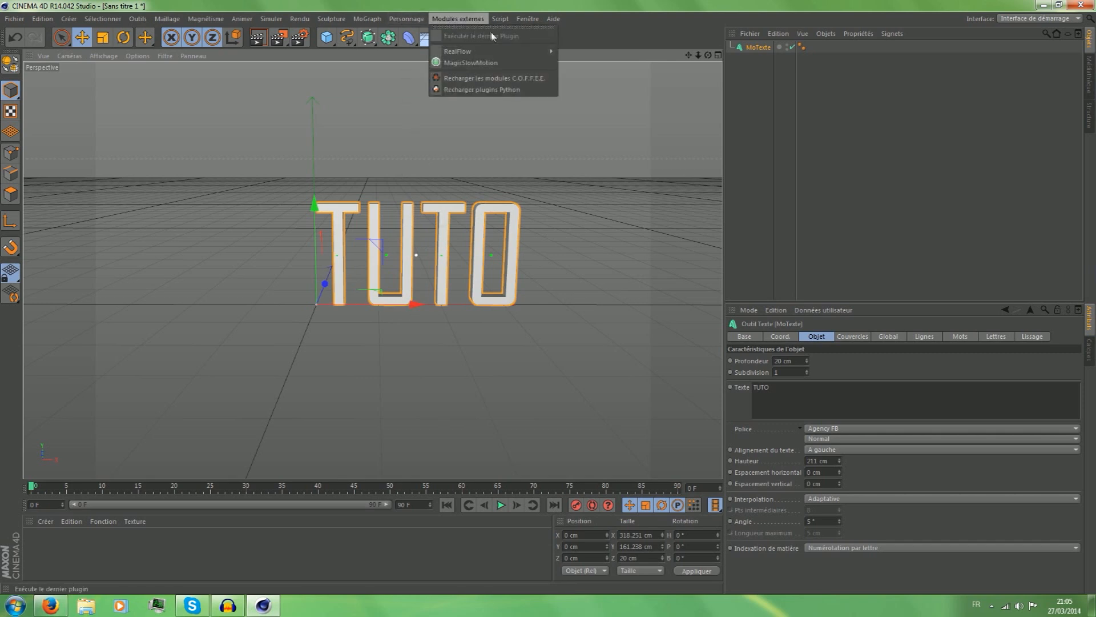
{"action": "mouse_move", "coordinate": [489, 51]}
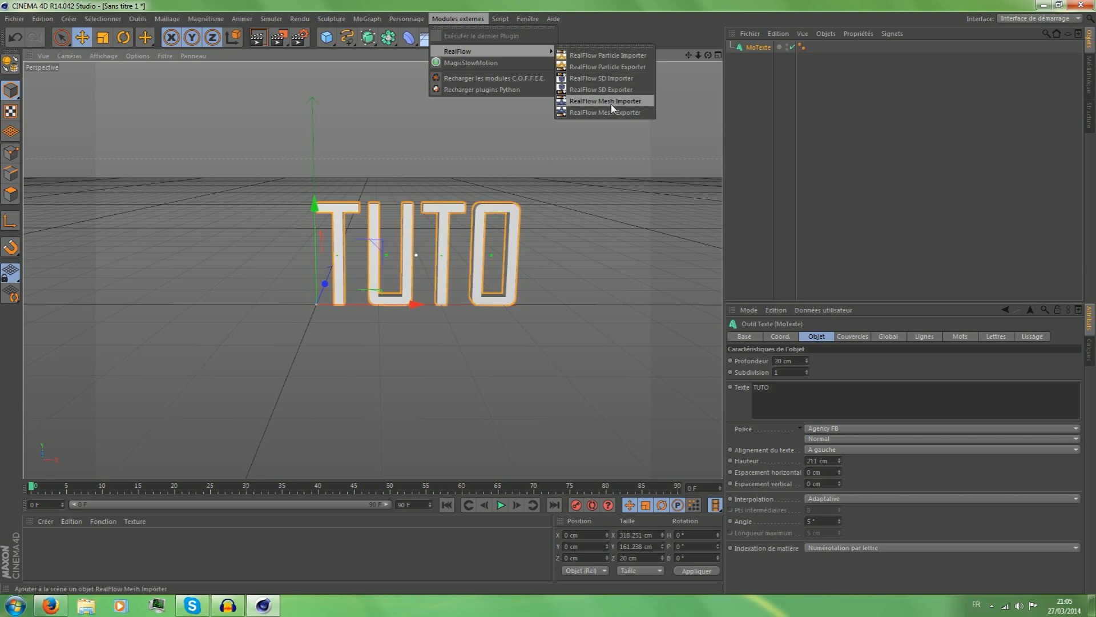
{"action": "left_click", "coordinate": [627, 106]}
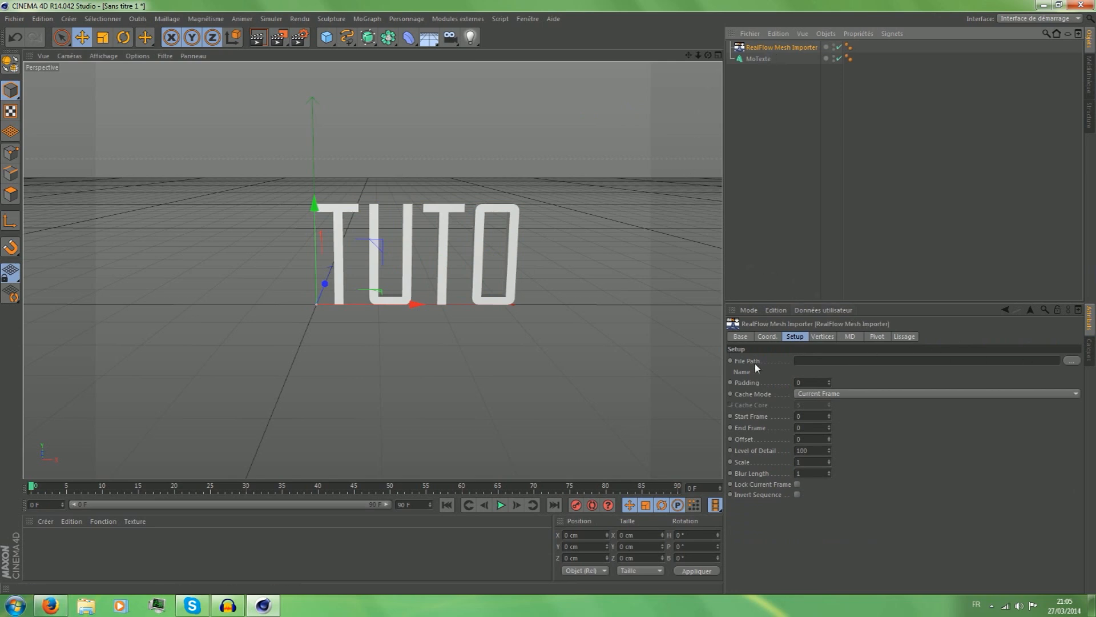
{"action": "left_click", "coordinate": [767, 57]}
{"action": "left_click", "coordinate": [769, 50]}
Load ParticleMesh_ST01_00000.bin from the meshes folder of the desktop tuto project as the mesh importer's file path.
{"action": "left_click", "coordinate": [1067, 361]}
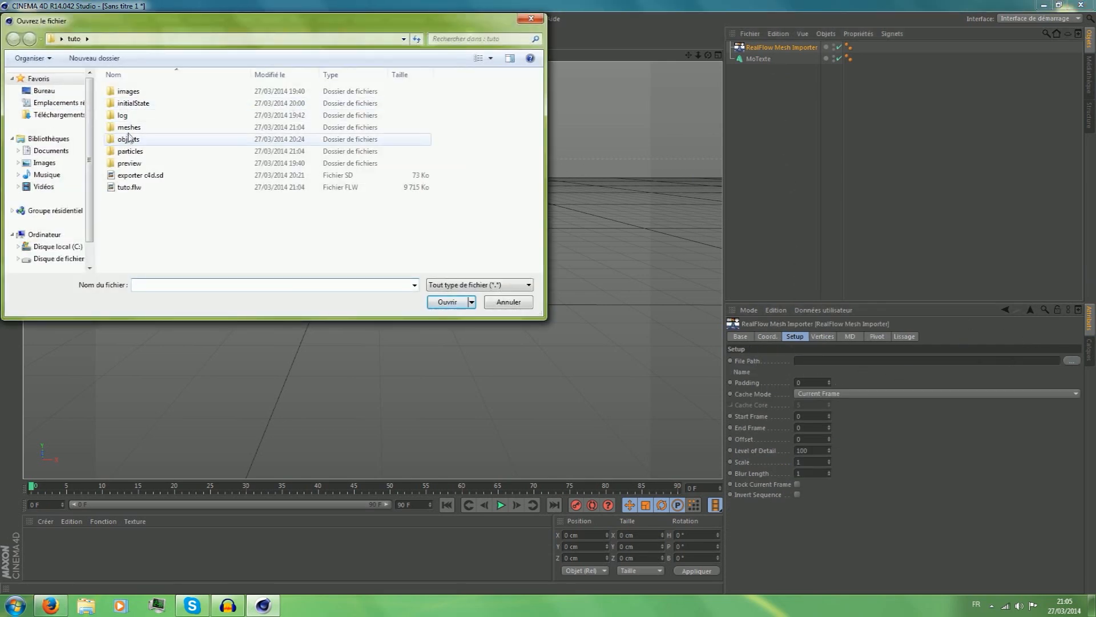
{"action": "left_click", "coordinate": [44, 91]}
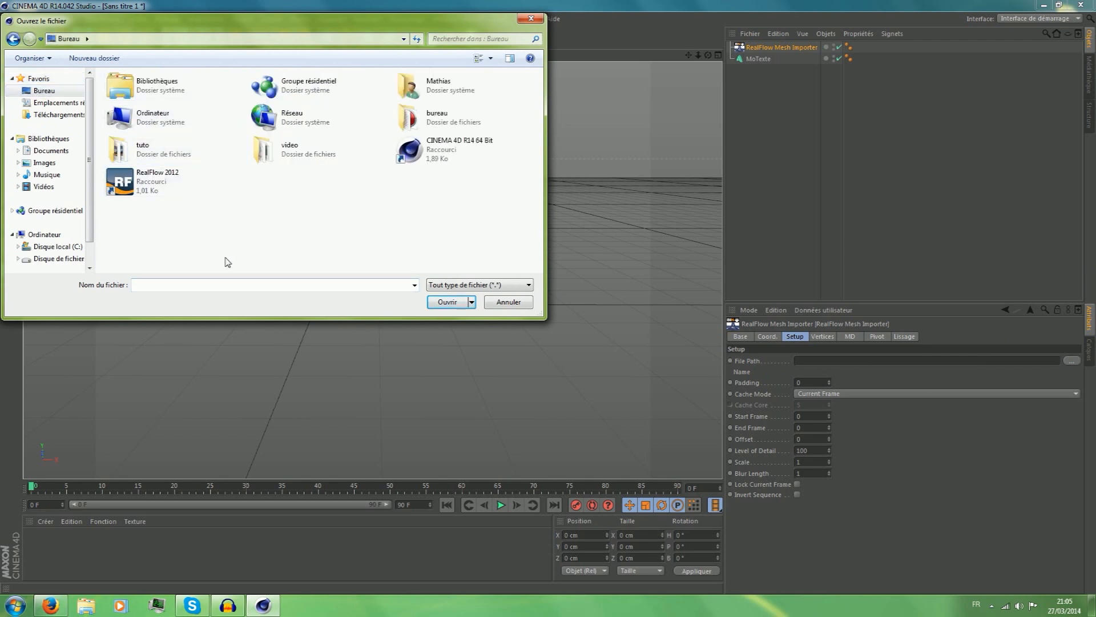
{"action": "double_click", "coordinate": [160, 160]}
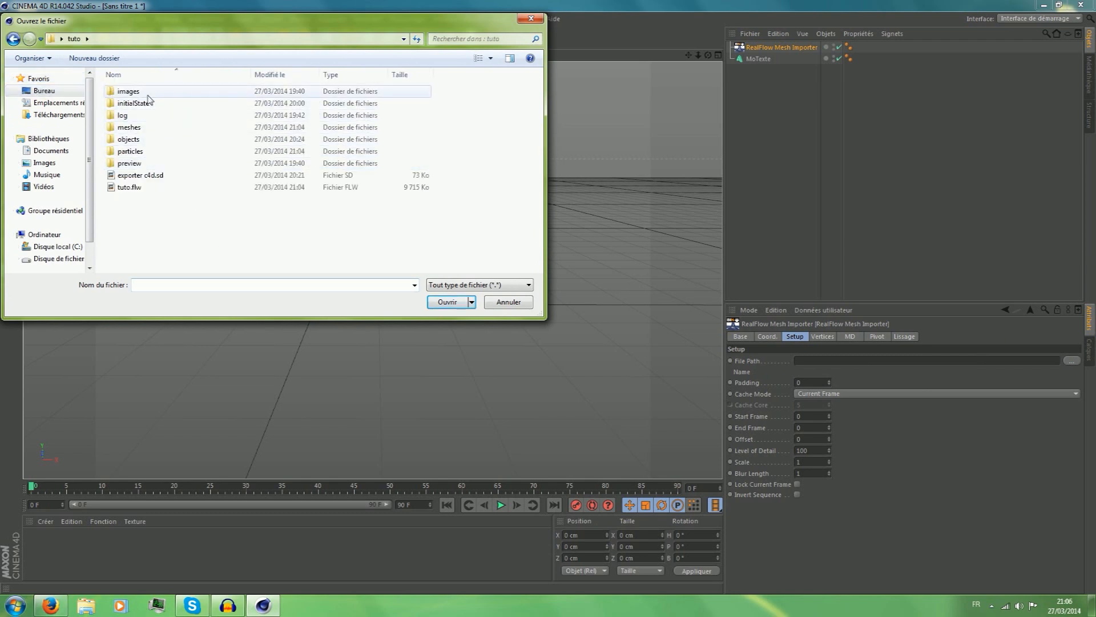
{"action": "double_click", "coordinate": [146, 128]}
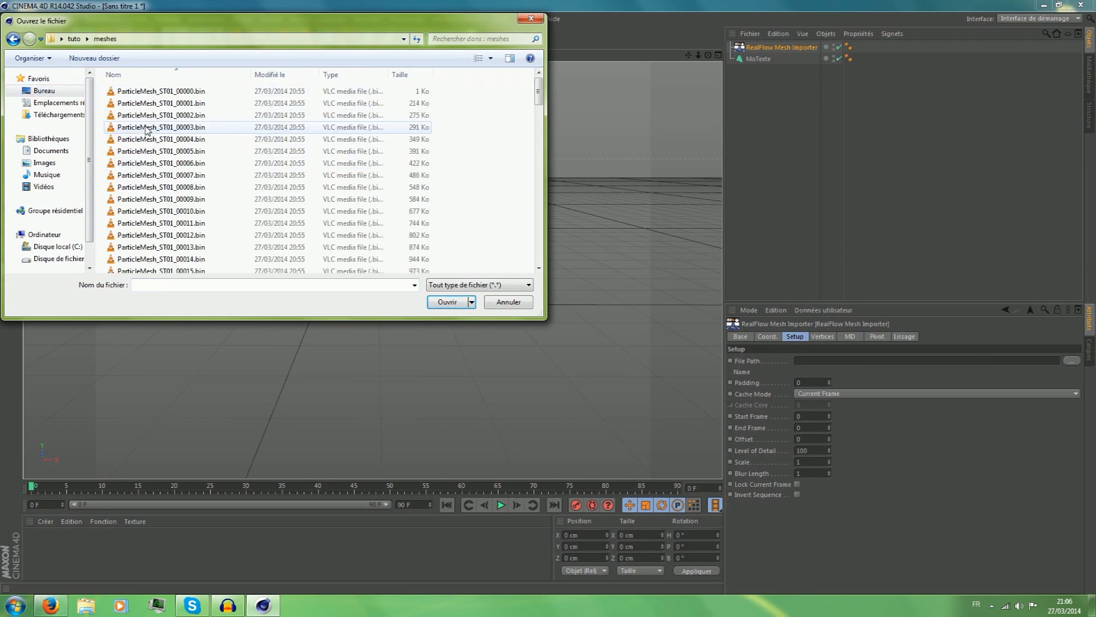
{"action": "scroll", "coordinate": [147, 130], "scroll_direction": "down", "scroll_amount": 20}
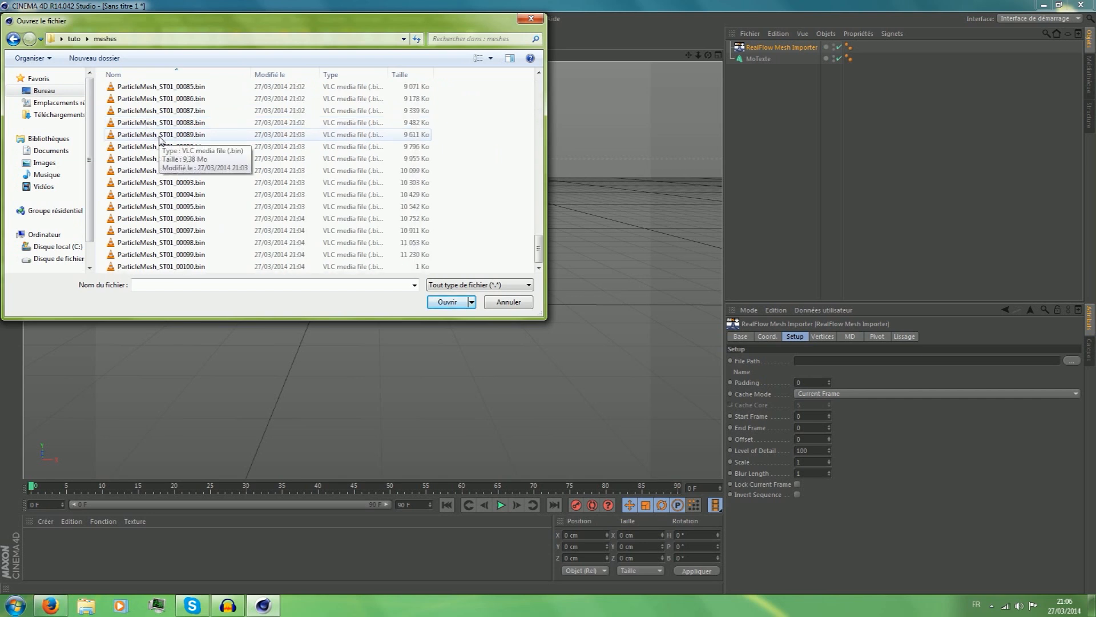
{"action": "scroll", "coordinate": [190, 266], "scroll_direction": "up", "scroll_amount": 13}
{"action": "scroll", "coordinate": [190, 266], "scroll_direction": "up", "scroll_amount": 16}
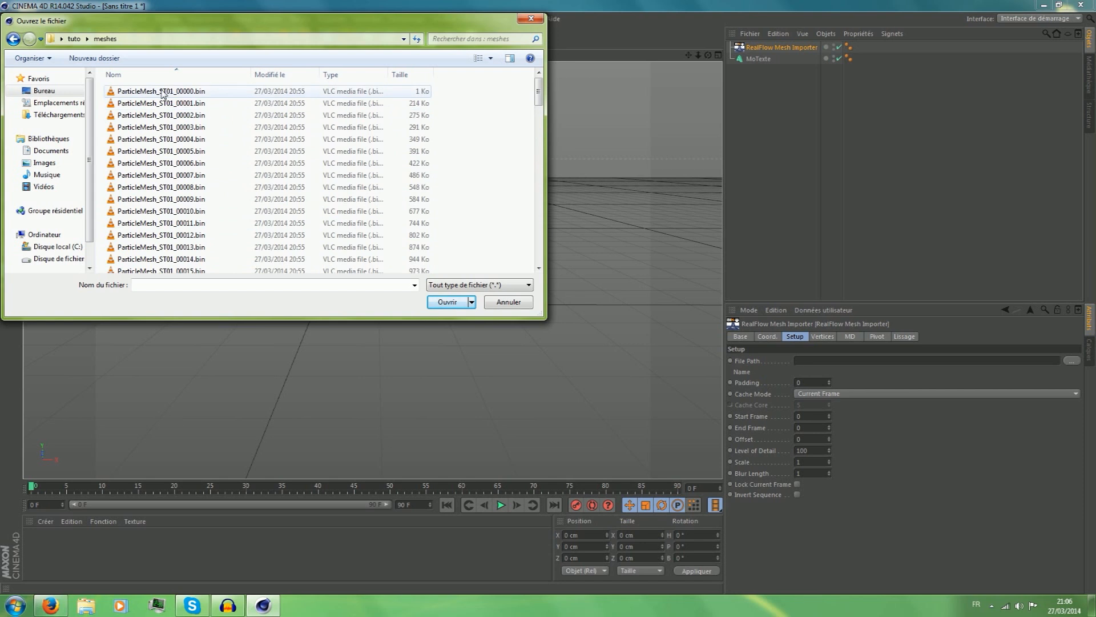
{"action": "left_click", "coordinate": [162, 93]}
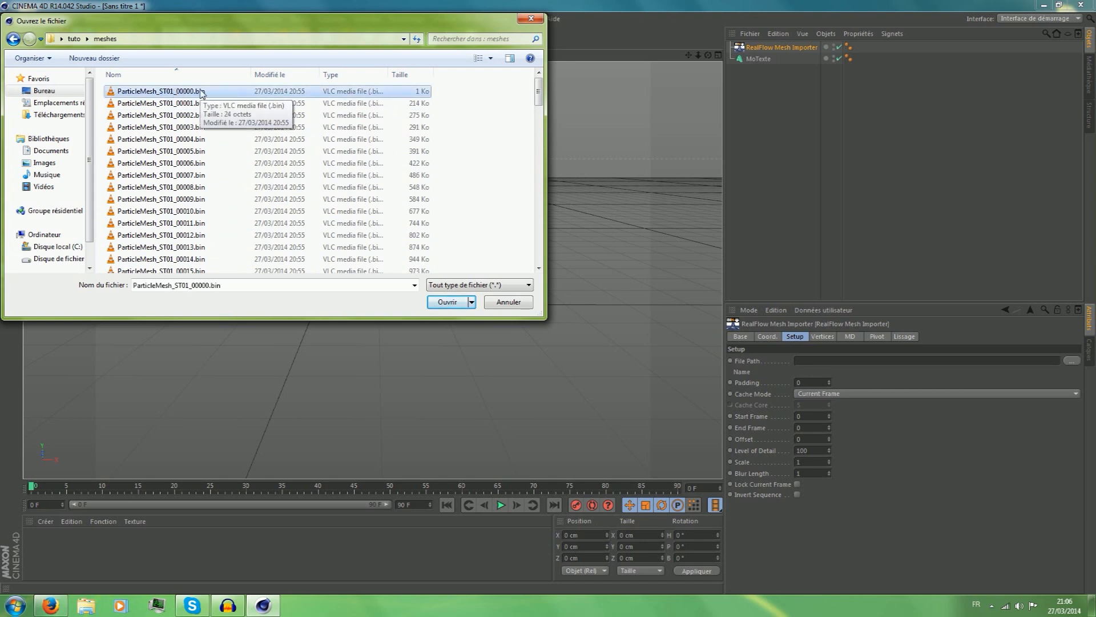
{"action": "left_click", "coordinate": [439, 303]}
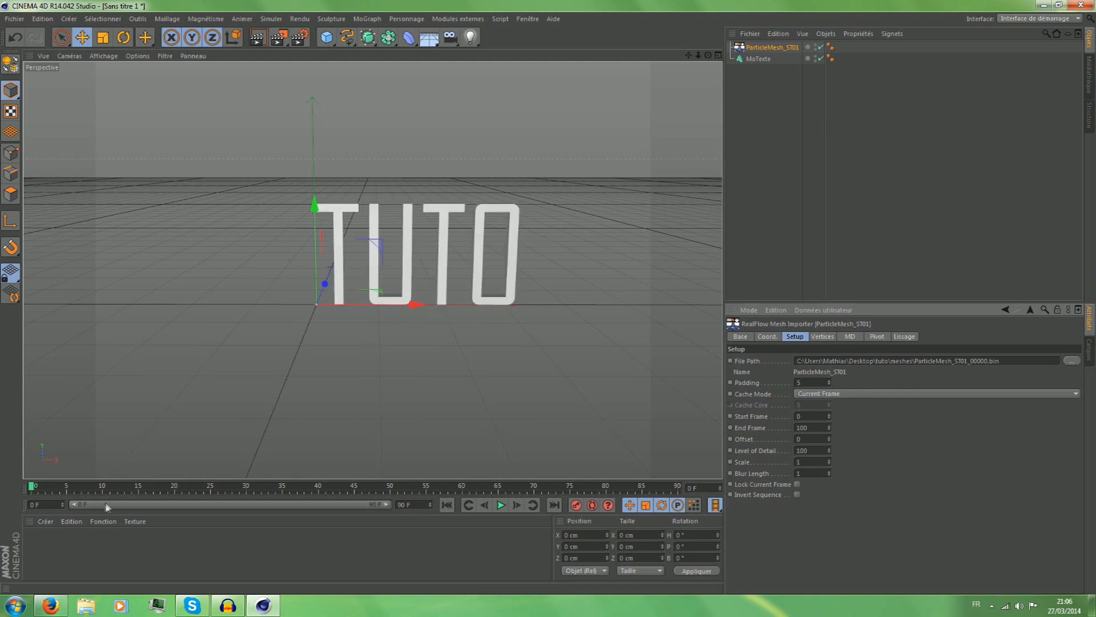
Scrub the timeline to preview the imported liquid mesh, and delete the MoTexte object.
{"action": "left_click", "coordinate": [77, 486]}
{"action": "left_click_drag", "start_coordinate": [77, 487], "coordinate": [2, 517]}
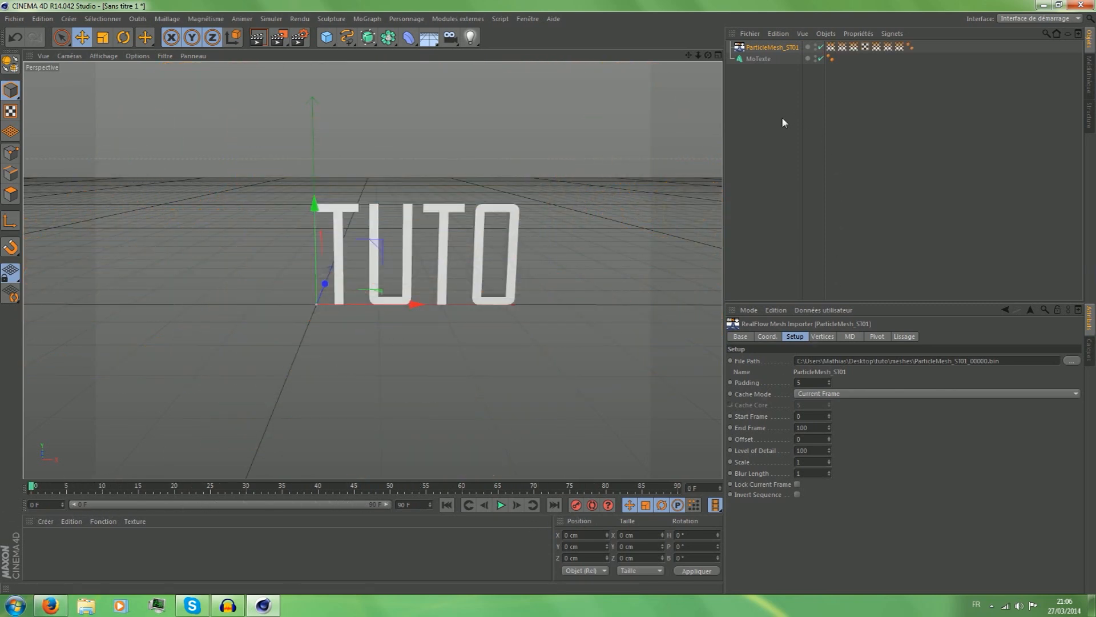
{"action": "left_click", "coordinate": [760, 59]}
{"action": "key", "text": "Delete"}
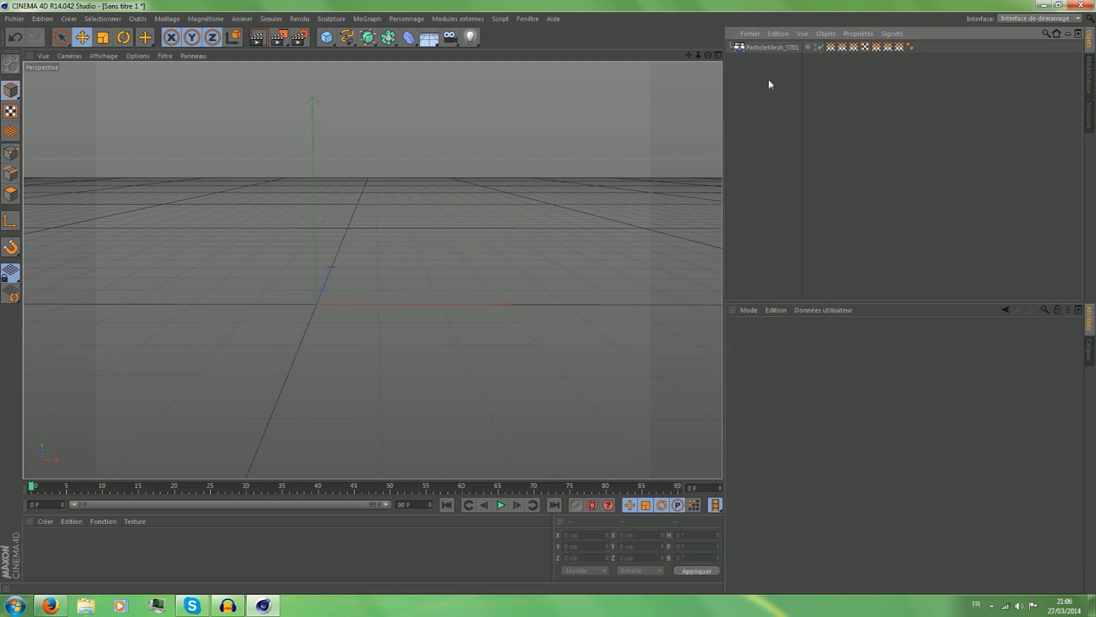
Set the project's end frame to 100 and extend the timeline's preview range to frame 100.
{"action": "left_click", "coordinate": [776, 47]}
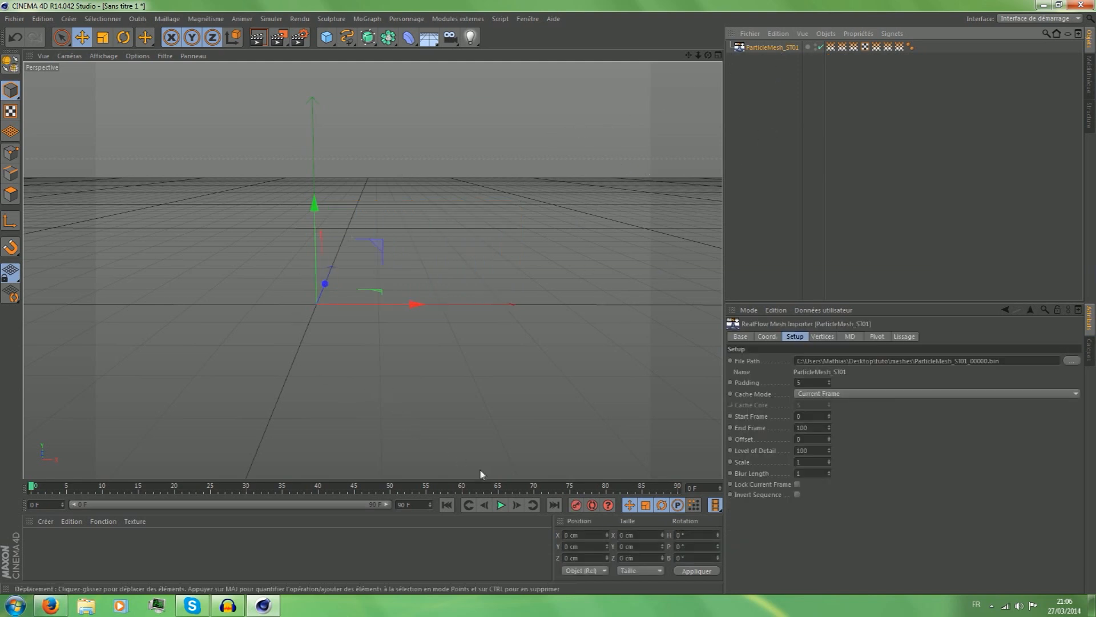
{"action": "left_click", "coordinate": [423, 506]}
{"action": "type", "text": "1000"}
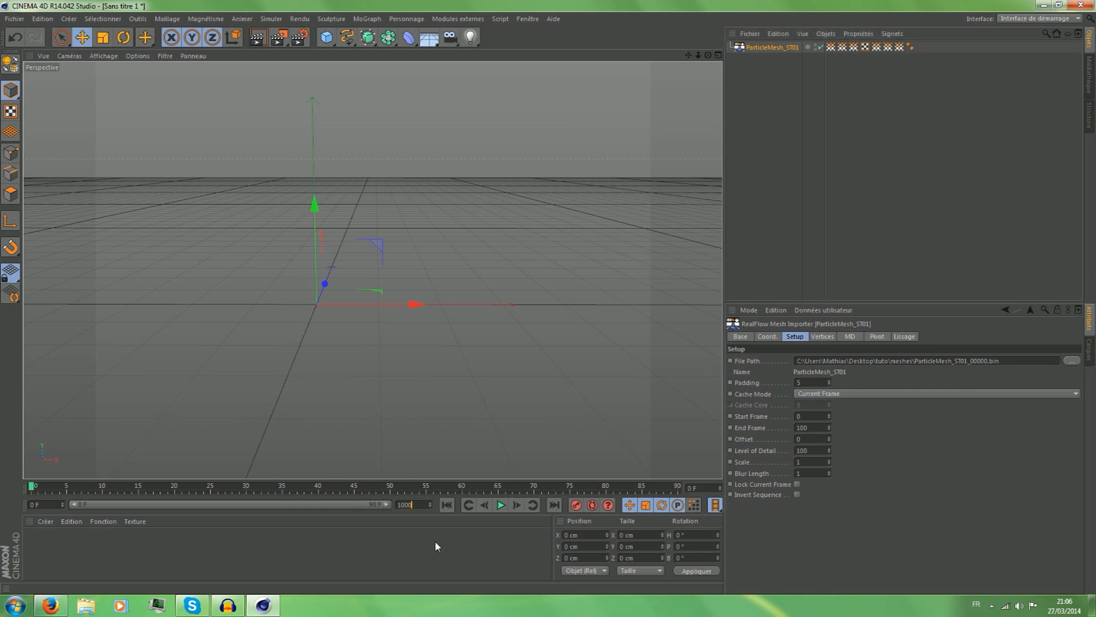
{"action": "left_click", "coordinate": [435, 544]}
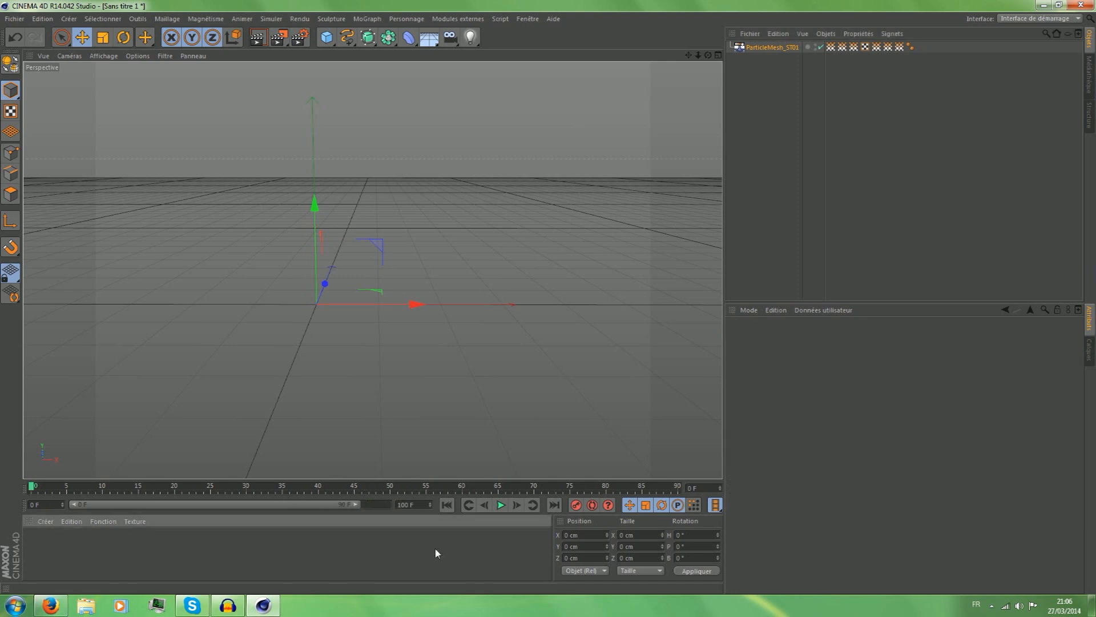
{"action": "left_click_drag", "start_coordinate": [362, 502], "coordinate": [390, 504]}
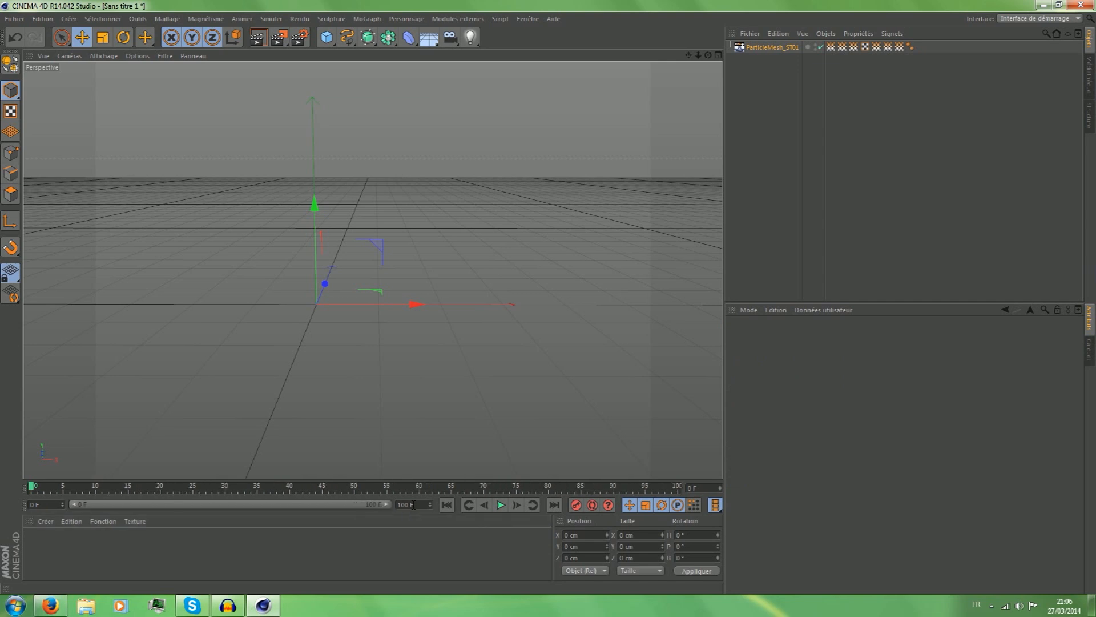
{"action": "left_click", "coordinate": [423, 504]}
{"action": "left_click", "coordinate": [360, 528]}
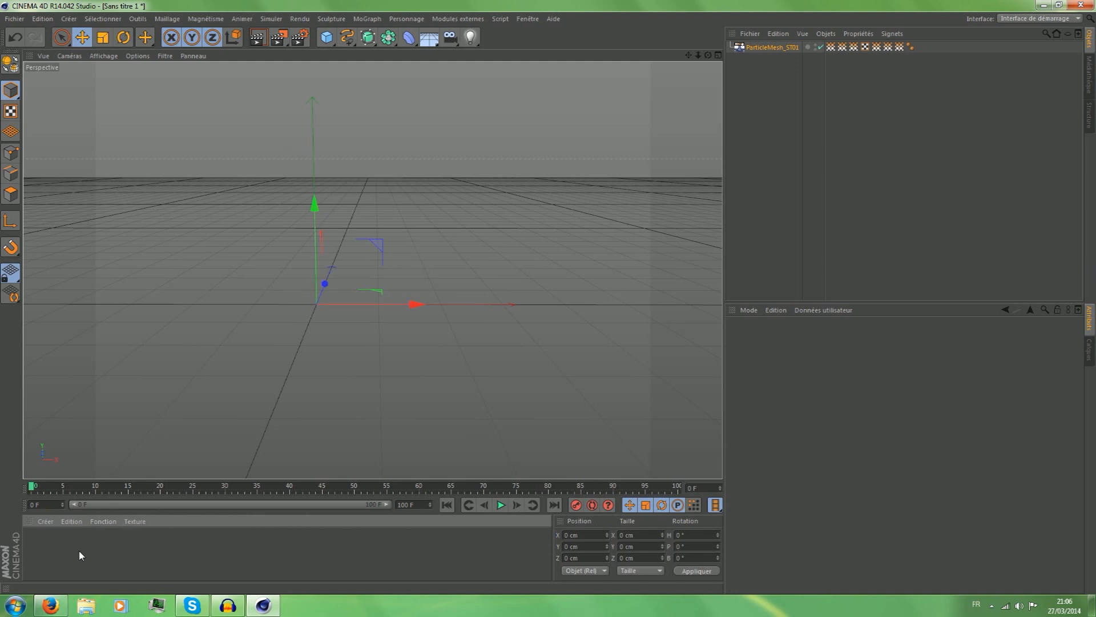
Create a new material and set its colour to pure red (255, 0, 0).
{"action": "double_click", "coordinate": [56, 549]}
{"action": "double_click", "coordinate": [36, 541]}
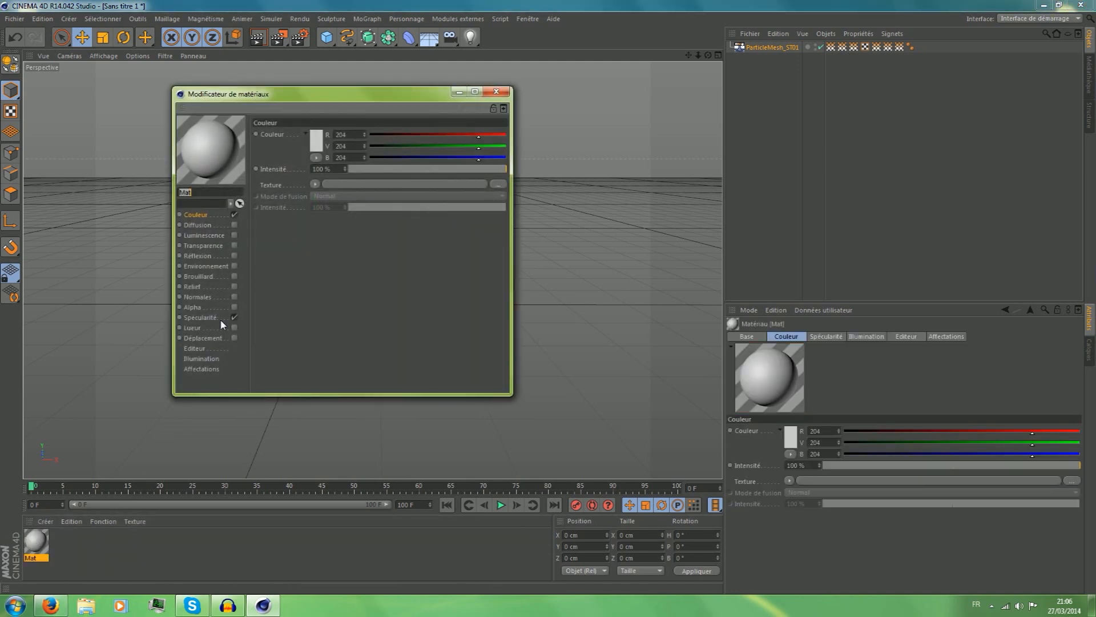
{"action": "left_click", "coordinate": [496, 92]}
{"action": "double_click", "coordinate": [37, 542]}
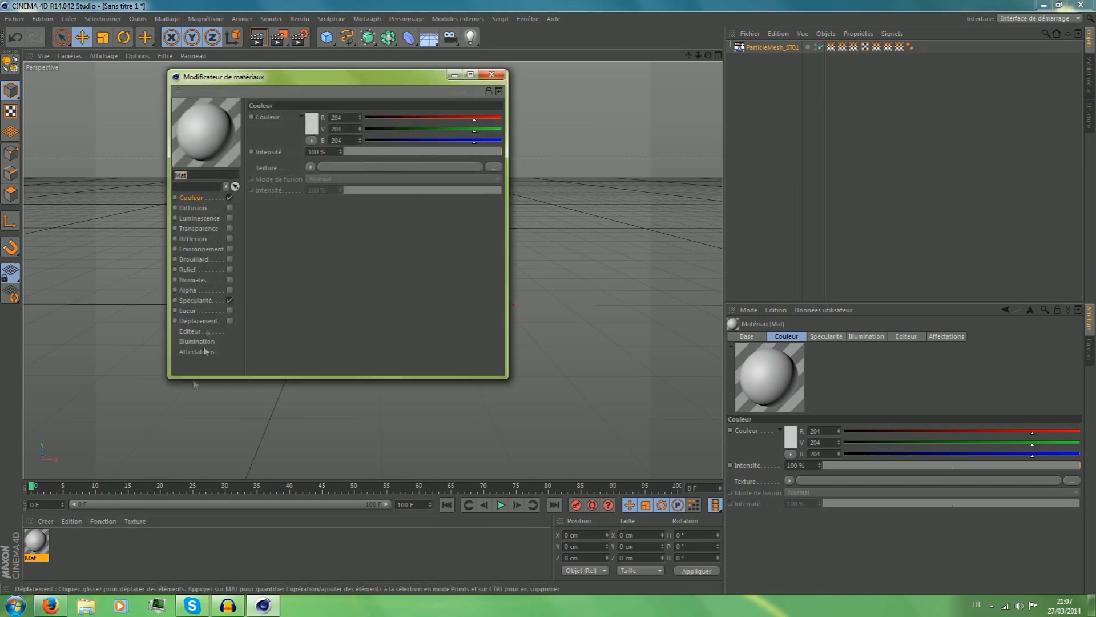
{"action": "left_click", "coordinate": [310, 123]}
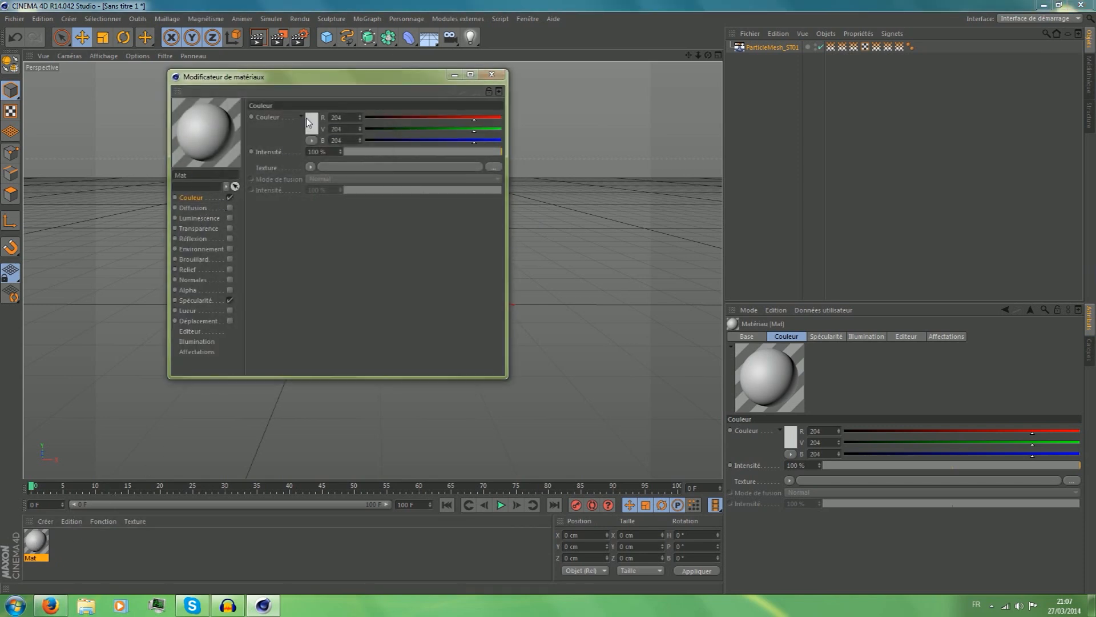
{"action": "left_click_drag", "start_coordinate": [303, 102], "coordinate": [326, 48]}
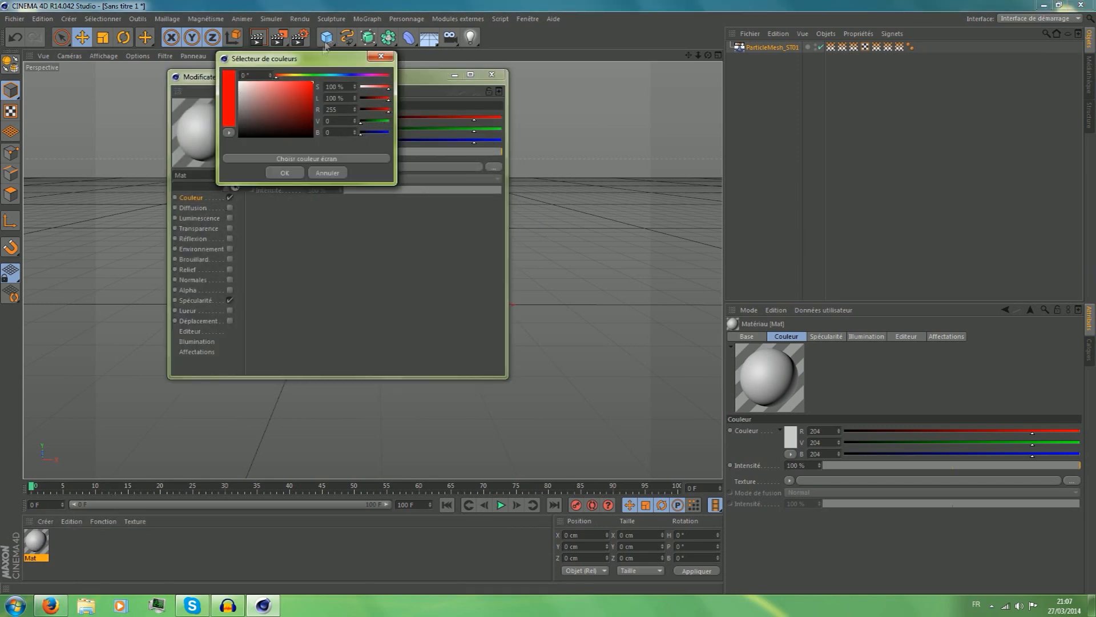
{"action": "left_click", "coordinate": [284, 172]}
Enable luminescence on the red material with an intensity of 10%.
{"action": "left_click", "coordinate": [196, 208]}
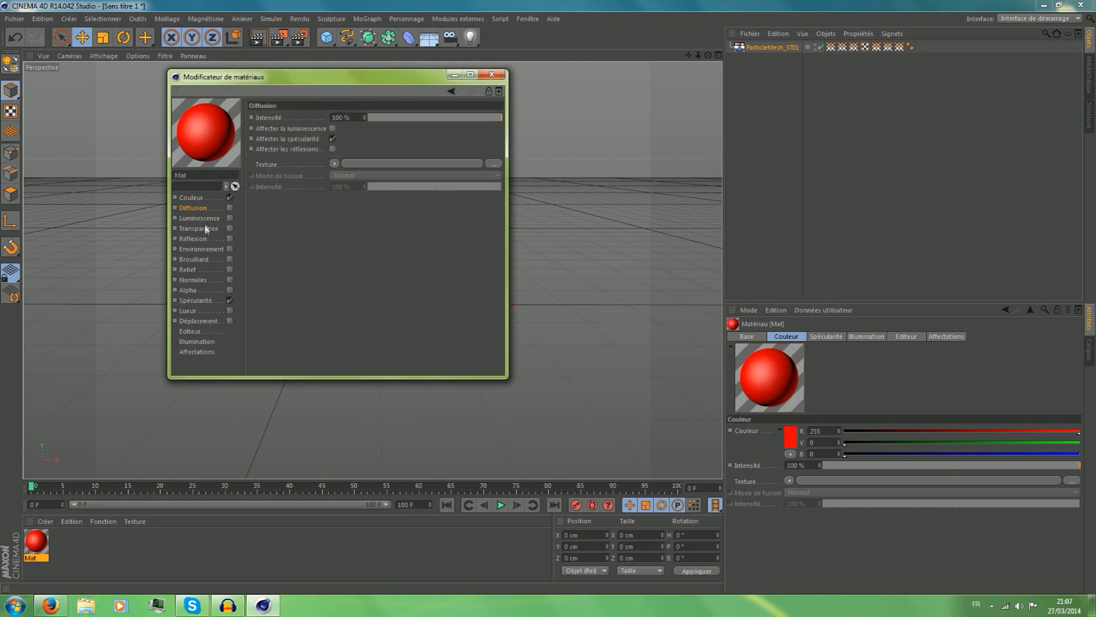
{"action": "left_click", "coordinate": [205, 220]}
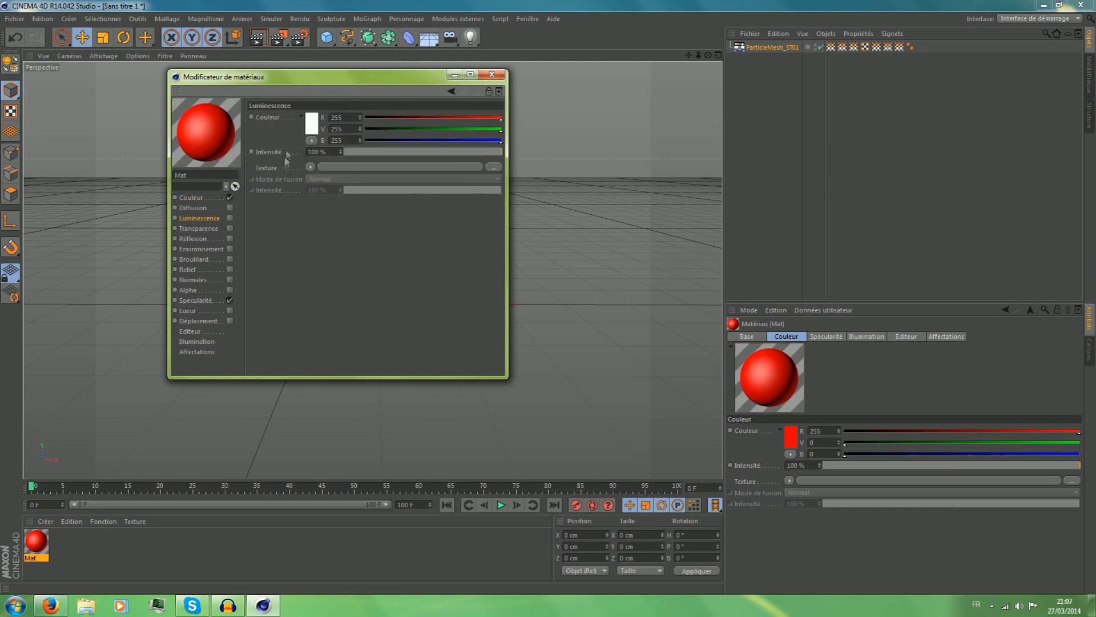
{"action": "left_click", "coordinate": [229, 218]}
{"action": "mouse_move", "coordinate": [374, 152]}
{"action": "left_mouse_down"}
{"action": "mouse_move", "coordinate": [342, 151]}
{"action": "mouse_move", "coordinate": [360, 156]}
{"action": "left_mouse_up"}
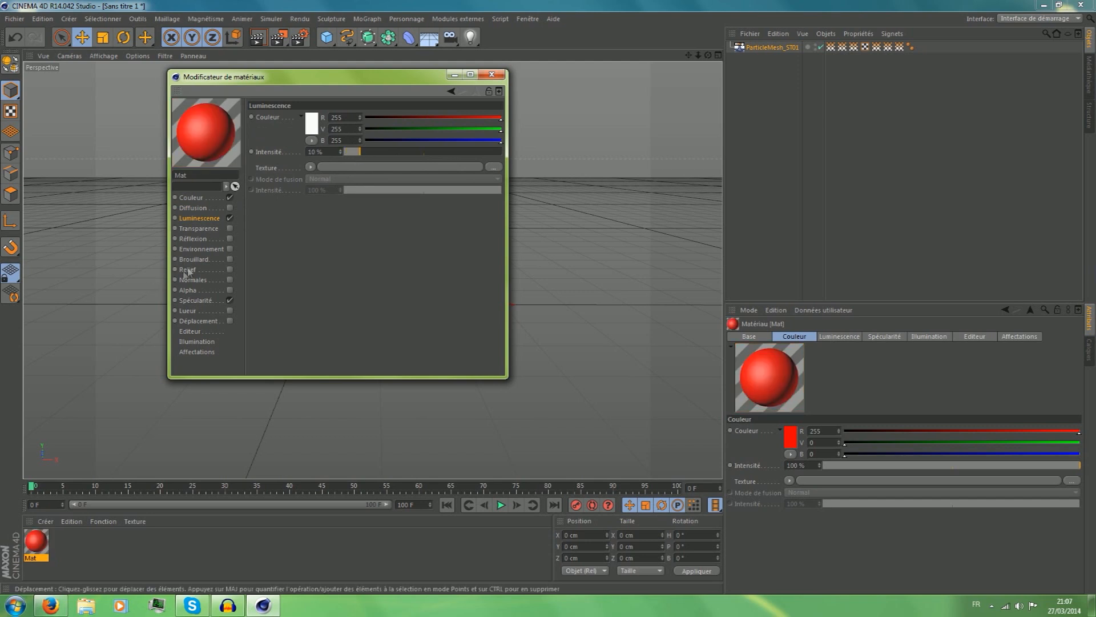
Enable reflection on the red material and assign a Fresnel shader as its texture.
{"action": "left_click", "coordinate": [204, 238]}
{"action": "left_click", "coordinate": [230, 239]}
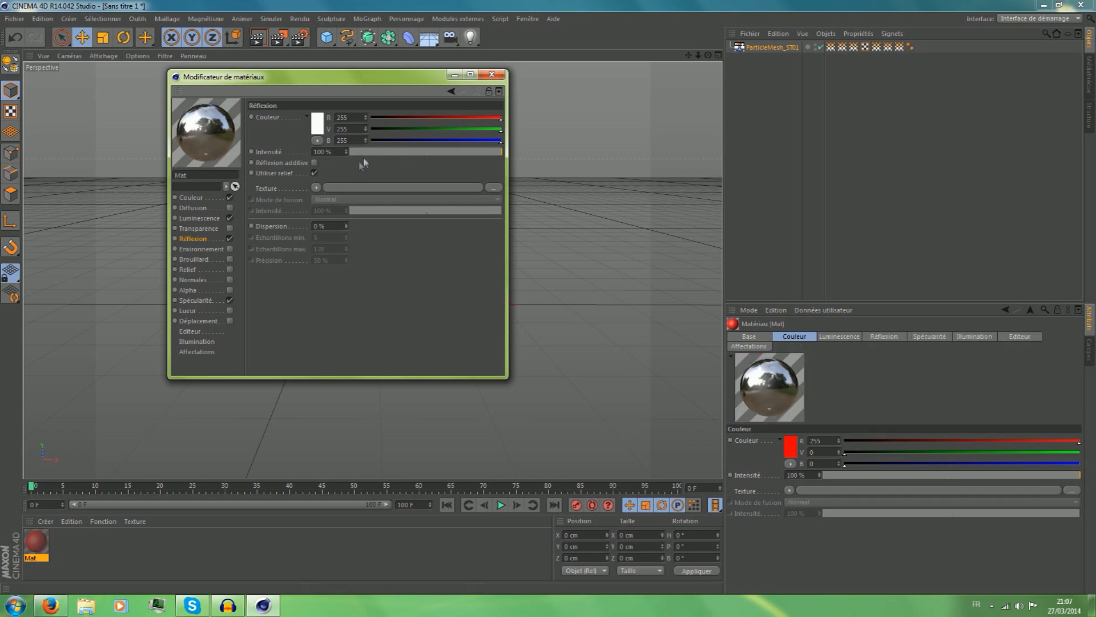
{"action": "left_click", "coordinate": [316, 187]}
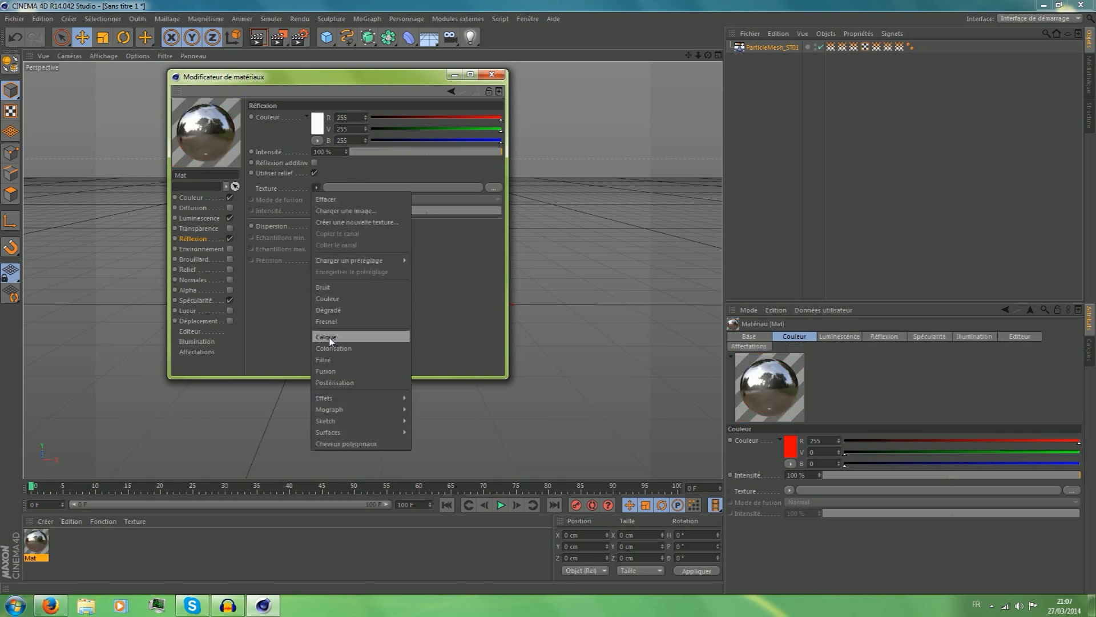
{"action": "left_click", "coordinate": [331, 321]}
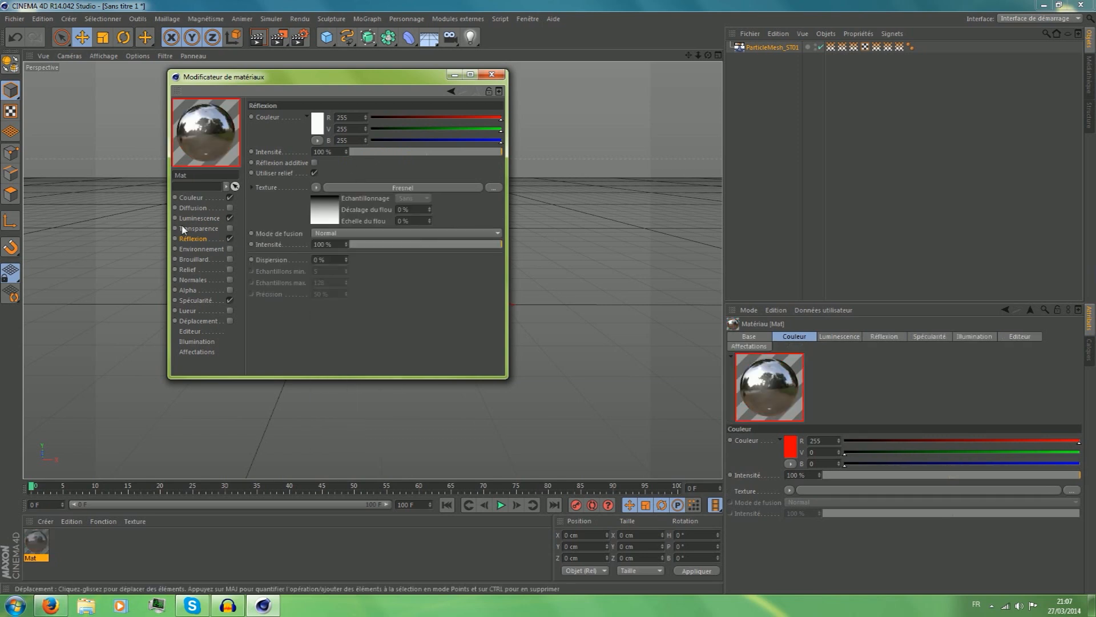
Disable the red material's specularity and enable glow with an inner intensity of 1% and an outer intensity of 5%.
{"action": "left_click", "coordinate": [229, 300]}
{"action": "left_click", "coordinate": [235, 311]}
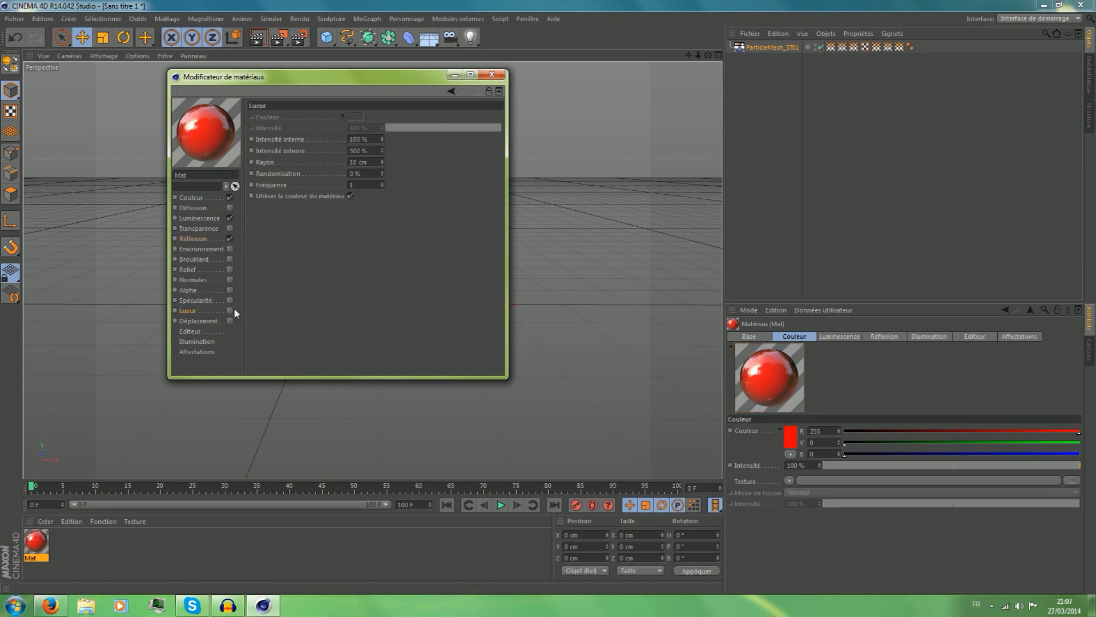
{"action": "left_click", "coordinate": [230, 311]}
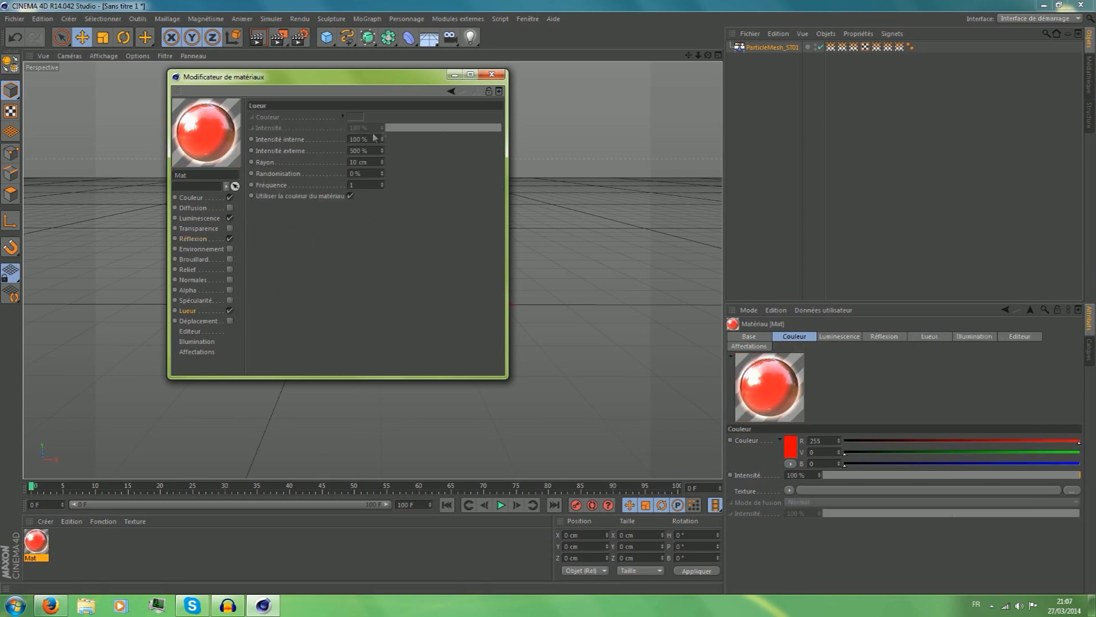
{"action": "type", "text": "1"}
{"action": "key", "text": "Tab"}
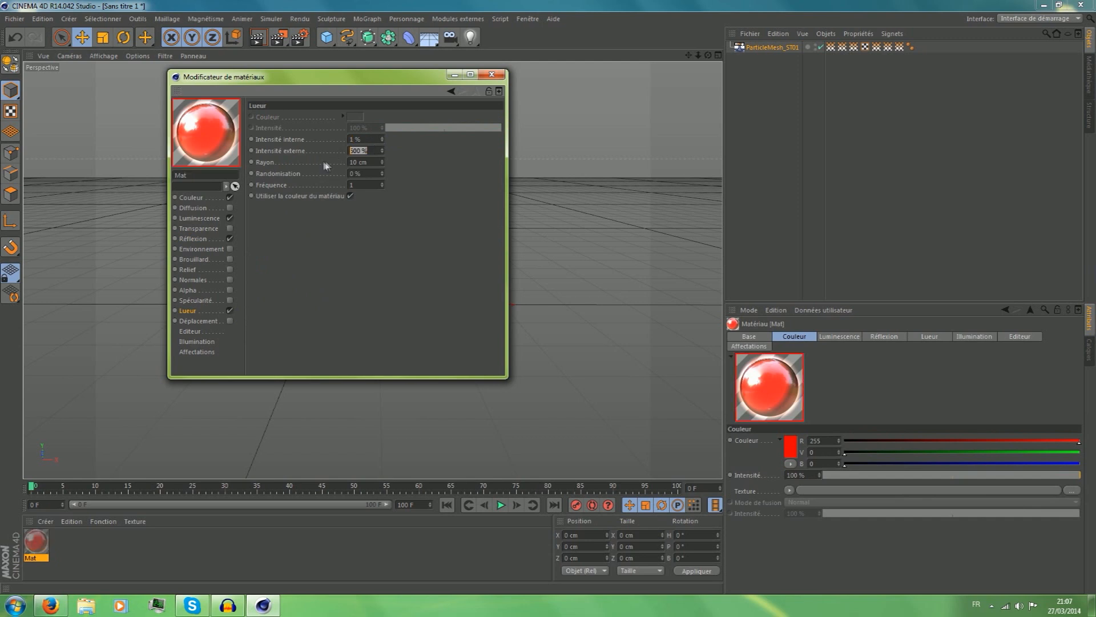
{"action": "type", "text": "5"}
{"action": "key", "text": "Return"}
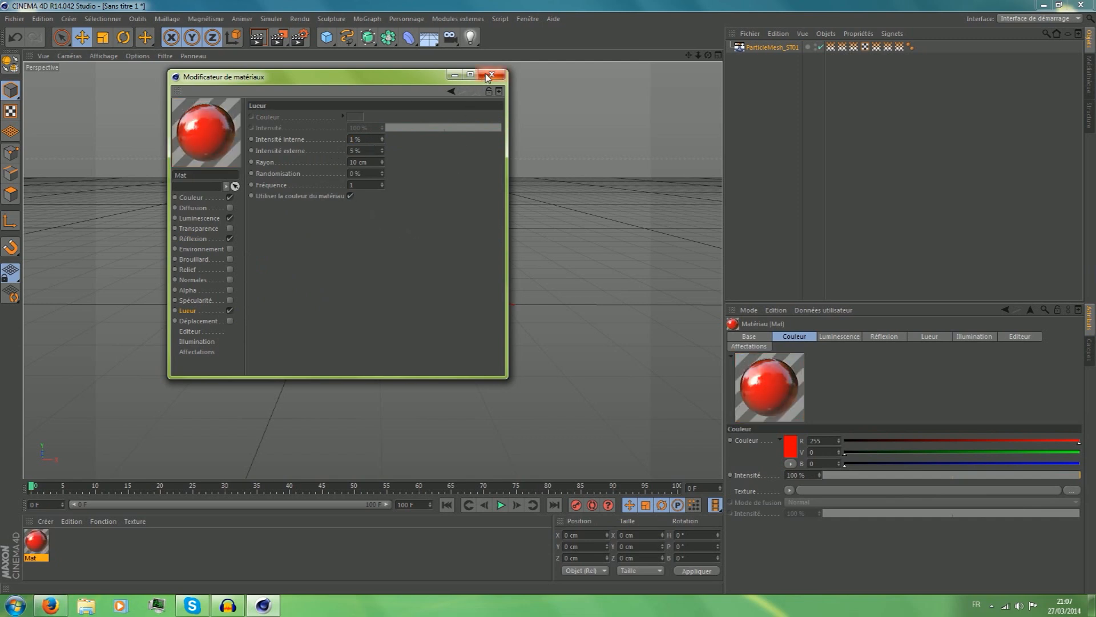
Re-enable specularity on the red material, assign a Fresnel shader as its texture and close the material editor.
{"action": "left_click", "coordinate": [230, 301]}
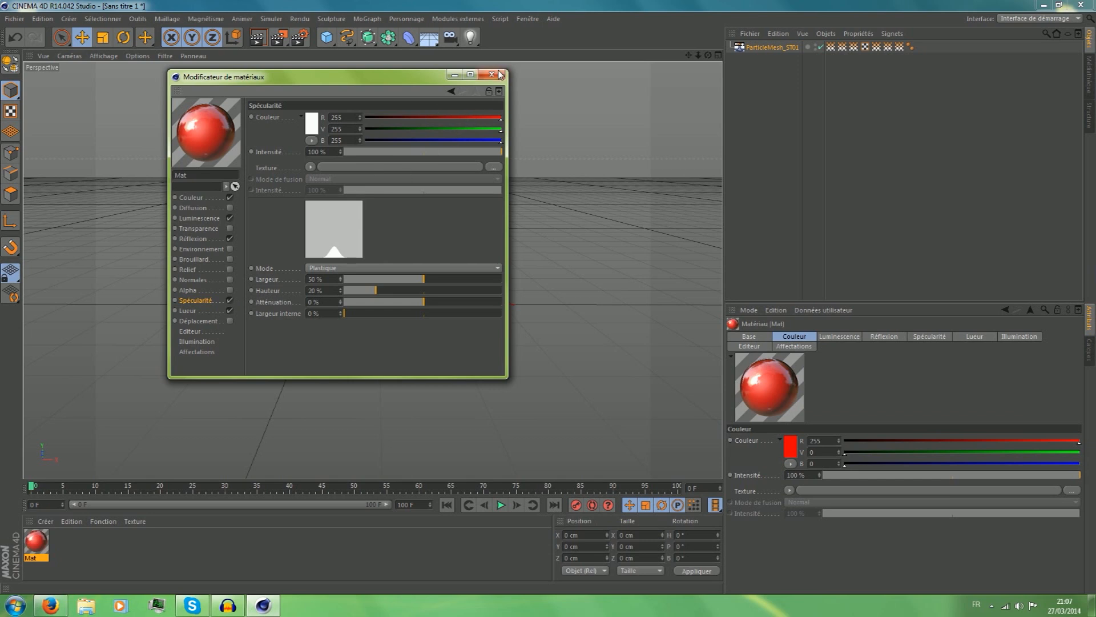
{"action": "left_click", "coordinate": [311, 167]}
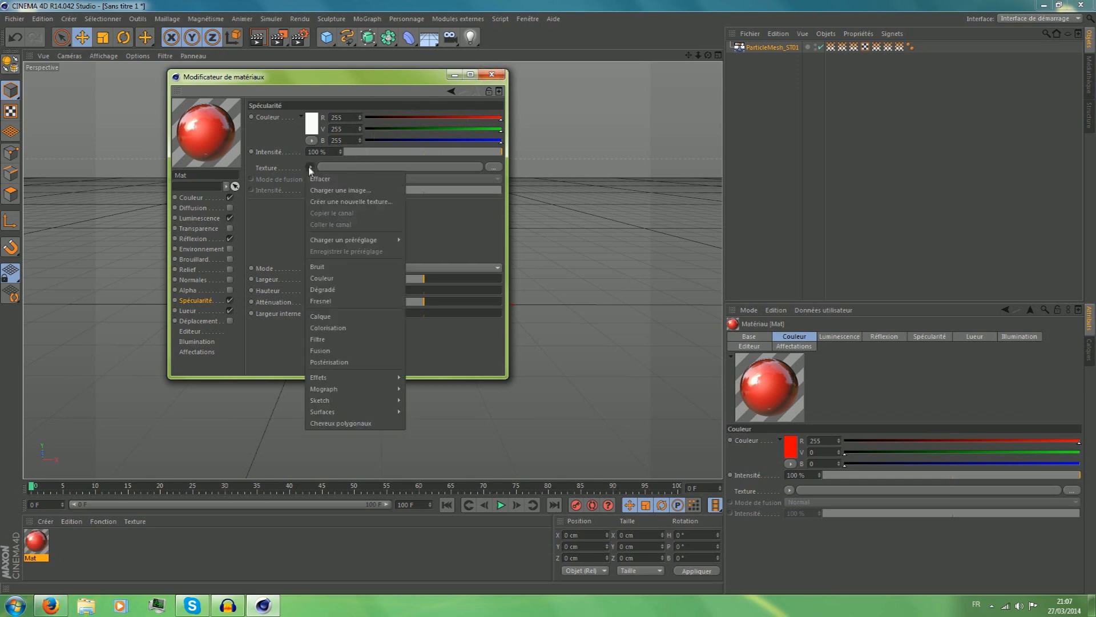
{"action": "left_click", "coordinate": [327, 300]}
{"action": "left_click", "coordinate": [493, 76]}
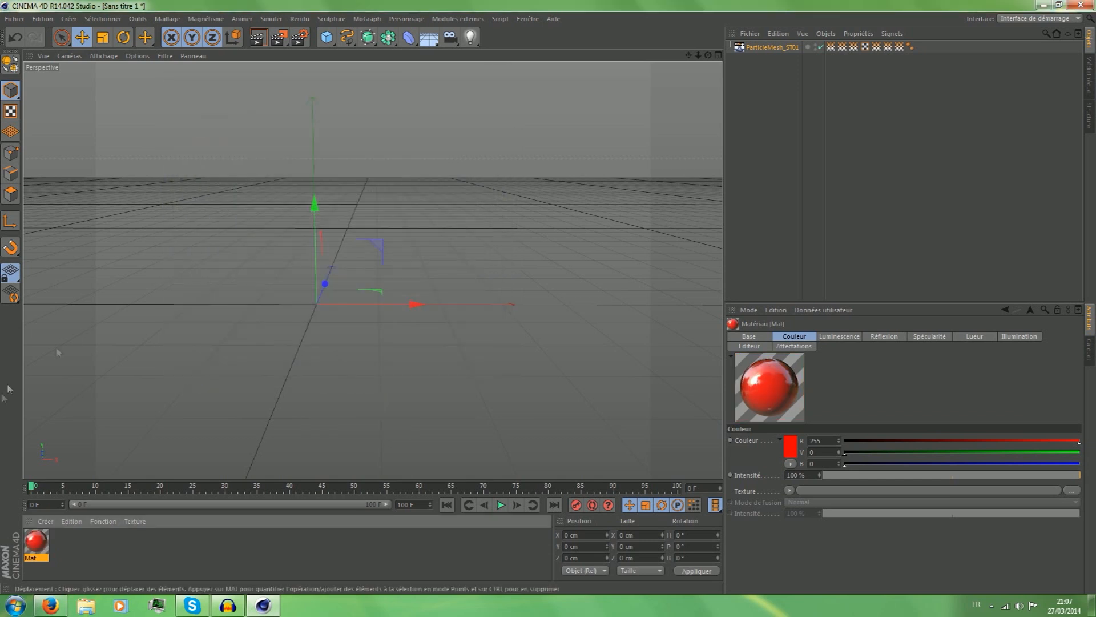
Apply the red material to the ParticleMesh_ST01 object and move to frame 17 of the animation.
{"action": "left_click_drag", "start_coordinate": [28, 549], "coordinate": [777, 47]}
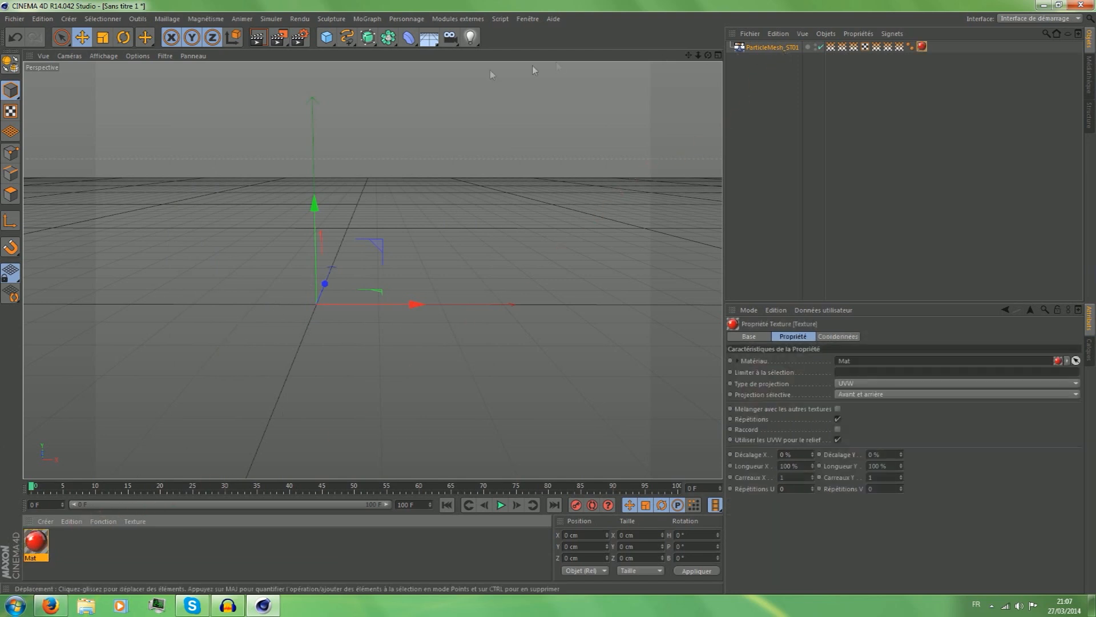
{"action": "left_click", "coordinate": [102, 490]}
{"action": "left_click", "coordinate": [142, 488]}
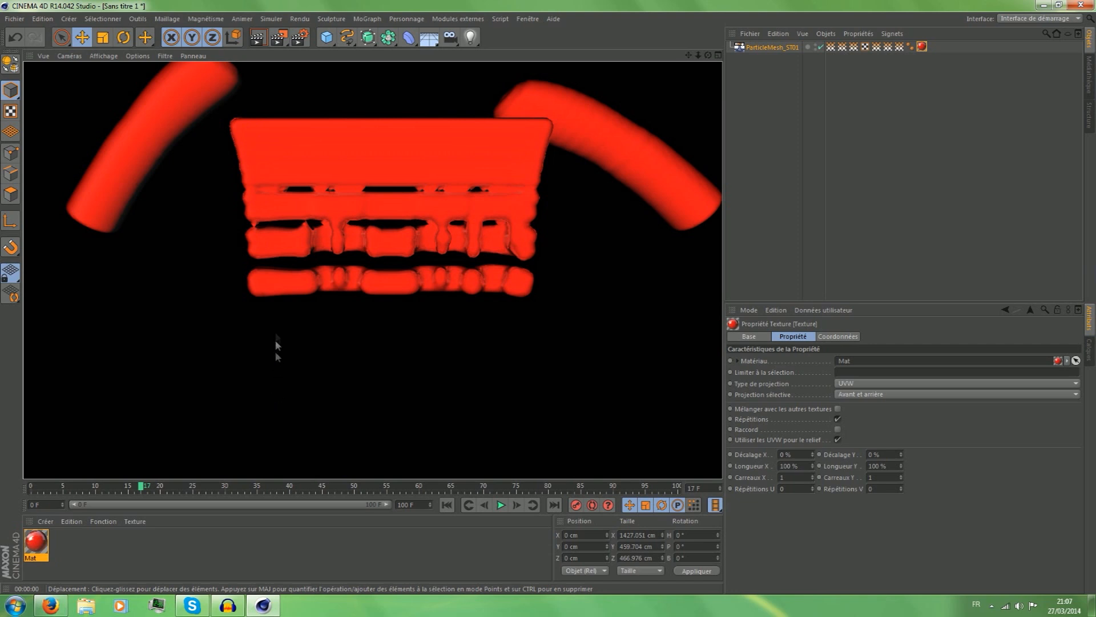
{"action": "left_click", "coordinate": [318, 378]}
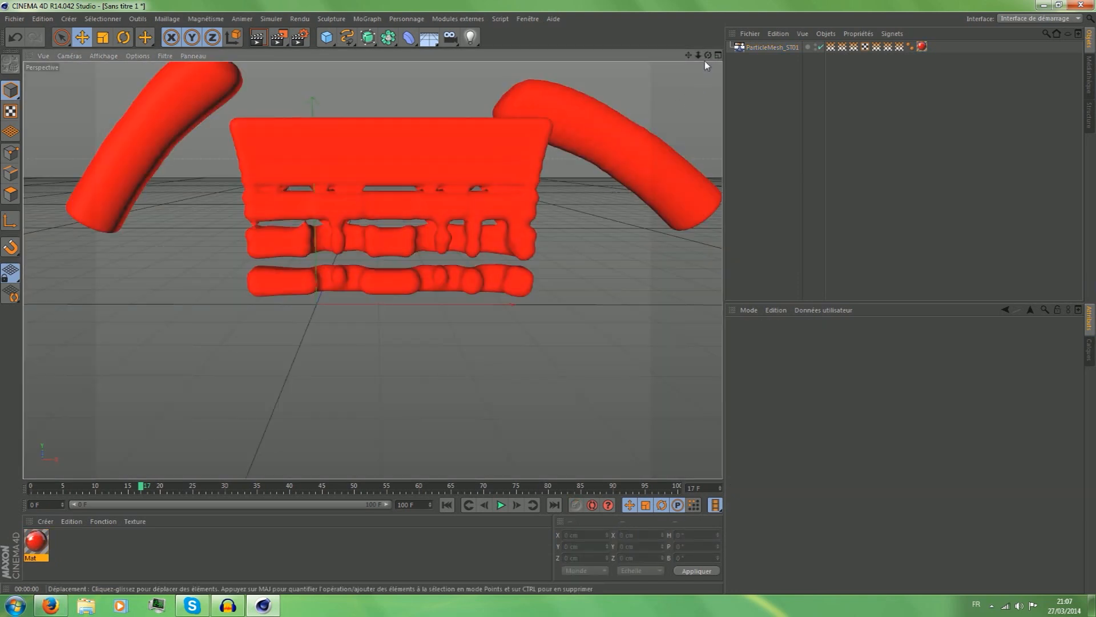
Test-render the red liquid mesh in the viewport from an angled side view.
{"action": "left_click_drag", "start_coordinate": [708, 55], "coordinate": [371, 269]}
{"action": "scroll", "coordinate": [617, 152], "scroll_direction": "down", "scroll_amount": 4}
{"action": "left_click_drag", "start_coordinate": [688, 57], "coordinate": [585, 64]}
{"action": "left_click_drag", "start_coordinate": [708, 56], "coordinate": [373, 270]}
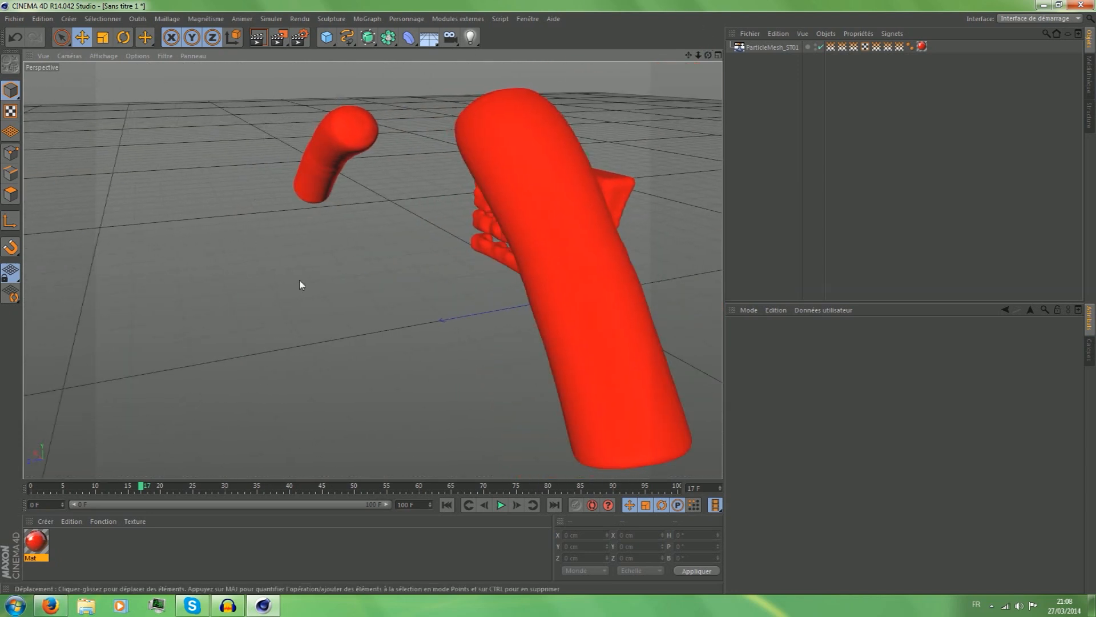
{"action": "left_click", "coordinate": [255, 38]}
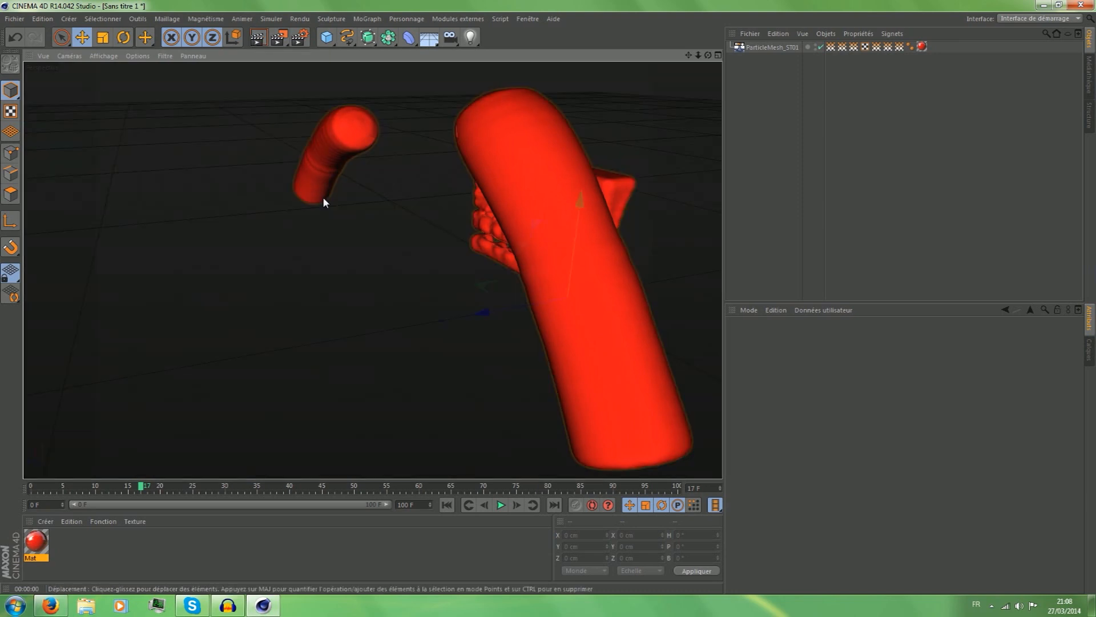
{"action": "left_click", "coordinate": [323, 196]}
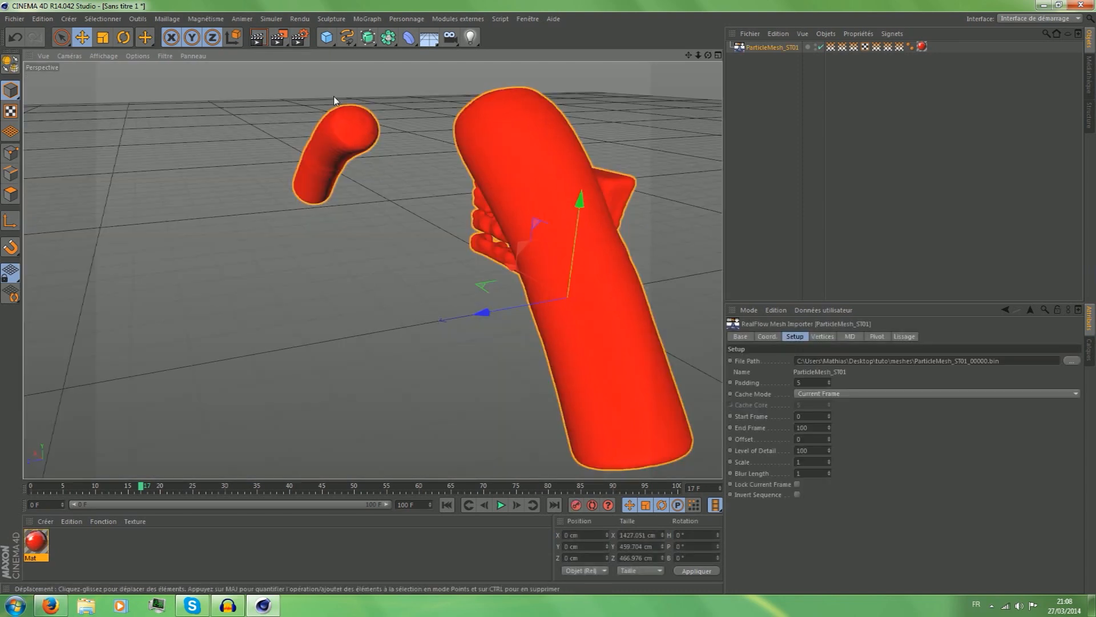
Load the 3LightPro studio preset from the GreyscalegorillaHDRILightKitPro1.5 _Studios folder and delete its Replace Me placeholder.
{"action": "left_click", "coordinate": [528, 19]}
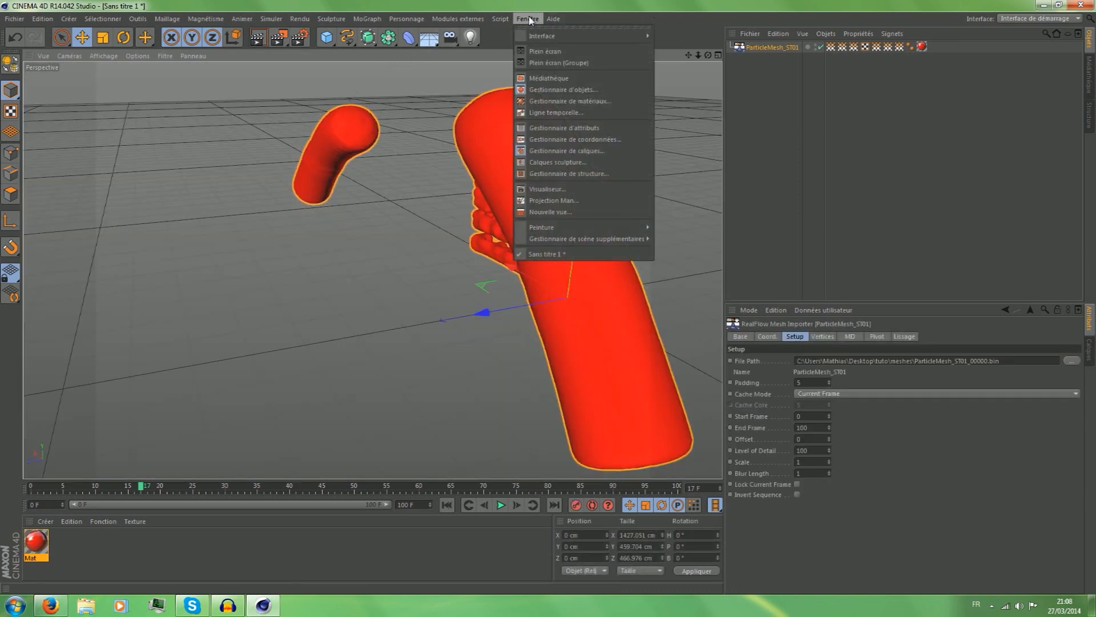
{"action": "left_click", "coordinate": [543, 77]}
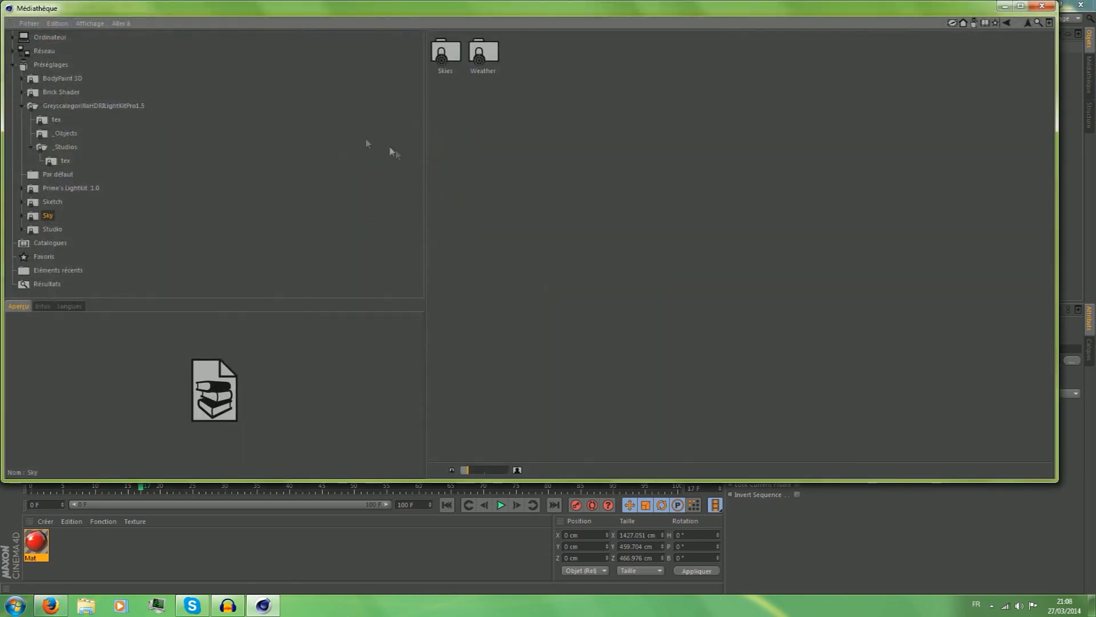
{"action": "left_click", "coordinate": [85, 106]}
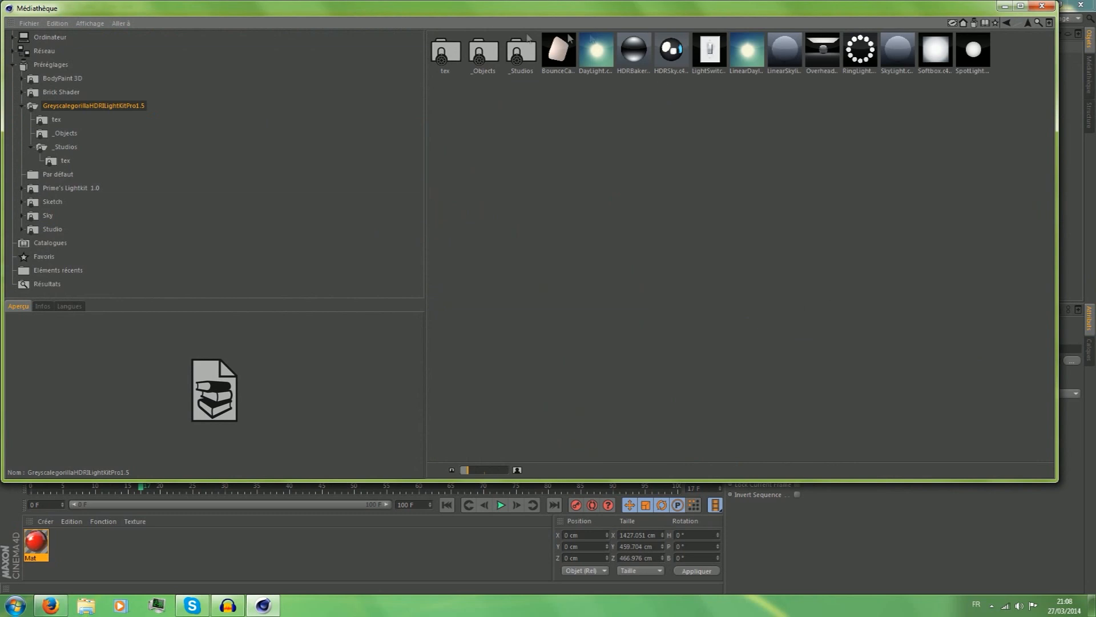
{"action": "double_click", "coordinate": [514, 59]}
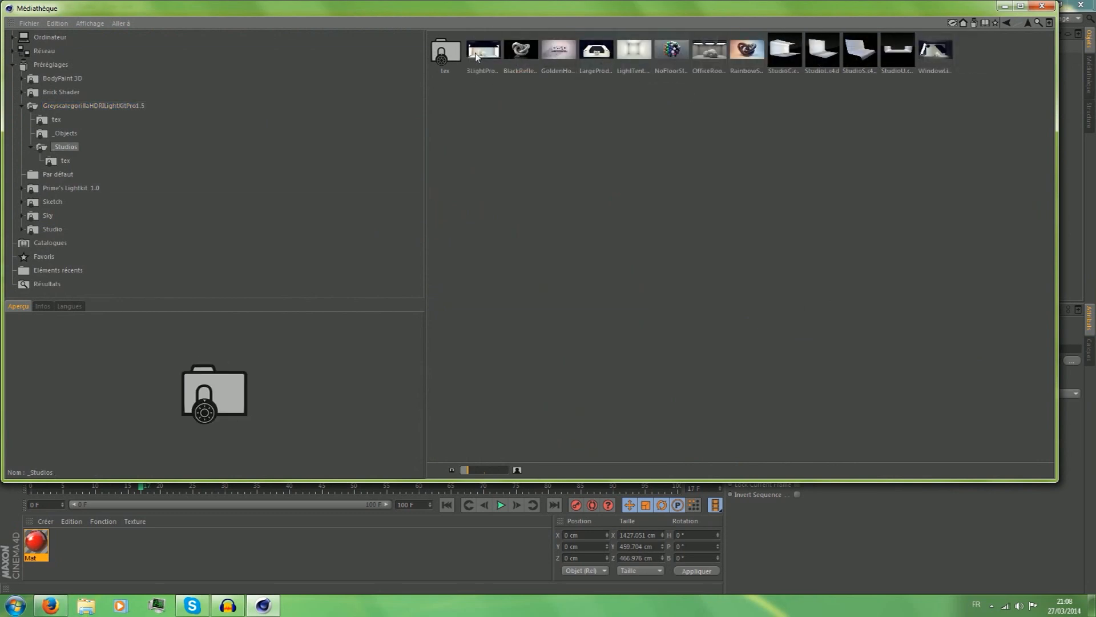
{"action": "left_click_drag", "start_coordinate": [554, 17], "coordinate": [425, 200]}
{"action": "left_click", "coordinate": [355, 230]}
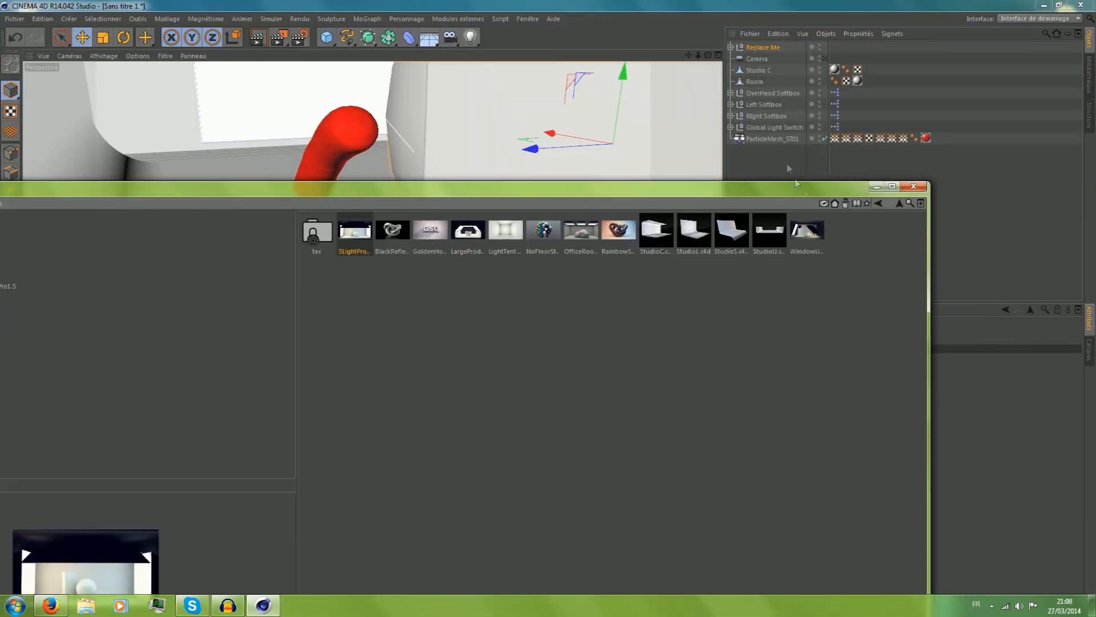
{"action": "left_click", "coordinate": [876, 186]}
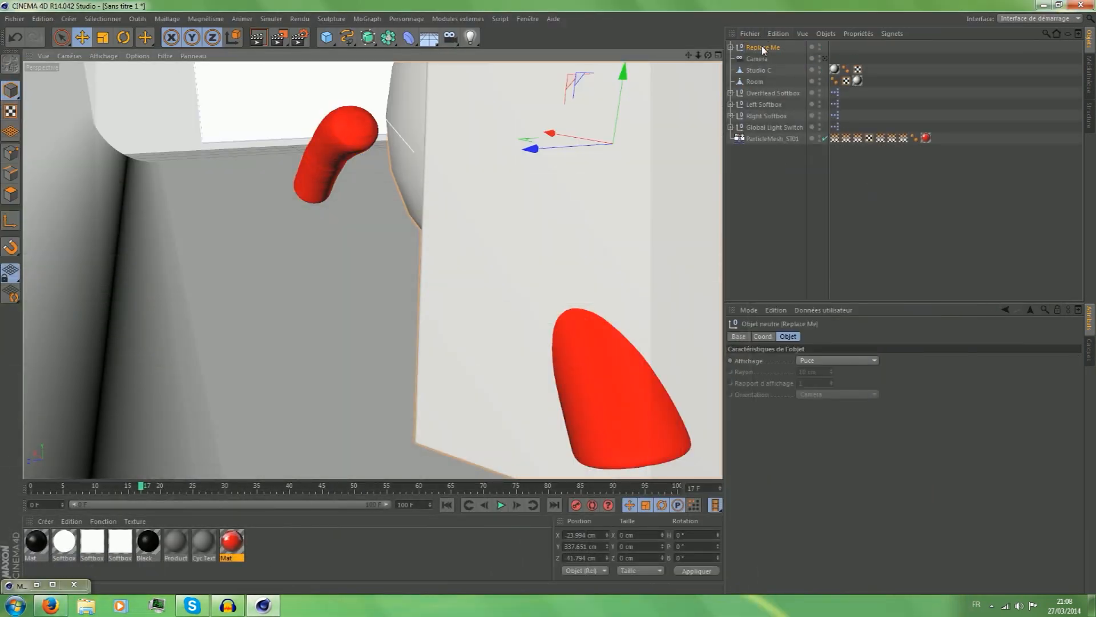
{"action": "key", "text": "Delete"}
Test-render the liquid mesh in the studio scene from the side and from the front.
{"action": "left_click_drag", "start_coordinate": [708, 55], "coordinate": [372, 270]}
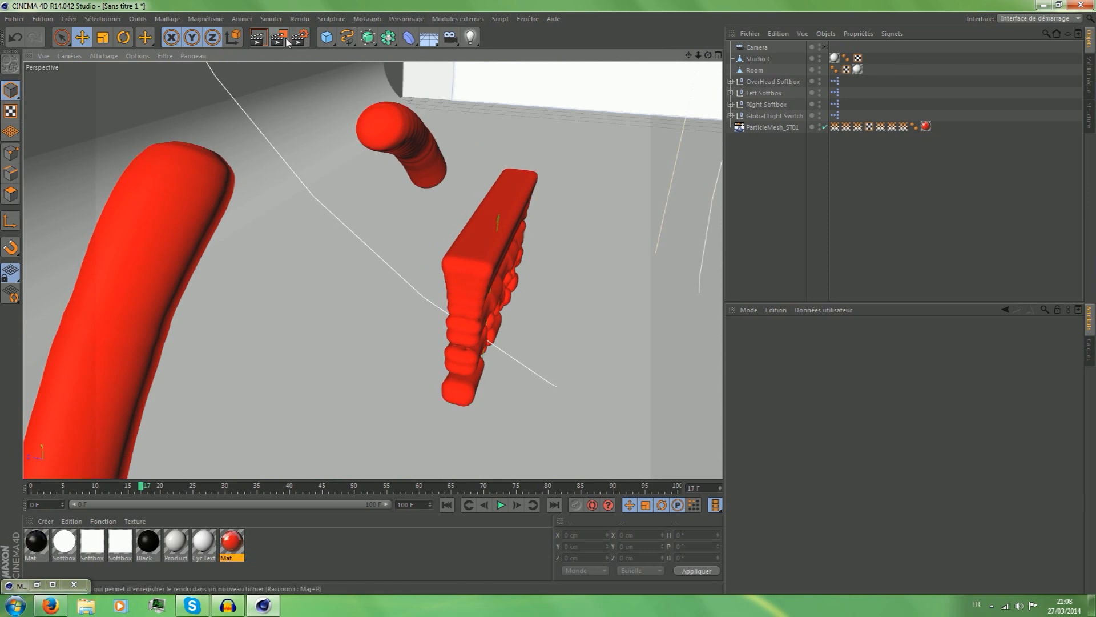
{"action": "left_click", "coordinate": [266, 45]}
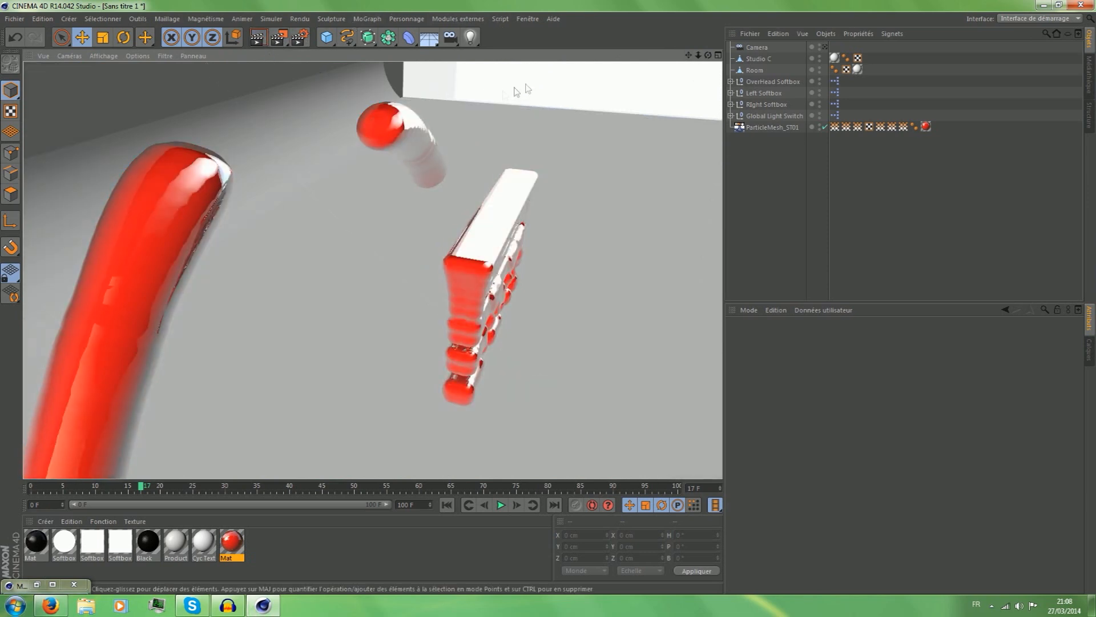
{"action": "left_click_drag", "start_coordinate": [708, 55], "coordinate": [588, 62]}
{"action": "left_click", "coordinate": [258, 38]}
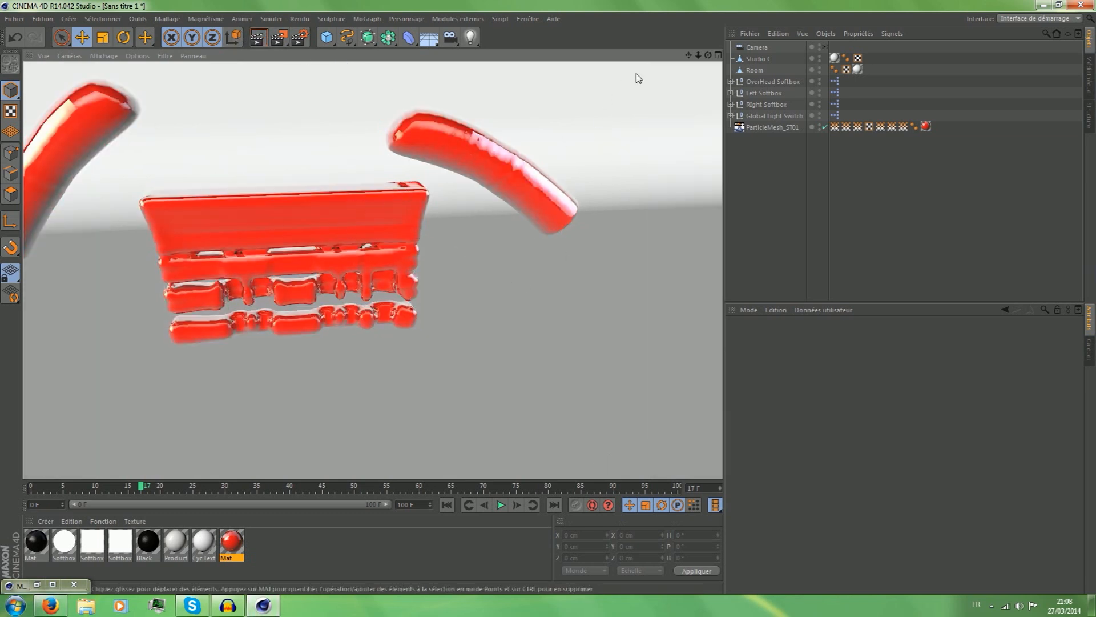
{"action": "left_click", "coordinate": [544, 277]}
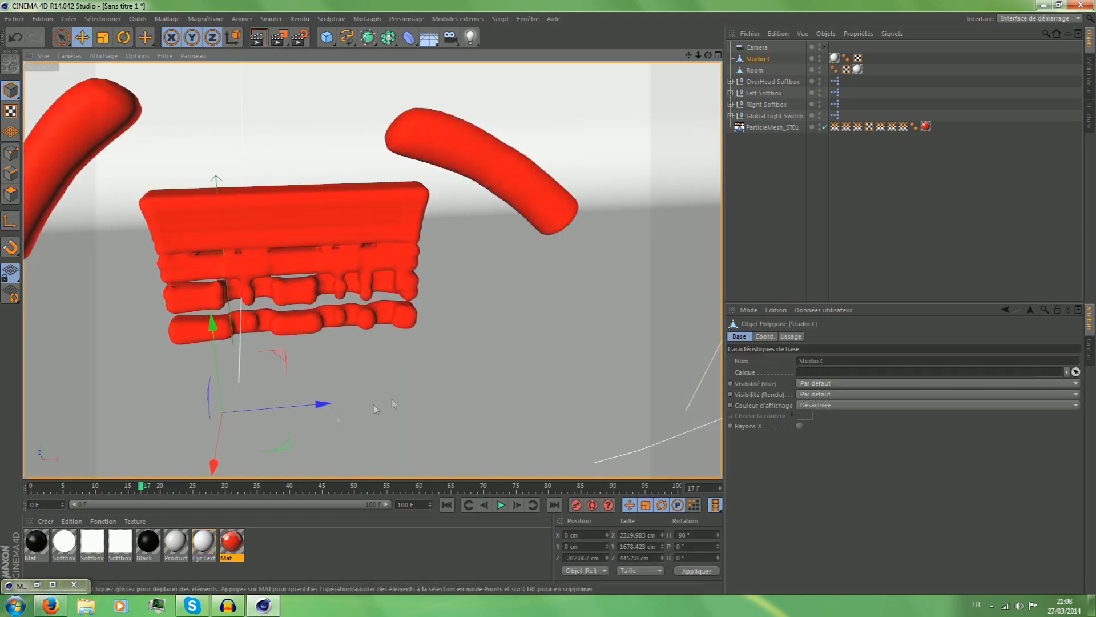
Disable luminescence on the red material and set its reflection intensity to 10%.
{"action": "double_click", "coordinate": [233, 542]}
{"action": "left_click", "coordinate": [218, 200]}
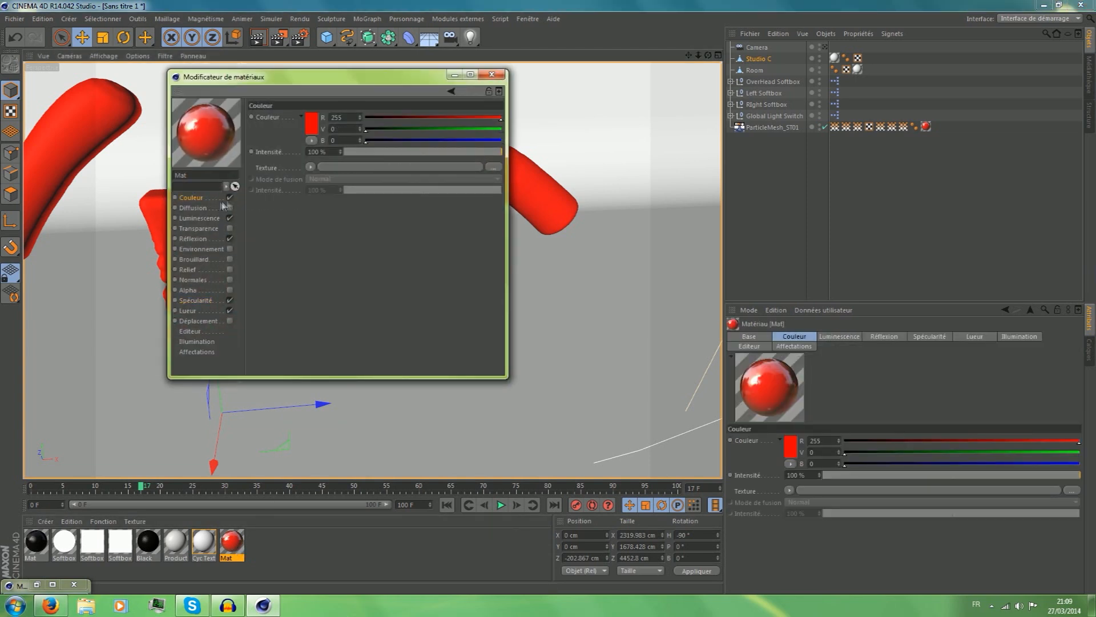
{"action": "left_click", "coordinate": [230, 197]}
{"action": "left_click", "coordinate": [231, 197]}
{"action": "left_click", "coordinate": [219, 240]}
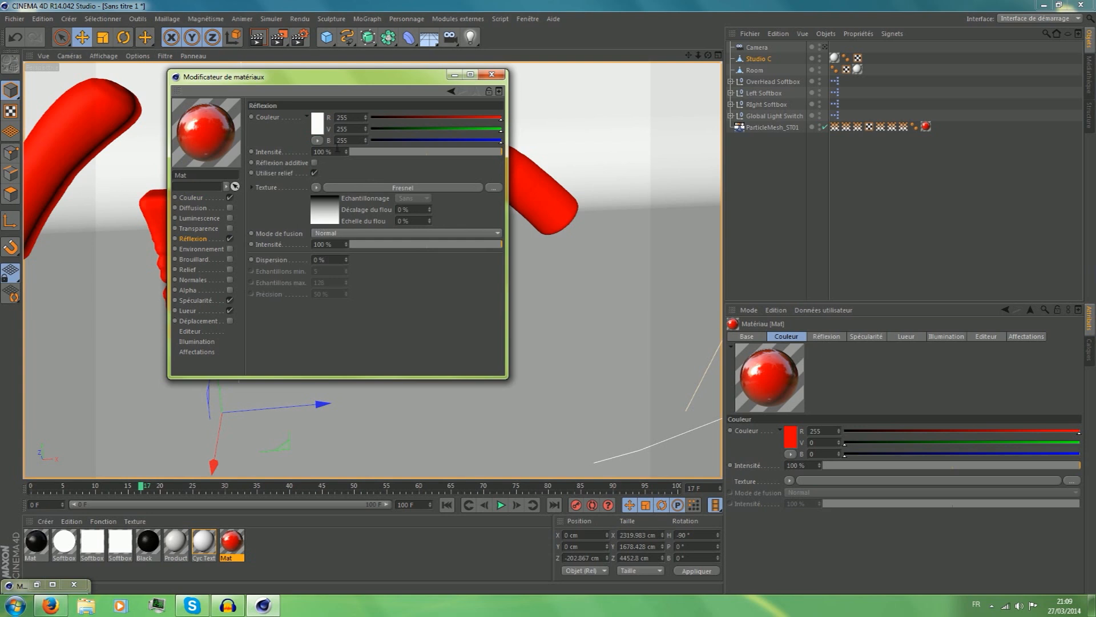
{"action": "left_click", "coordinate": [375, 152]}
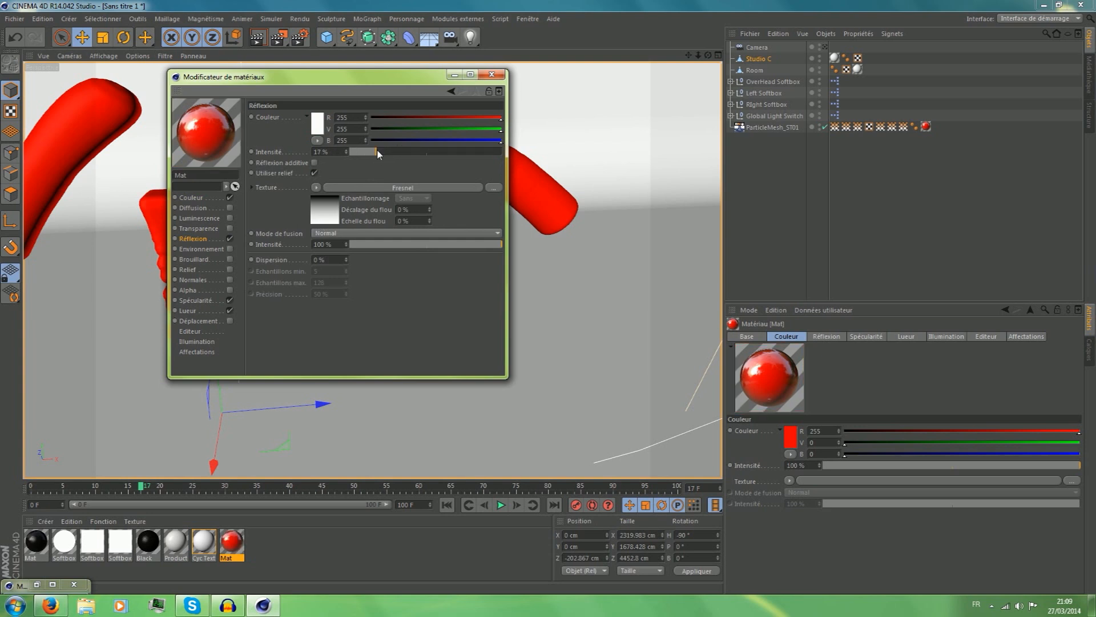
{"action": "left_click", "coordinate": [366, 152]}
Disable glow and specularity on the red material, close the material editor and test-render the view.
{"action": "left_click", "coordinate": [230, 310]}
{"action": "left_click", "coordinate": [230, 300]}
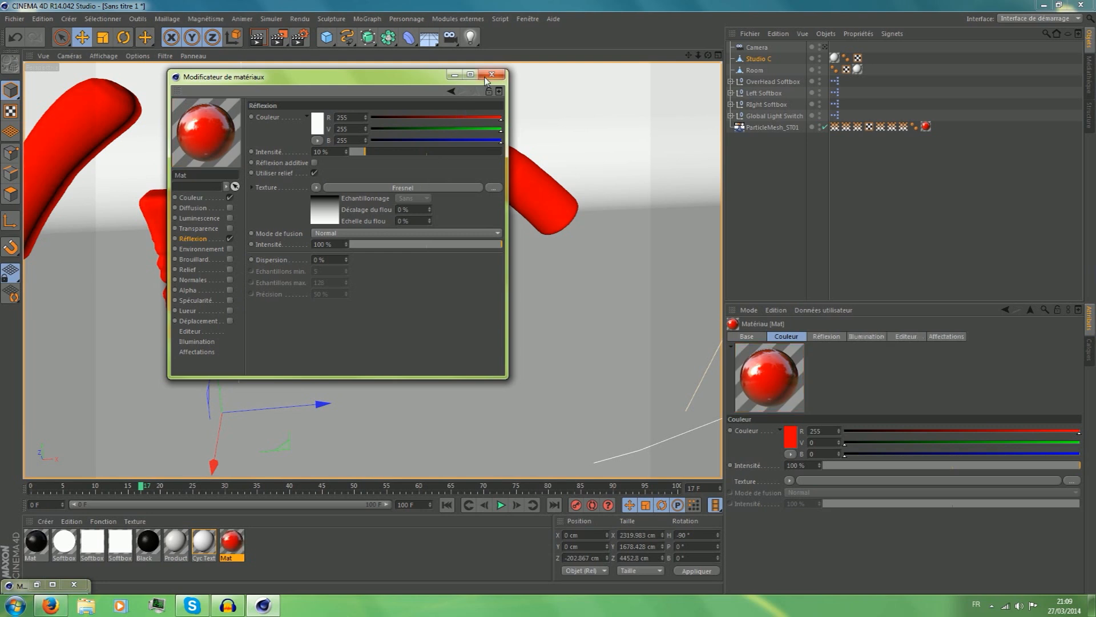
{"action": "left_click", "coordinate": [492, 75]}
{"action": "left_click", "coordinate": [263, 43]}
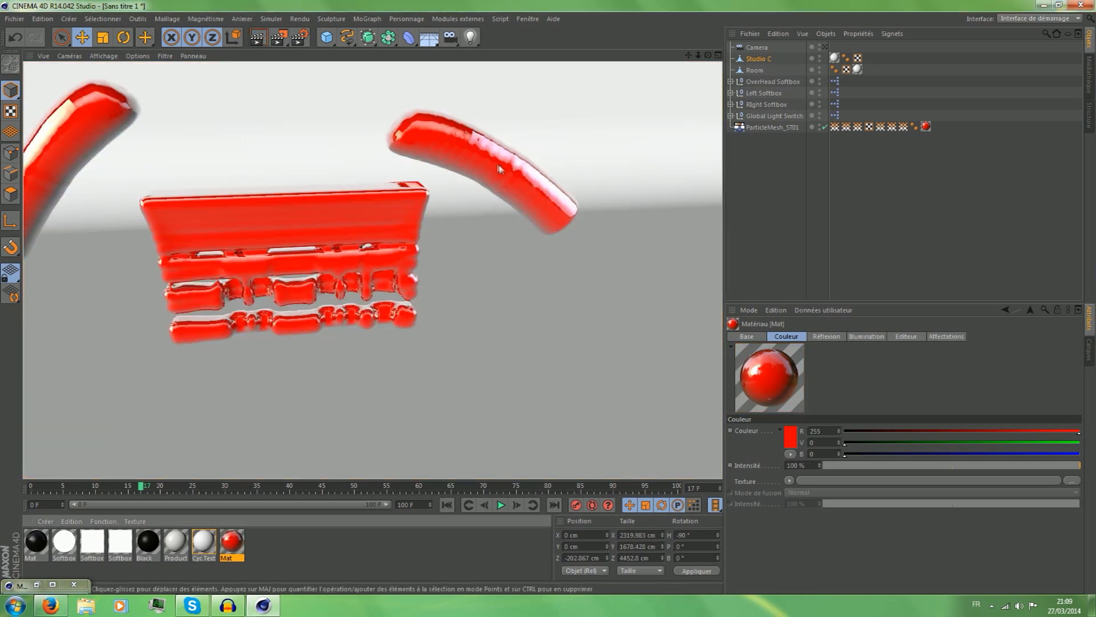
Play the liquid animation from a frontal view and stop it at frame 38.
{"action": "left_click_drag", "start_coordinate": [708, 56], "coordinate": [723, 43]}
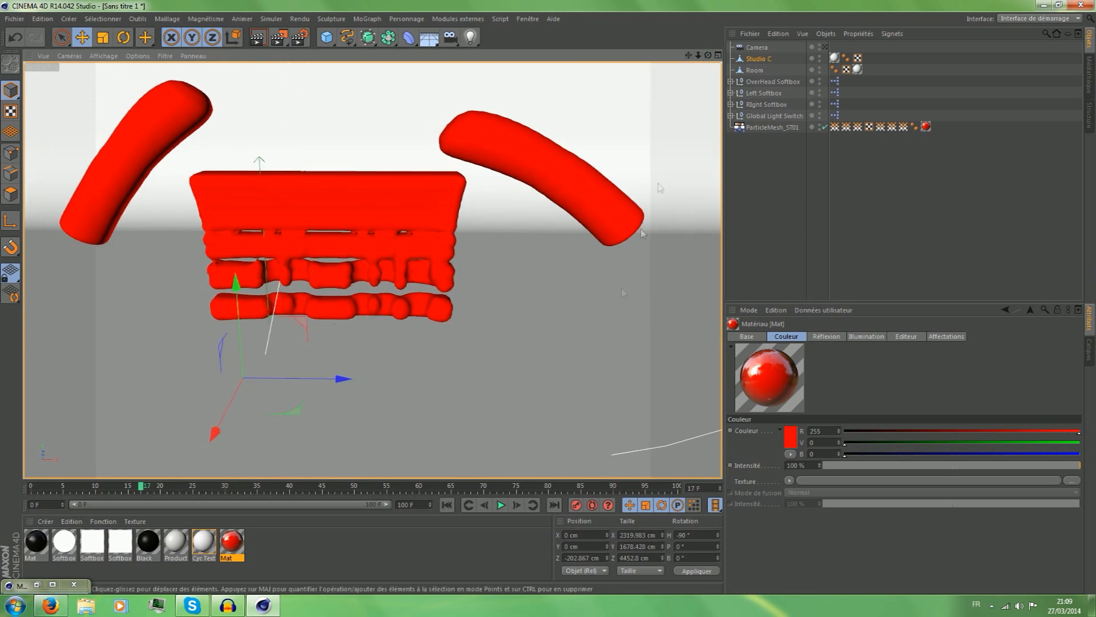
{"action": "left_click", "coordinate": [500, 505]}
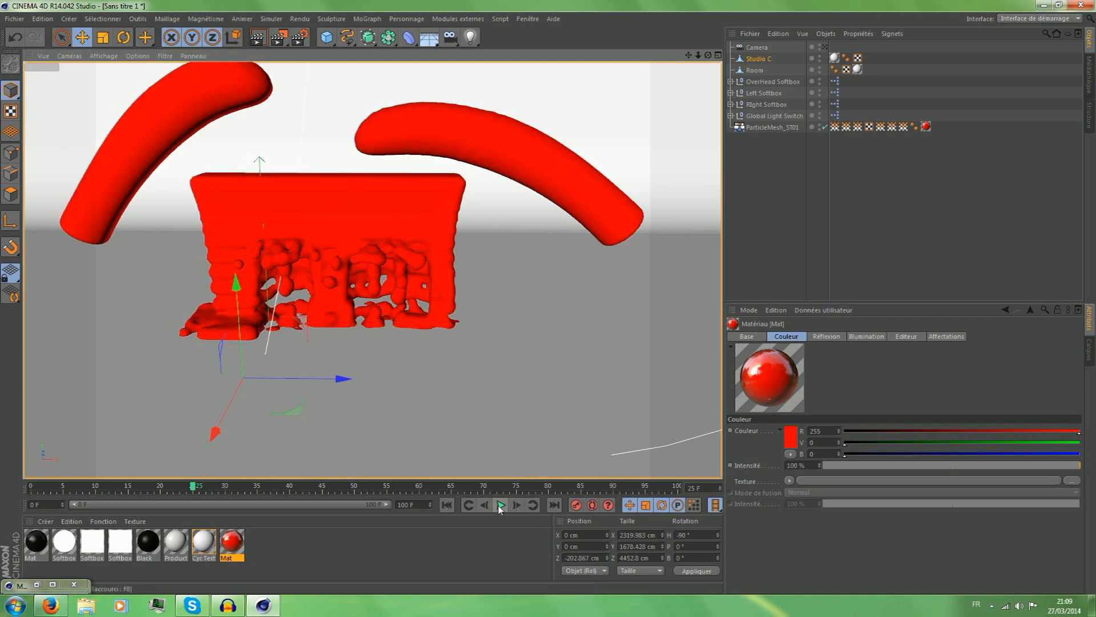
{"action": "left_click", "coordinate": [500, 505]}
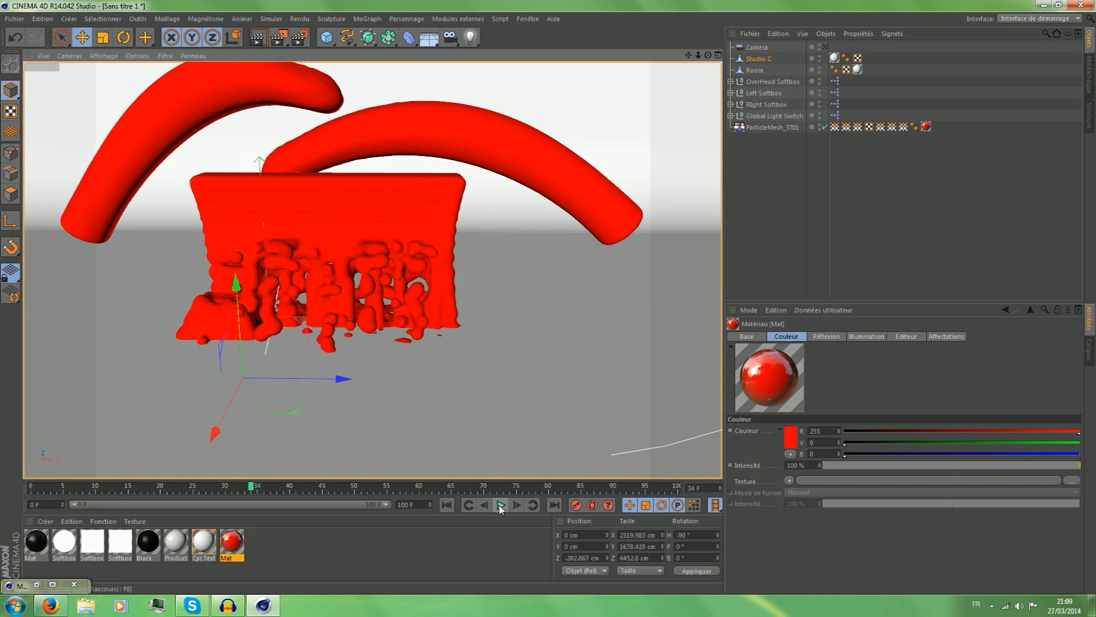
{"action": "left_click", "coordinate": [500, 505]}
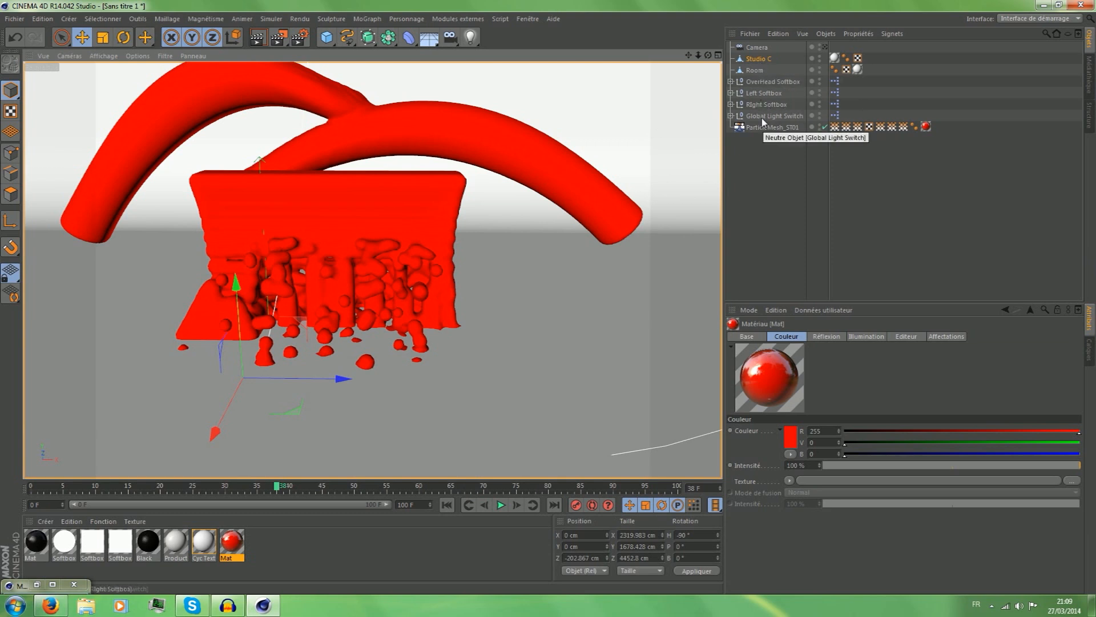
Lower the camera, studio, room, softboxes and light switch together by about 28 cm, leaving the liquid mesh in place.
{"action": "left_click", "coordinate": [757, 48]}
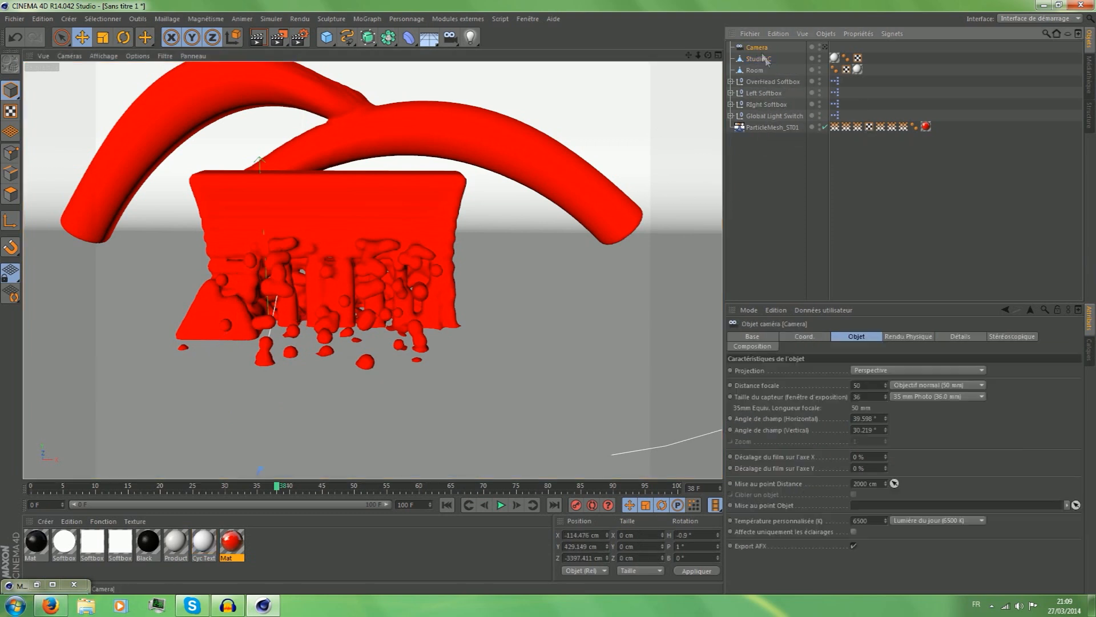
{"action": "left_click", "coordinate": [765, 114], "text": "shift"}
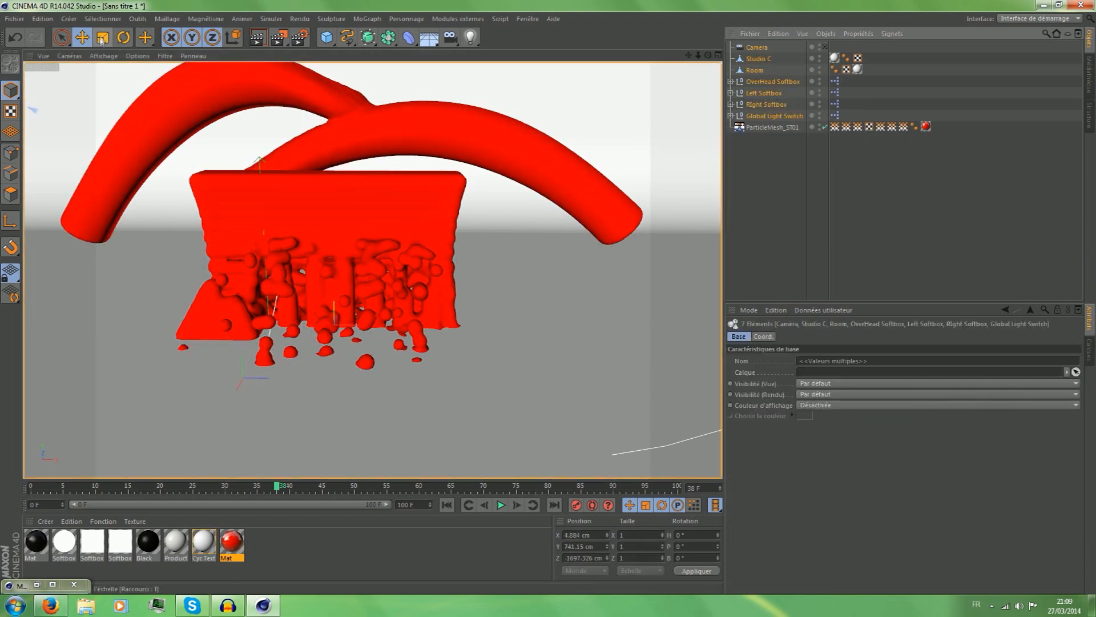
{"action": "scroll", "coordinate": [425, 172], "scroll_direction": "down", "scroll_amount": 6}
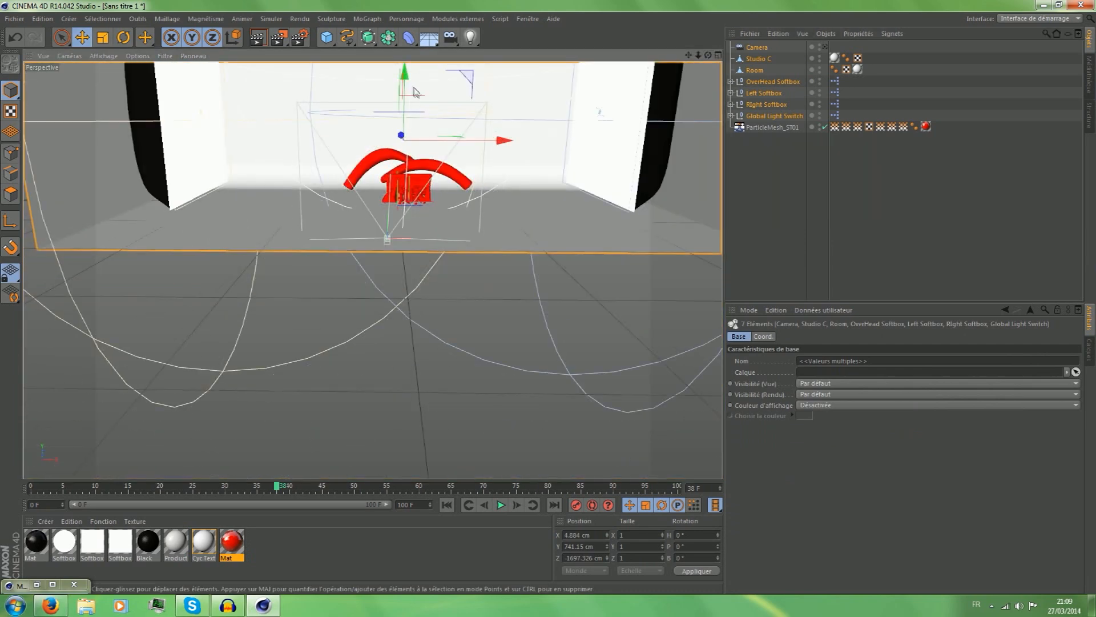
{"action": "left_click_drag", "start_coordinate": [404, 75], "coordinate": [403, 83]}
{"action": "scroll", "coordinate": [386, 204], "scroll_direction": "up", "scroll_amount": 3}
{"action": "scroll", "coordinate": [387, 207], "scroll_direction": "up", "scroll_amount": 10}
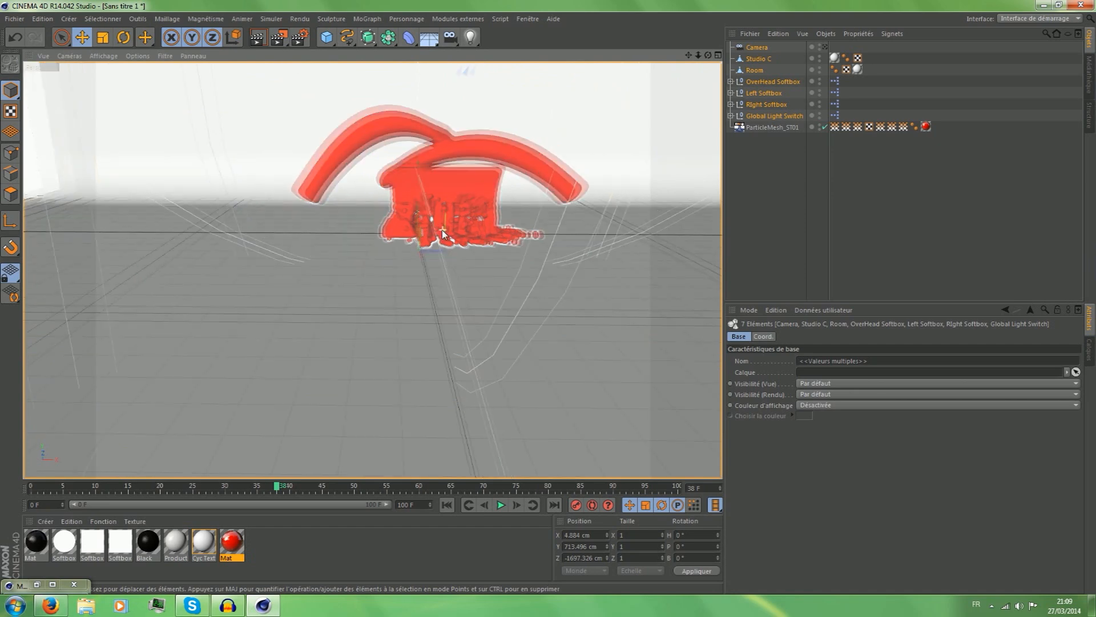
Test-render the base of the liquid mesh up close from the front and check it from behind.
{"action": "scroll", "coordinate": [338, 182], "scroll_direction": "up", "scroll_amount": 6}
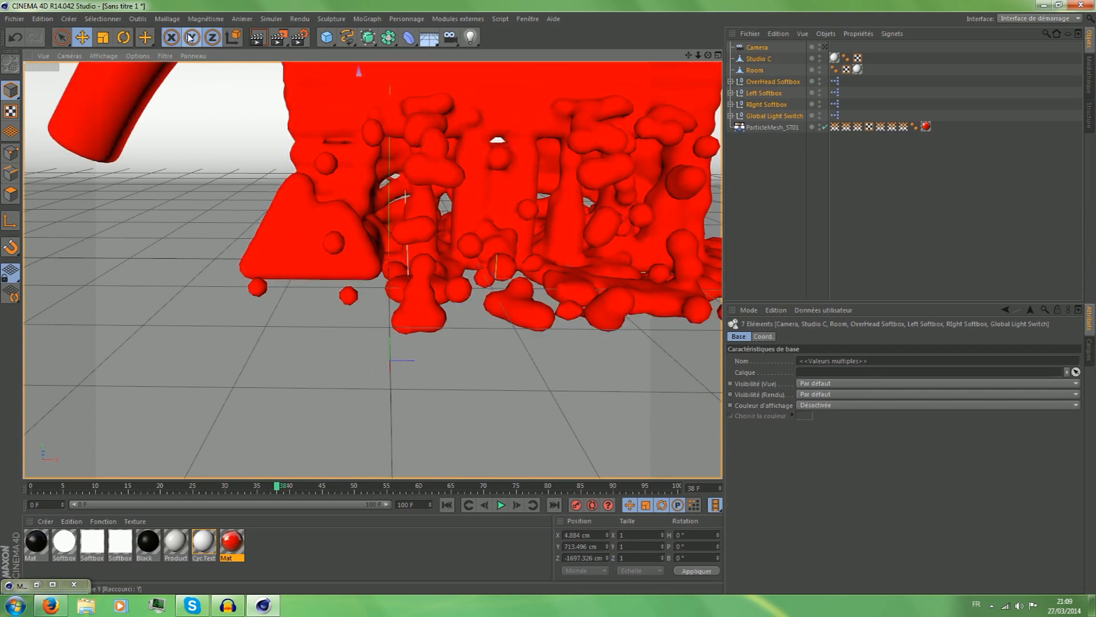
{"action": "left_click", "coordinate": [258, 38]}
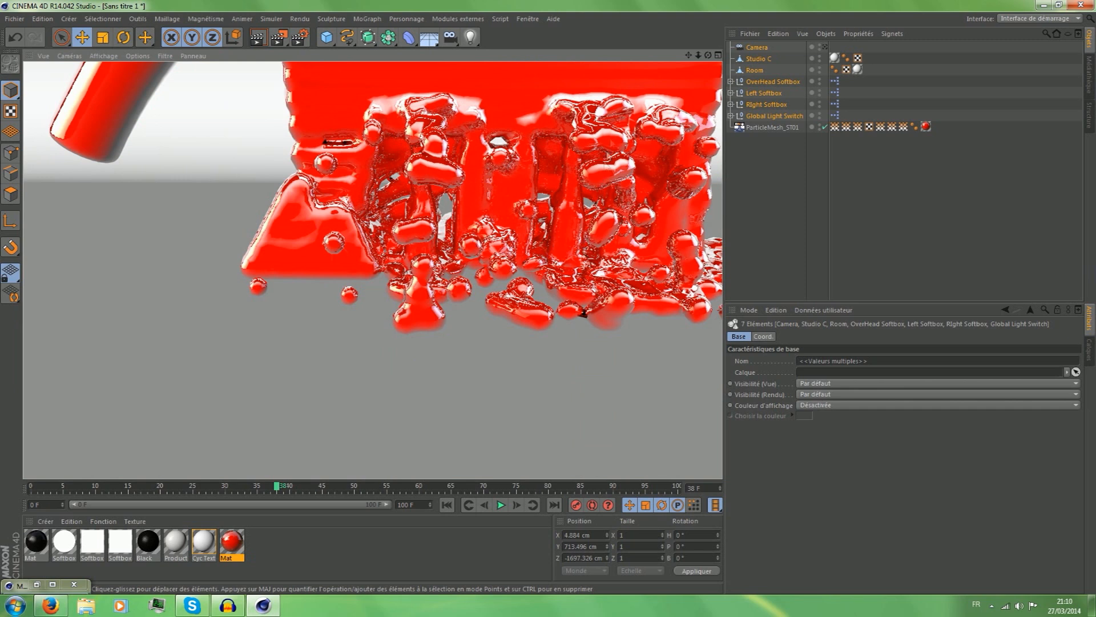
{"action": "mouse_move", "coordinate": [708, 55]}
{"action": "left_mouse_down"}
{"action": "mouse_move", "coordinate": [720, 65]}
{"action": "mouse_move", "coordinate": [936, 54]}
{"action": "left_mouse_up"}
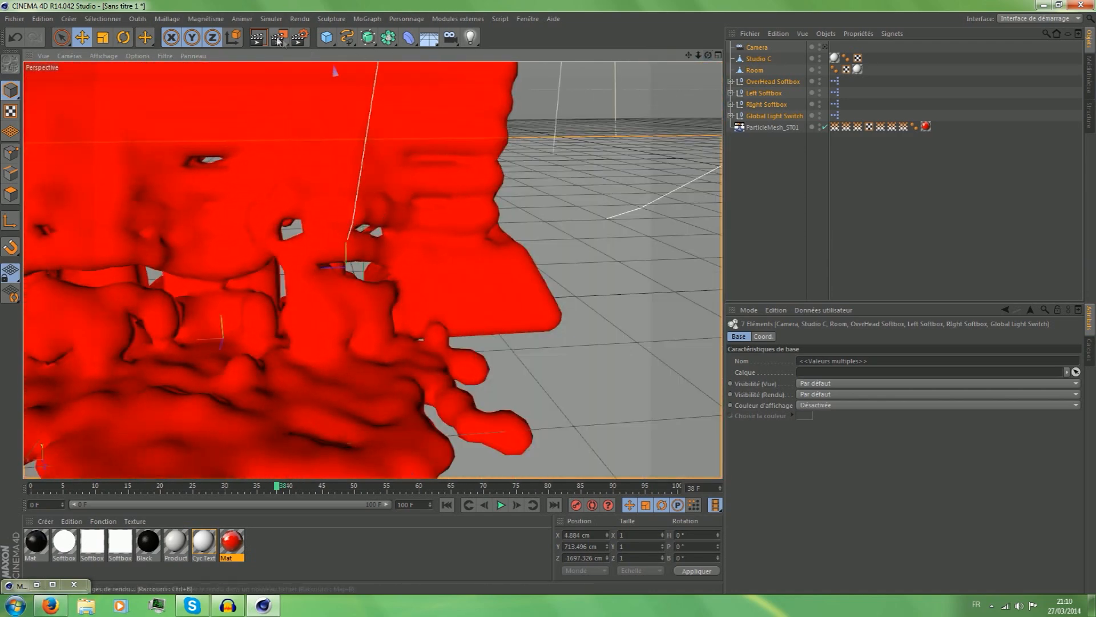
{"action": "left_click", "coordinate": [279, 39]}
{"action": "left_click", "coordinate": [256, 39]}
{"action": "left_click", "coordinate": [256, 39]}
{"action": "left_click", "coordinate": [549, 210]}
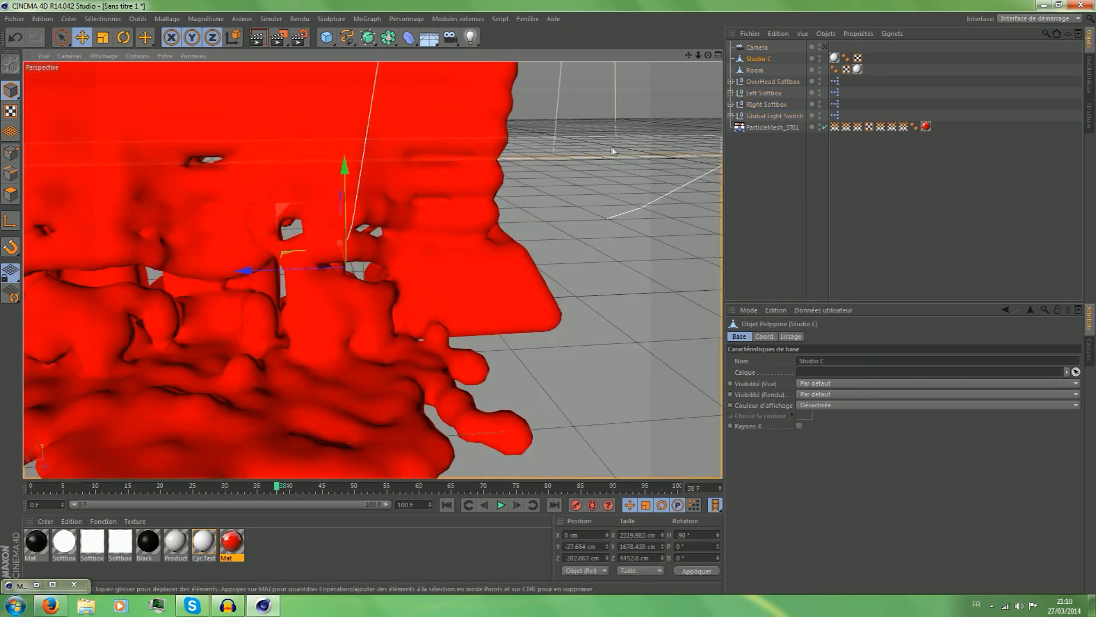
{"action": "mouse_move", "coordinate": [708, 56]}
{"action": "left_mouse_down"}
{"action": "mouse_move", "coordinate": [491, 80]}
{"action": "mouse_move", "coordinate": [701, 35]}
{"action": "left_mouse_up"}
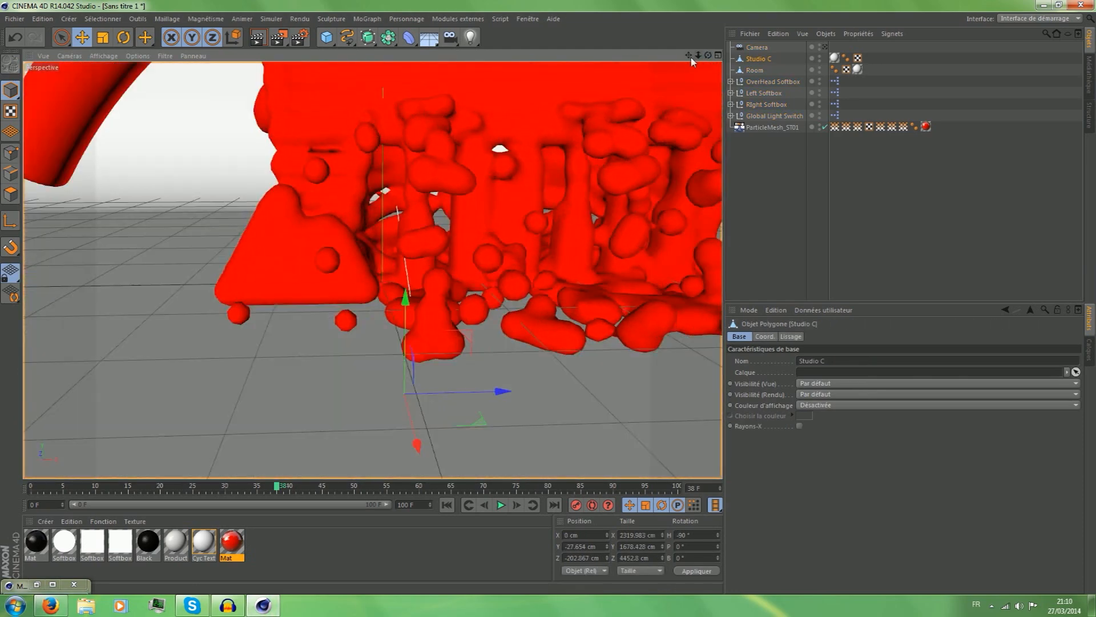
Look through the scene camera, frame the liquid mesh frontally and return the timeline to frame 0.
{"action": "left_click", "coordinate": [824, 46]}
{"action": "scroll", "coordinate": [432, 330], "scroll_direction": "up", "scroll_amount": 5}
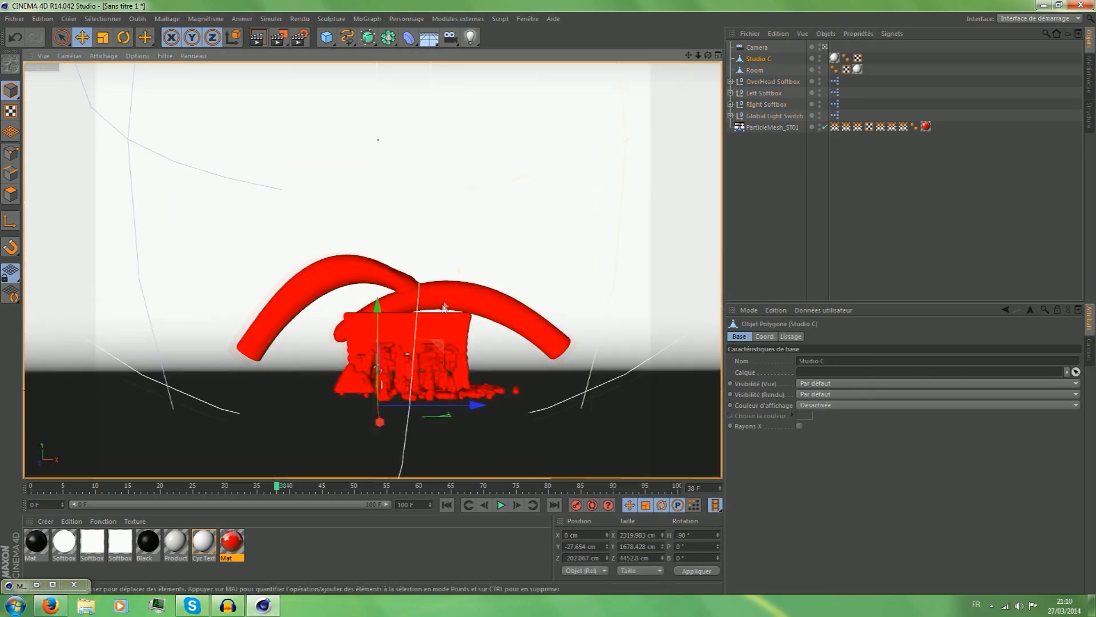
{"action": "left_click_drag", "start_coordinate": [689, 56], "coordinate": [757, 1]}
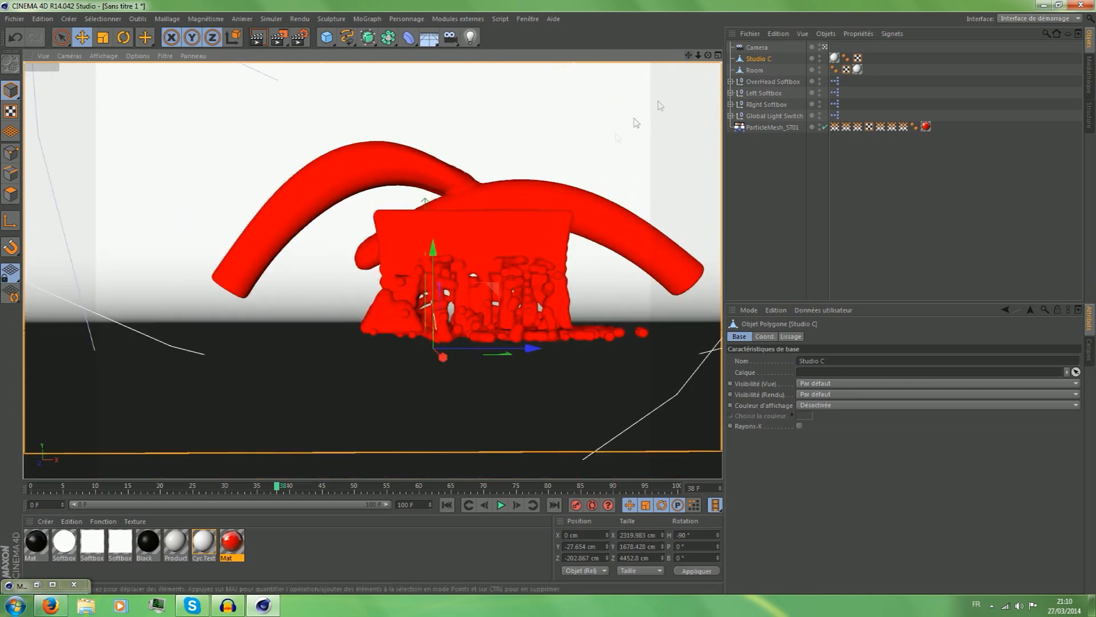
{"action": "scroll", "coordinate": [519, 222], "scroll_direction": "up", "scroll_amount": 8}
{"action": "scroll", "coordinate": [548, 245], "scroll_direction": "down", "scroll_amount": 3}
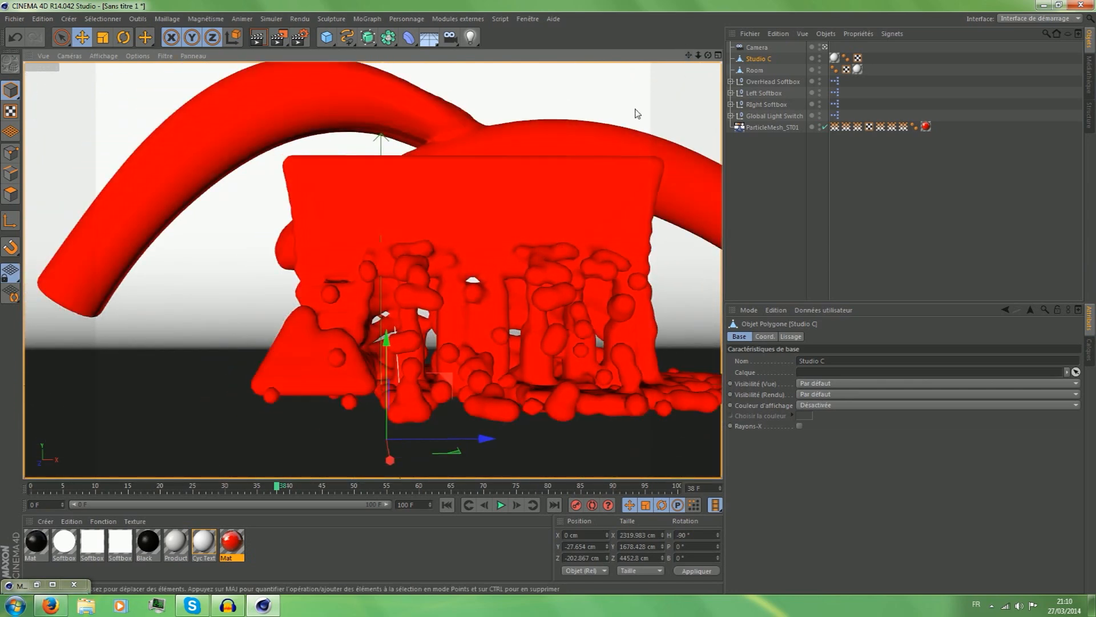
{"action": "left_click_drag", "start_coordinate": [689, 55], "coordinate": [576, 57]}
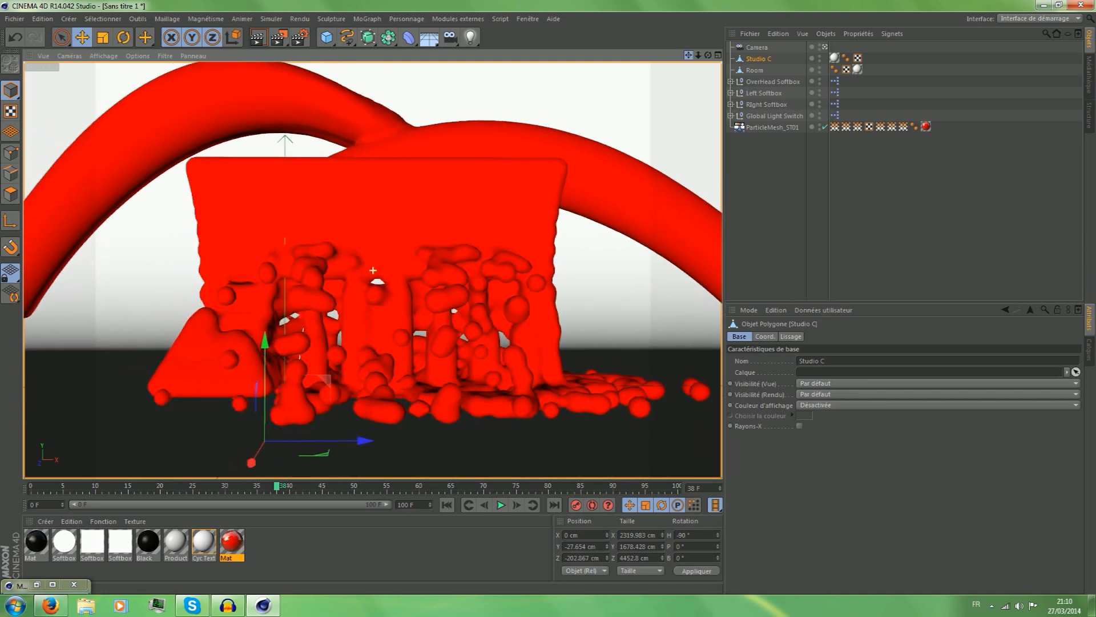
{"action": "left_click_drag", "start_coordinate": [122, 488], "coordinate": [2, 485]}
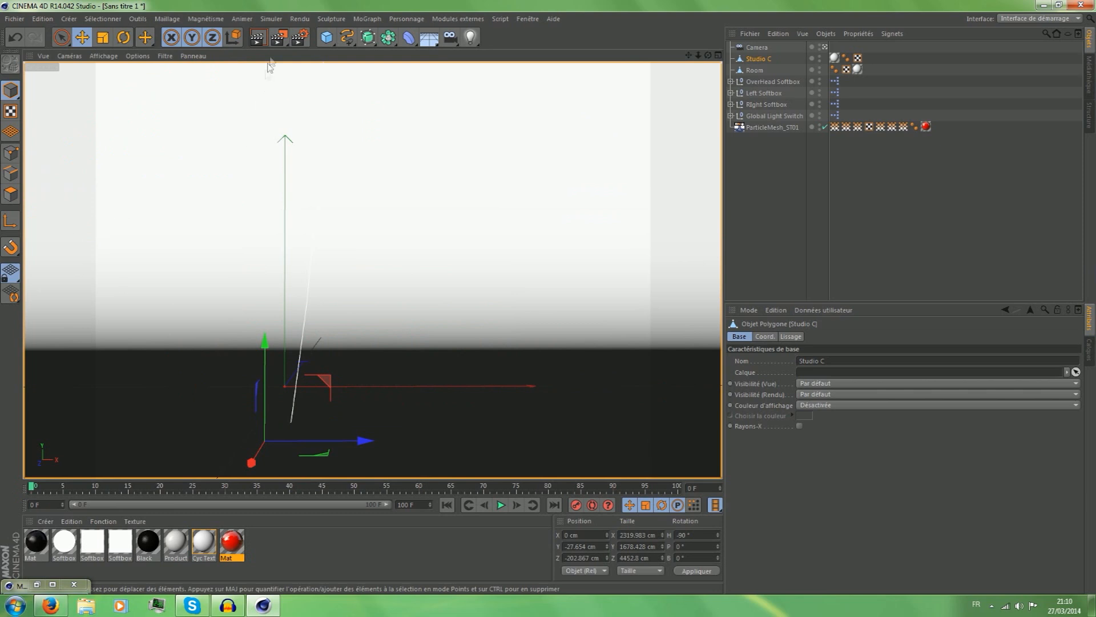
Configure the render output to 1920 x 1080 pixels, 60 frames per second and all frames.
{"action": "left_click", "coordinate": [300, 38]}
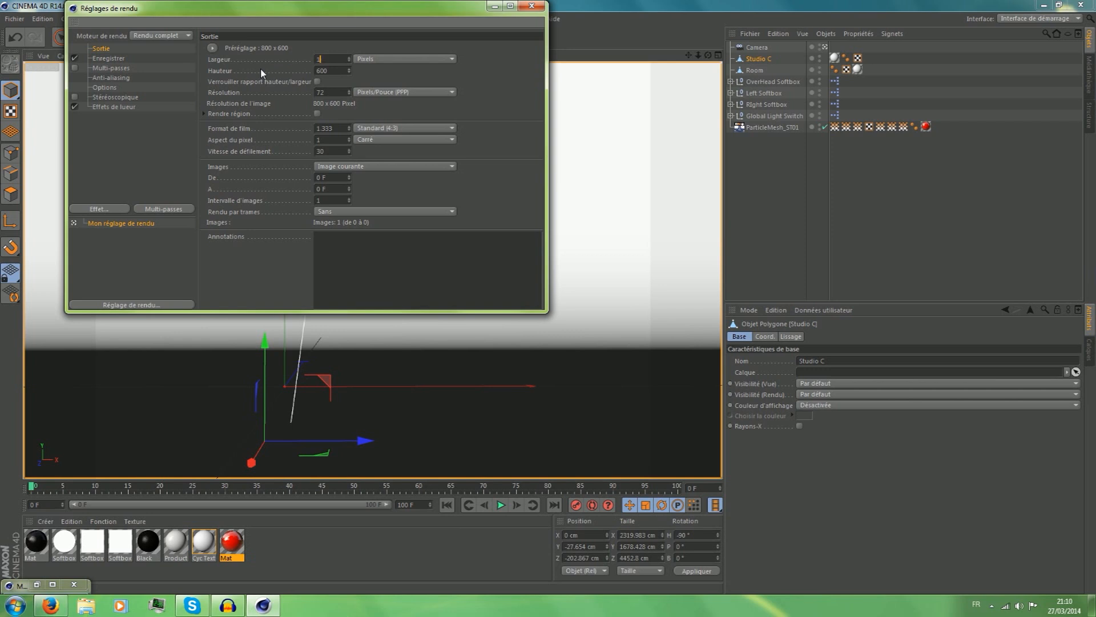
{"action": "type", "text": "1920"}
{"action": "key", "text": "Tab"}
{"action": "type", "text": "1080"}
{"action": "key", "text": "Return"}
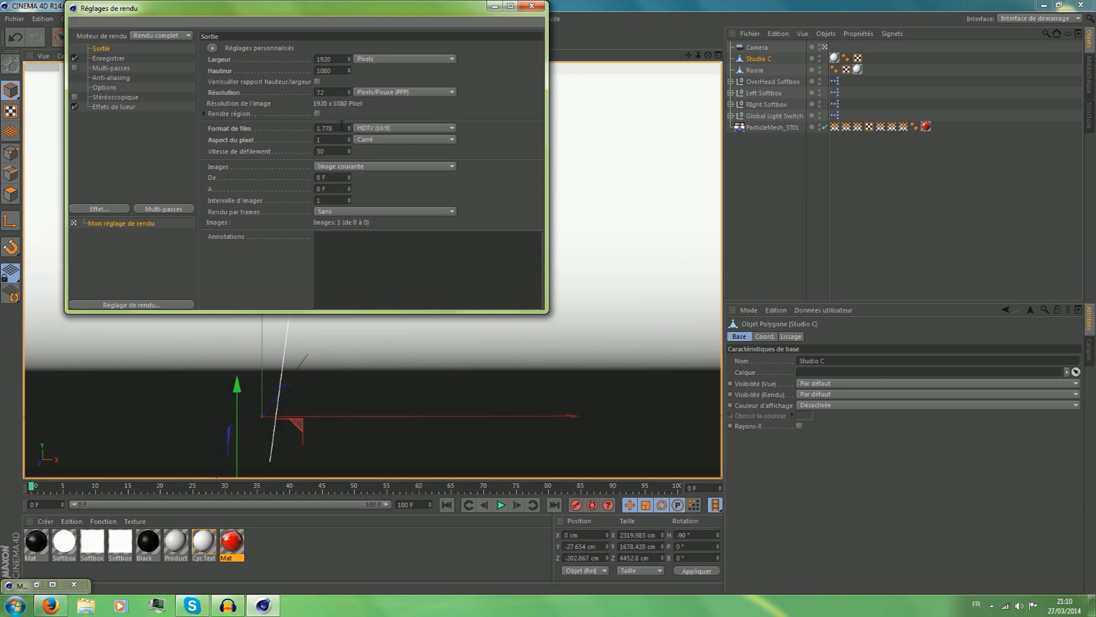
{"action": "type", "text": "60"}
{"action": "left_click", "coordinate": [364, 200]}
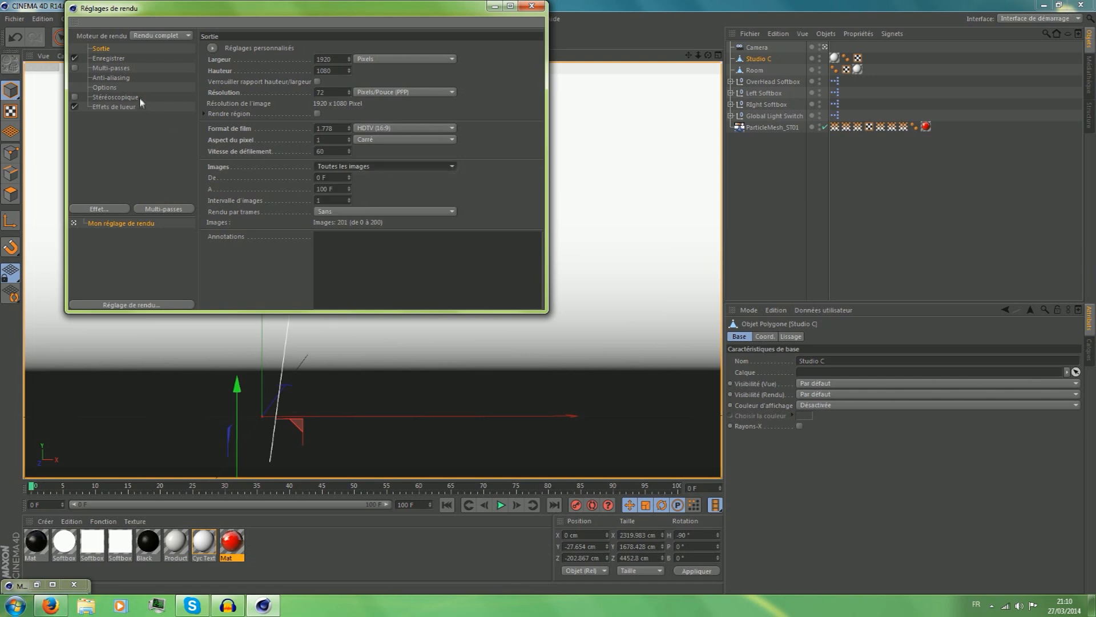
Save the render to the desktop under the name ts in AVI film format.
{"action": "left_click", "coordinate": [109, 58]}
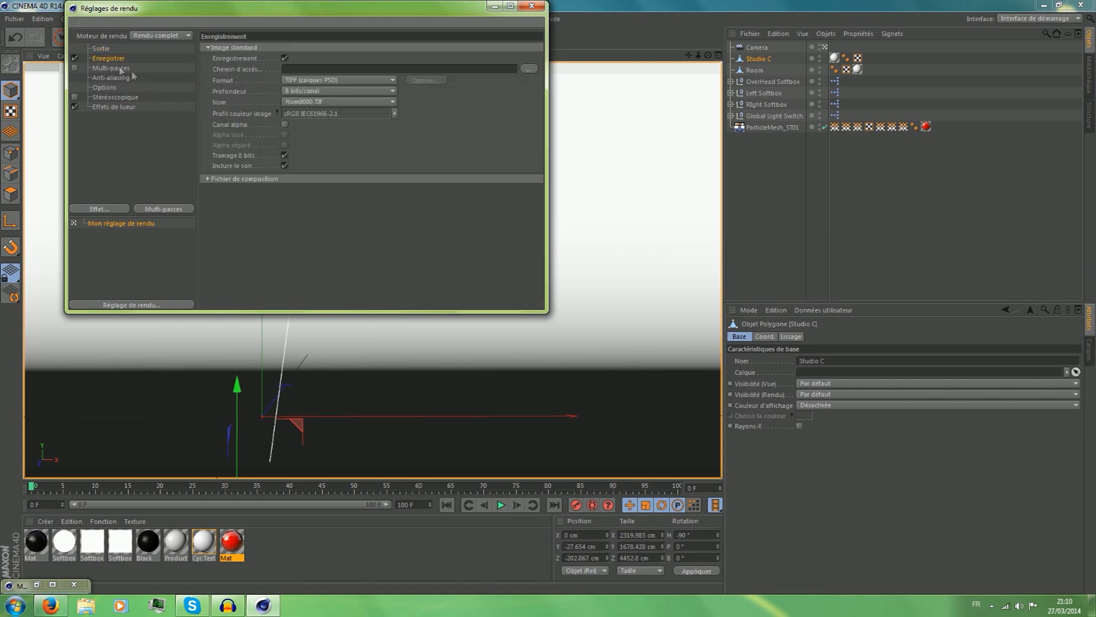
{"action": "left_click", "coordinate": [529, 69]}
{"action": "left_click", "coordinate": [112, 95]}
{"action": "type", "text": "ts"}
{"action": "left_click", "coordinate": [529, 307]}
{"action": "left_click", "coordinate": [359, 83]}
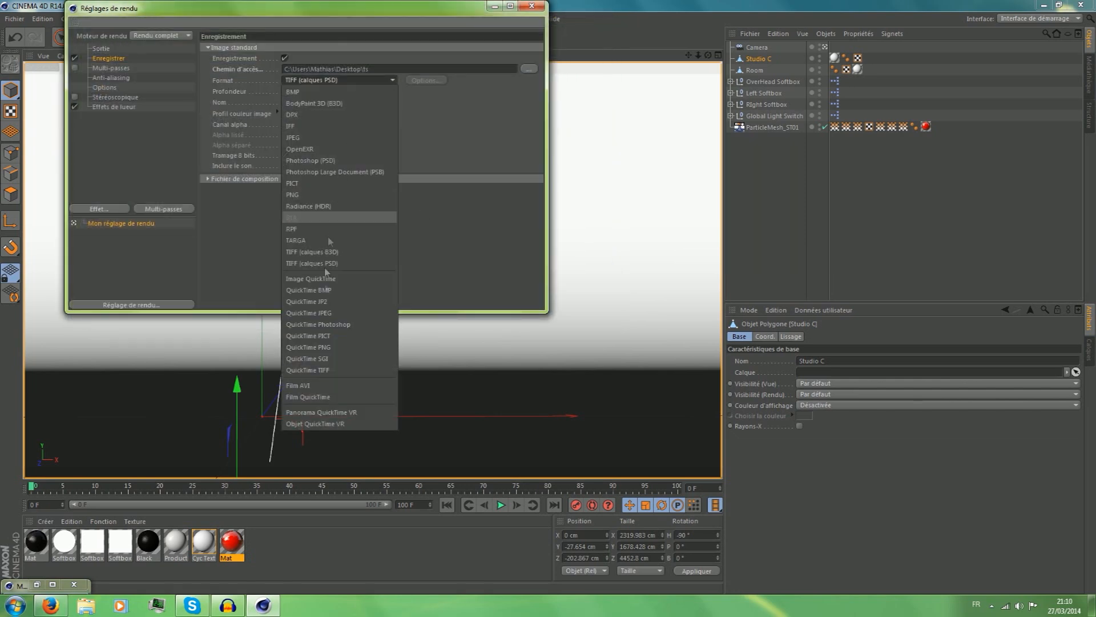
{"action": "left_click", "coordinate": [312, 387]}
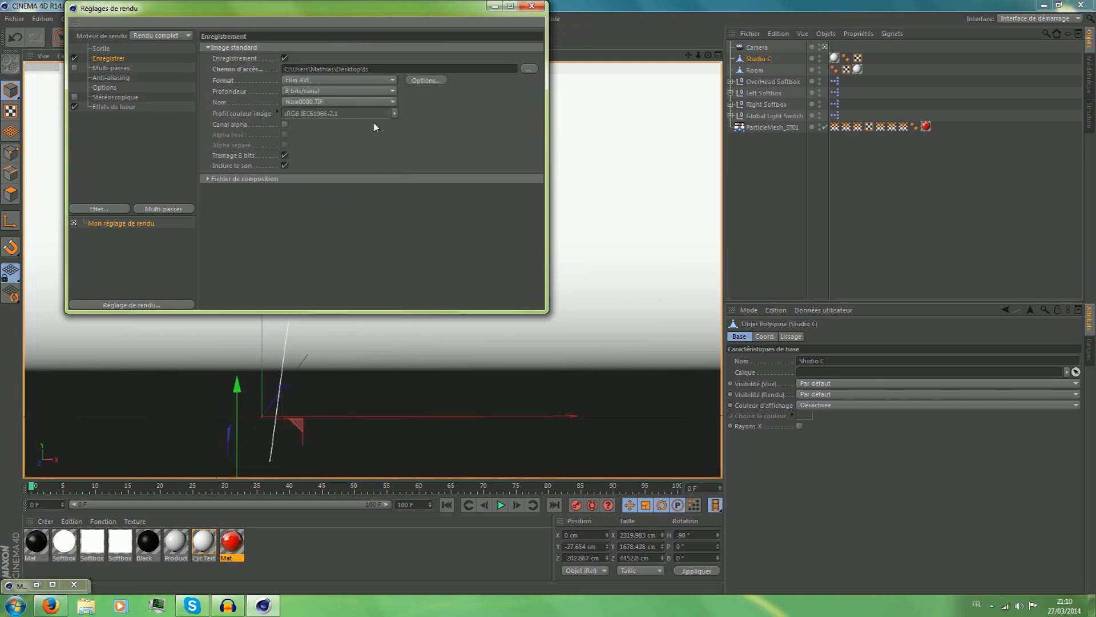
Set the render's anti-aliasing to Au mieux with levels 2x2 minimum and 4x4 maximum, and close the render settings.
{"action": "left_click", "coordinate": [122, 66]}
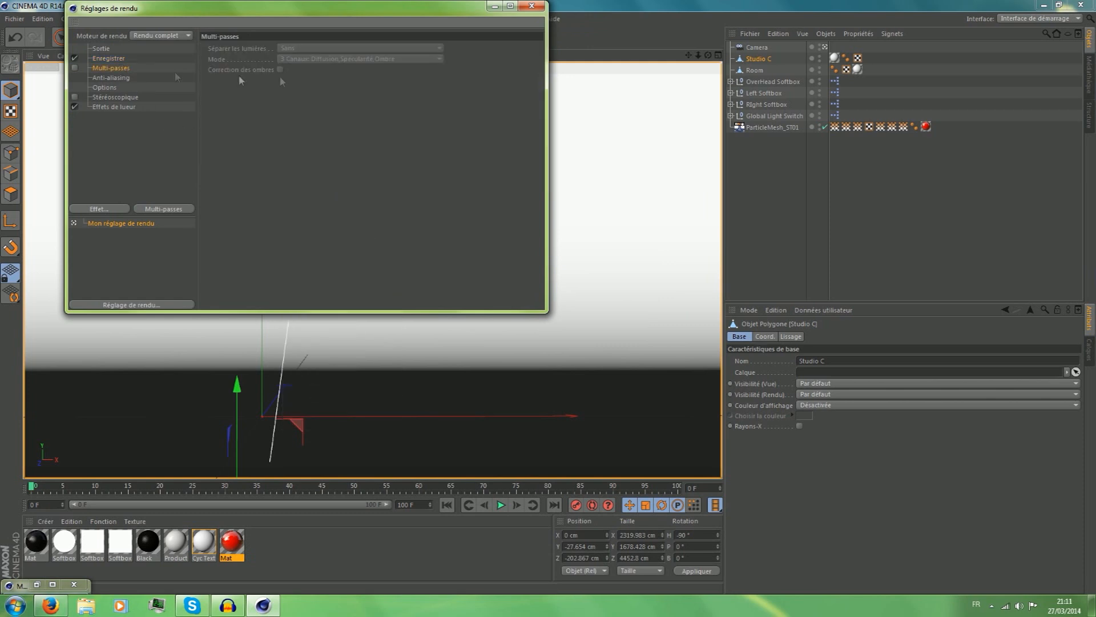
{"action": "left_click", "coordinate": [117, 78]}
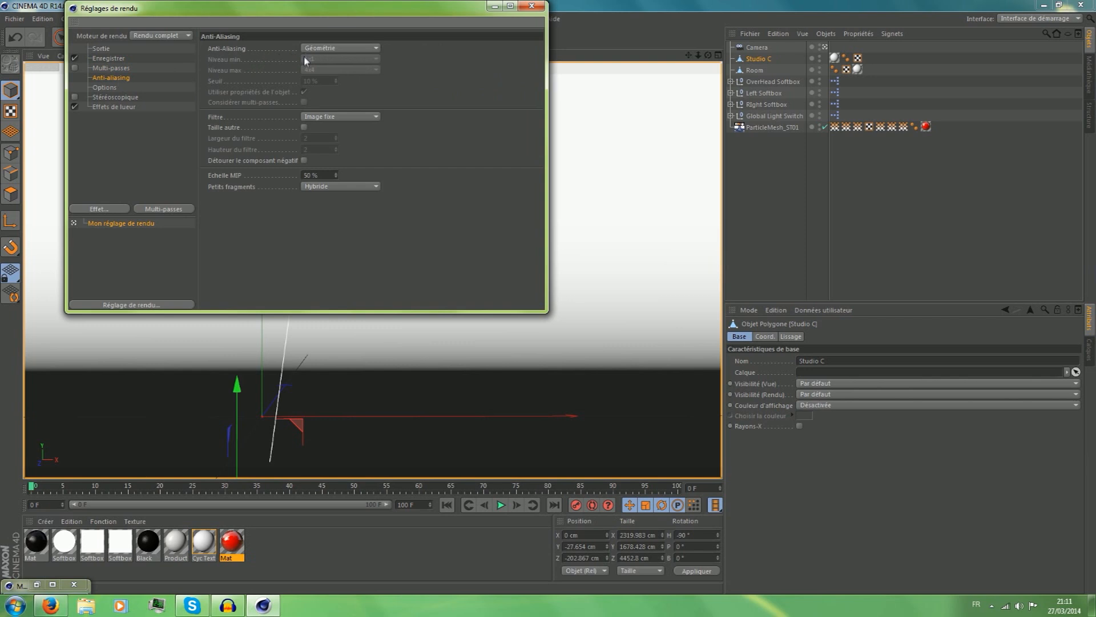
{"action": "left_click", "coordinate": [315, 83]}
{"action": "left_click", "coordinate": [318, 60]}
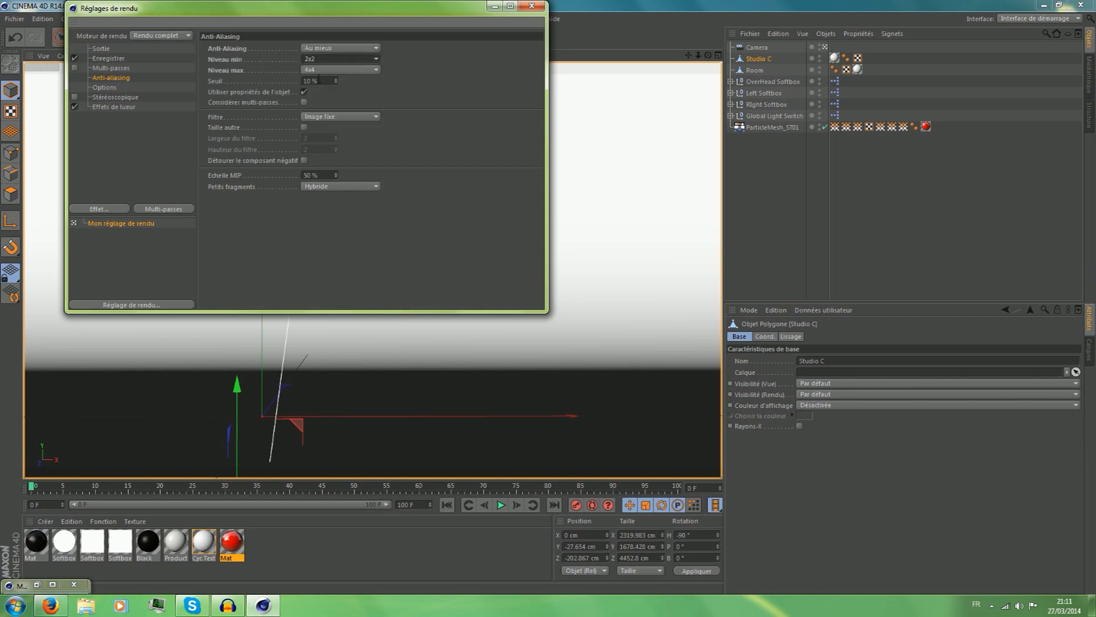
{"action": "left_click", "coordinate": [105, 87]}
{"action": "left_click", "coordinate": [114, 97]}
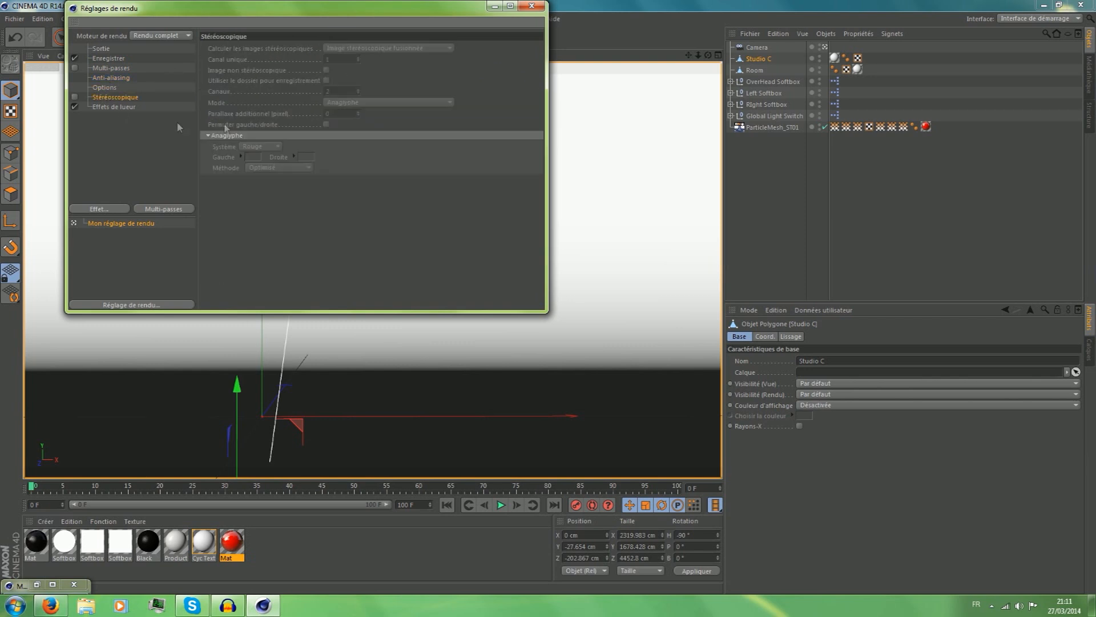
{"action": "left_click", "coordinate": [531, 7]}
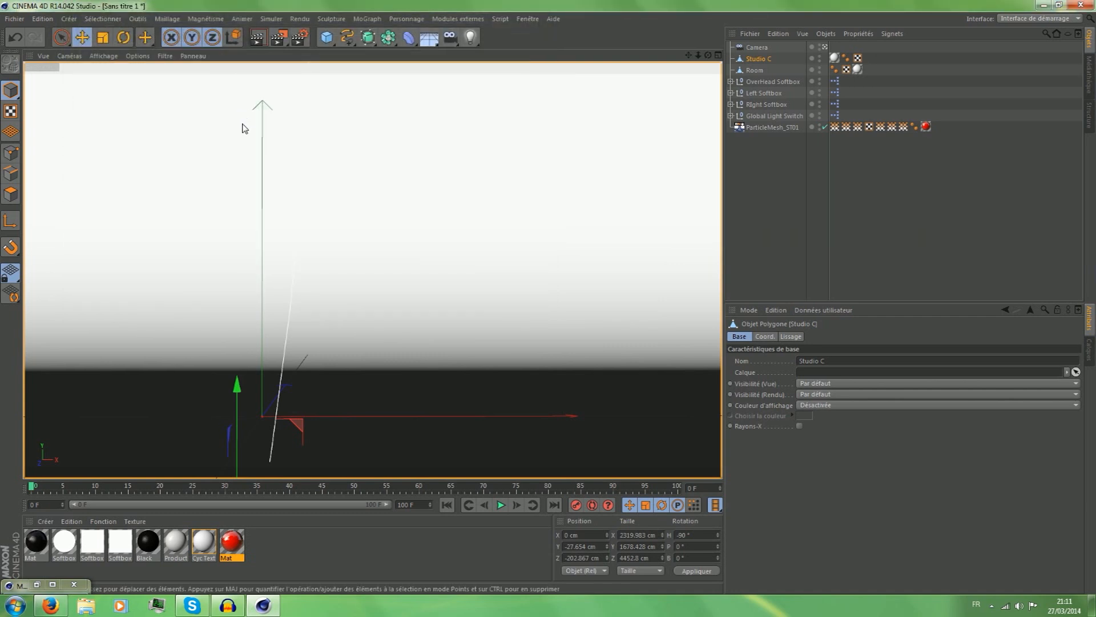
Pull the scene camera back over the empty studio, comparing its view with the free perspective view.
{"action": "scroll", "coordinate": [358, 205], "scroll_direction": "down", "scroll_amount": 2}
{"action": "scroll", "coordinate": [342, 260], "scroll_direction": "down", "scroll_amount": 7}
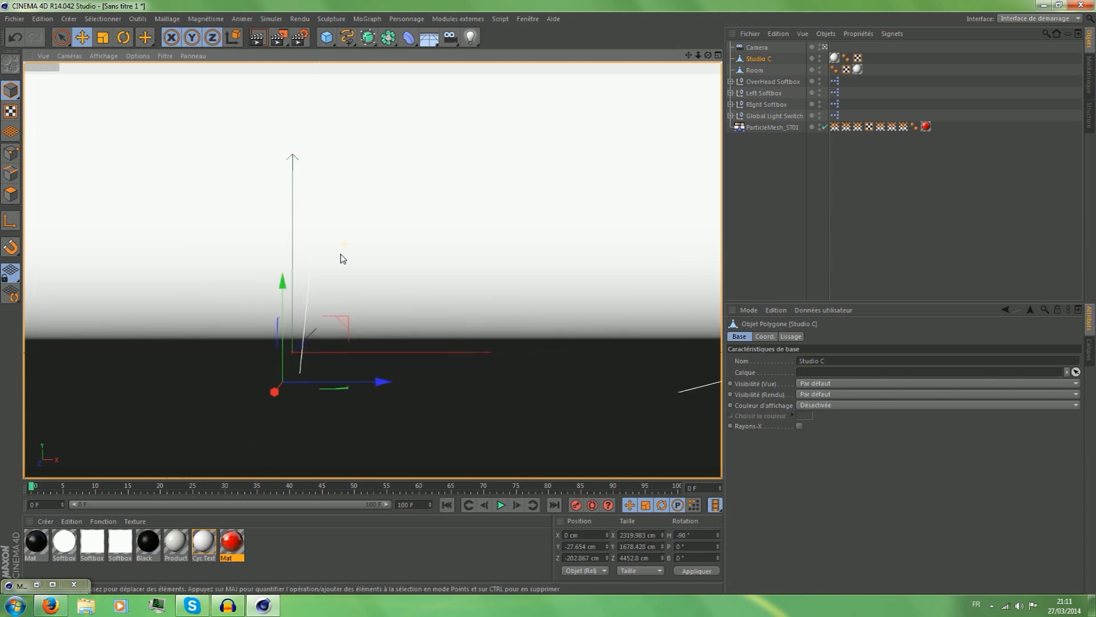
{"action": "left_click", "coordinate": [825, 46]}
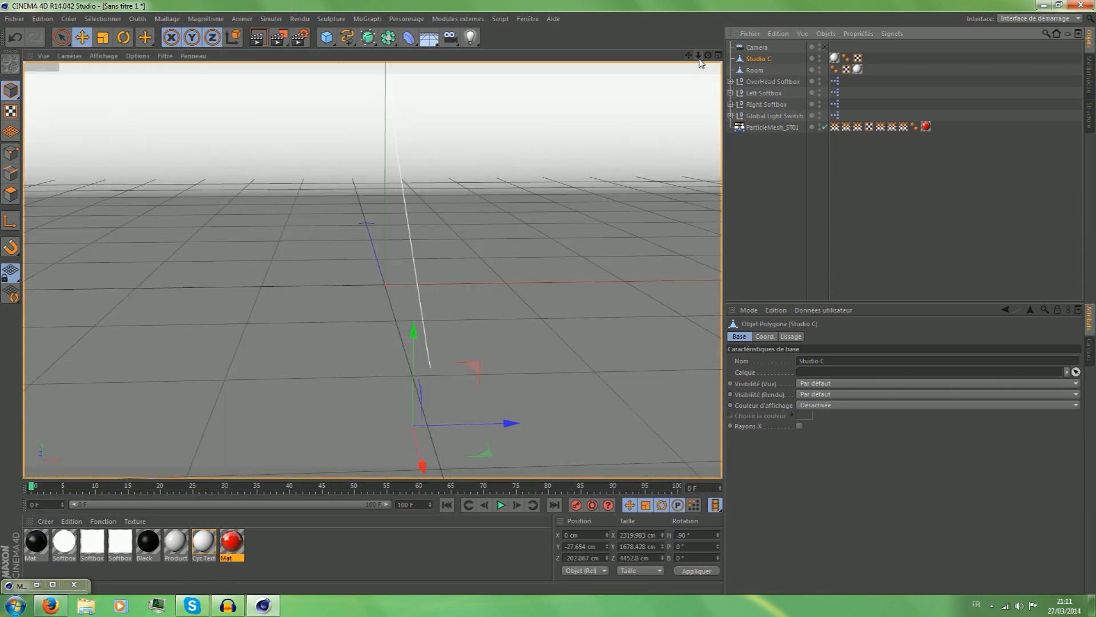
{"action": "left_click_drag", "start_coordinate": [708, 56], "coordinate": [628, 86]}
{"action": "left_click", "coordinate": [825, 47]}
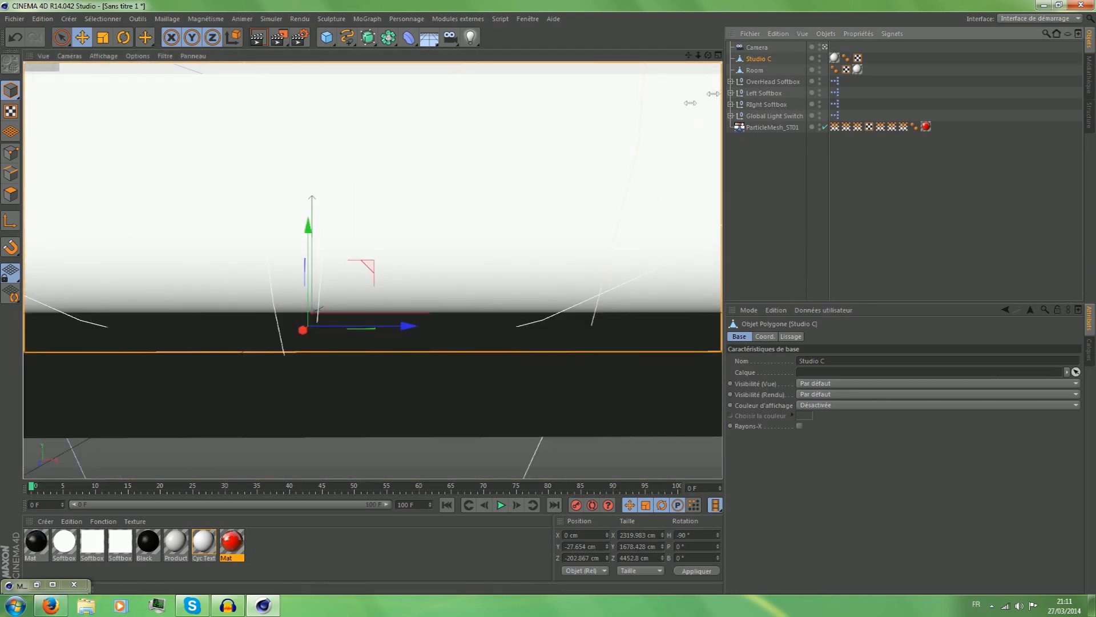
{"action": "scroll", "coordinate": [585, 178], "scroll_direction": "down", "scroll_amount": 3}
{"action": "left_click_drag", "start_coordinate": [689, 56], "coordinate": [688, 138]}
{"action": "scroll", "coordinate": [516, 190], "scroll_direction": "up", "scroll_amount": 2}
{"action": "left_click", "coordinate": [820, 49]}
{"action": "left_click", "coordinate": [824, 48]}
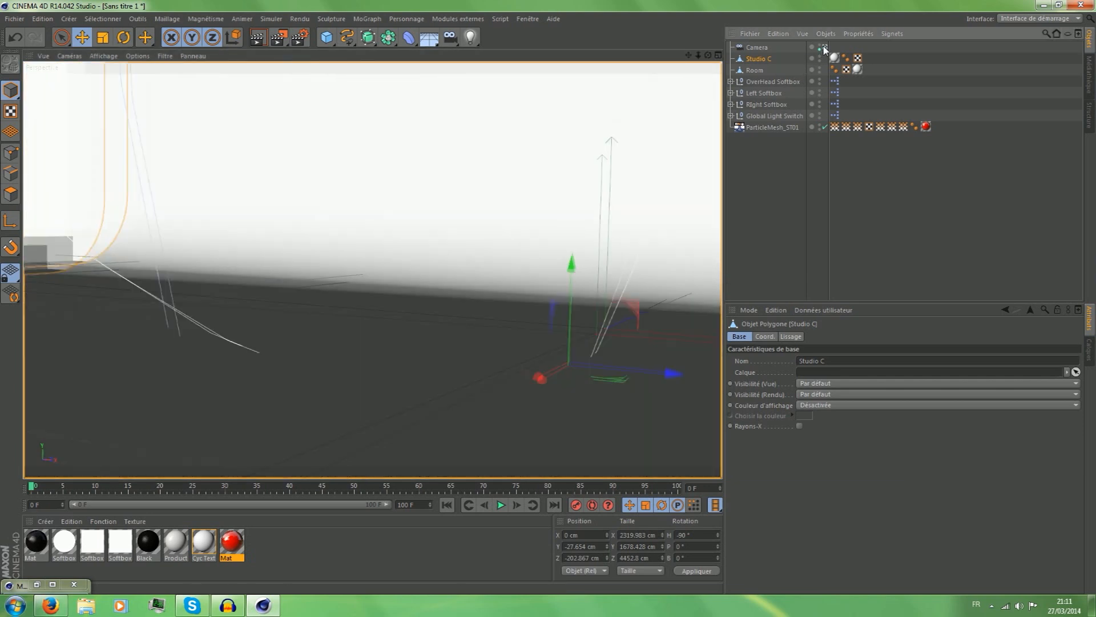
{"action": "left_click", "coordinate": [825, 48]}
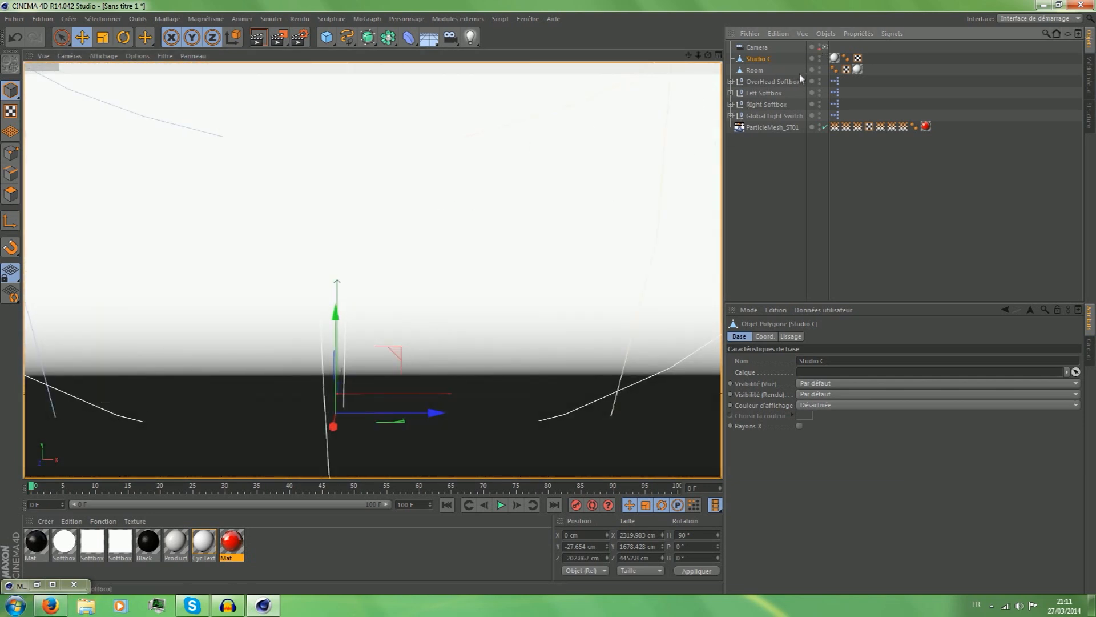
Reframe the scene camera on the liquid mesh at frame 11, play to frame 29 and widen the framing.
{"action": "scroll", "coordinate": [318, 234], "scroll_direction": "up", "scroll_amount": 5}
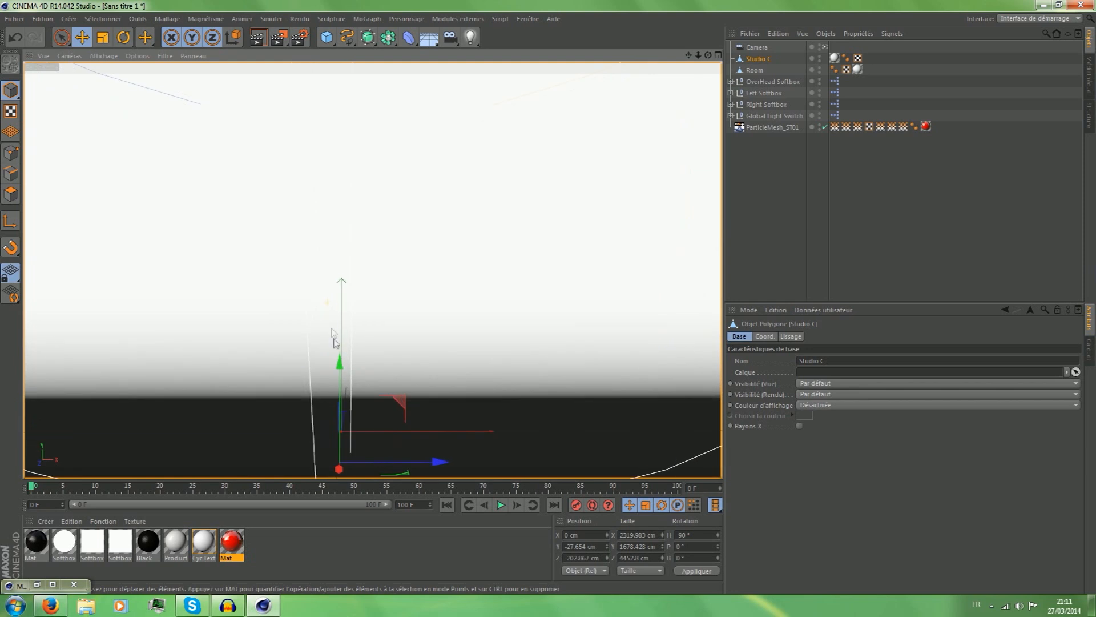
{"action": "left_click_drag", "start_coordinate": [35, 490], "coordinate": [102, 491]}
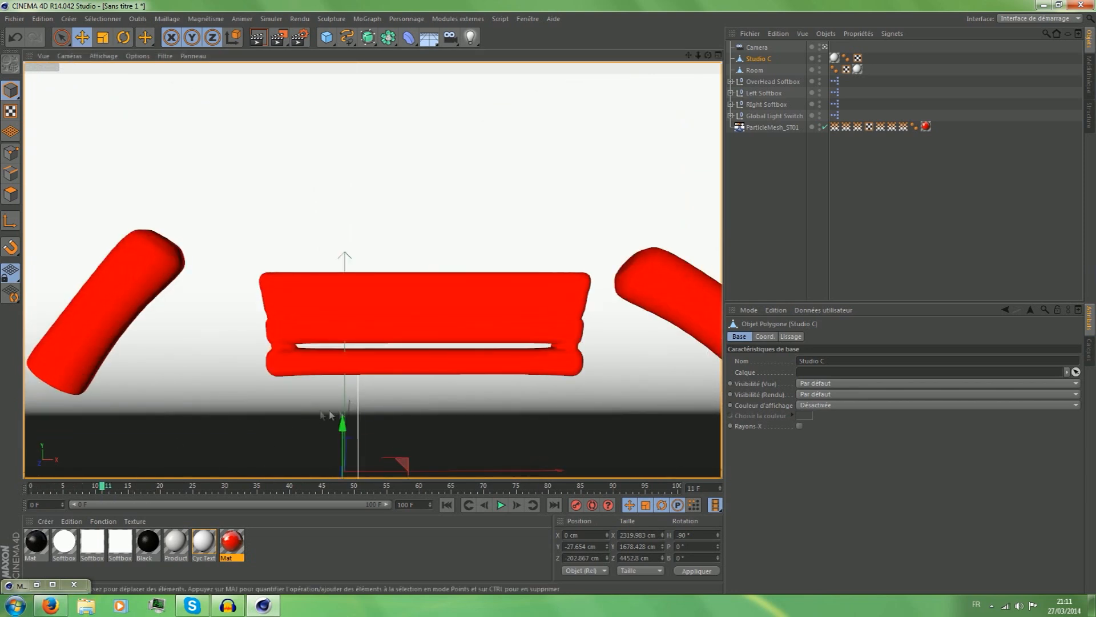
{"action": "scroll", "coordinate": [463, 393], "scroll_direction": "up", "scroll_amount": 3}
{"action": "left_click_drag", "start_coordinate": [690, 57], "coordinate": [683, 2]}
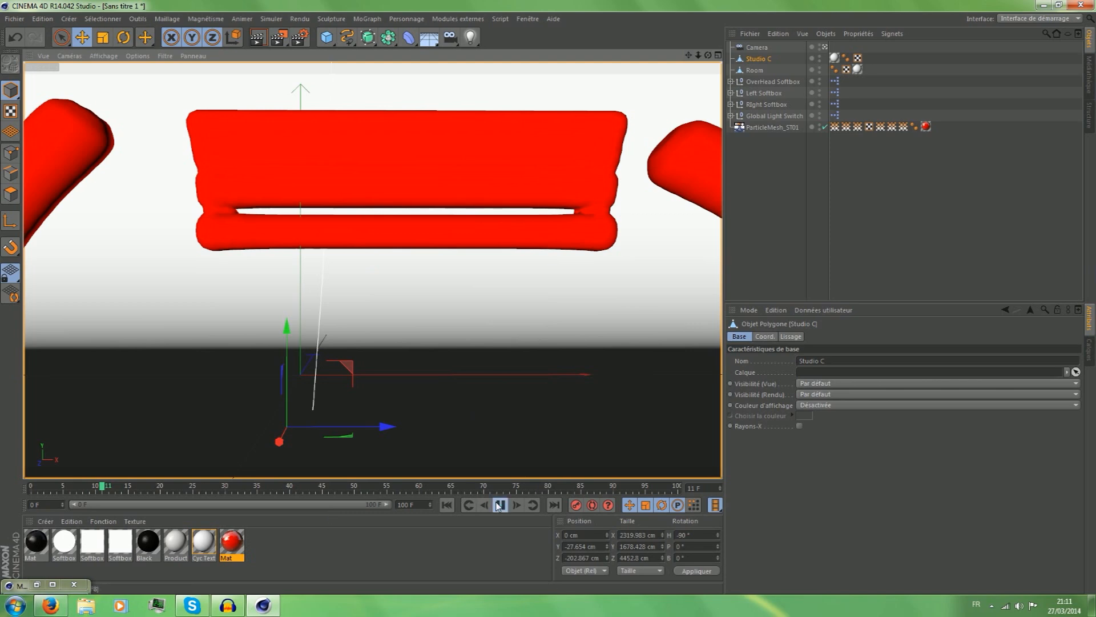
{"action": "left_click", "coordinate": [499, 505]}
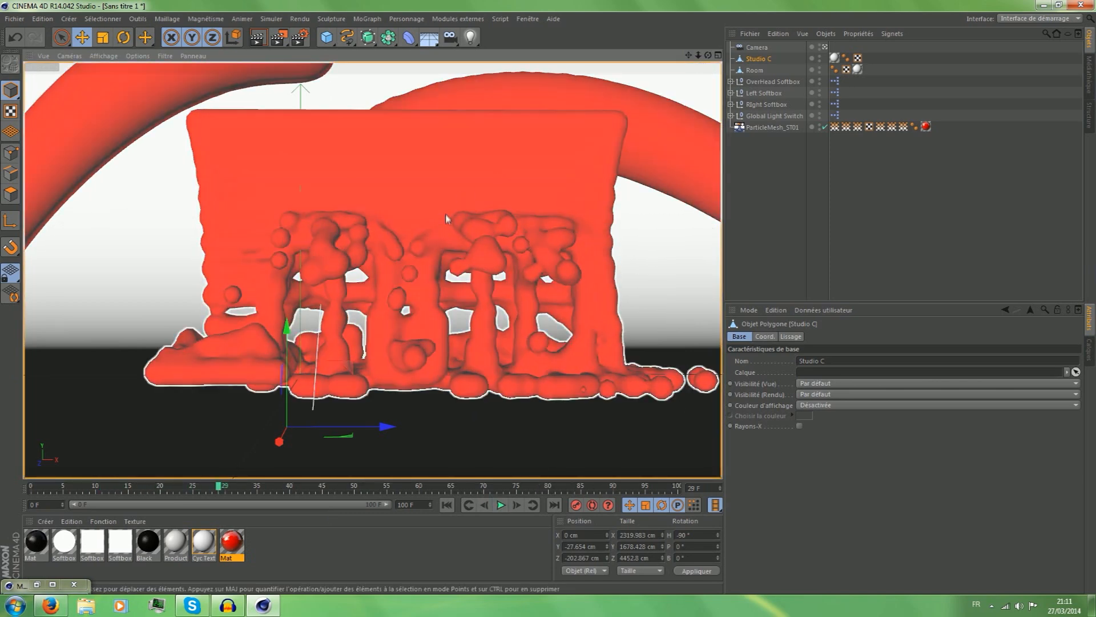
{"action": "scroll", "coordinate": [480, 235], "scroll_direction": "down", "scroll_amount": 1}
{"action": "scroll", "coordinate": [591, 187], "scroll_direction": "down", "scroll_amount": 1}
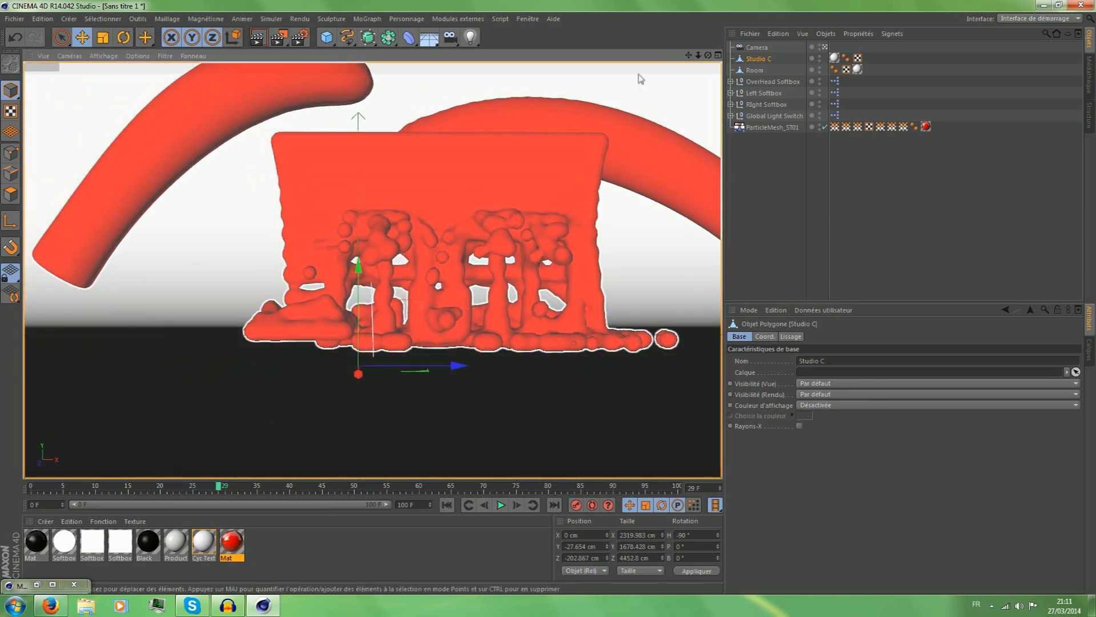
Shift the scene camera's framing so the liquid mesh sits further left, and render the animation to the picture viewer.
{"action": "left_click_drag", "start_coordinate": [689, 55], "coordinate": [622, 60]}
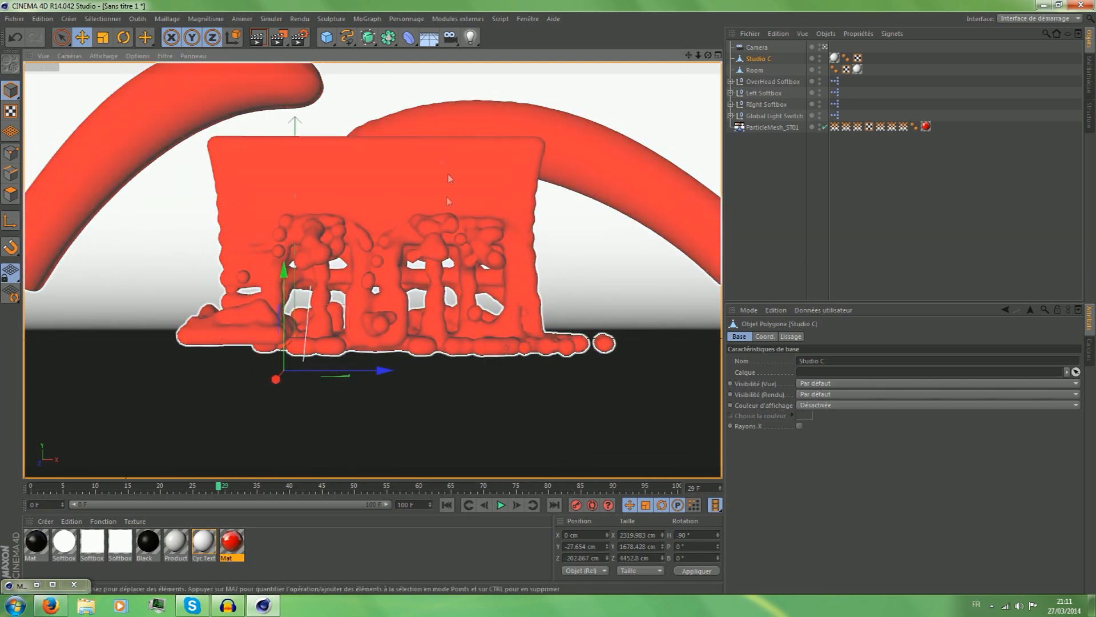
{"action": "left_click", "coordinate": [280, 40]}
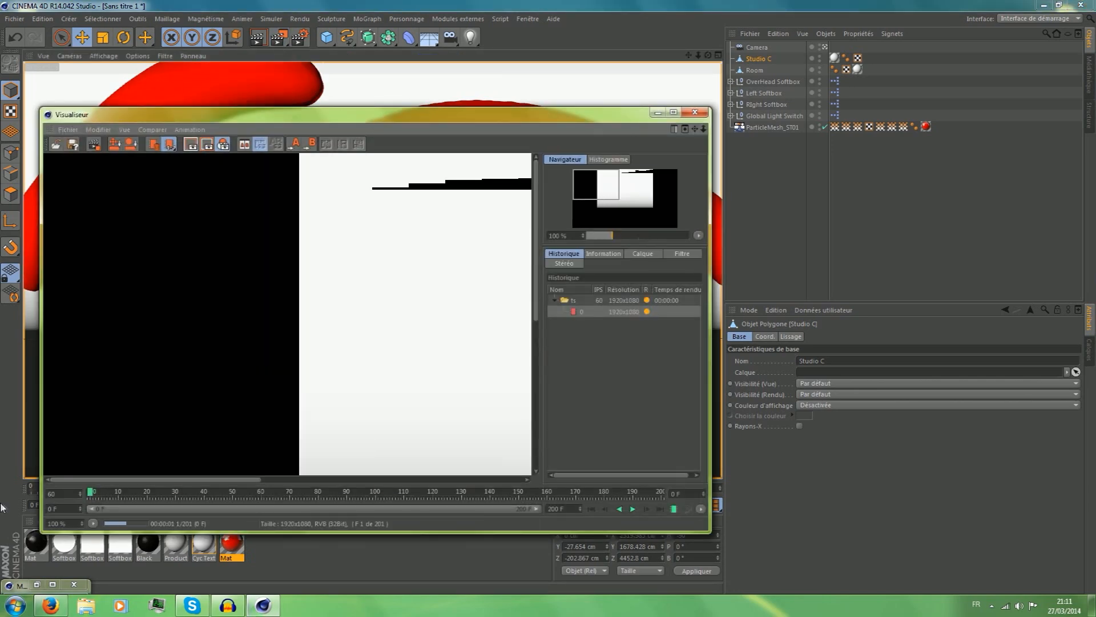
Fit the render in progress to the picture viewer, maximize the viewer, and examine the liquid's frames up close and in full.
{"action": "left_click", "coordinate": [94, 523]}
{"action": "left_click", "coordinate": [117, 401]}
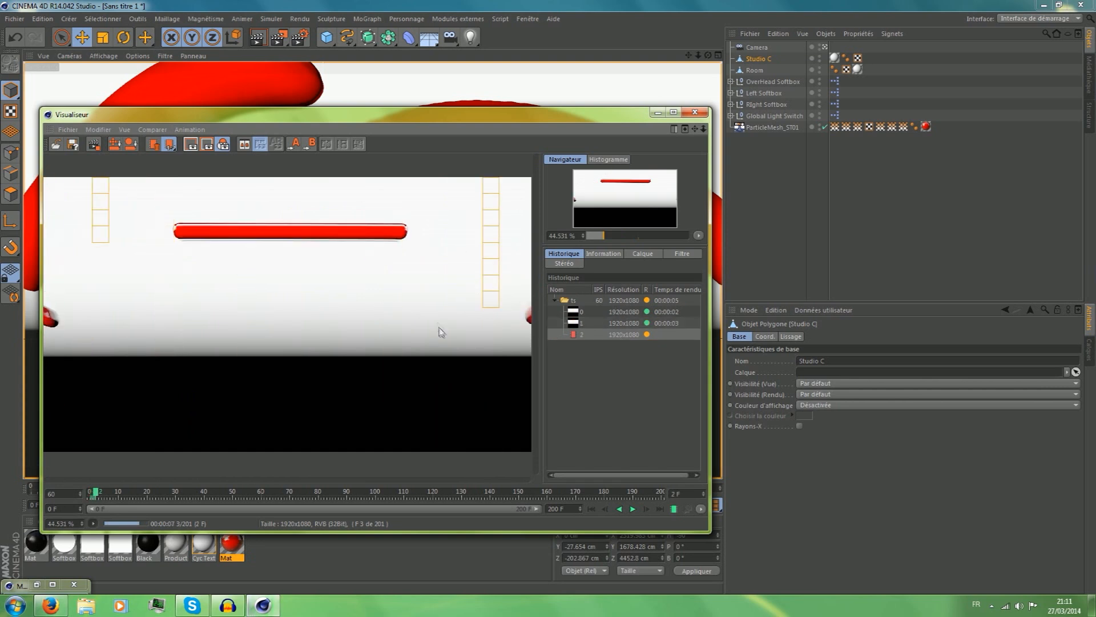
{"action": "left_click", "coordinate": [674, 111]}
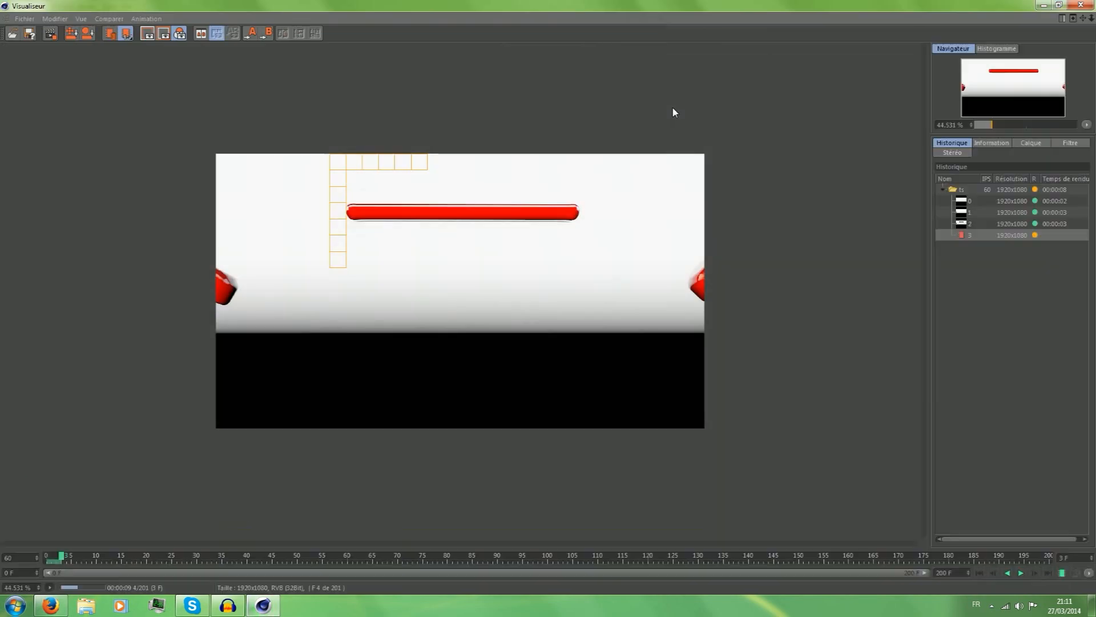
{"action": "scroll", "coordinate": [467, 355], "scroll_direction": "up", "scroll_amount": 4}
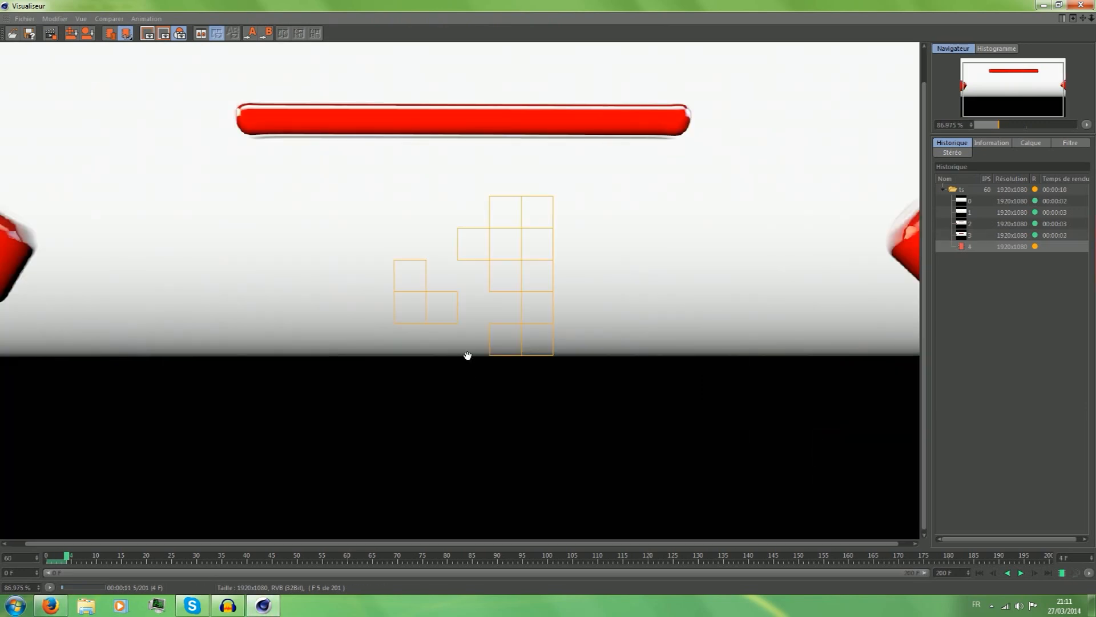
{"action": "scroll", "coordinate": [469, 355], "scroll_direction": "down", "scroll_amount": 1}
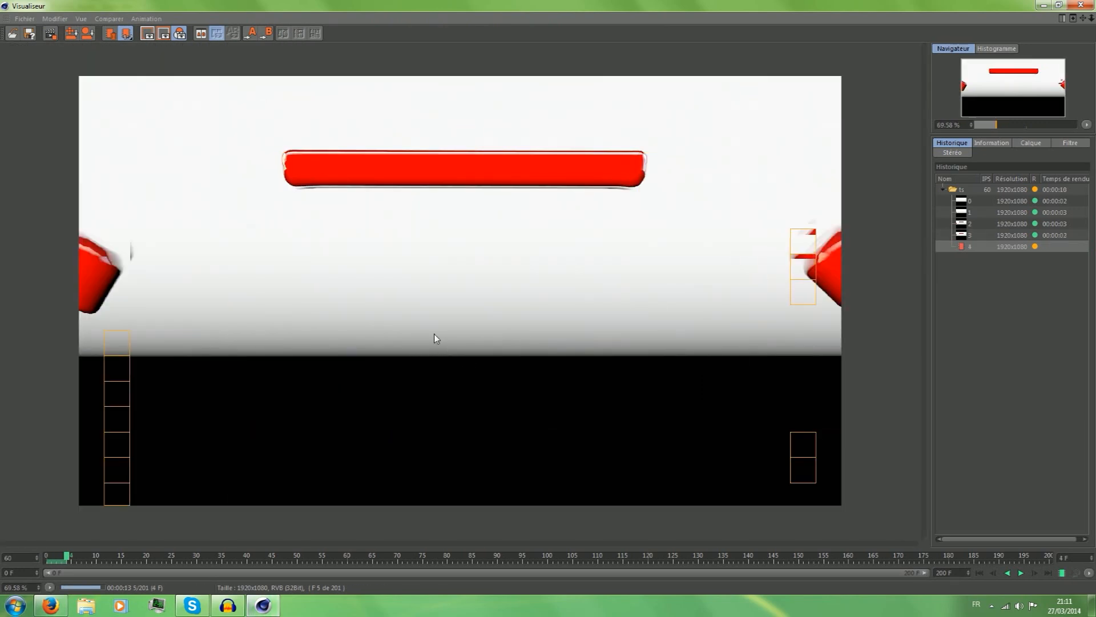